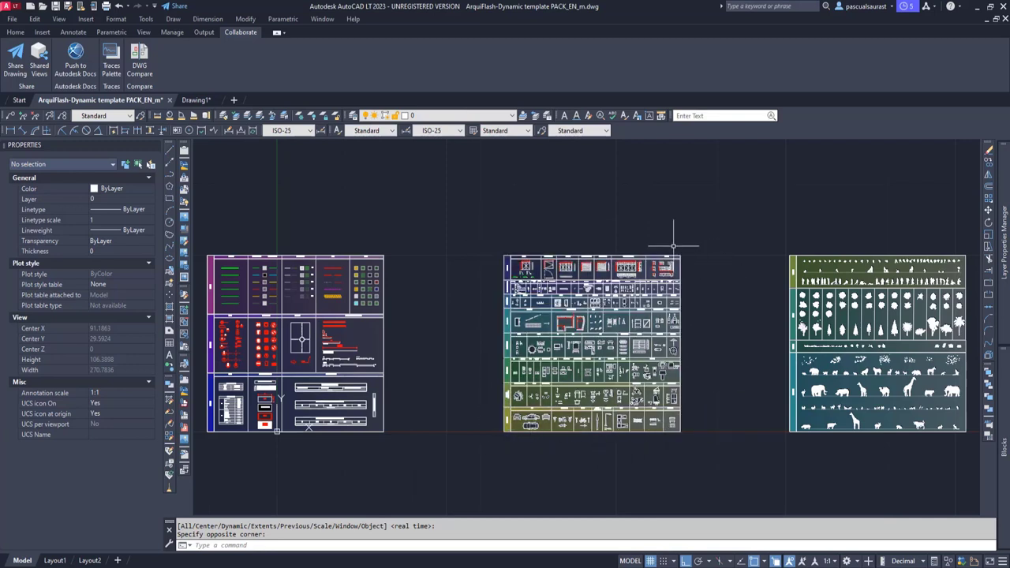
Switch the INSTRUCTIONS setting of the middle sheet's background block to ON and bring the instructions box into view.
text(z)
key(Return)
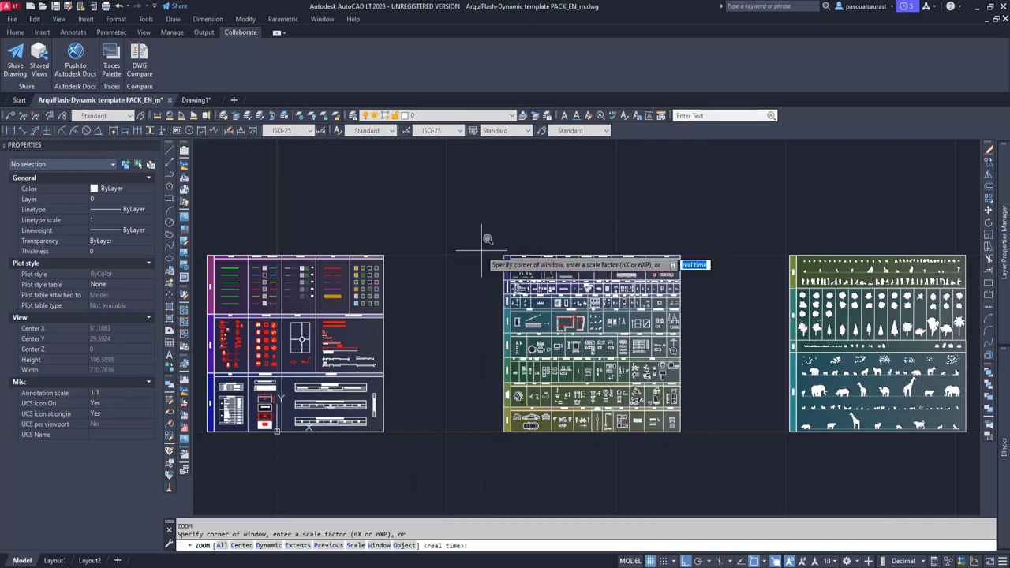
click(493, 248)
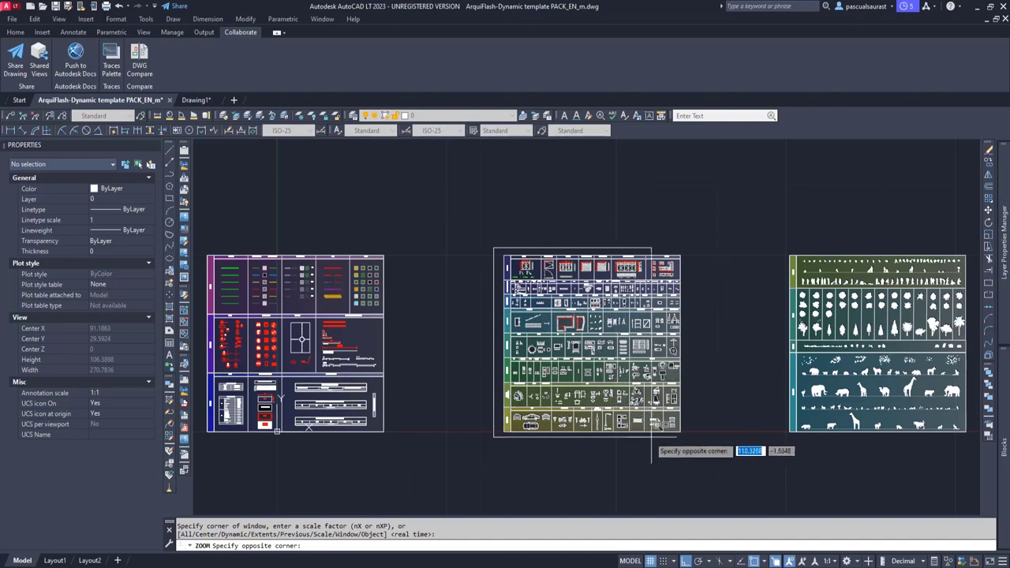
click(689, 432)
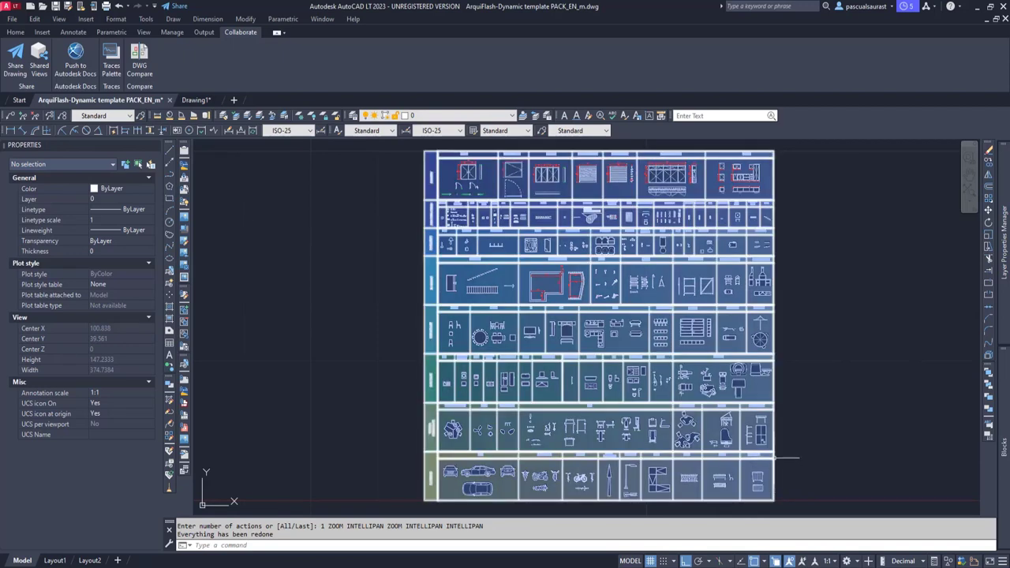
click(774, 451)
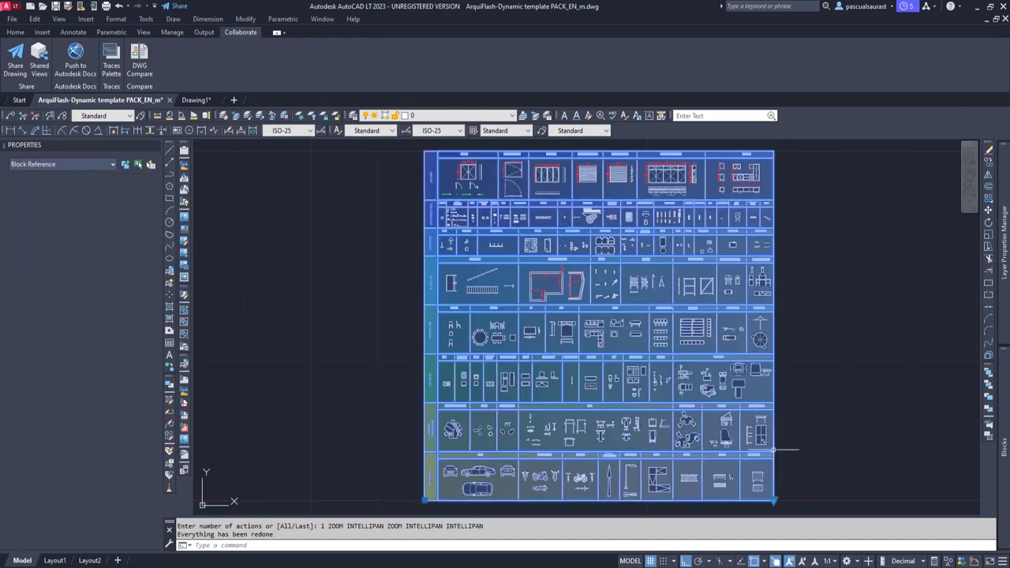
click(774, 501)
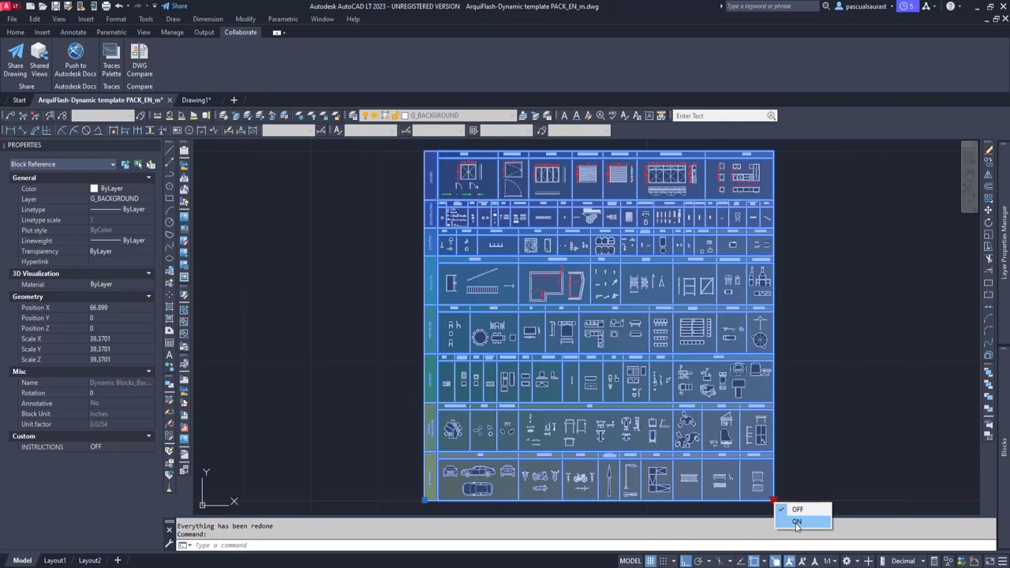
click(796, 523)
middle_drag(800, 483, 778, 351)
scroll(789, 392, up, 6)
mouse_move(777, 396)
middle_down()
mouse_move(748, 356)
mouse_move(726, 275)
mouse_move(714, 272)
middle_up()
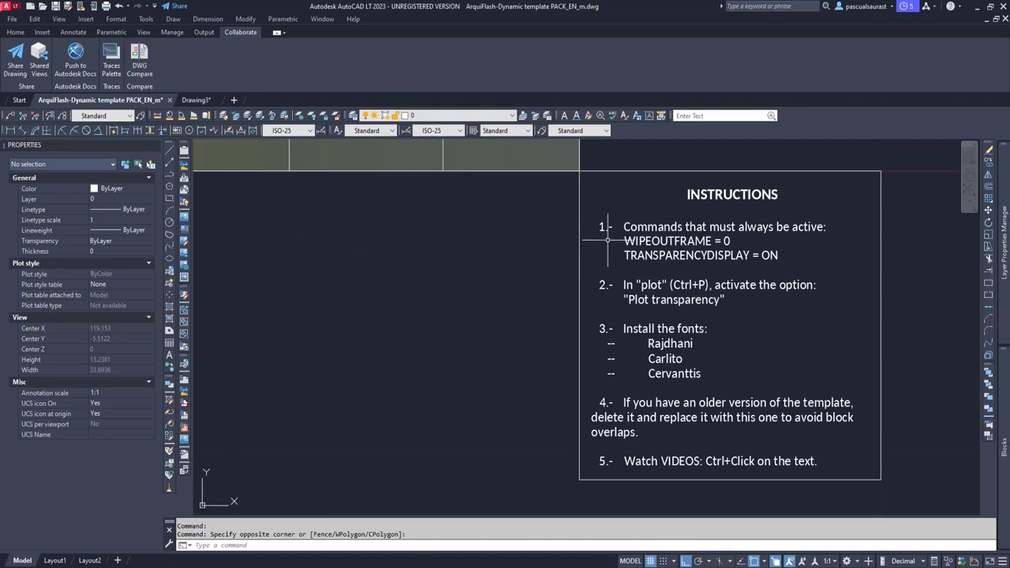
Enable plot transparency in the plot options for the model.
key(ctrl+n)
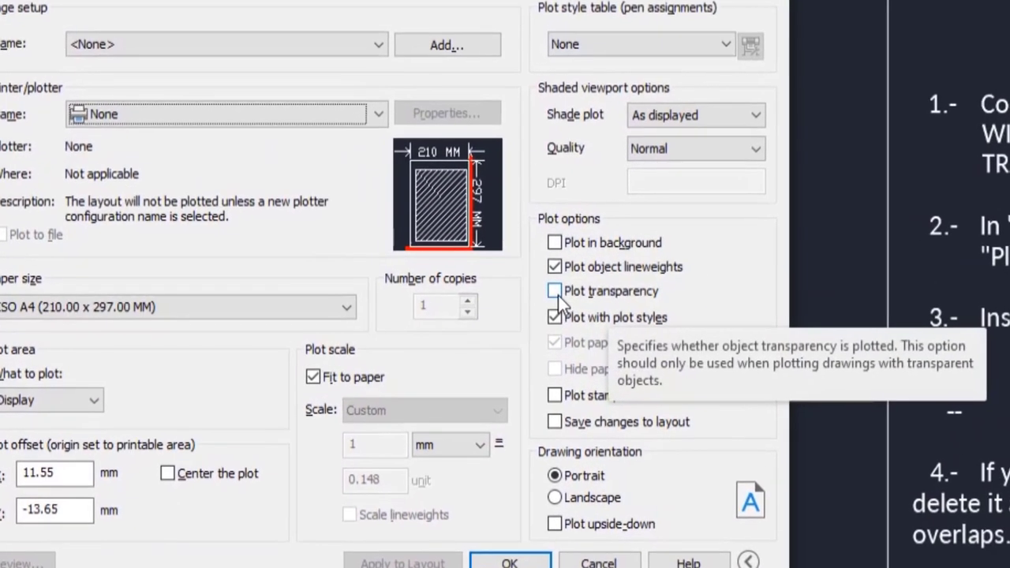
click(555, 292)
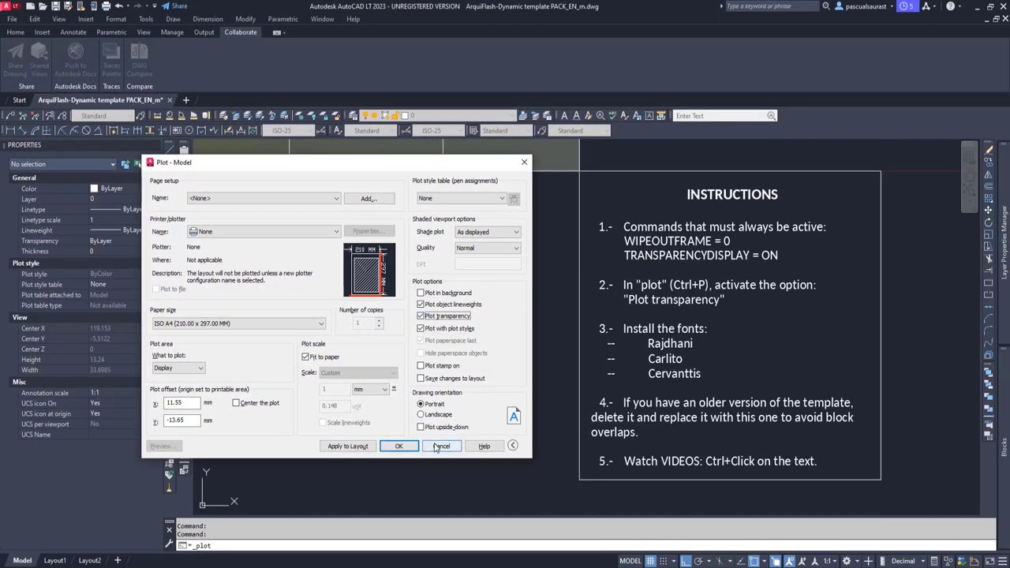
click(398, 446)
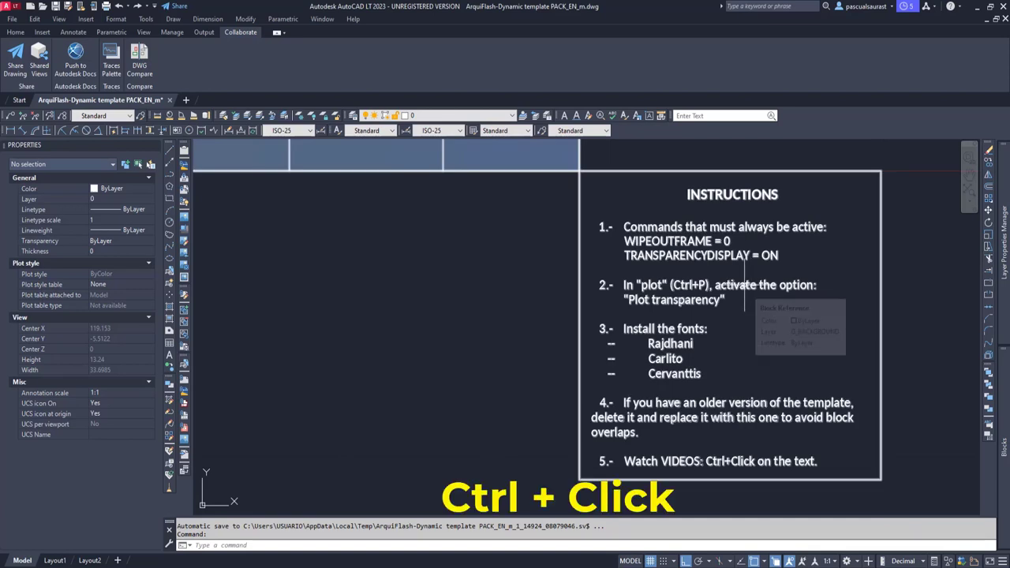
ctrl+click(744, 284)
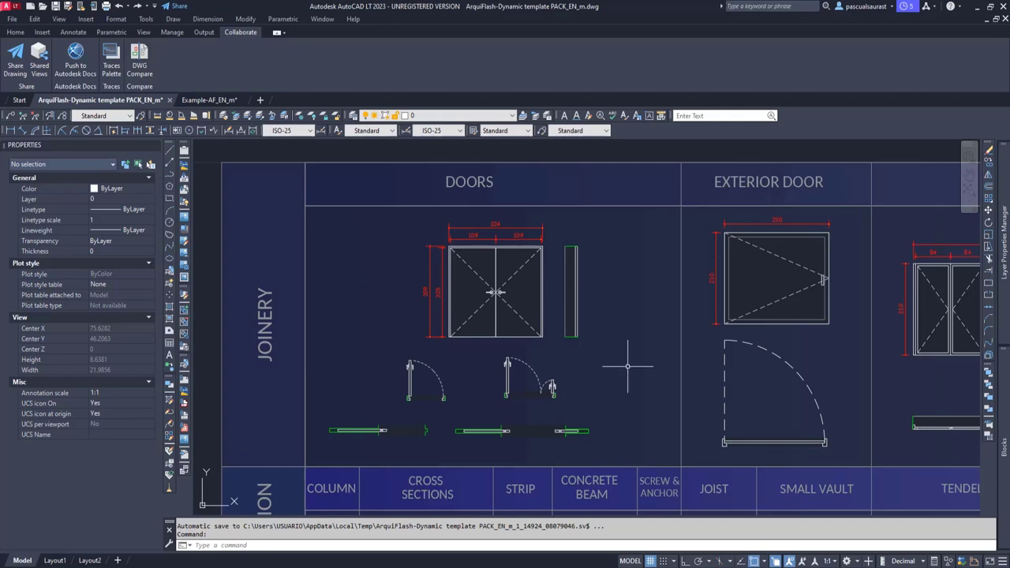
Select the single-leaf door's top-view block in the DOORS cell and examine its grips and custom parameters.
scroll(419, 384, up, 8)
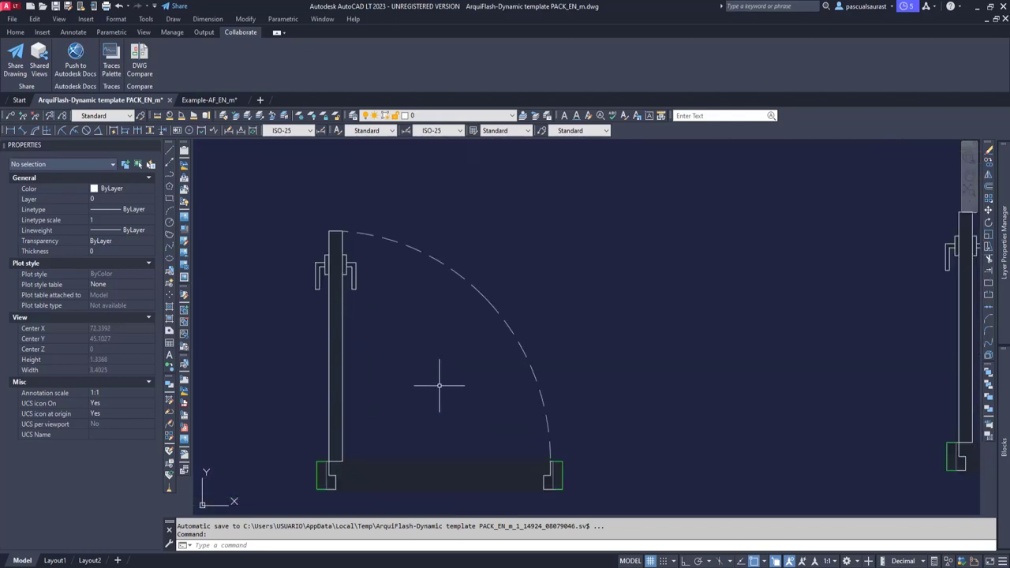
middle_drag(439, 386, 469, 345)
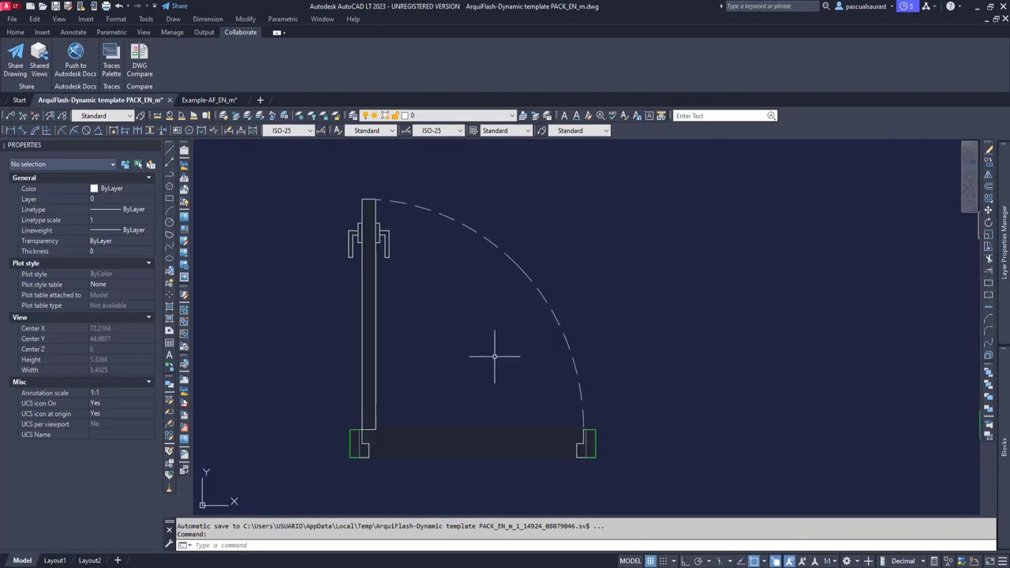
click(564, 278)
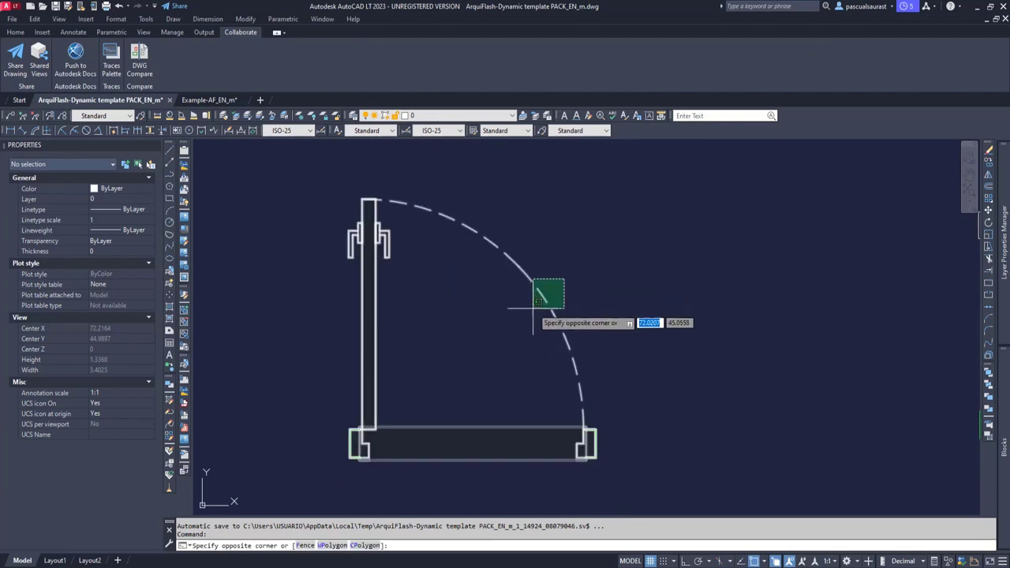
click(533, 308)
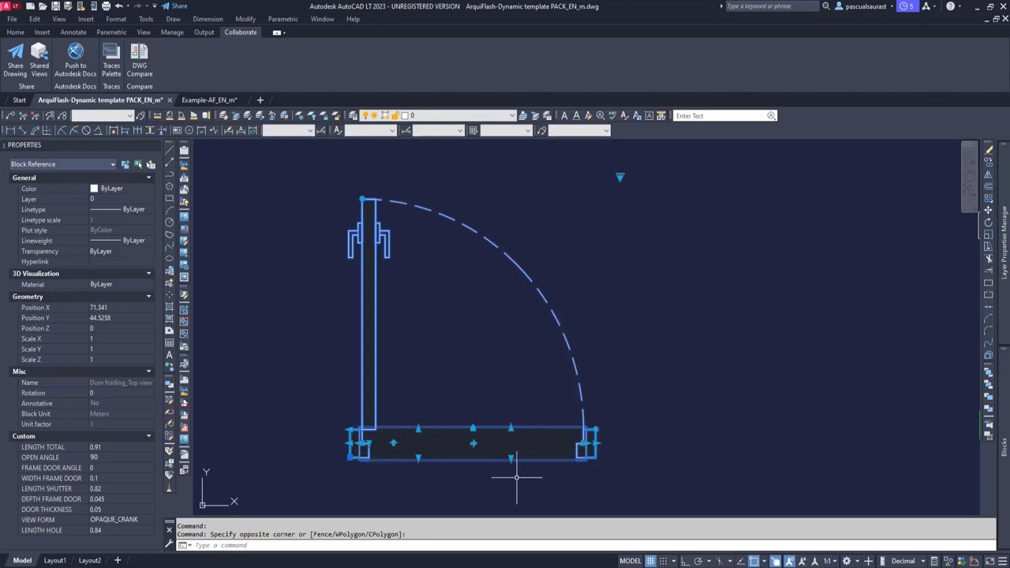
click(473, 429)
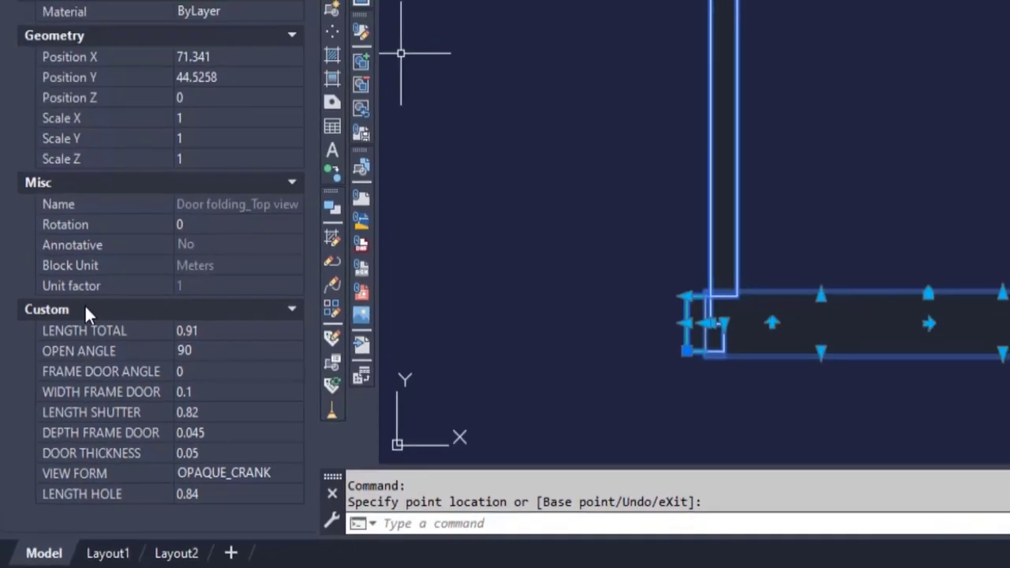
click(573, 288)
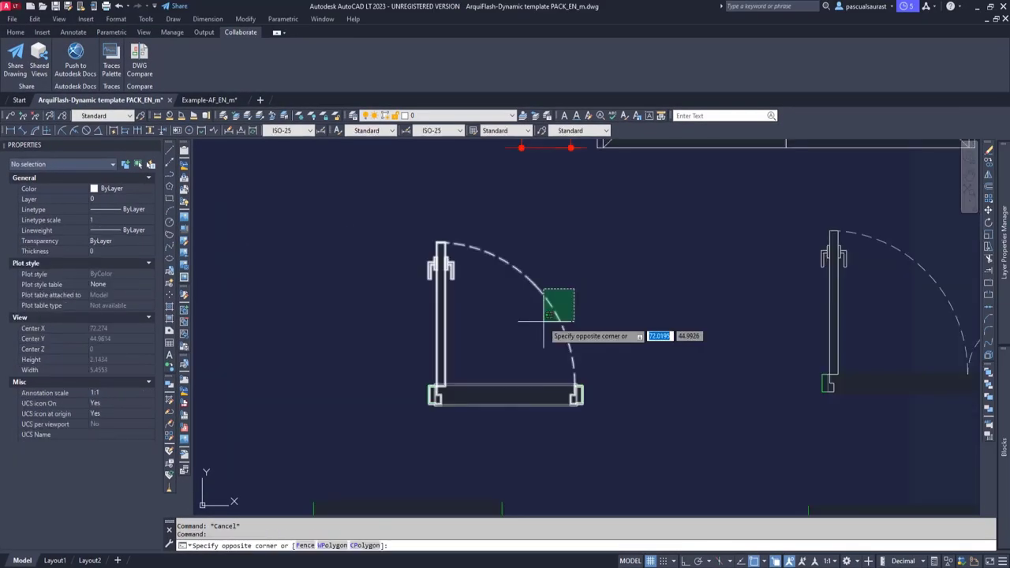
click(543, 321)
scroll(537, 331, up, 2)
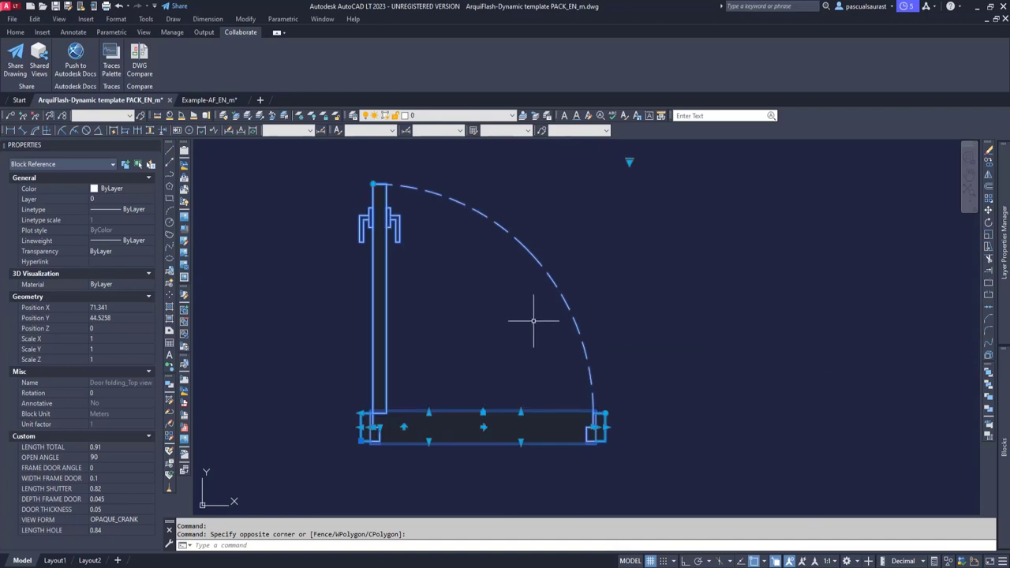
middle_drag(386, 324, 391, 334)
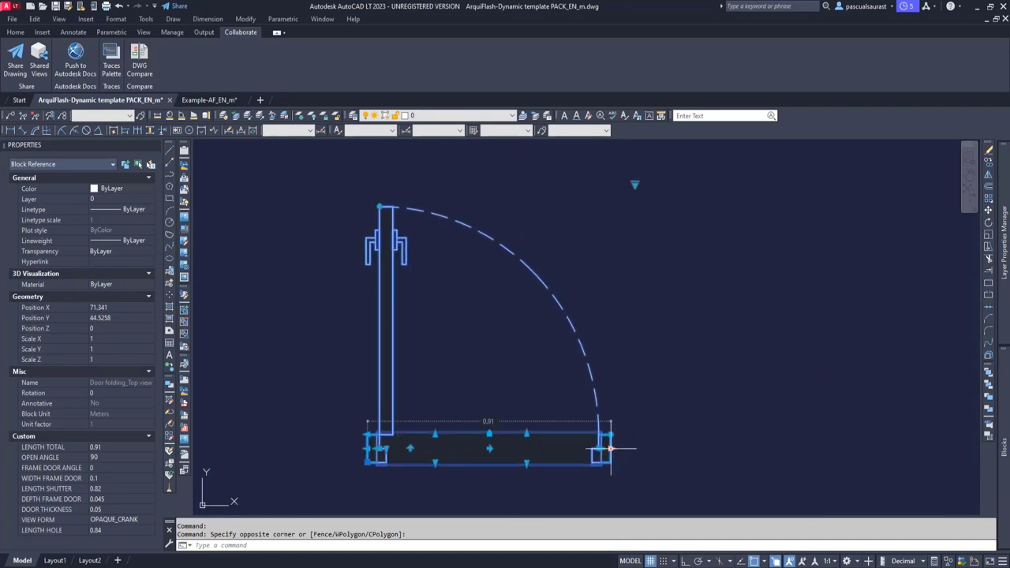
Stretch the door block from both jambs to a total length of about 1.02.
click(610, 448)
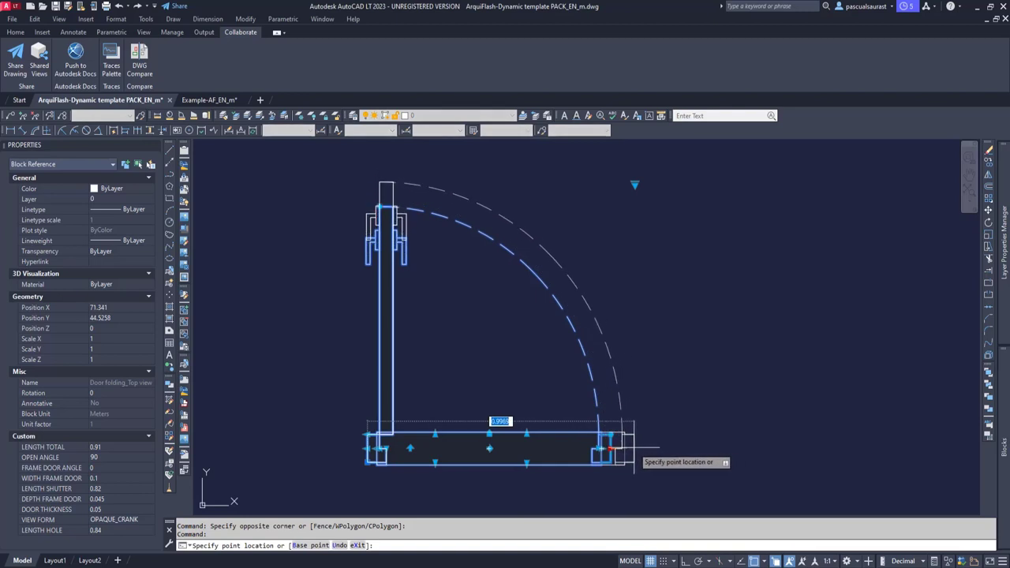
click(620, 448)
click(618, 448)
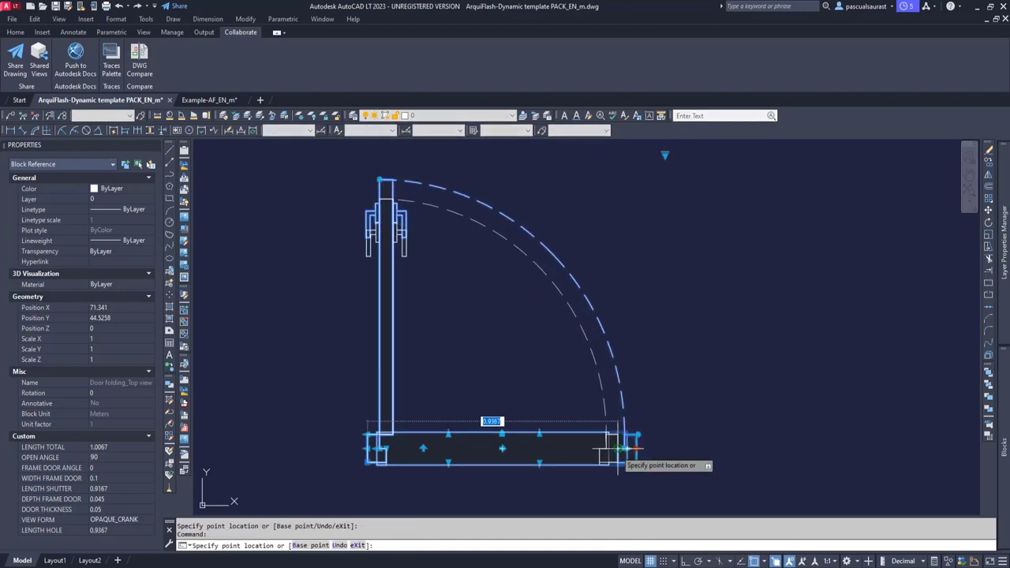
click(580, 448)
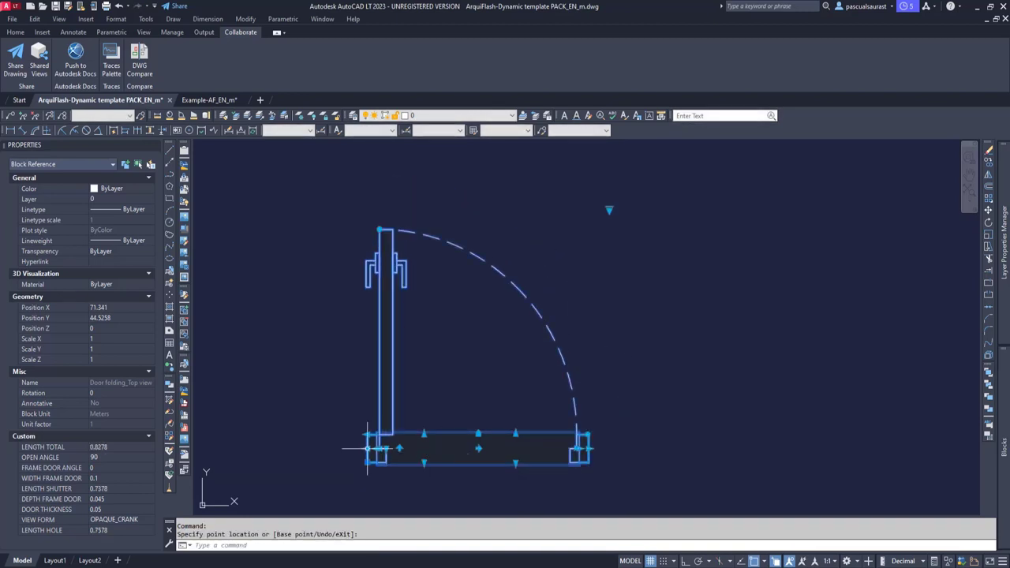
click(317, 448)
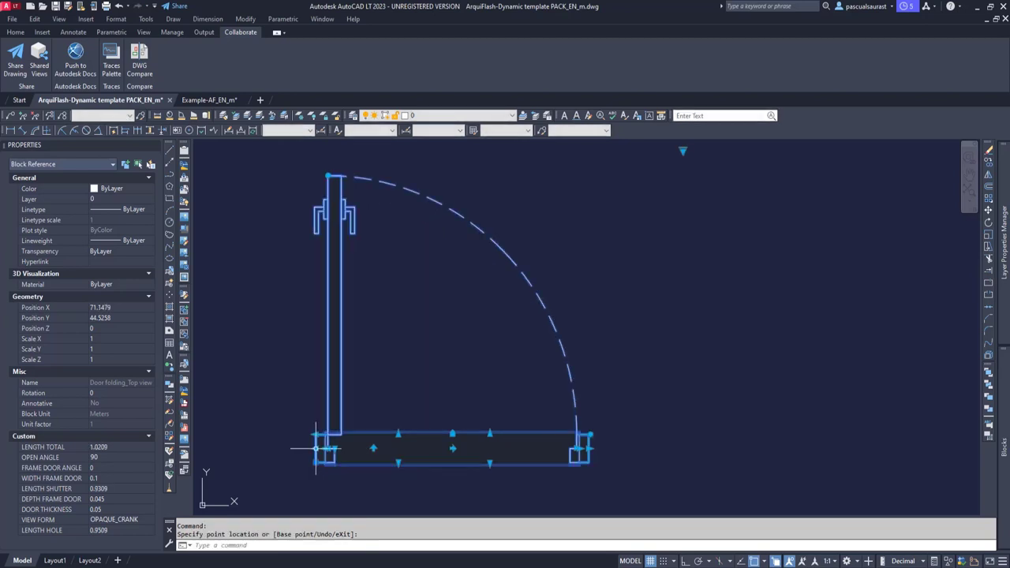
Rotate the door leaf to an opening angle of 120 degrees and finally to 45 degrees.
click(328, 173)
click(327, 169)
click(329, 175)
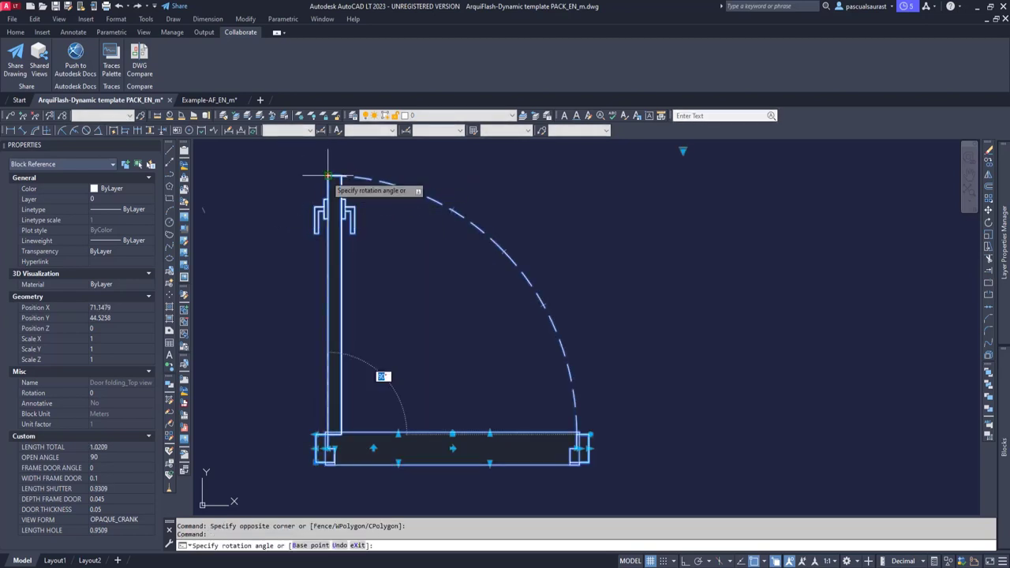
click(209, 211)
click(206, 209)
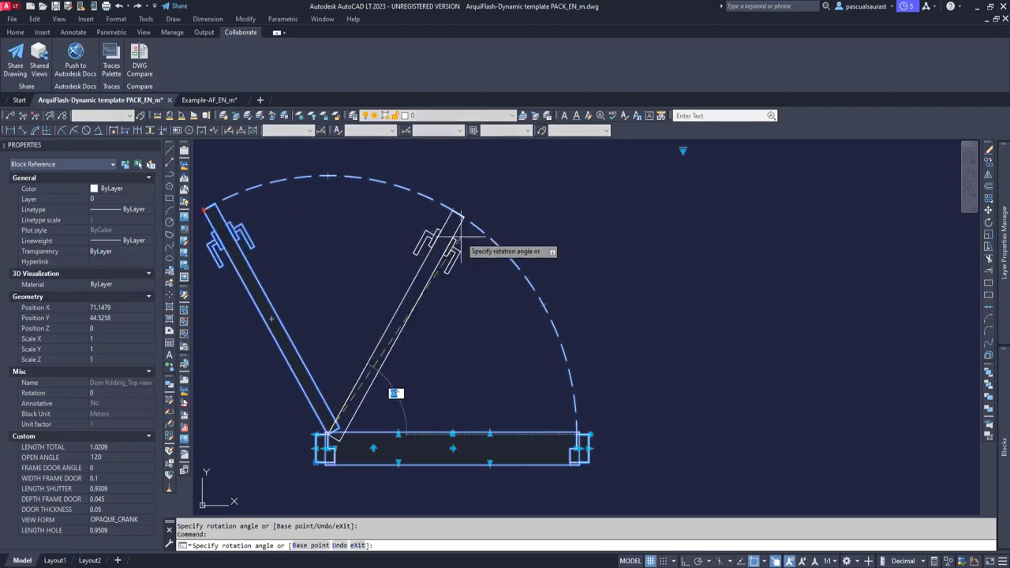
click(484, 248)
Extend the door opening's background mask beyond the frame on both the upper and lower sides.
click(452, 433)
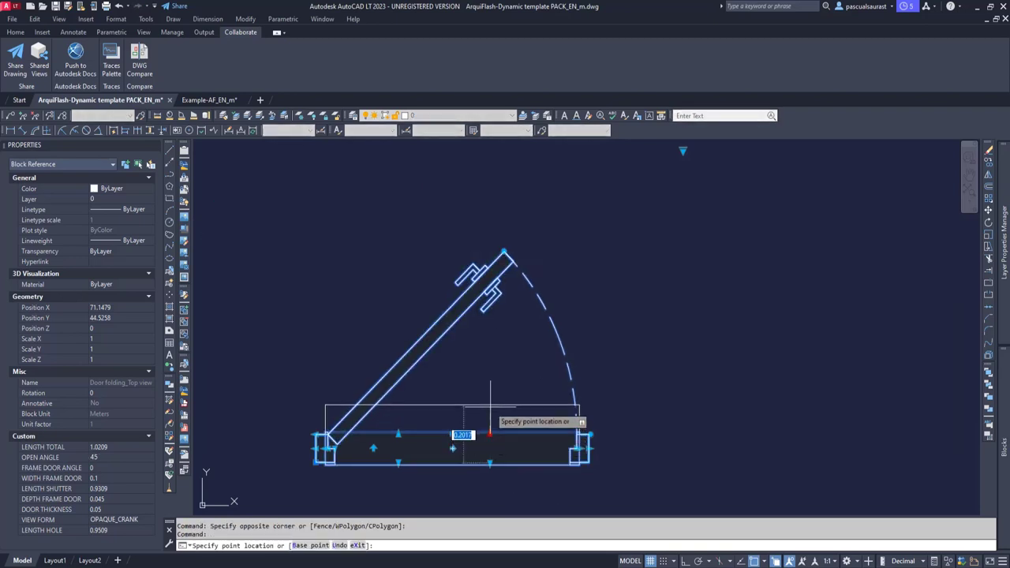
click(490, 463)
middle_drag(482, 505, 492, 443)
click(494, 455)
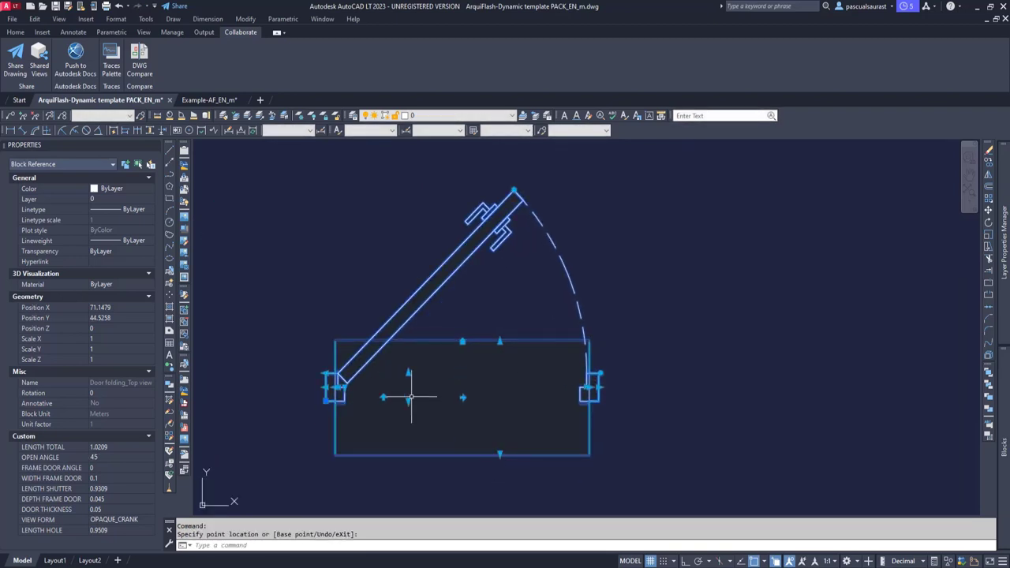
Increase the door frame's width to about 0.16 and the door thickness to 0.096.
click(411, 415)
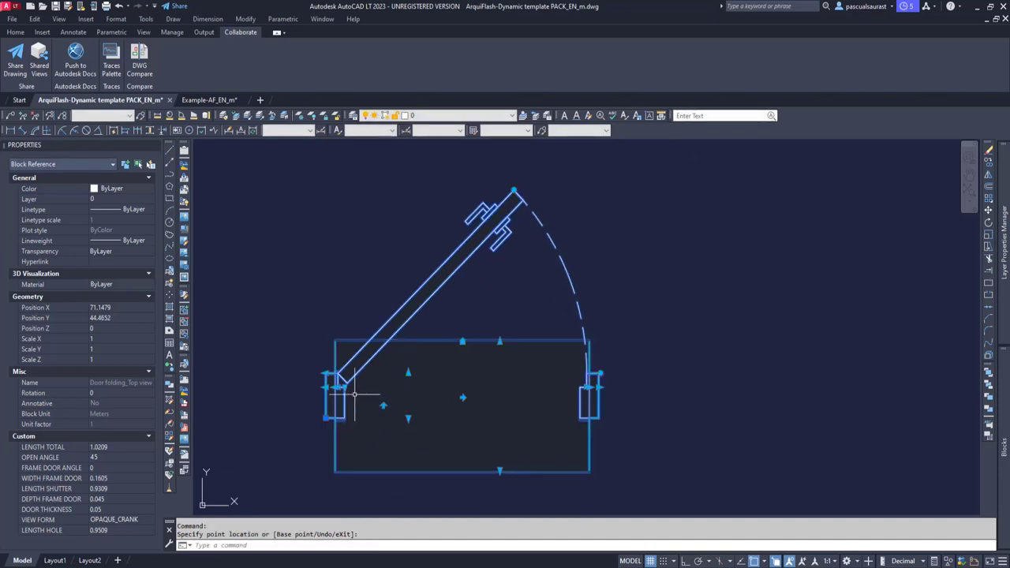
scroll(315, 386, up, 3)
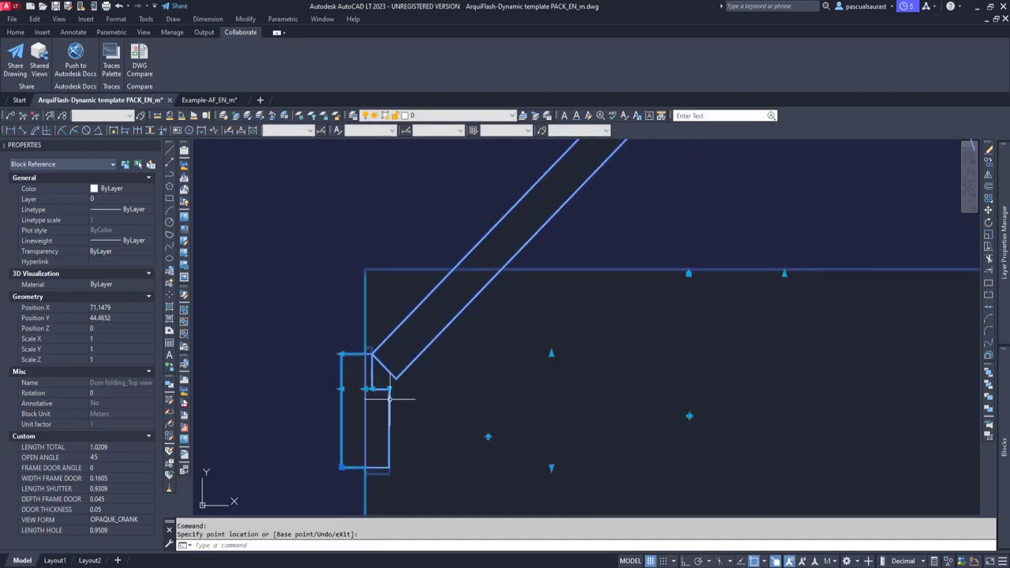
click(394, 422)
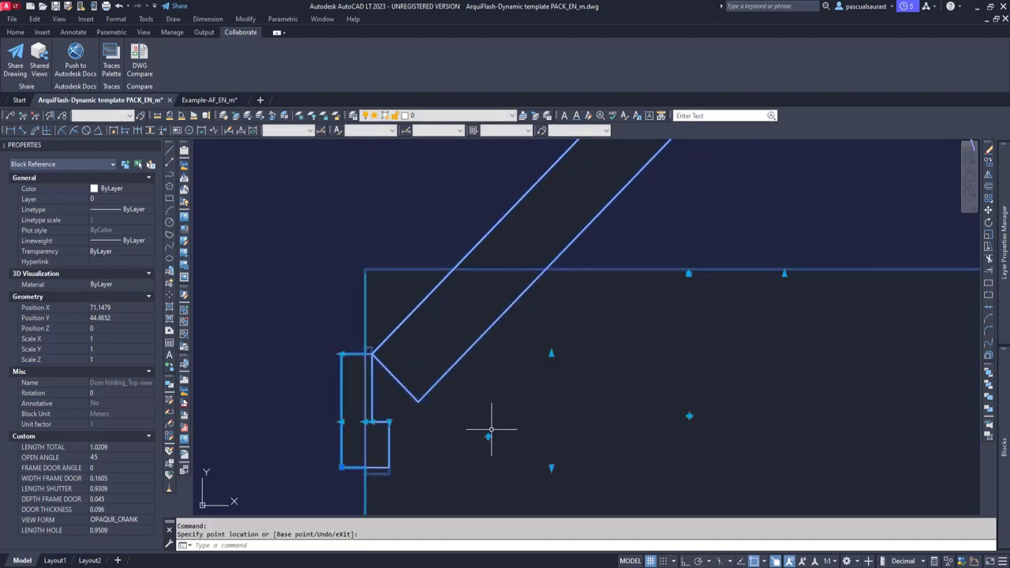
Flip the door horizontally, reduce its thickness to about 0.034, and flip it vertically and back.
middle_drag(492, 428, 438, 434)
scroll(570, 379, down, 2)
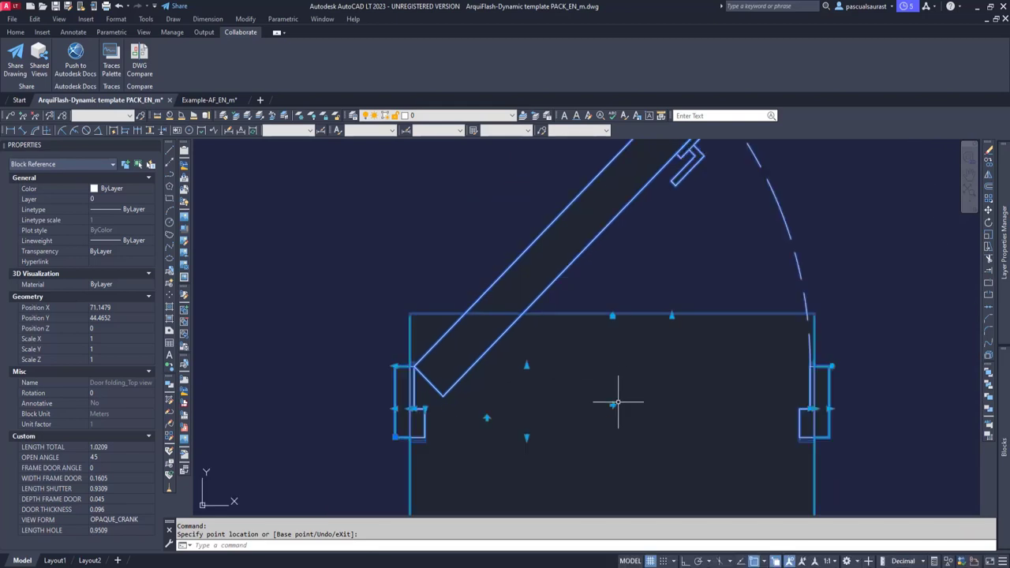
scroll(618, 403, down, 2)
click(616, 405)
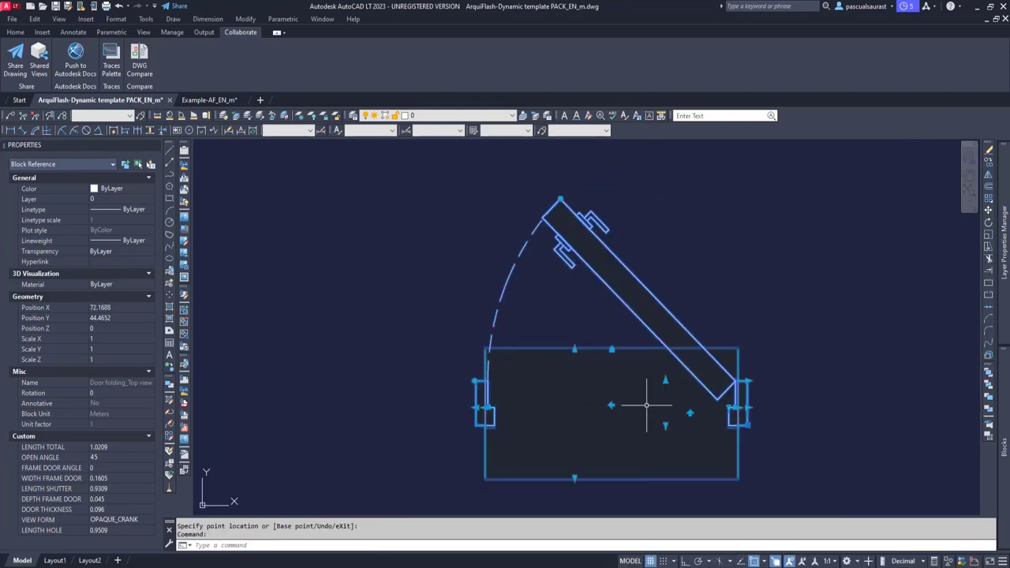
click(649, 408)
click(690, 413)
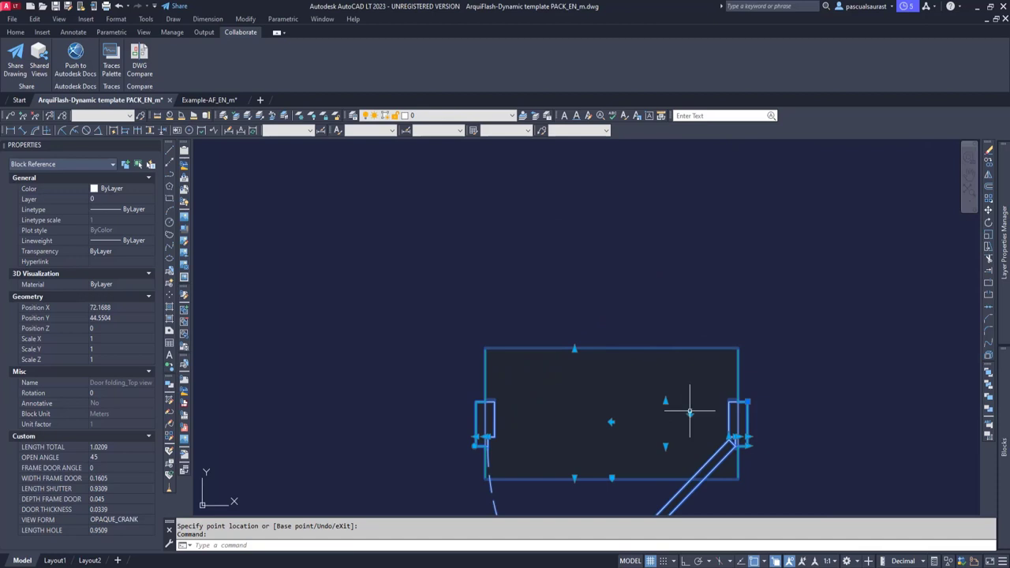
click(689, 413)
Reset the selected door block to its default parameters.
click(647, 364)
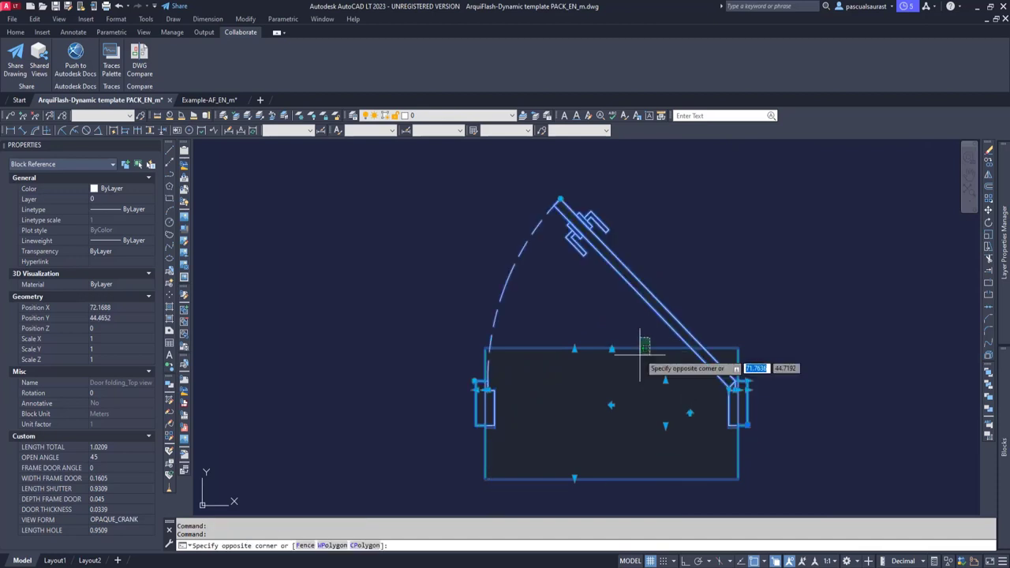
right_click(635, 363)
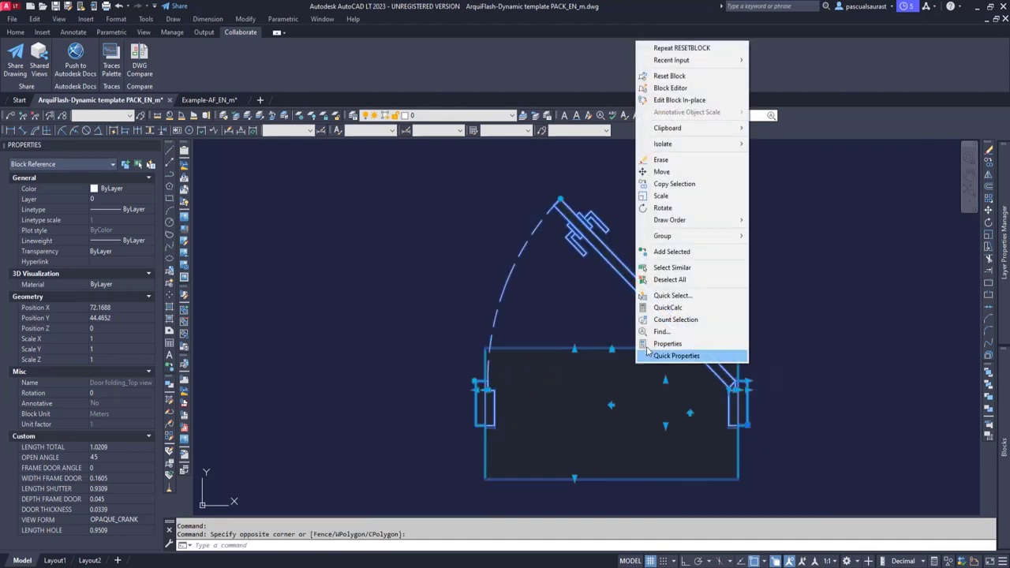
click(676, 79)
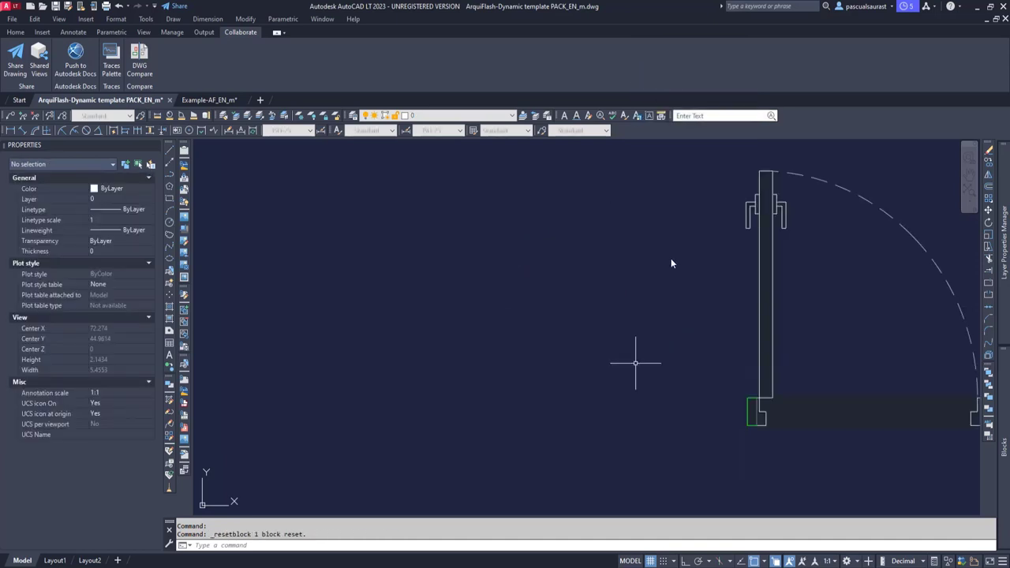
Move the reset single folding door block a short distance to the left in the top-view area.
click(791, 259)
click(755, 293)
middle_drag(755, 293, 375, 296)
scroll(563, 366, down, 2)
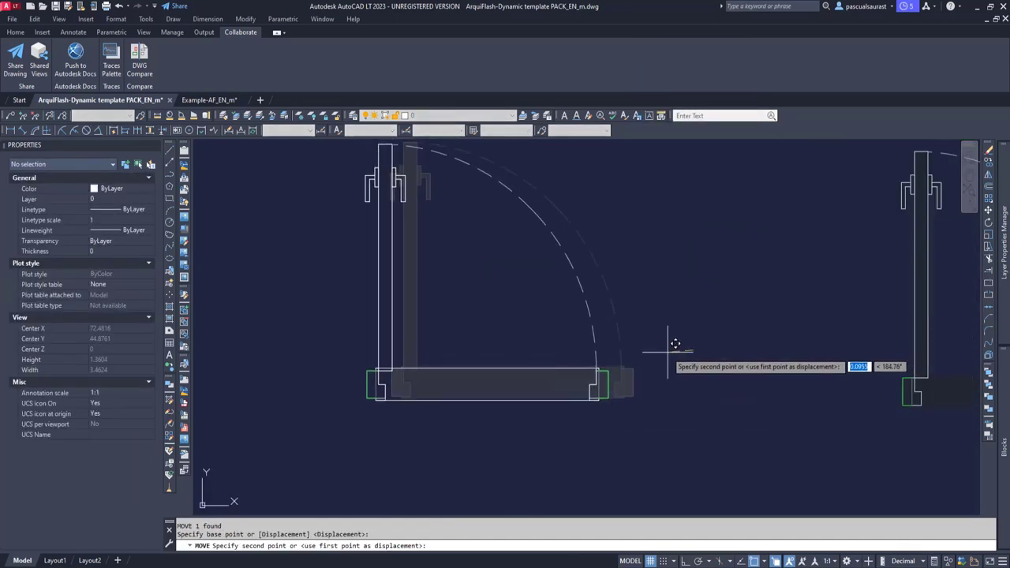
click(673, 342)
middle_drag(593, 316, 588, 368)
click(609, 290)
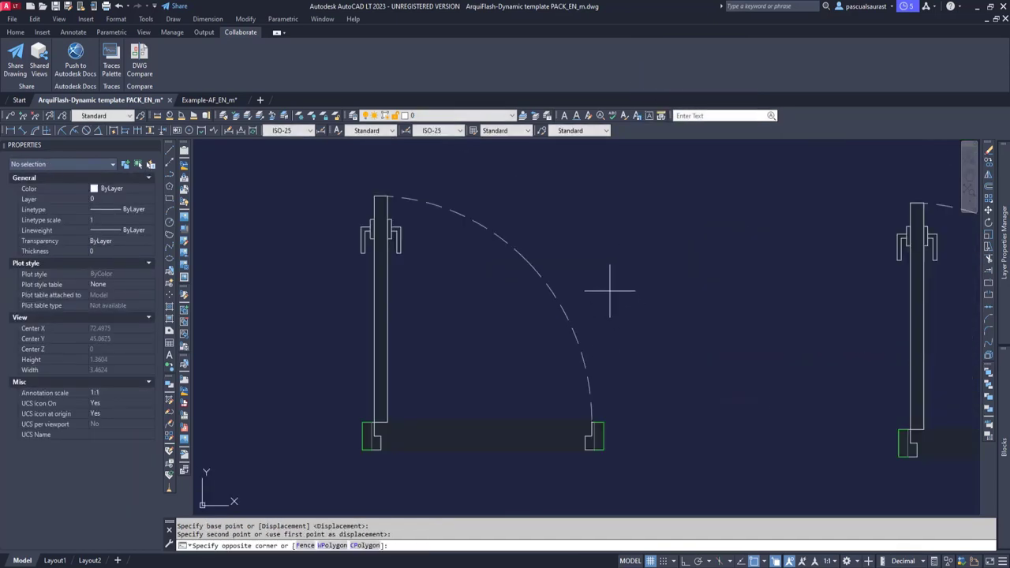
click(561, 318)
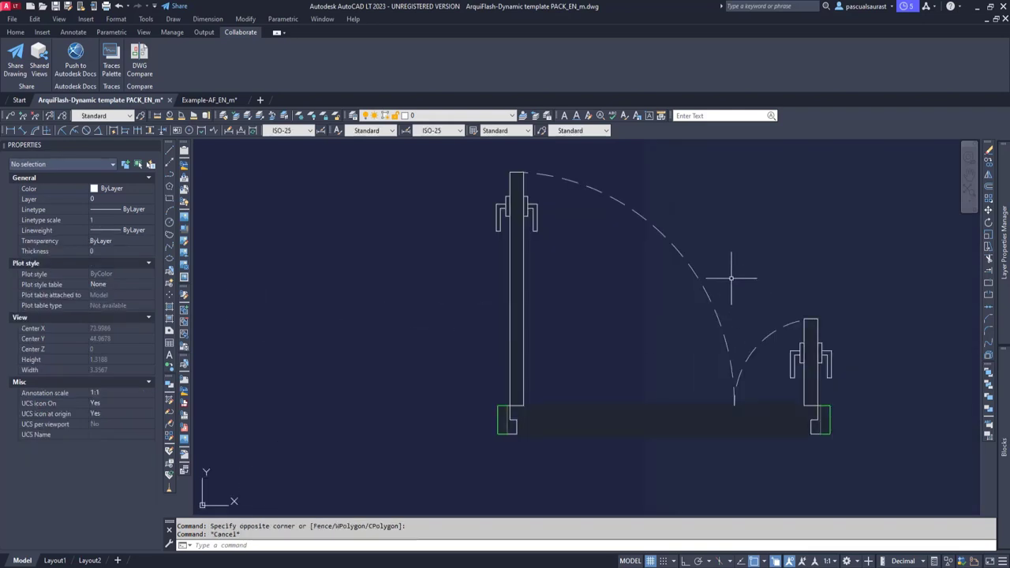
Stretch the double folding door to a total length of about 1.72, with door 1 about 0.89 long and thickness about 0.038.
click(689, 319)
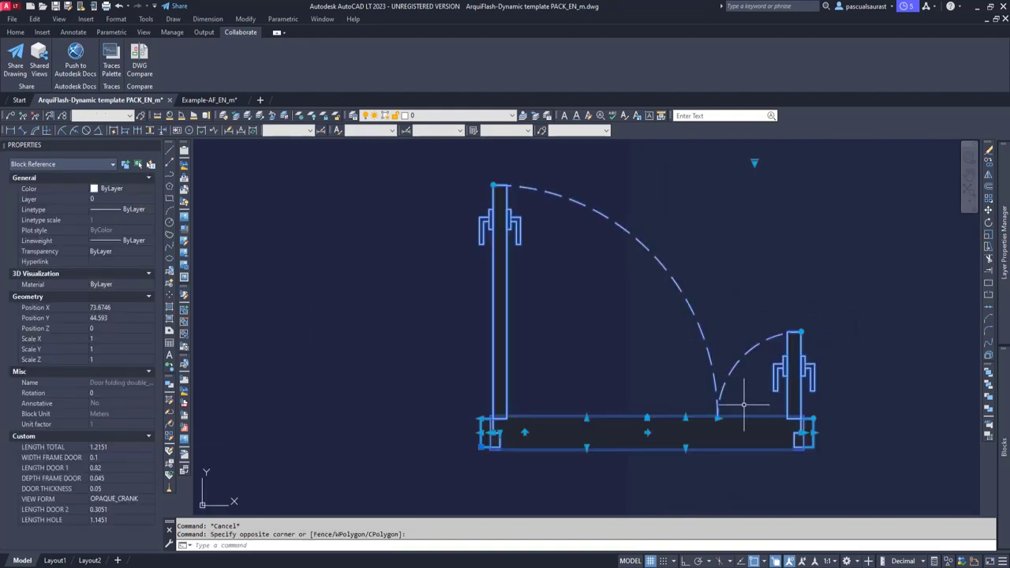
click(813, 432)
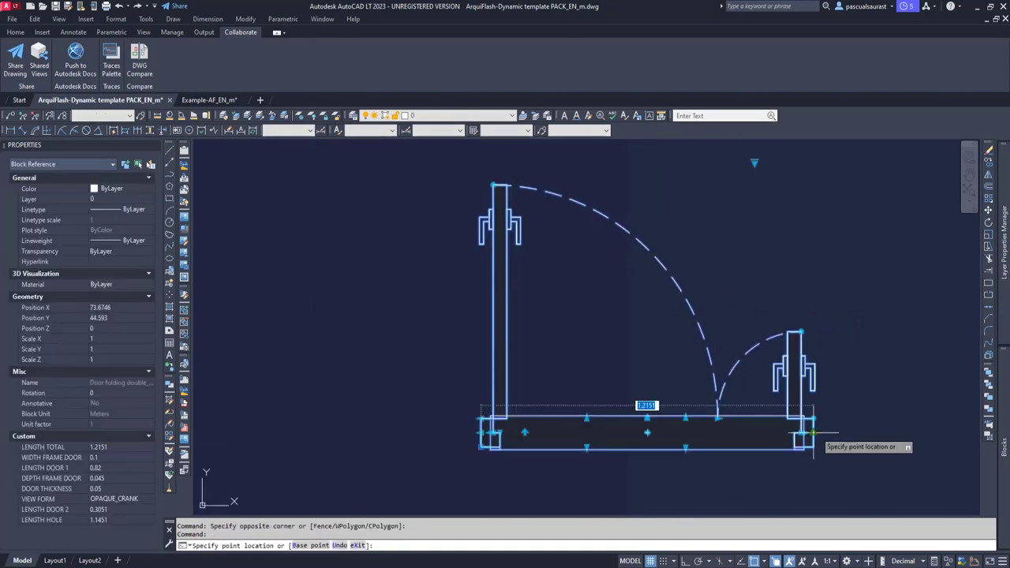
middle_drag(833, 431, 784, 445)
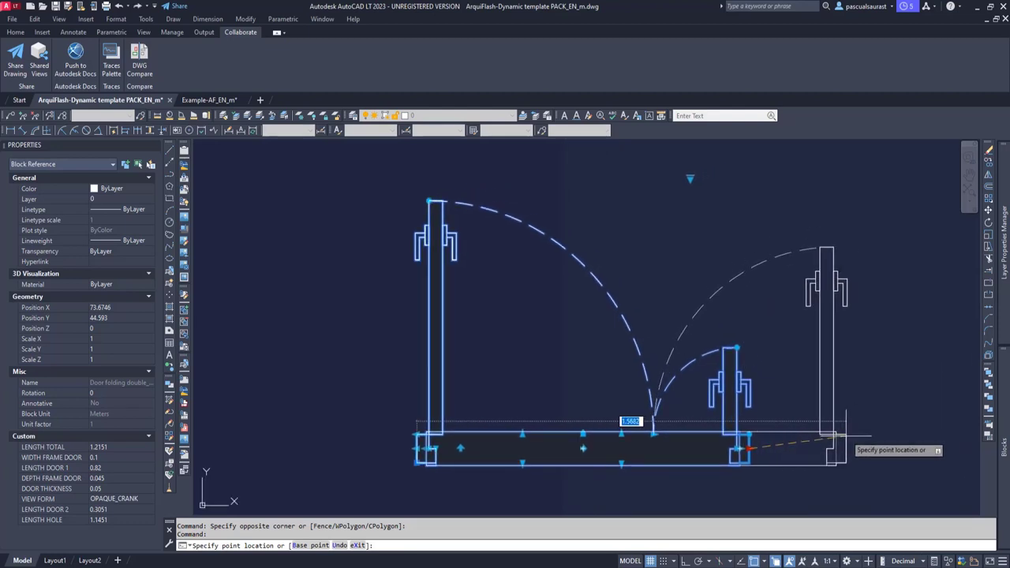
click(849, 433)
click(653, 433)
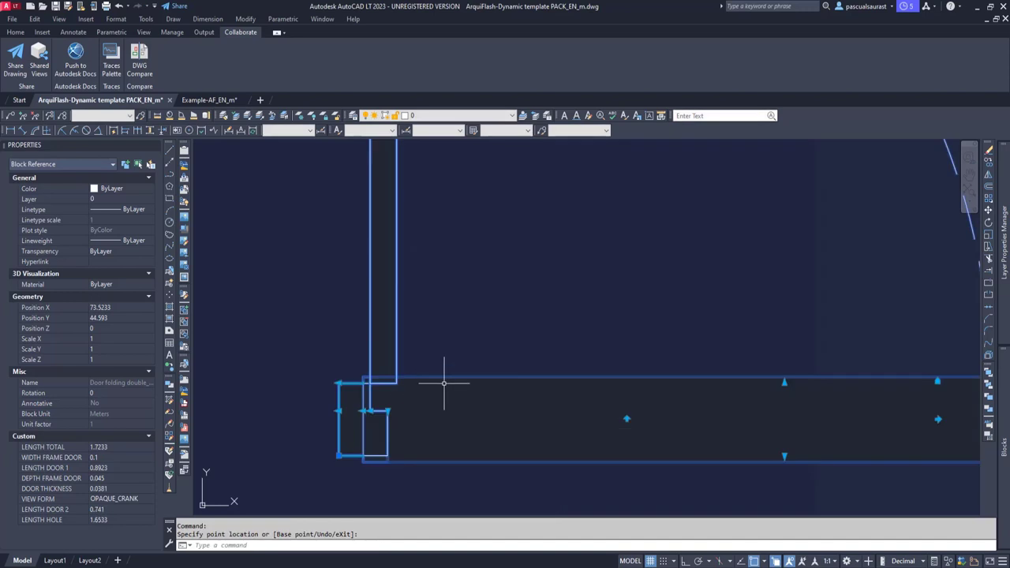
scroll(454, 339, down, 5)
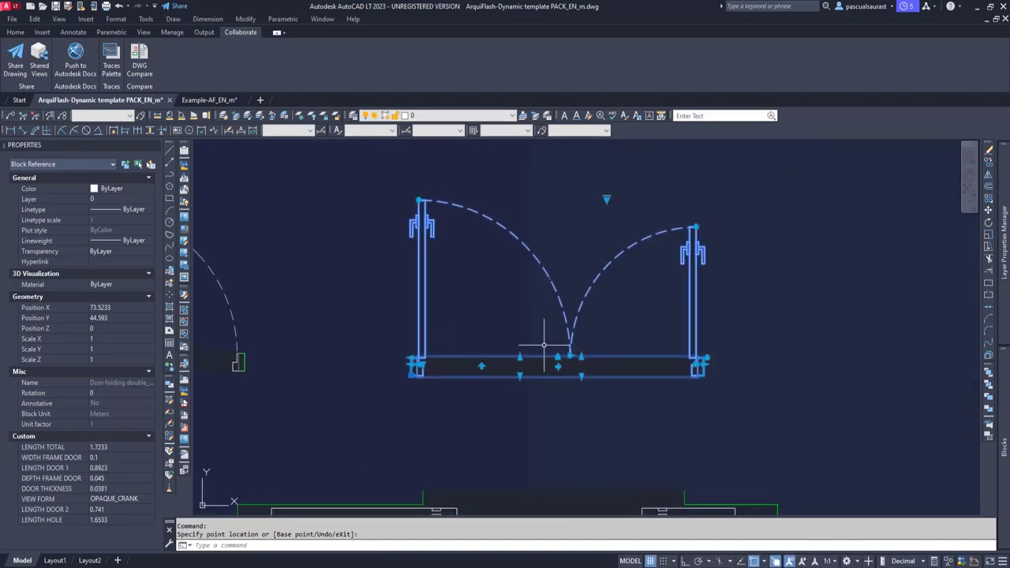
scroll(568, 351, up, 2)
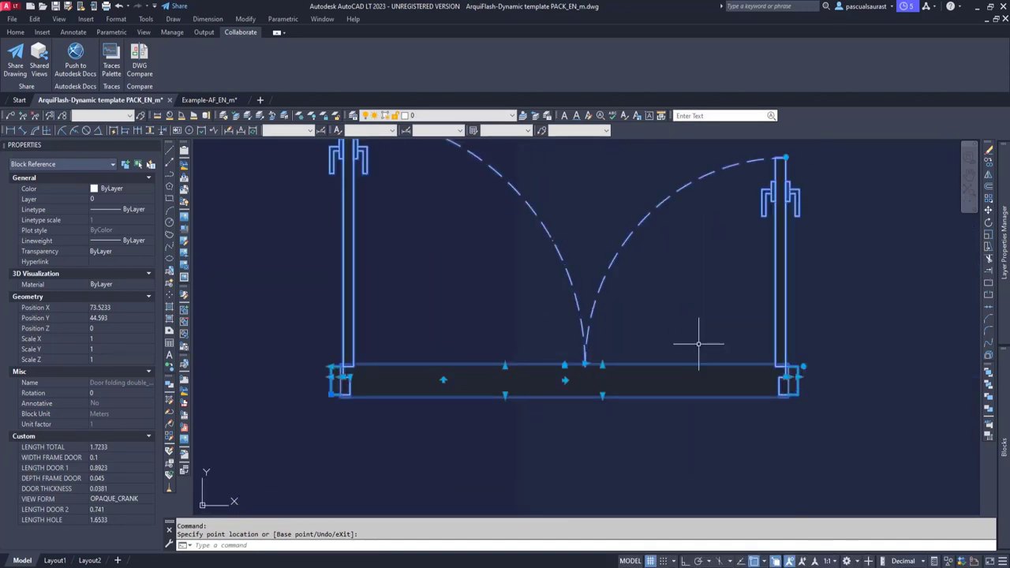
Extend the double folding door's background mask beyond the frame and rotate the smaller leaf partly closed.
click(599, 374)
click(600, 354)
middle_drag(787, 154, 763, 209)
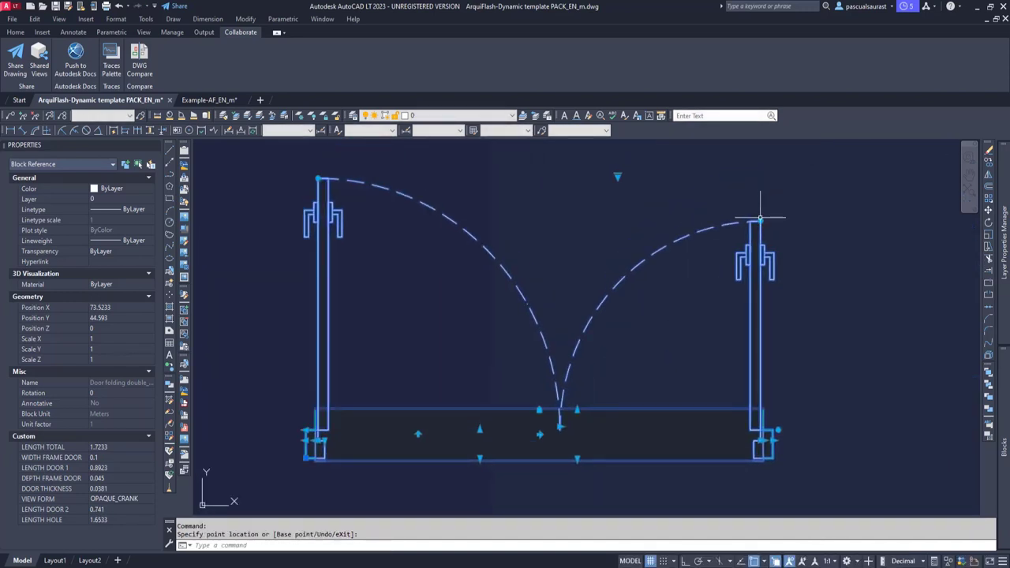
click(761, 220)
click(655, 232)
Try the TRANSPARENT_WITHOUT_CRANK view form on the double folding door and preview its other view forms.
click(620, 178)
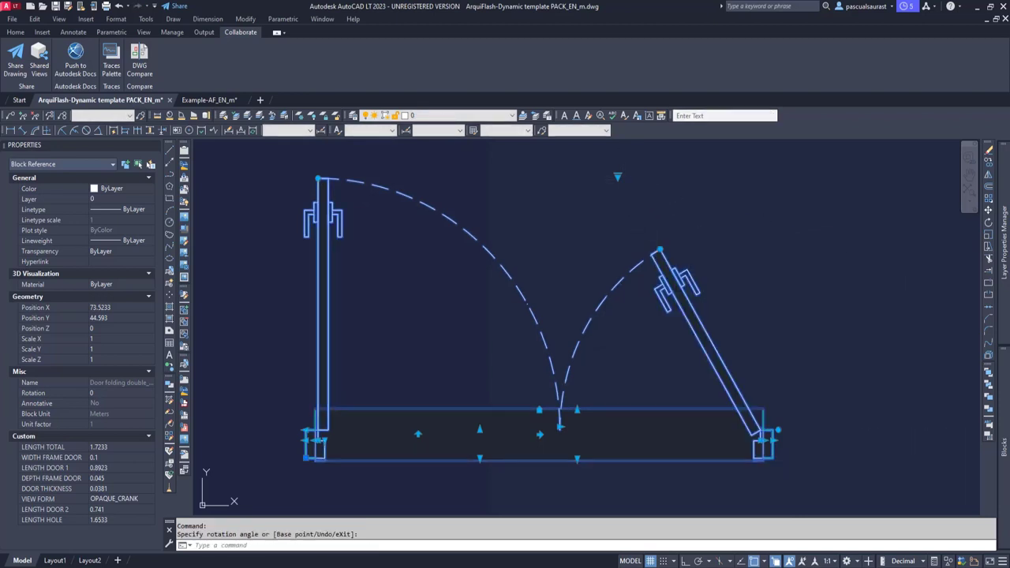
click(617, 176)
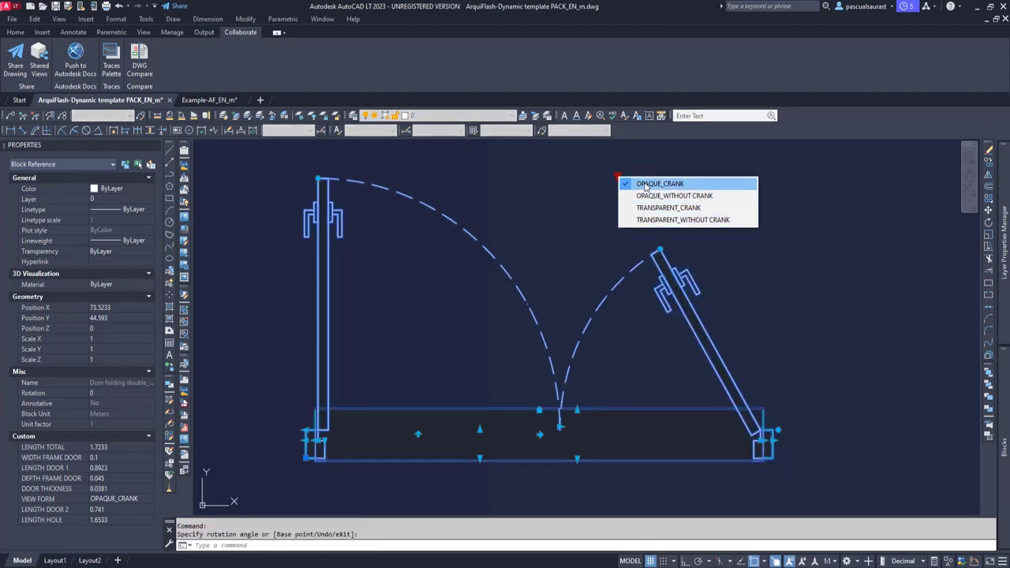
click(149, 500)
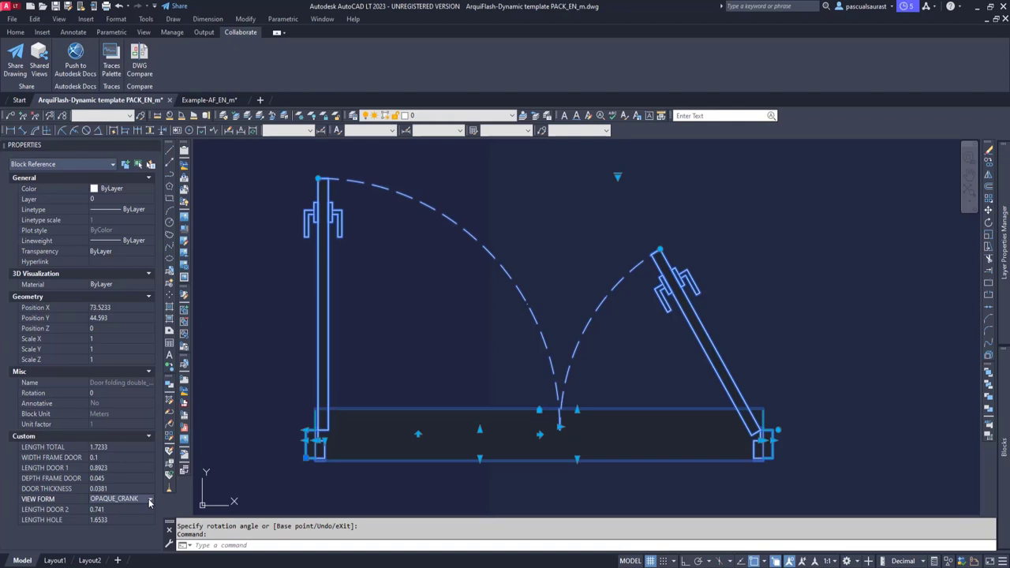
click(149, 502)
click(130, 538)
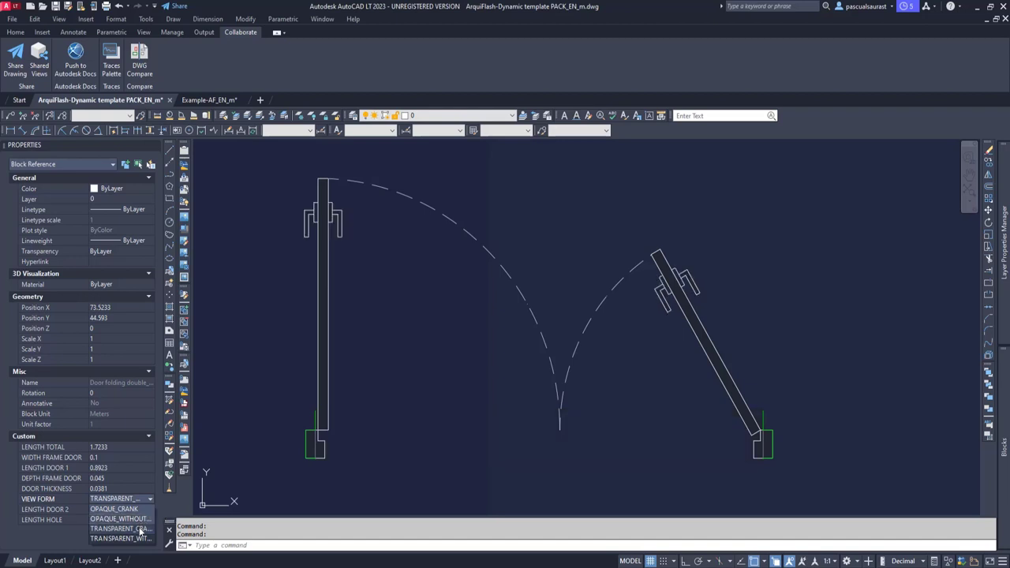
click(139, 540)
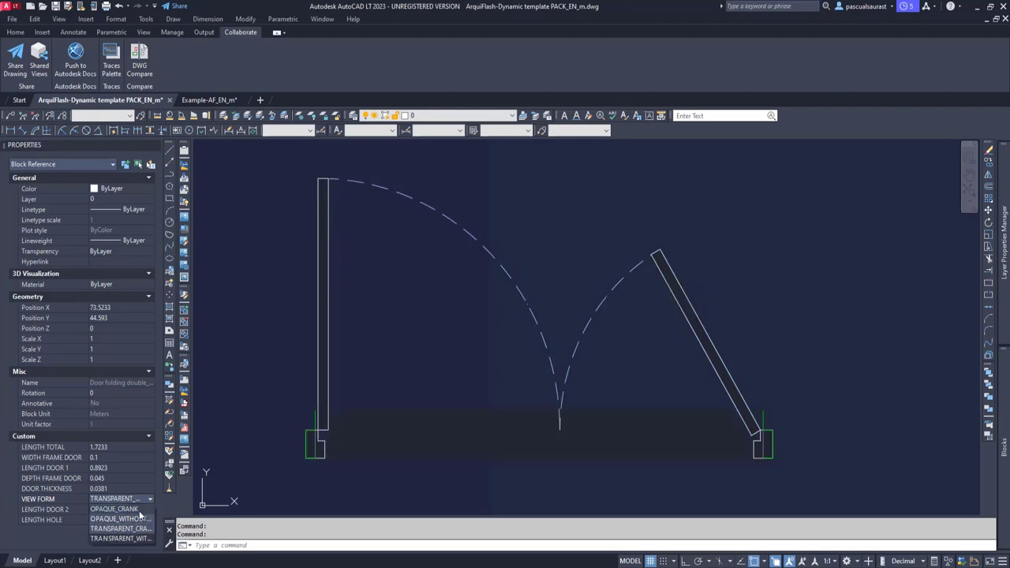
key(Escape)
Shorten the single sliding door in top view to a door length of about 0.93.
middle_drag(632, 403, 722, 194)
scroll(665, 343, down, 2)
middle_drag(665, 342, 678, 331)
scroll(675, 332, down, 2)
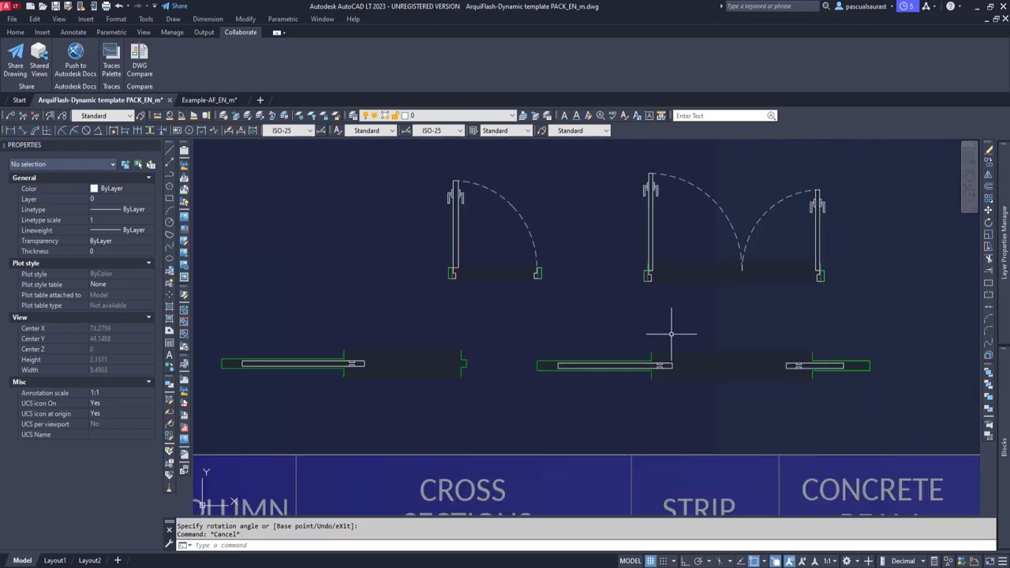
middle_drag(528, 338, 594, 340)
click(547, 334)
click(531, 371)
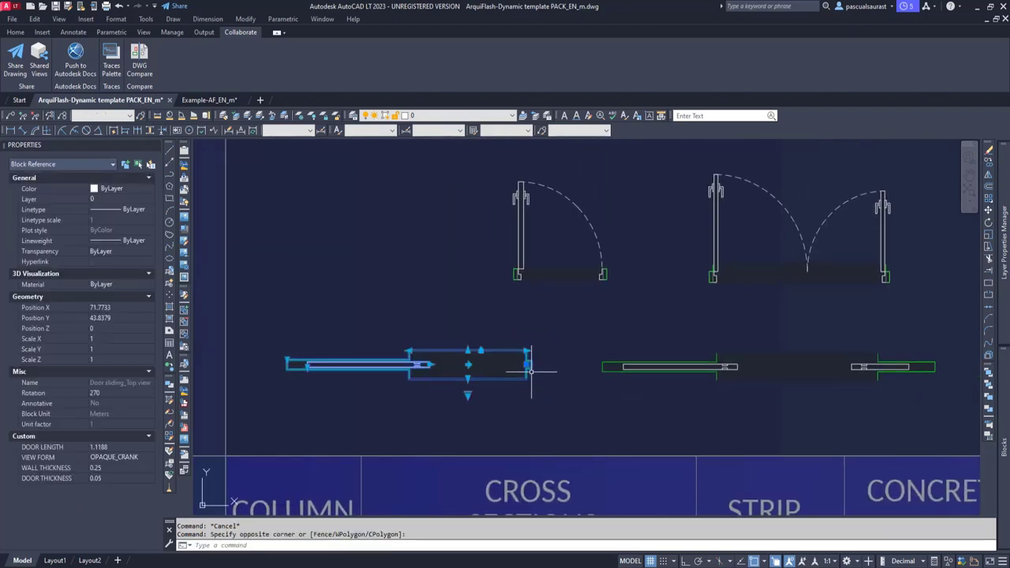
click(528, 356)
click(512, 352)
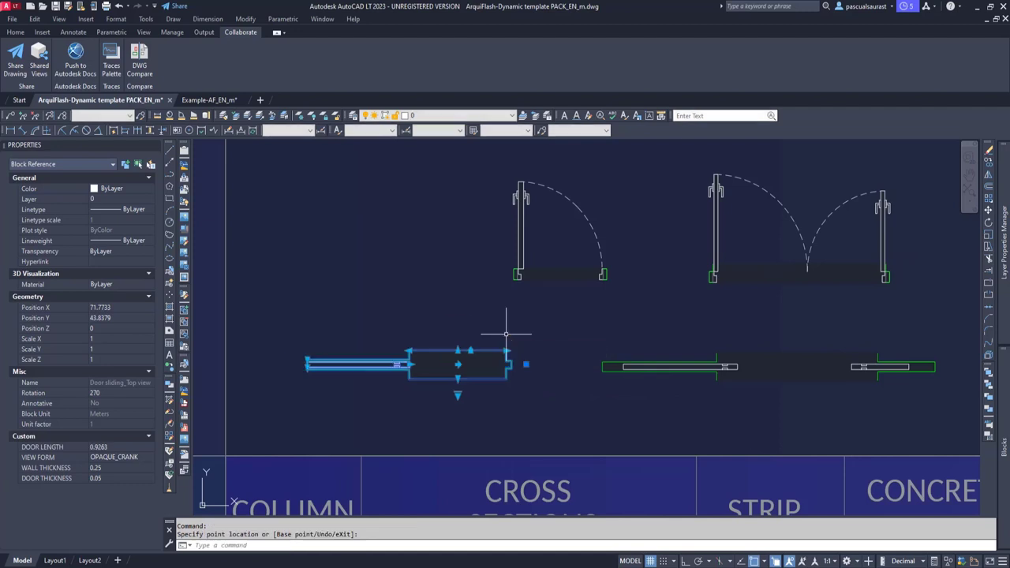
Slide the single sliding door's leaf partly into the opening and increase the wall thickness to about 0.346.
scroll(429, 365, up, 2)
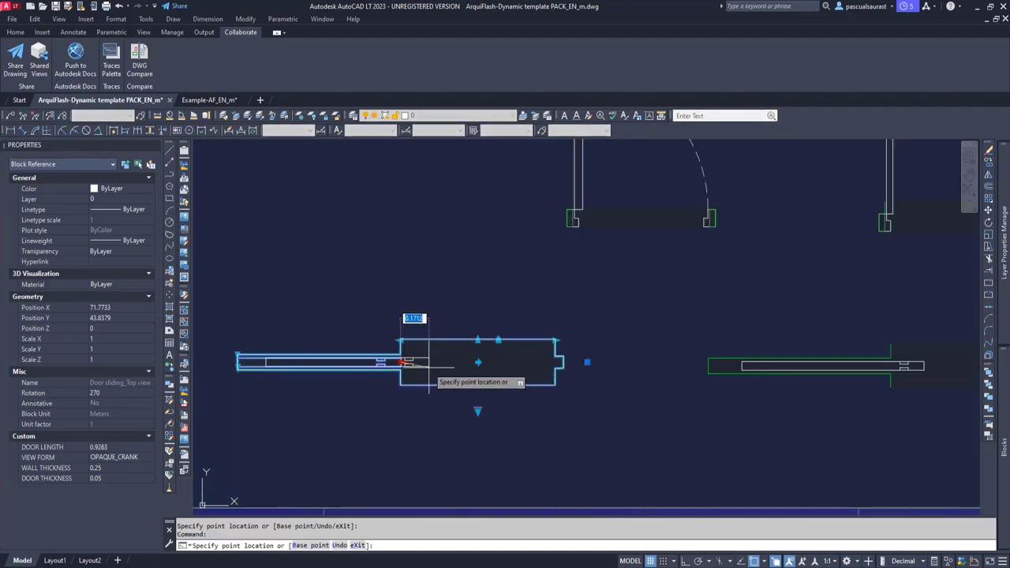
click(477, 324)
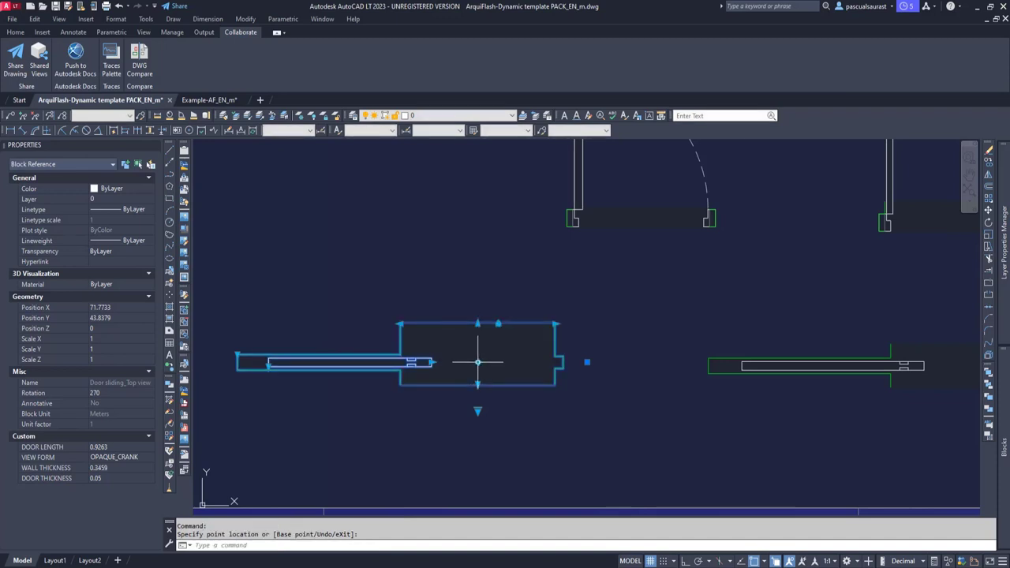
Flip the single sliding door to the opposite side and back to its original side.
click(477, 362)
click(480, 361)
click(477, 362)
click(477, 362)
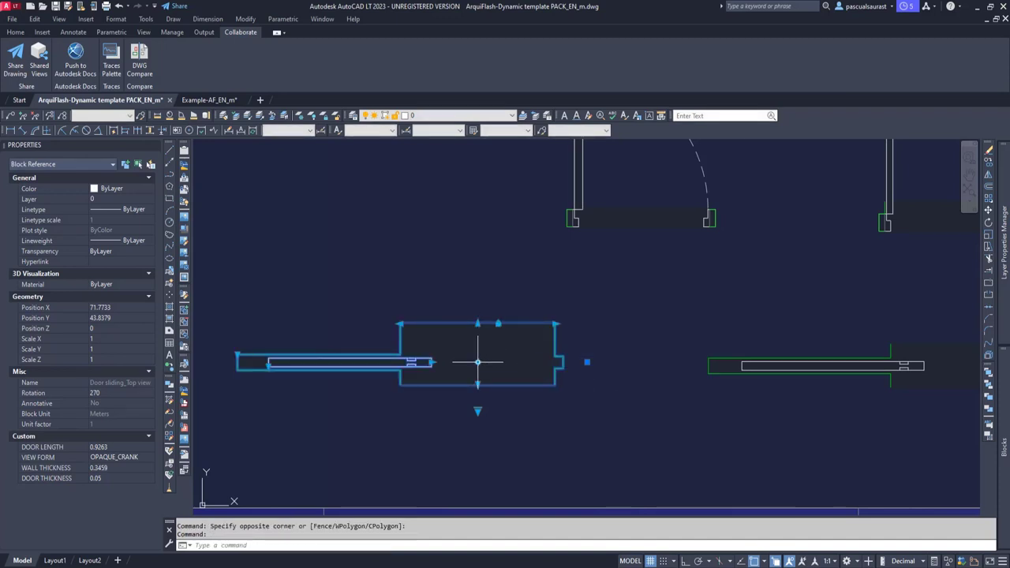
Examine the view form options available for the single sliding door.
click(477, 410)
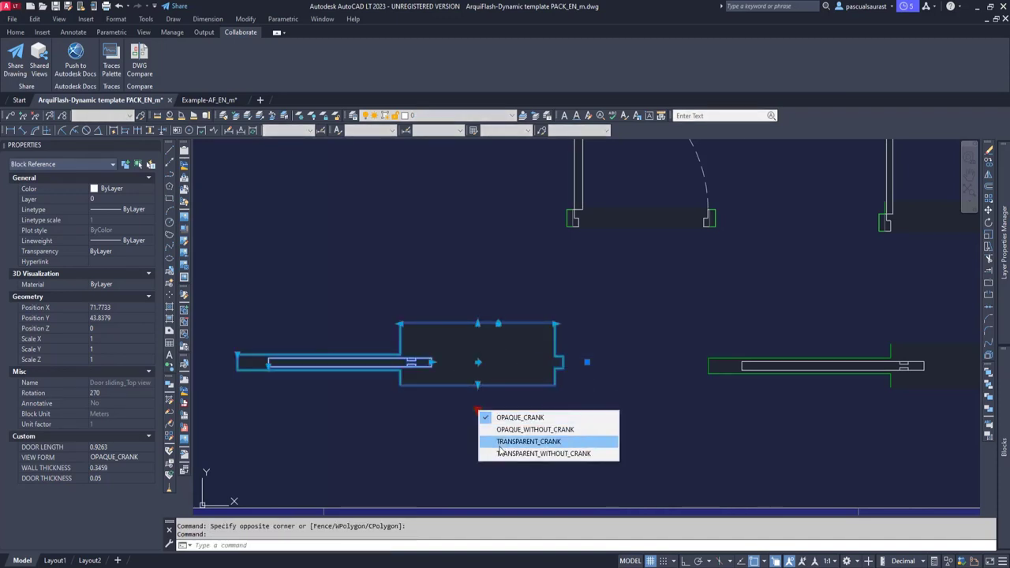
click(389, 414)
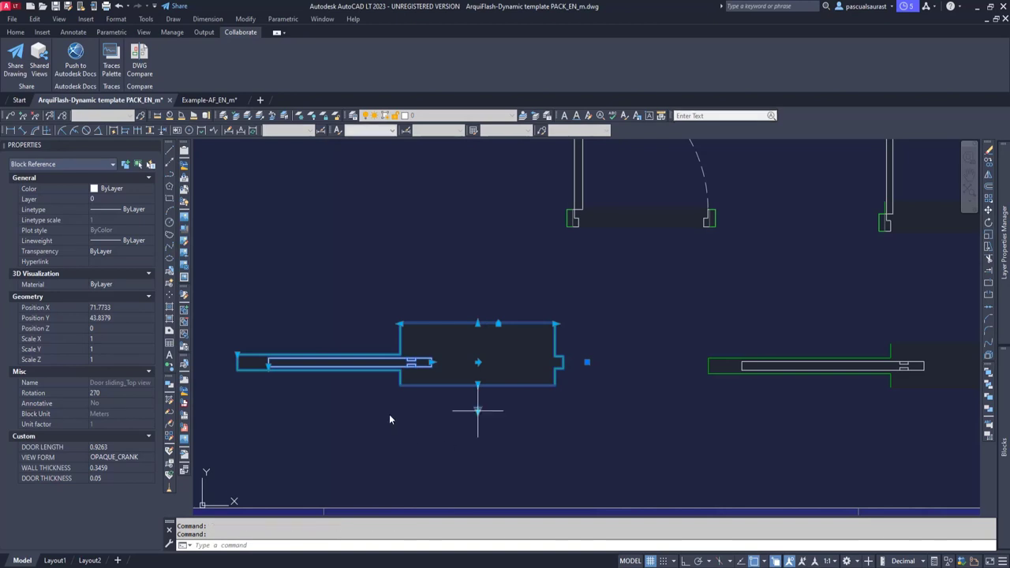
click(128, 460)
click(136, 458)
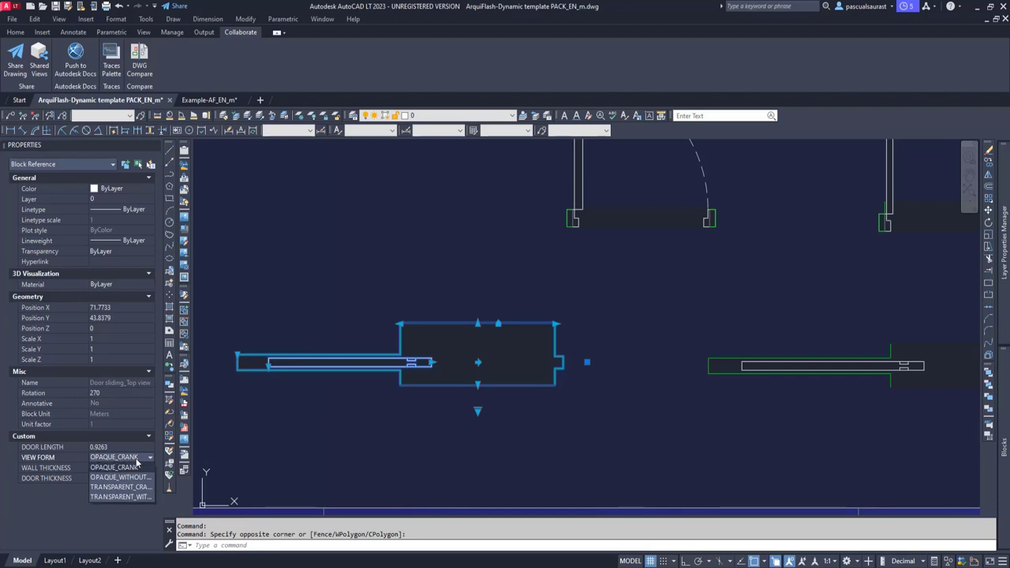
middle_drag(701, 408, 469, 429)
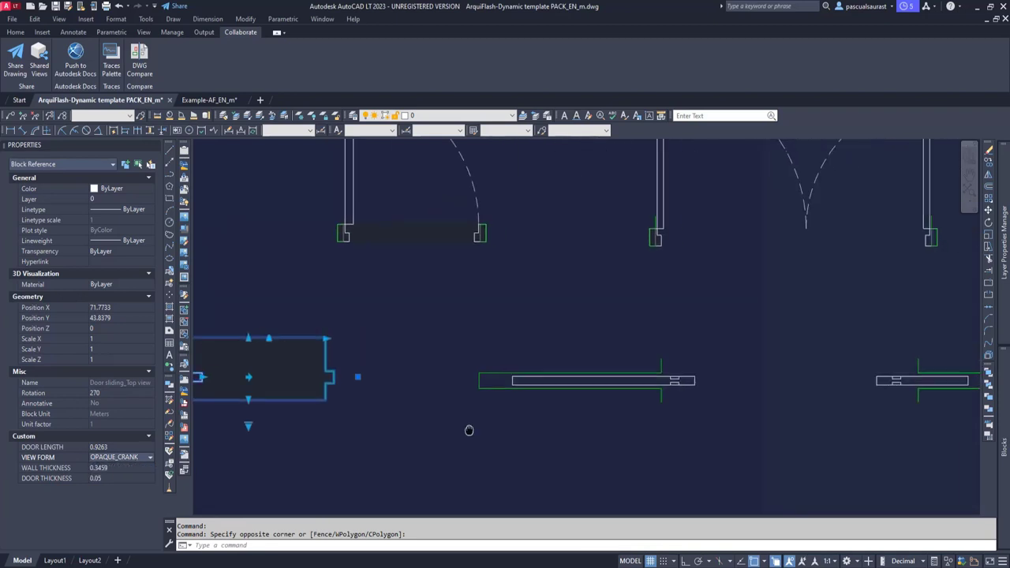
key(Escape)
Stretch the double sliding door's opening to a length of about 1.90 and shorten its second leaf.
click(705, 430)
click(680, 380)
middle_drag(726, 391, 619, 393)
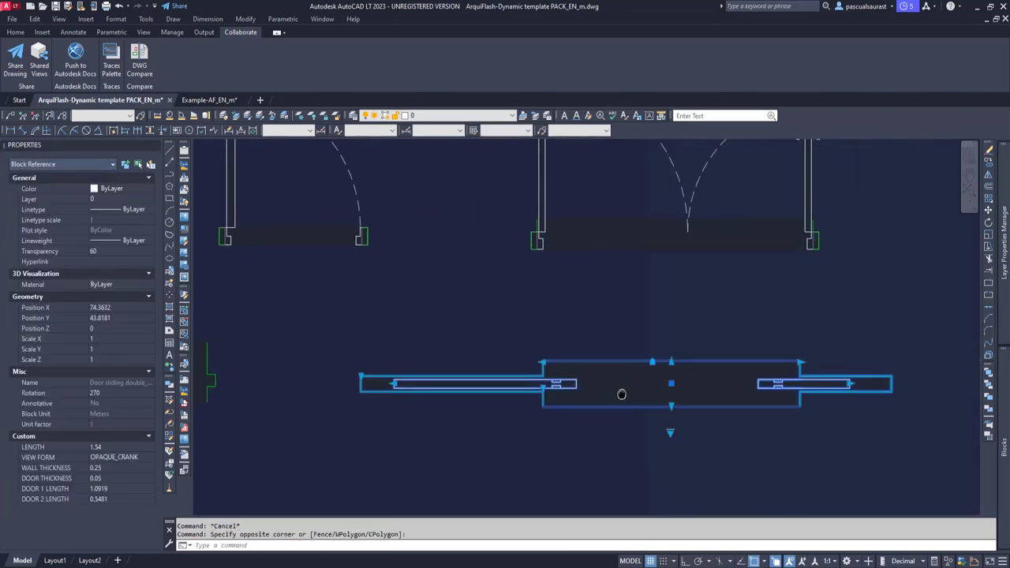
click(800, 362)
middle_drag(842, 361, 738, 362)
click(753, 362)
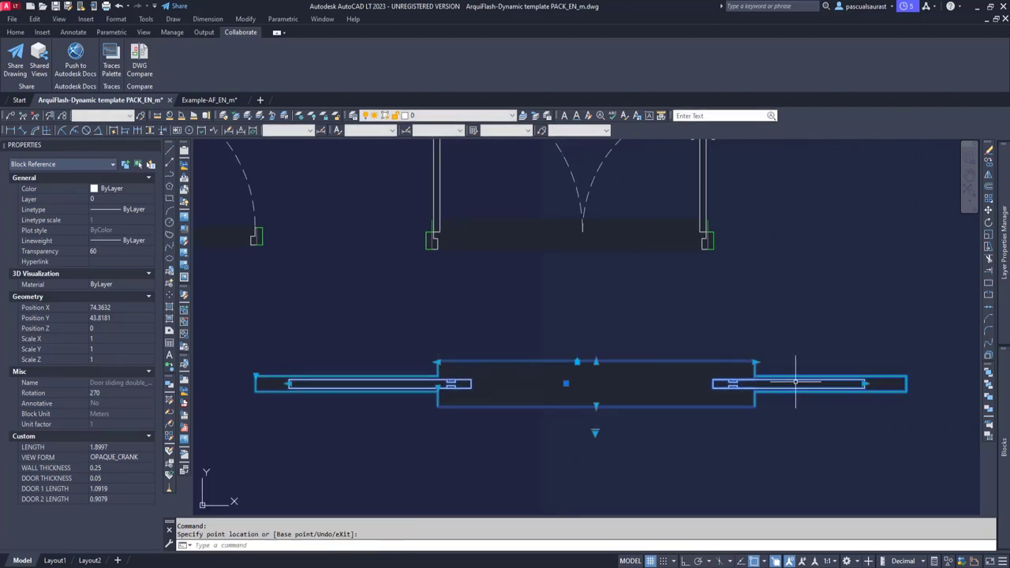
click(864, 383)
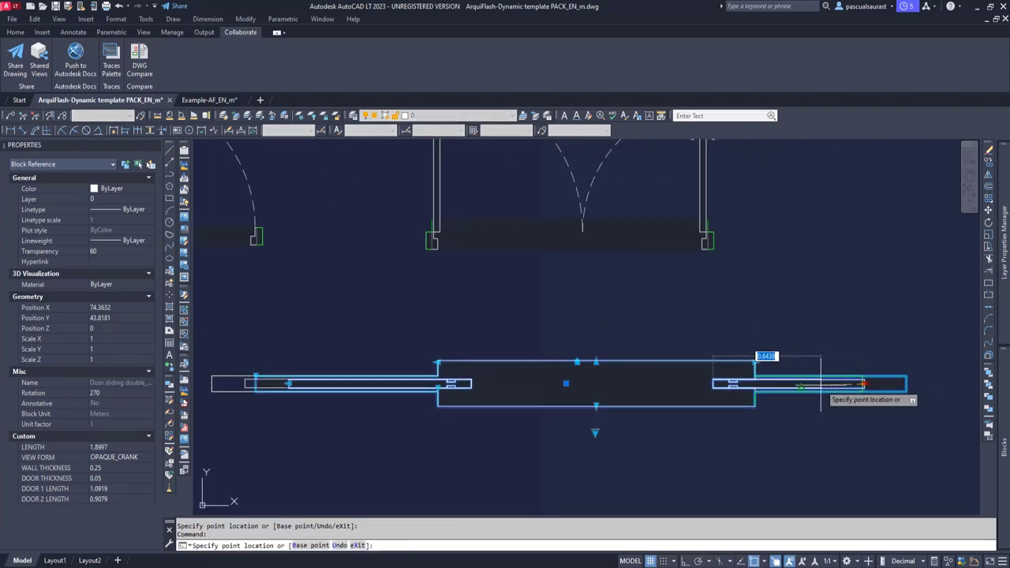
click(818, 385)
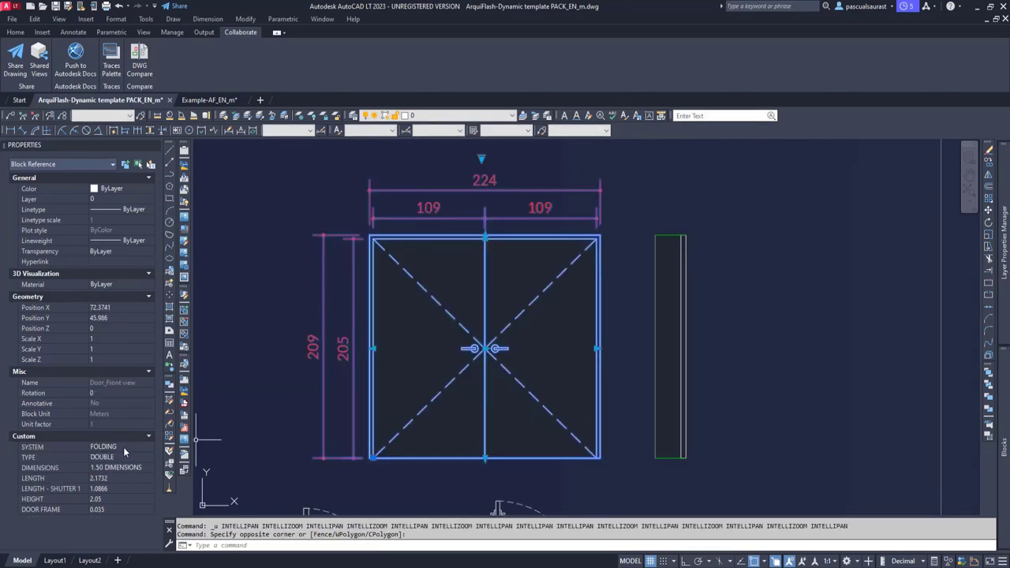
Change the front-view door's system to SLIDING and its type to SIMPLE.
click(125, 447)
click(127, 447)
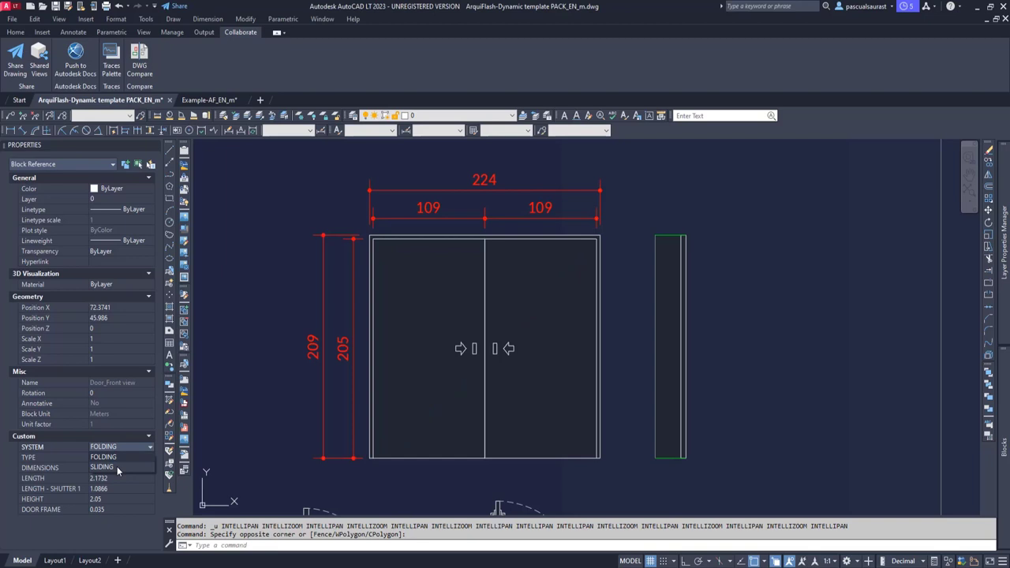
click(117, 466)
click(120, 455)
click(121, 456)
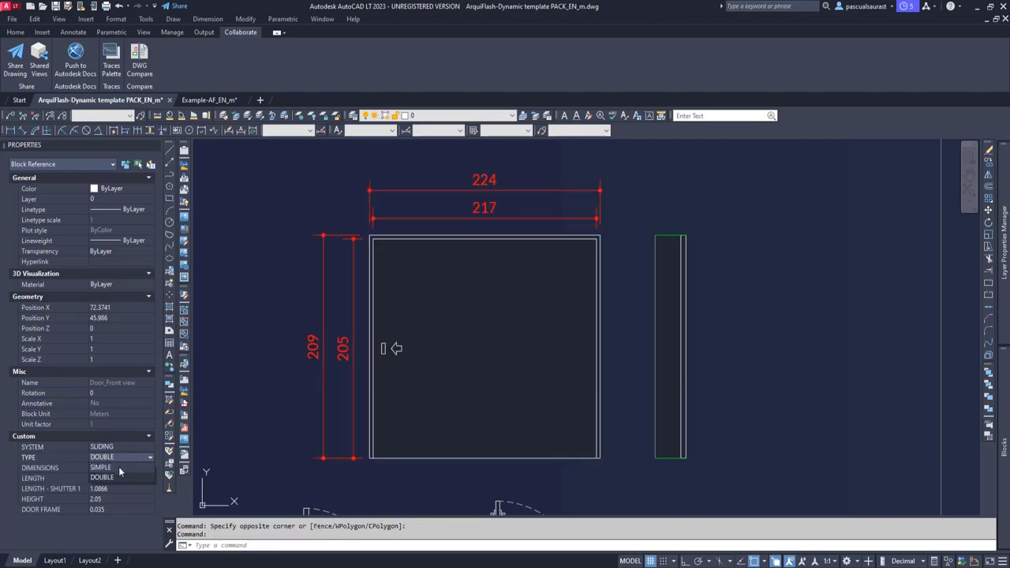
click(118, 466)
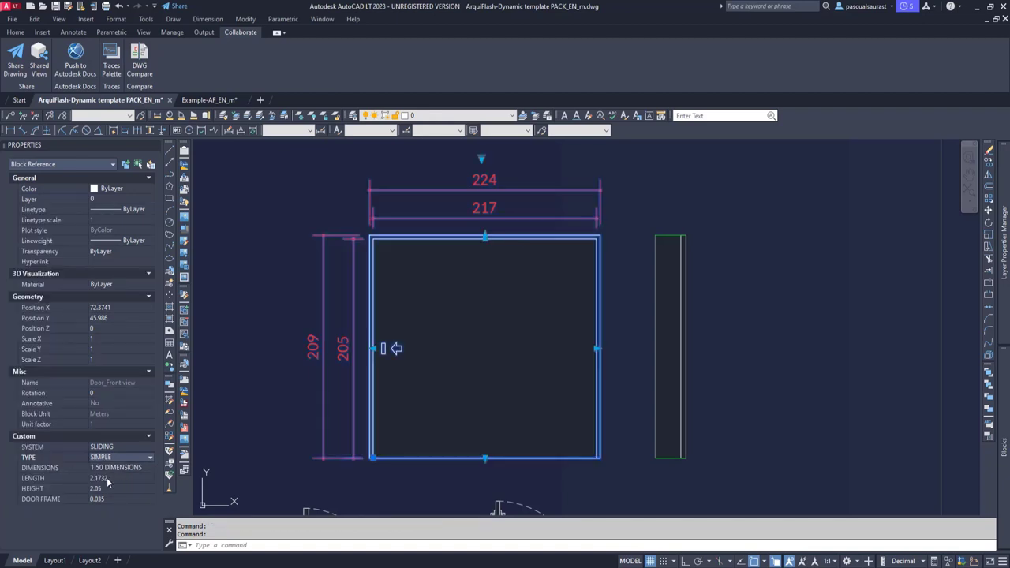
Switch off the dimensions of the front-view door by choosing the NO DIMENSIONS option.
click(123, 465)
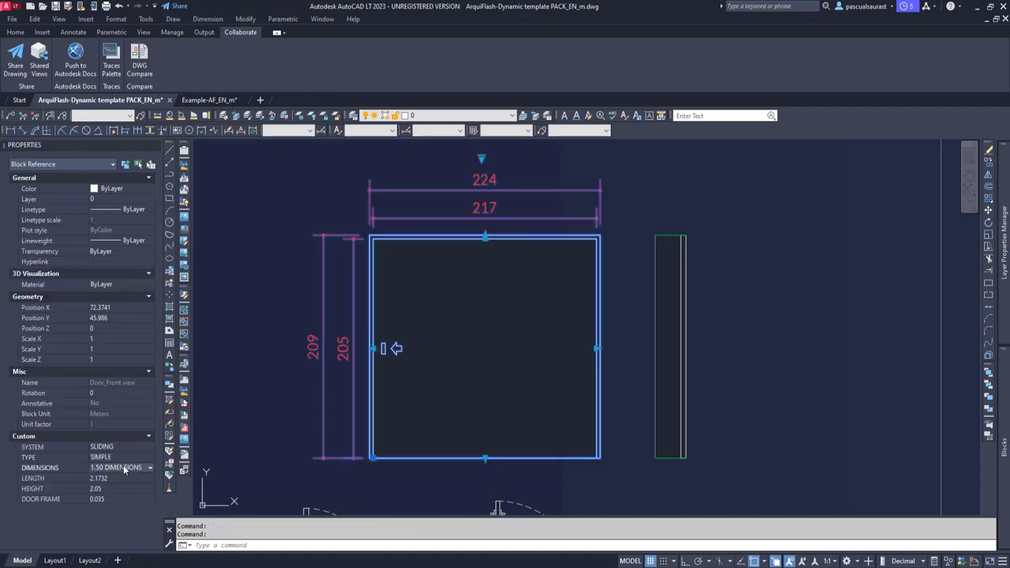
click(124, 468)
click(127, 478)
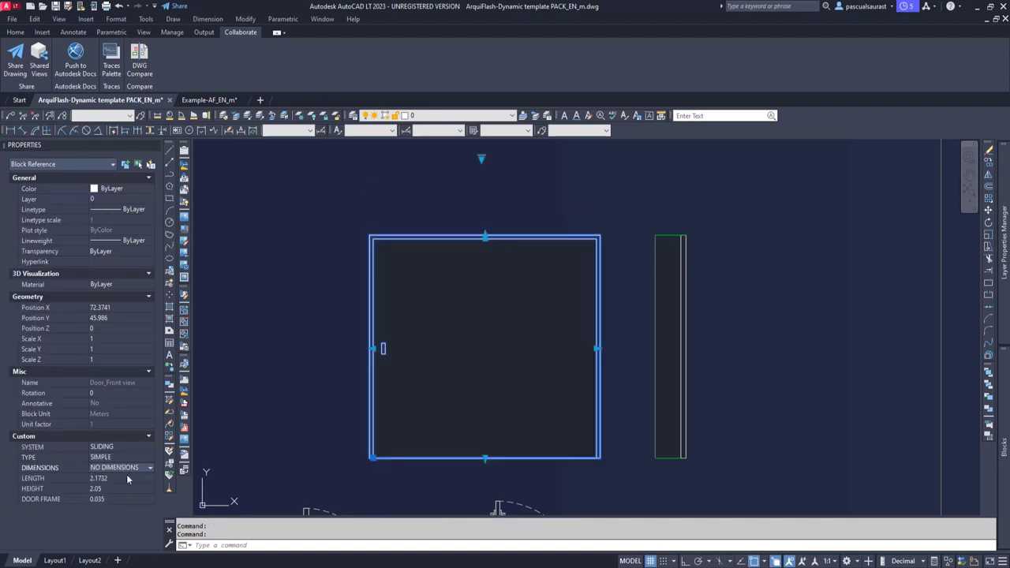
click(126, 468)
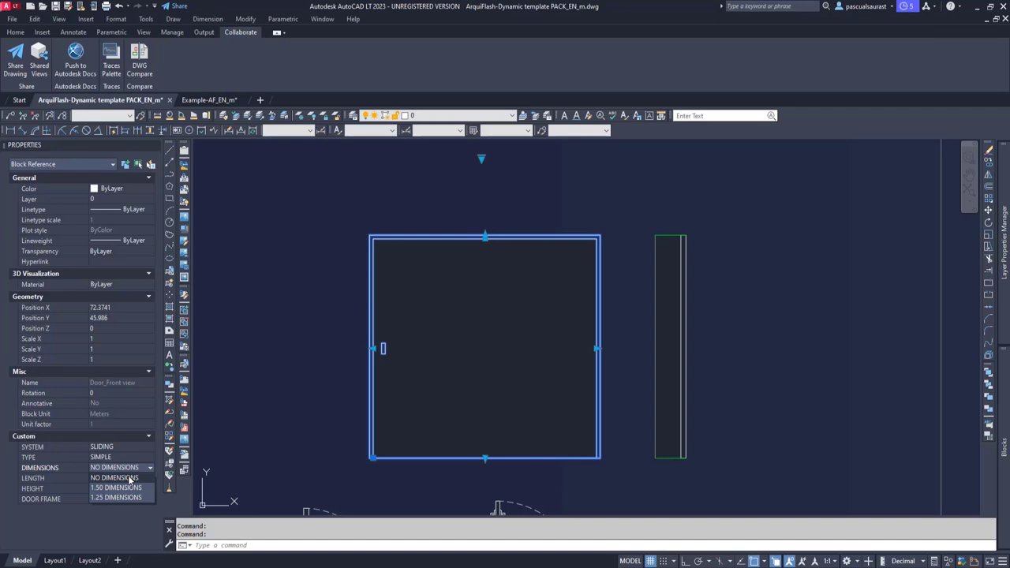
click(131, 478)
Set the front-view door's length to 0.92, and stretch its right jamb outward to make the door wider.
click(114, 479)
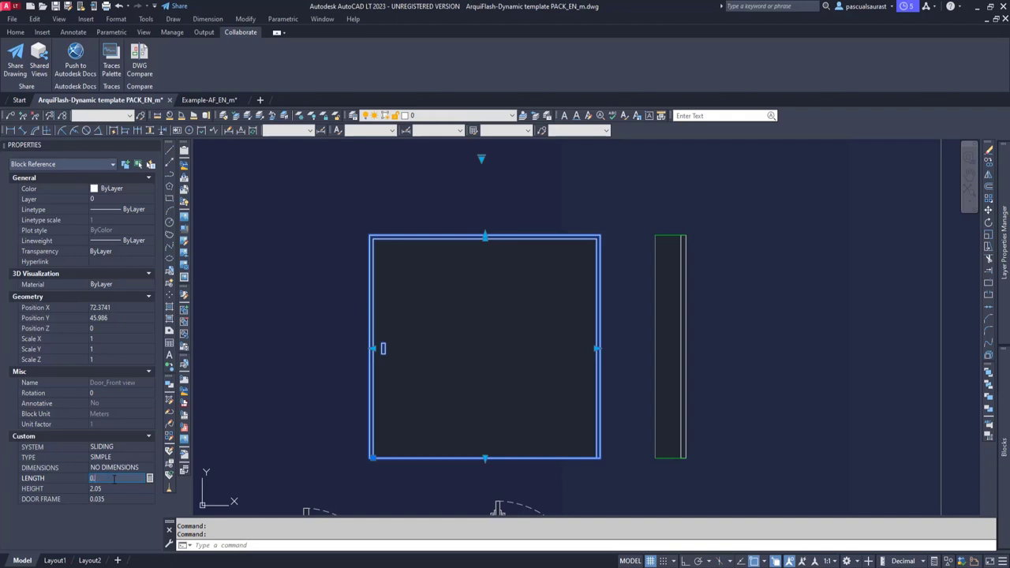
click(112, 488)
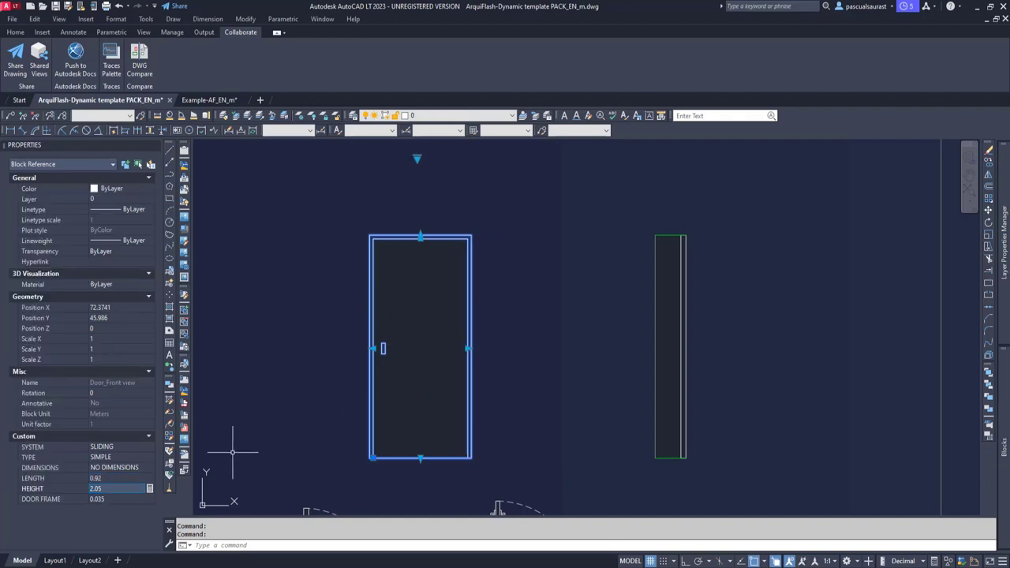
click(109, 490)
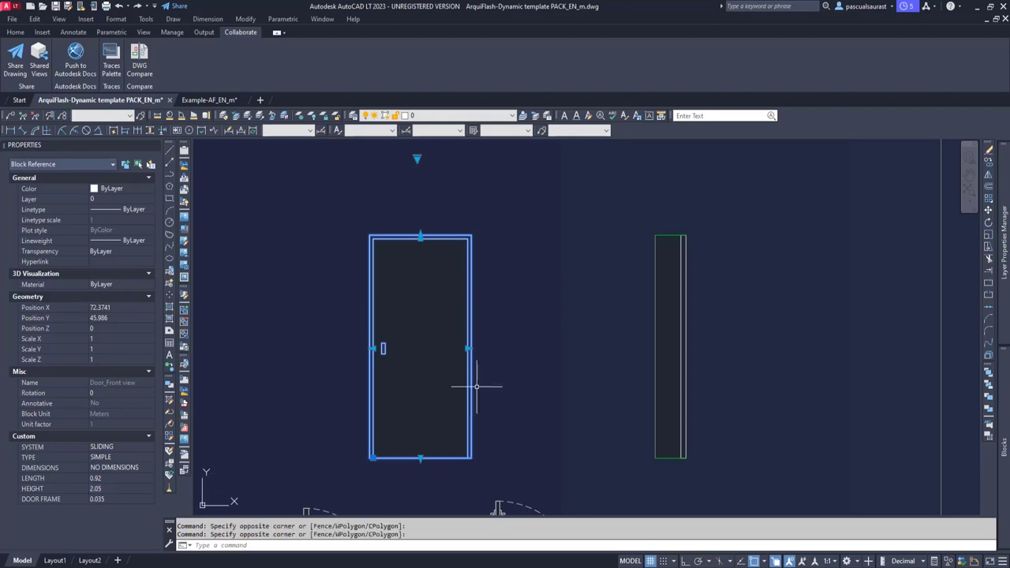
click(469, 348)
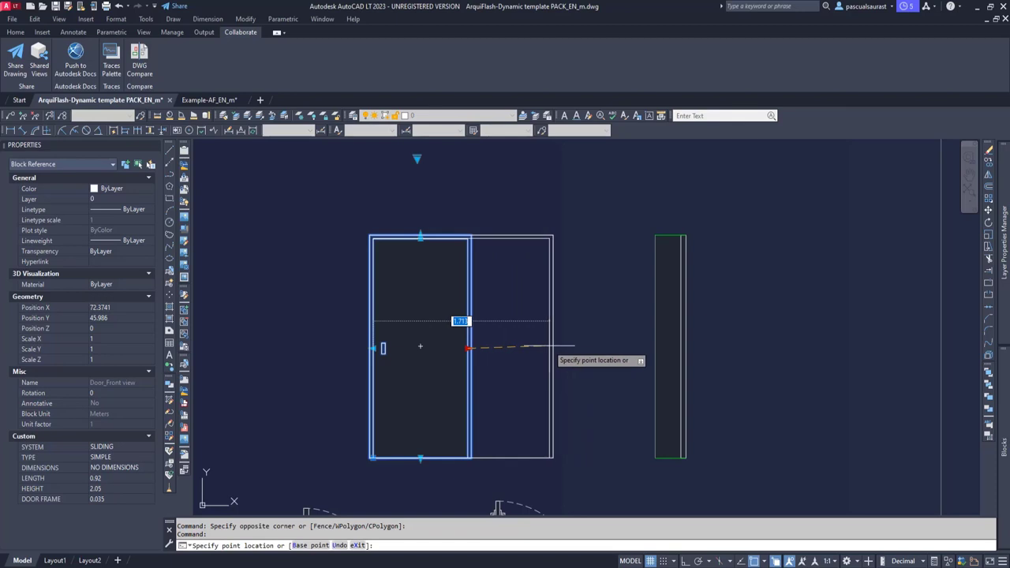
click(539, 348)
key(Escape)
Stretch the door section block to a width of about 0.47 and a height of about 2.55.
click(683, 267)
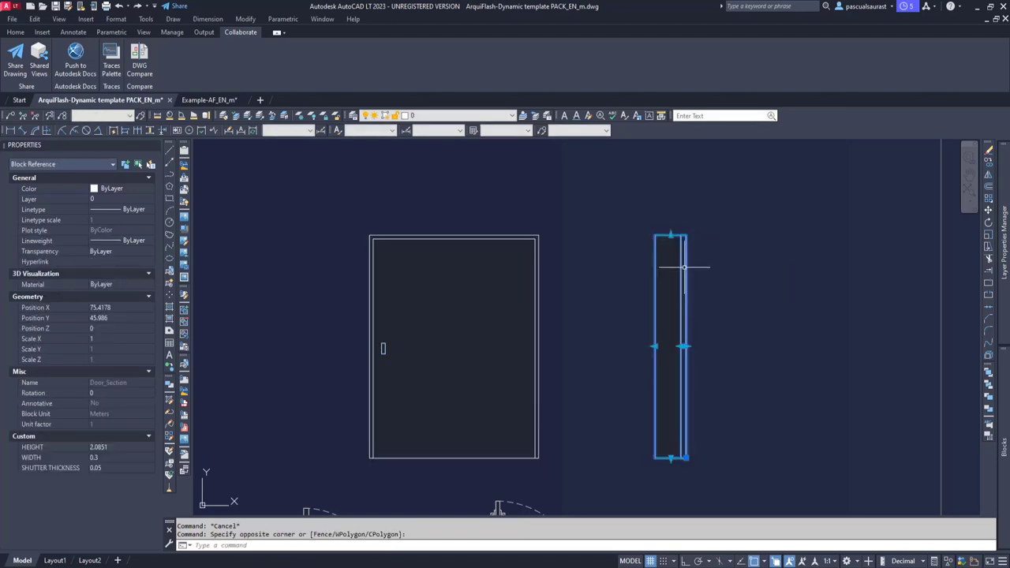
click(684, 346)
click(703, 347)
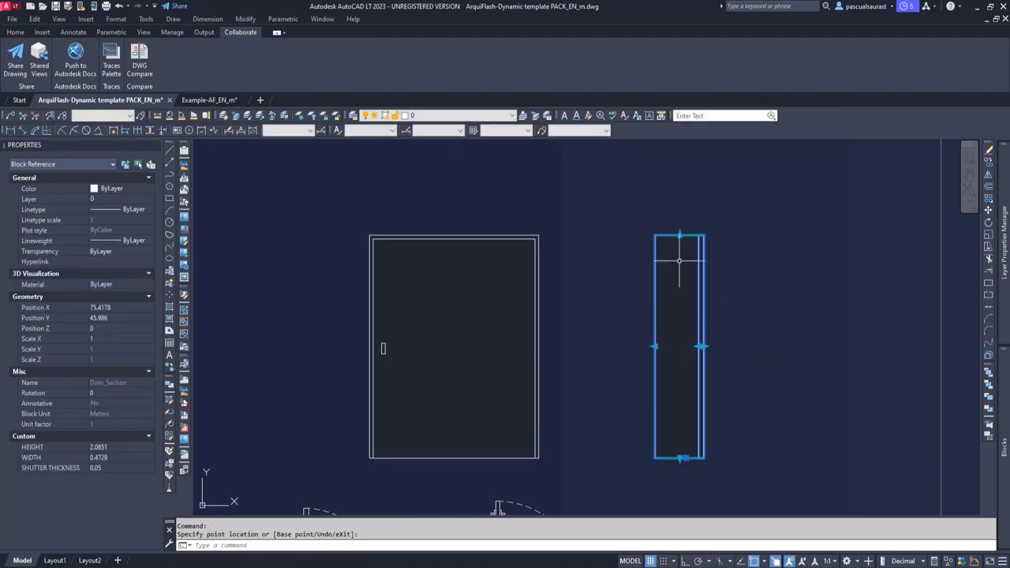
click(679, 185)
Increase the shutter thickness of the door section by stretching its inner face into the opening.
click(701, 291)
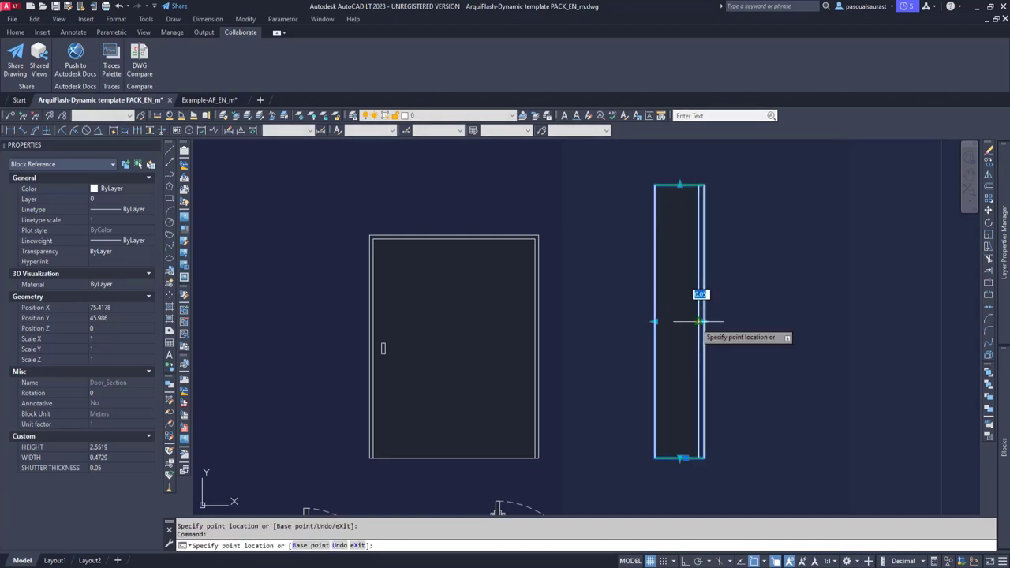
click(688, 321)
key(Escape)
key(Escape)
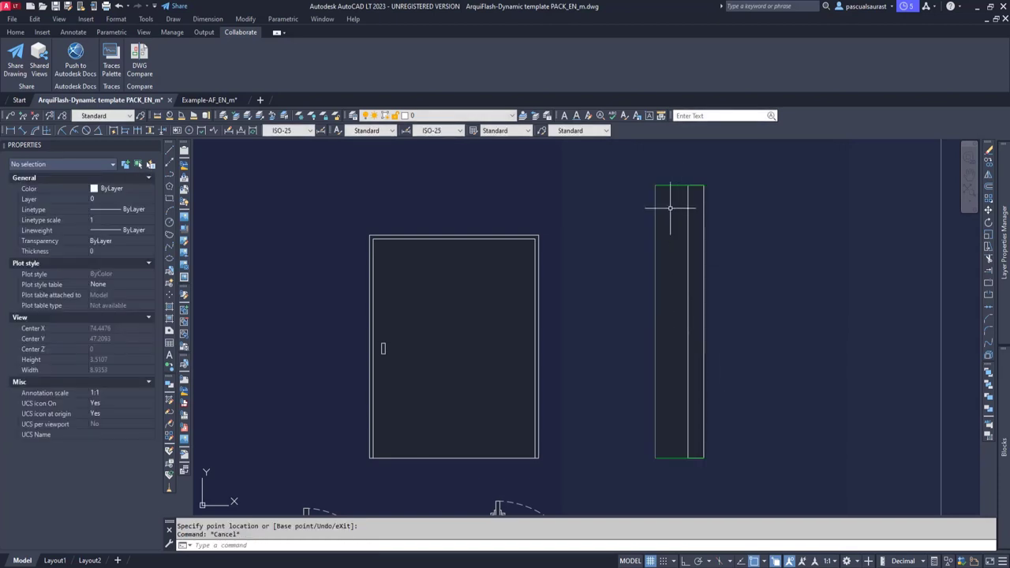
Stretch the top-view exterior door to a length of about 2.9.
middle_drag(755, 323, 431, 337)
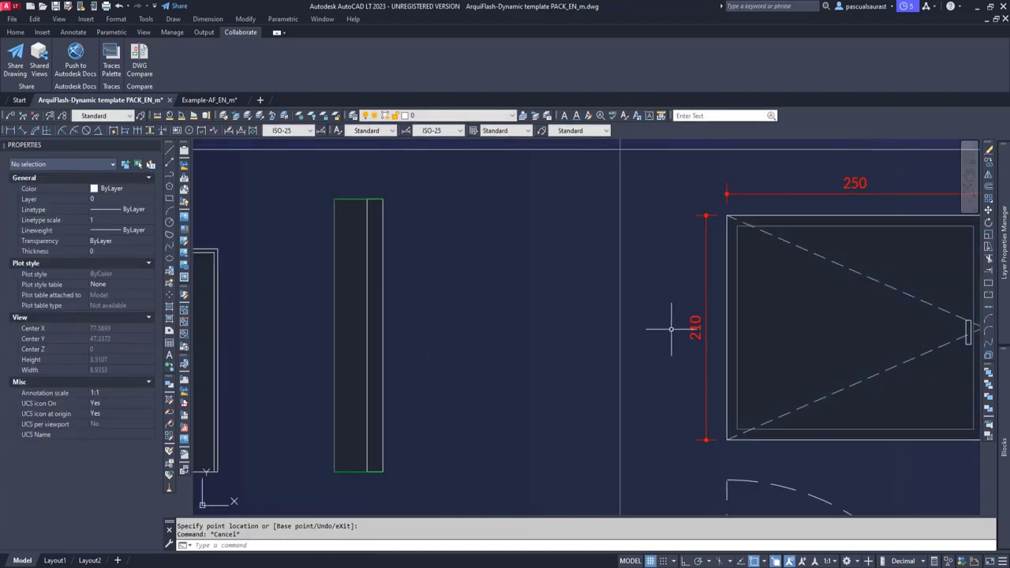
scroll(671, 325, down, 2)
scroll(776, 304, down, 3)
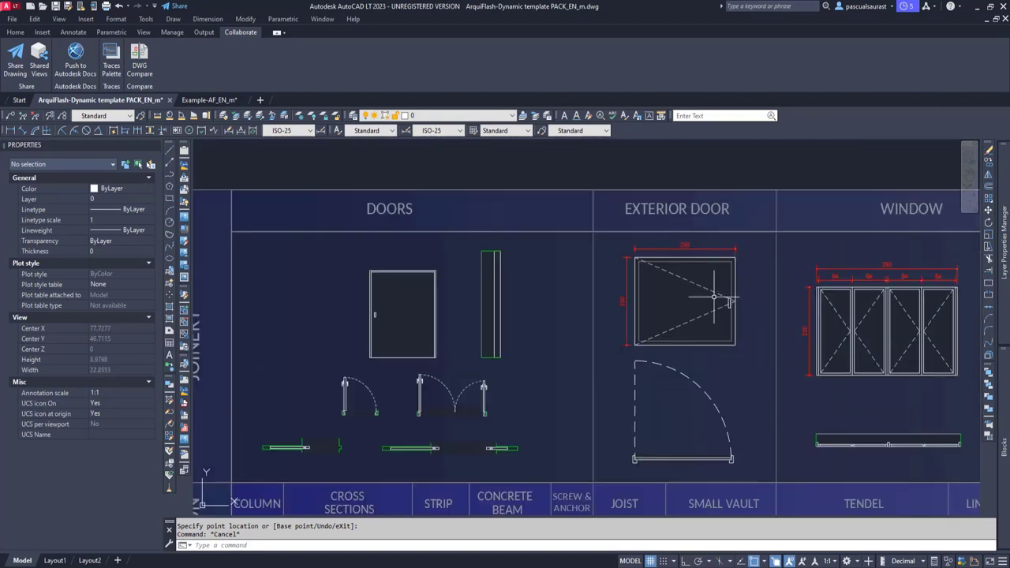
scroll(712, 294, up, 3)
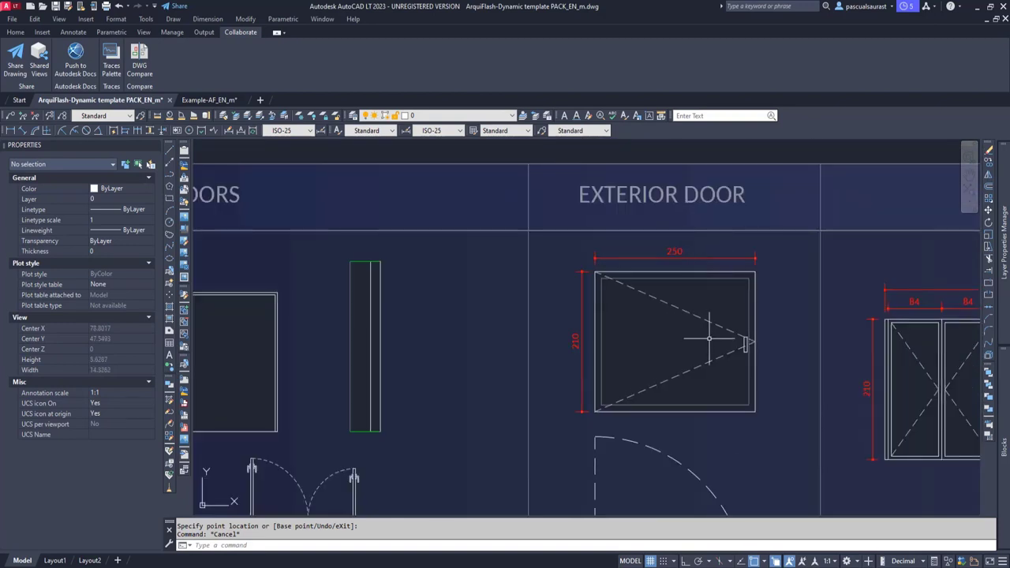
middle_drag(711, 333, 707, 228)
click(709, 368)
click(705, 383)
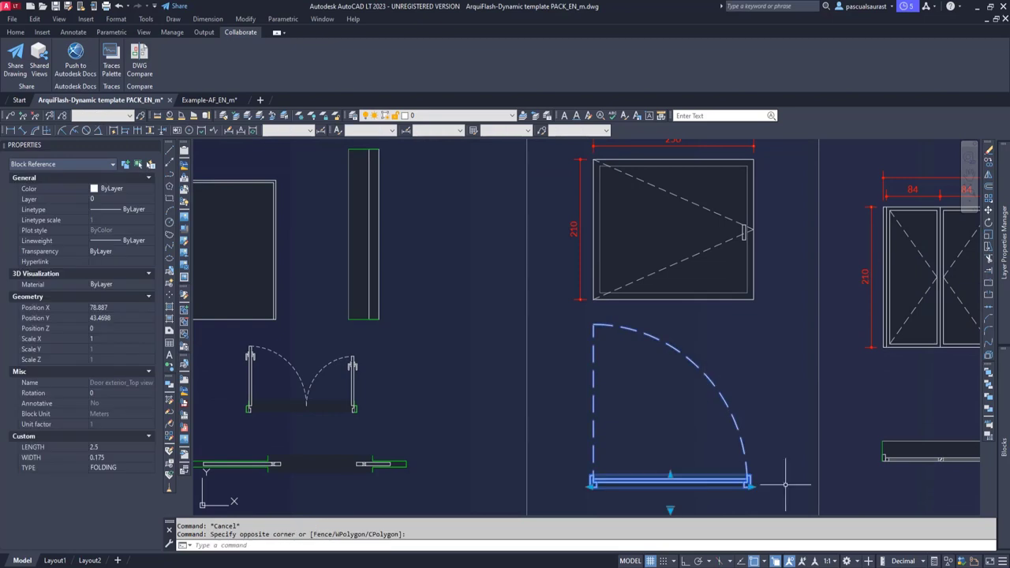
middle_drag(756, 492, 763, 435)
click(755, 427)
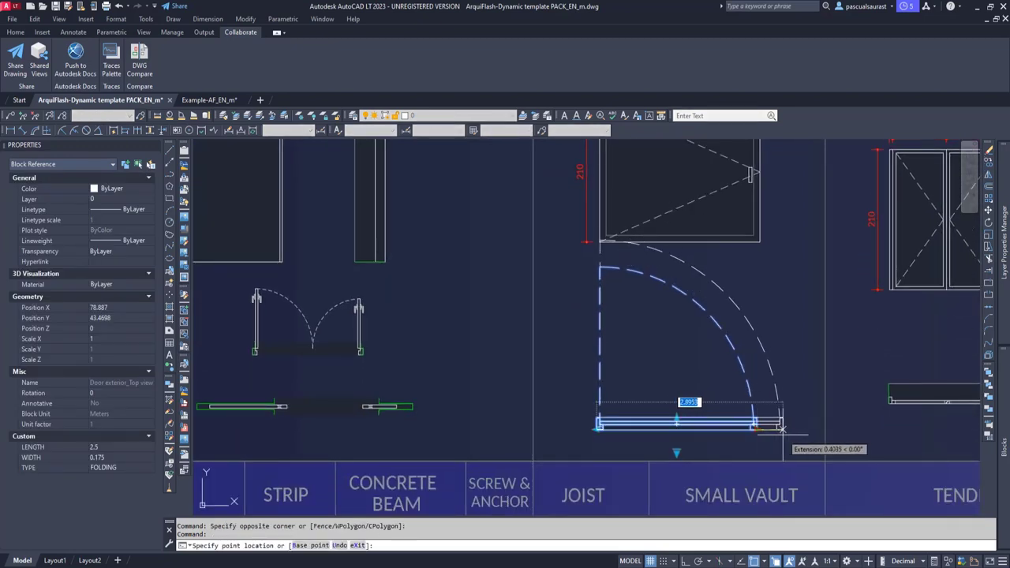
click(779, 427)
key(Escape)
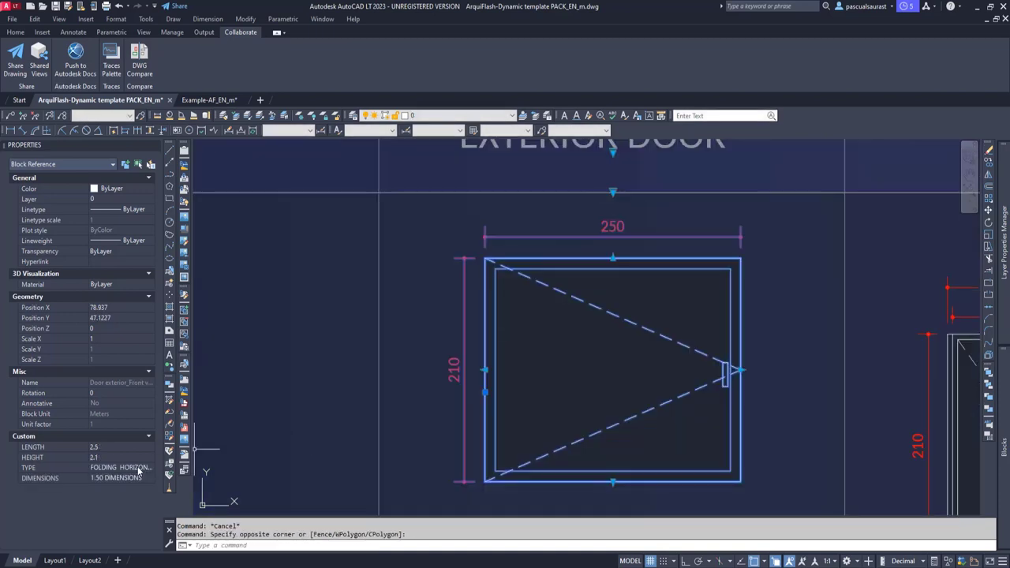
Examine the type and dimension options available for the front-view exterior door.
click(139, 470)
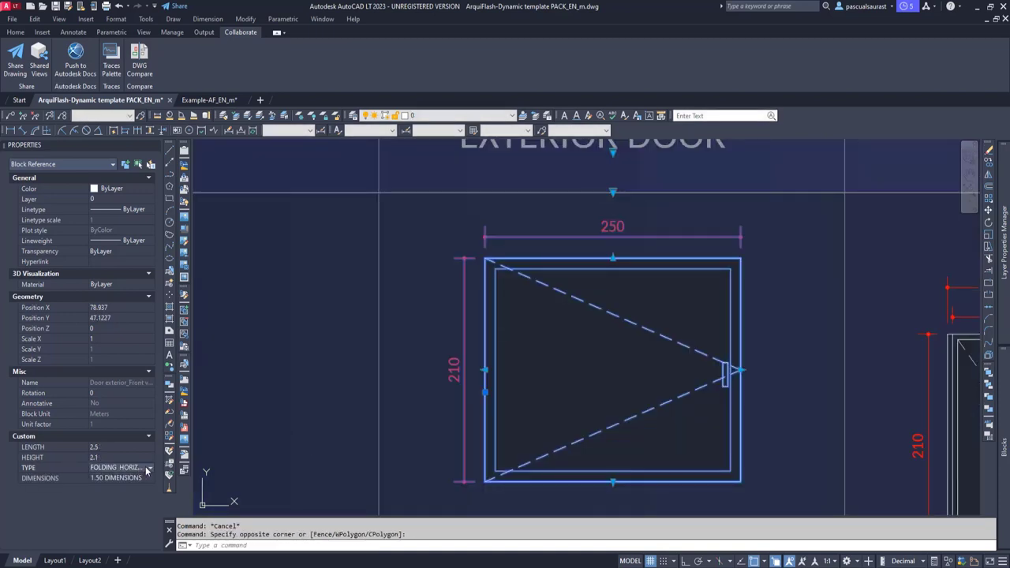
click(147, 468)
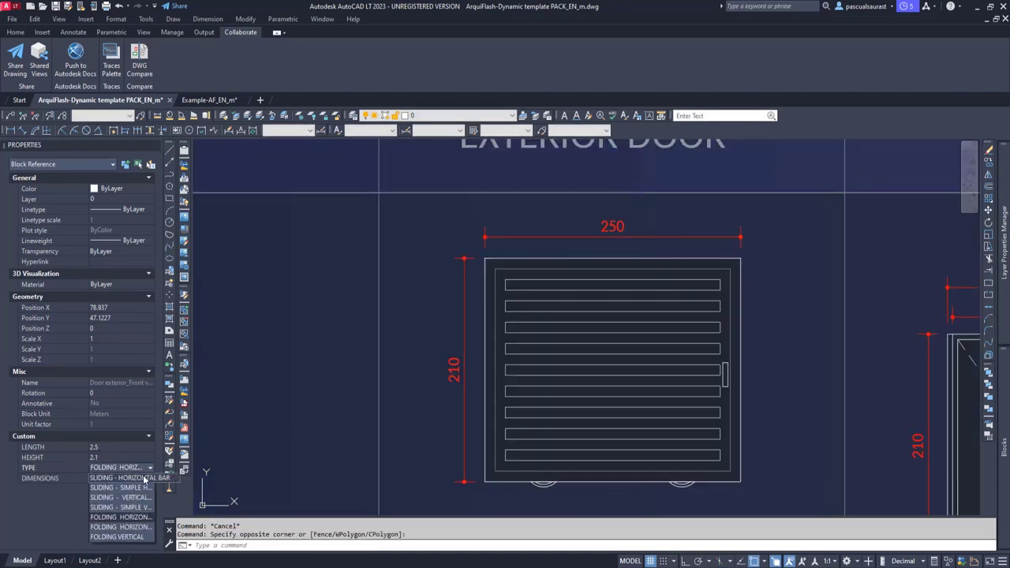
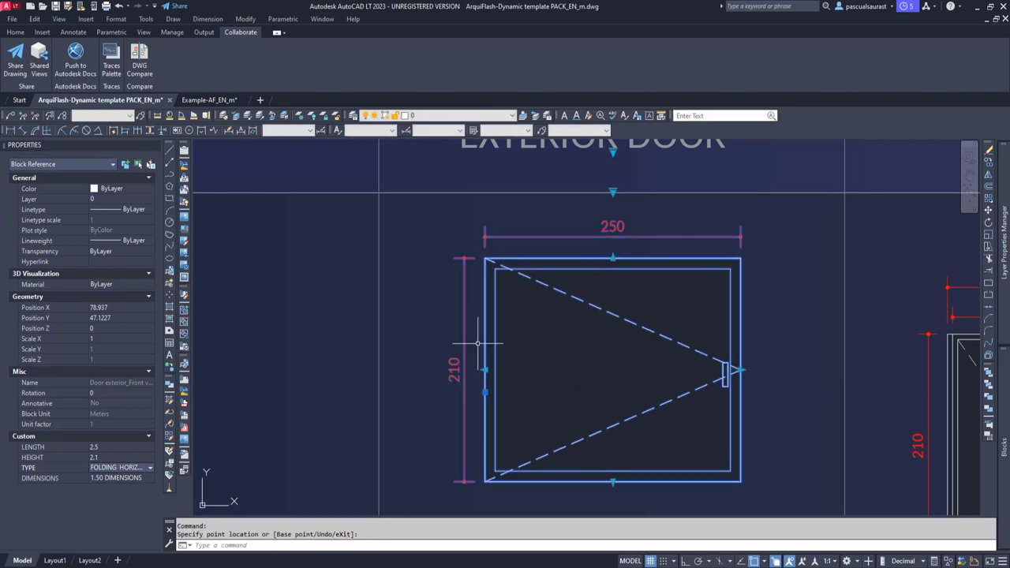
click(102, 477)
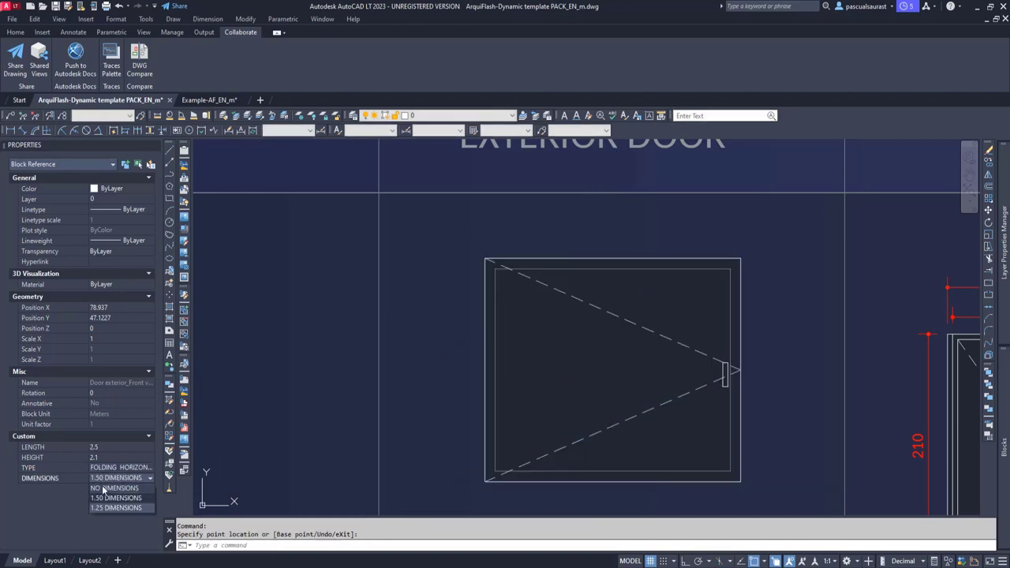
key(Escape)
key(Escape)
Examine the window-count and system options of the top-view window, keeping the FOLDING system.
mouse_move(804, 355)
middle_down()
mouse_move(796, 339)
mouse_move(497, 220)
middle_up()
middle_drag(768, 413, 583, 266)
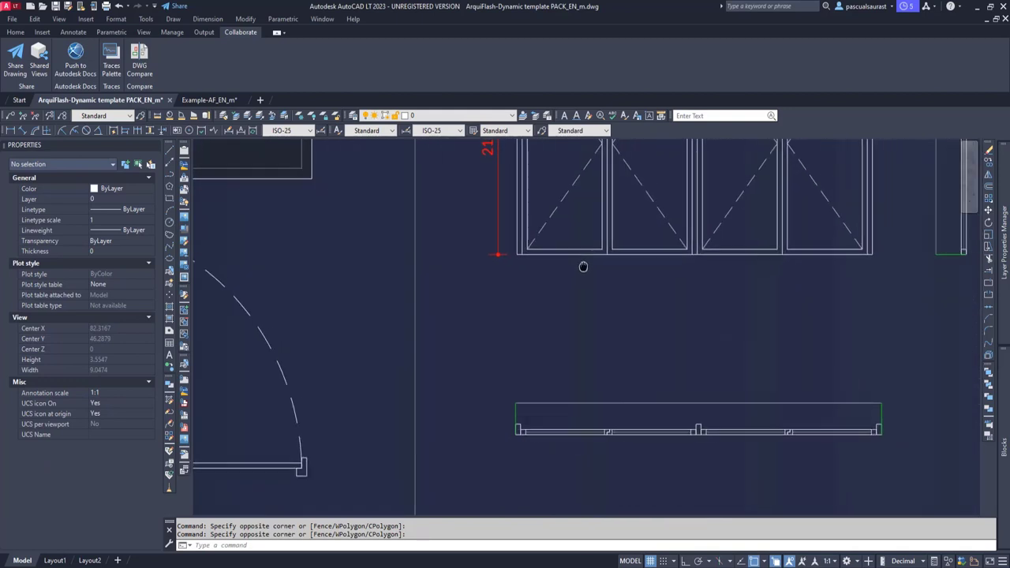
click(805, 410)
click(101, 468)
click(106, 467)
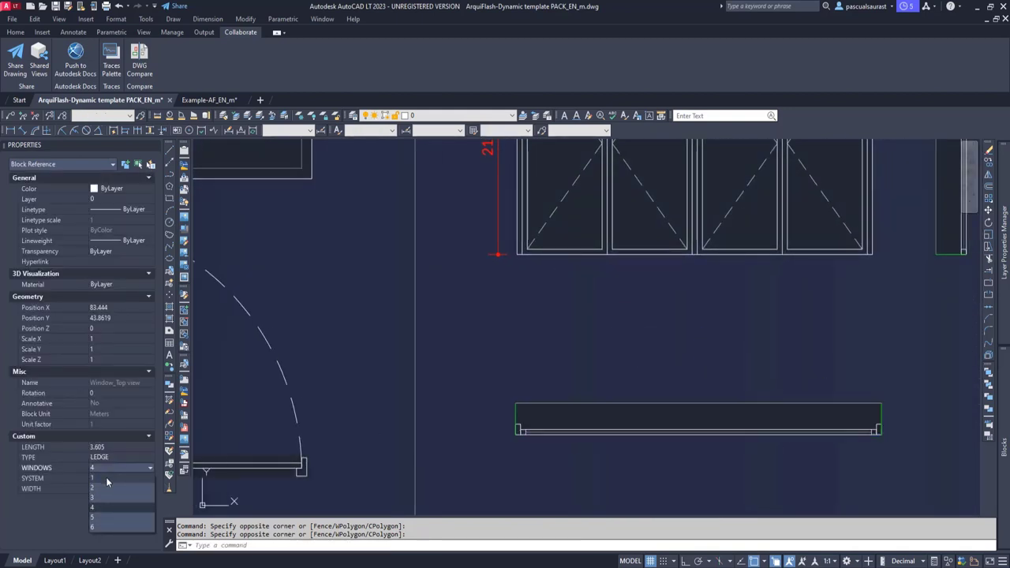
click(106, 469)
click(113, 480)
click(111, 479)
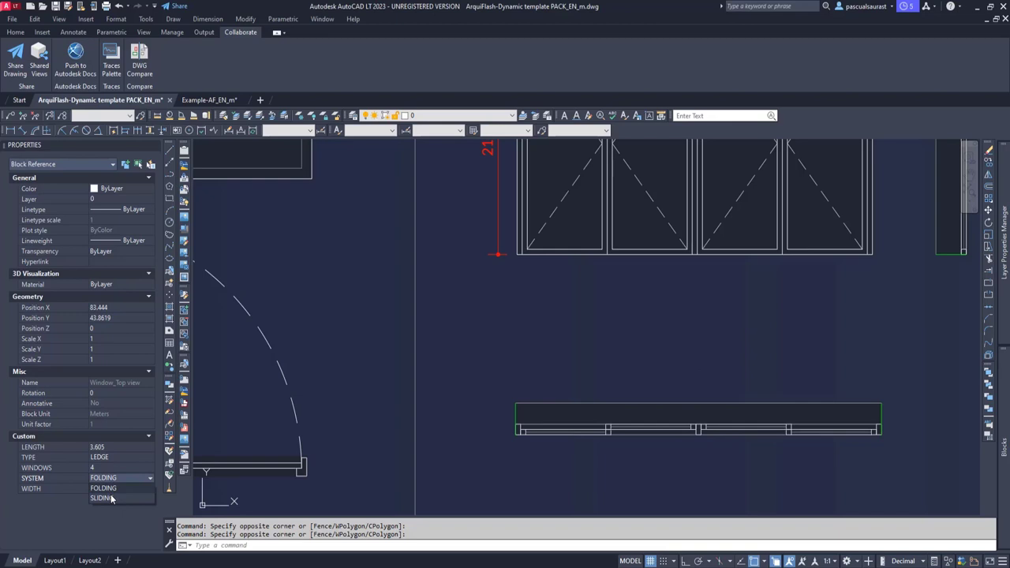
click(106, 488)
Try the NO LEDGE type on the top-view window, and set its type to TRANSPARENT.
click(128, 459)
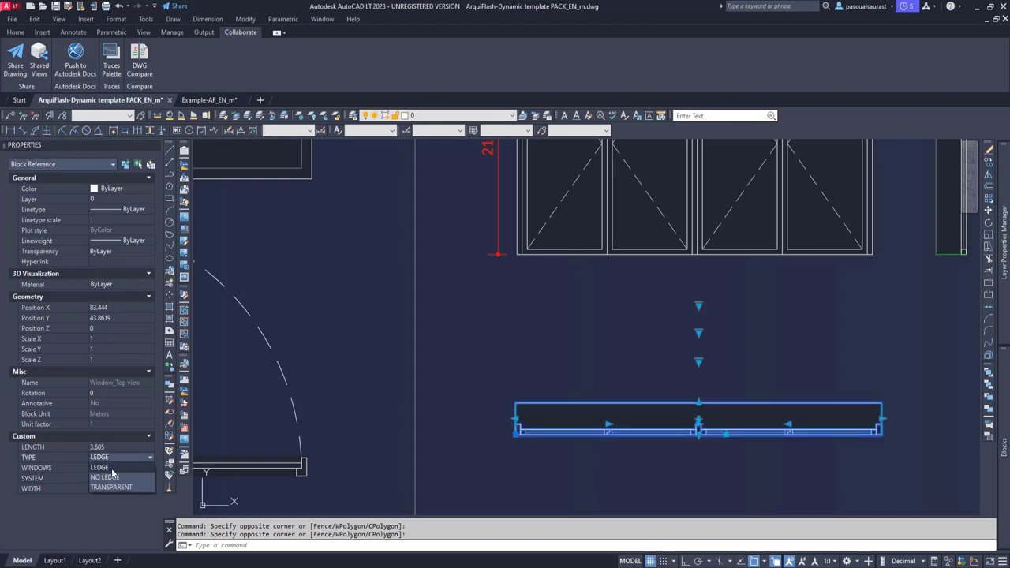
click(110, 478)
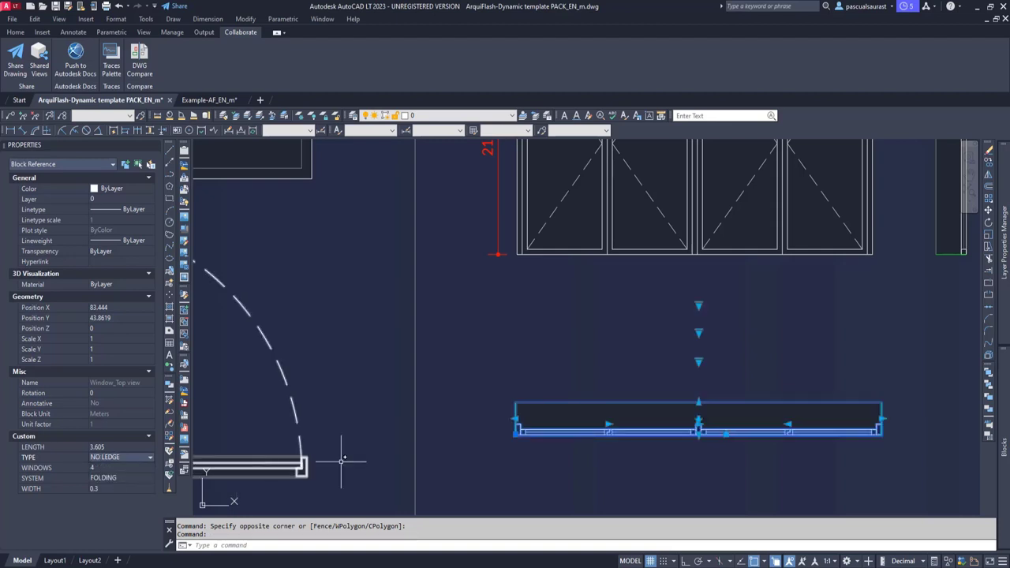
scroll(616, 444, up, 3)
middle_drag(665, 452, 552, 451)
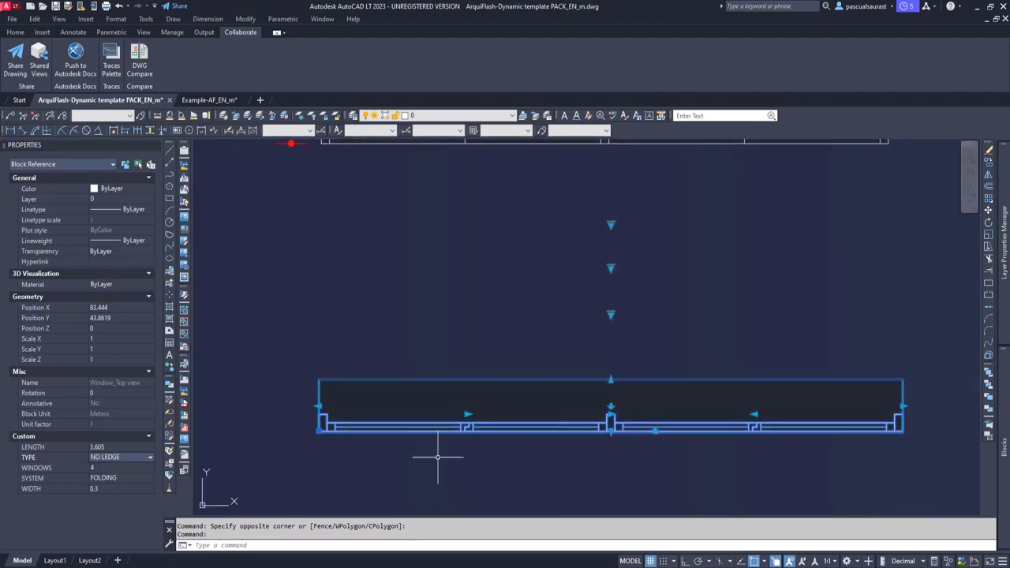
click(129, 459)
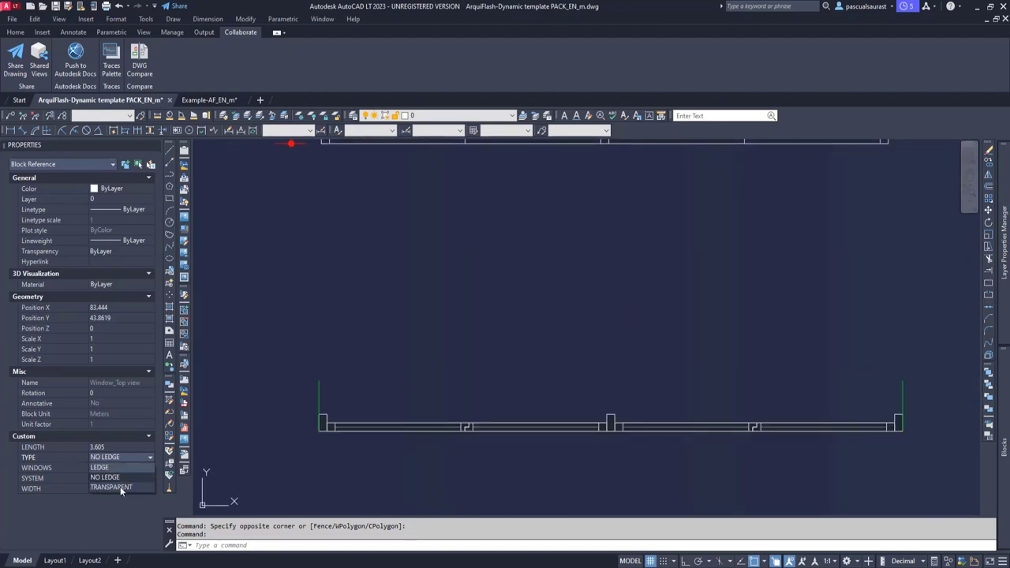
click(120, 486)
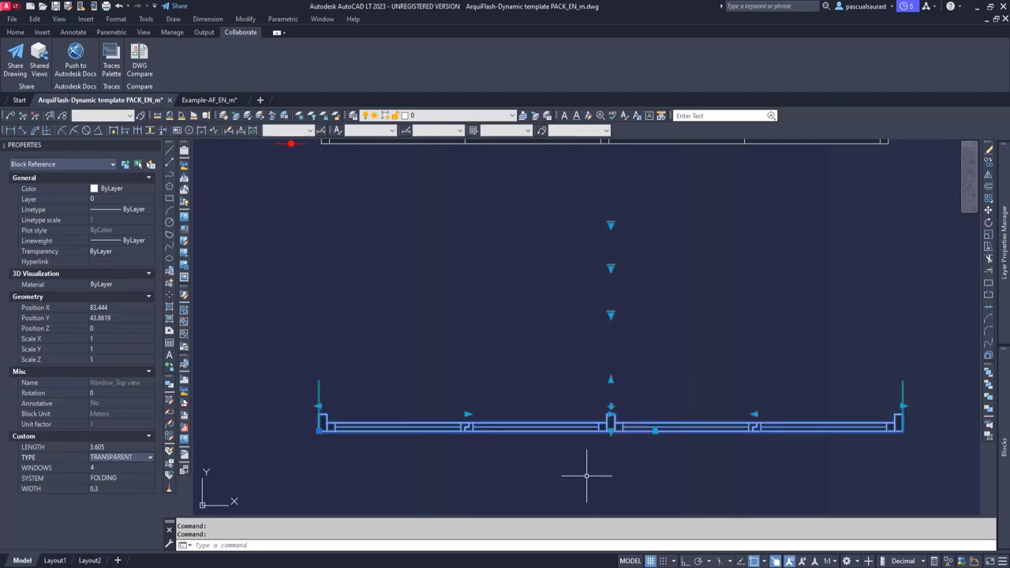
Shorten the top-view window to a length of about 2.81 and shift the sash divisions on both sides of the central mullion.
click(903, 407)
click(729, 407)
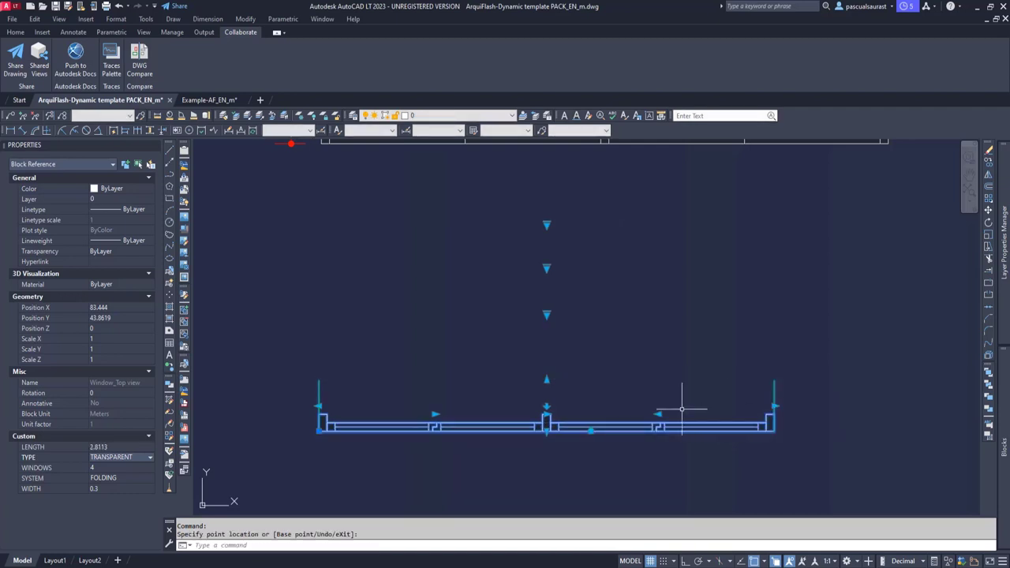
click(658, 413)
click(624, 414)
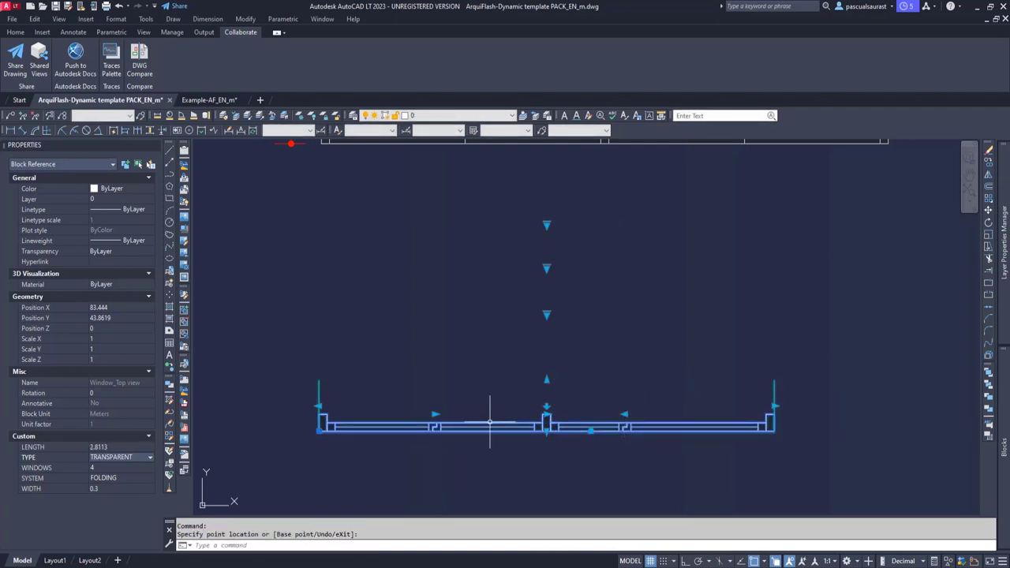
click(436, 413)
click(383, 413)
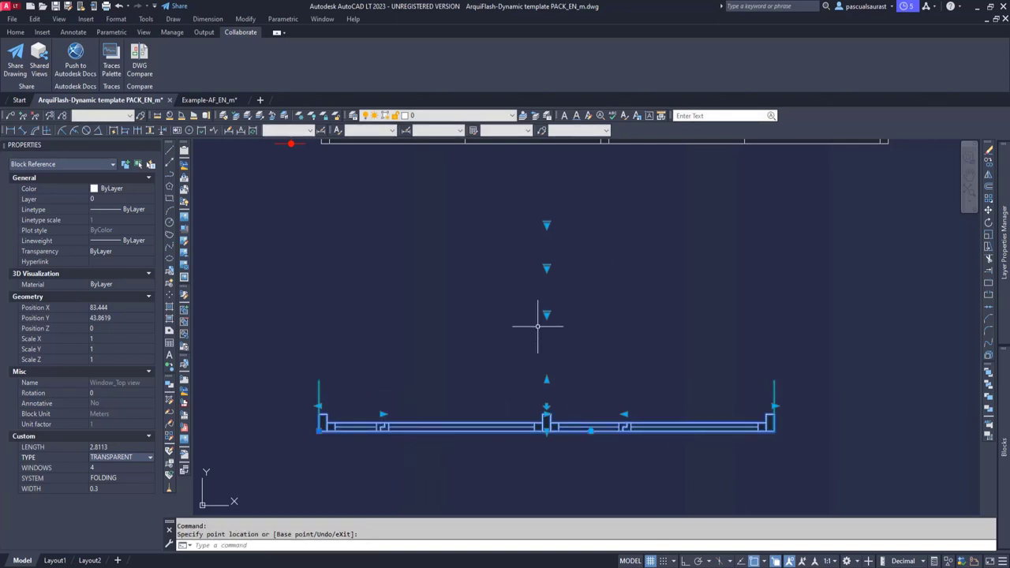
click(109, 471)
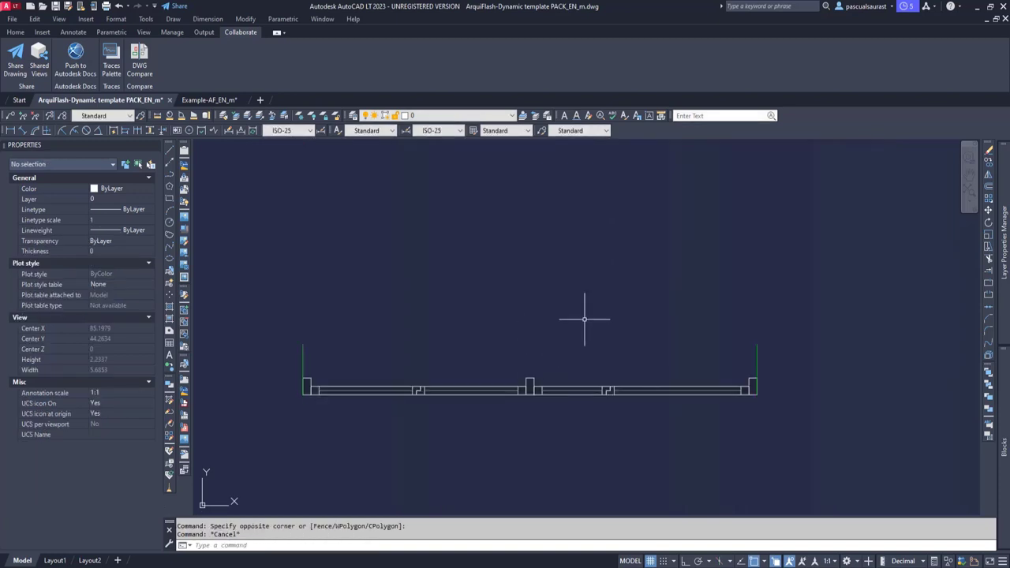
Select the front-view window block and set its number of windows to 5.
middle_drag(605, 249, 603, 497)
middle_drag(600, 243, 596, 365)
click(582, 315)
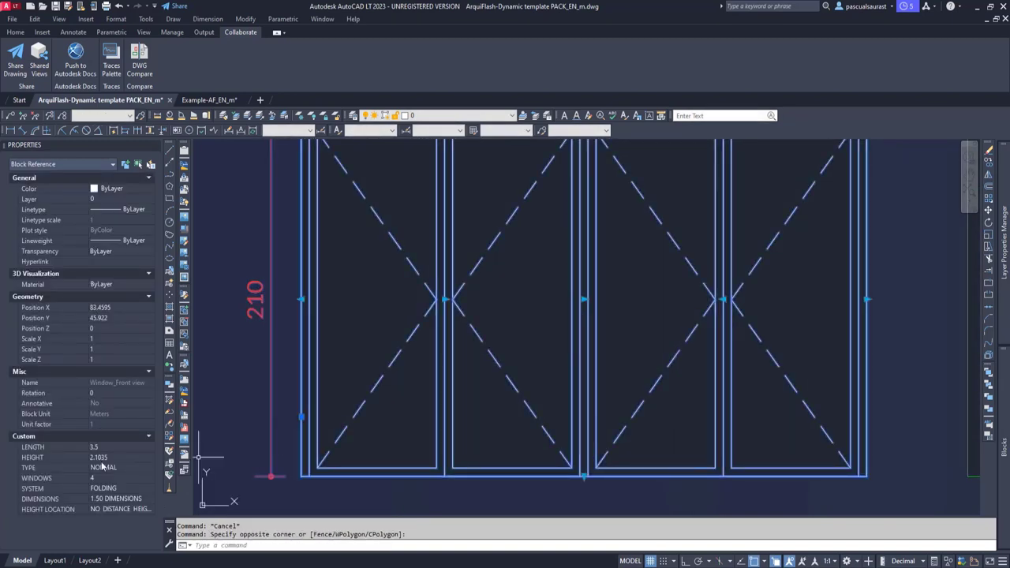
scroll(582, 339, down, 3)
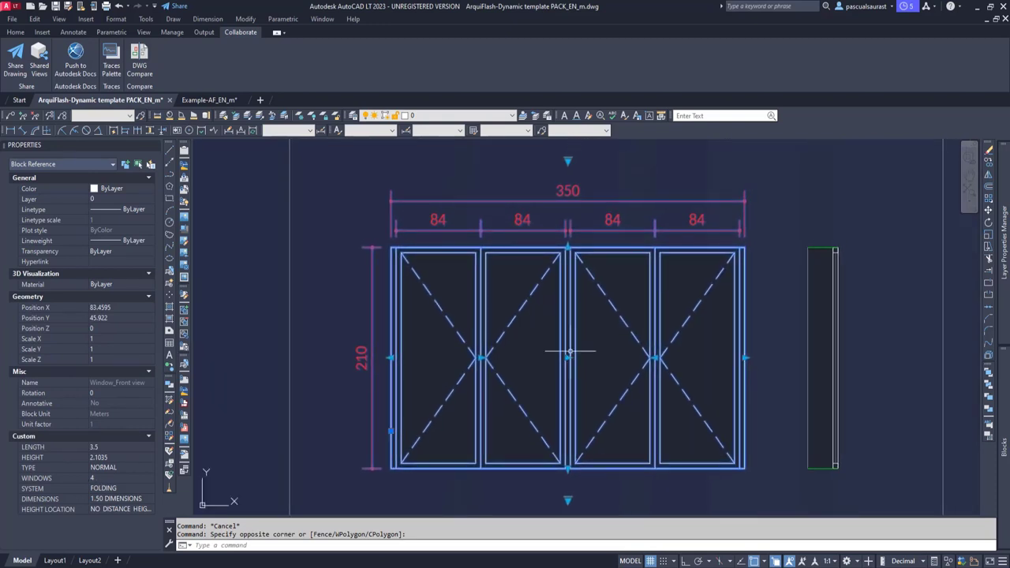
click(101, 478)
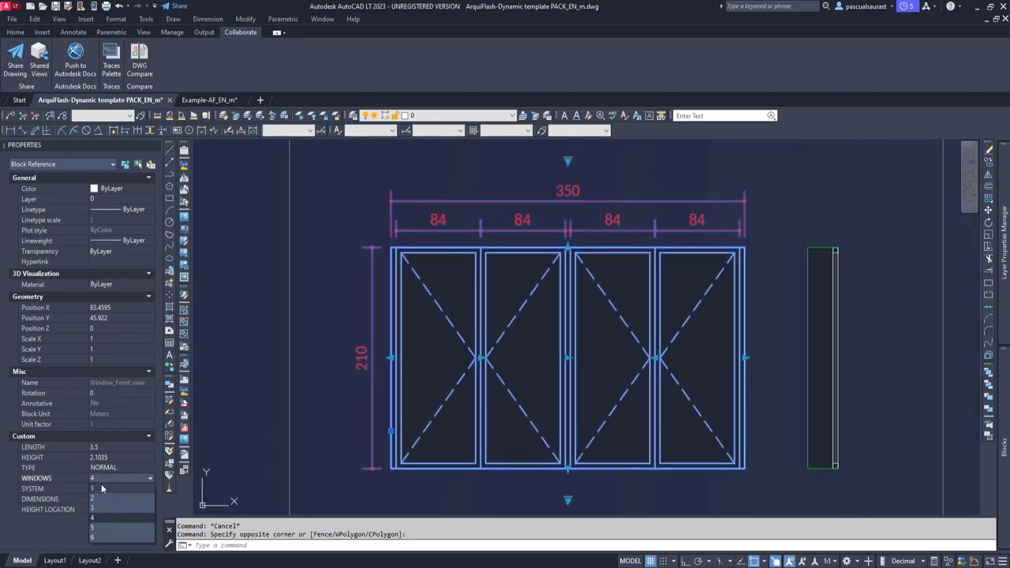
click(103, 527)
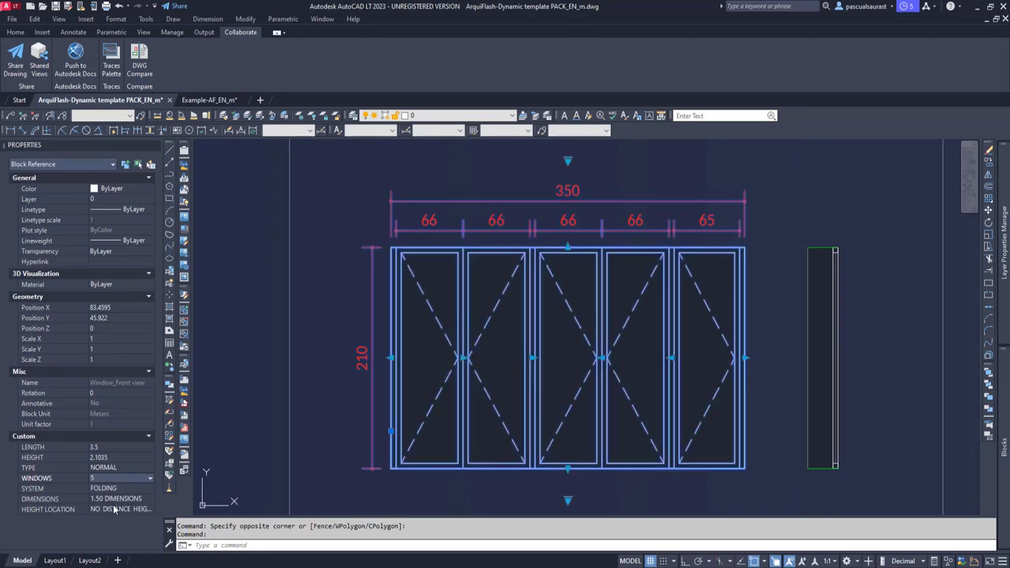
Change the front-view window's system to SLIDING and set its dimensions option to NO DIMENSIONS.
click(119, 490)
click(124, 491)
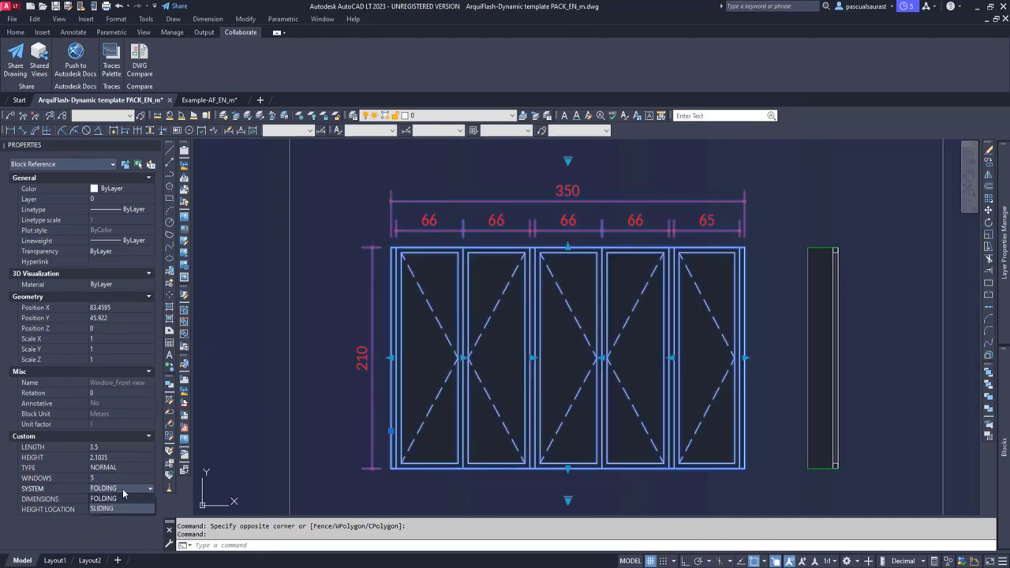
click(115, 510)
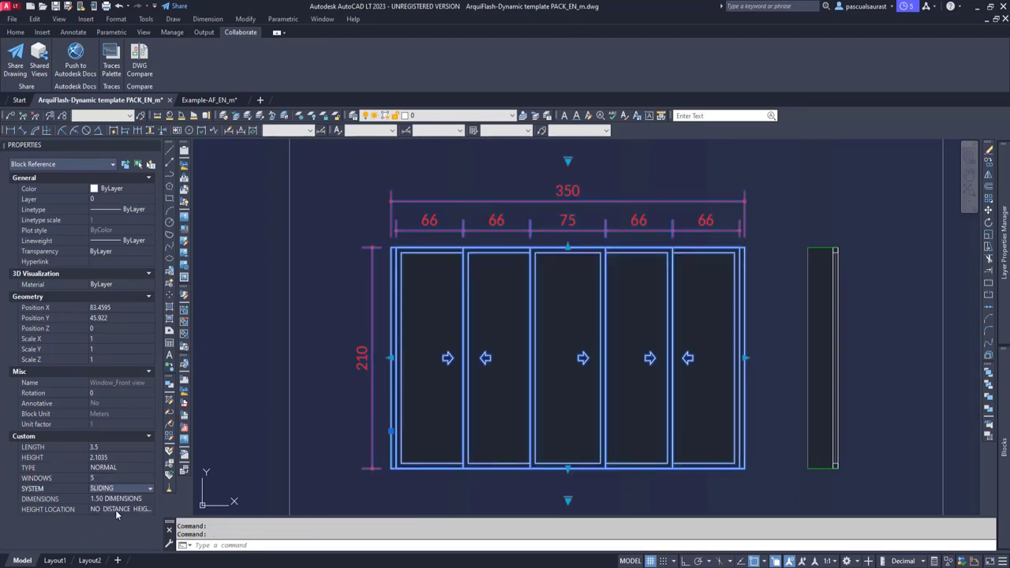
click(122, 506)
click(121, 500)
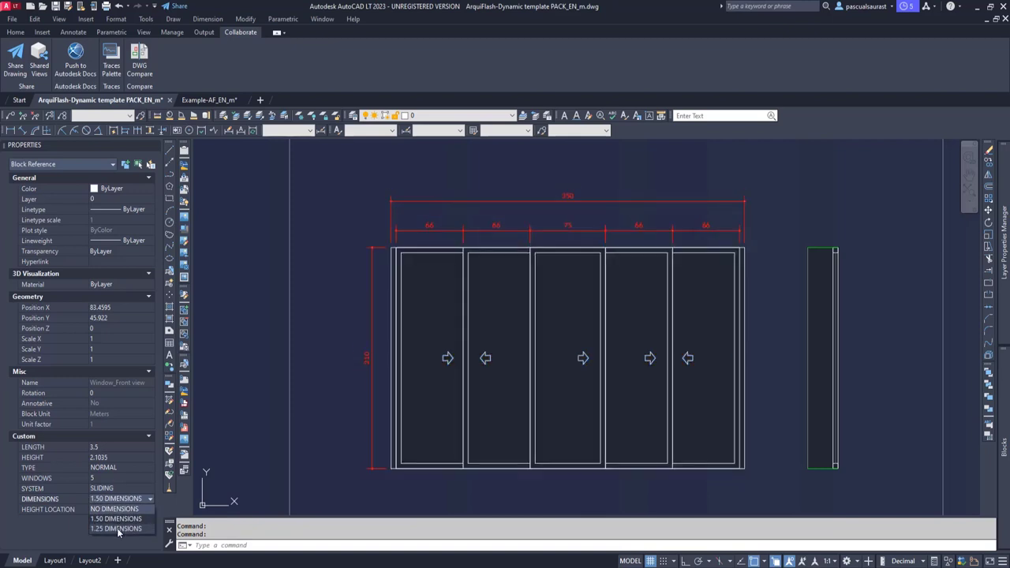
click(119, 510)
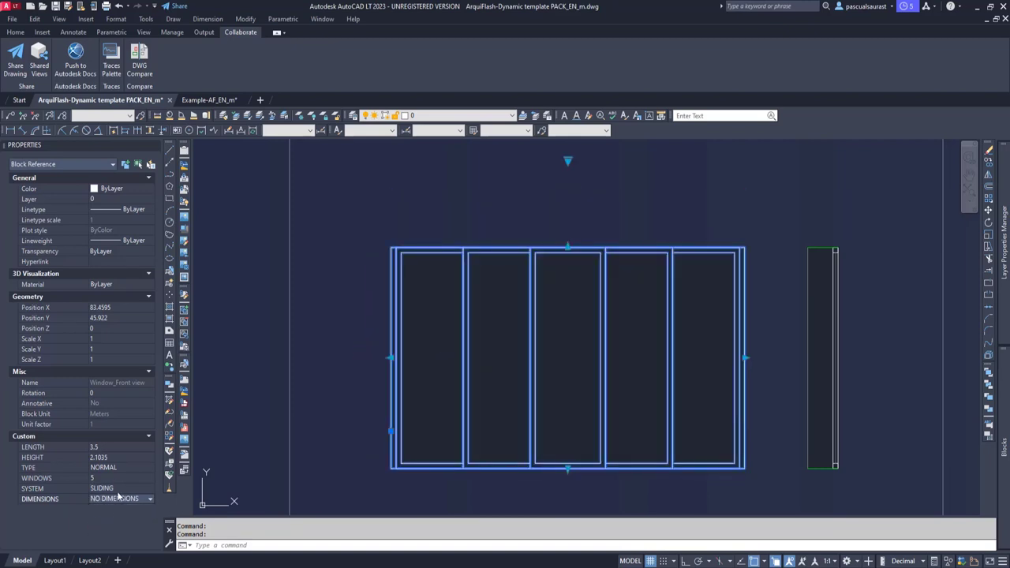
click(203, 423)
Set the front-view window's height to 1.5 and its length to 4.
click(115, 457)
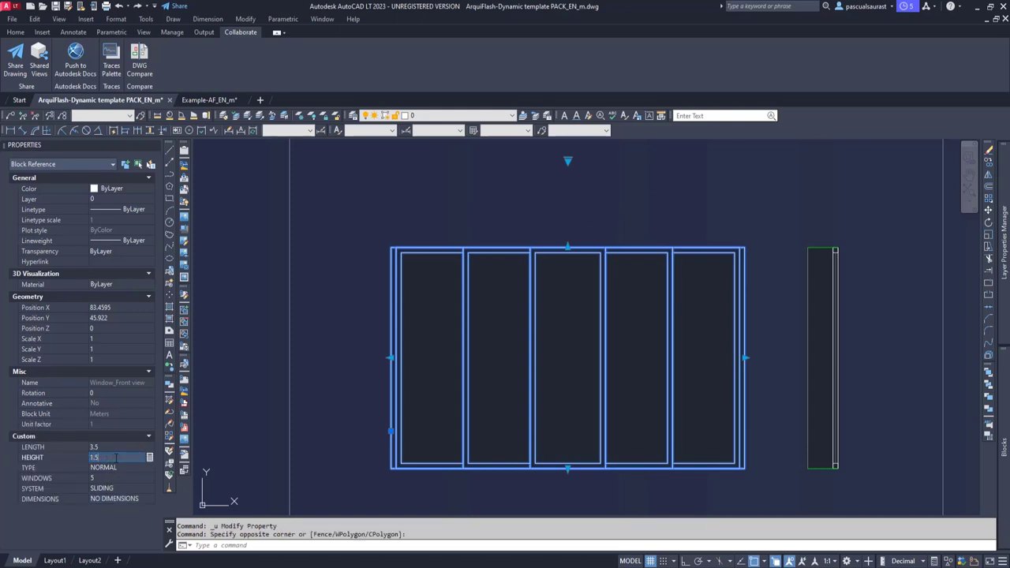
click(118, 464)
click(111, 448)
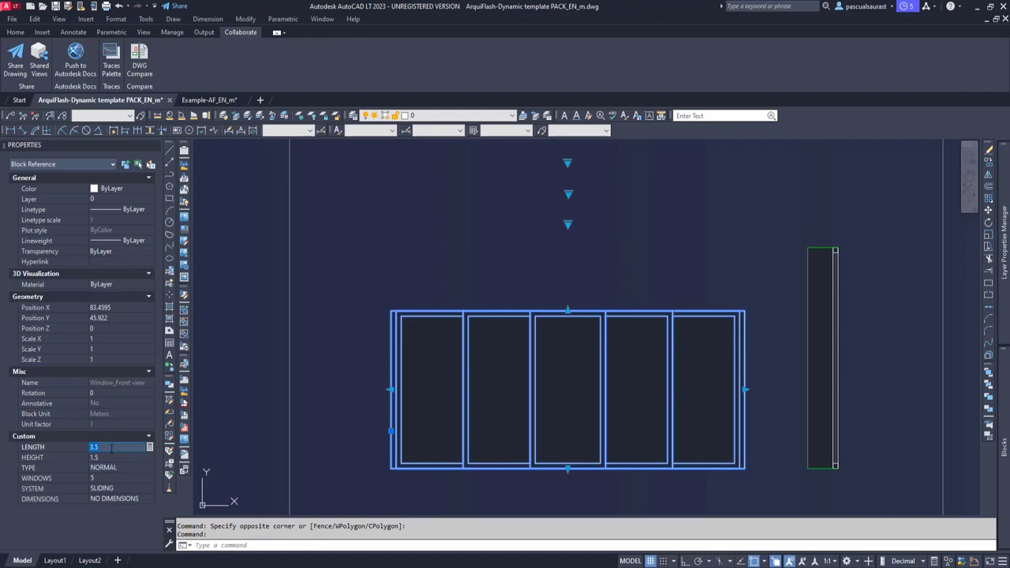
key(Tab)
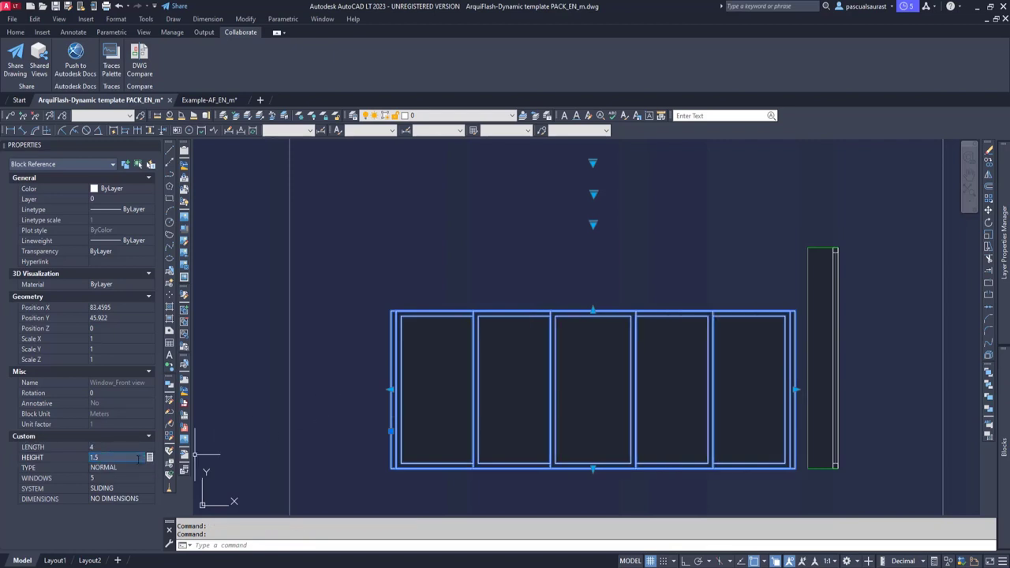
Stretch the front-view window freehand to a length of about 3.19 and a height of about 1.68.
click(795, 387)
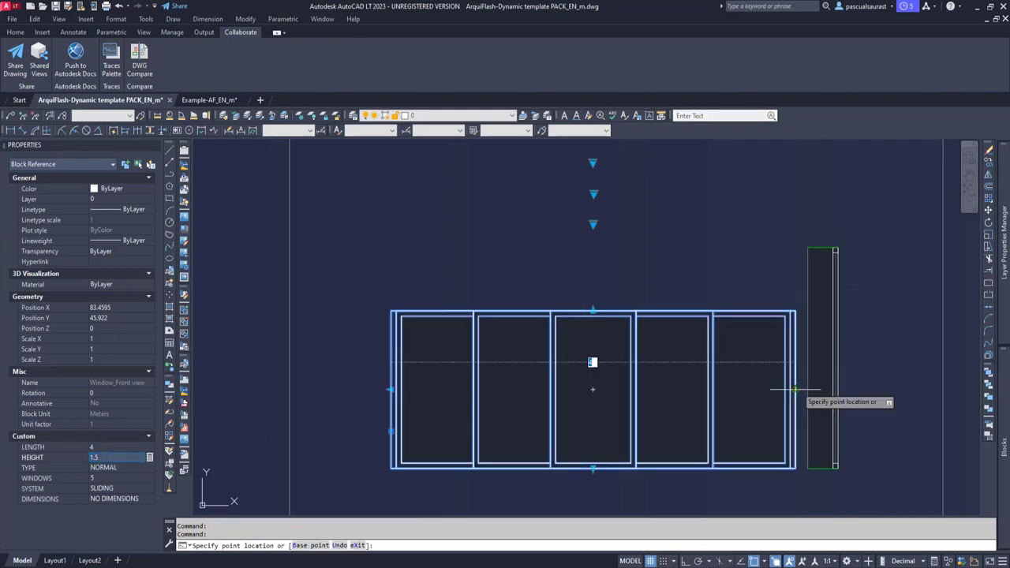
click(715, 387)
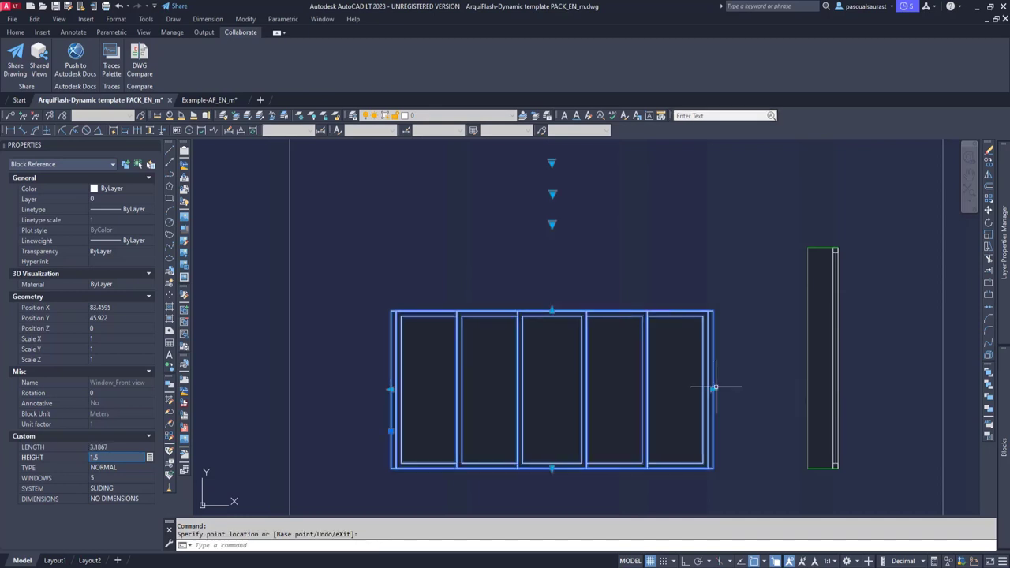
click(551, 310)
click(551, 295)
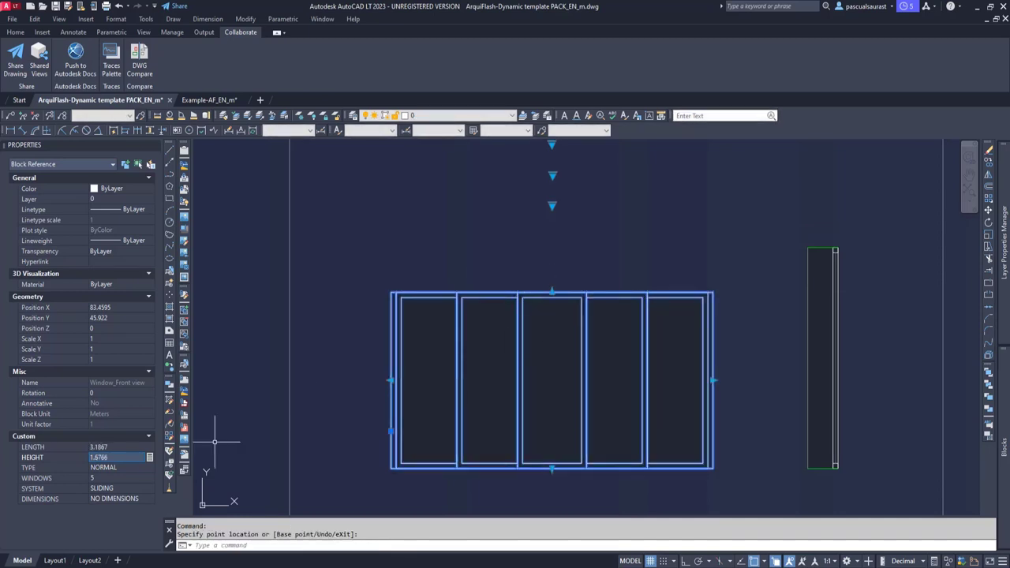
Set the front-view window's system to FOLDING and shift its mullions to give the sashes unequal widths.
click(114, 488)
click(118, 487)
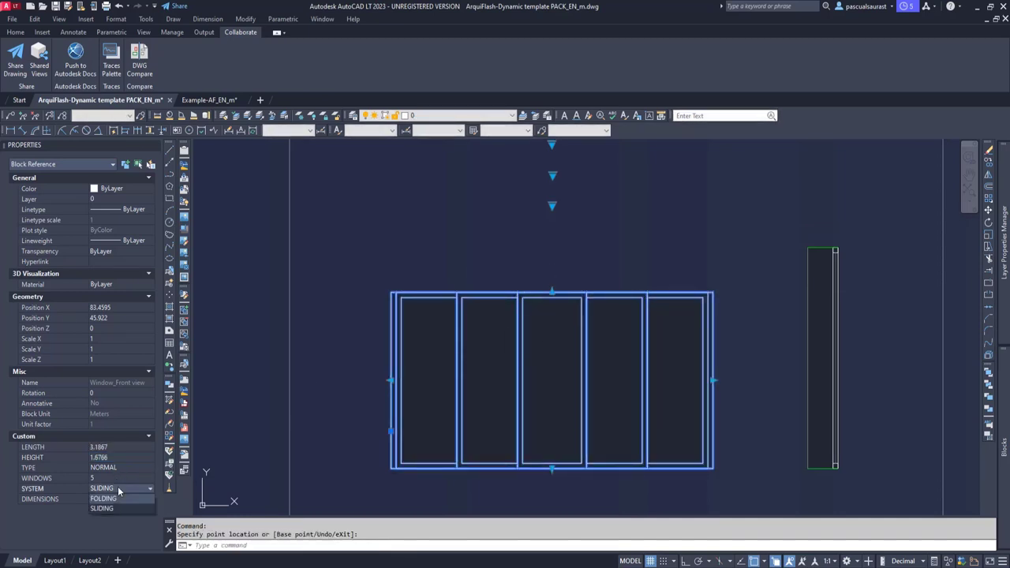
click(119, 497)
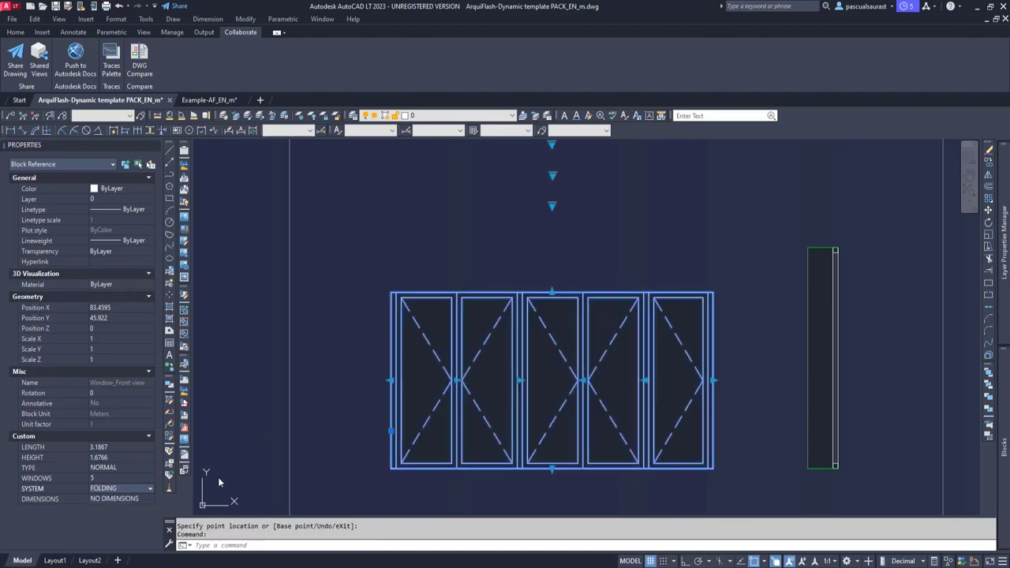
click(520, 380)
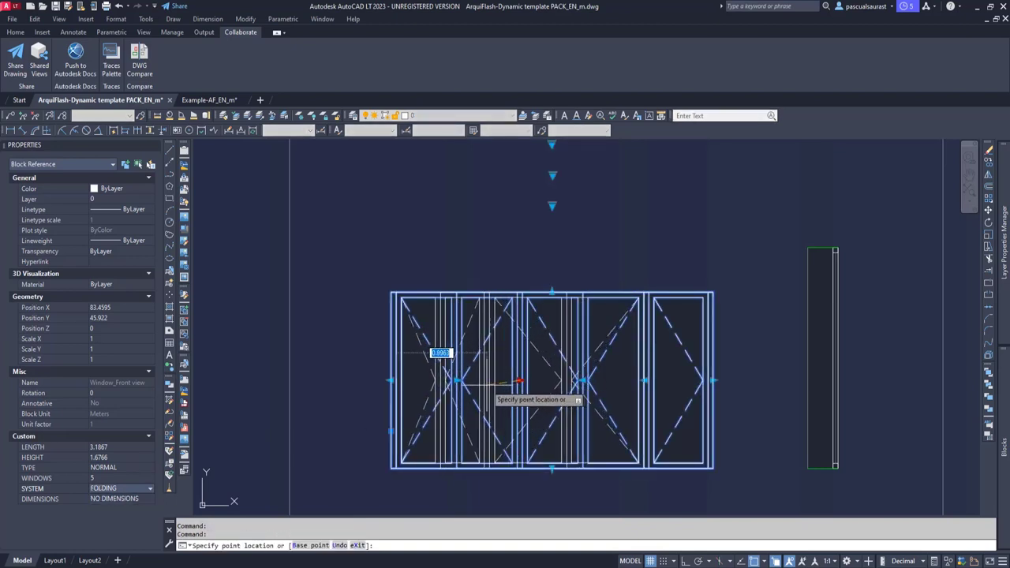
click(492, 380)
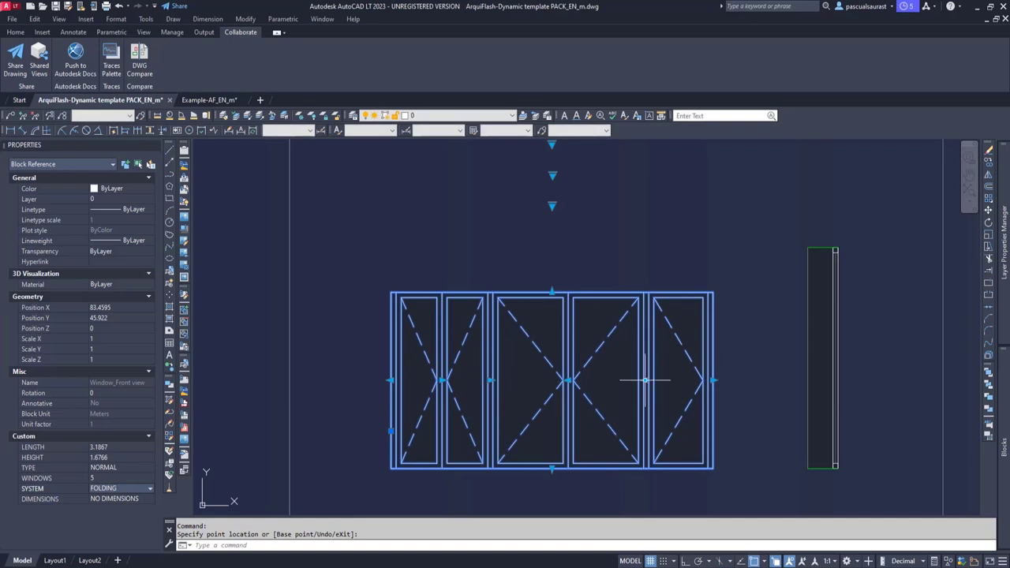
key(Escape)
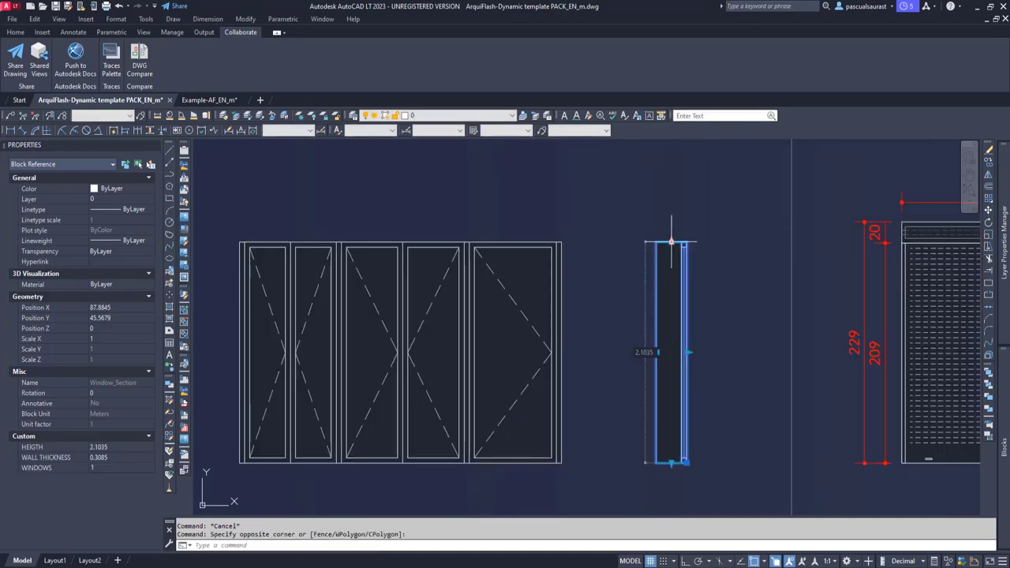
Try stretching the window section's height, and widen its wall thickness to about 0.42.
click(671, 241)
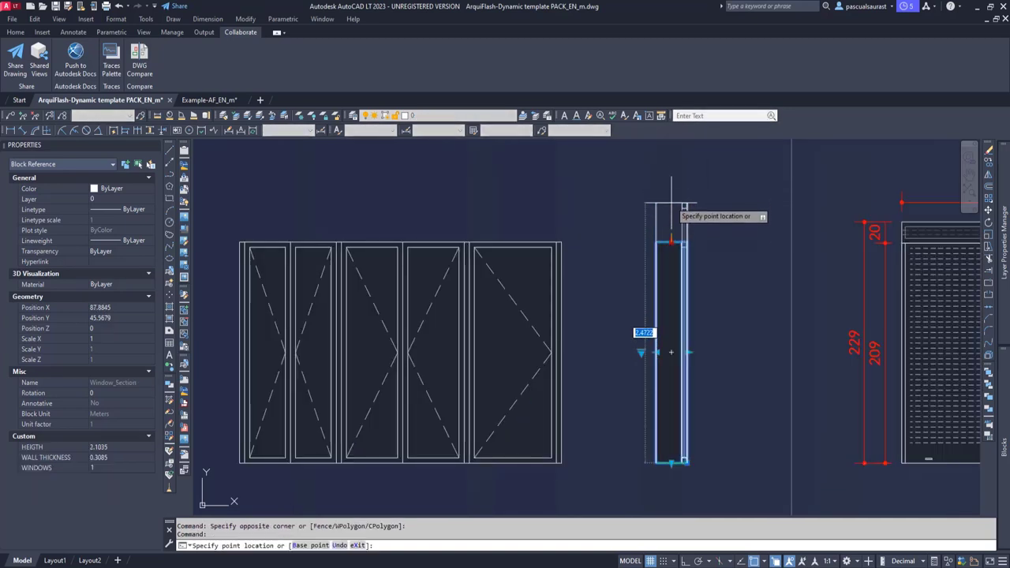
key(Escape)
click(690, 353)
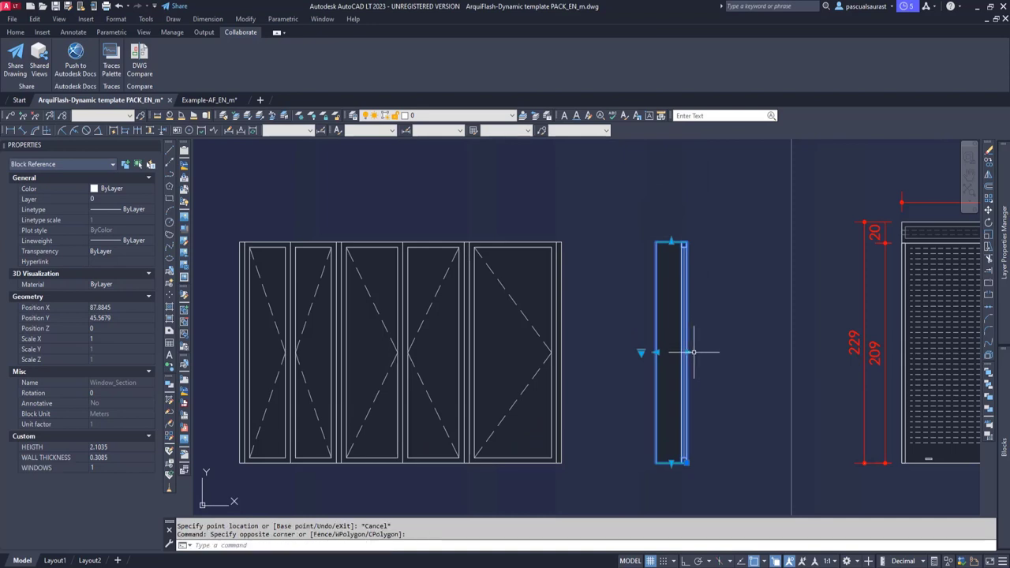
click(688, 352)
click(700, 352)
Try 2 windows in the window section, and set its number of windows to 3.
click(641, 353)
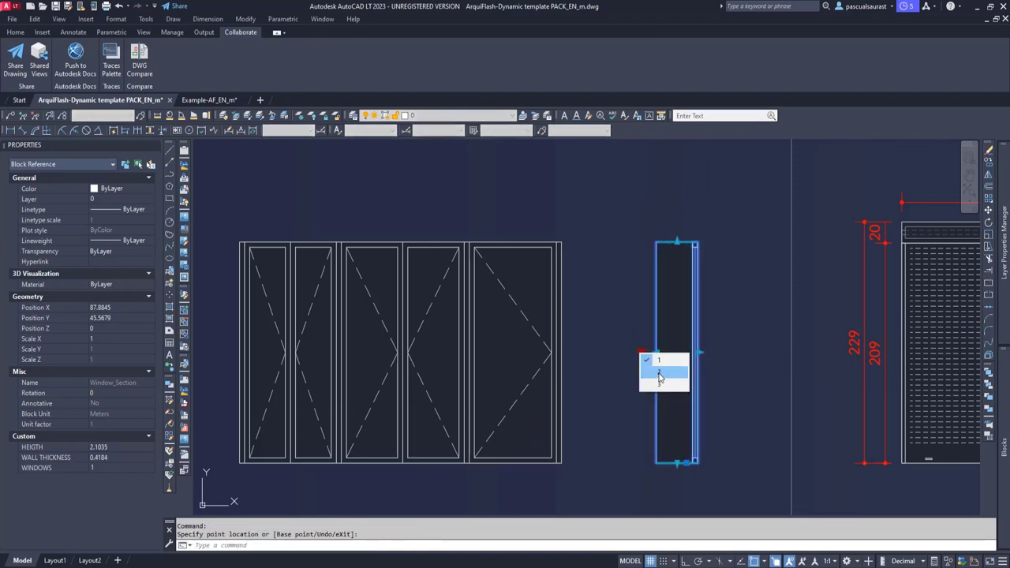
click(660, 372)
click(641, 353)
click(663, 383)
key(Escape)
Select the front-view window shutter block and set its dimensions option to NO DIMENSIONS.
middle_drag(760, 356, 345, 342)
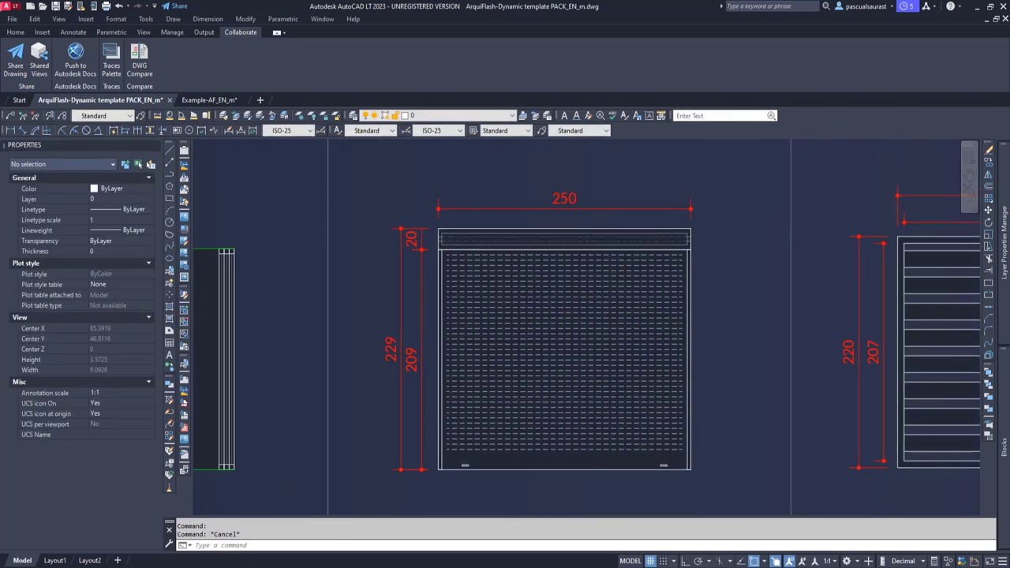
scroll(498, 321, down, 3)
scroll(498, 320, up, 2)
click(539, 321)
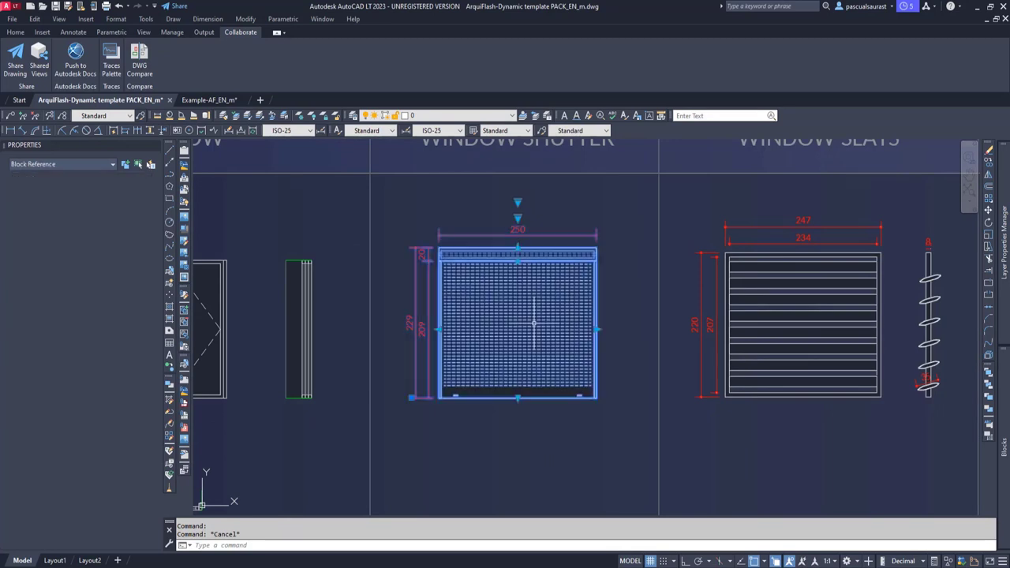
click(107, 468)
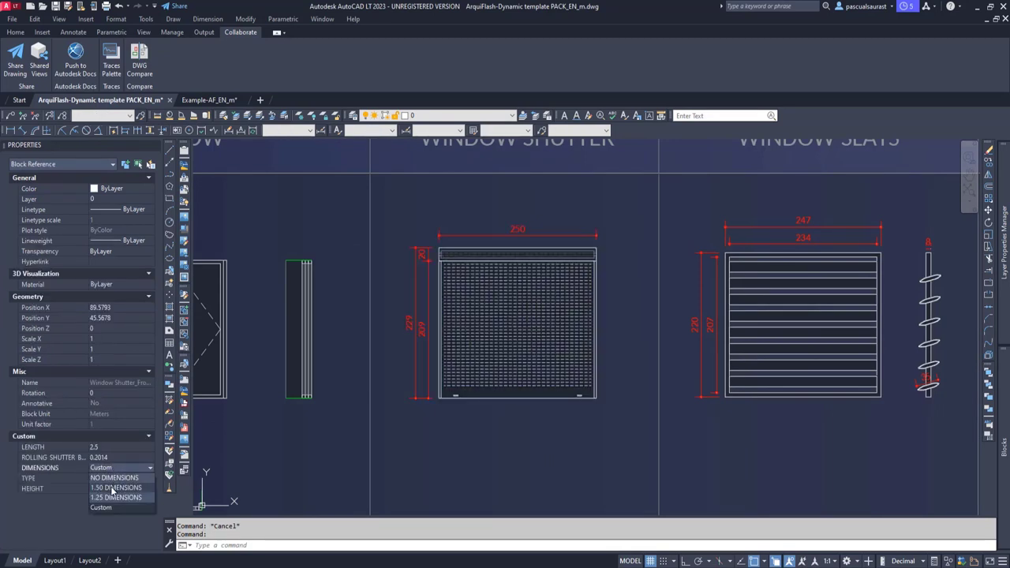
click(118, 477)
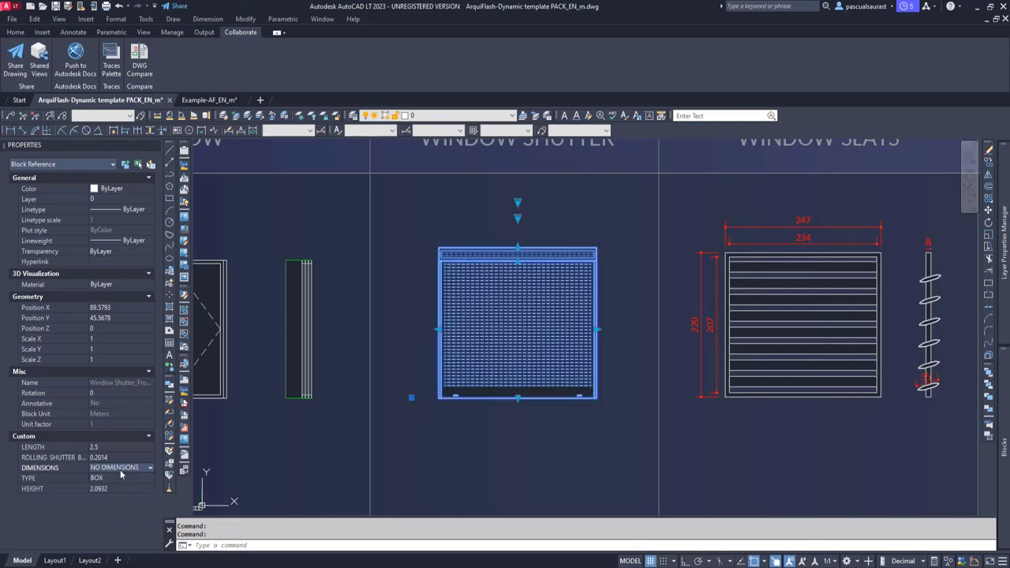
Change the window shutter's type to NO BOX.
click(108, 478)
click(116, 479)
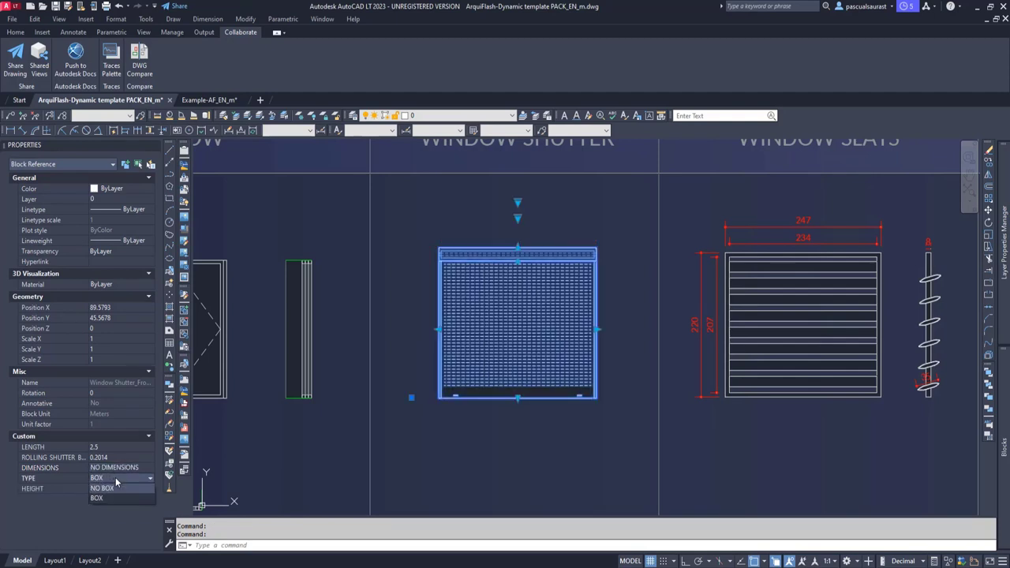
click(113, 488)
click(112, 489)
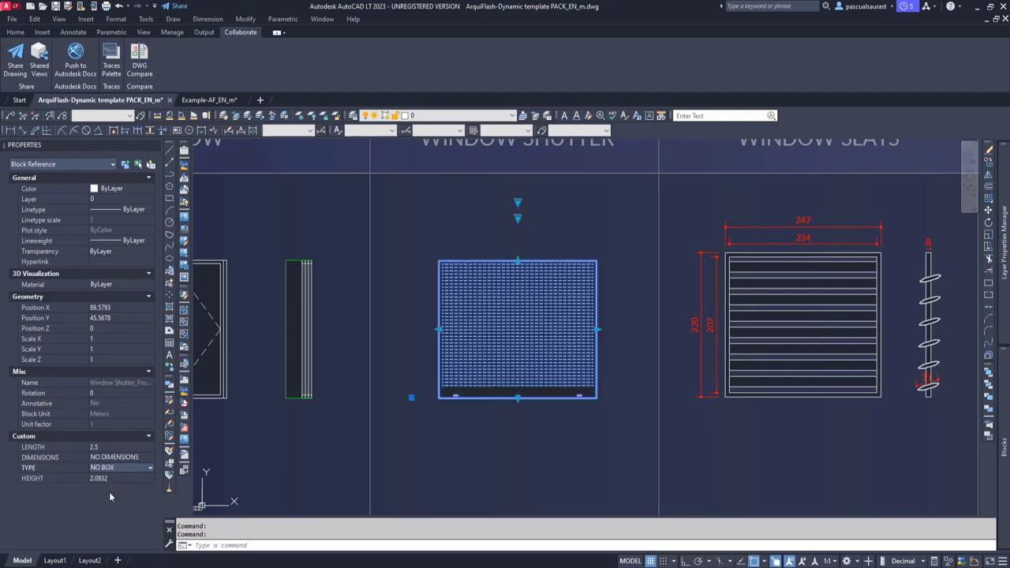
double_click(366, 422)
Set the window shutter's length to 3, and stretch it freehand to a length of about 2.95 and a greater height.
click(118, 447)
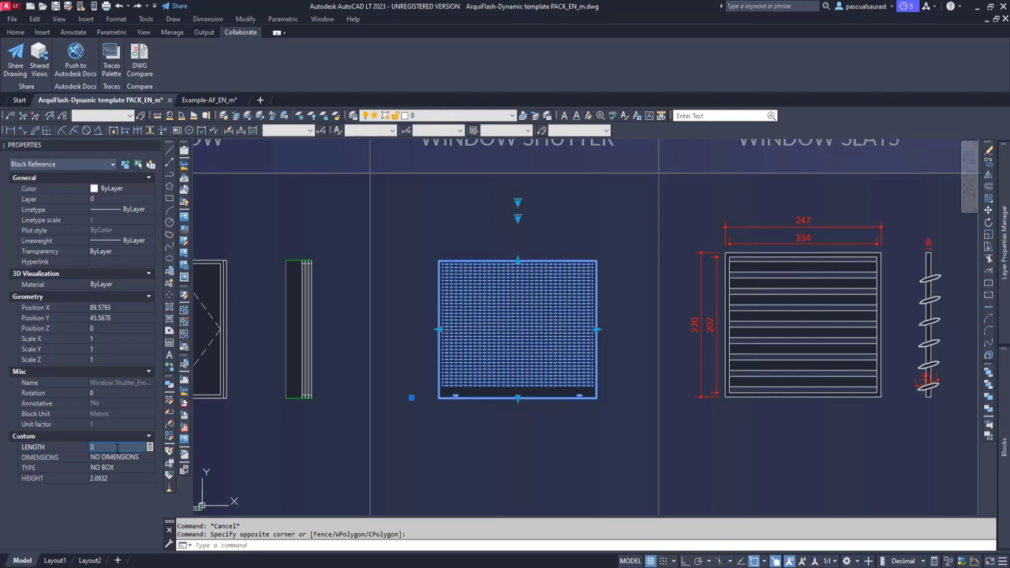
text(3)
key(Return)
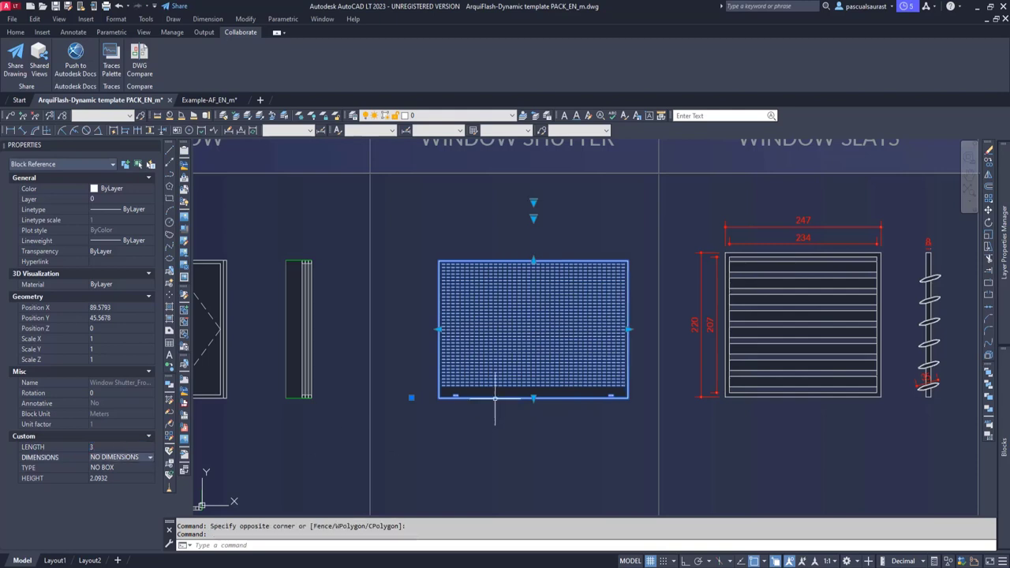
click(628, 330)
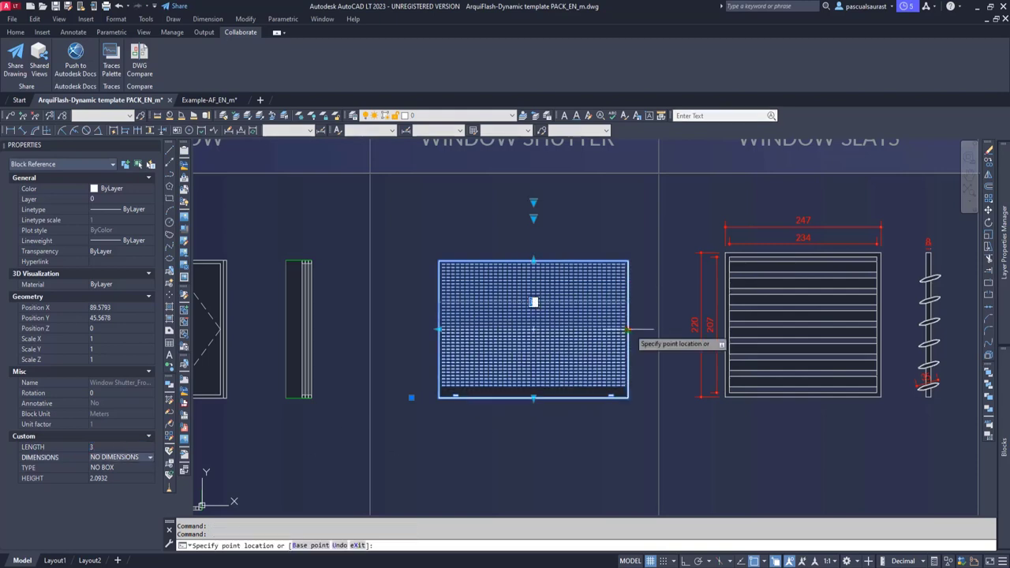
click(585, 334)
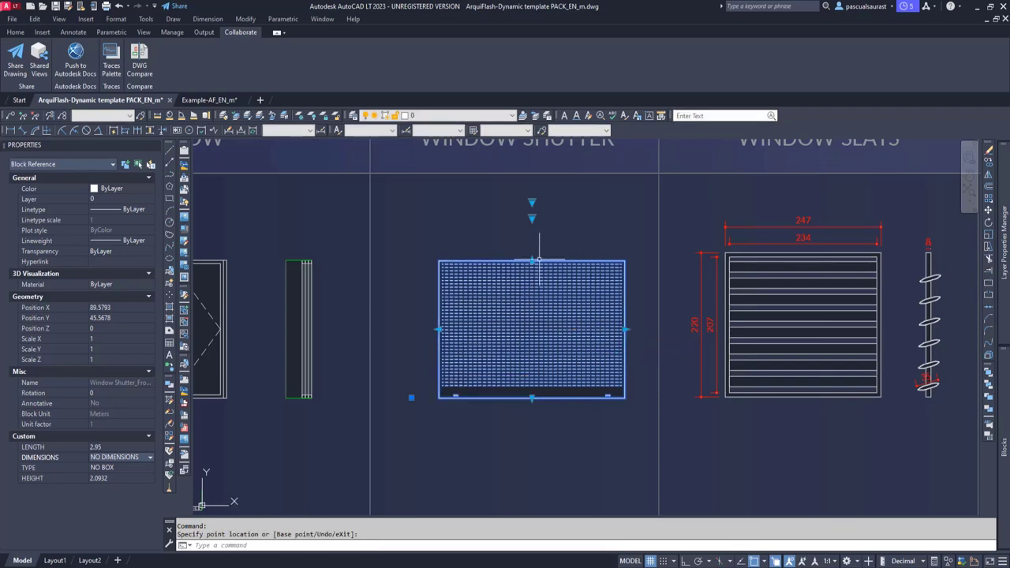
key(Escape)
Select the front-view window slats block and preview its S, M and L size options.
scroll(568, 335, up, 4)
middle_drag(718, 374, 455, 406)
scroll(524, 398, down, 2)
middle_drag(794, 358, 702, 345)
click(679, 348)
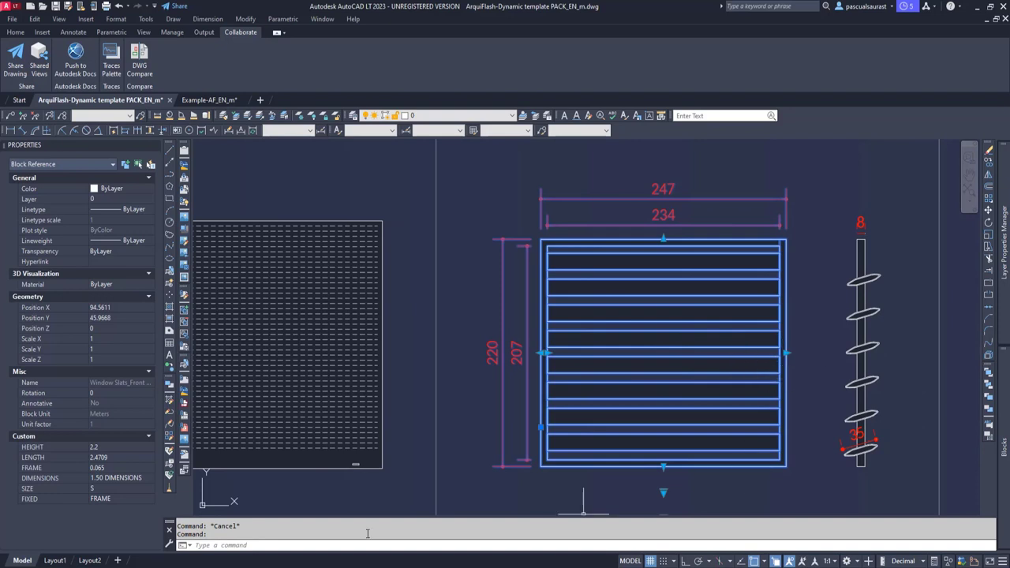
click(116, 491)
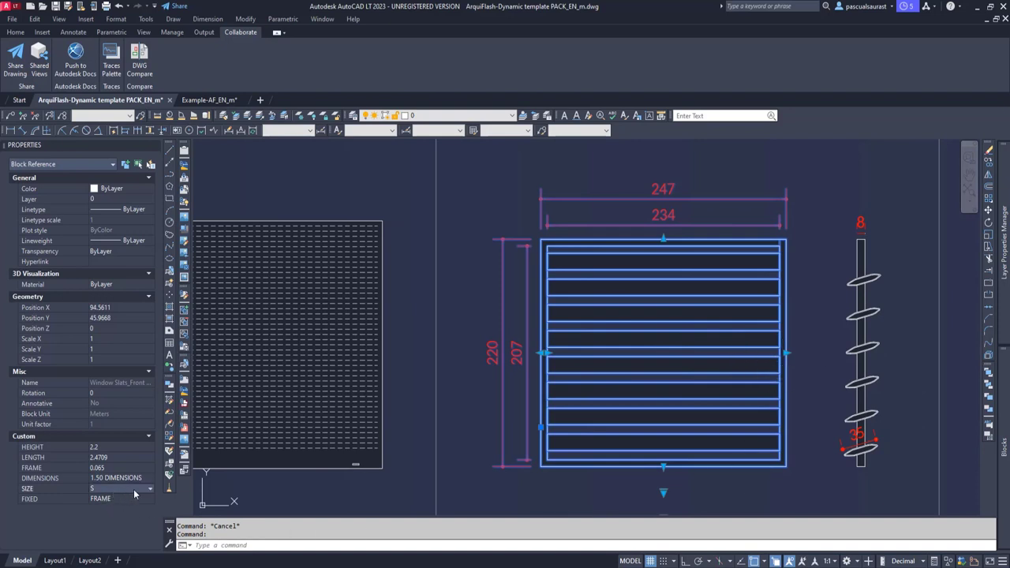
click(141, 490)
click(133, 508)
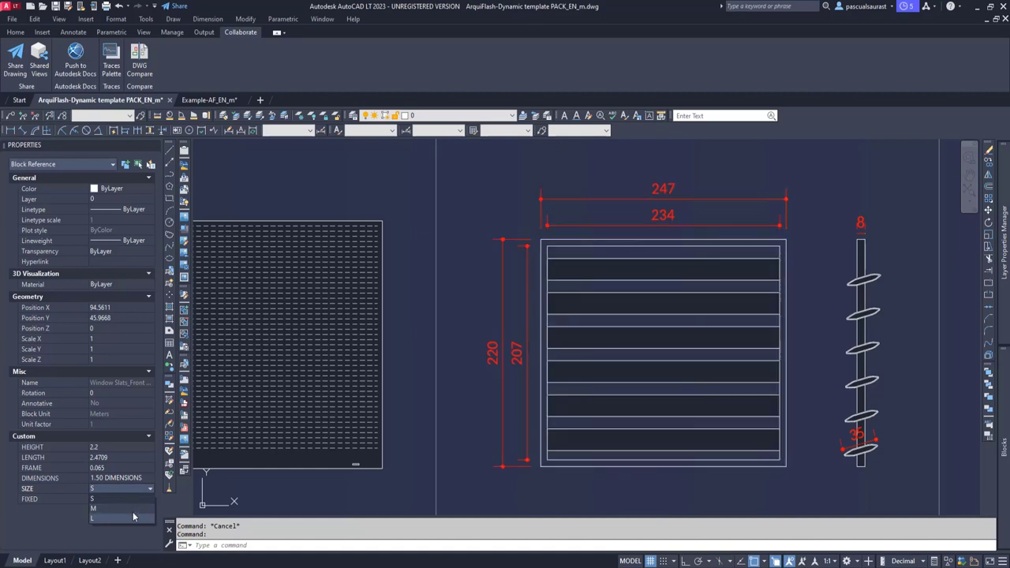
click(133, 496)
Preview the NO FRAME and FRAME fixing options of the front-view window slats.
click(133, 497)
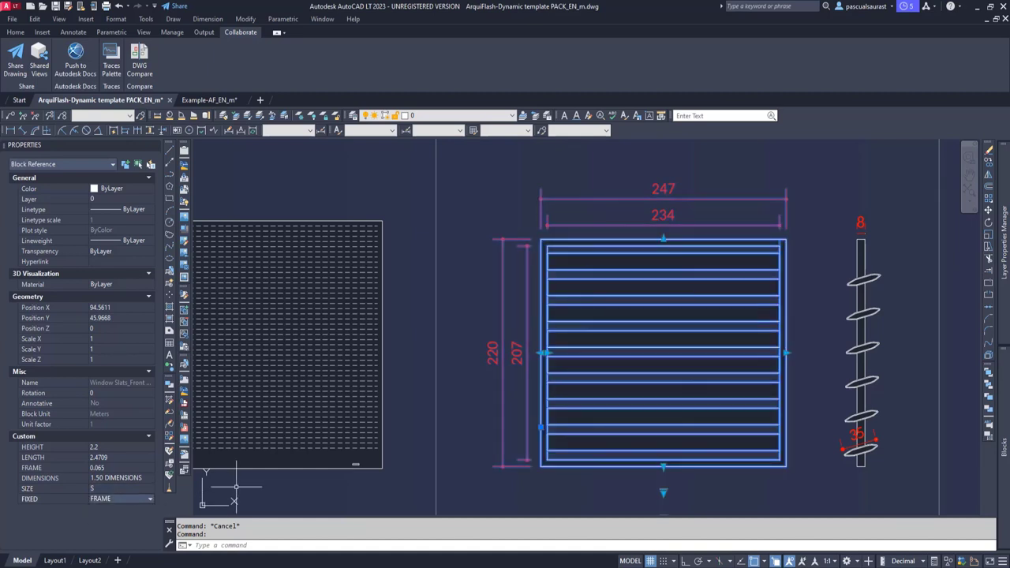
click(133, 499)
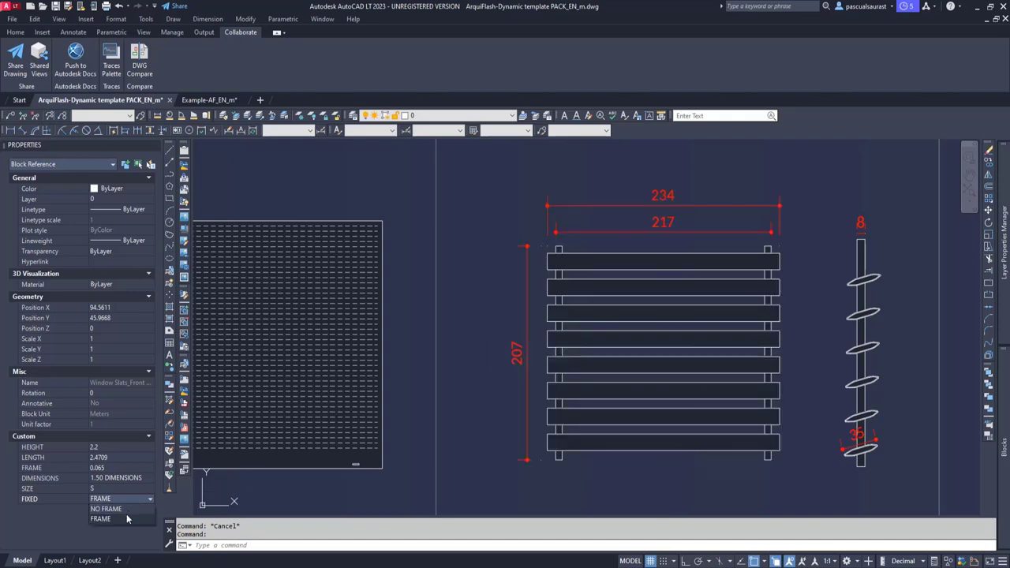
click(131, 500)
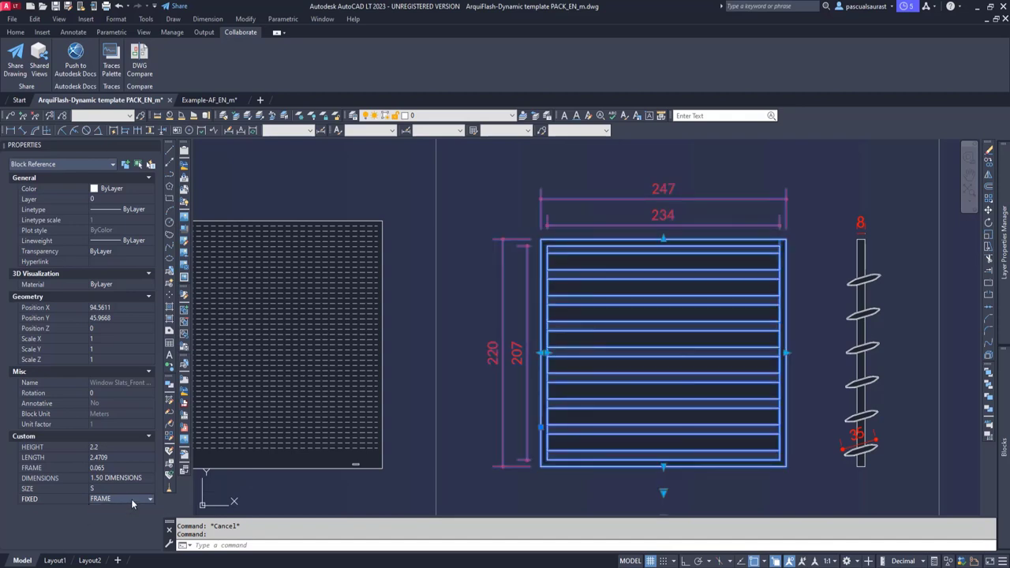
Stretch the front-view window slats freehand to a height of about 3.03 and a length of about 2.86.
click(663, 238)
scroll(667, 217, down, 2)
middle_drag(667, 217, 652, 321)
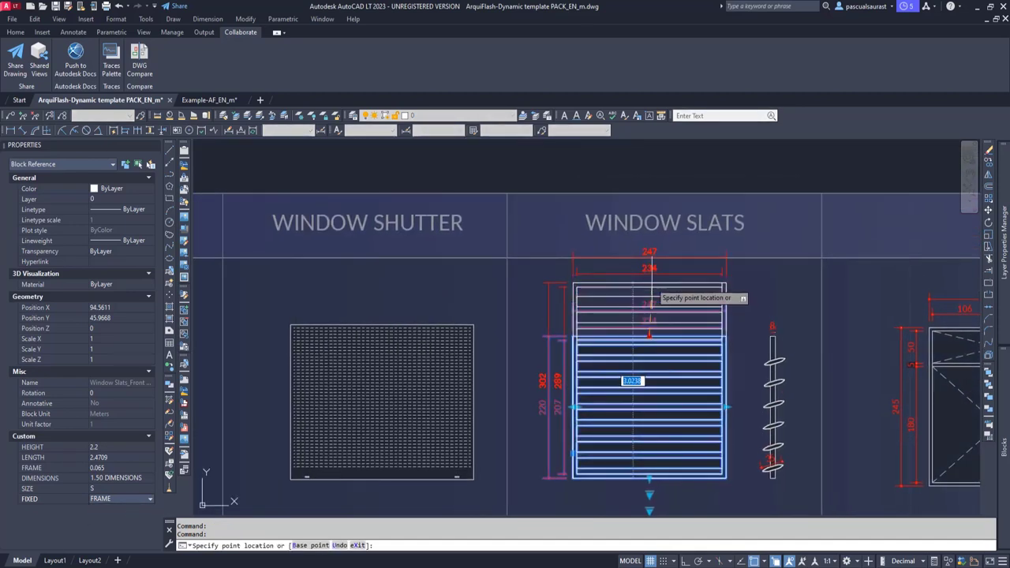
click(649, 282)
click(725, 380)
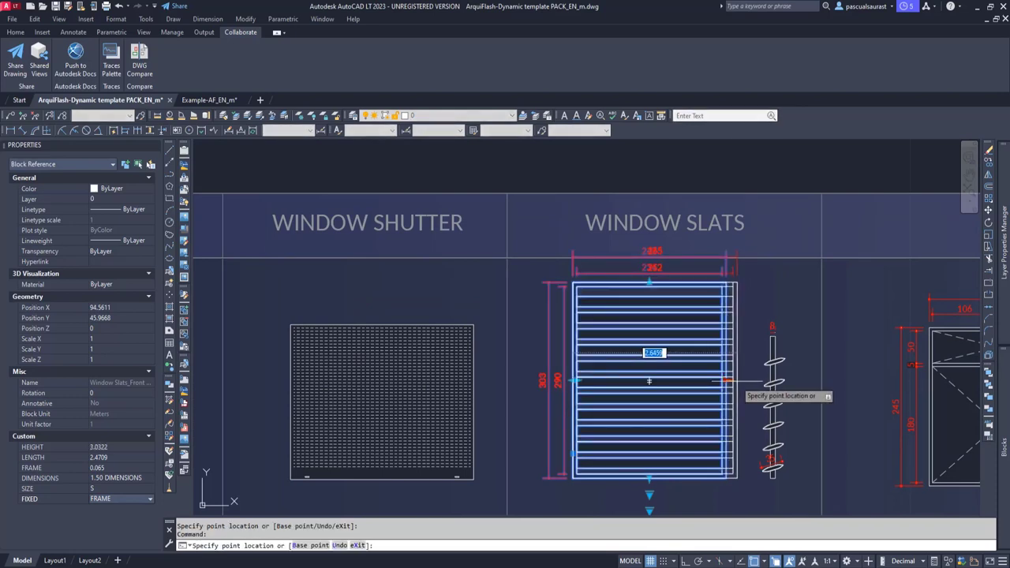
click(749, 381)
middle_drag(777, 367, 691, 311)
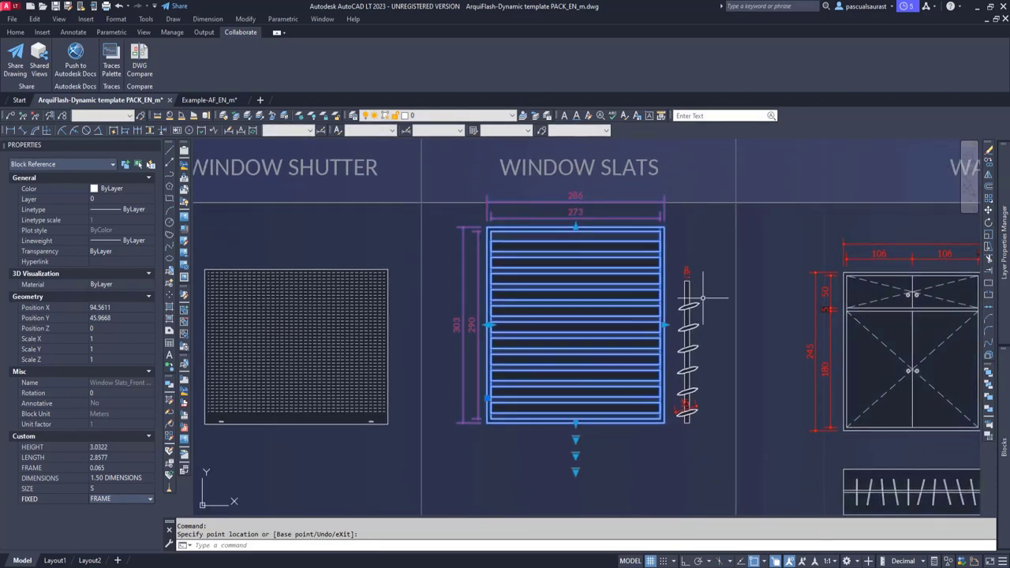
key(Escape)
Select the window slats section block and stretch its height freehand to about 3.06.
click(710, 277)
click(687, 299)
scroll(687, 298, up, 2)
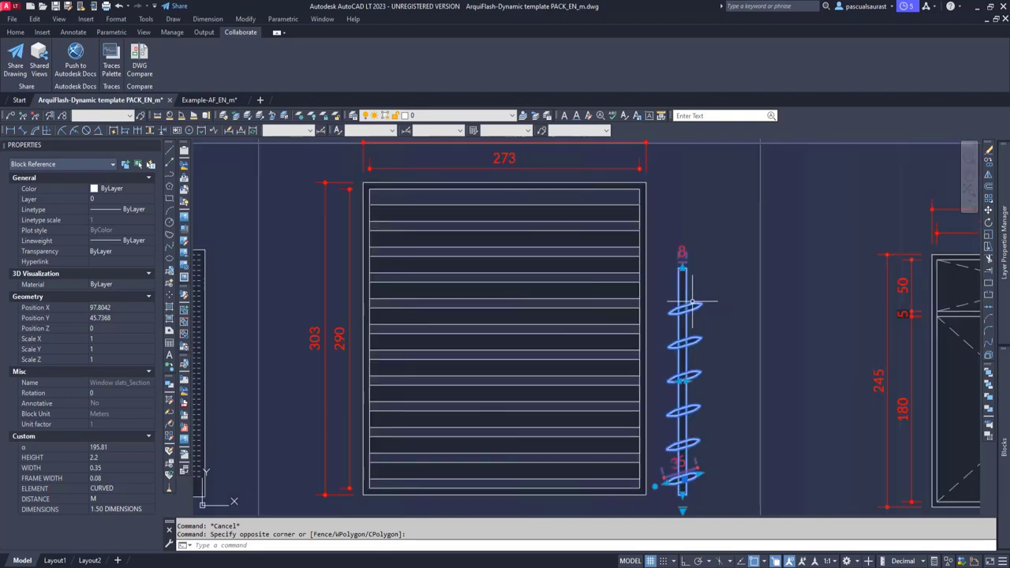
click(683, 271)
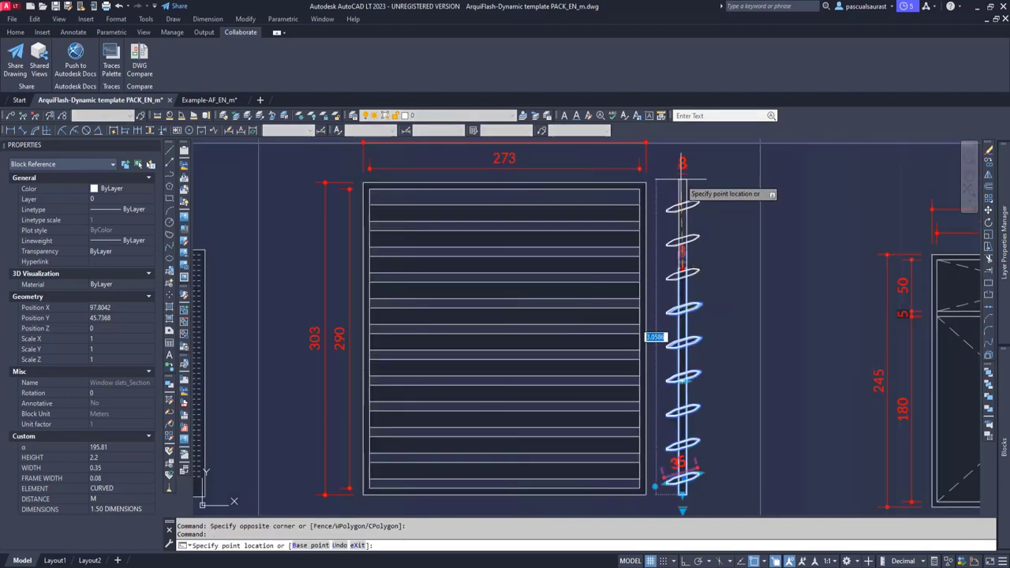
click(682, 166)
Adjust the slat width in the window slats section freehand to about 0.28.
scroll(695, 491, up, 6)
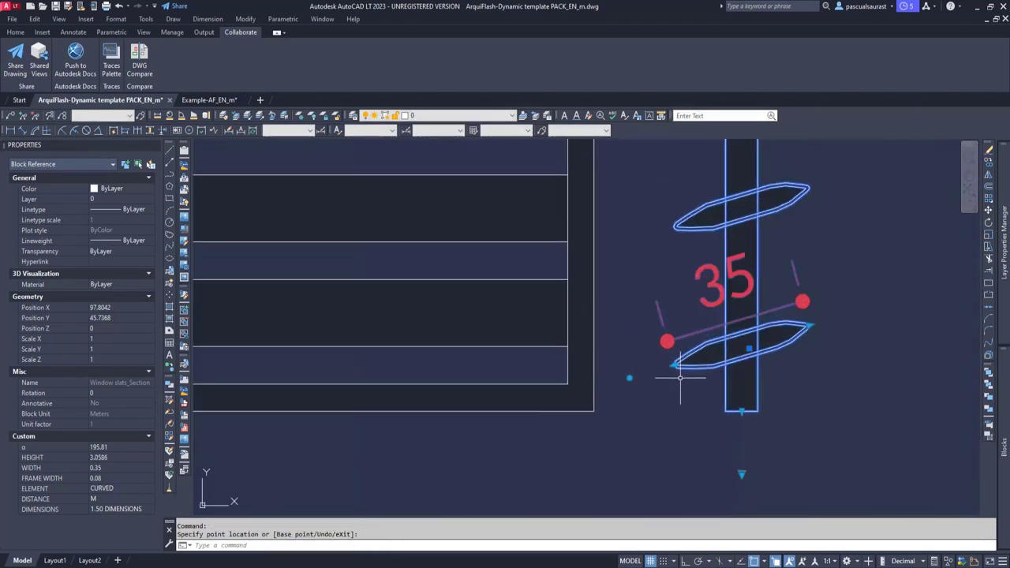
click(707, 370)
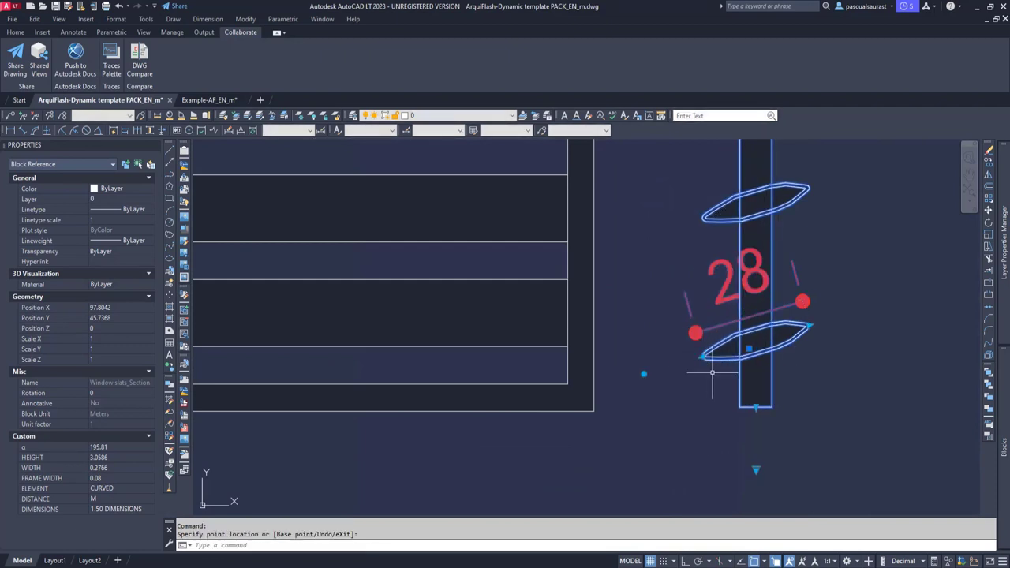
click(704, 357)
click(664, 368)
click(623, 380)
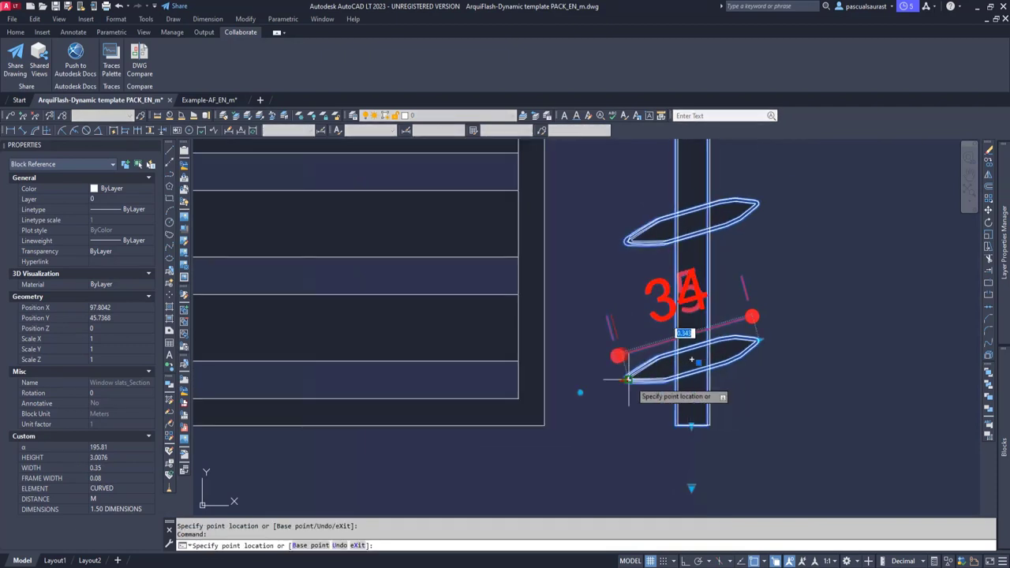
click(659, 375)
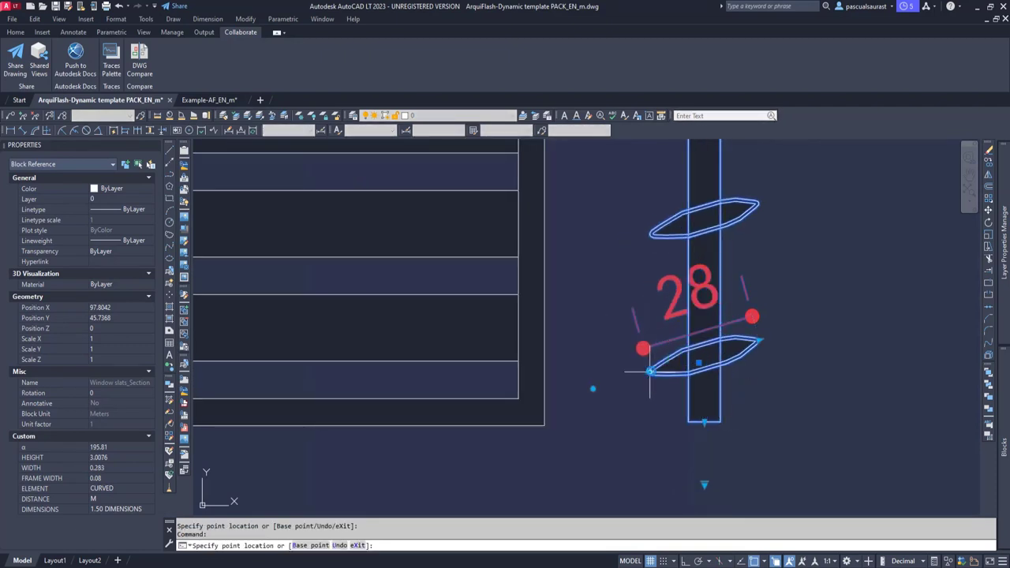
Rotate the slats in the section to an angle of about 216 degrees, and stretch the section's height to about 3.04.
click(593, 388)
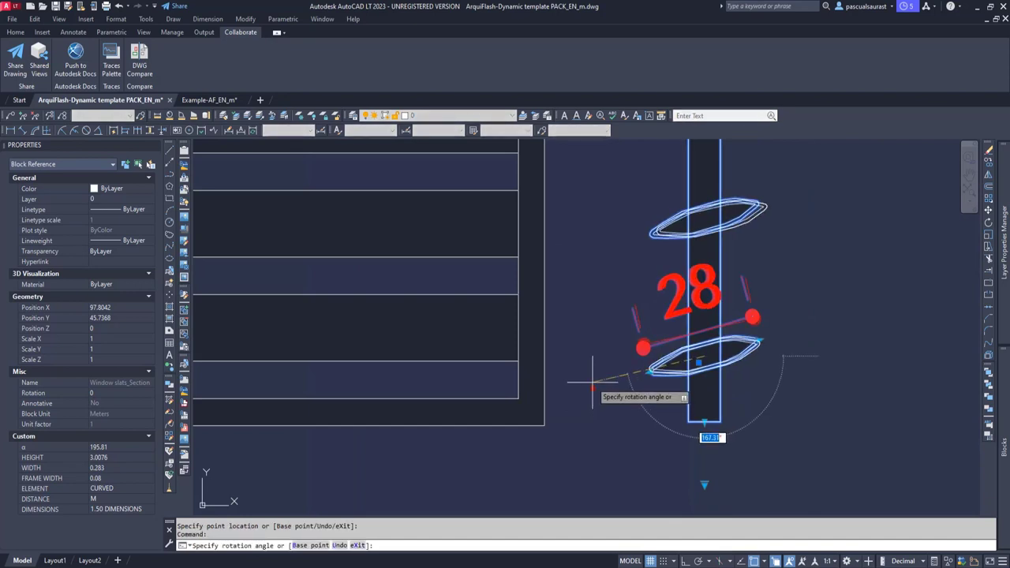
click(601, 433)
scroll(758, 332, down, 3)
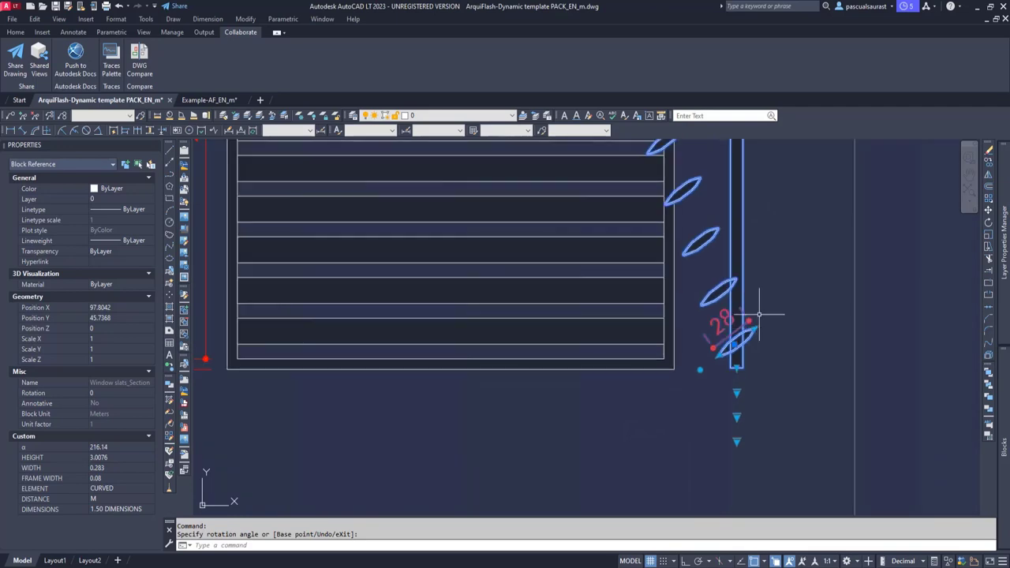
middle_drag(770, 225, 766, 417)
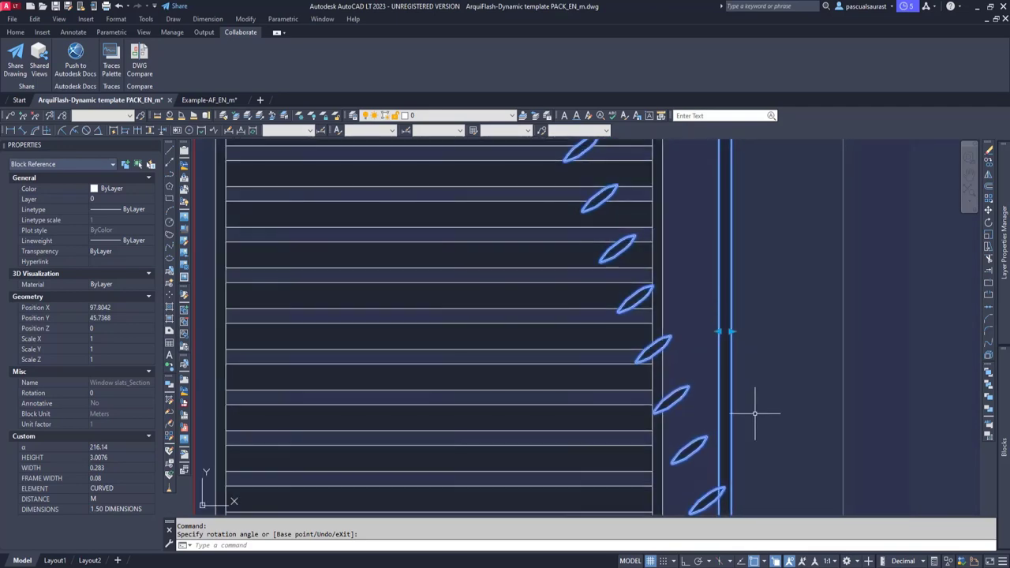
scroll(766, 417, down, 2)
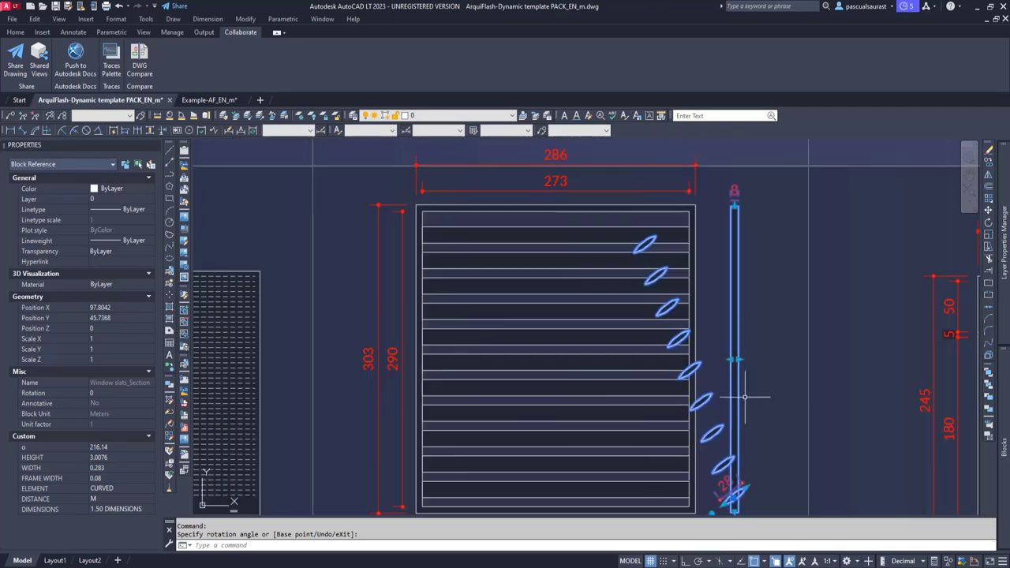
click(734, 205)
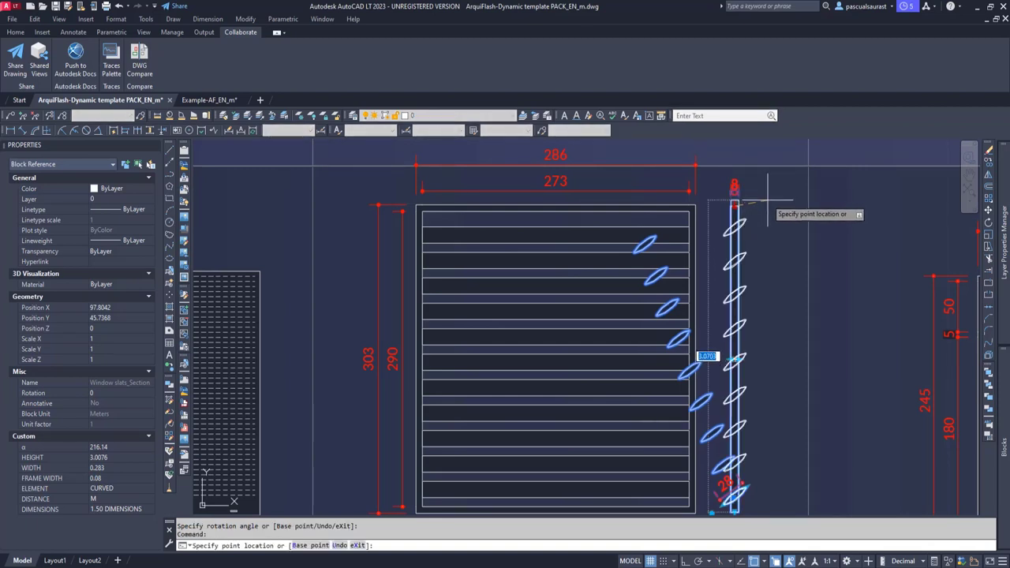
click(766, 203)
middle_drag(773, 309, 742, 288)
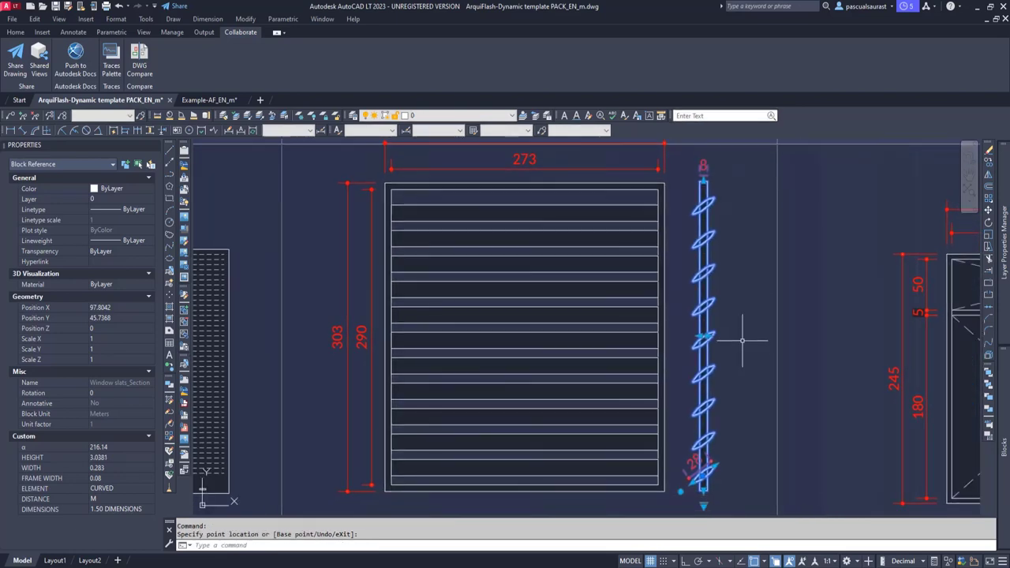
Reselect the window slats section and look through its distance options S, M and L and its element options.
scroll(728, 336, up, 2)
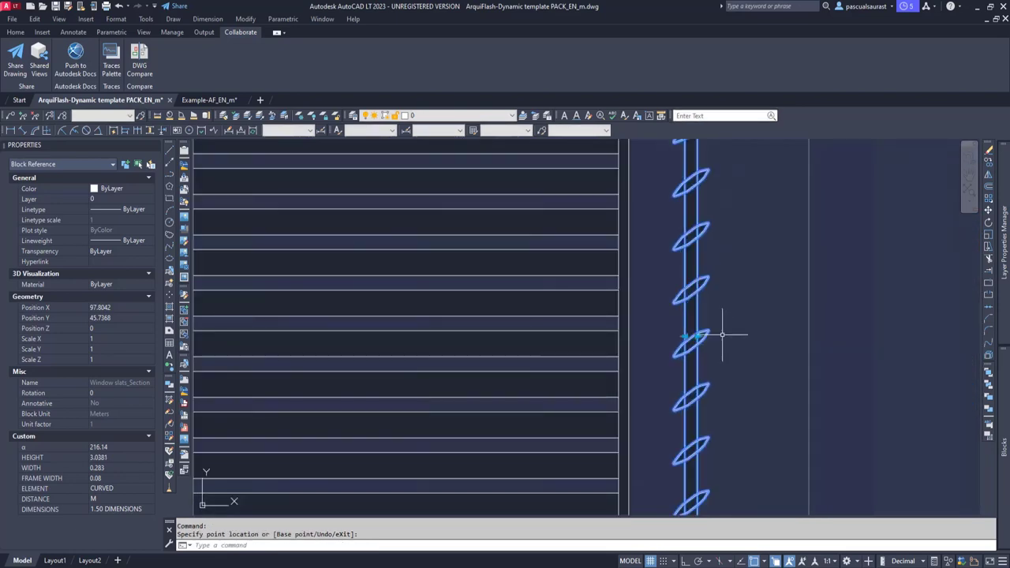
middle_drag(733, 427, 734, 338)
key(Escape)
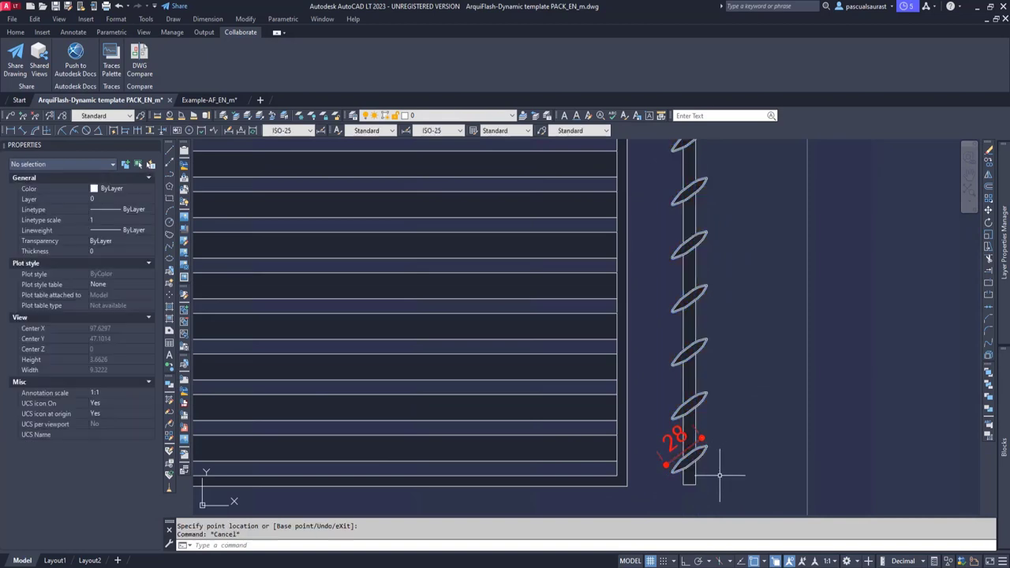
click(720, 473)
click(688, 473)
scroll(689, 473, down, 2)
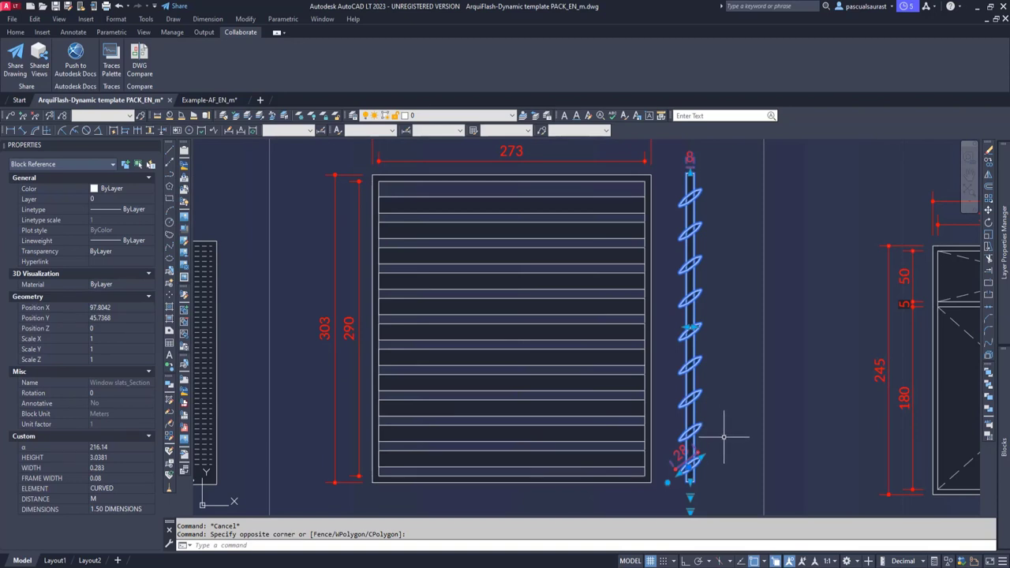
scroll(726, 395, up, 1)
scroll(728, 371, down, 1)
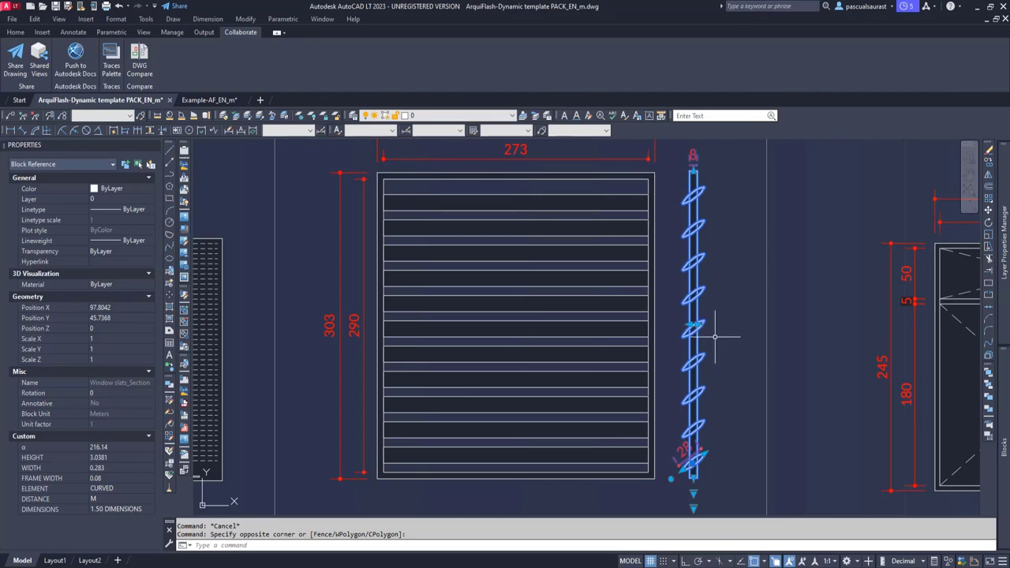
click(116, 496)
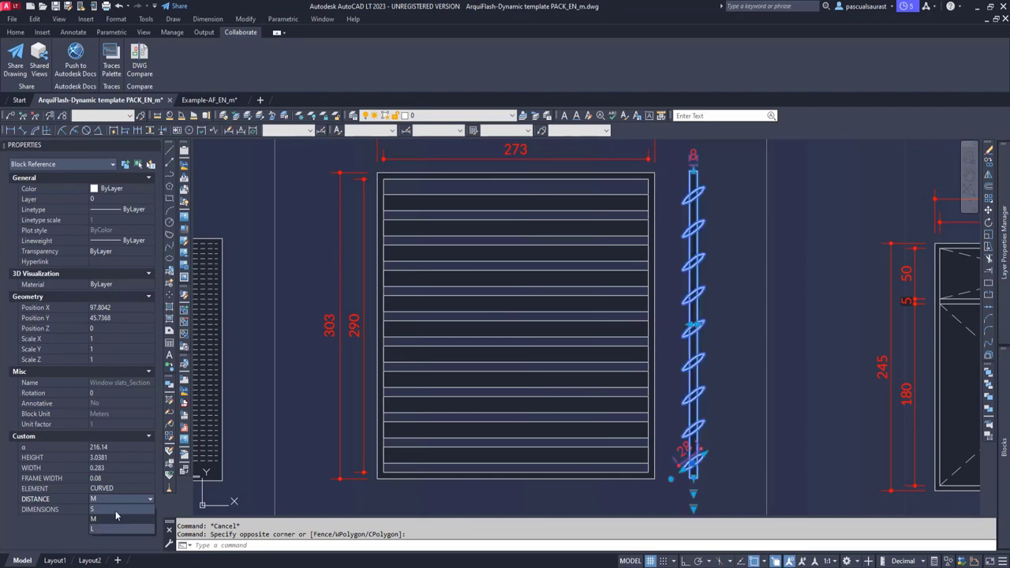
click(117, 489)
click(129, 489)
click(123, 508)
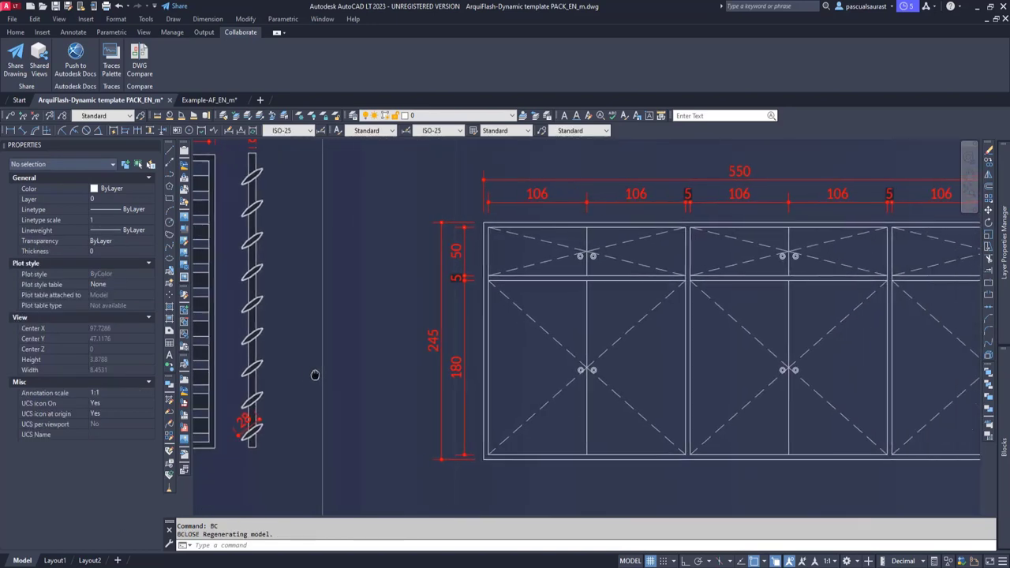
Select the front-view wardrobe block and preview its number-of-doors options from 1 to 6.
middle_drag(316, 377, 270, 377)
scroll(465, 371, down, 3)
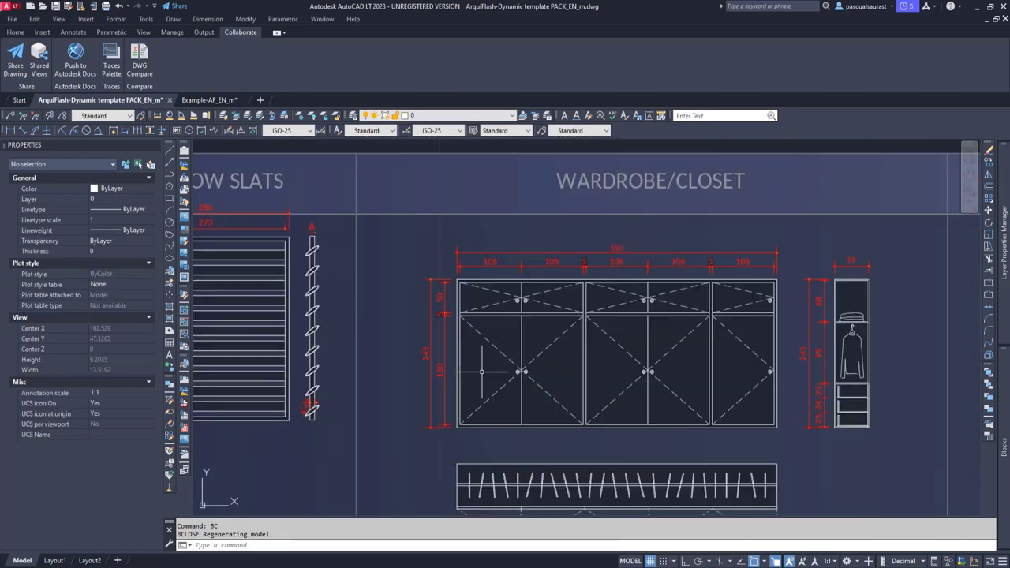
scroll(758, 374, down, 2)
click(767, 367)
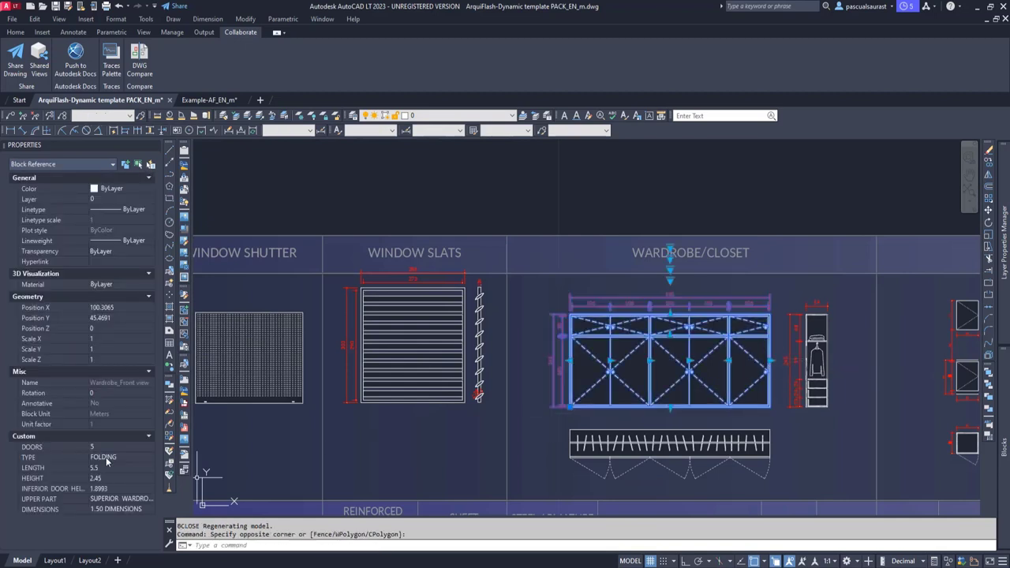
click(114, 447)
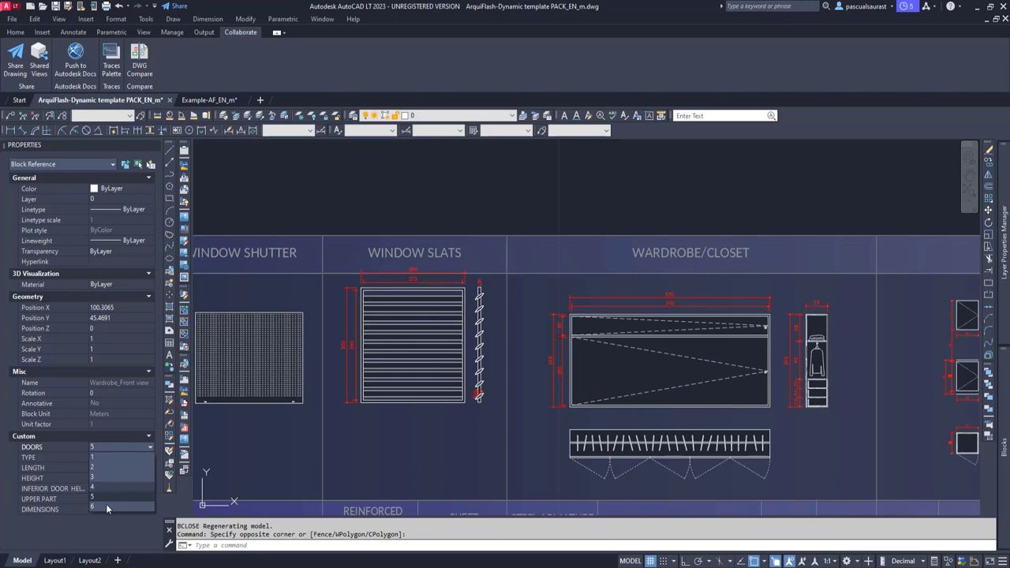
click(112, 449)
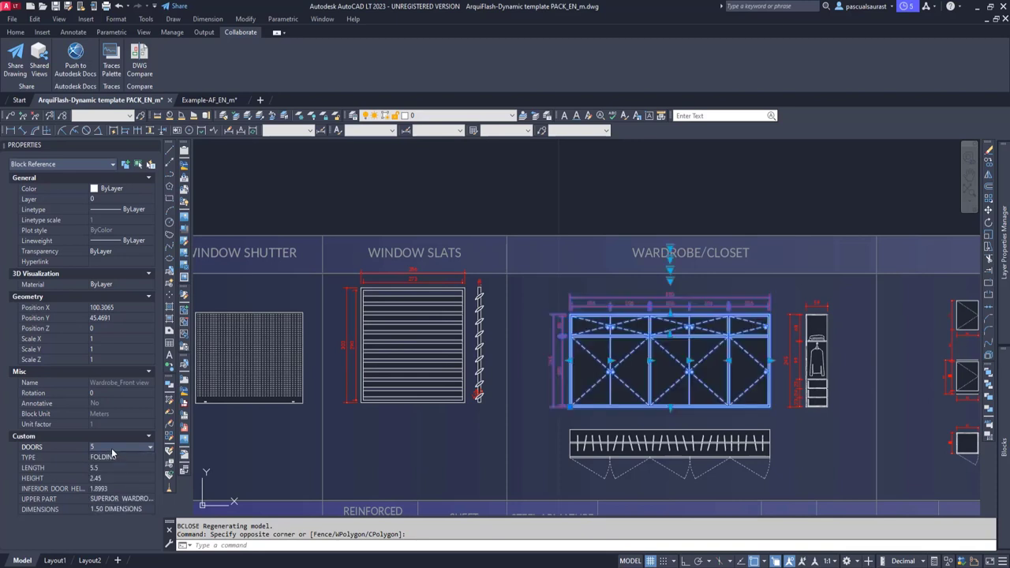
Set the front-view wardrobe's type to SLIDING.
click(122, 458)
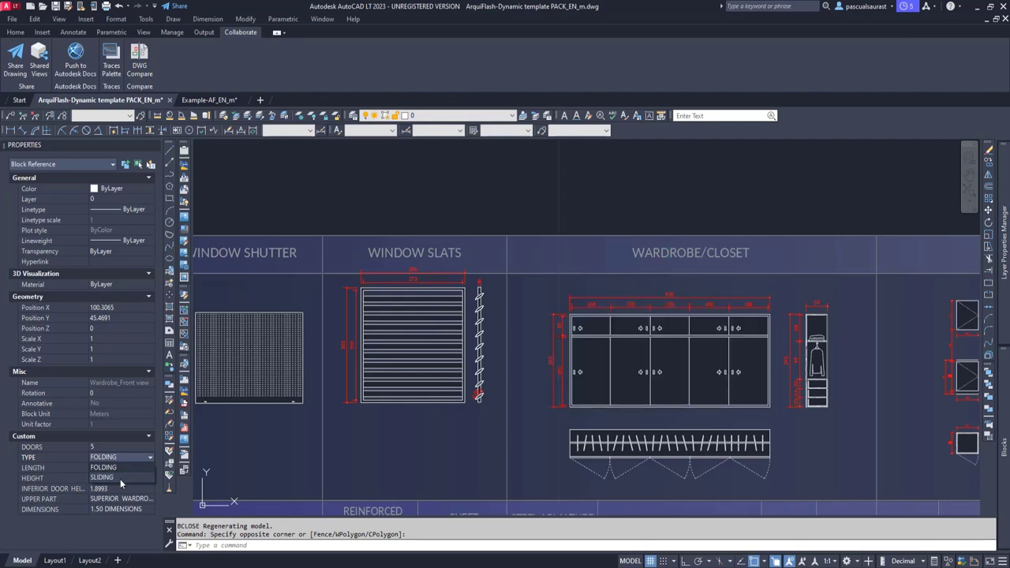
click(121, 479)
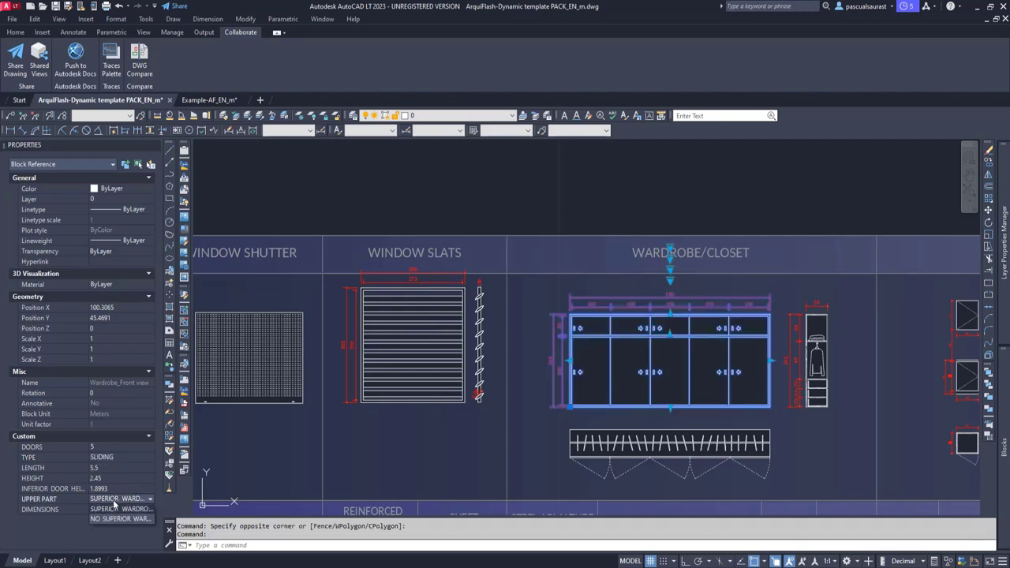
Set the front-view wardrobe to NO DIMENSIONS and shorten it from its right end to a length of about 4.09.
click(141, 500)
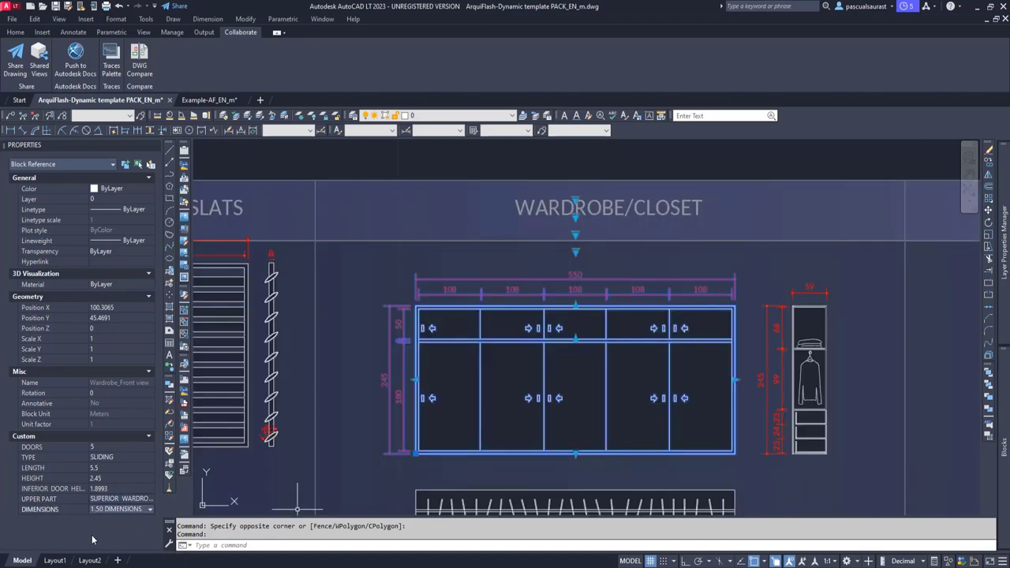
click(120, 510)
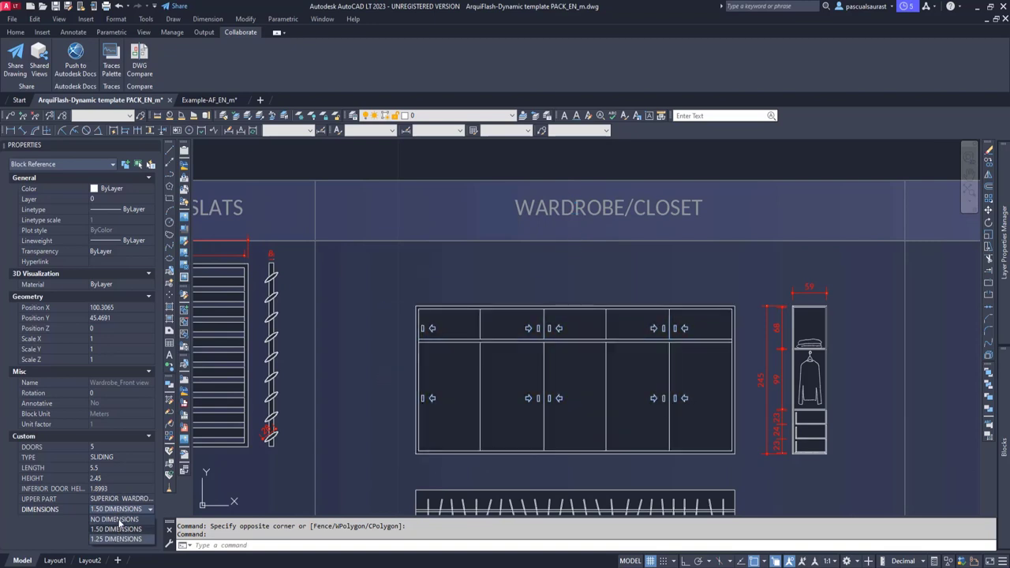
click(119, 520)
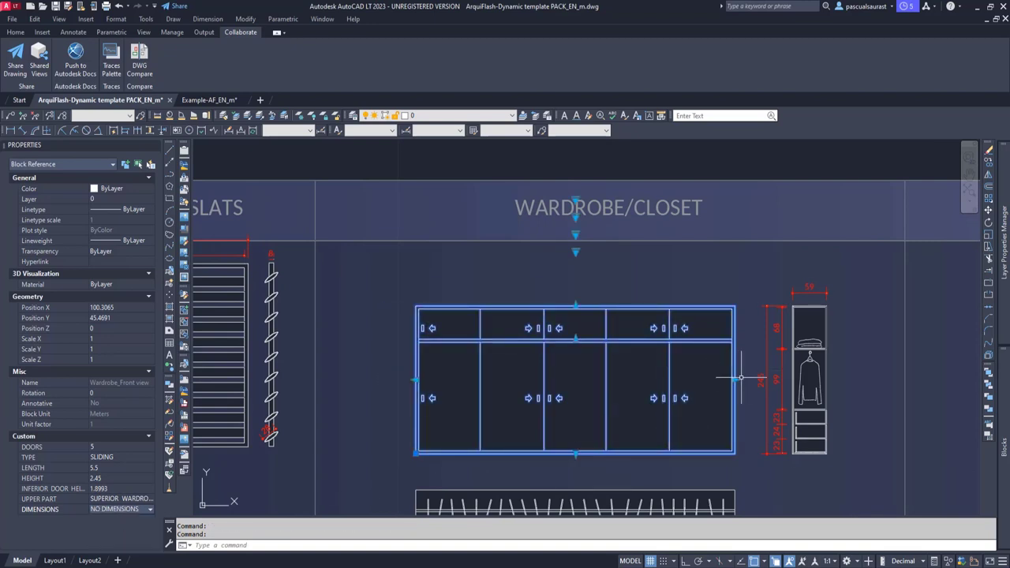
click(734, 380)
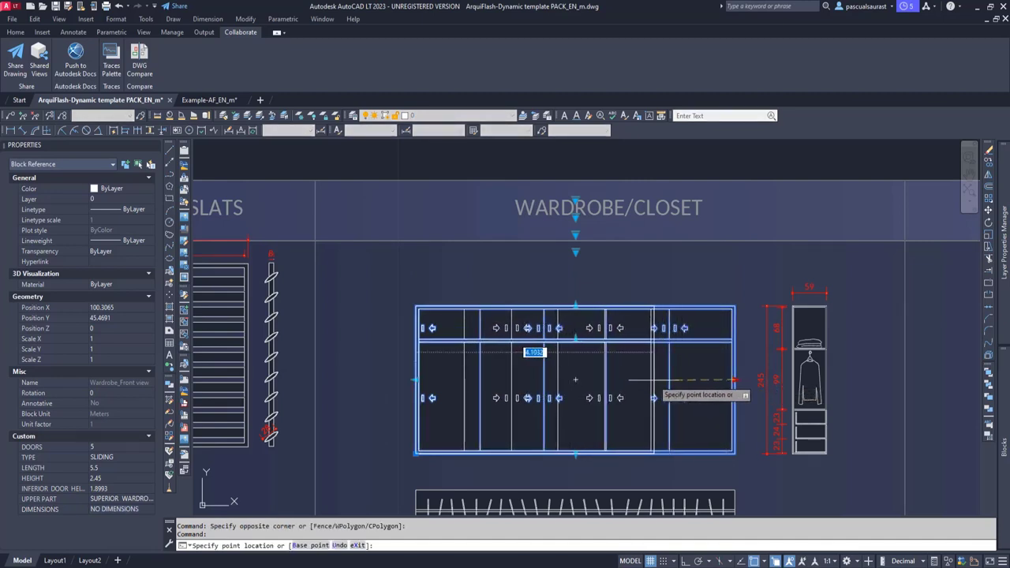
click(653, 379)
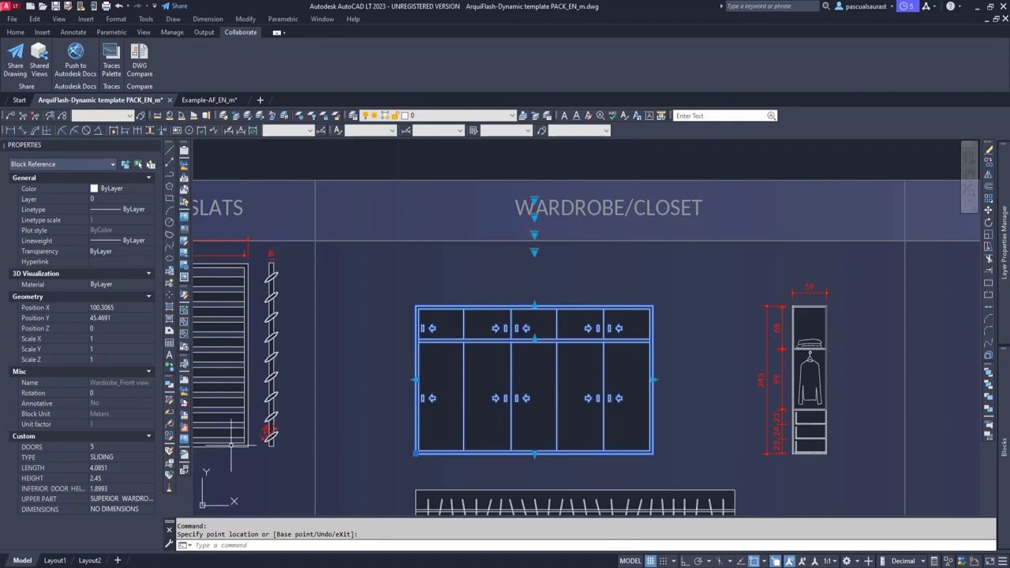
Change the front-view wardrobe's type to FOLDING.
click(109, 457)
click(114, 458)
click(115, 468)
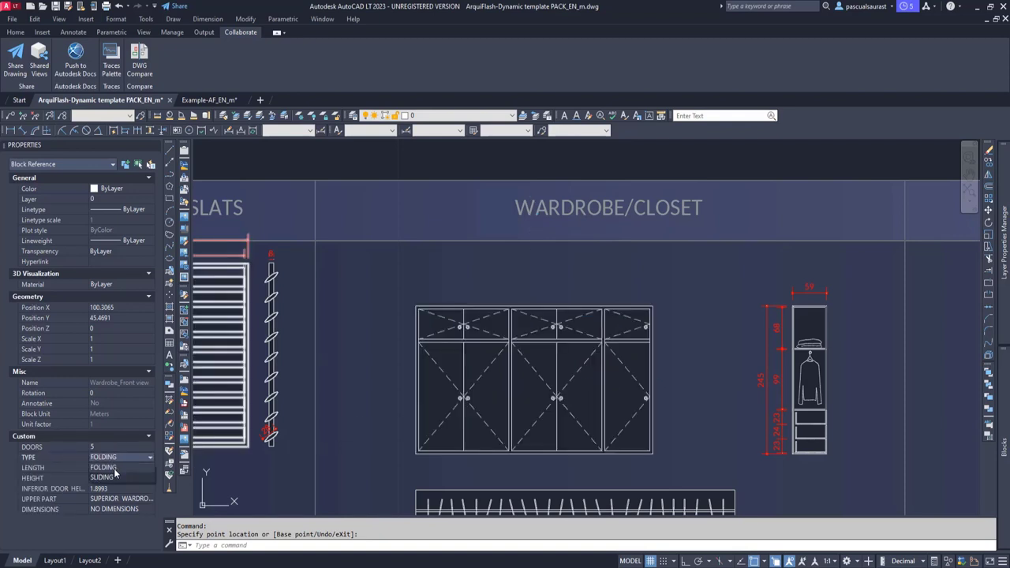
Shift the division lines of the first and second door pairs to the left, making the left door of each pair narrower.
click(463, 379)
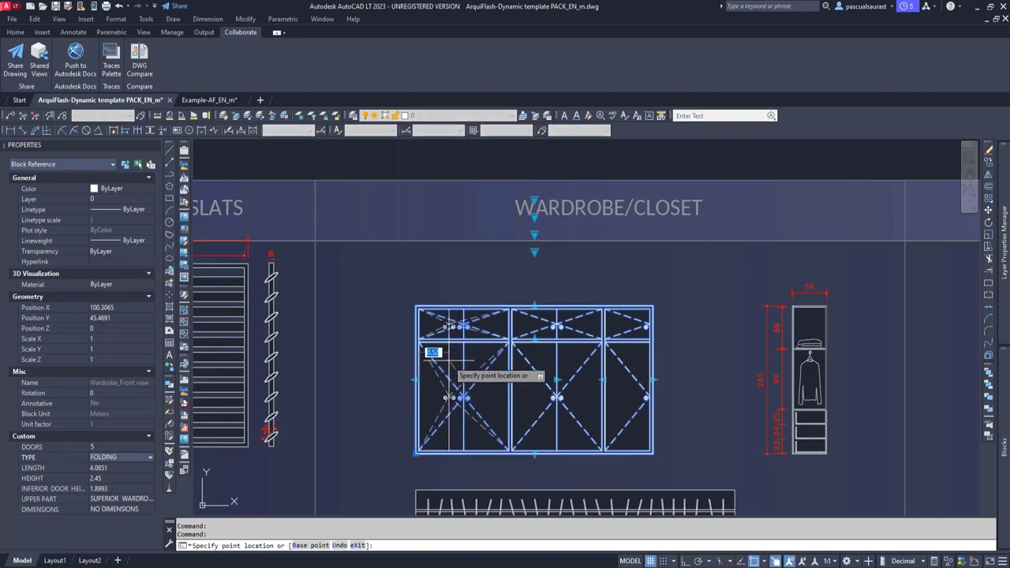
click(448, 352)
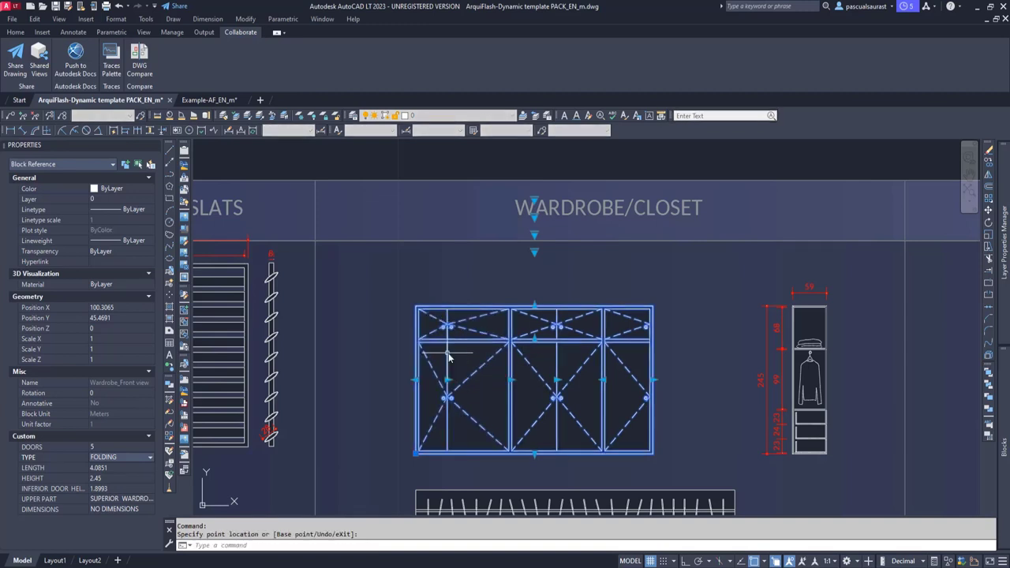
click(558, 379)
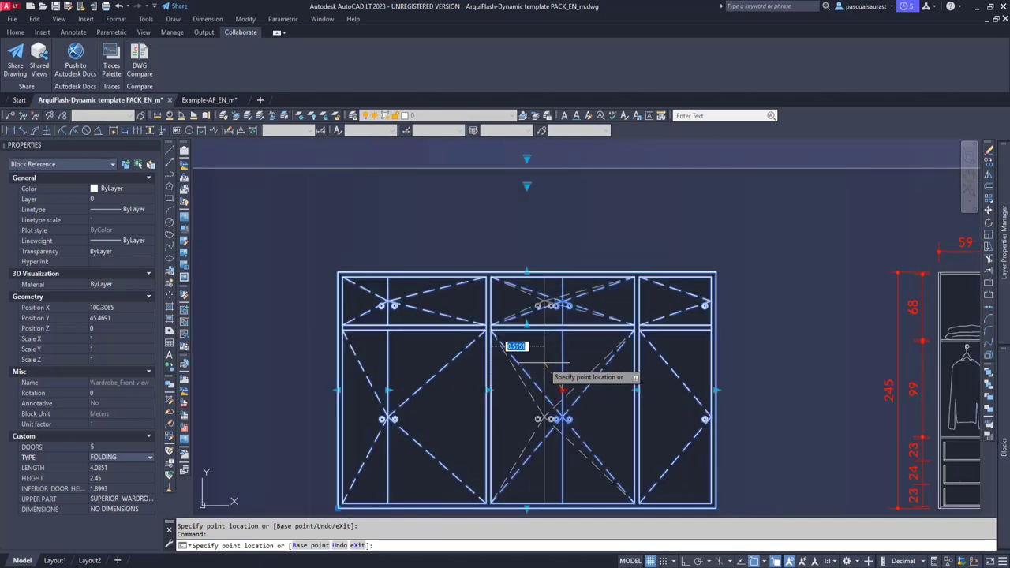
scroll(546, 361, up, 2)
click(544, 359)
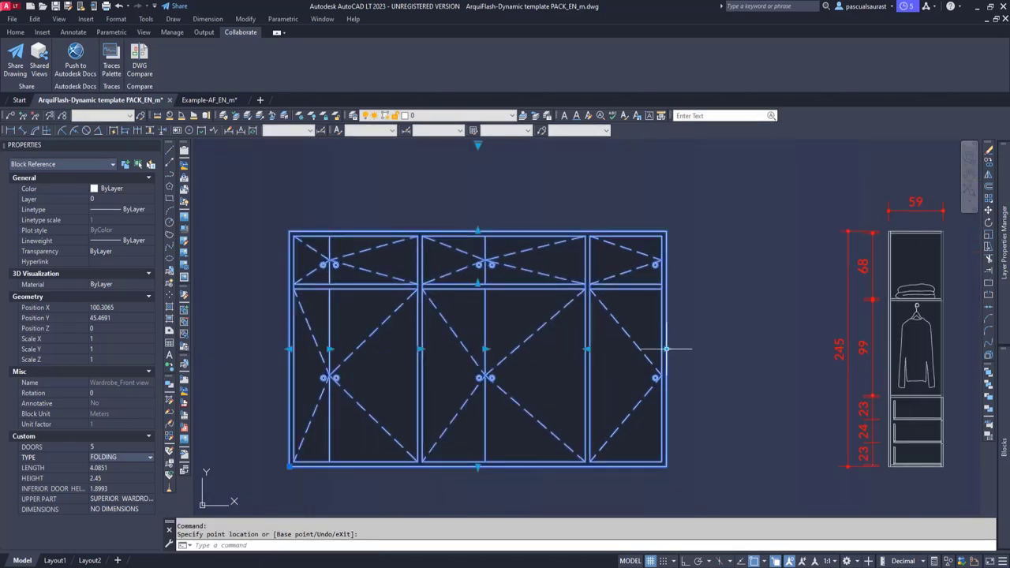
Stretch the front-view wardrobe from its right end to a length of about 5.00.
click(667, 348)
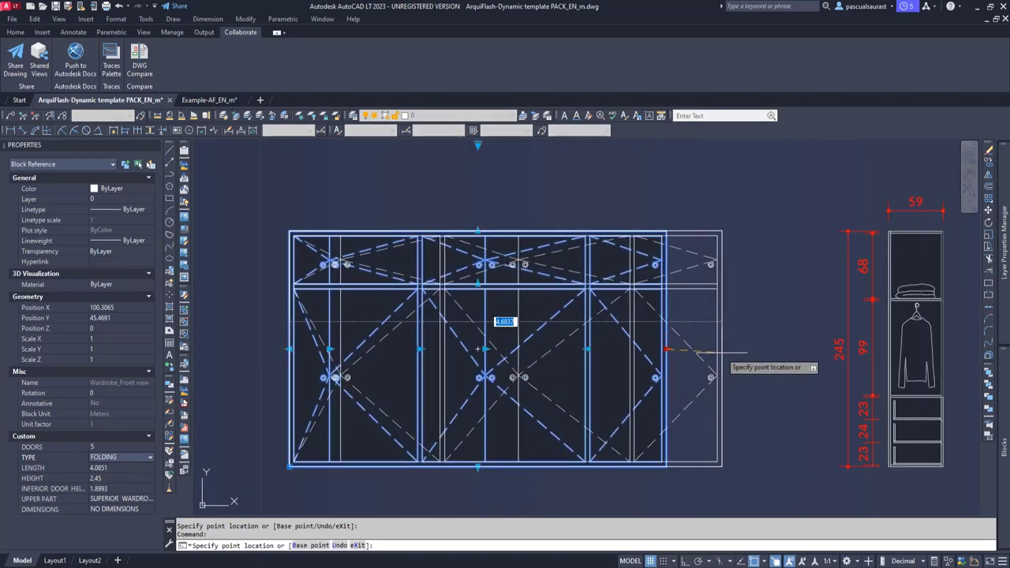
click(749, 351)
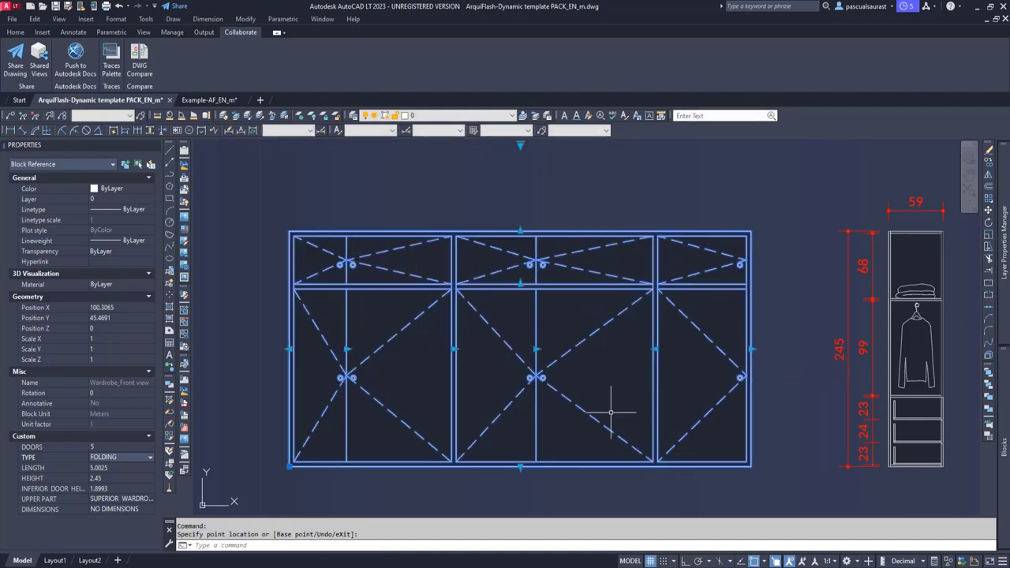
middle_drag(548, 442, 559, 410)
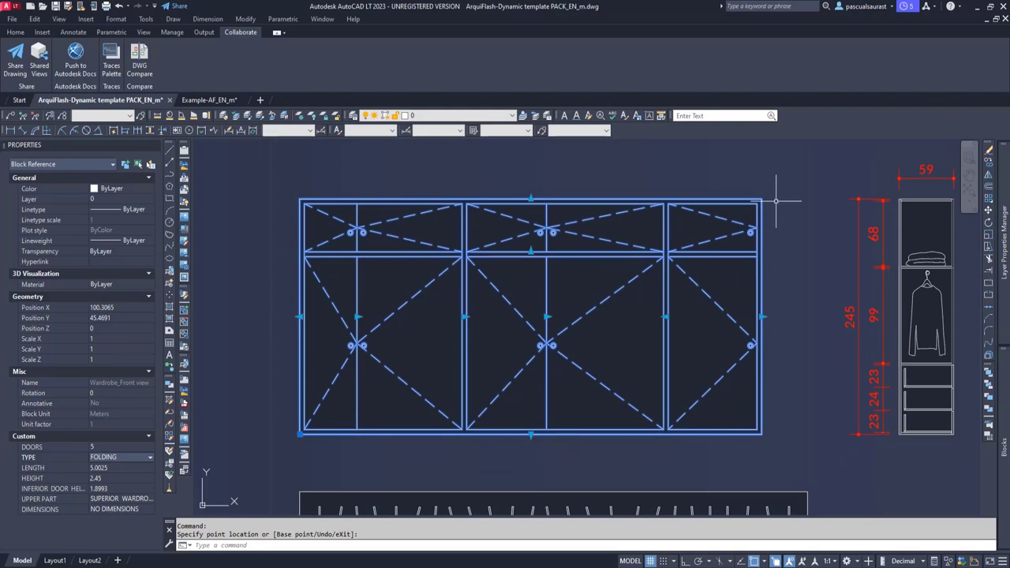
Undo the last grip edit, then narrow the leftmost door and widen the left door of the middle pair.
key(ctrl+z)
click(476, 341)
click(412, 342)
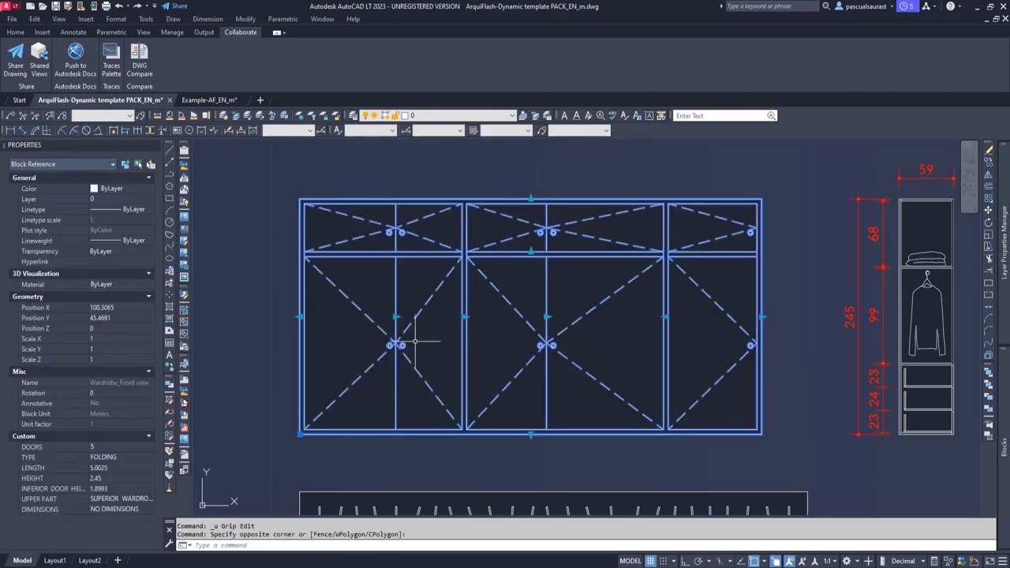
click(395, 316)
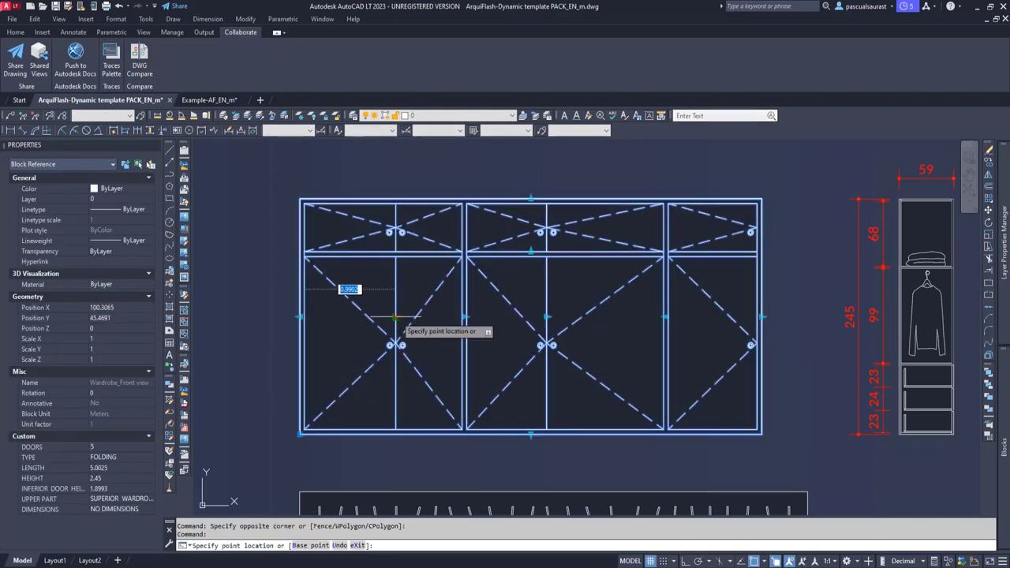
click(348, 329)
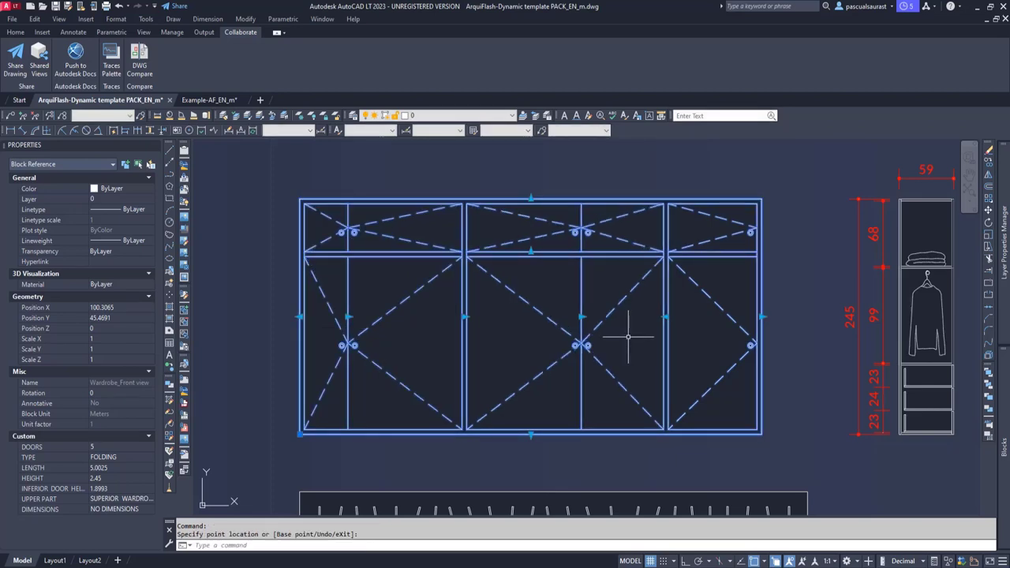
Select the top-view wardrobe block and stretch its right end to a length of about 6.19.
middle_drag(741, 341, 752, 193)
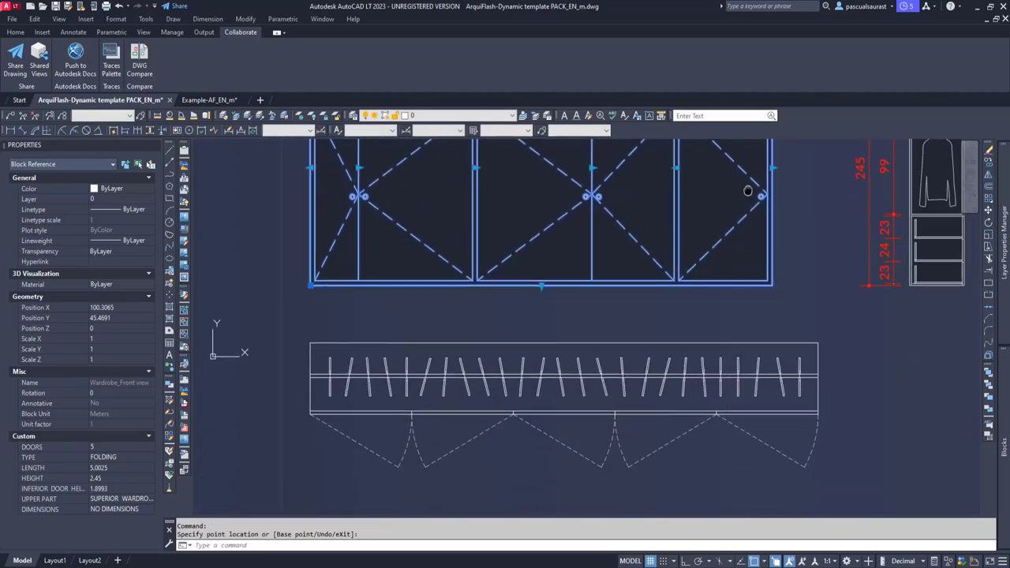
key(Escape)
click(711, 359)
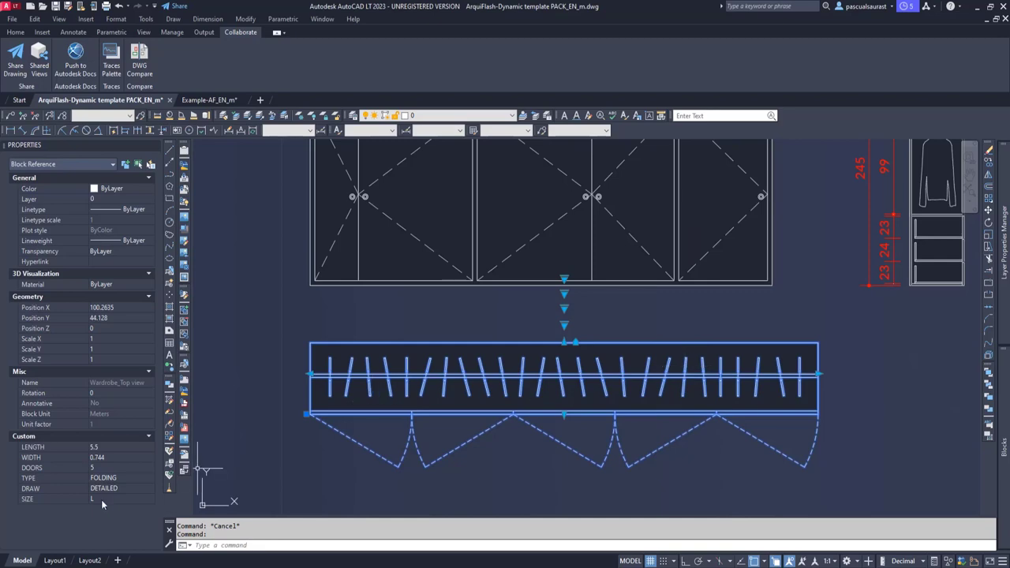
click(819, 374)
scroll(821, 375, down, 4)
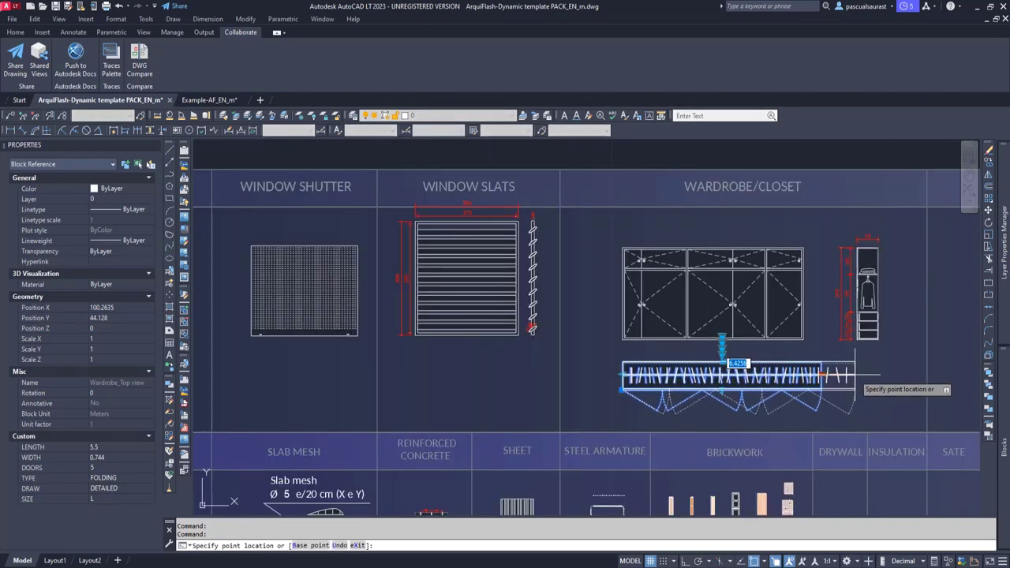
click(846, 375)
Stretch the top-view wardrobe's width to about 1.11 and extend its left end to a total length of about 6.58.
scroll(735, 390, up, 5)
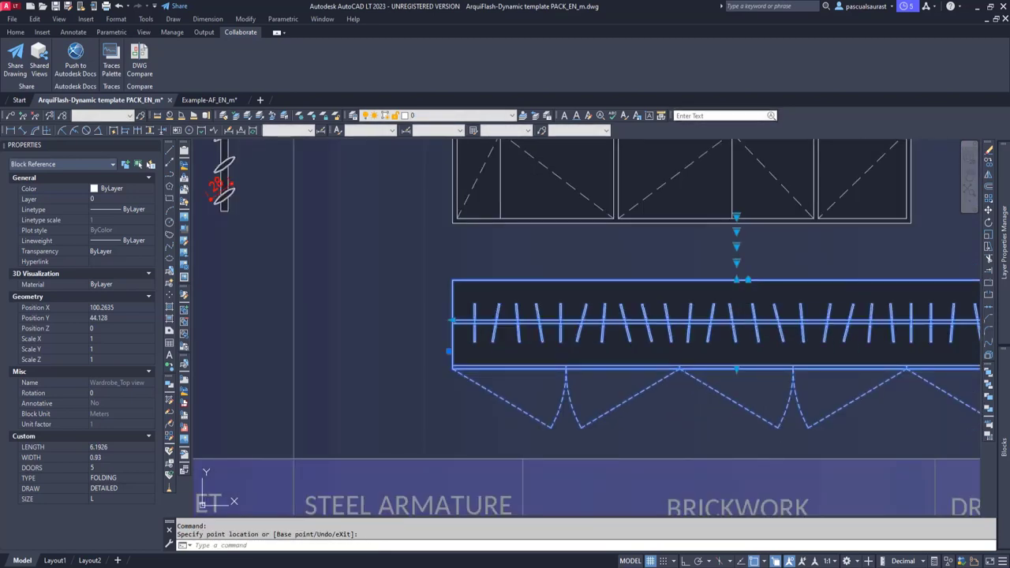
click(736, 264)
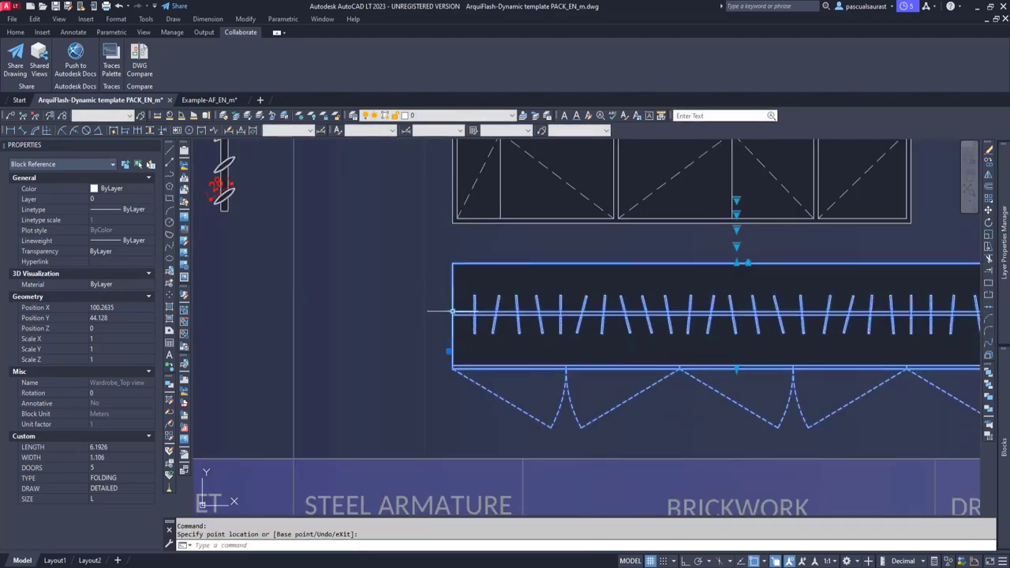
click(451, 308)
click(416, 310)
Set the top-view wardrobe's number of doors to 6.
middle_drag(605, 350, 491, 338)
click(137, 468)
click(124, 526)
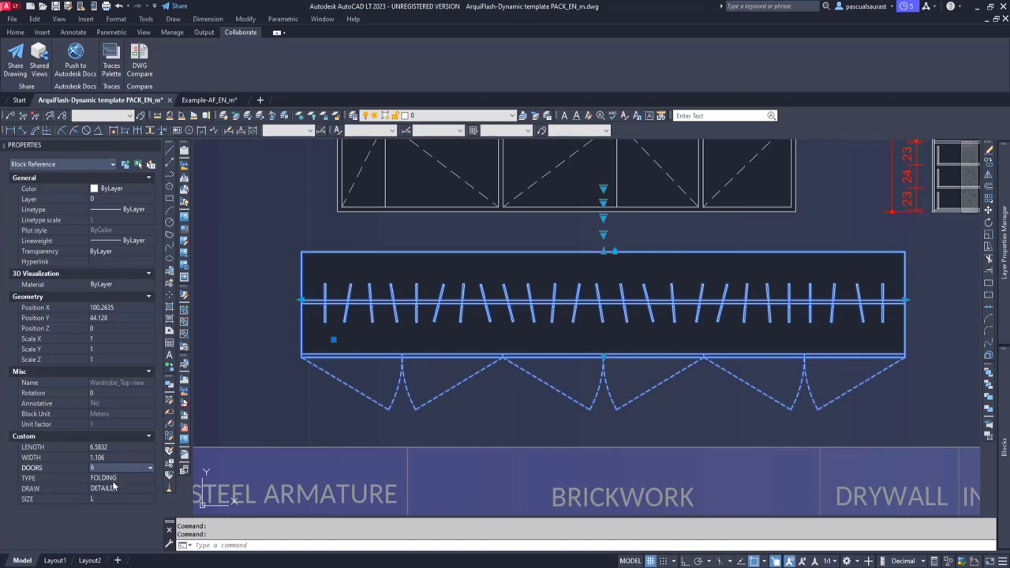
Set the top-view wardrobe's drawing style to SIMPLIFIED and its size to M.
click(118, 488)
click(126, 487)
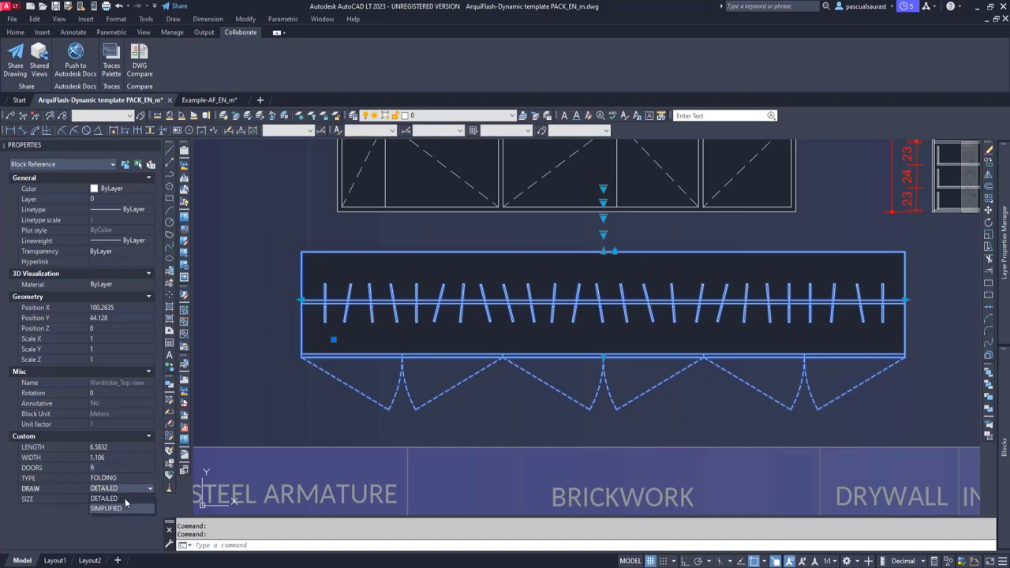
click(122, 510)
click(123, 499)
click(126, 498)
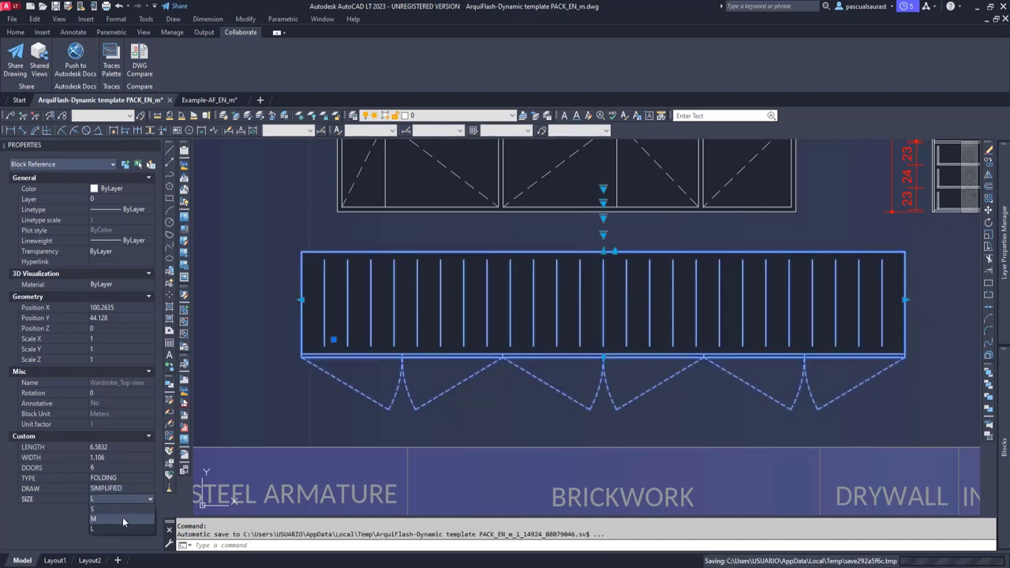
click(122, 518)
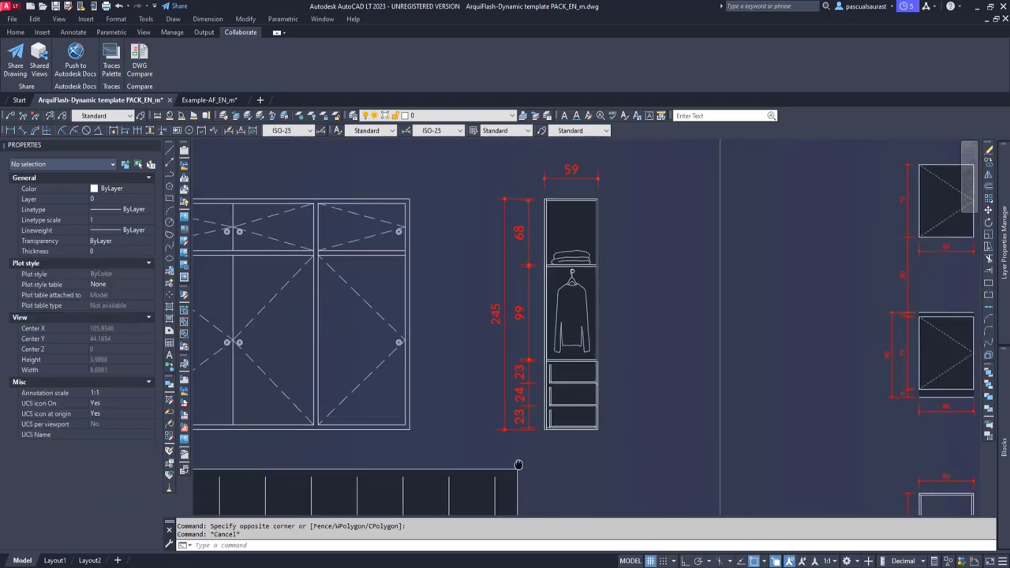
Deselect the top view and select the wardrobe section block beside the front view.
key(Escape)
scroll(623, 312, up, 3)
scroll(615, 314, down, 3)
click(601, 295)
click(580, 307)
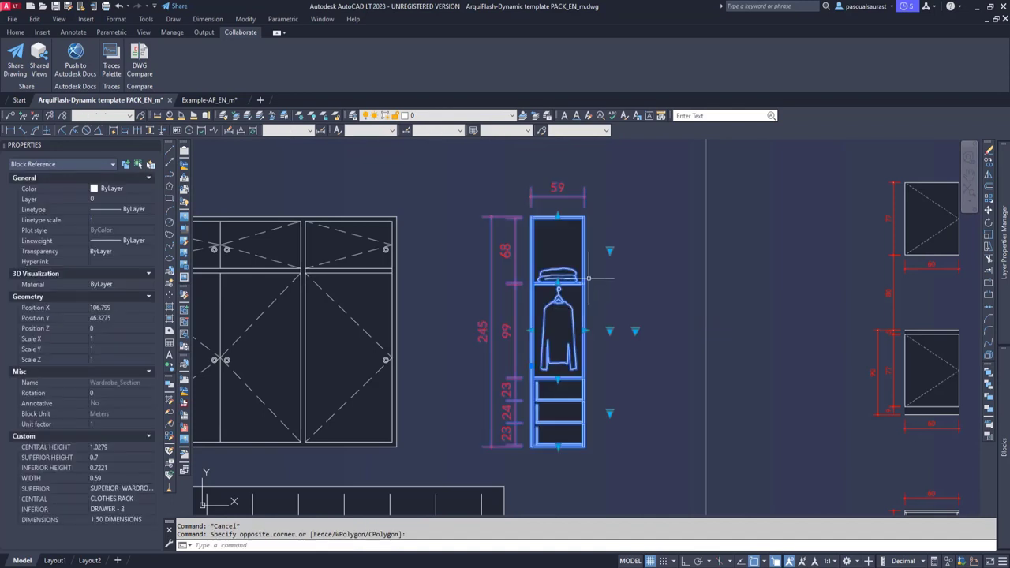
Switch the wardrobe section to NO SUPERIOR WARDROBE and back to SUPERIOR WARDROBE.
click(610, 249)
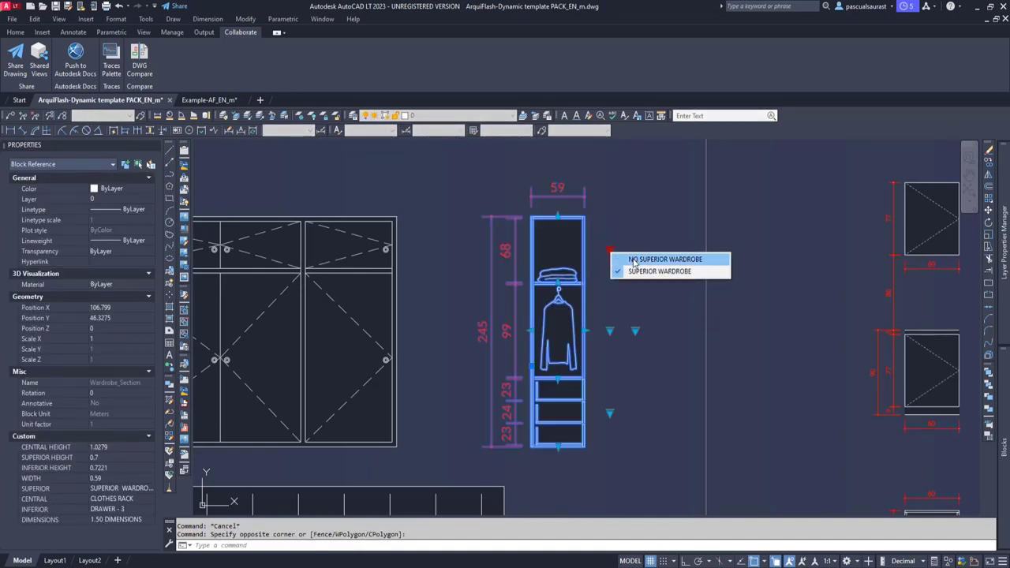
click(634, 260)
click(611, 252)
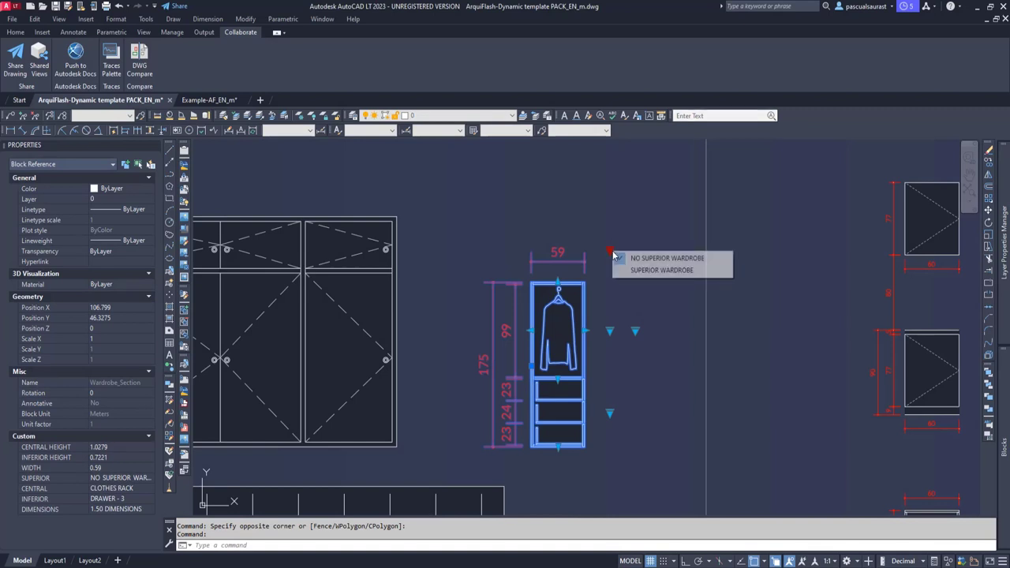
click(639, 270)
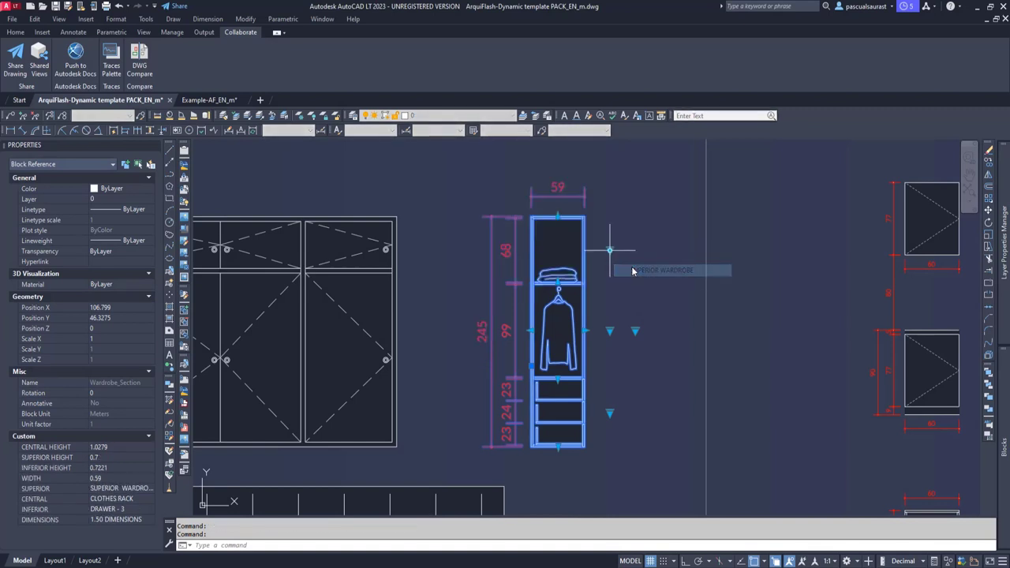
Set the wardrobe section's inferior part to NOTHING and its central part to SHLEFS - 2.
click(609, 412)
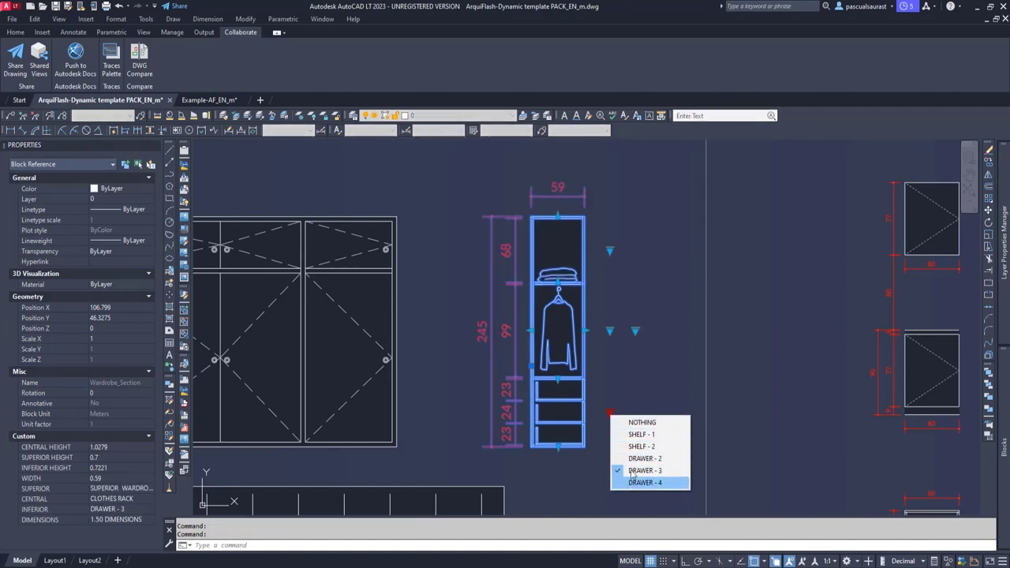
click(608, 384)
click(614, 383)
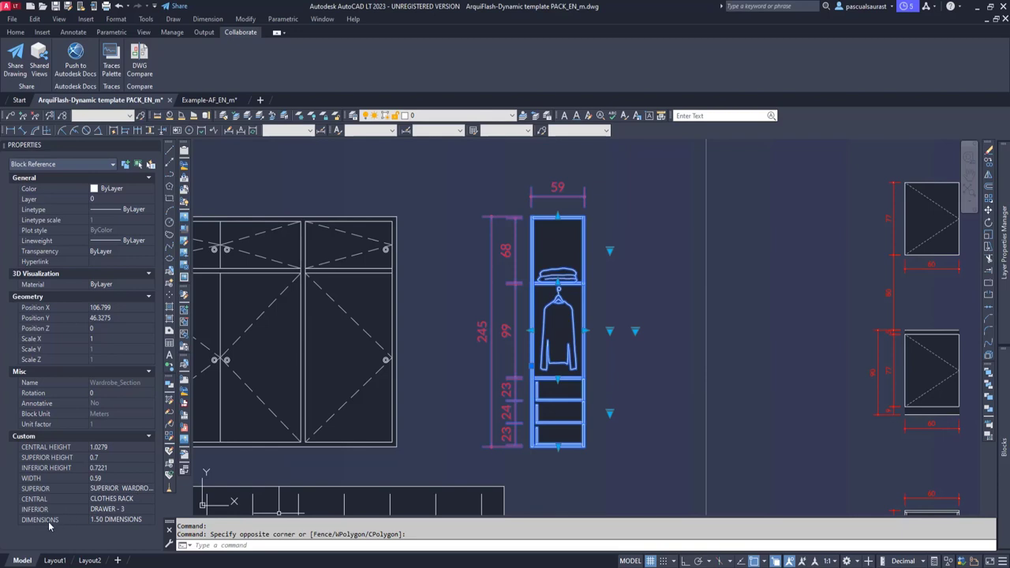
click(131, 512)
click(142, 511)
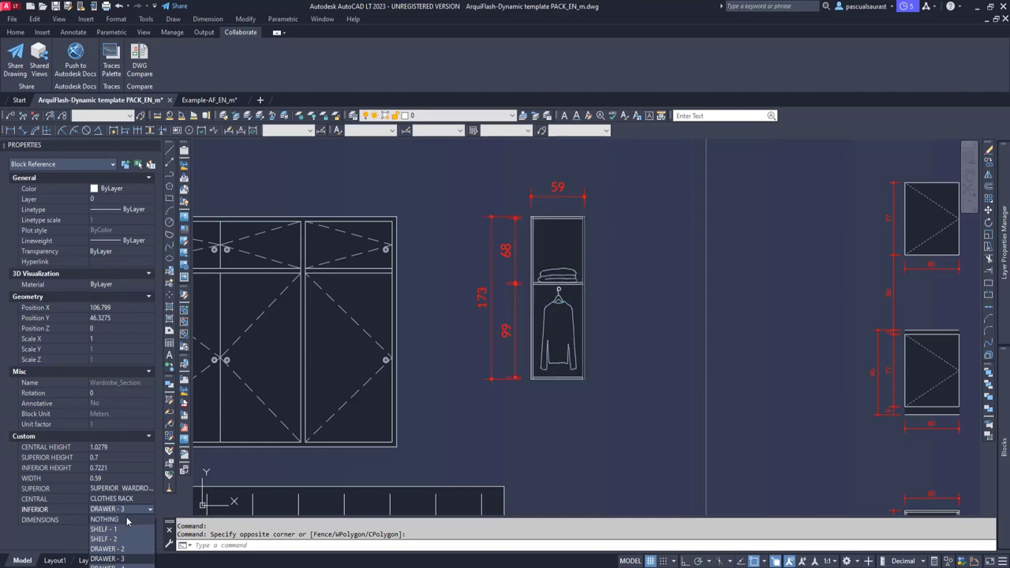
click(126, 519)
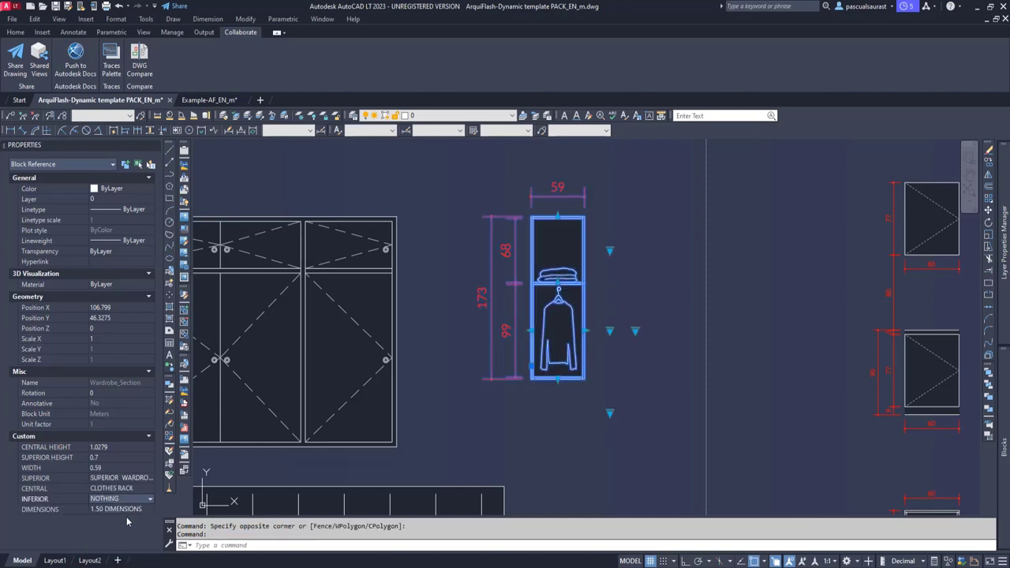
click(609, 331)
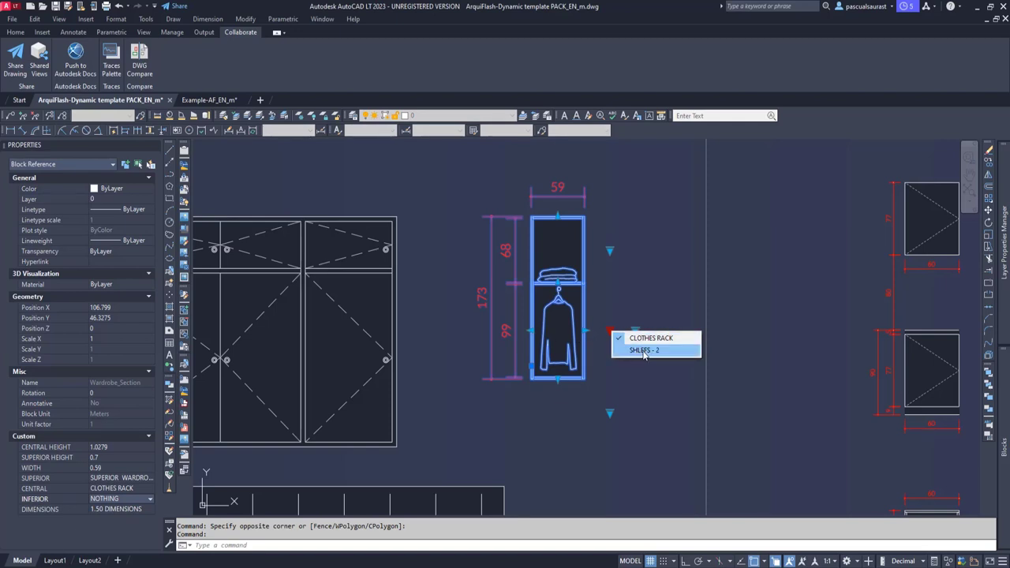
click(644, 351)
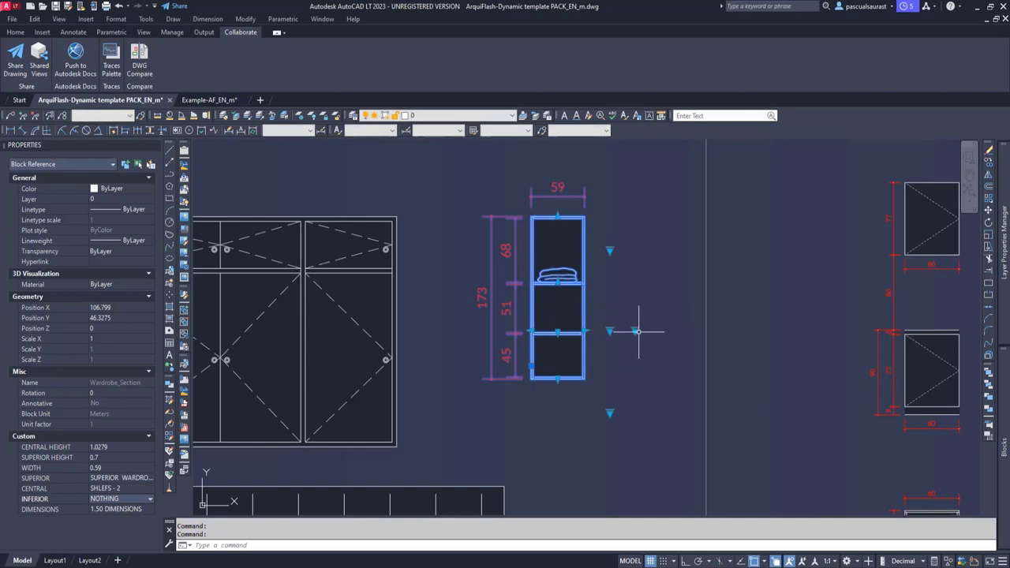
Raise the wardrobe section's lower shelf to leave about 31 cm below the upper one, and set its dimensions to NO DIMENSIONS.
click(558, 331)
click(558, 314)
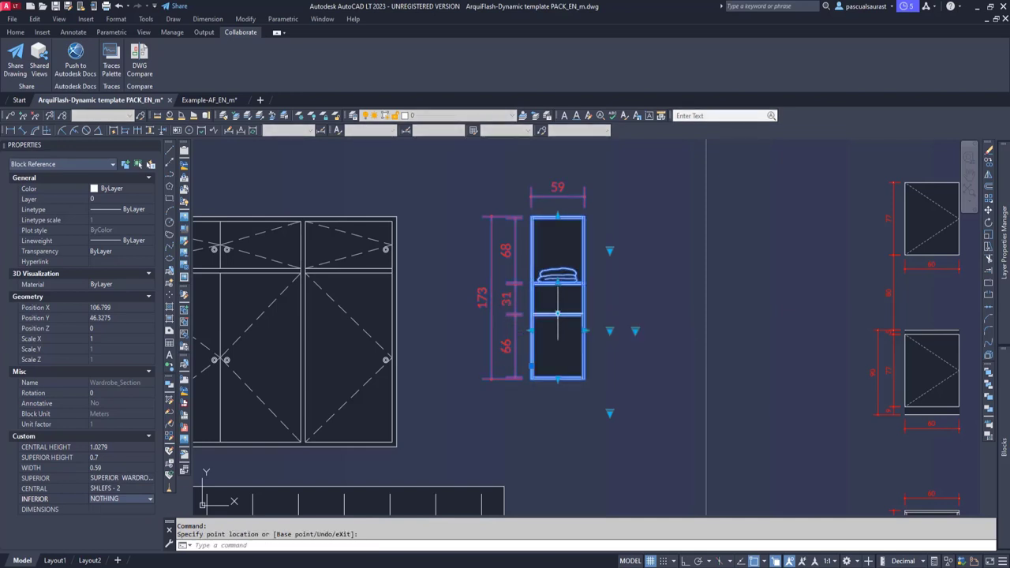
click(636, 332)
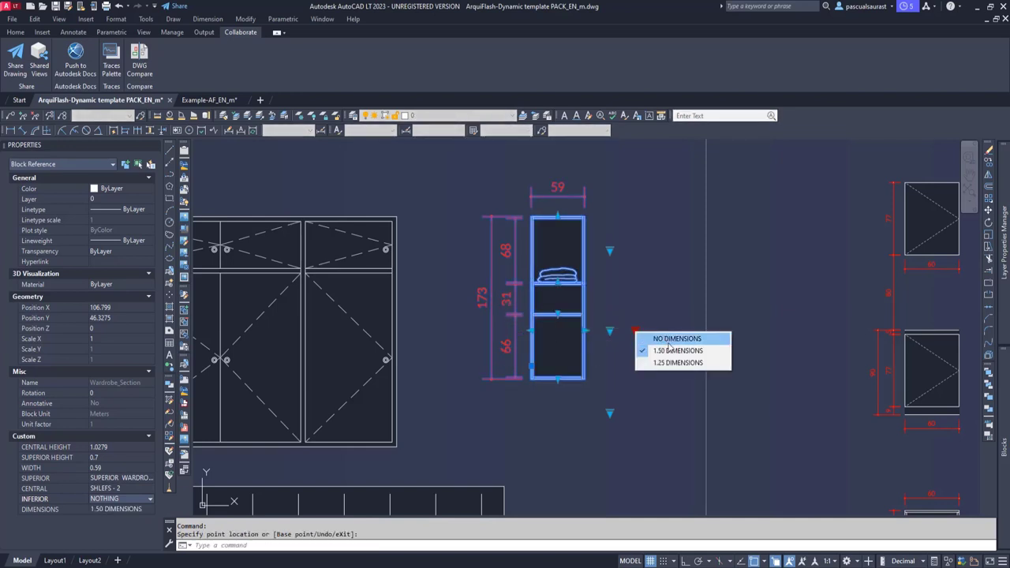
click(668, 339)
middle_drag(669, 335, 610, 356)
key(Escape)
scroll(584, 384, down, 2)
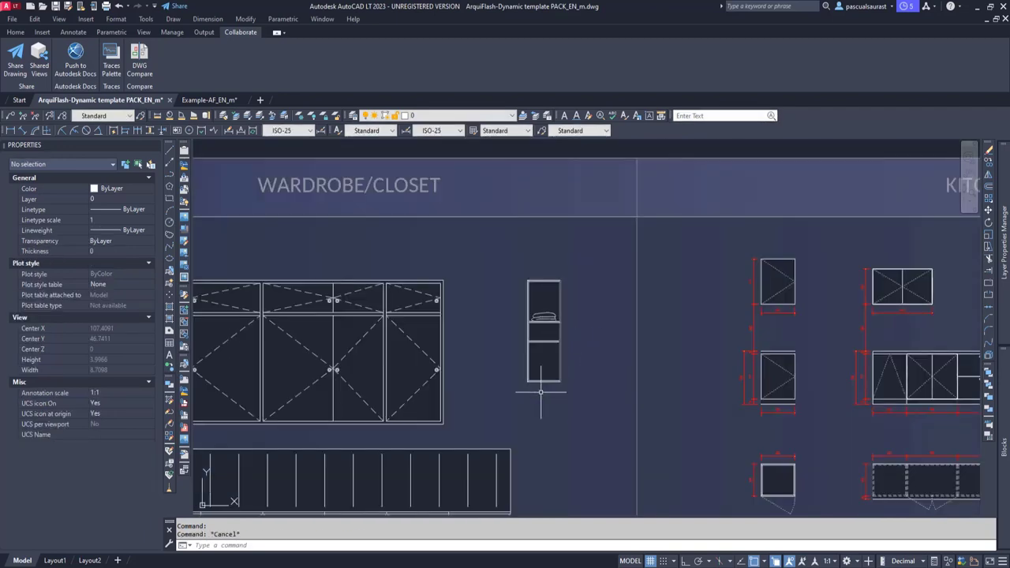
Go to the KITCHEN group and select the three single kitchen unit blocks together.
middle_drag(504, 407, 729, 327)
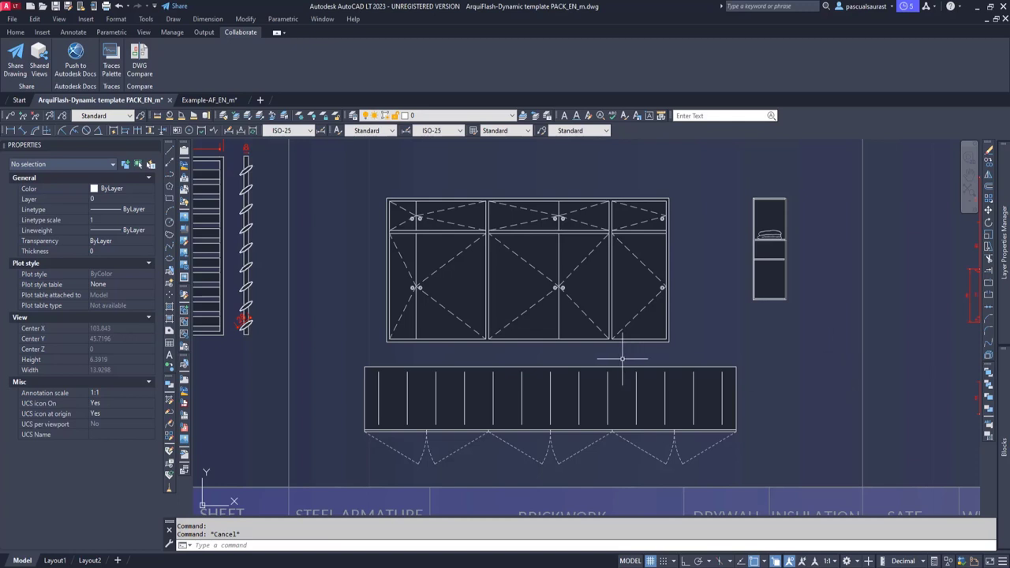
scroll(631, 355, down, 4)
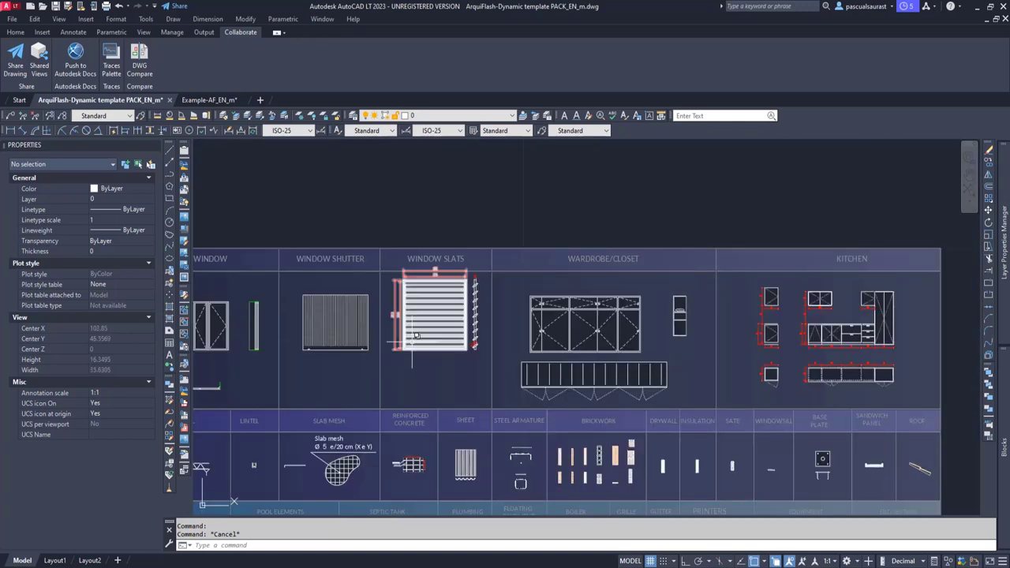
middle_drag(790, 345, 613, 363)
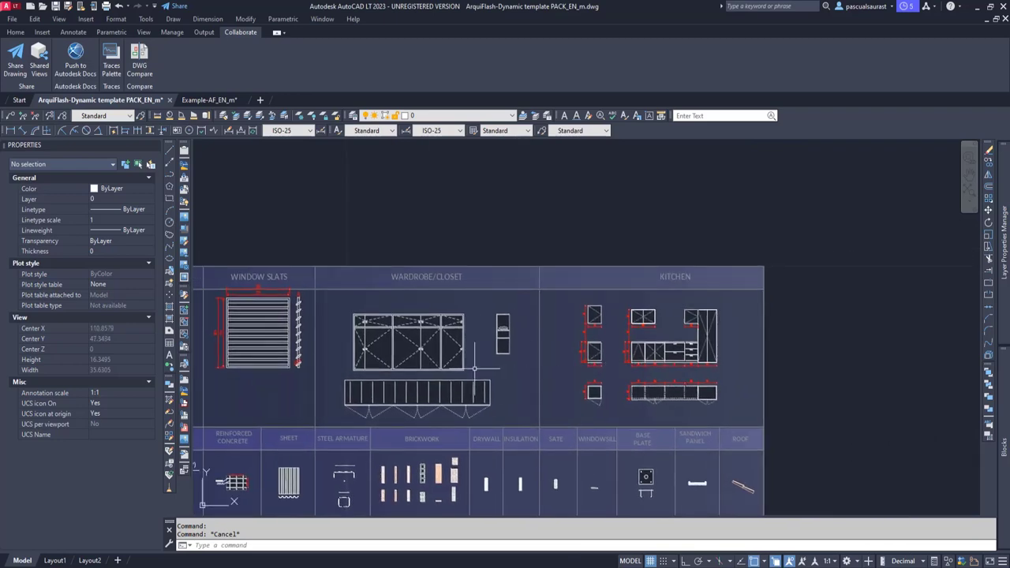
scroll(487, 368, up, 4)
click(397, 450)
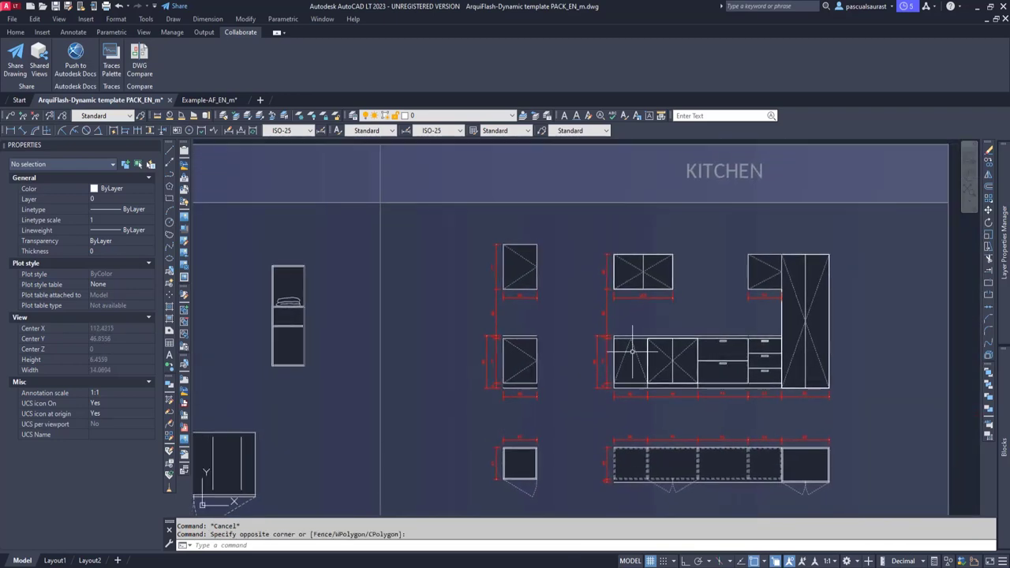
scroll(632, 353, down, 3)
scroll(591, 356, up, 4)
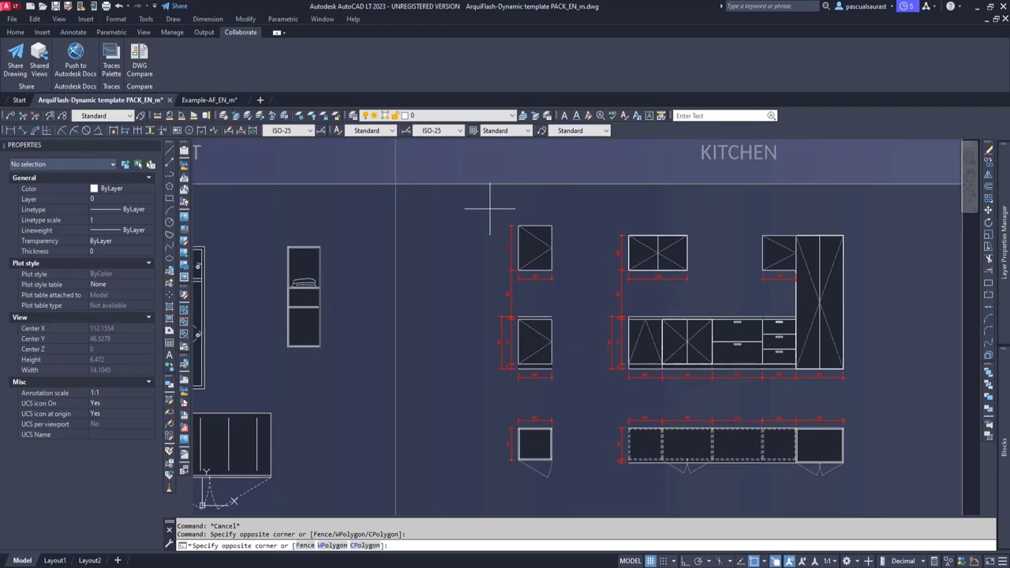
click(674, 509)
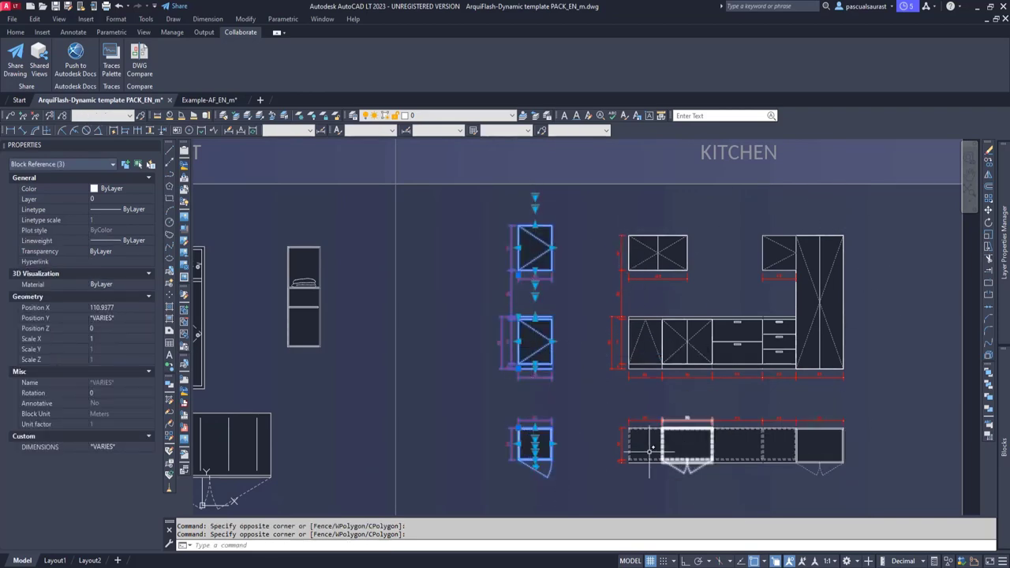
Select the single kitchen unit's top view, front view and superior unit in turn to examine their custom properties.
scroll(582, 407, up, 2)
key(Escape)
click(583, 406)
click(547, 412)
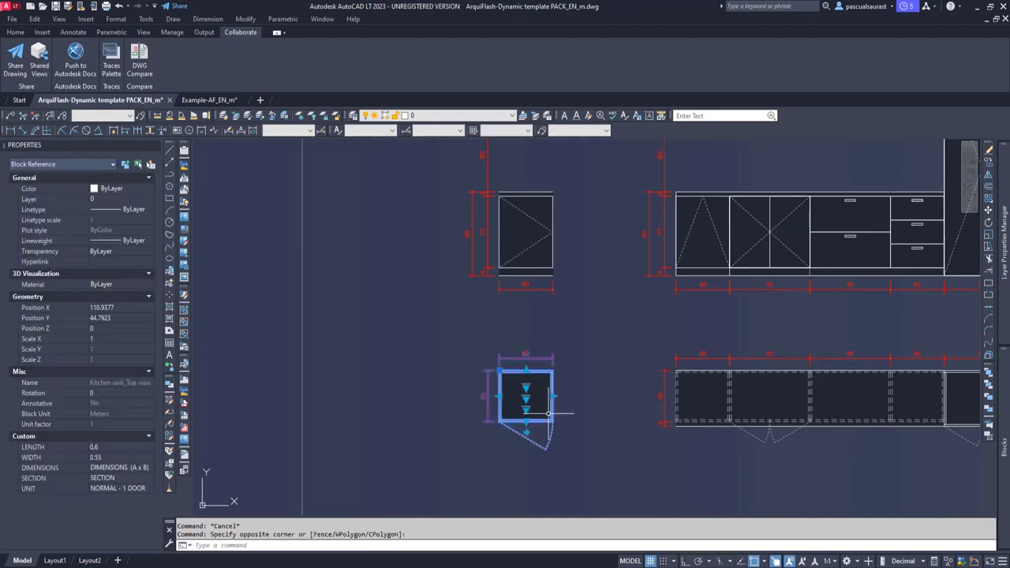
middle_drag(581, 275, 563, 344)
key(Escape)
click(574, 290)
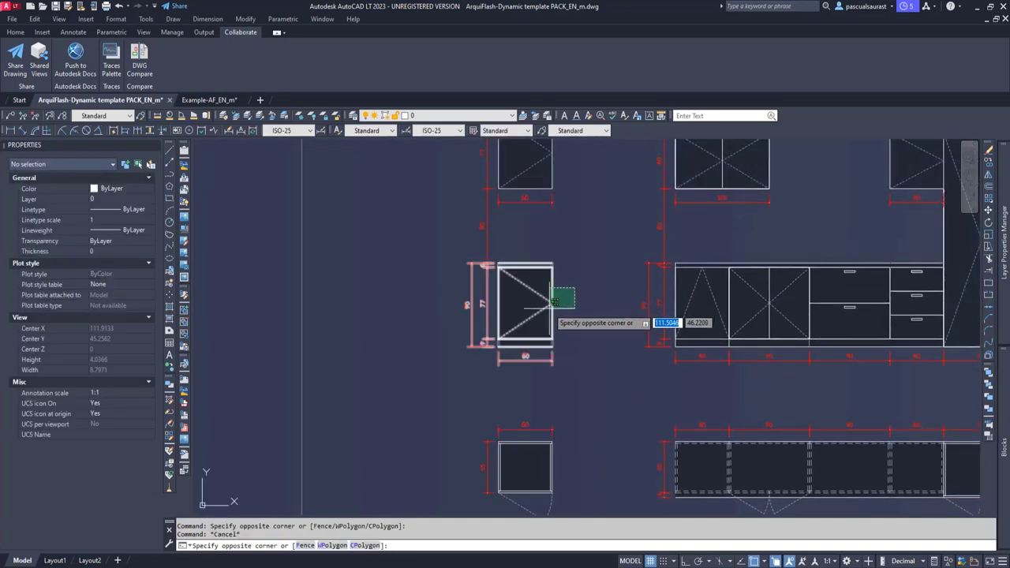
click(550, 301)
middle_drag(582, 245, 586, 354)
key(Escape)
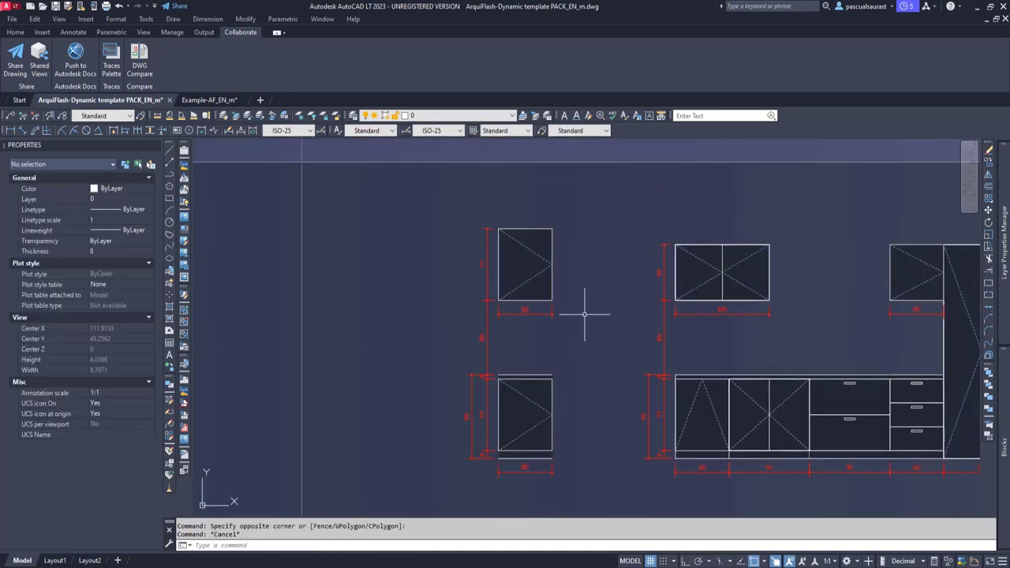
click(584, 314)
click(546, 266)
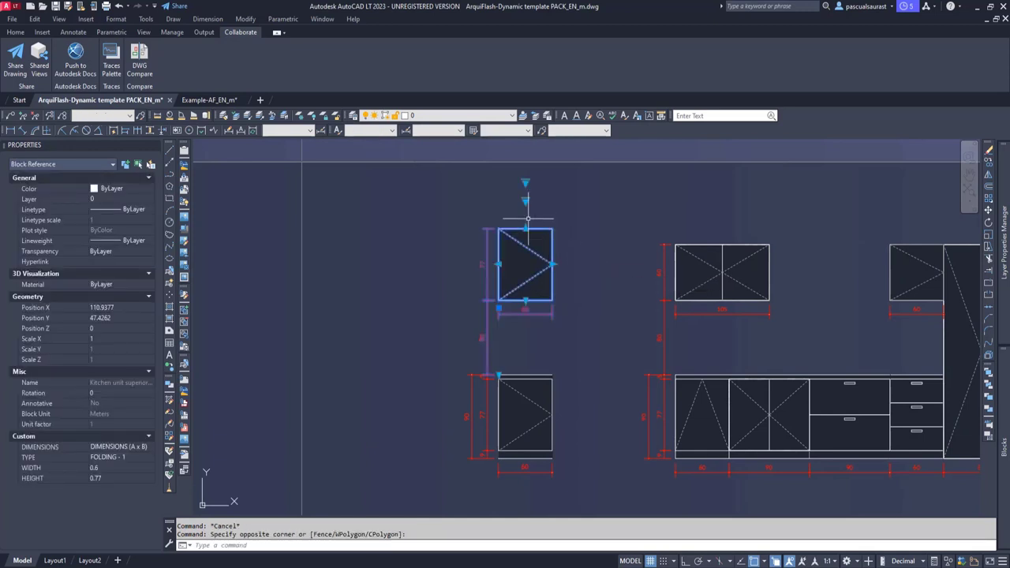
key(Escape)
Select the single top-view kitchen unit and preview its unit types, keeping NORMAL - 1 DOOR.
middle_drag(584, 490, 576, 230)
click(562, 278)
click(527, 320)
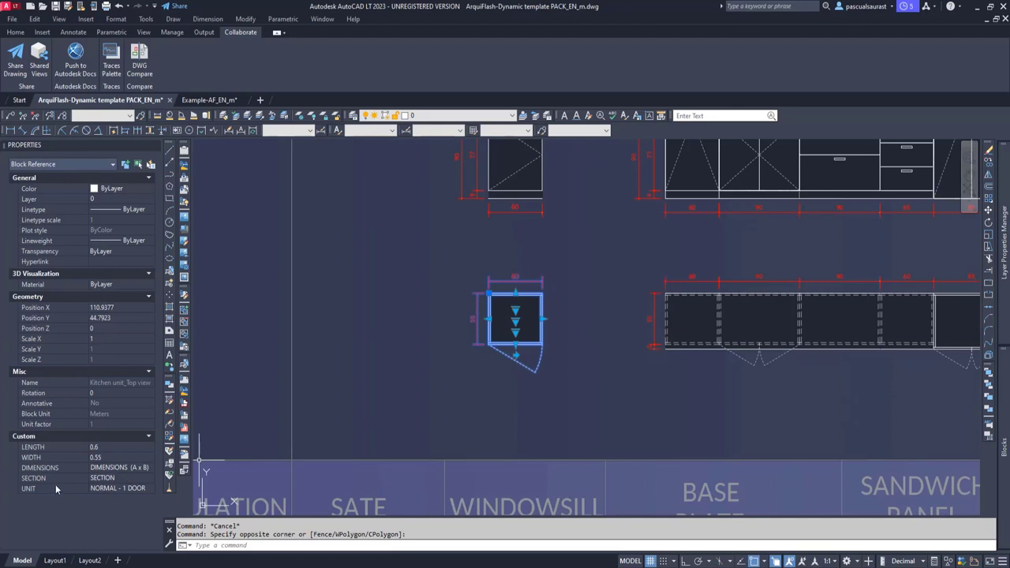
click(131, 490)
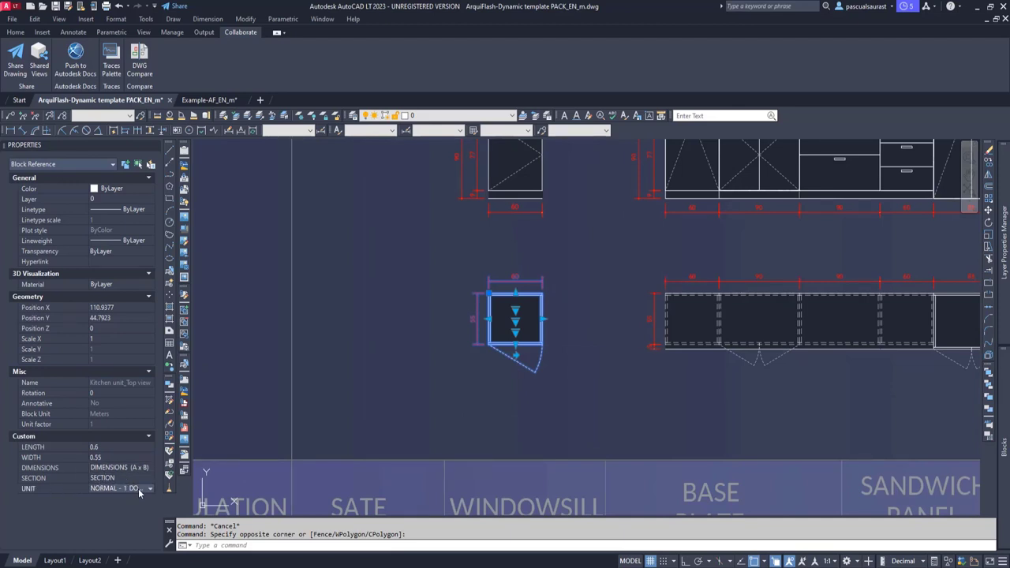
click(142, 489)
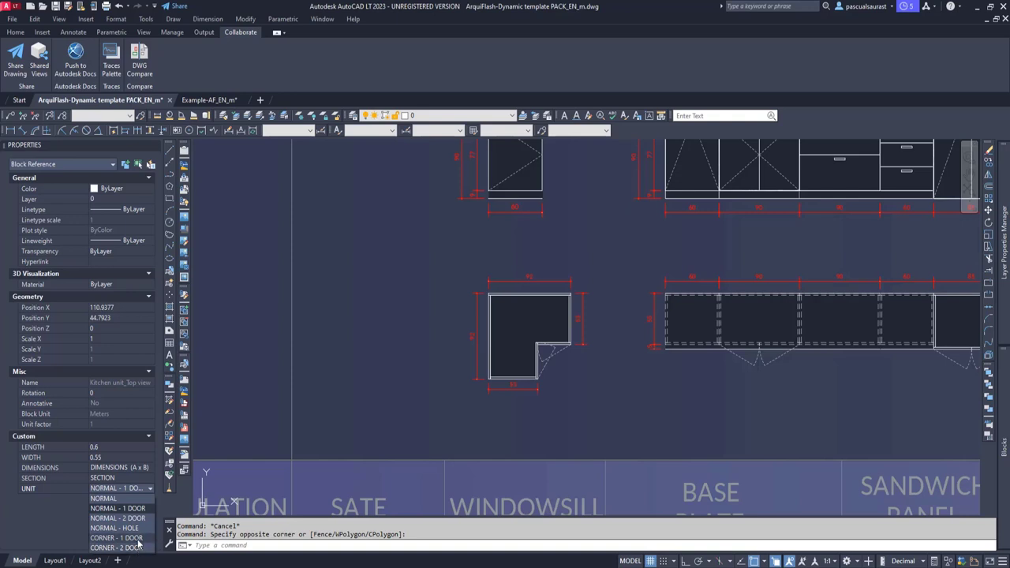
click(138, 509)
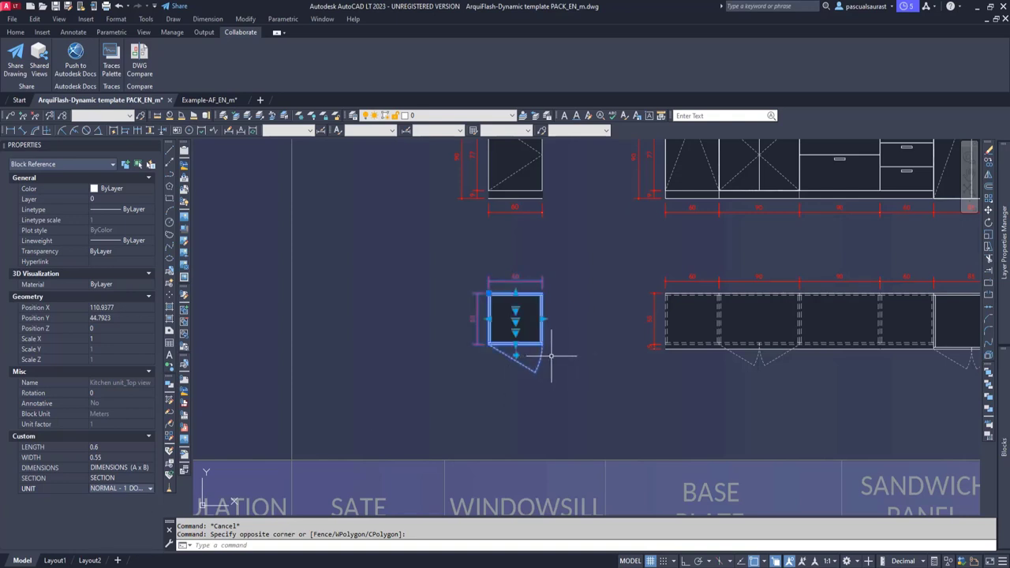
Flip the top-view kitchen unit's door and stretch the unit to about 0.86 m long and 0.8 m wide.
click(515, 355)
click(515, 355)
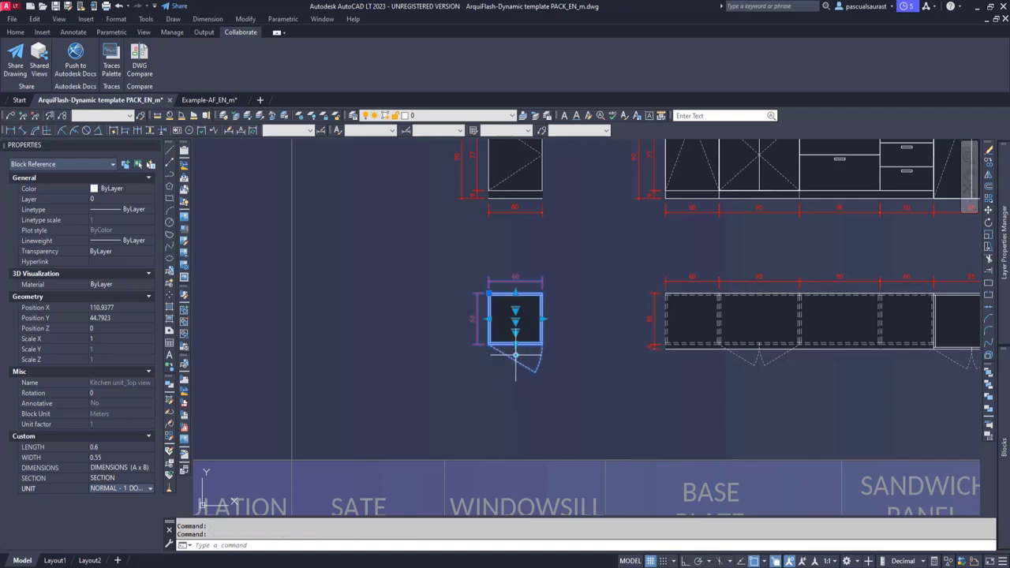
click(542, 319)
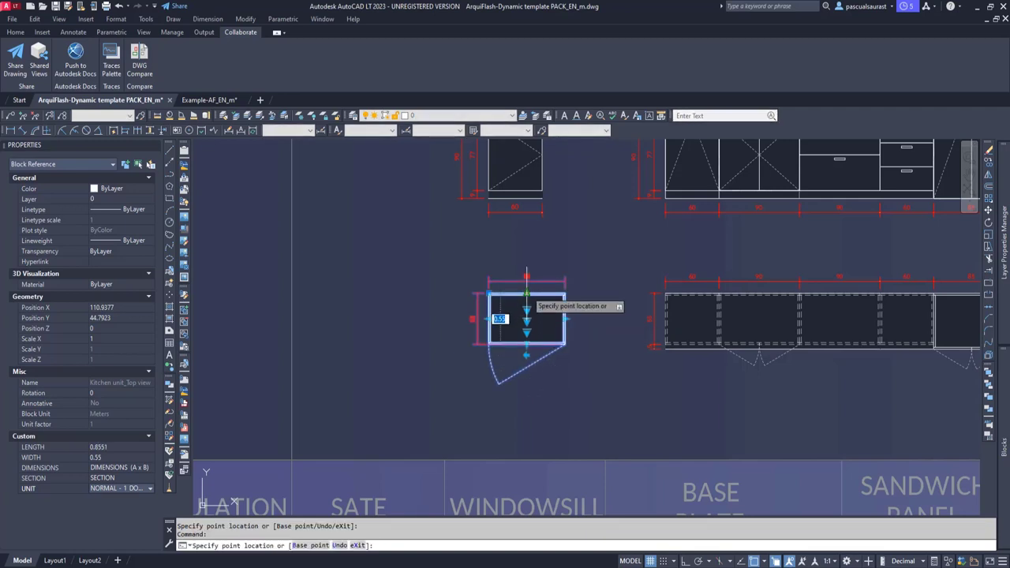
Try the PROJECTION display on the single top-view kitchen unit and choose DIMENSIONS (A x B) for its dimensions.
click(137, 478)
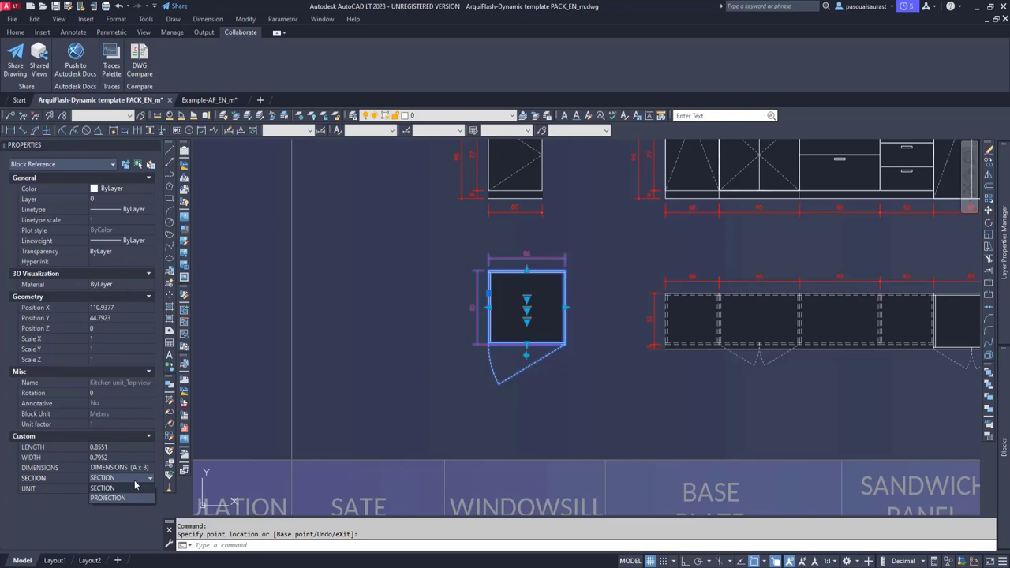
click(129, 498)
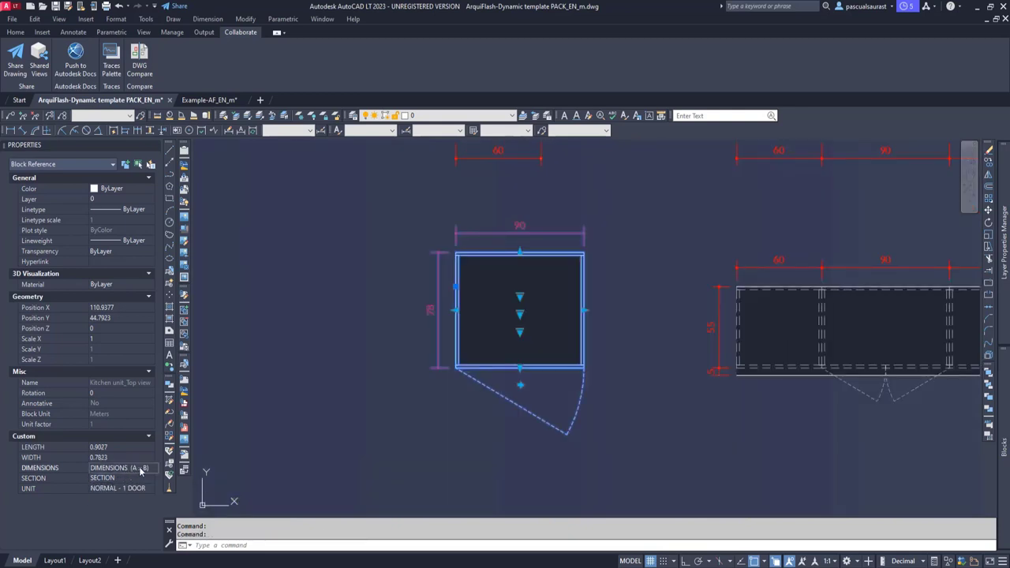
click(140, 469)
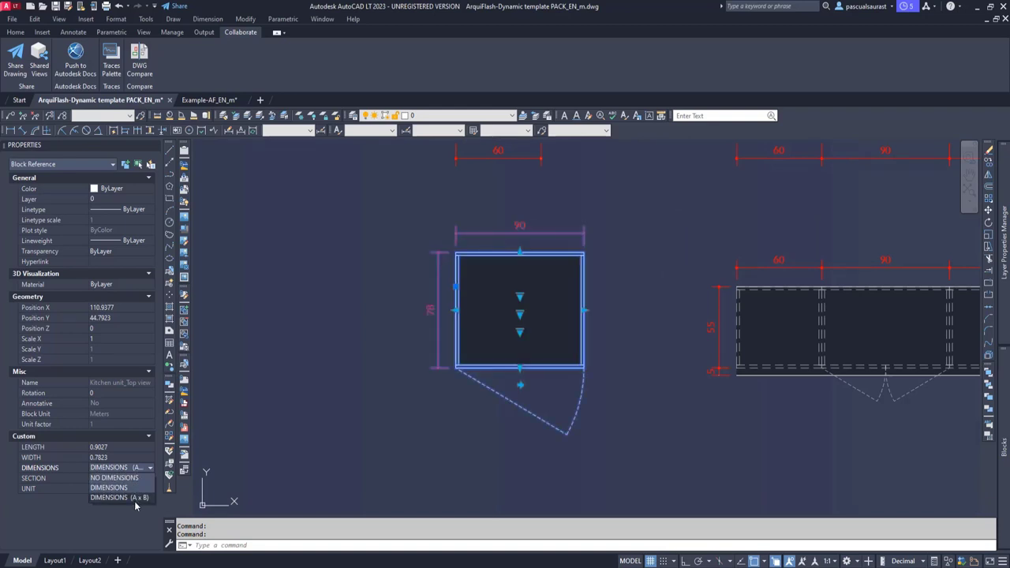
click(135, 505)
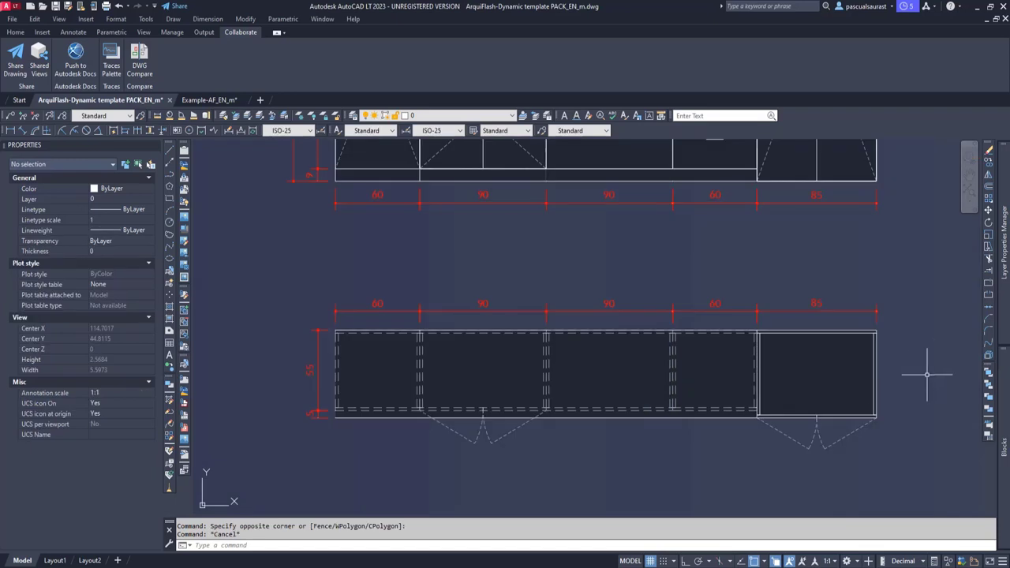
Select the row of five top-view kitchen units and switch their dimensions to NO DIMENSIONS, ending on DIMENSIONS.
click(934, 365)
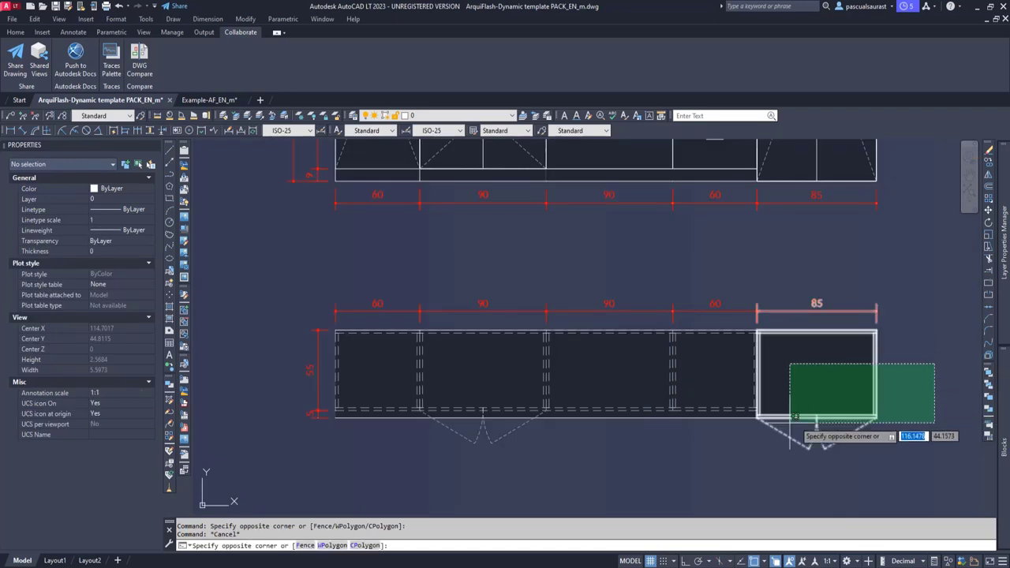
click(389, 469)
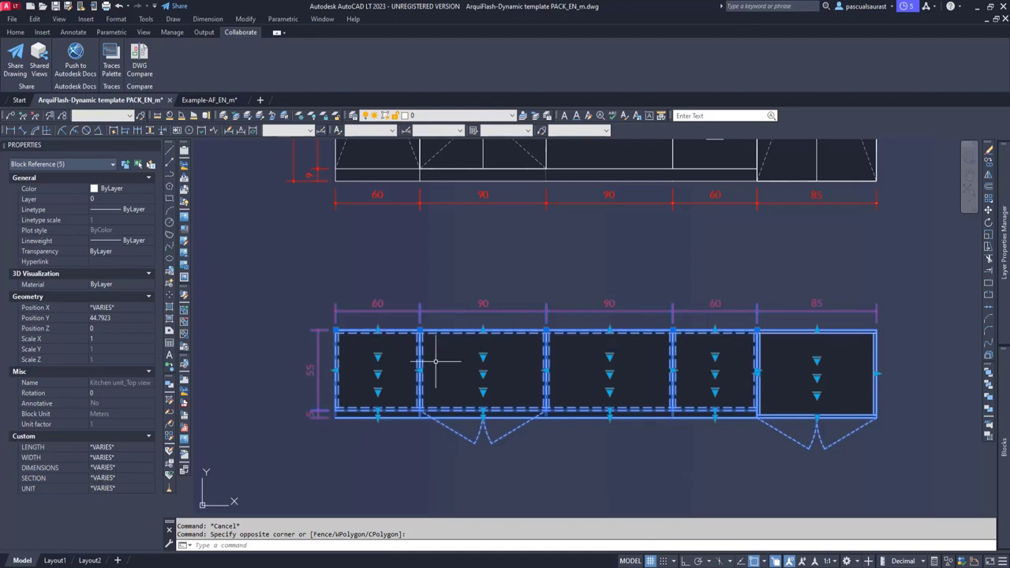
click(111, 470)
click(123, 471)
click(114, 477)
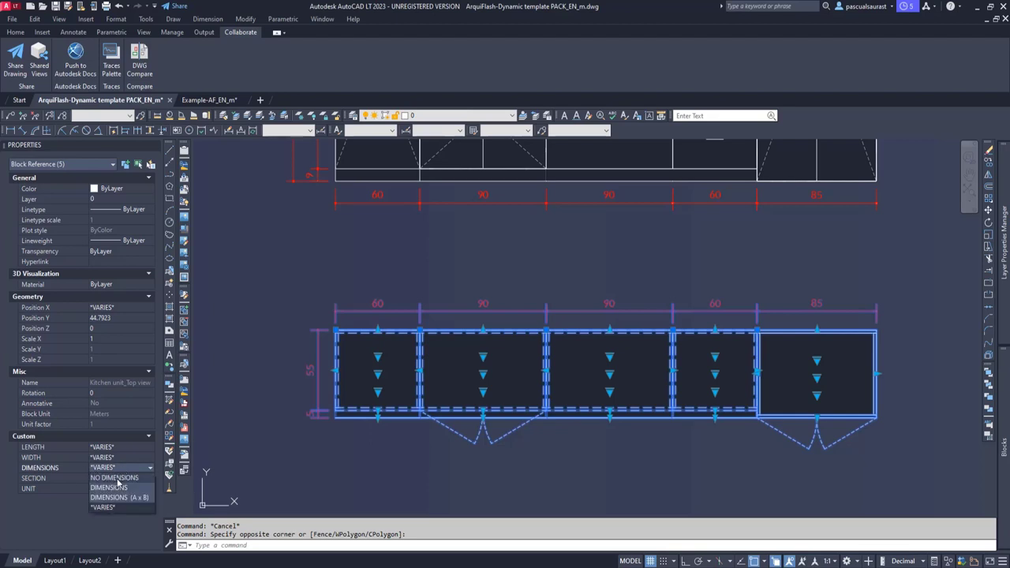
click(123, 471)
click(119, 487)
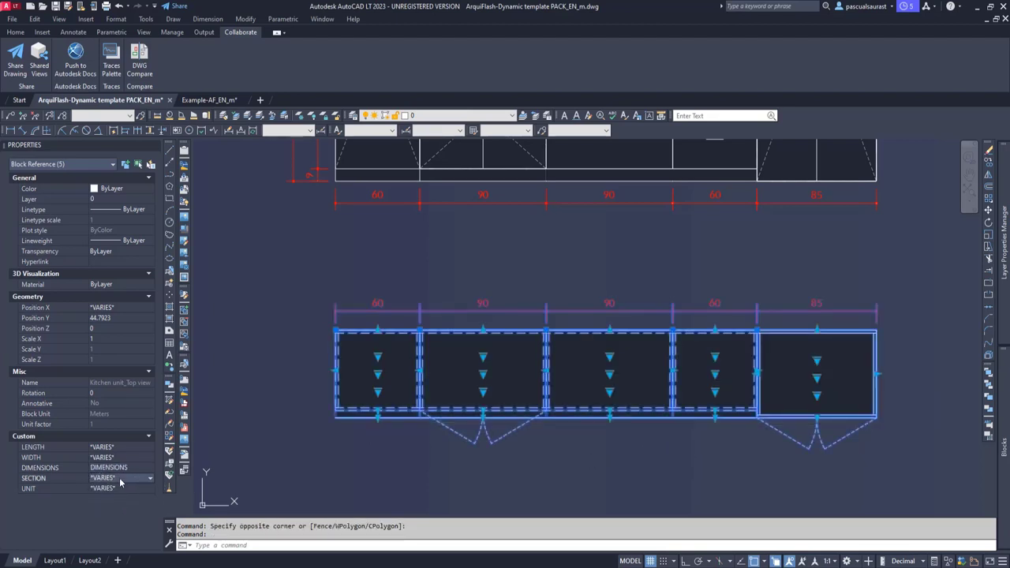
Set the section display of the five selected kitchen units to SECTION, and undo the last grip edit.
click(120, 480)
click(120, 494)
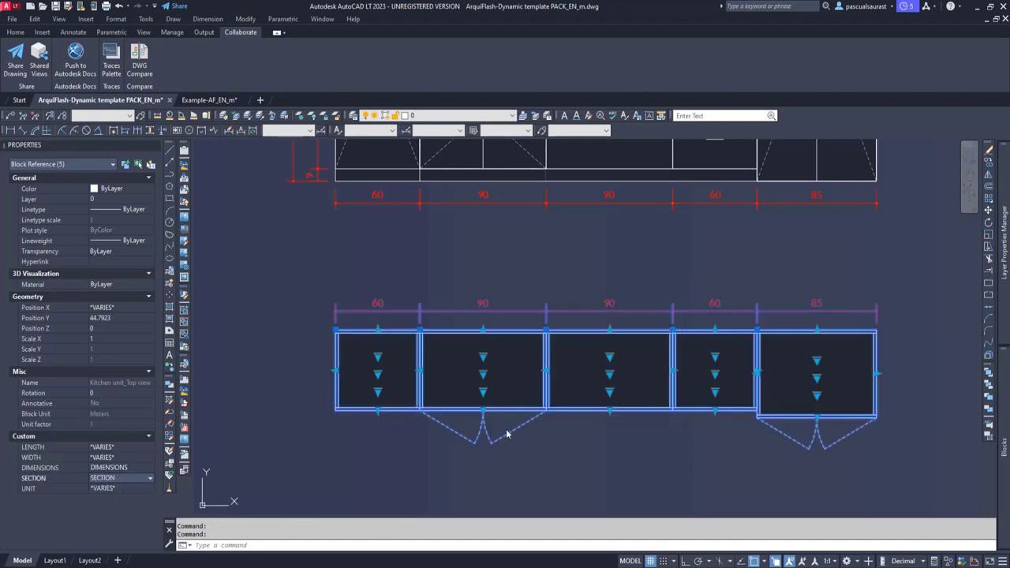
key(ctrl+z)
Try DIMENSIONS (A x B) on the 60 cm unit at the row's outer end and undo the last change.
click(351, 365)
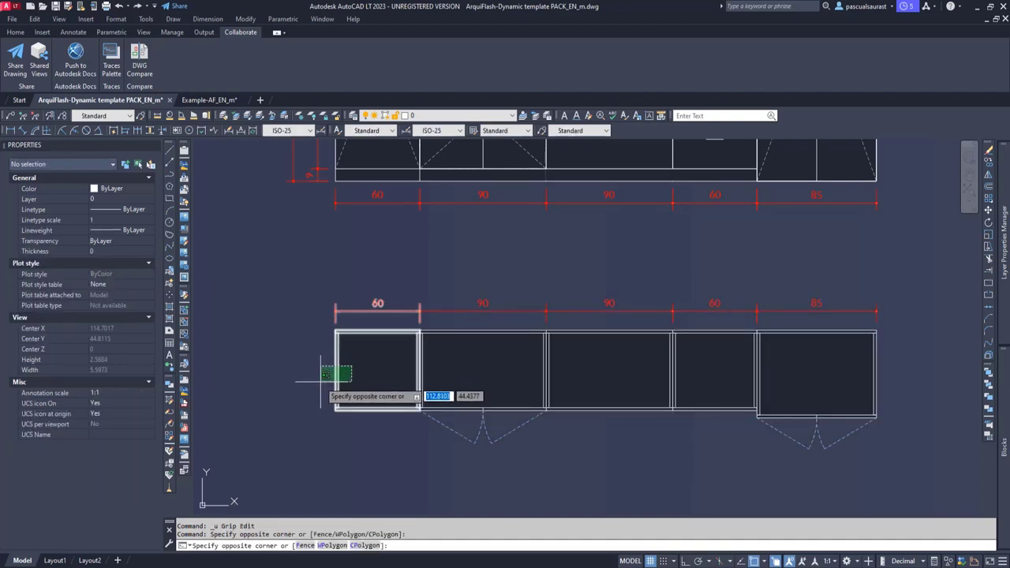
click(319, 383)
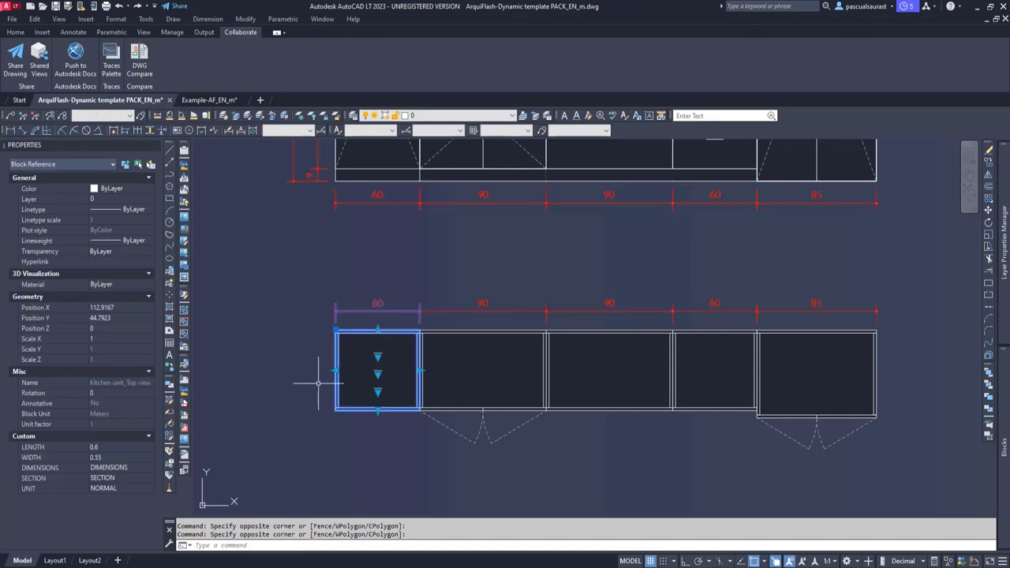
click(119, 468)
click(127, 497)
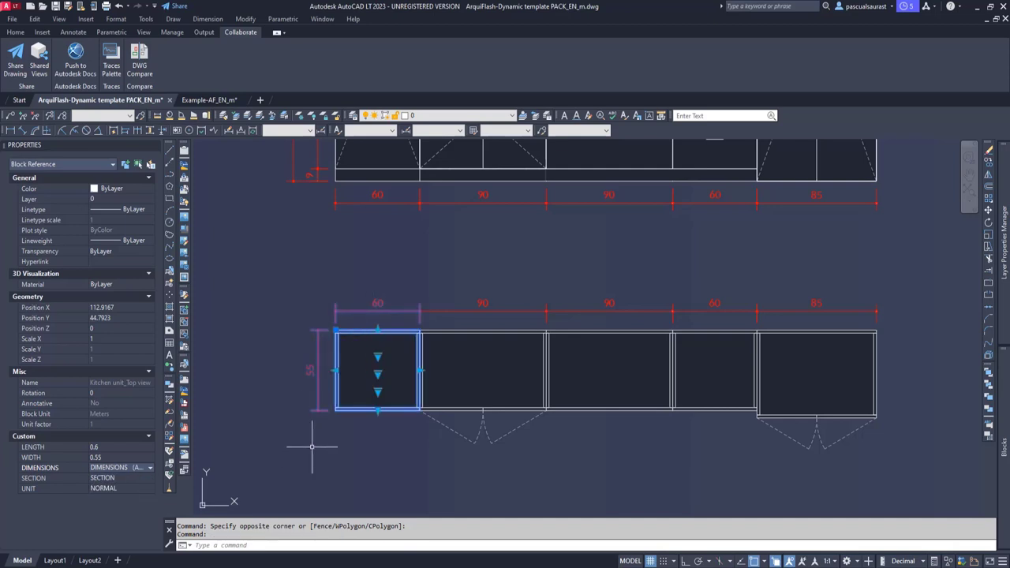
key(ctrl+z)
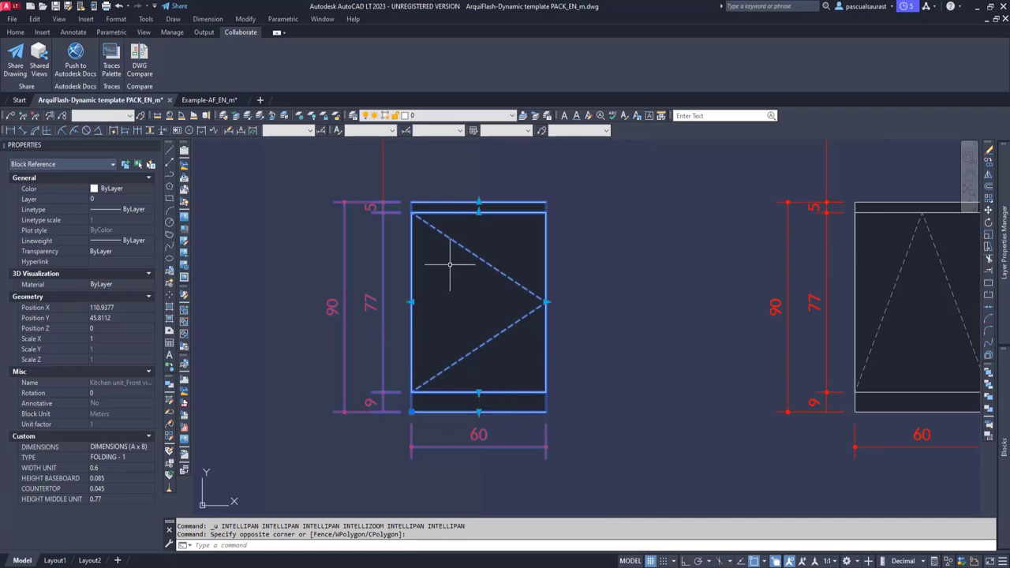
Set the type of the selected 60 cm front-view base kitchen unit to DRAWER - 2.
middle_drag(451, 255, 447, 363)
middle_drag(399, 408, 412, 279)
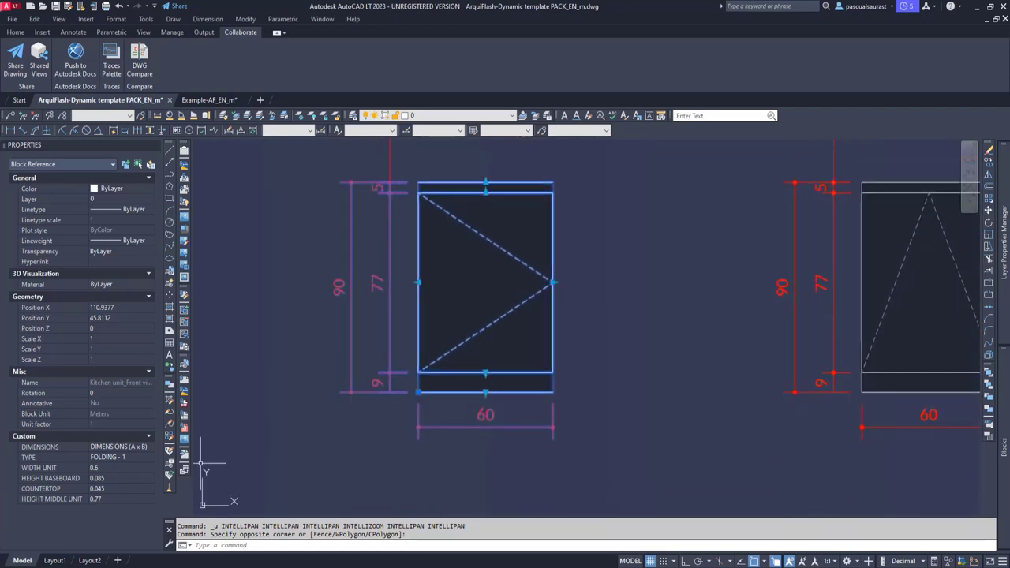
click(111, 459)
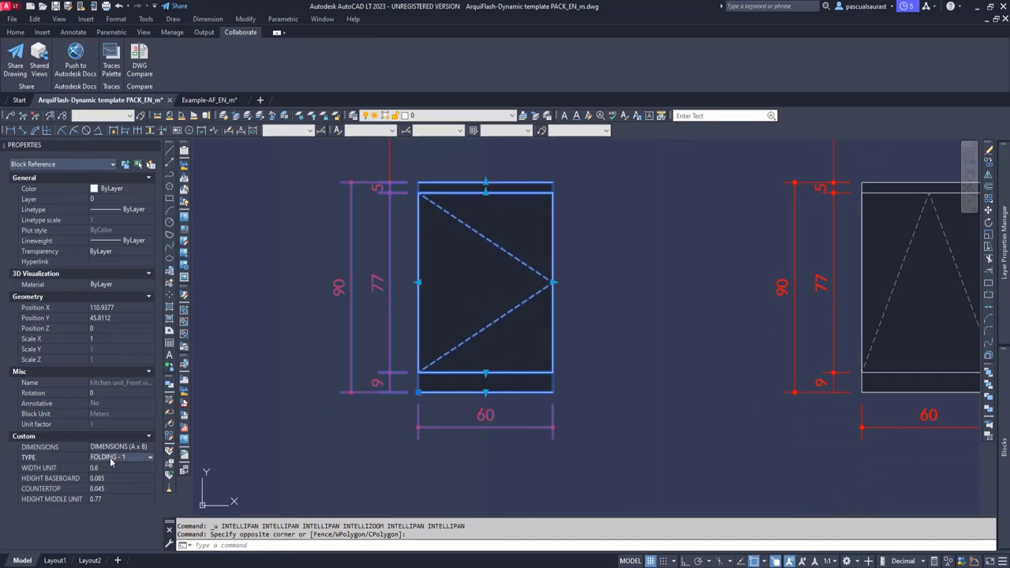
click(149, 457)
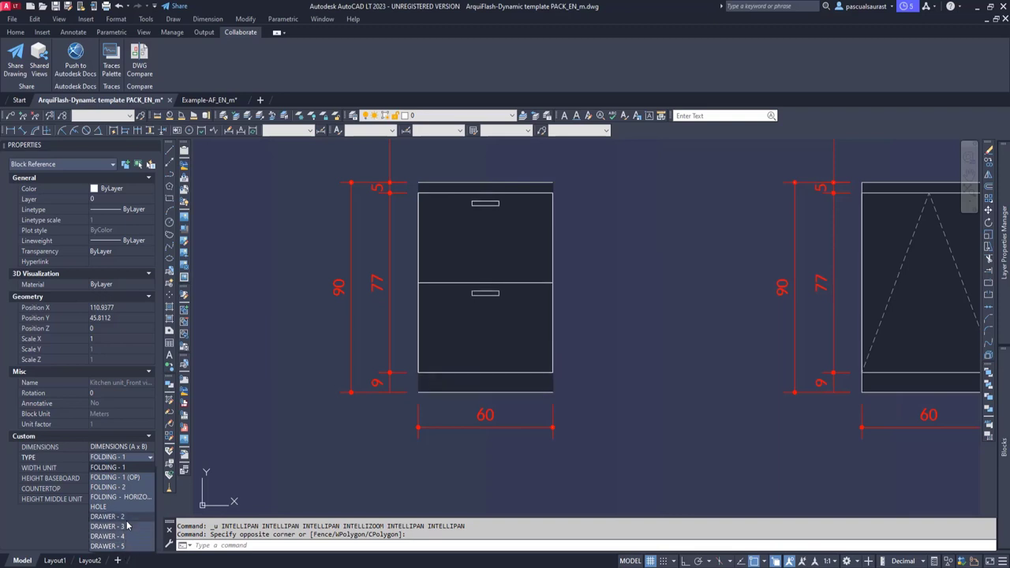
click(125, 516)
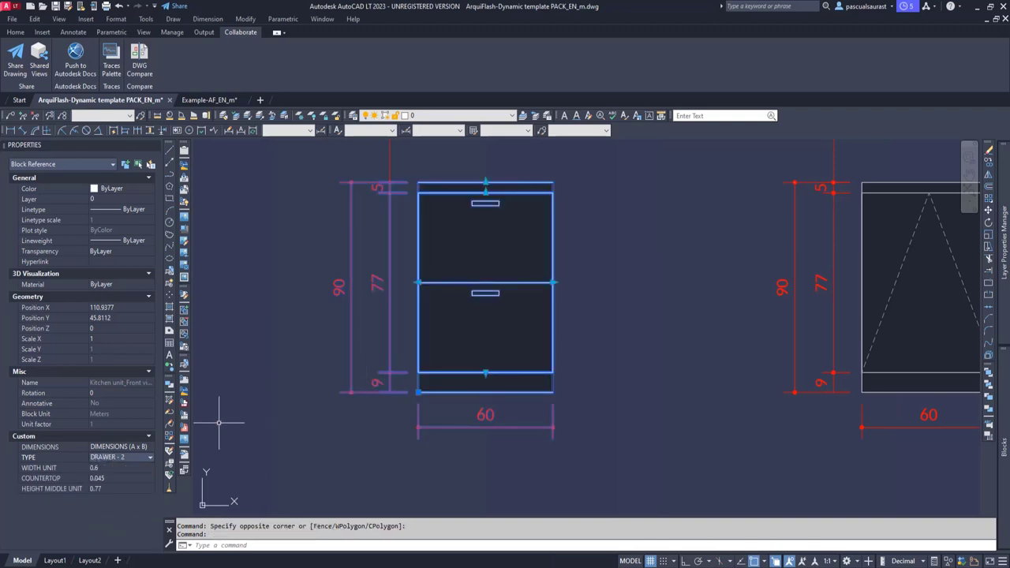
Set the front-view two-drawer kitchen unit's dimensions to NO DIMENSIONS and deselect it.
click(138, 447)
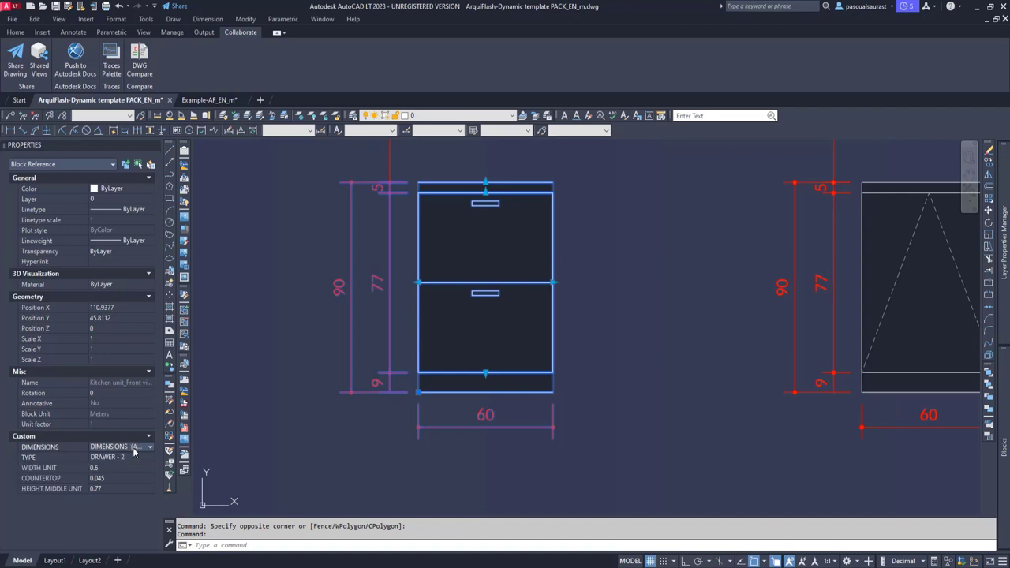
click(134, 448)
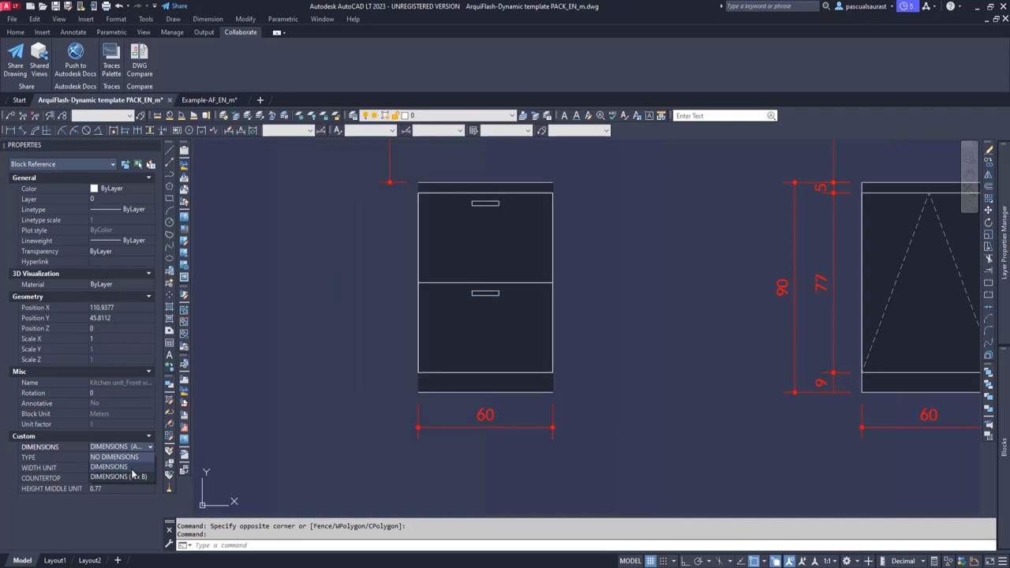
click(115, 457)
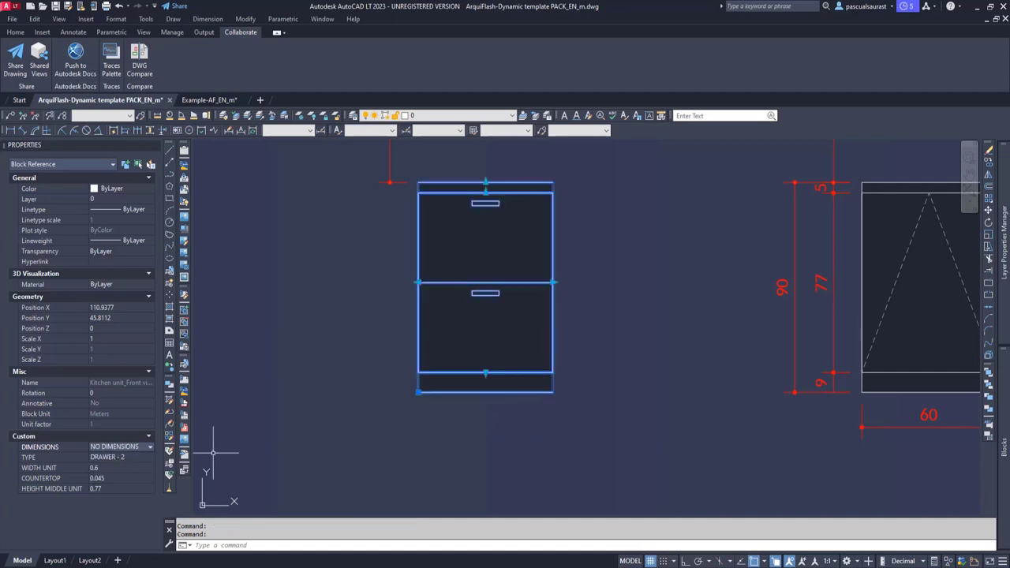
key(Escape)
click(478, 332)
click(442, 405)
key(Escape)
key(ctrl+z)
Select the single front-view wall kitchen unit, look through its type options and choose FOLDING - 1.
mouse_move(495, 340)
middle_down()
mouse_move(408, 361)
mouse_move(361, 388)
middle_up()
scroll(365, 383, down, 4)
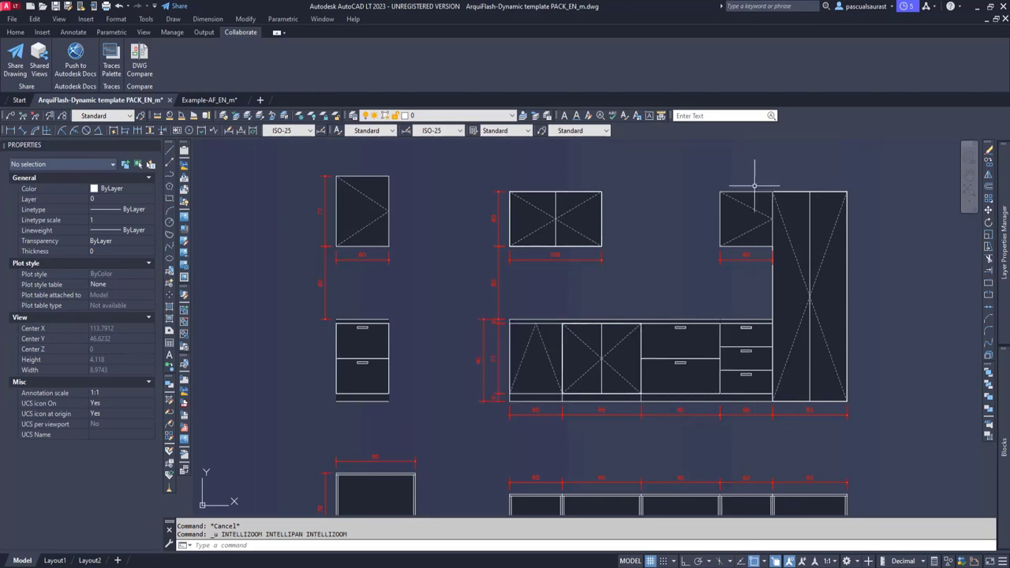
scroll(332, 170, up, 2)
middle_drag(340, 217, 359, 295)
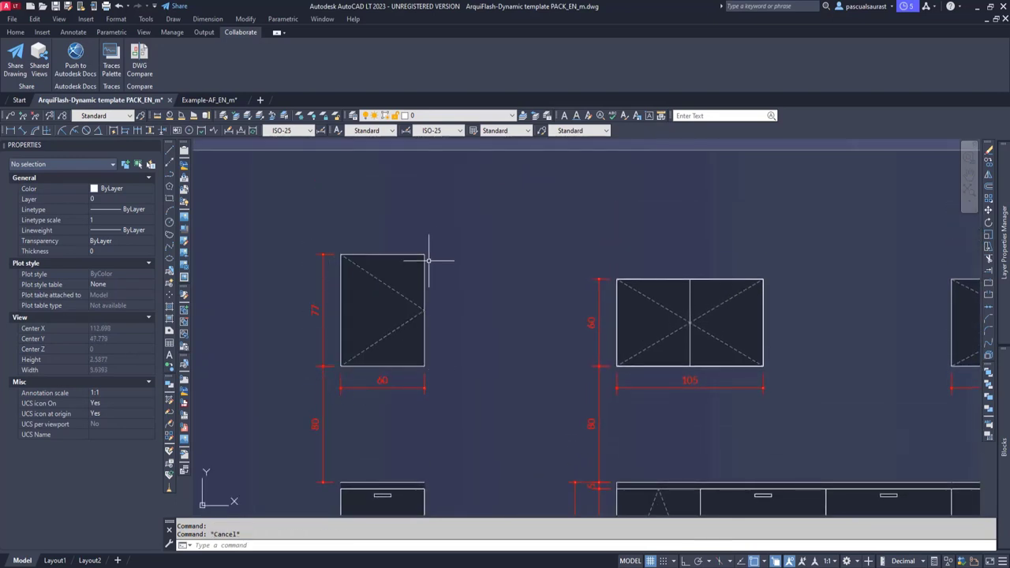
click(424, 260)
click(150, 457)
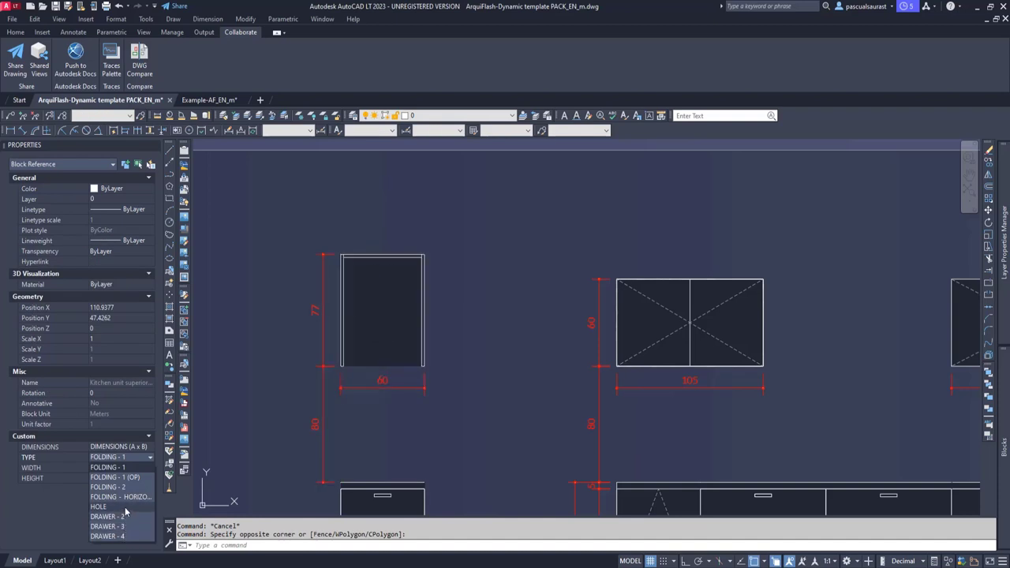
click(124, 467)
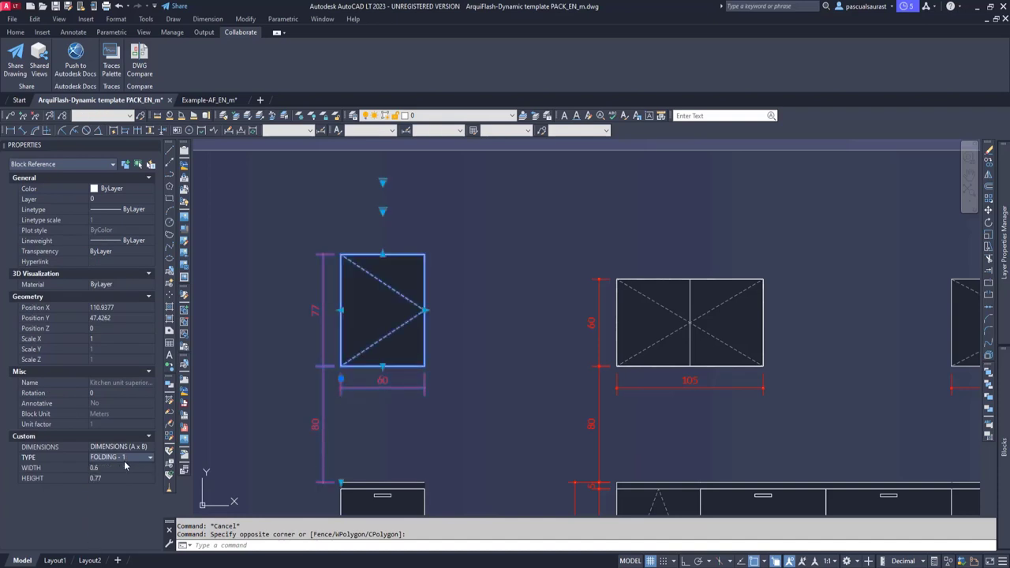
Choose DIMENSIONS (A x B) for the single wall unit's dimensions and undo the last change.
click(140, 447)
click(141, 447)
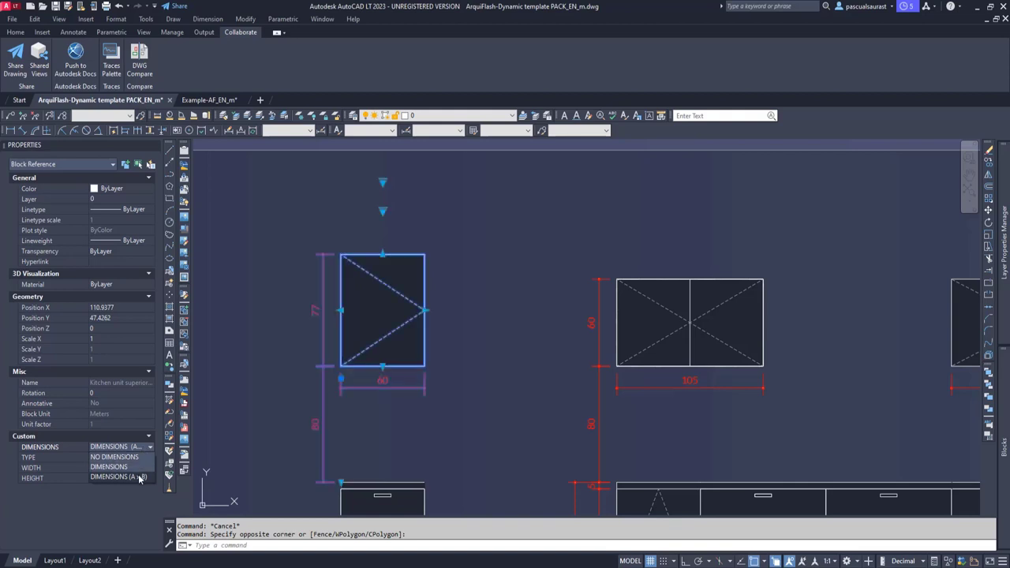
click(140, 478)
key(ctrl+z)
Examine the grips and dimensions of the two-door wall unit and the base unit below it, and clear the selection.
click(555, 229)
click(545, 235)
click(542, 330)
click(540, 349)
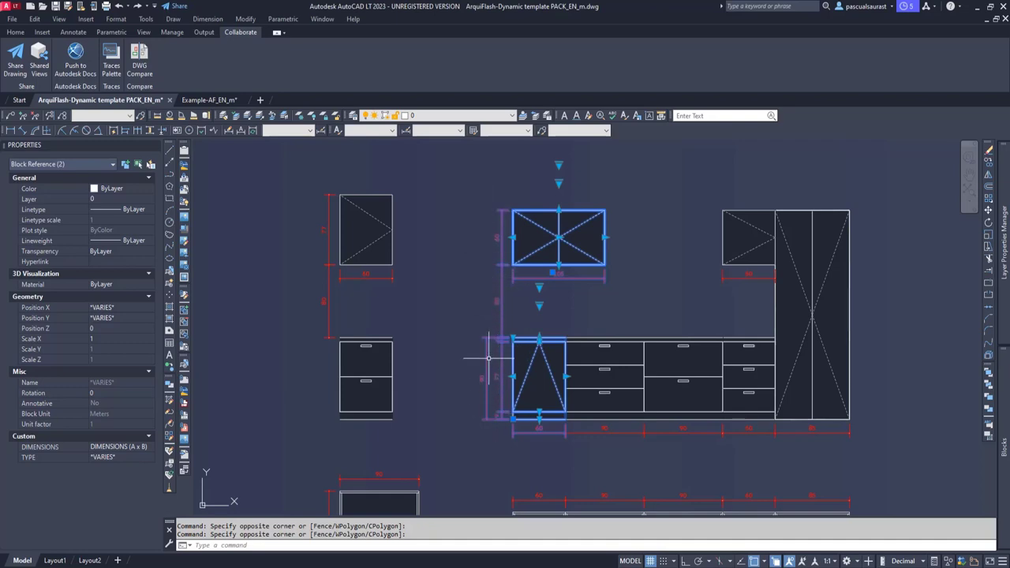
key(Escape)
click(518, 315)
click(498, 307)
click(512, 338)
click(515, 310)
key(Escape)
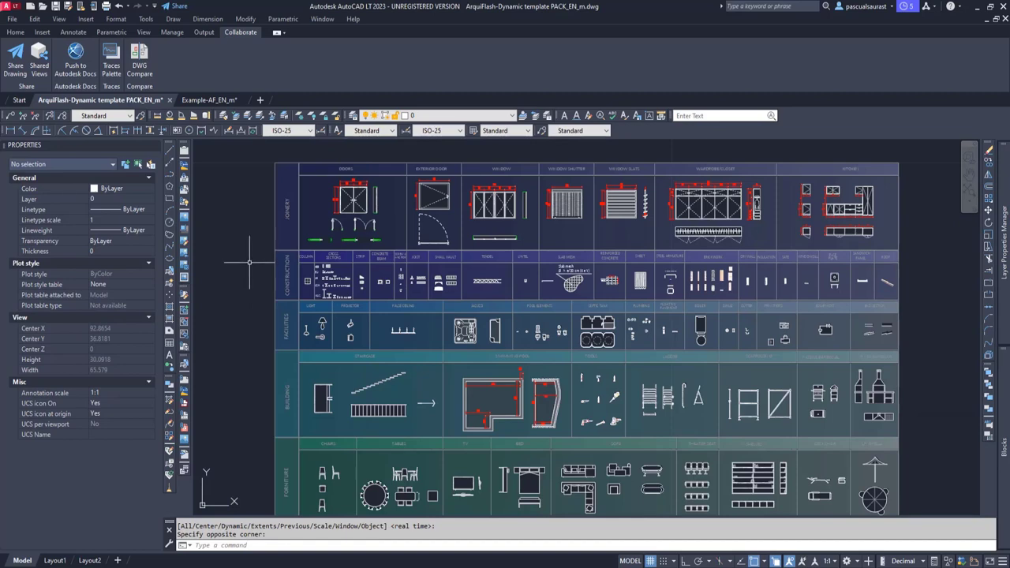
Stretch the column section block in the CONSTRUCTION row vertically to a B size of about 0.96.
scroll(253, 272, up, 3)
middle_drag(329, 286, 265, 341)
scroll(301, 309, up, 2)
click(542, 362)
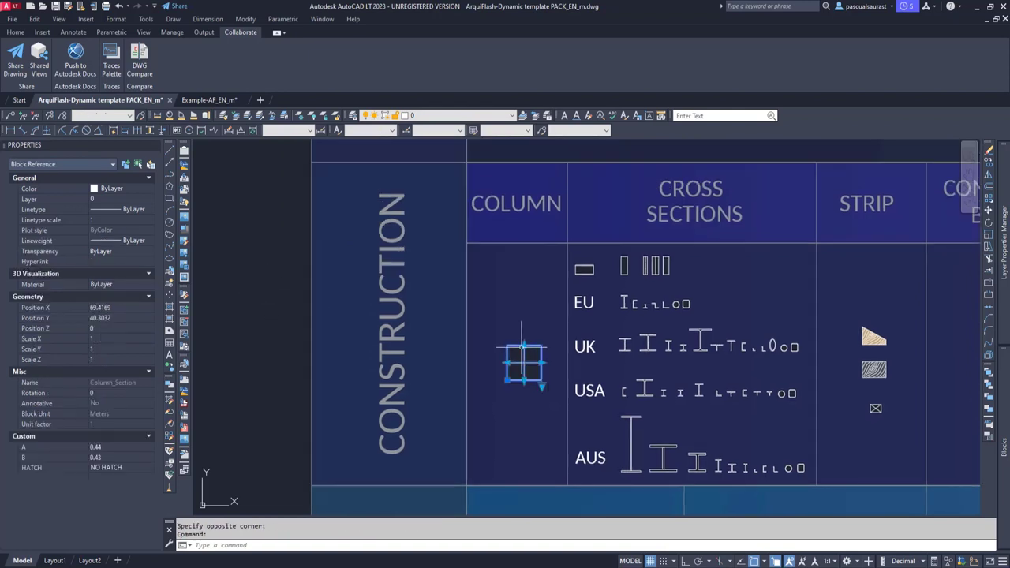
click(523, 346)
click(523, 345)
click(524, 381)
click(522, 402)
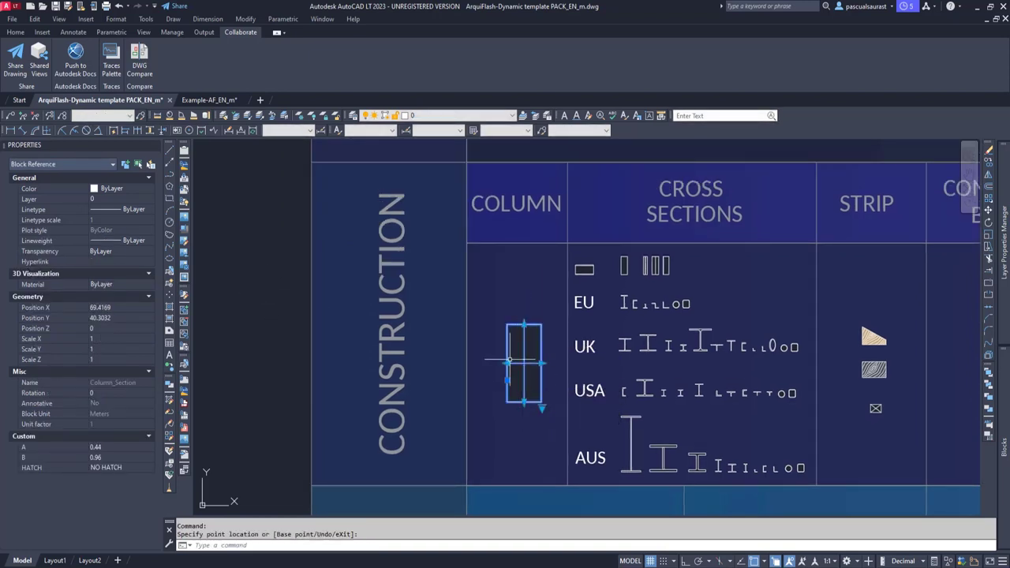
Widen the column section to an A size of about 0.74 and keep its hatch at NO HATCH.
click(484, 364)
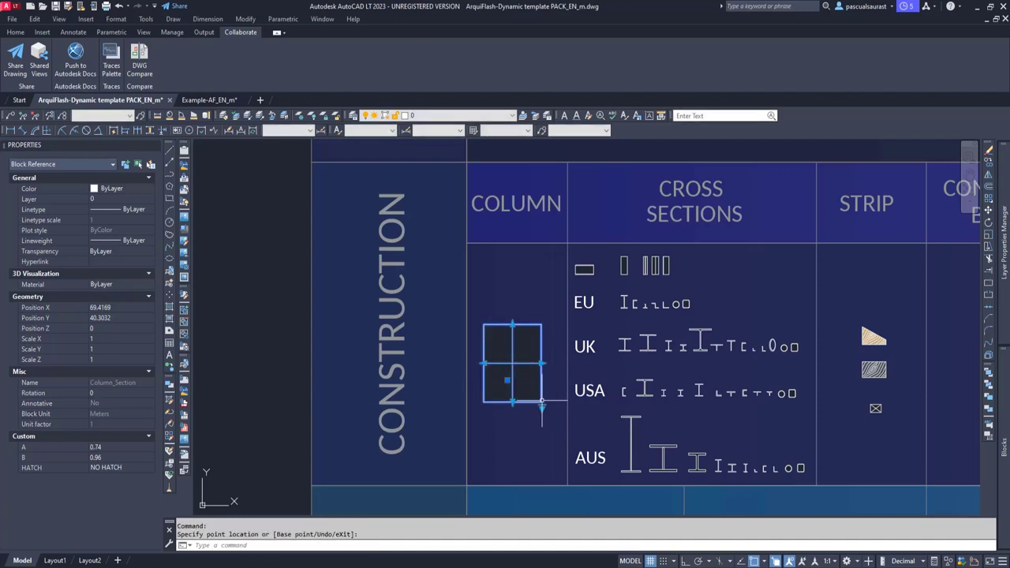
click(542, 407)
click(120, 471)
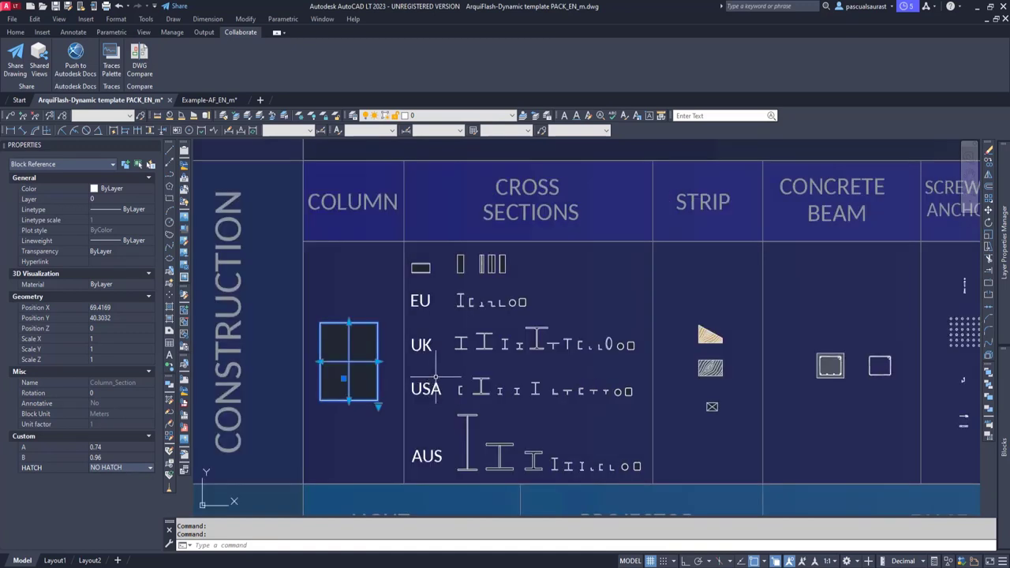
key(Escape)
Change the metal profile size of the EU Z-shaped steel section to Z 140.
scroll(525, 298, up, 2)
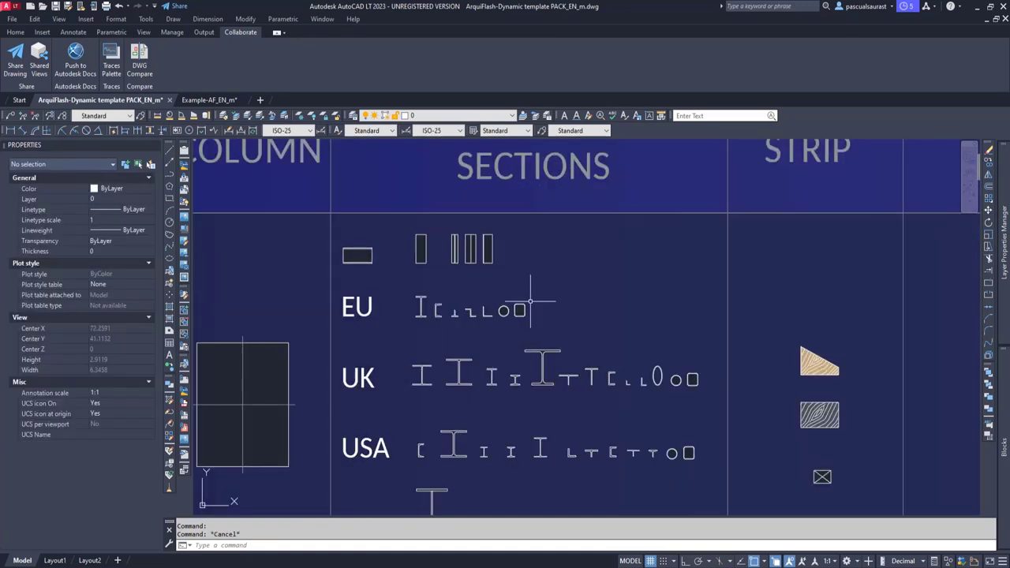
middle_drag(528, 302, 530, 230)
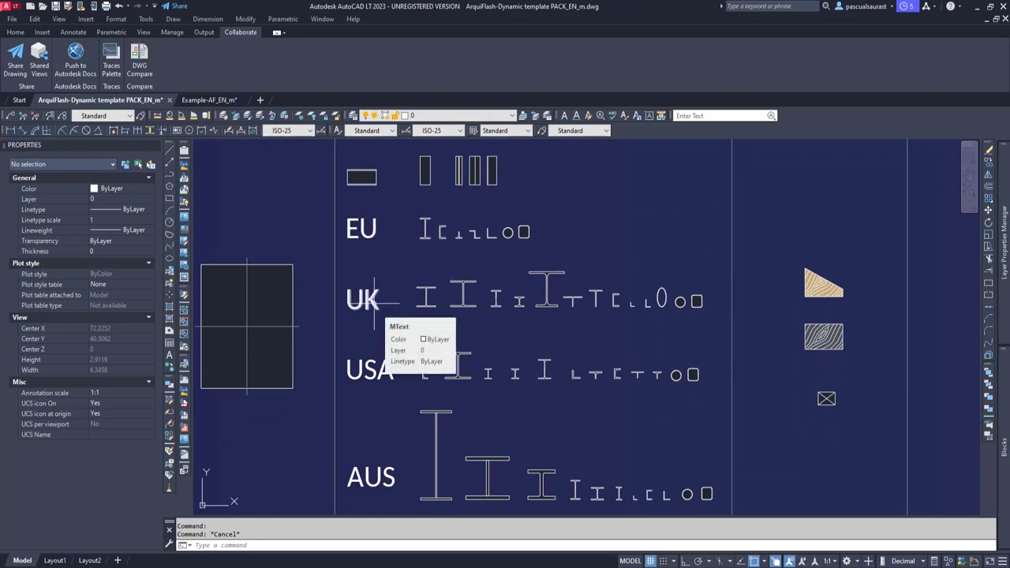
scroll(477, 238, up, 2)
click(478, 208)
click(464, 229)
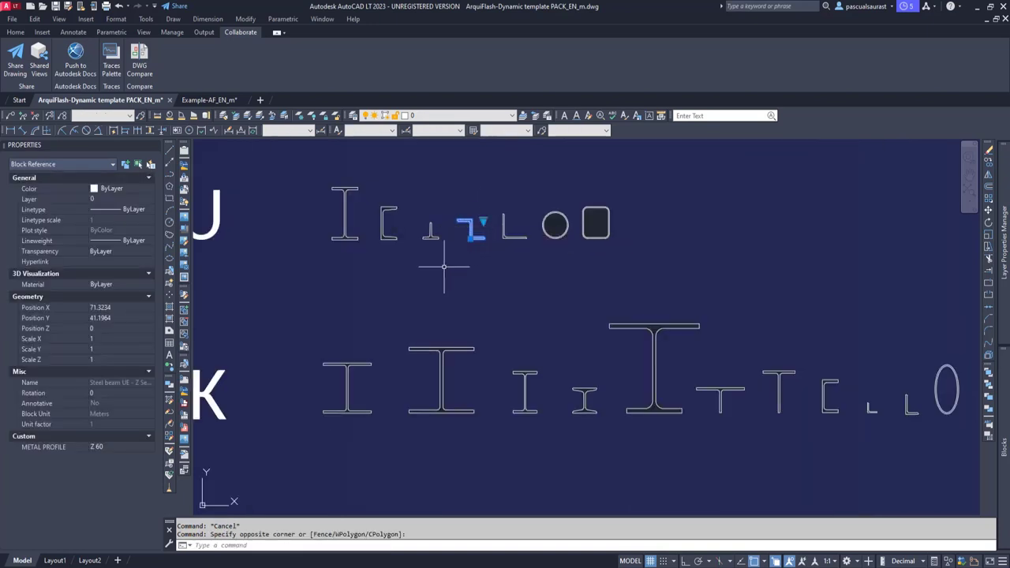
click(483, 222)
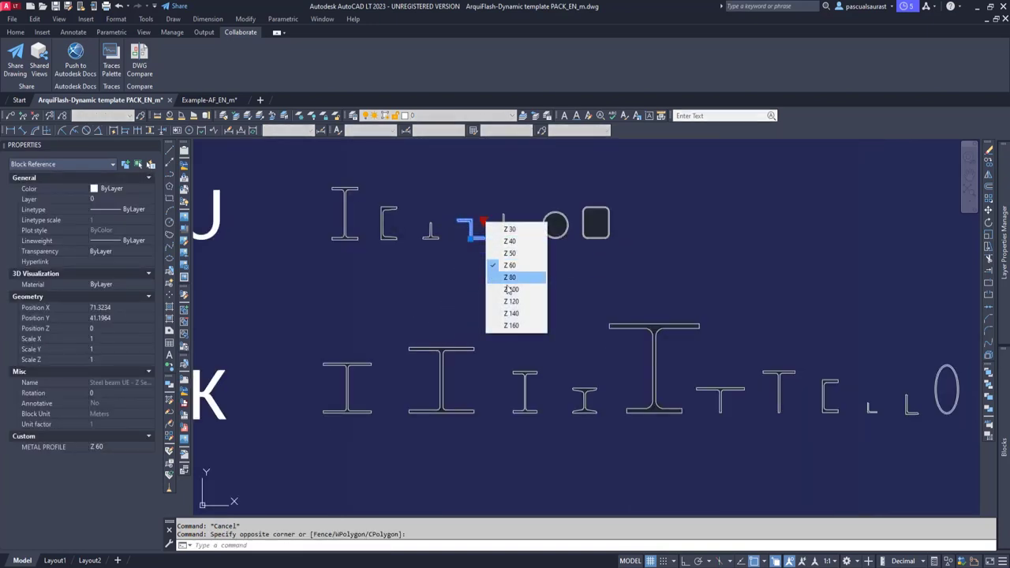
click(510, 314)
middle_drag(515, 316, 521, 200)
key(Escape)
Browse the type sizes of the UK UB steel beam section and select the L-shaped profile in the USA row.
click(537, 272)
click(148, 449)
click(142, 450)
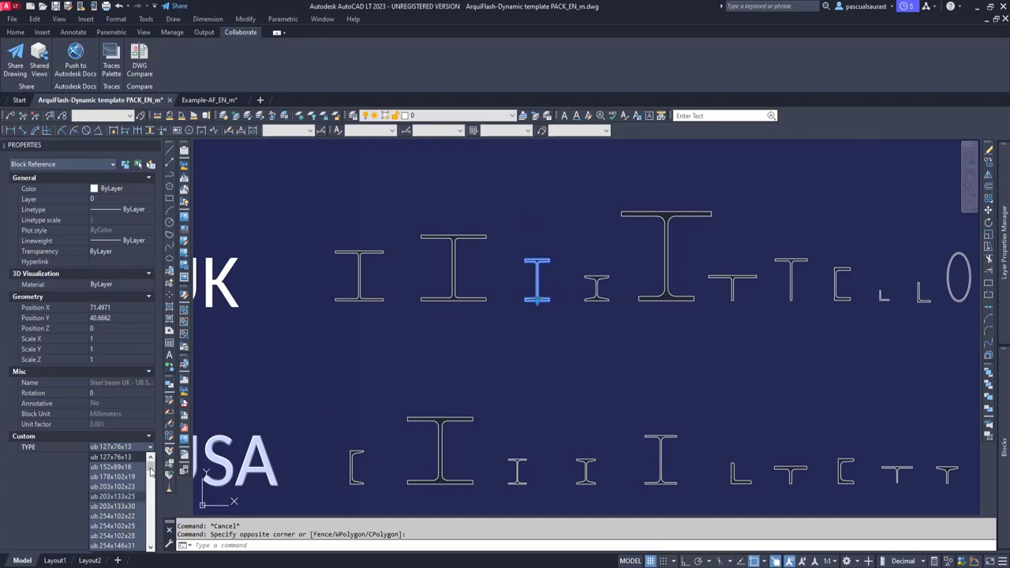
scroll(122, 535, down, 10)
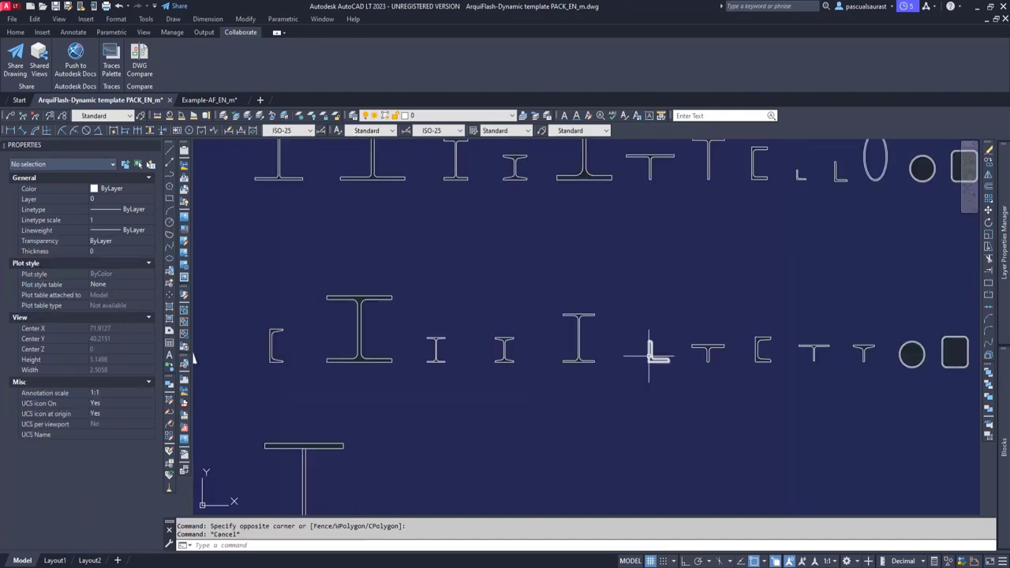
scroll(649, 355, up, 3)
click(660, 347)
click(643, 355)
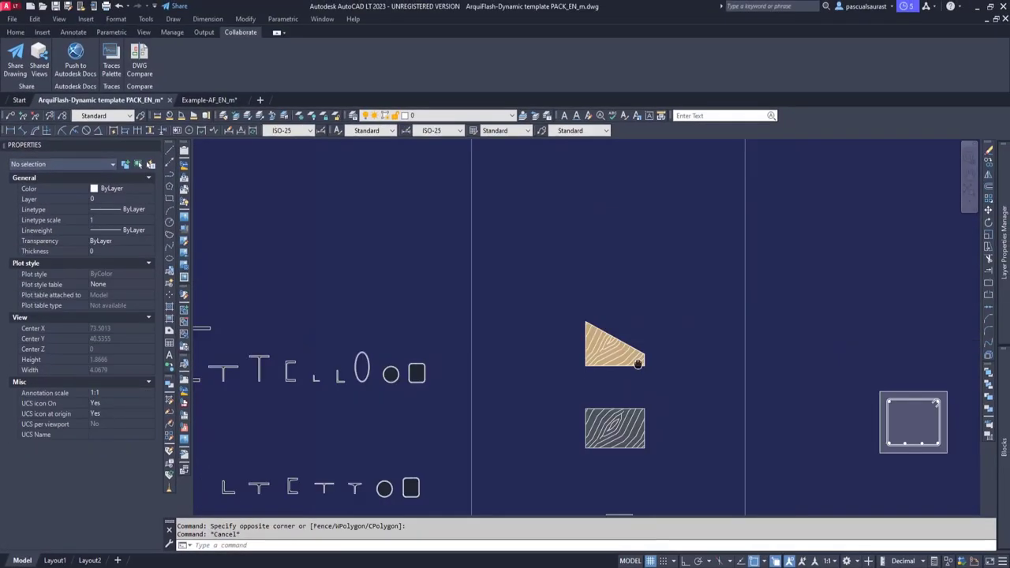
Switch the colored wood section's form to RECTANGULAR and stretch it to about 0.46 long and 0.40 high.
middle_drag(654, 359, 644, 304)
click(641, 290)
click(629, 301)
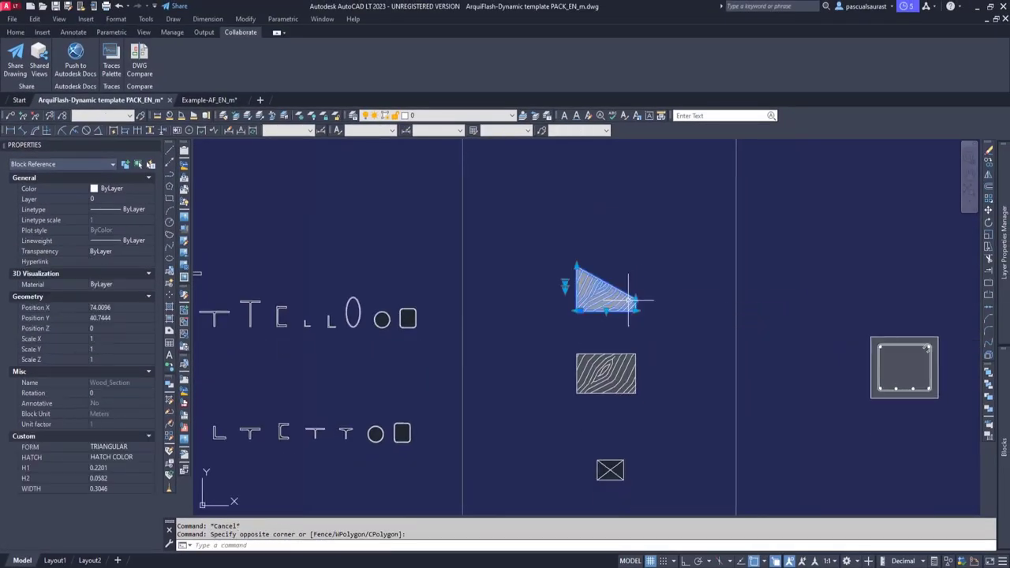
click(123, 446)
click(134, 447)
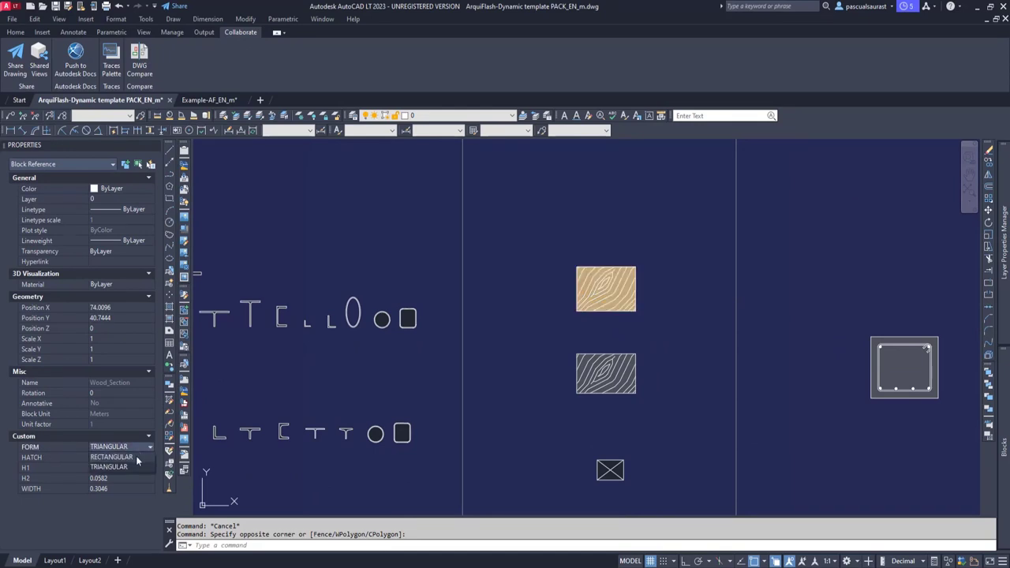
click(136, 458)
click(636, 289)
click(667, 289)
click(620, 230)
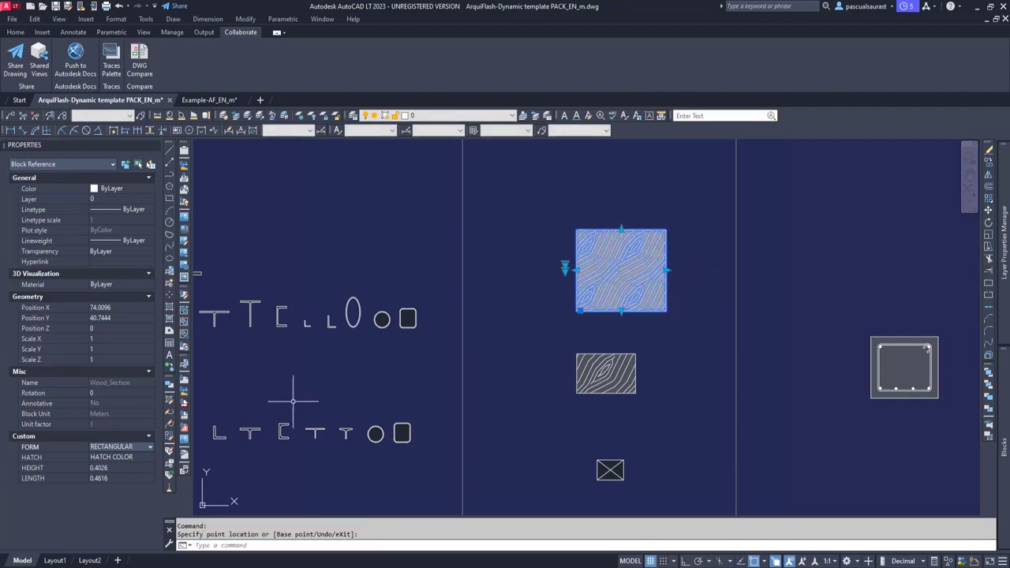
Switch the wood section's form to TRIANGULAR and stretch H2 to about 0.20 and the width to about 0.55.
click(130, 447)
click(108, 466)
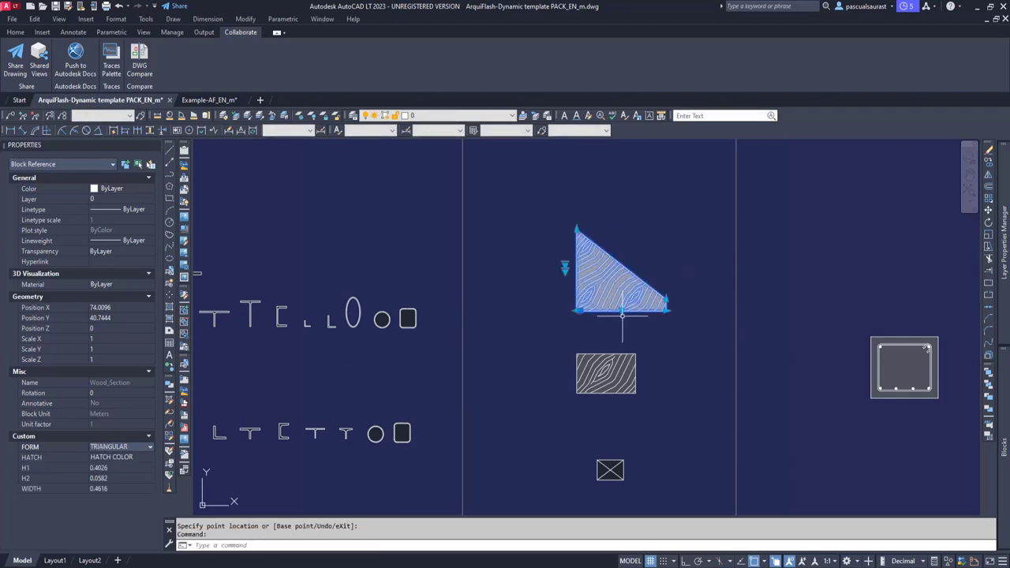
click(666, 298)
click(667, 270)
click(668, 308)
click(684, 309)
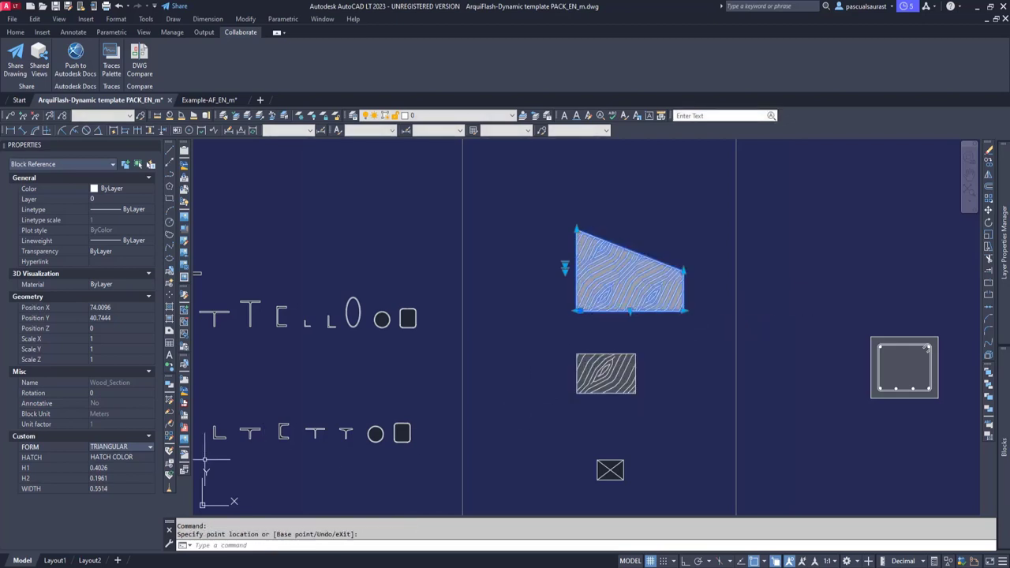
Switch the wood section's hatch to NO HATCH, end on HATCH, and deselect the block.
click(119, 457)
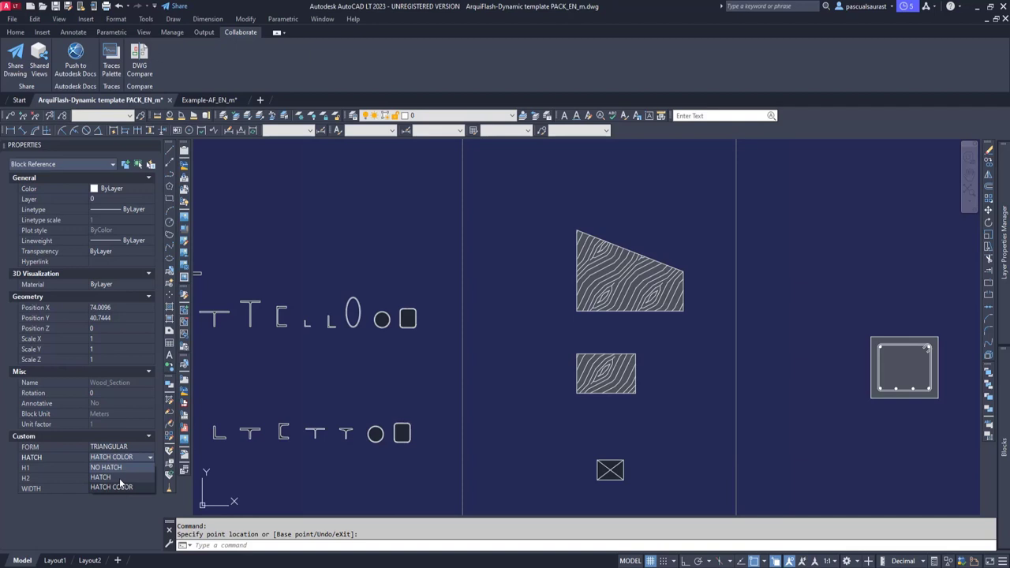
click(120, 467)
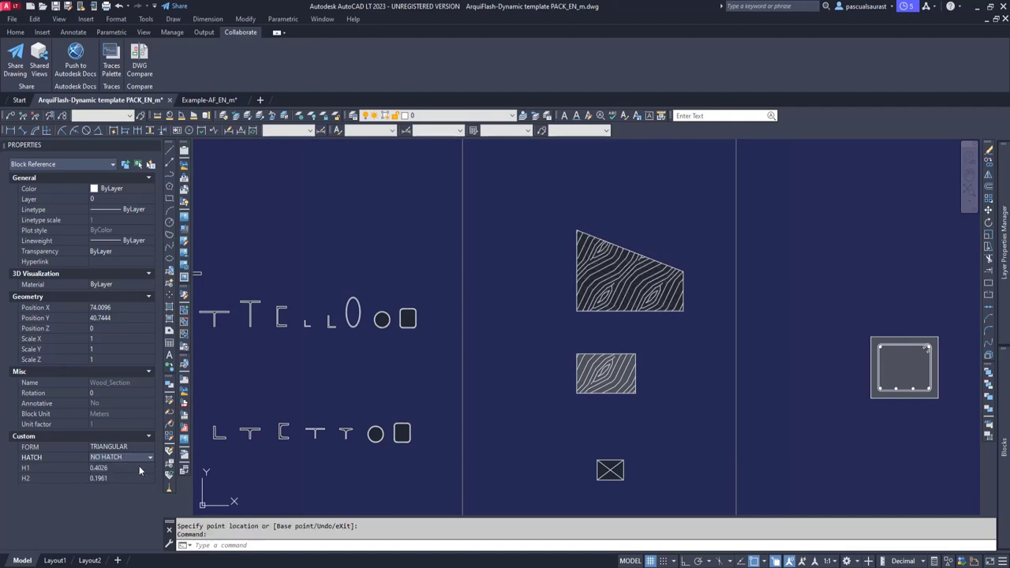
key(Escape)
Stretch the crossed wood strip to about 0.27 wide and 0.18 high and set its hatch to HATCH COLOR.
middle_drag(642, 422, 626, 295)
click(621, 326)
click(576, 374)
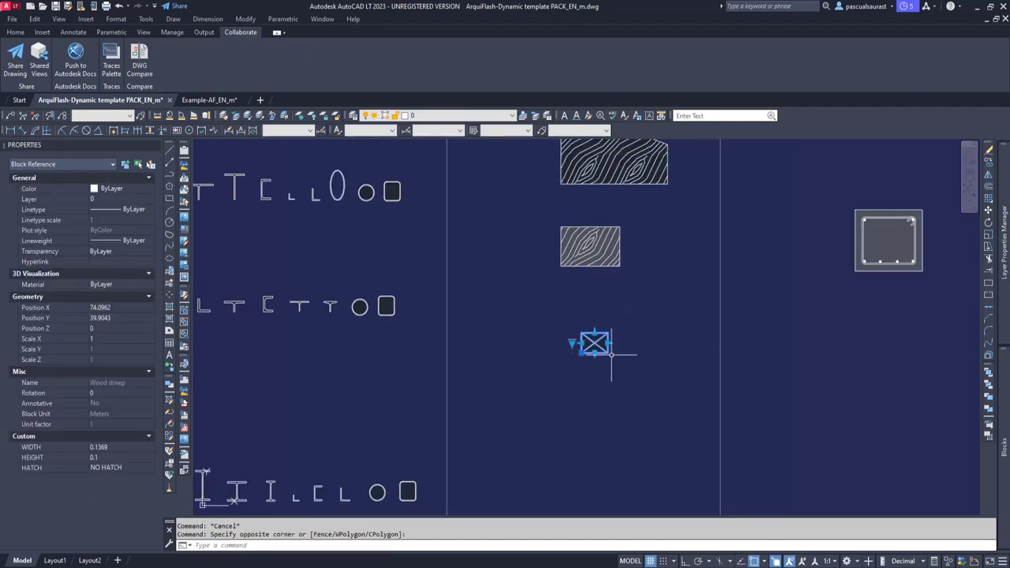
click(607, 341)
click(607, 317)
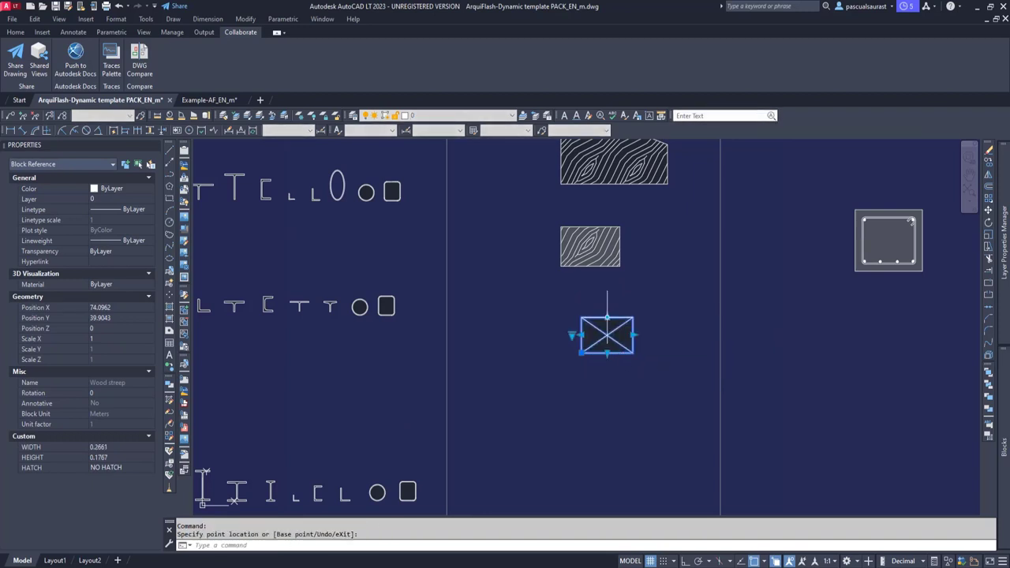
click(118, 468)
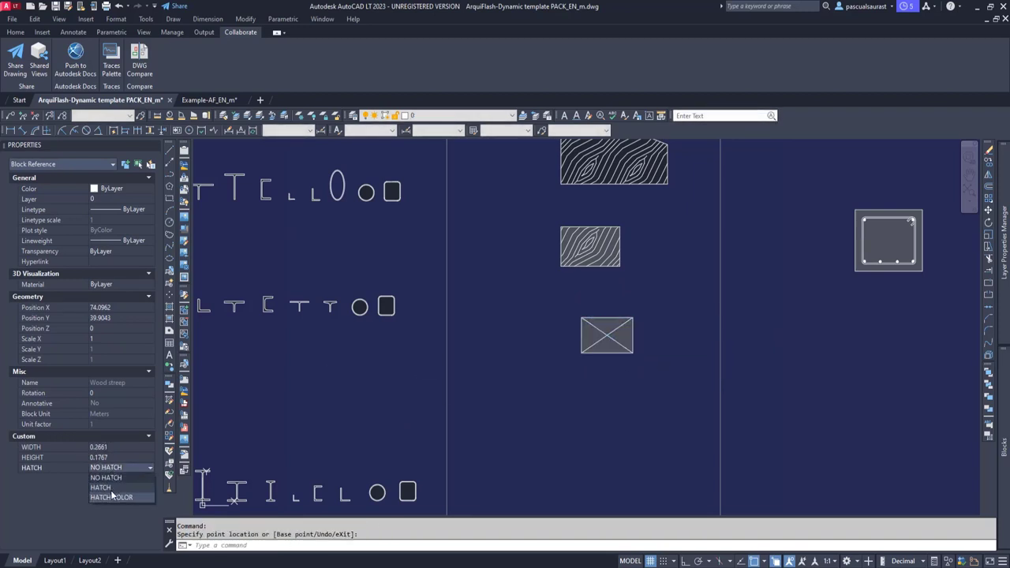
click(111, 498)
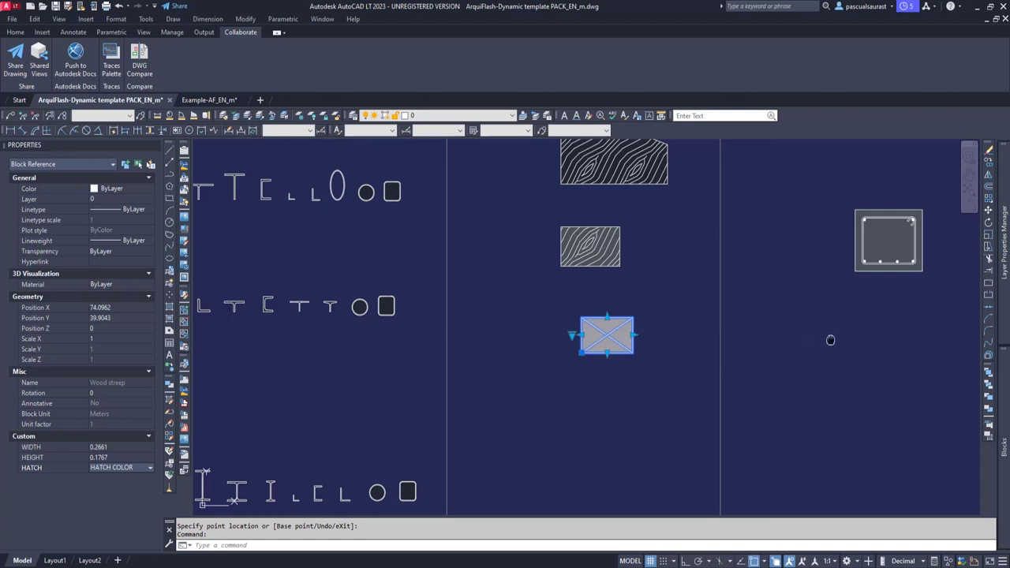
middle_drag(908, 310, 605, 368)
key(Escape)
Stretch the reinforced concrete beam section to about 0.48 wide and 0.45 high.
middle_drag(629, 254, 578, 346)
click(569, 356)
click(561, 366)
click(567, 389)
click(593, 389)
click(545, 347)
click(546, 320)
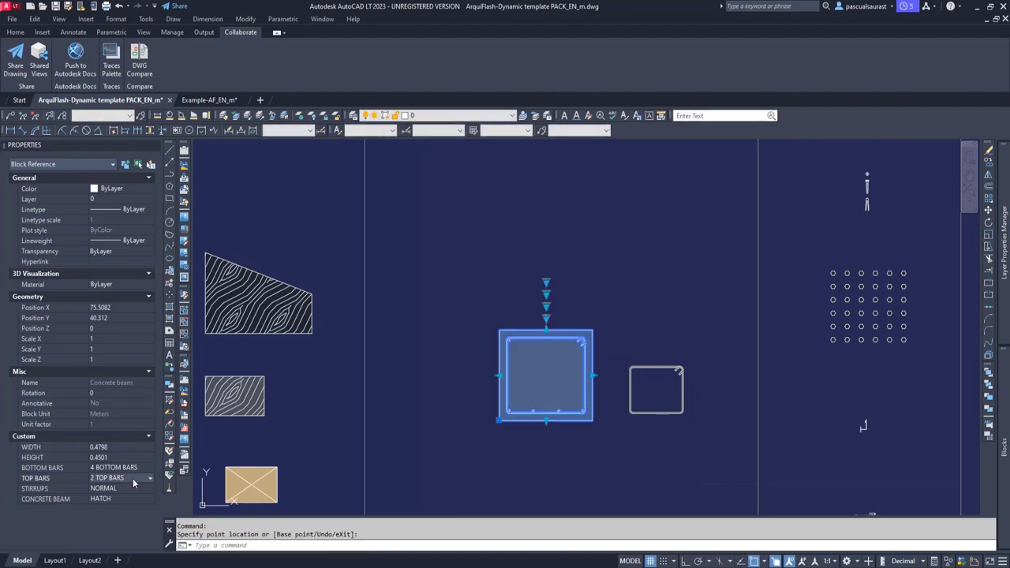
Set the concrete beam's reinforcement to 6 TOP BARS and 6 BOTTOM BARS.
click(133, 478)
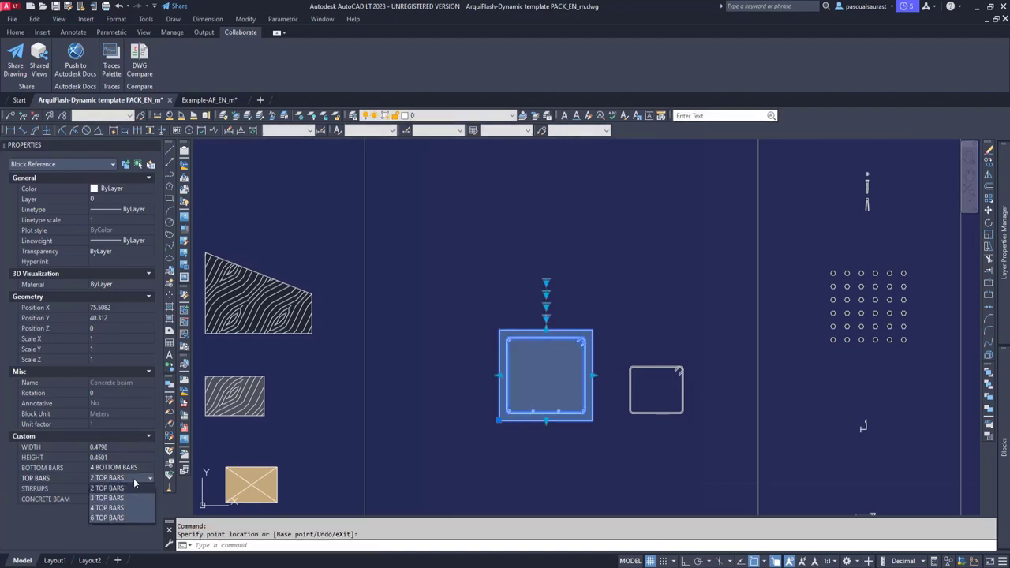
click(111, 518)
scroll(596, 393, up, 2)
scroll(596, 393, up, 3)
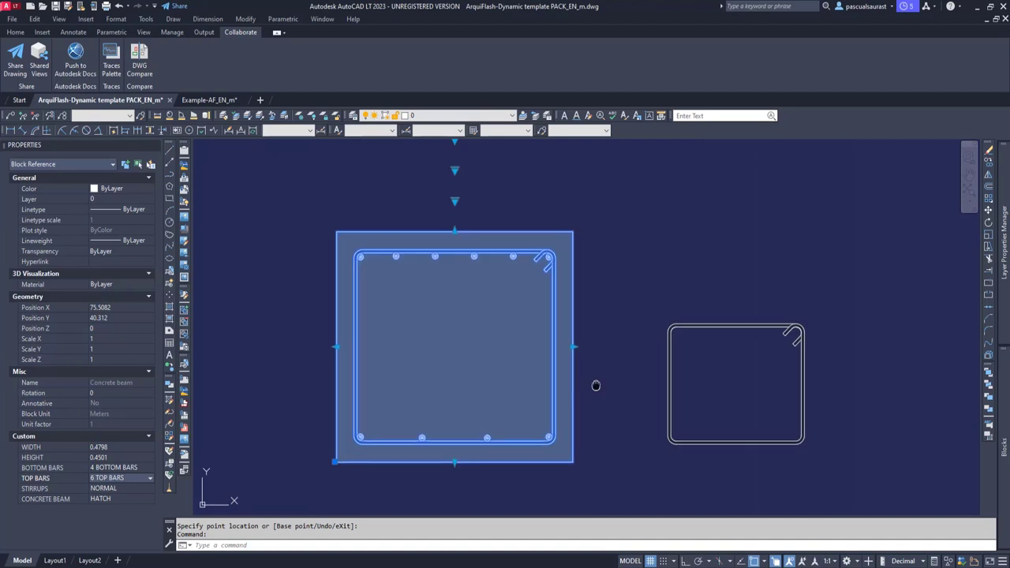
click(122, 469)
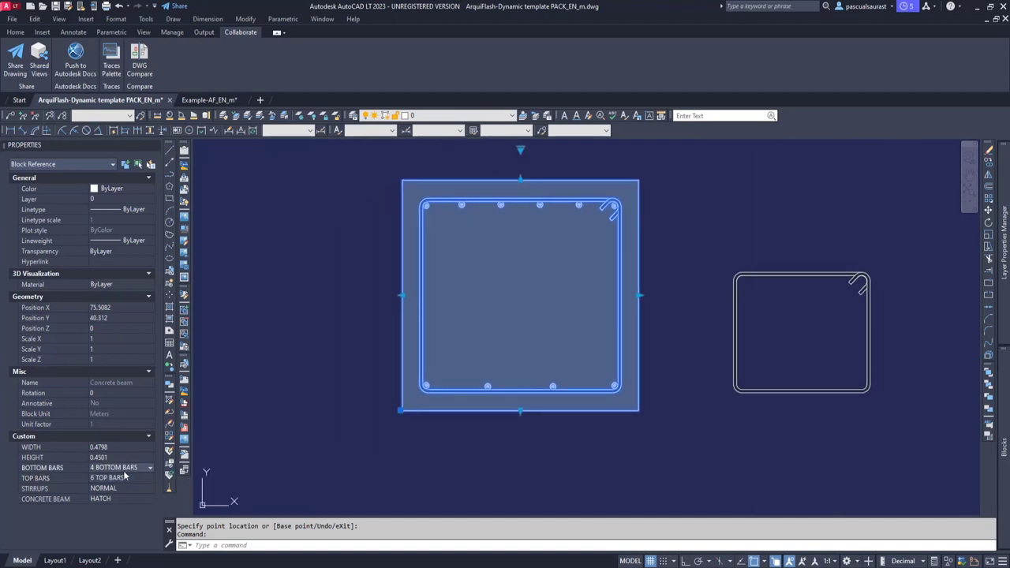
click(141, 469)
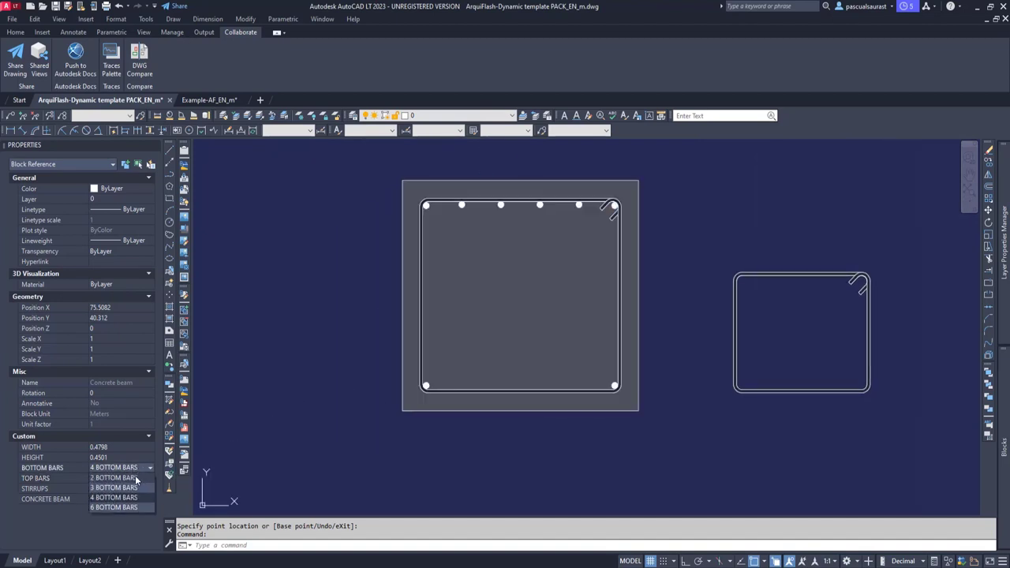
click(135, 507)
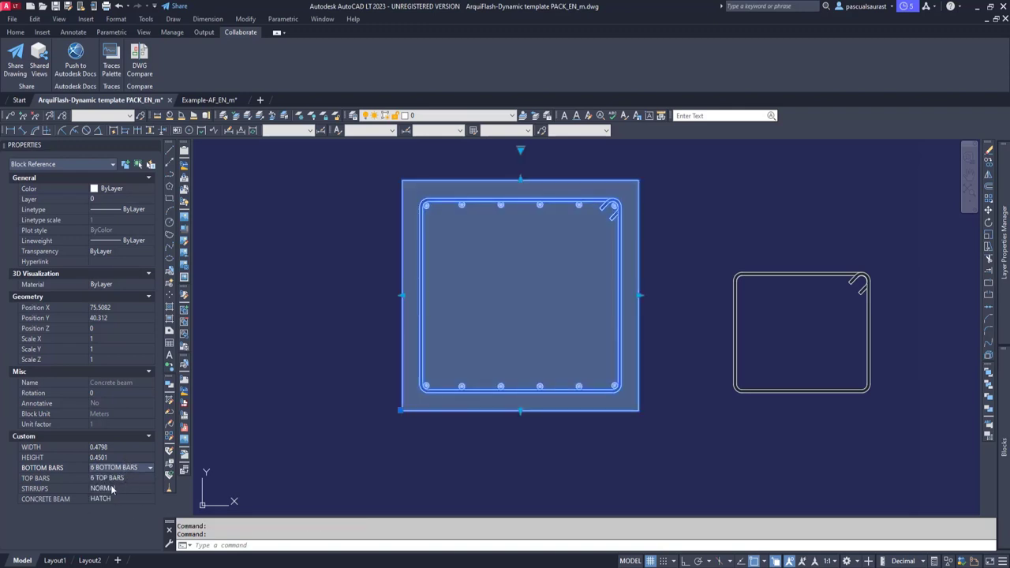
Examine the concrete beam's width and height settings and compare its SIMPLIFIED and NORMAL stirrups, leaving NORMAL active.
click(118, 447)
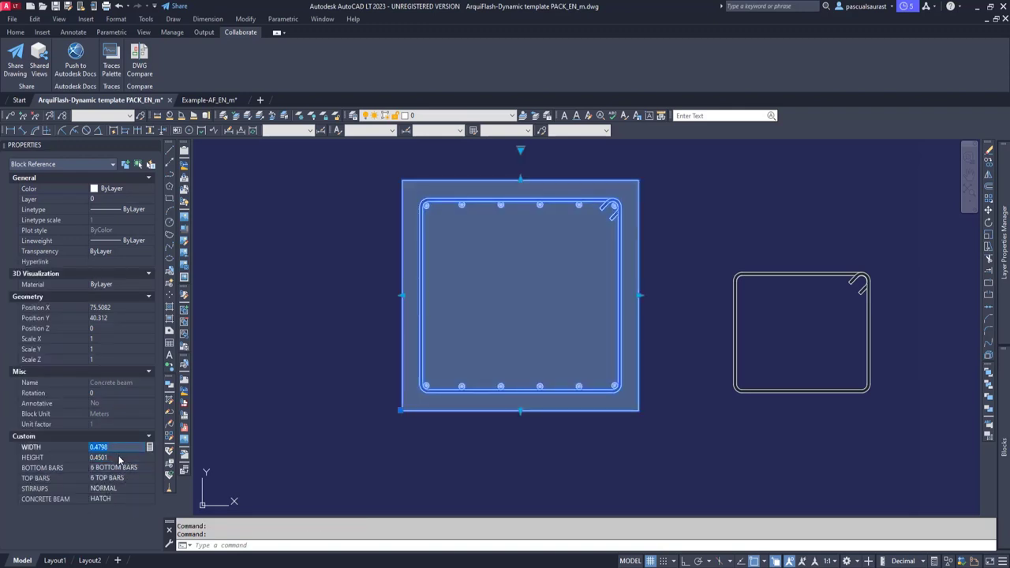
click(117, 457)
click(122, 489)
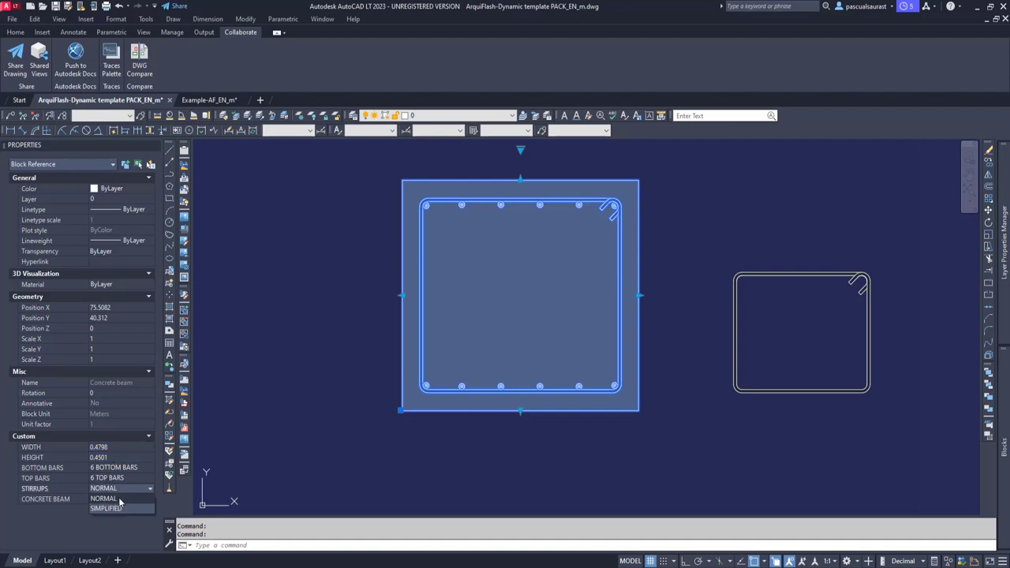
click(119, 508)
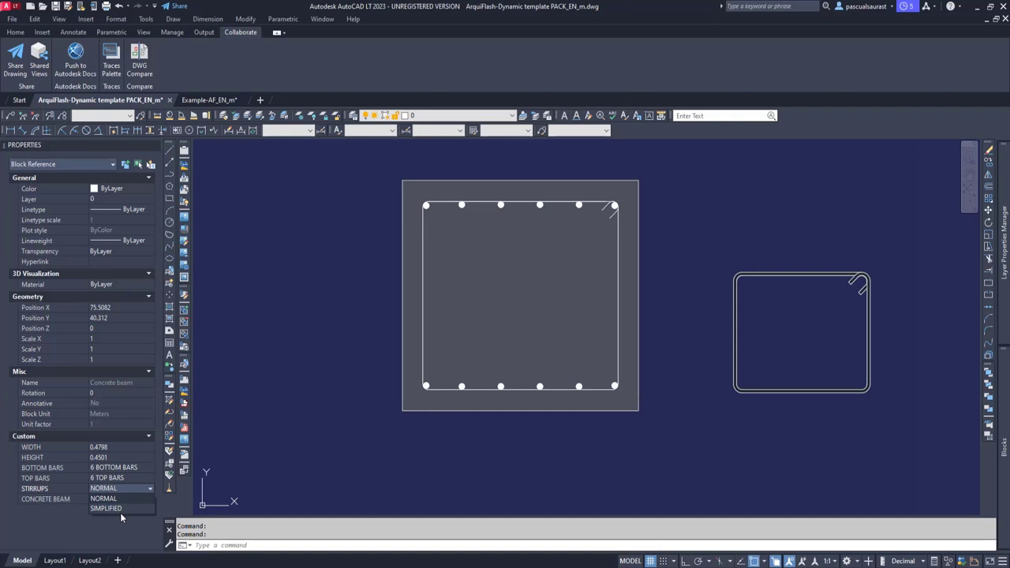
click(120, 512)
click(121, 498)
click(121, 498)
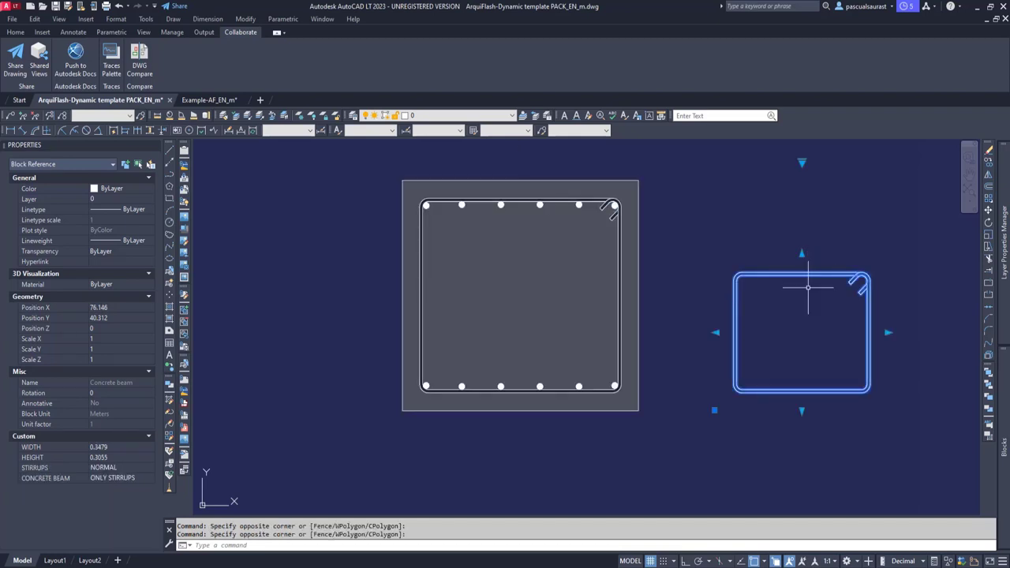
Copy the separate stirrup beside the concrete beam into the upper part of the beam section.
text(co)
key(Return)
click(820, 309)
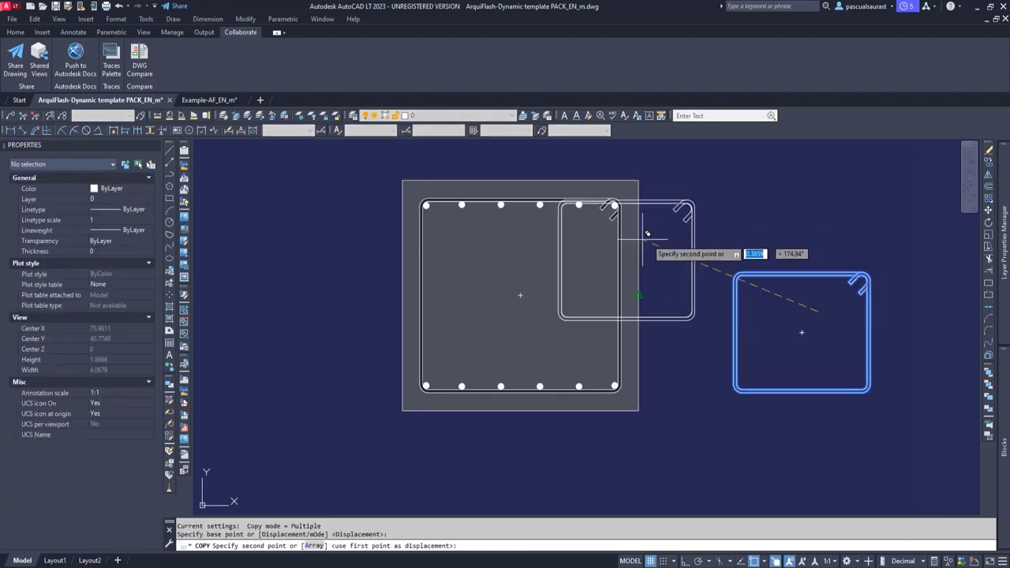
click(536, 230)
key(Return)
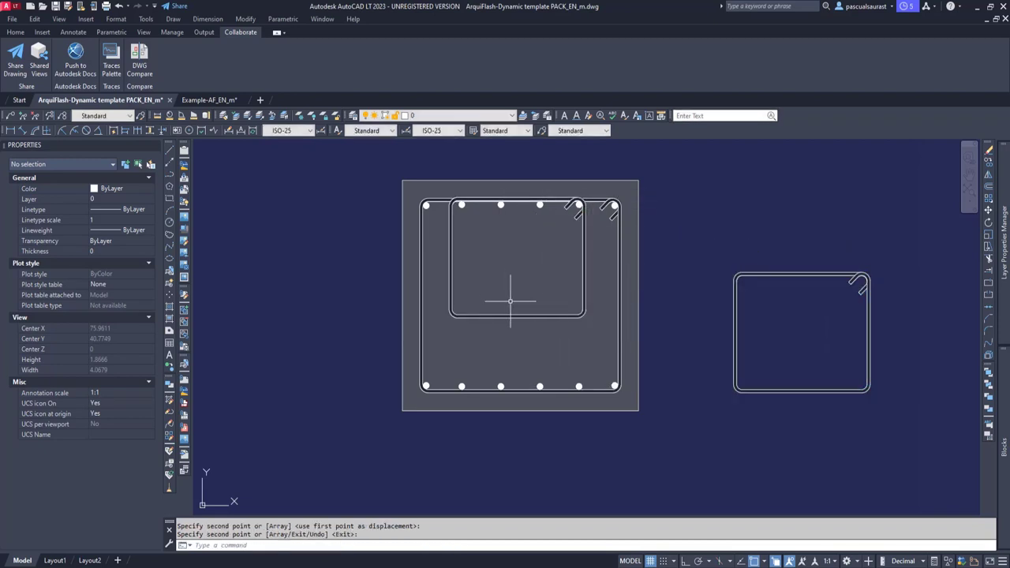
Stretch the copied stirrup downward so that it encloses the beam's bottom bars, and deselect it.
click(508, 296)
click(511, 336)
click(517, 335)
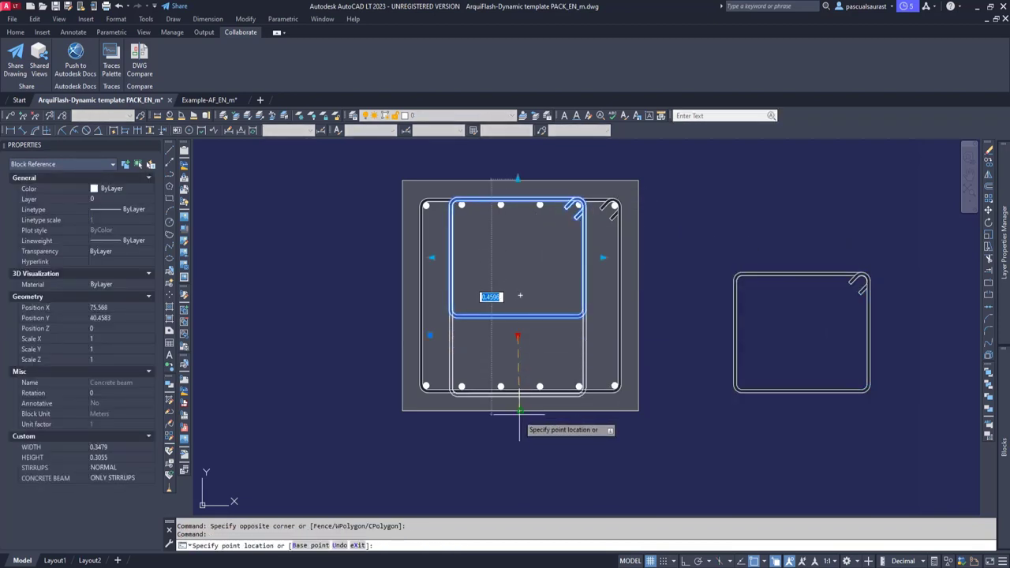
click(517, 411)
key(Escape)
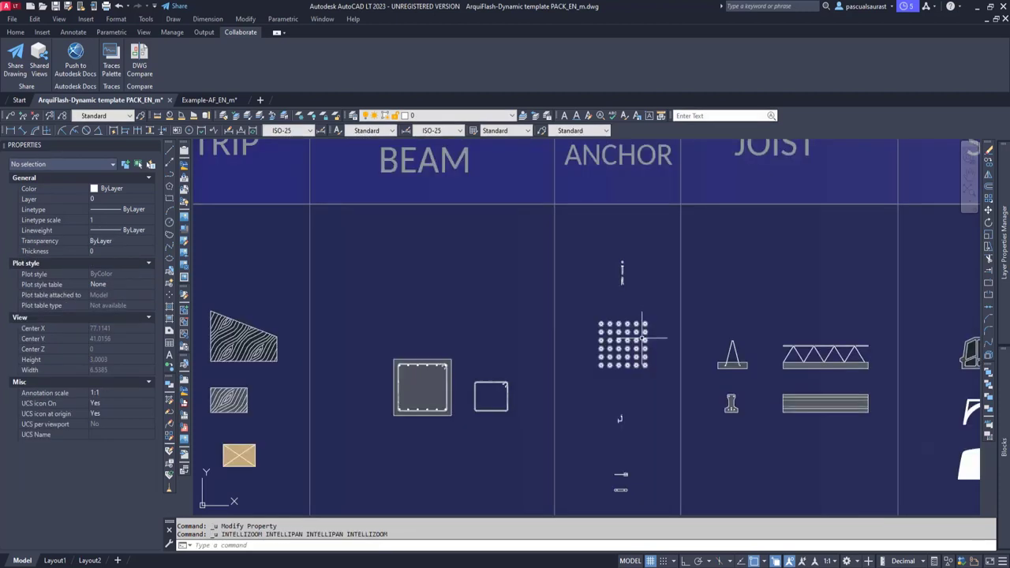
Stretch the screw head's radius to about 0.012 and preview its TYPE options without changing the type.
scroll(616, 258, up, 5)
scroll(637, 266, up, 4)
middle_drag(680, 292, 631, 273)
click(656, 305)
click(567, 247)
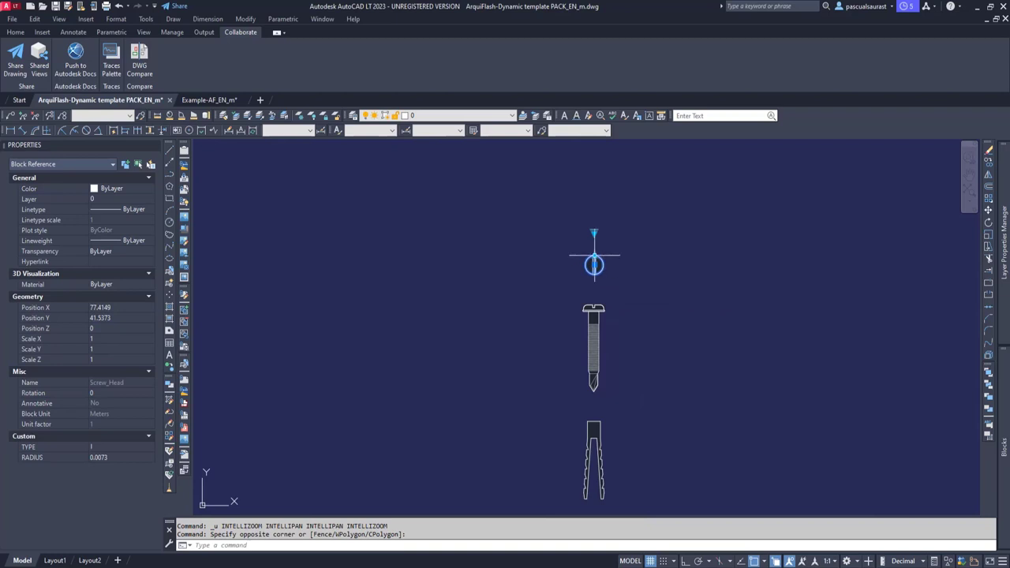
click(594, 255)
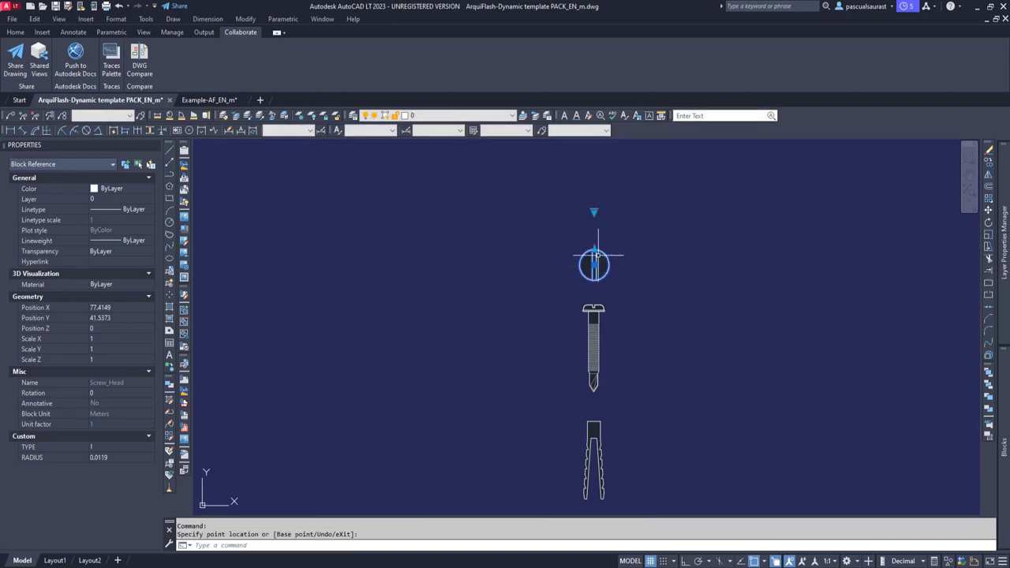
click(108, 447)
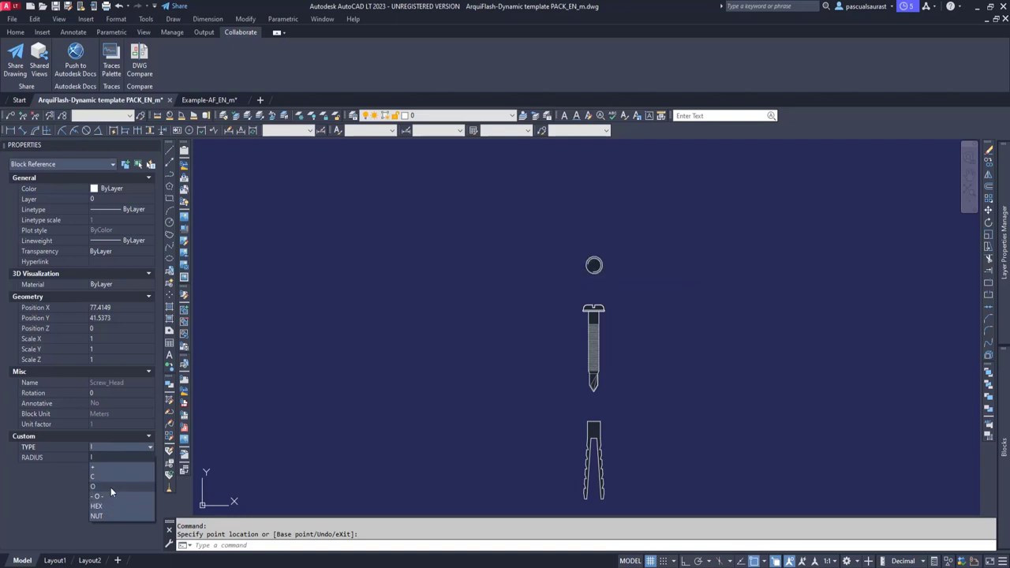
key(Escape)
key(Escape)
Browse the front-view screw's BODY and HEAD options, keeping AUTODRILL and SMOOTH, and deselect the screw.
click(617, 360)
click(580, 352)
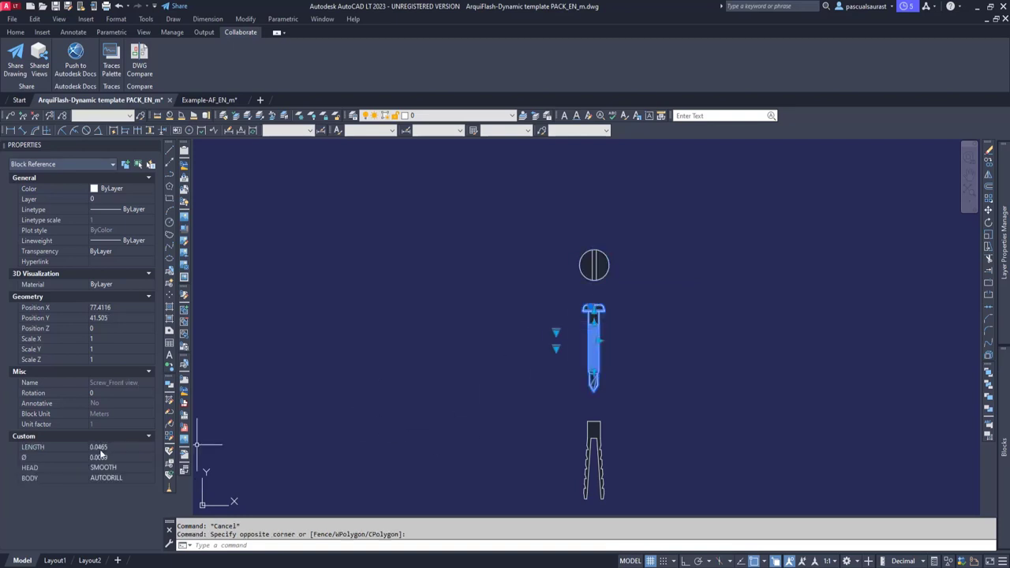
click(106, 478)
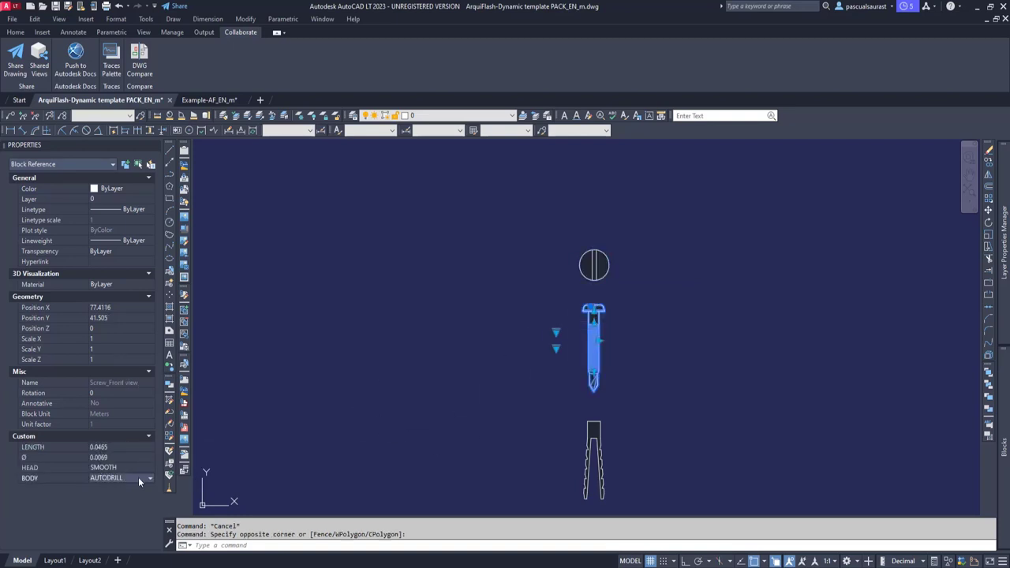
click(136, 479)
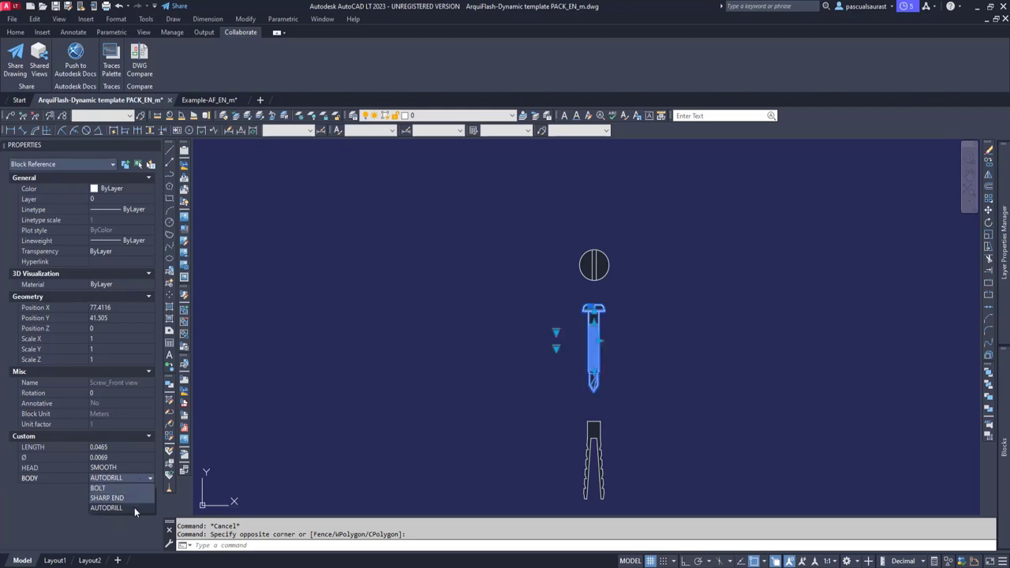
click(134, 507)
click(139, 467)
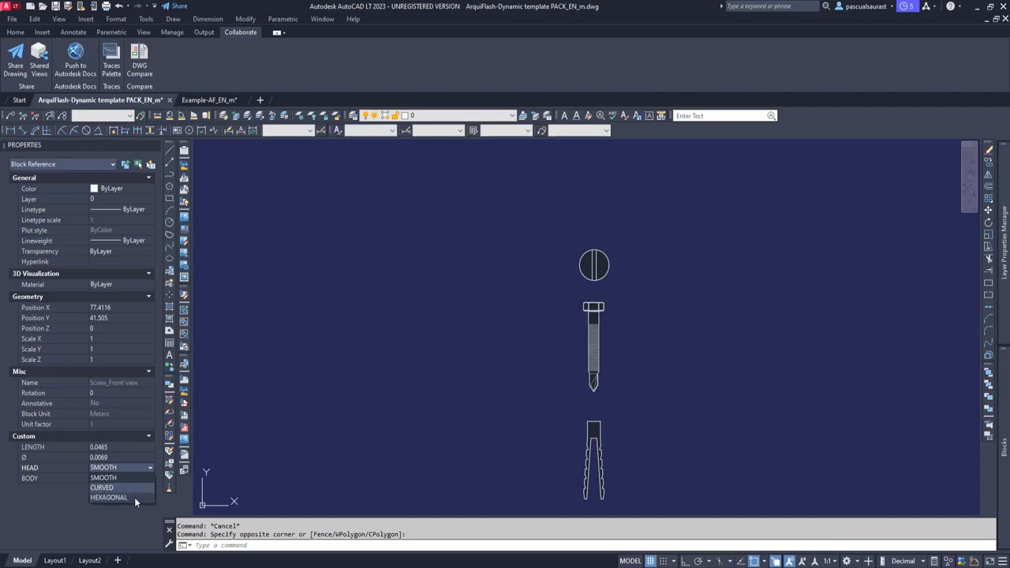
click(132, 494)
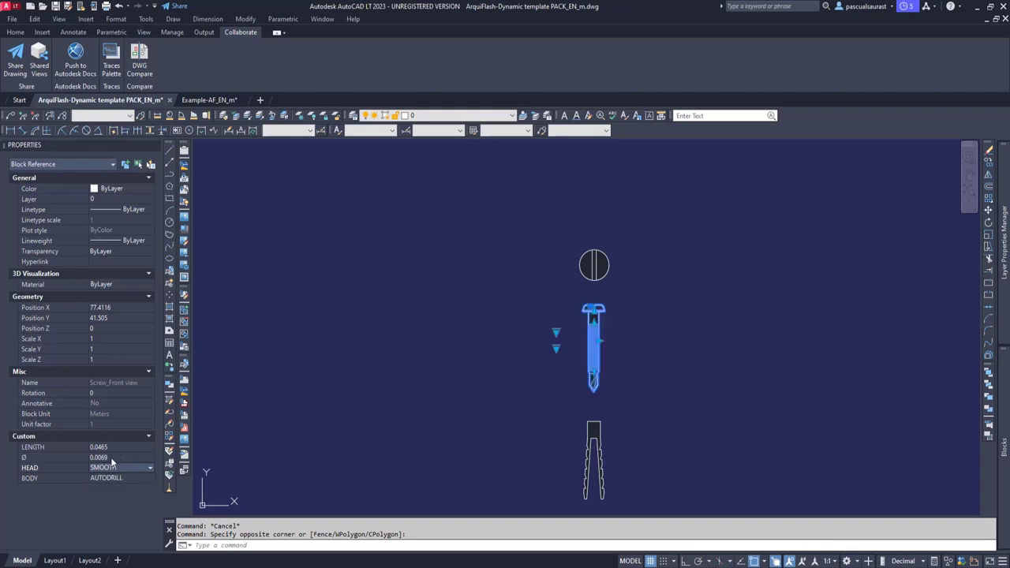
click(115, 456)
key(Escape)
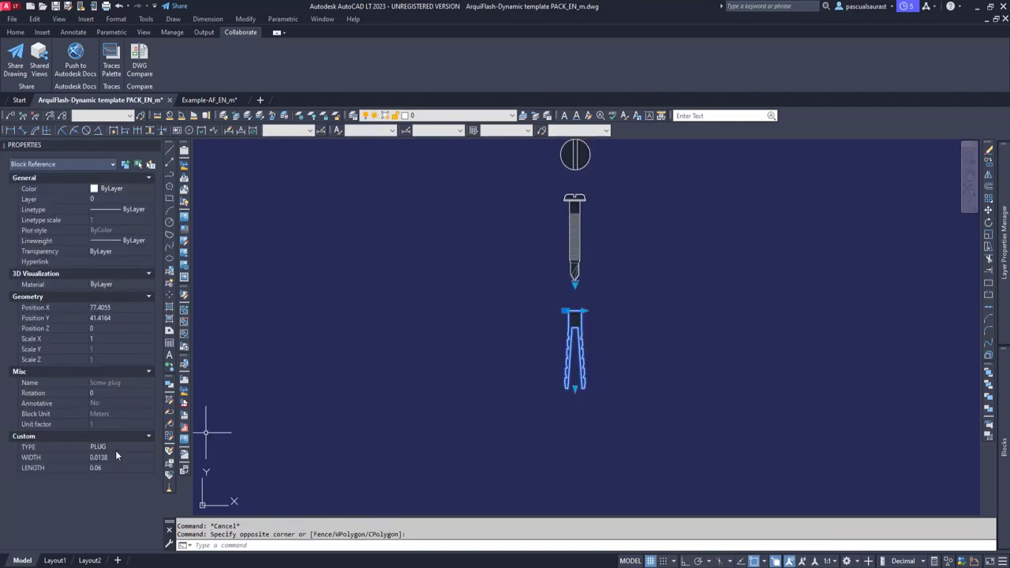
Try the CHEMICAL type on the screw plug and undo the change.
click(121, 446)
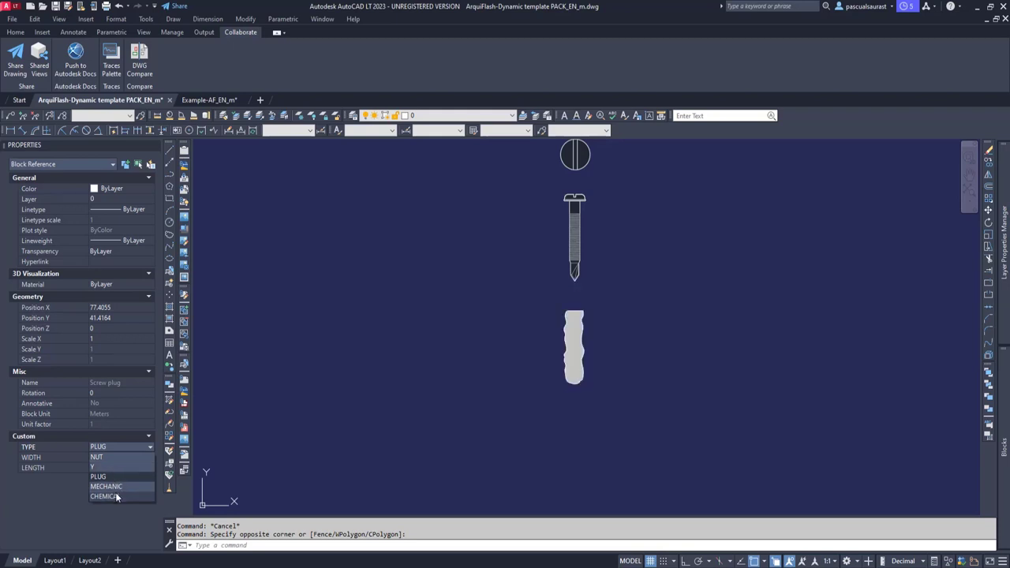
click(116, 494)
key(ctrl+z)
Select the hexagonal screw grid in the anchor section and examine its column and row options.
scroll(629, 381, down, 5)
middle_drag(605, 374, 579, 248)
click(625, 291)
click(614, 295)
scroll(614, 295, up, 2)
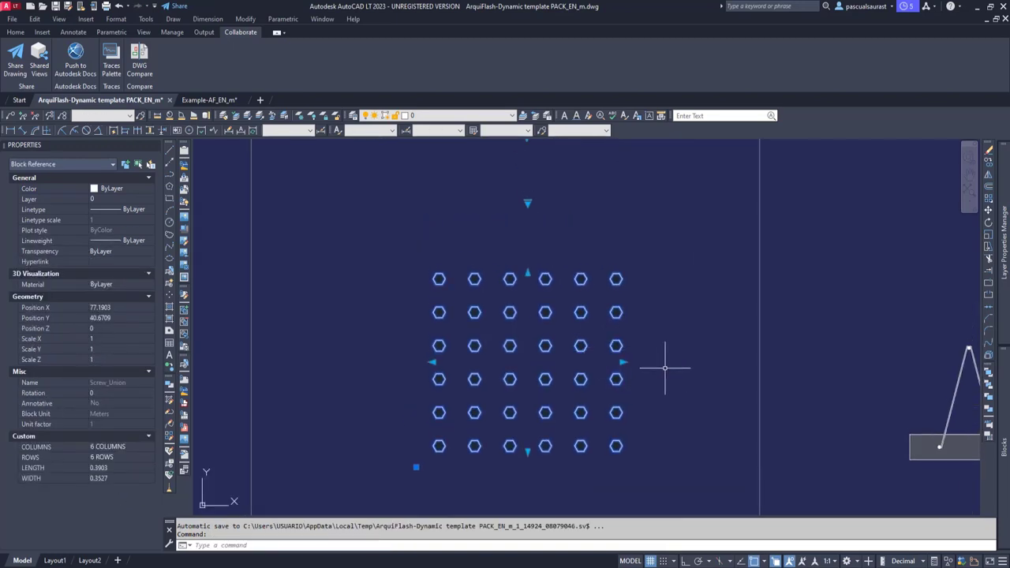
middle_drag(527, 150, 522, 202)
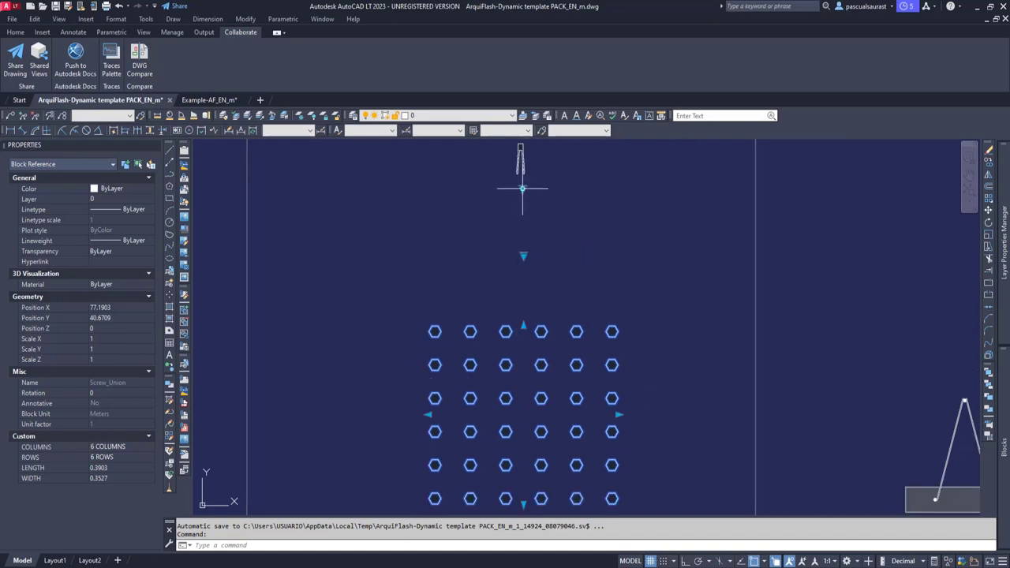
click(522, 187)
click(479, 241)
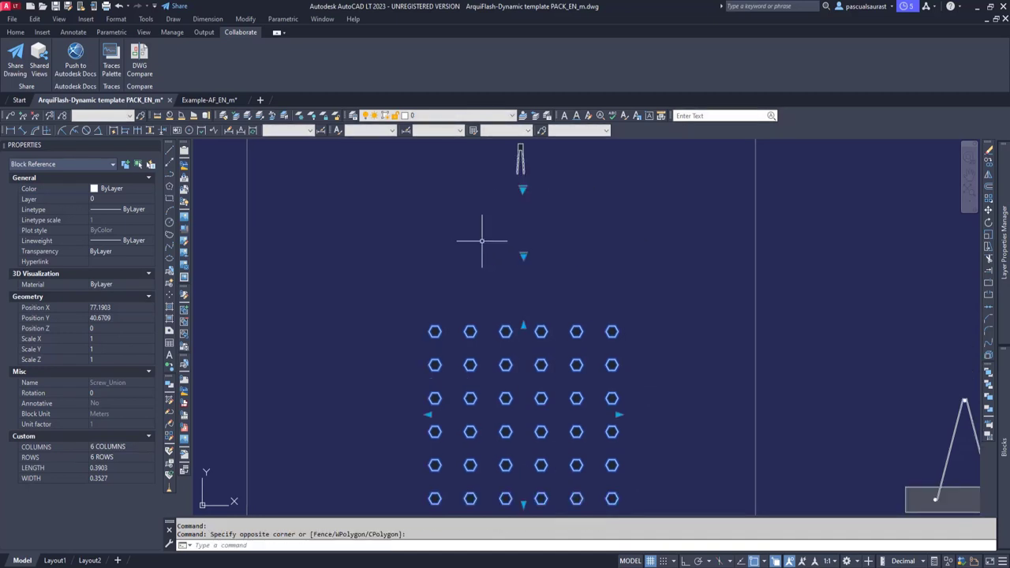
click(524, 255)
click(463, 282)
click(416, 293)
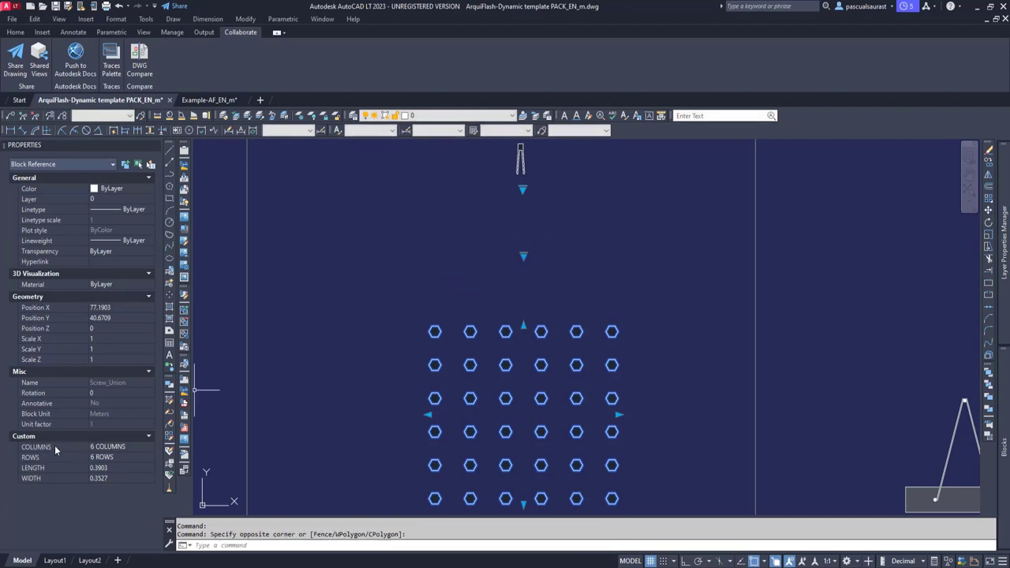
Set the screw grid to 4 COLUMNS and access its ROWS setting.
click(128, 446)
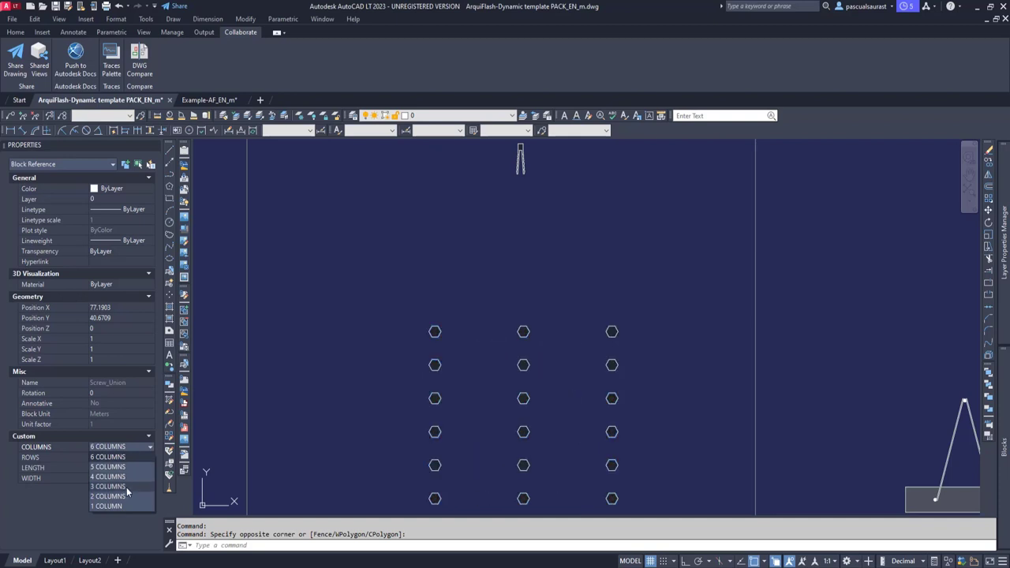
click(128, 479)
click(109, 459)
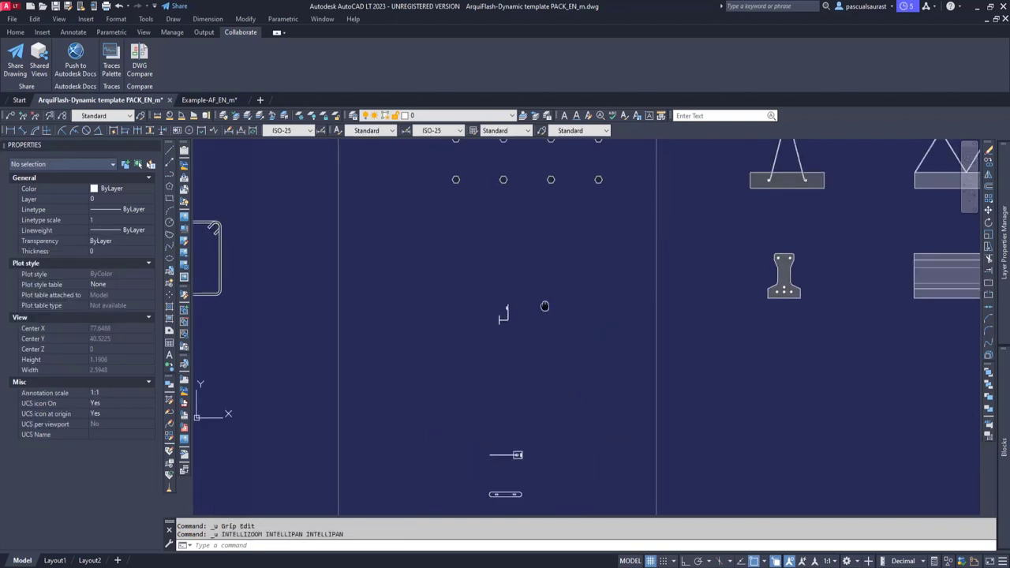
Select the stone anchor screw below the hexagonal grid and switch it to TYPE 2.
middle_drag(544, 306, 539, 224)
click(523, 207)
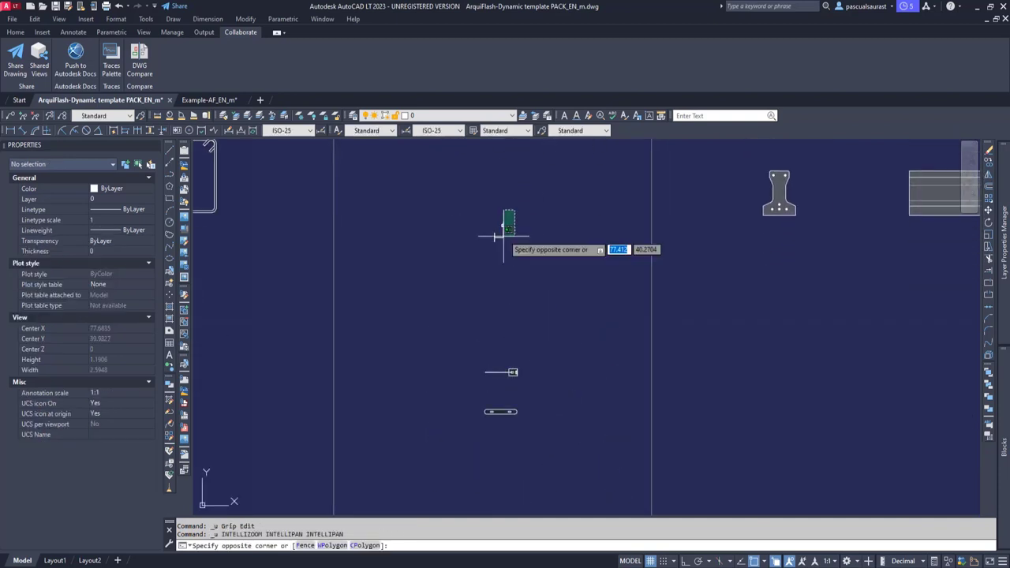
click(497, 237)
scroll(504, 241, up, 2)
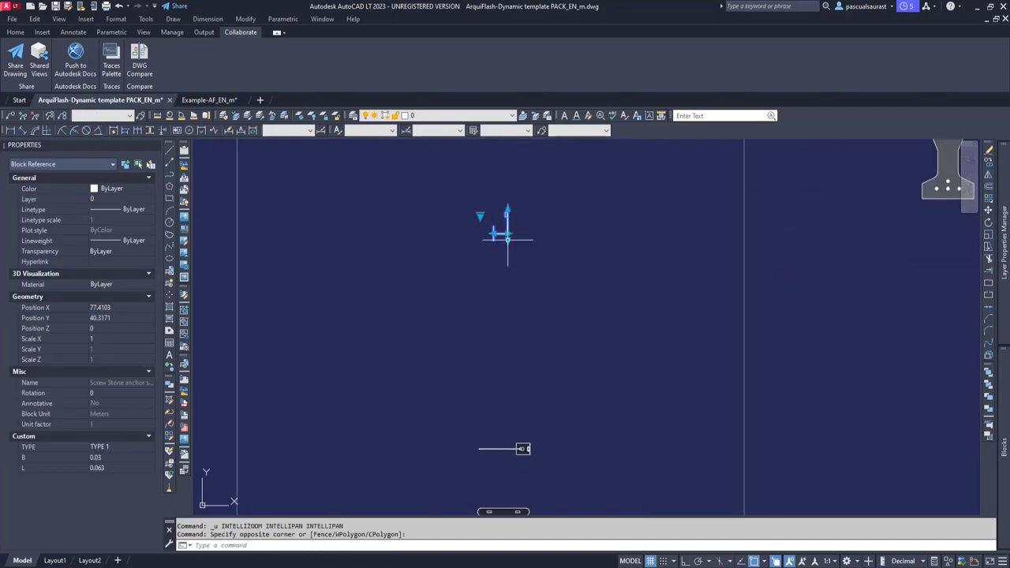
scroll(507, 209, up, 2)
click(436, 223)
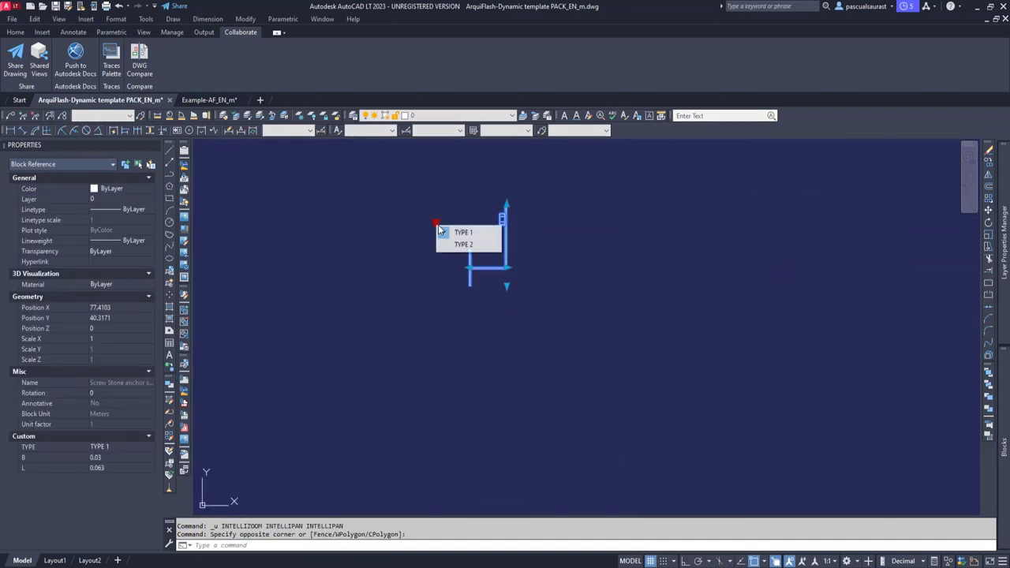
click(461, 245)
key(Escape)
Select the brick anchor and review its options, leaving it on FIXED with type Y.
scroll(545, 288, down, 4)
middle_drag(562, 467, 553, 271)
click(553, 272)
click(534, 295)
click(510, 268)
click(530, 274)
click(510, 268)
click(550, 290)
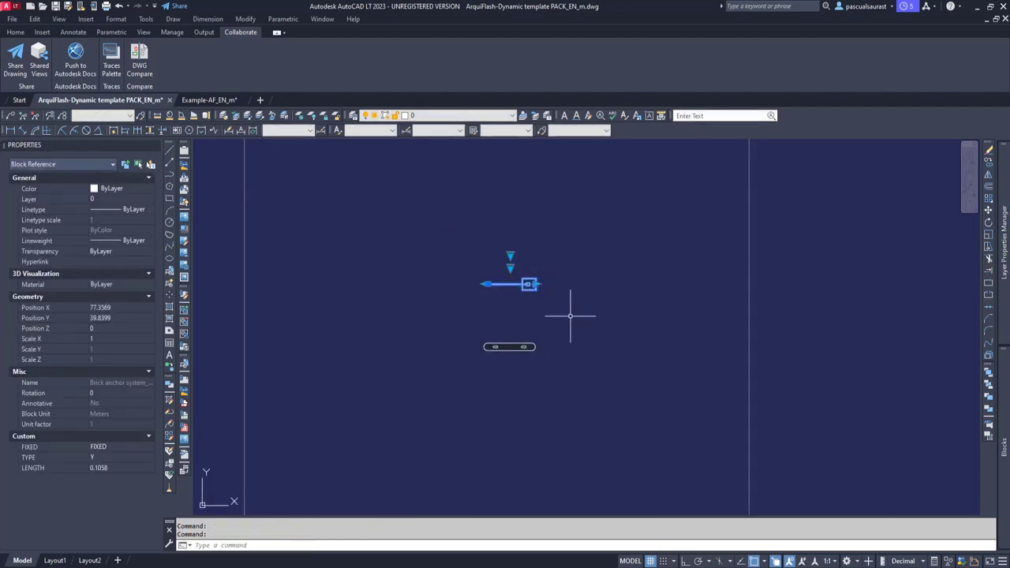
key(Escape)
Switch the slotted anchor piece below the brick anchor to its alternative variant.
click(555, 328)
click(528, 352)
click(511, 332)
click(550, 353)
key(Escape)
Select the lattice joist section in the joist area and stretch it to a width of about 0.30.
scroll(573, 316, down, 6)
middle_drag(650, 242, 562, 337)
middle_drag(608, 247, 575, 299)
key(ctrl+z)
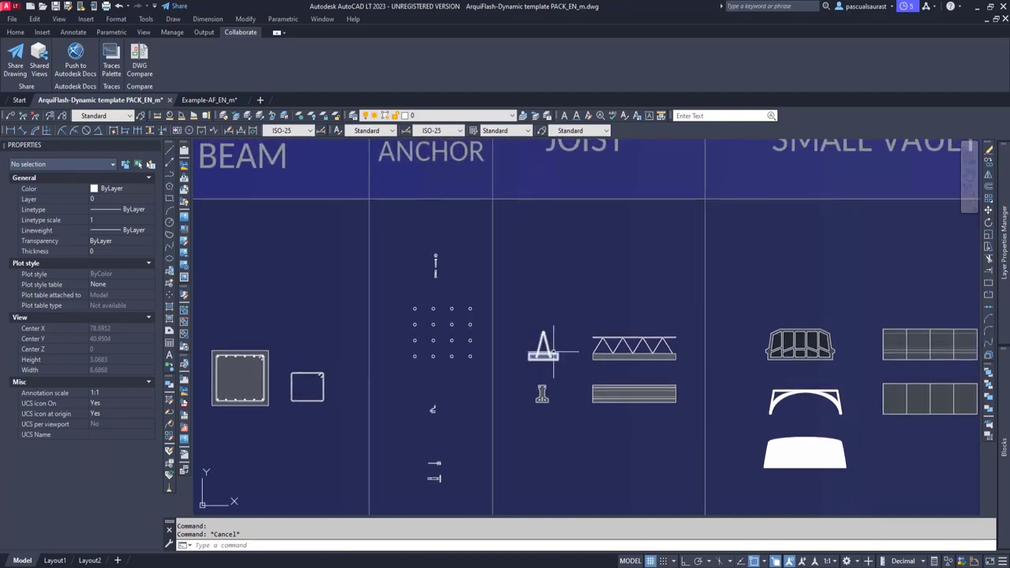
scroll(541, 367, up, 2)
click(542, 357)
click(531, 375)
middle_drag(532, 410, 532, 321)
key(Escape)
drag(533, 350, 483, 370)
key(Escape)
drag(539, 263, 532, 278)
click(531, 278)
click(536, 278)
click(553, 279)
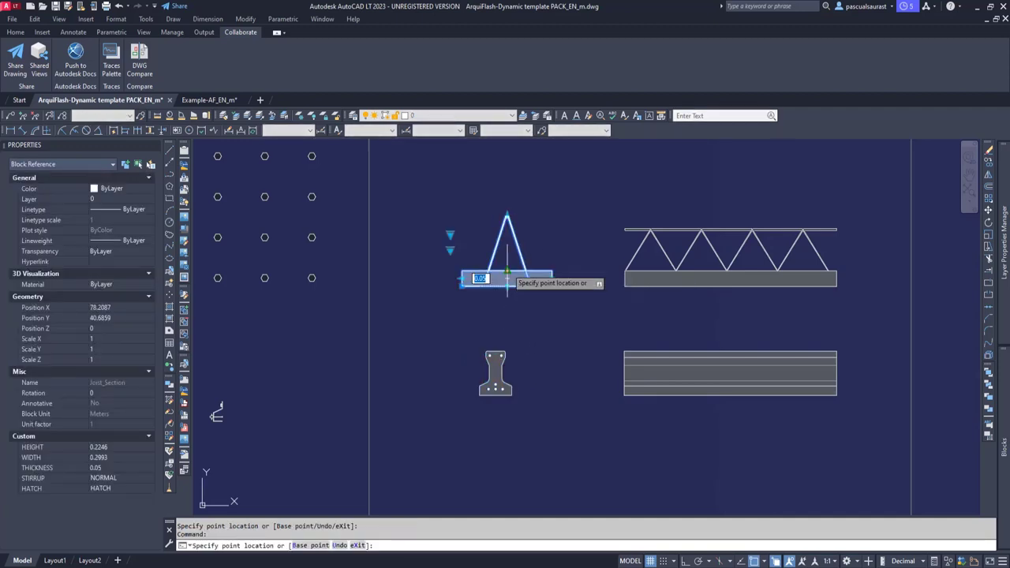
Stretch the lattice joist section's base to about 0.07 thick and its overall height to about 0.31.
scroll(511, 275, up, 5)
scroll(533, 266, down, 3)
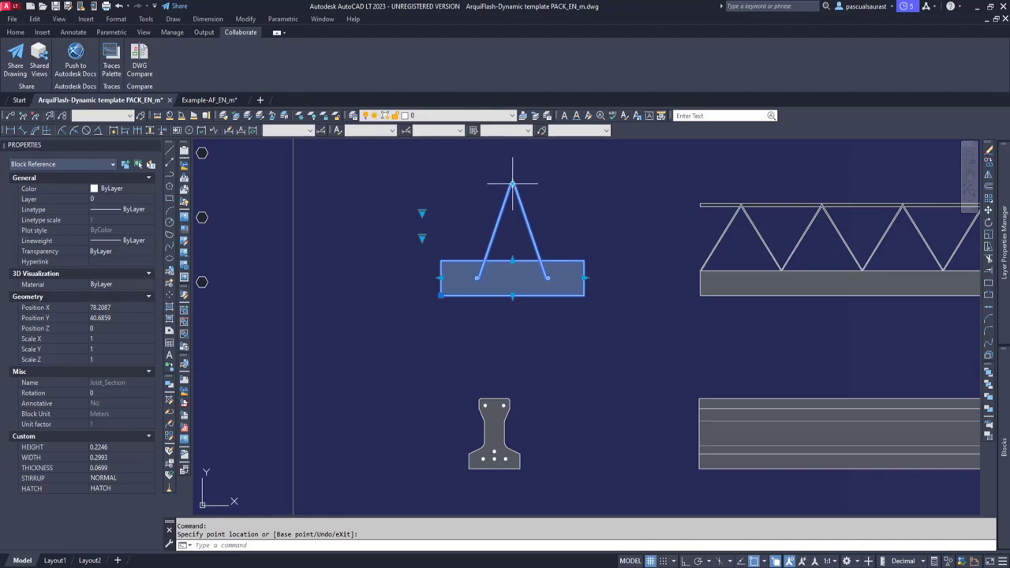
middle_drag(512, 184, 507, 230)
click(507, 192)
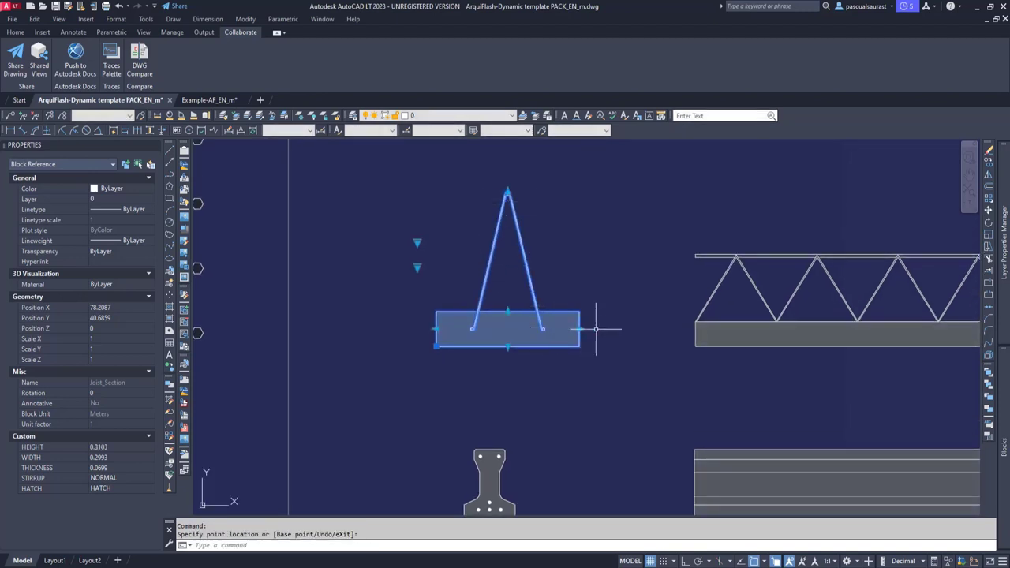
Change the lattice joist section's HATCH option and deselect the block.
middle_drag(670, 325, 501, 320)
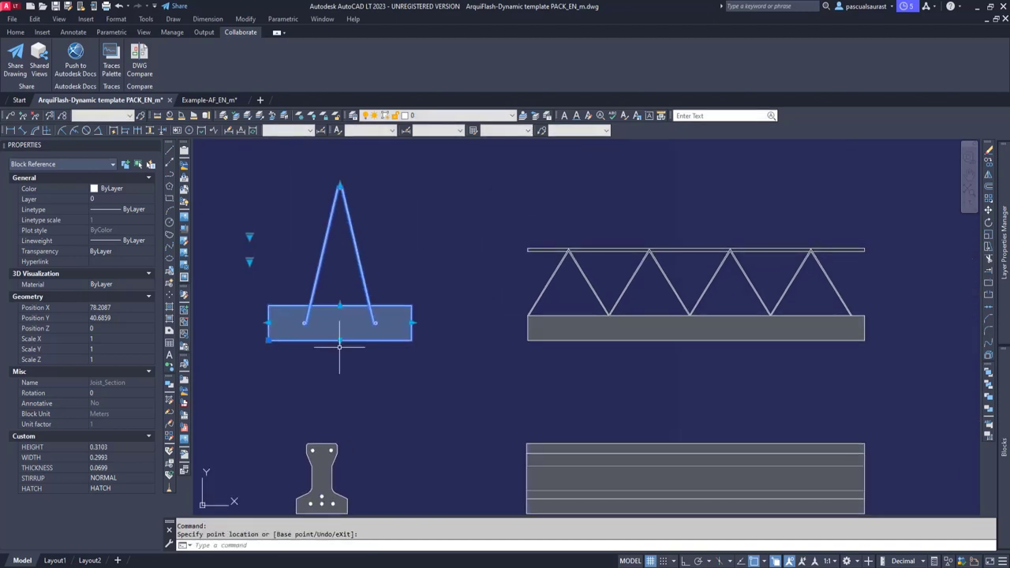
click(105, 489)
click(103, 507)
key(Escape)
Select the lattice joist's front view and stretch its length to about 1.21.
click(612, 297)
middle_drag(755, 317, 659, 308)
click(671, 304)
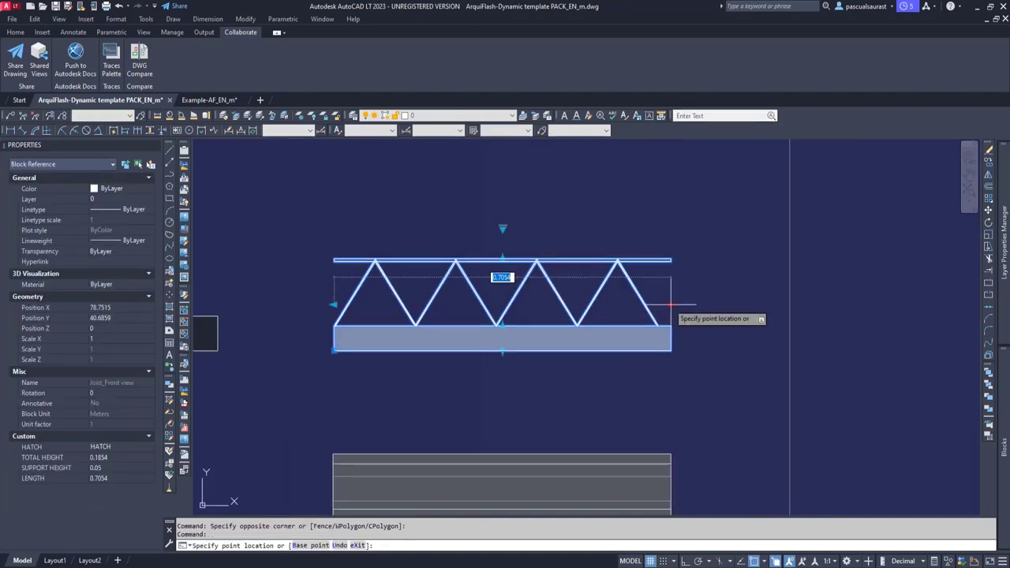
scroll(671, 304, down, 4)
click(785, 303)
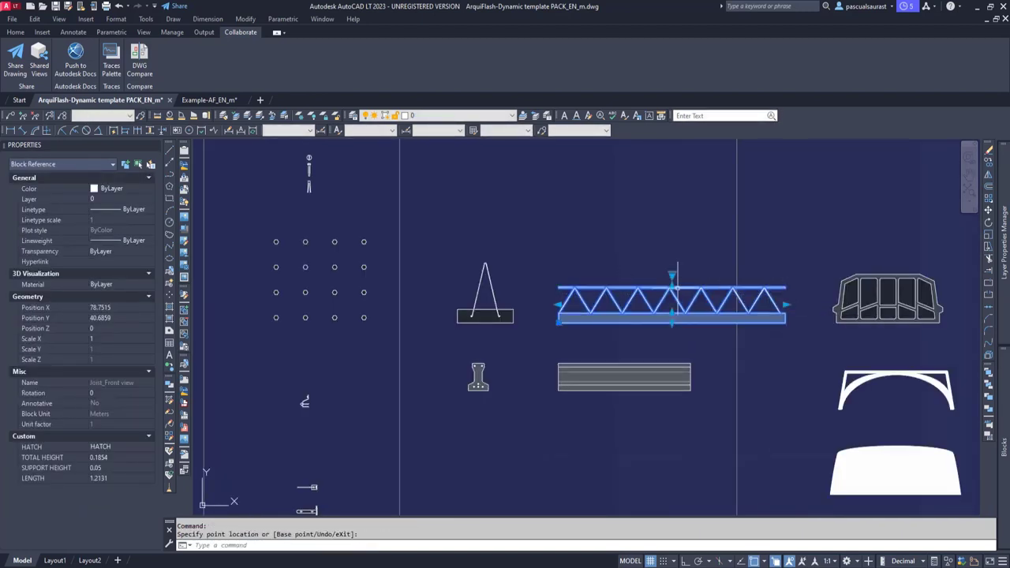
Stretch the lattice joist front view to a total height of about 0.28, moving its support down.
click(671, 286)
scroll(671, 288, up, 2)
click(669, 263)
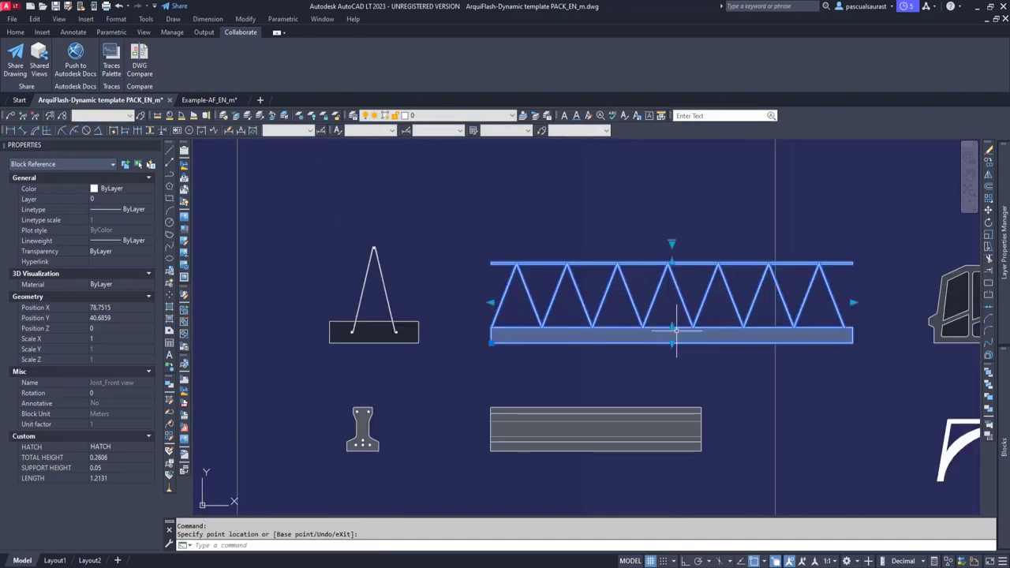
click(671, 327)
click(670, 335)
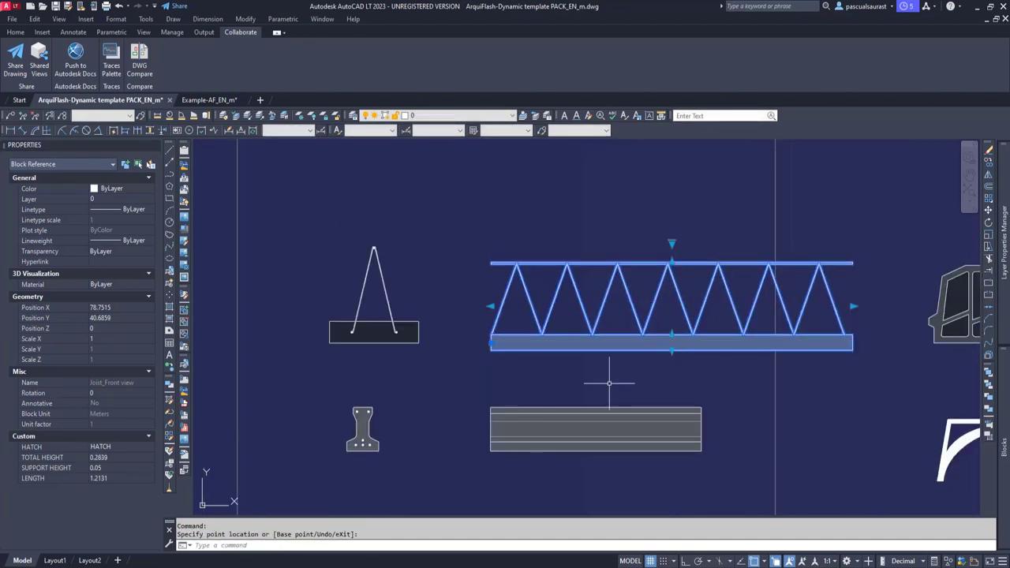
middle_drag(630, 374, 635, 292)
key(Escape)
Select the concrete joist section, widen its top flange and stretch its height to about 0.19.
click(379, 336)
scroll(378, 334, up, 5)
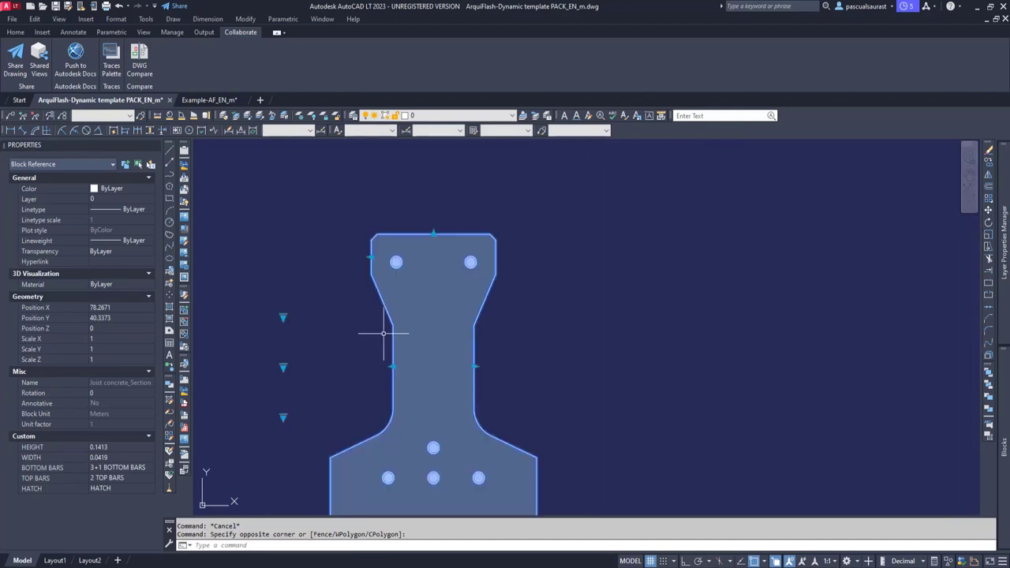
scroll(418, 316, down, 2)
click(403, 293)
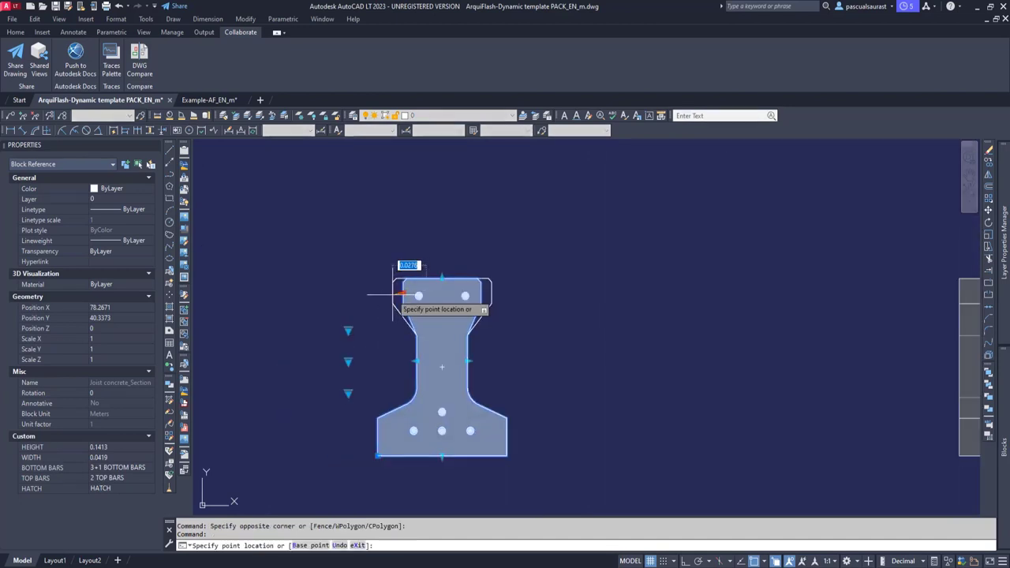
click(390, 293)
click(442, 278)
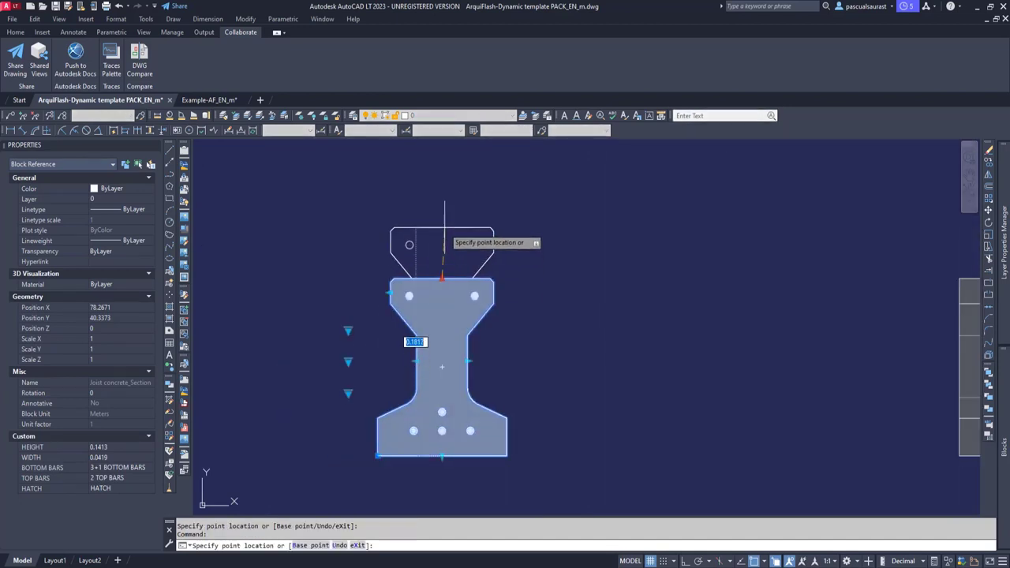
click(442, 214)
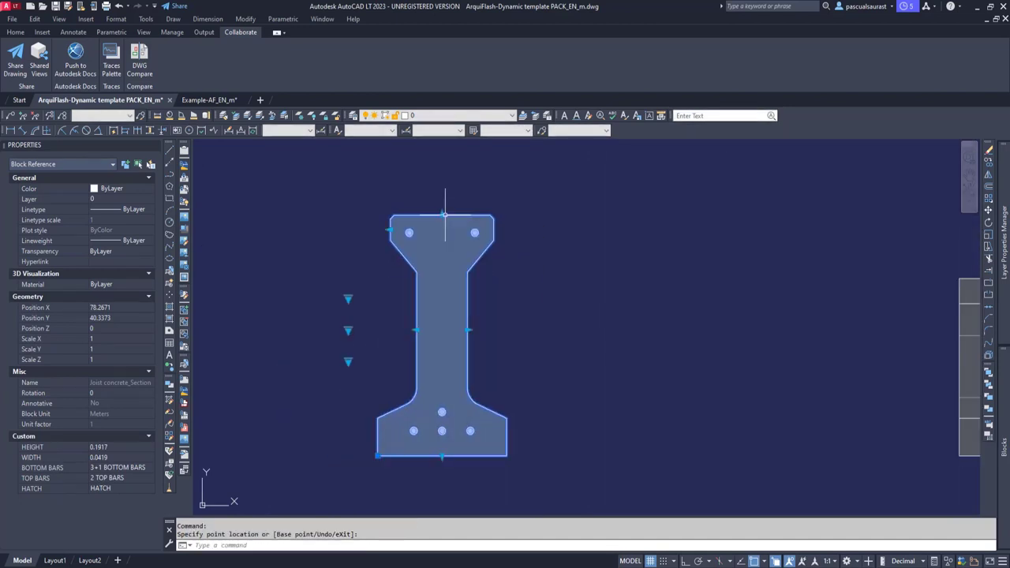
Review the concrete joist section's bottom and top bar options, keeping 3+1 BOTTOM BARS and 2 TOP BARS.
click(125, 469)
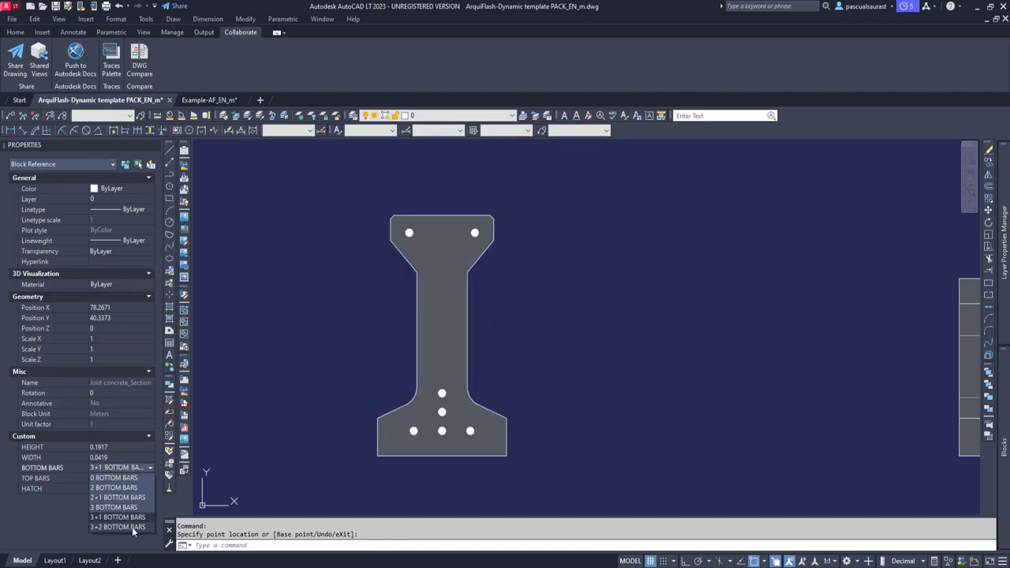
click(122, 470)
click(124, 478)
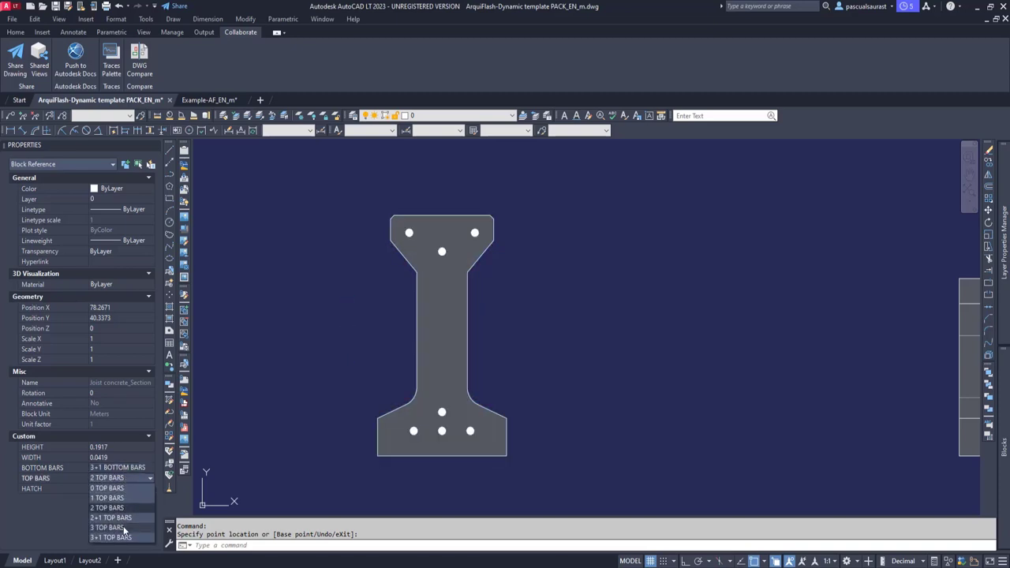
click(118, 508)
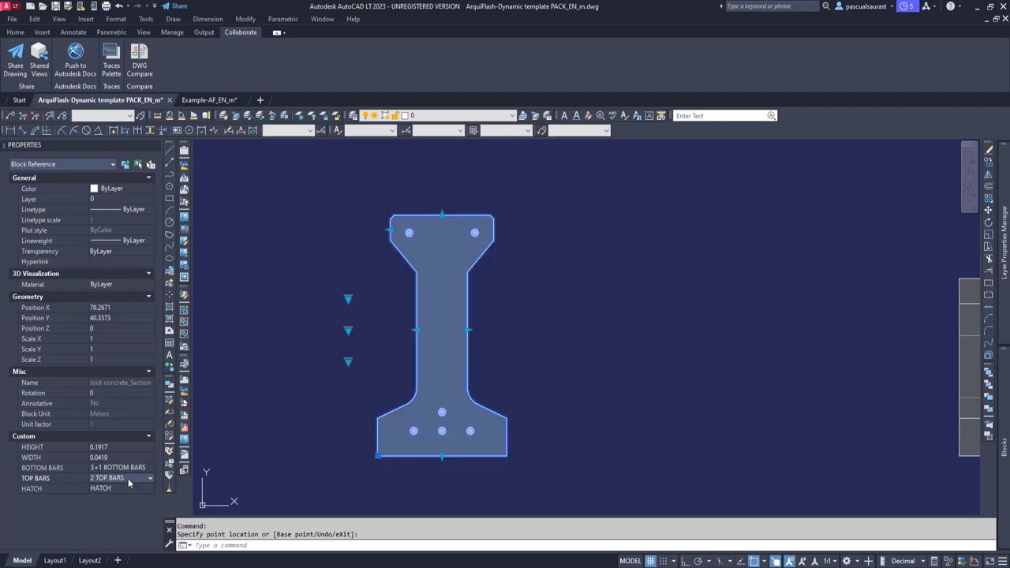
Narrow the concrete joist section's top flange to the web width and reduce its height to about 0.125.
click(388, 227)
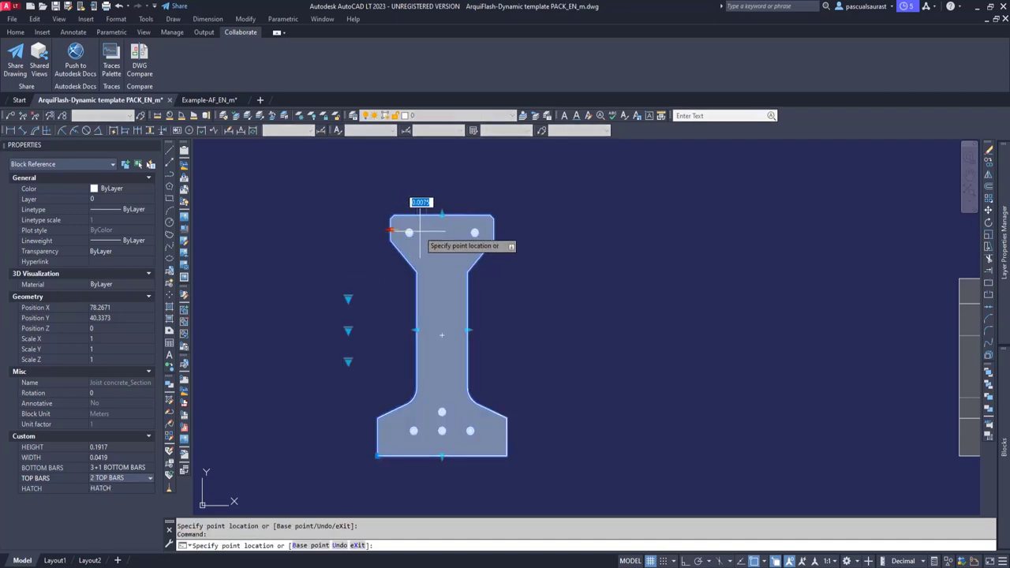
click(424, 241)
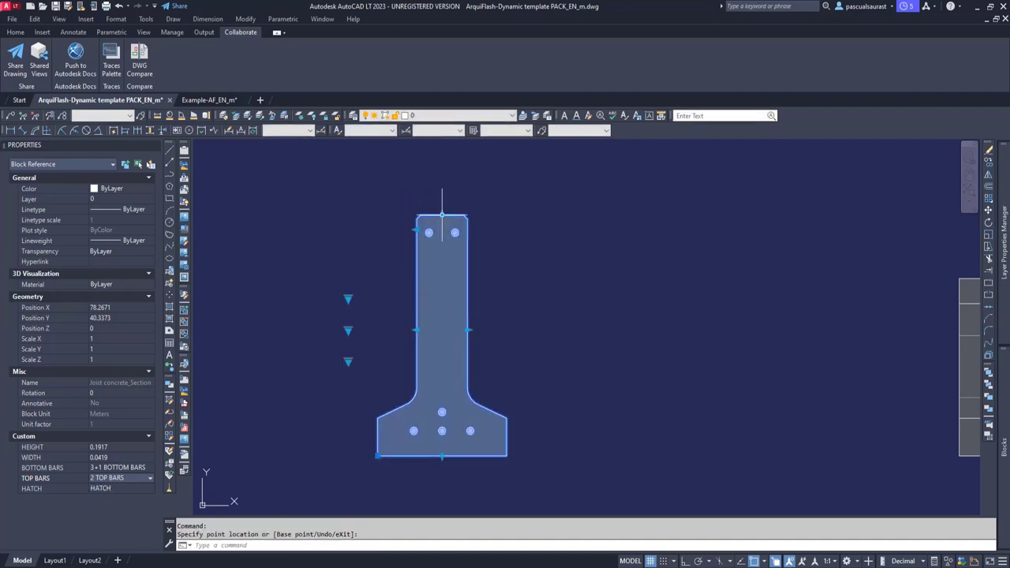
click(442, 298)
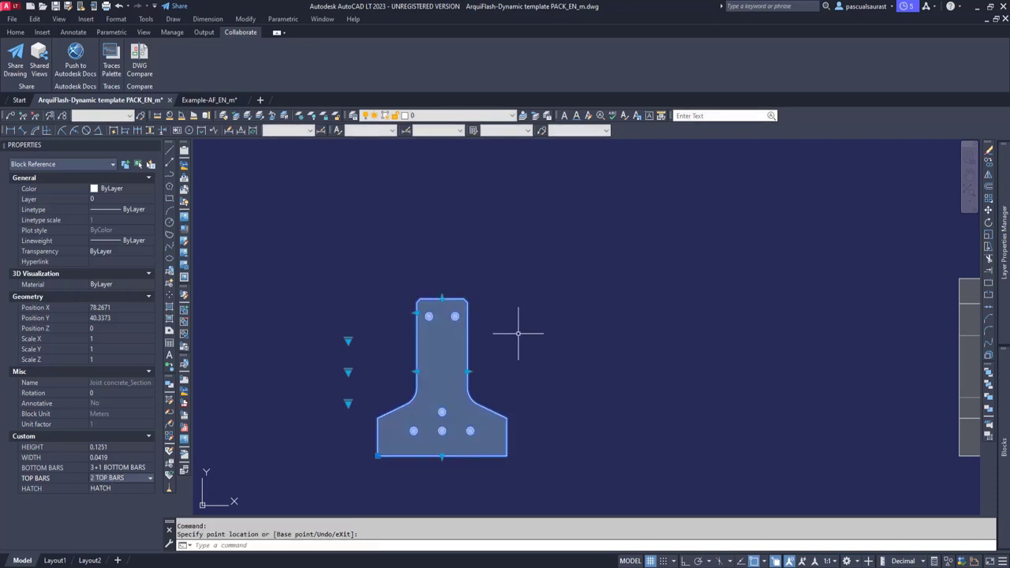
scroll(518, 332, down, 2)
middle_drag(600, 333, 426, 326)
key(Escape)
Select the concrete joist's front view and stretch it to about 1.21 long and 0.21 high.
scroll(518, 332, down, 4)
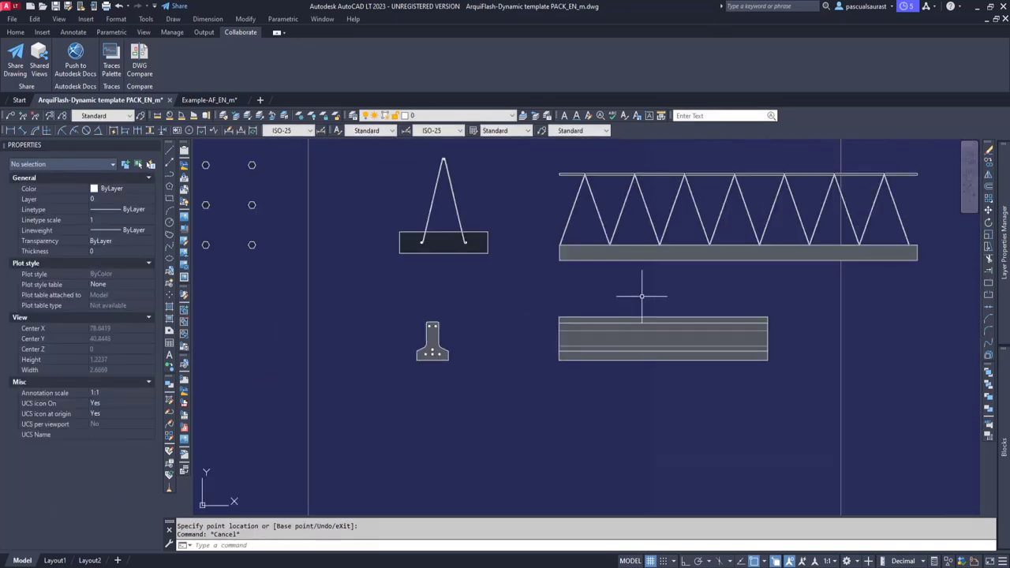
click(655, 327)
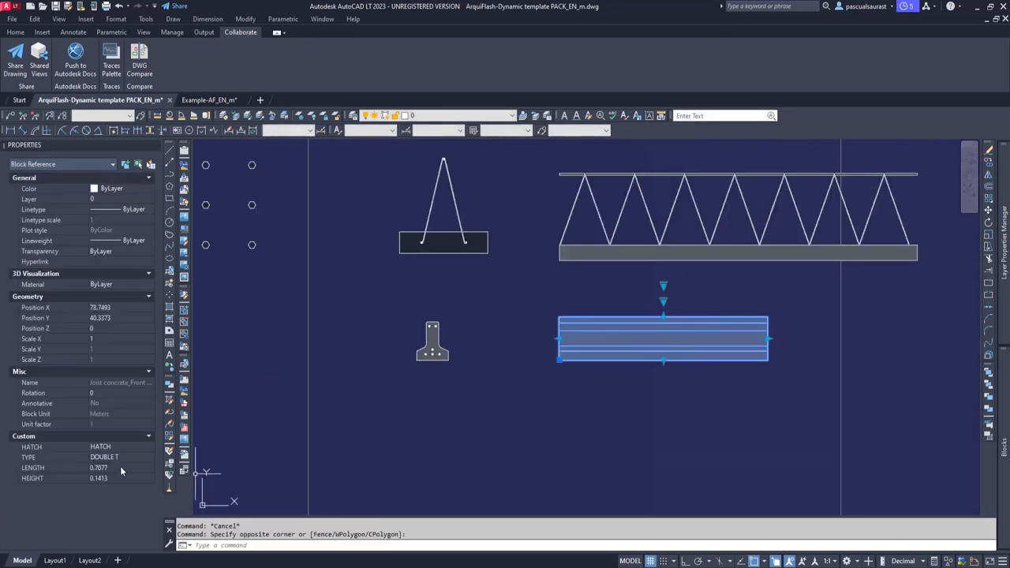
click(768, 339)
middle_drag(828, 339, 678, 350)
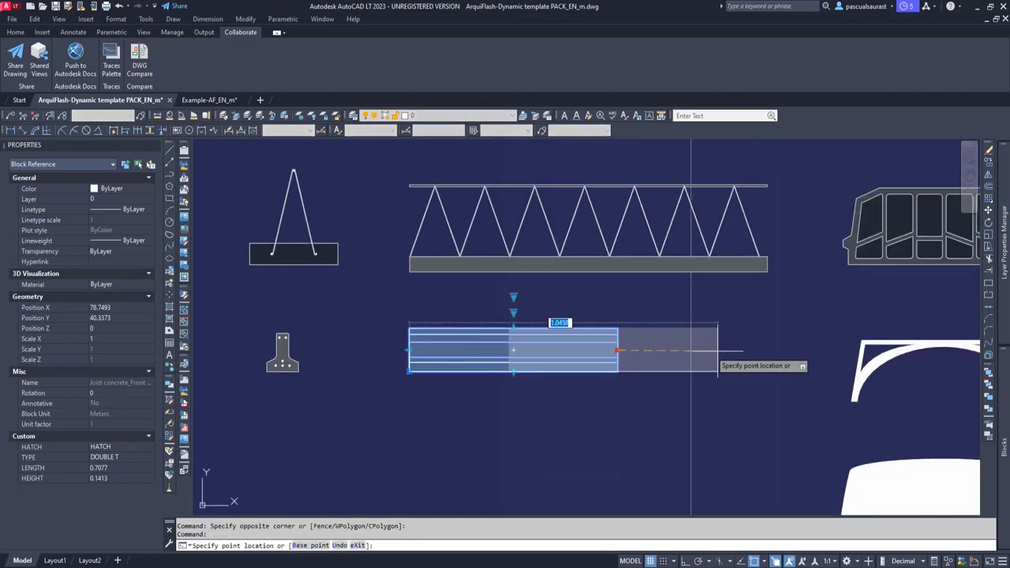
click(767, 350)
click(587, 328)
scroll(589, 326, up, 2)
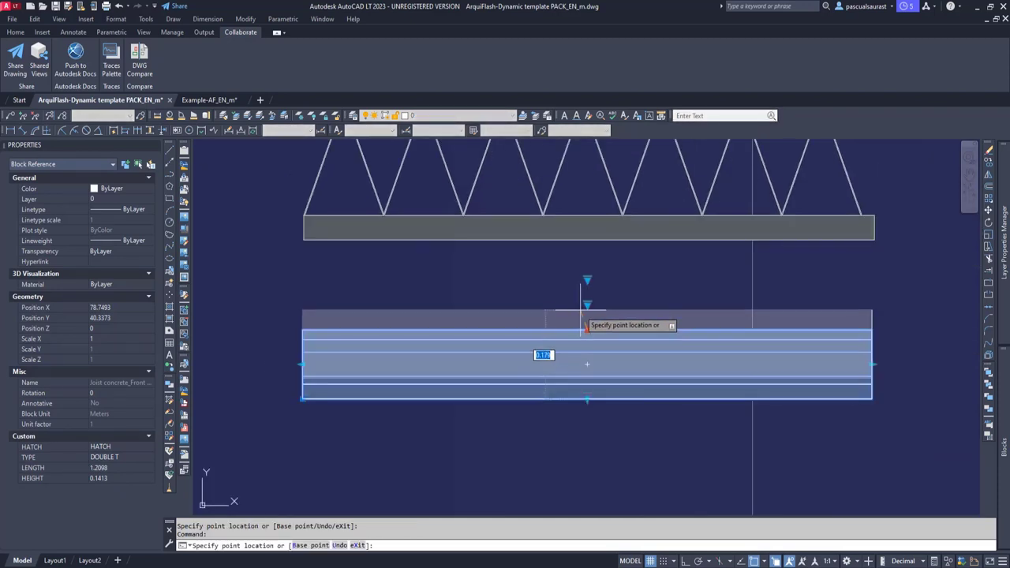
click(582, 298)
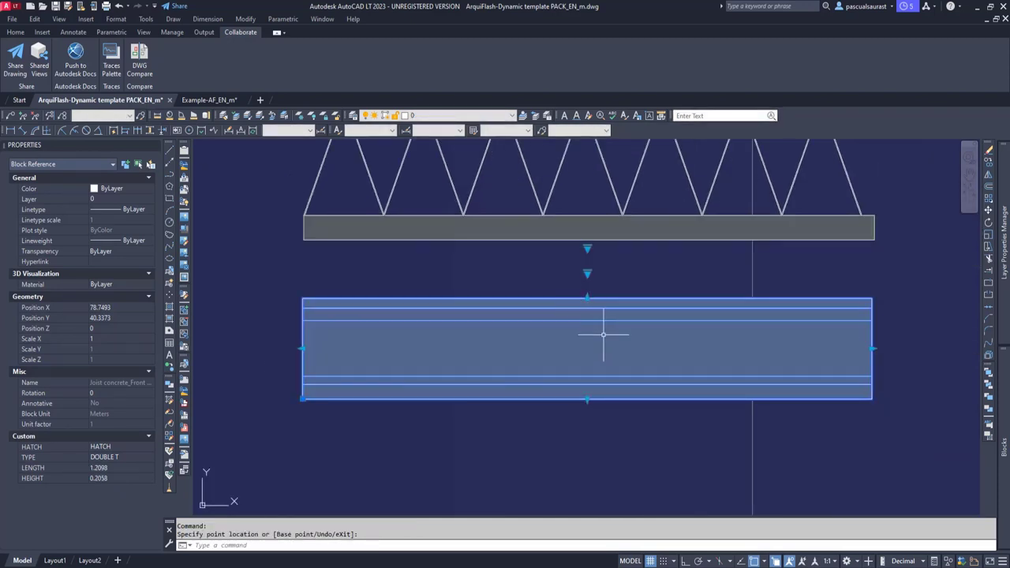
Review the concrete joist front view's HATCH options and set its TYPE to SIMPLE T.
click(107, 448)
click(117, 447)
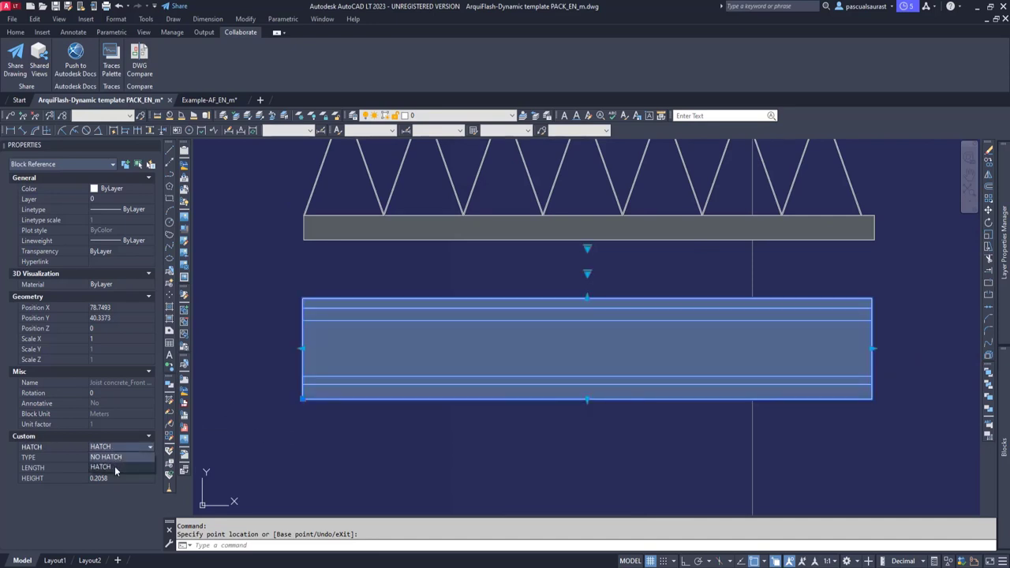
click(125, 458)
click(128, 458)
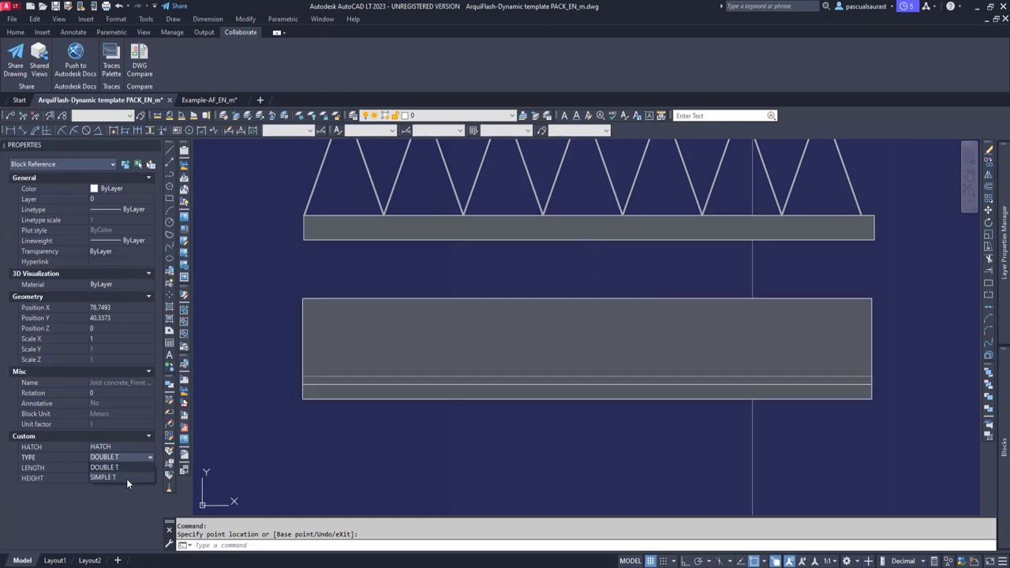
click(127, 478)
scroll(552, 469, down, 3)
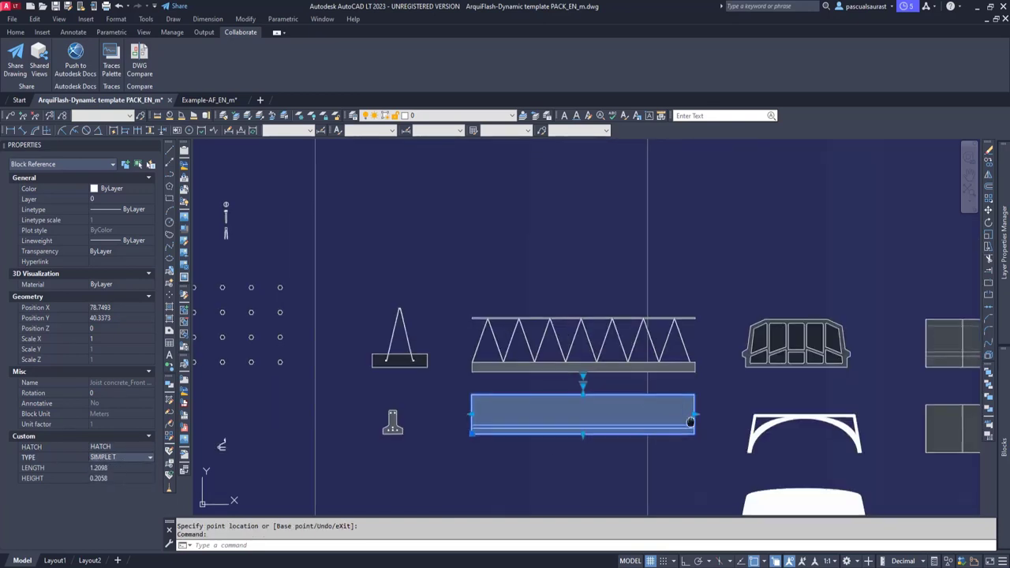
click(637, 400)
click(642, 397)
click(632, 400)
click(542, 443)
click(596, 335)
click(587, 328)
click(632, 331)
click(556, 276)
middle_drag(613, 291, 490, 300)
key(Escape)
Select the ceramic small vault section and set its TYPE to EPS and HATCH to NO HATCH.
mouse_move(660, 373)
middle_down()
mouse_move(549, 288)
mouse_move(581, 323)
middle_up()
scroll(552, 277, up, 4)
click(586, 282)
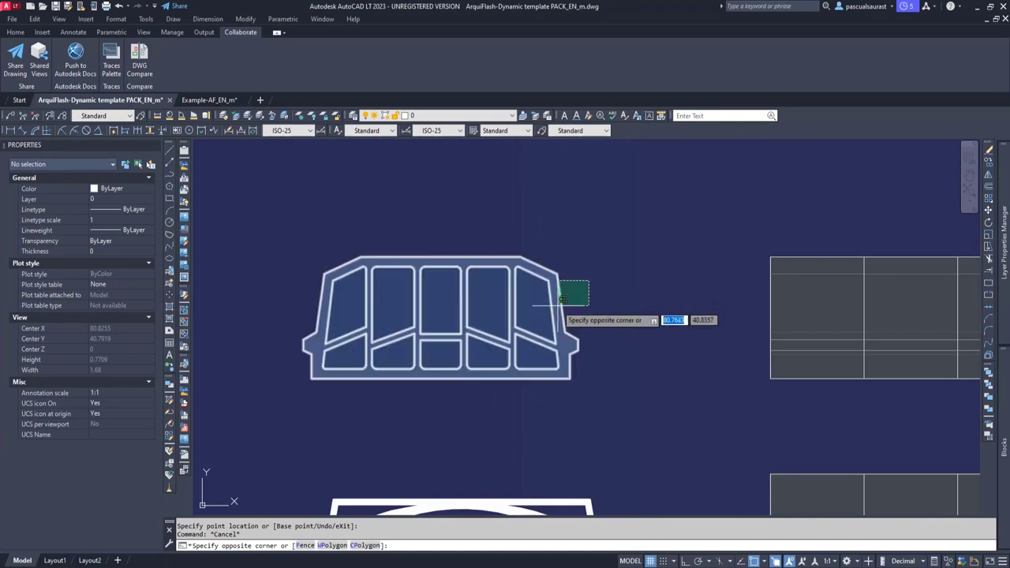
click(546, 314)
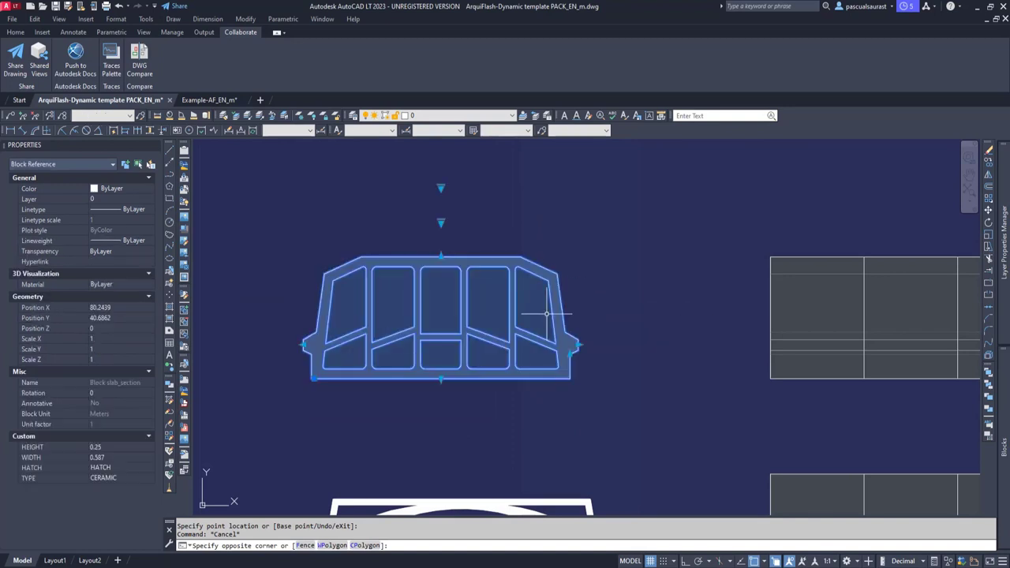
click(108, 478)
click(108, 477)
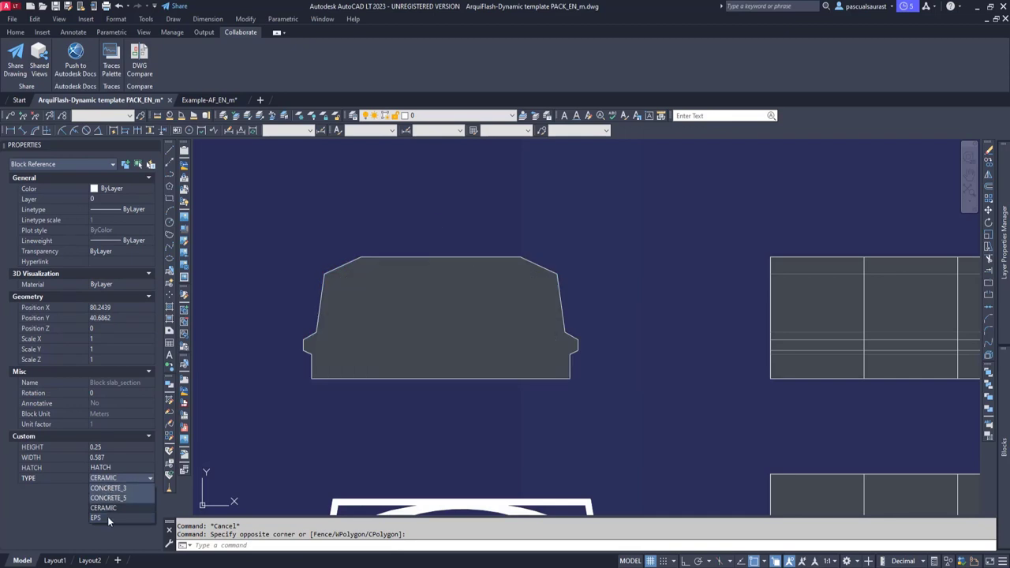
click(108, 516)
click(118, 467)
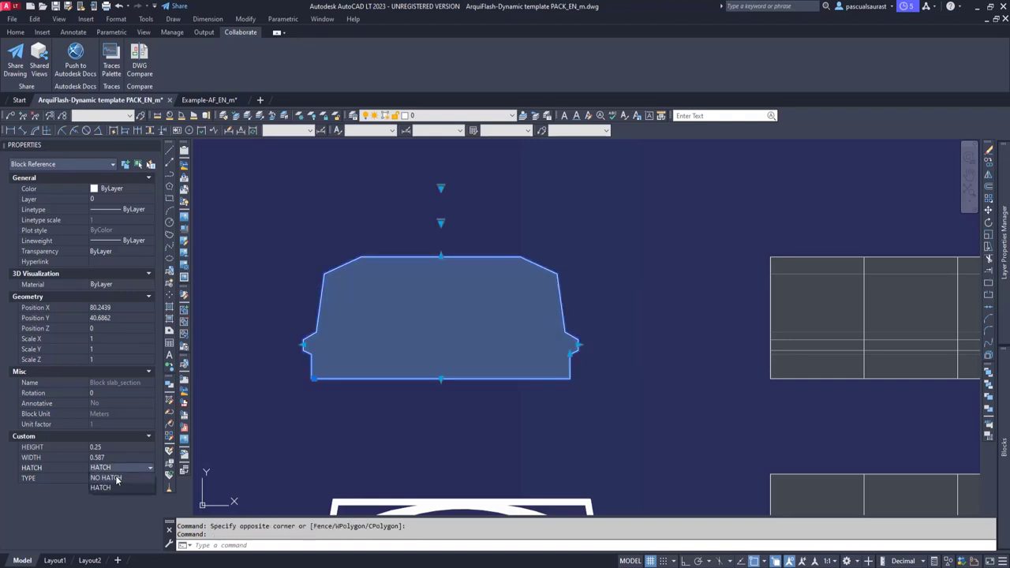
click(109, 478)
Stretch the small vault section to about 0.35 high and 0.86 wide.
click(440, 256)
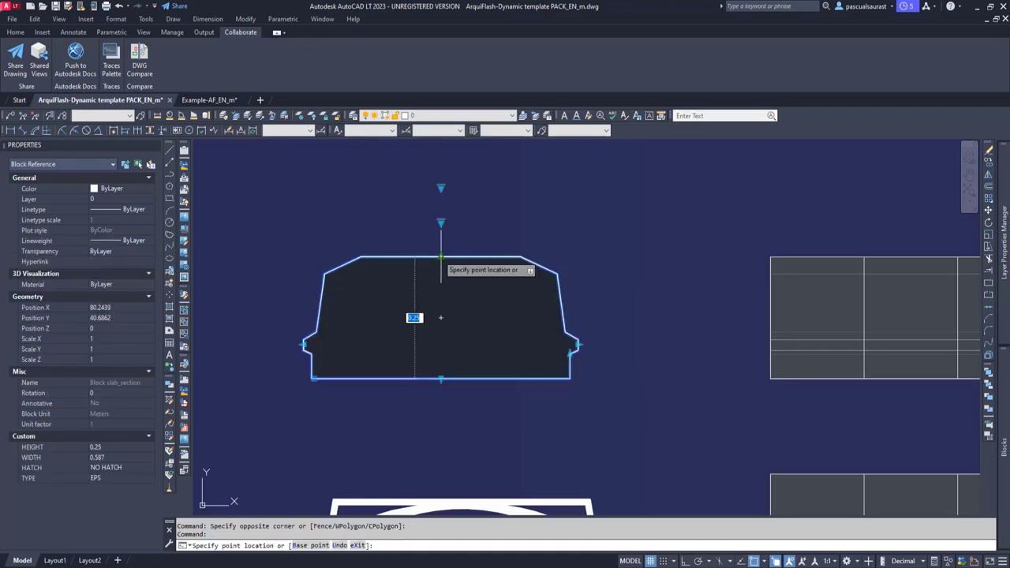
click(440, 211)
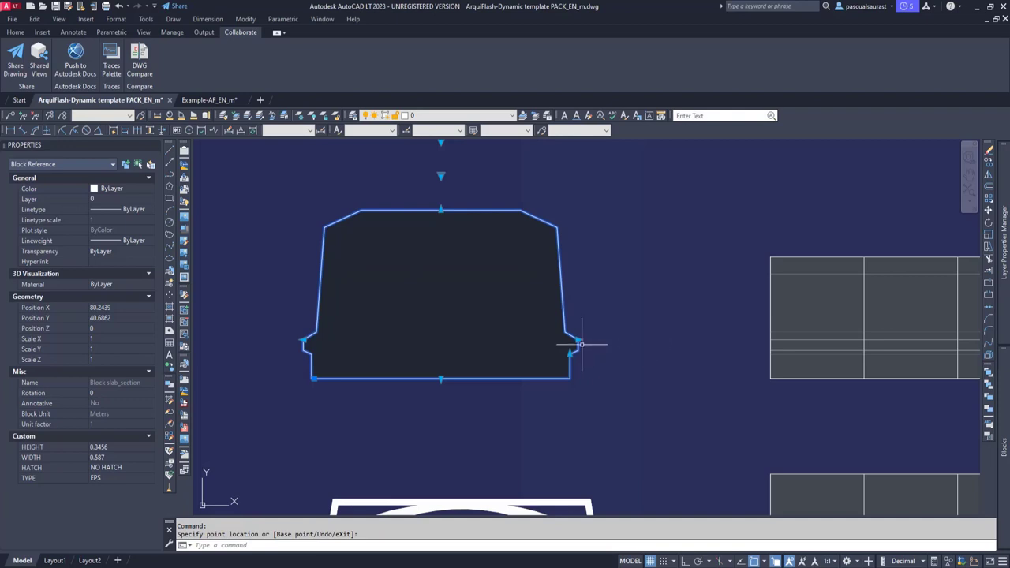
click(707, 341)
Lower the small vault section's side supports slightly and set its TYPE to CONCRETE_5.
click(699, 352)
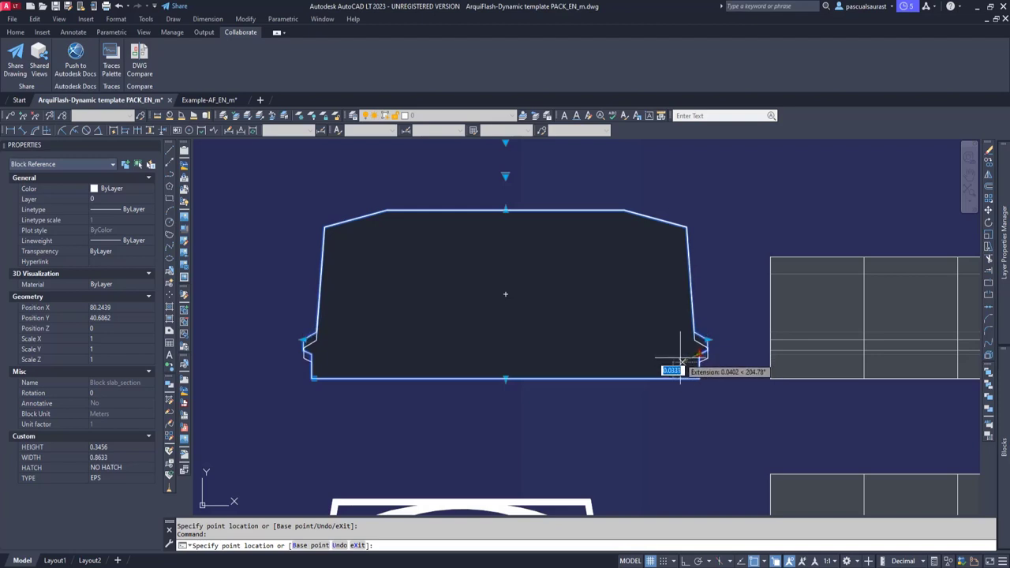
click(676, 366)
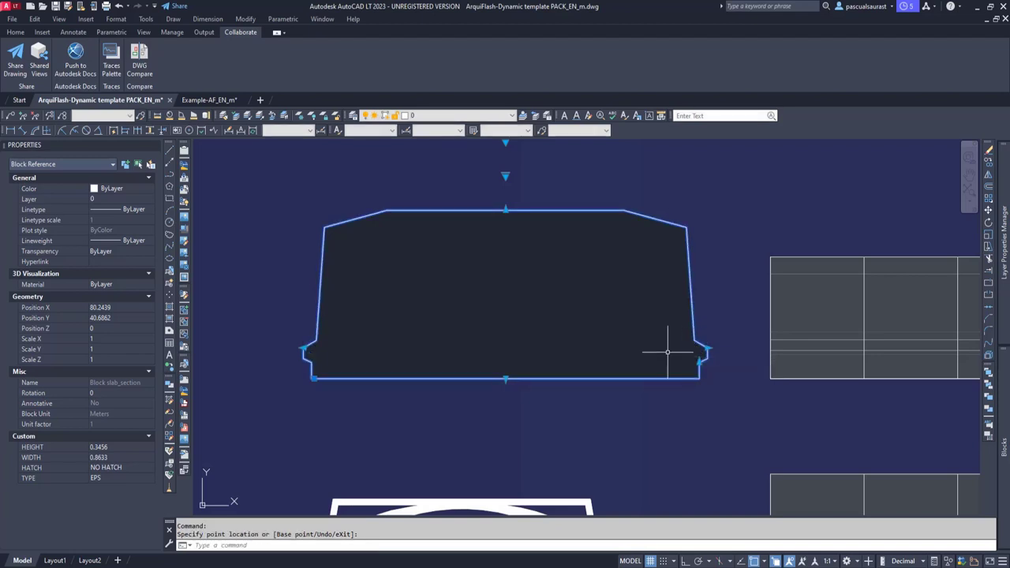
click(111, 477)
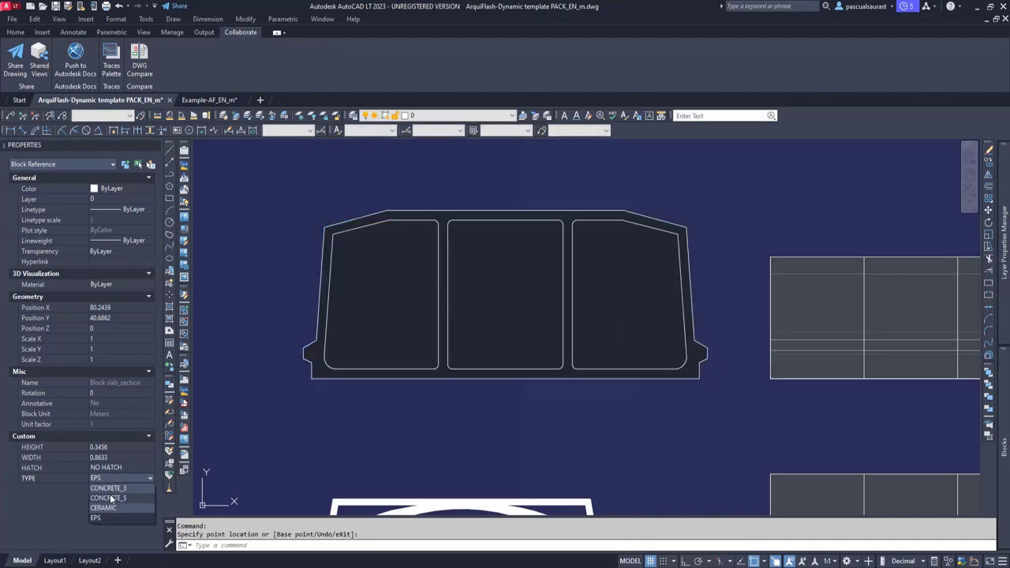
click(110, 498)
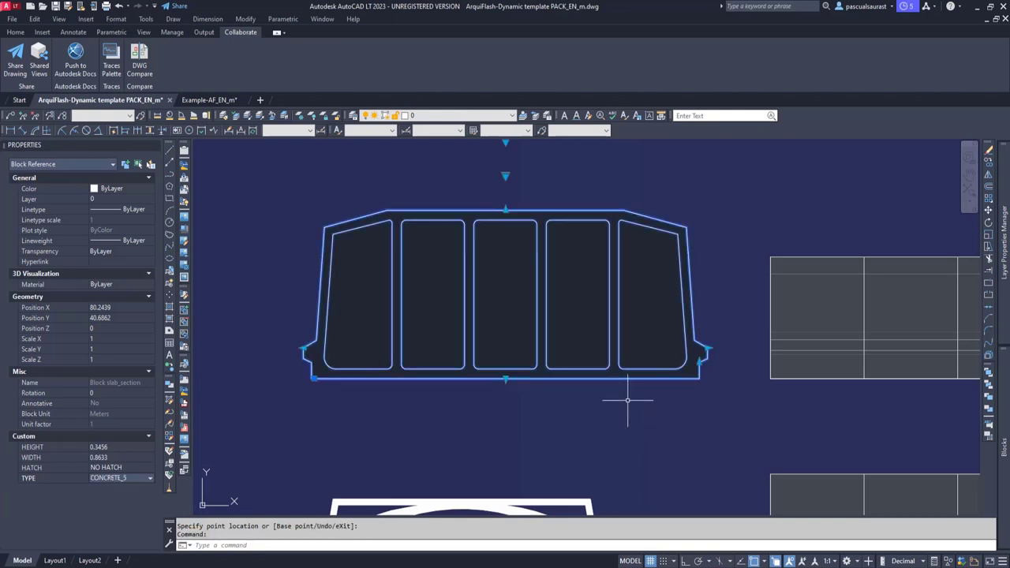
Select the small vault's detailed front view and stretch it to eight modules long and about 0.42 high.
mouse_move(625, 413)
middle_down()
mouse_move(611, 266)
mouse_move(366, 395)
middle_up()
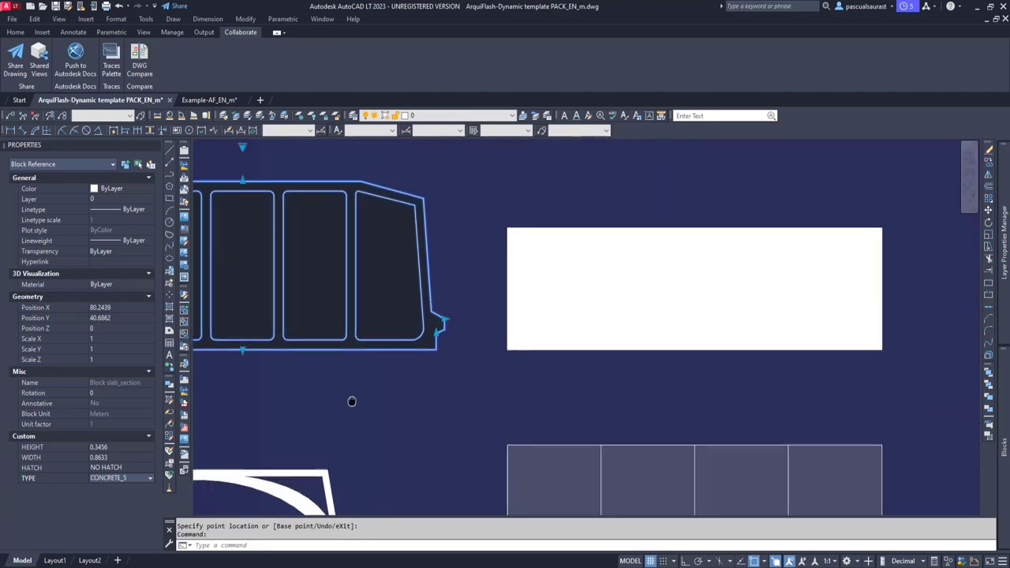
key(Escape)
click(744, 387)
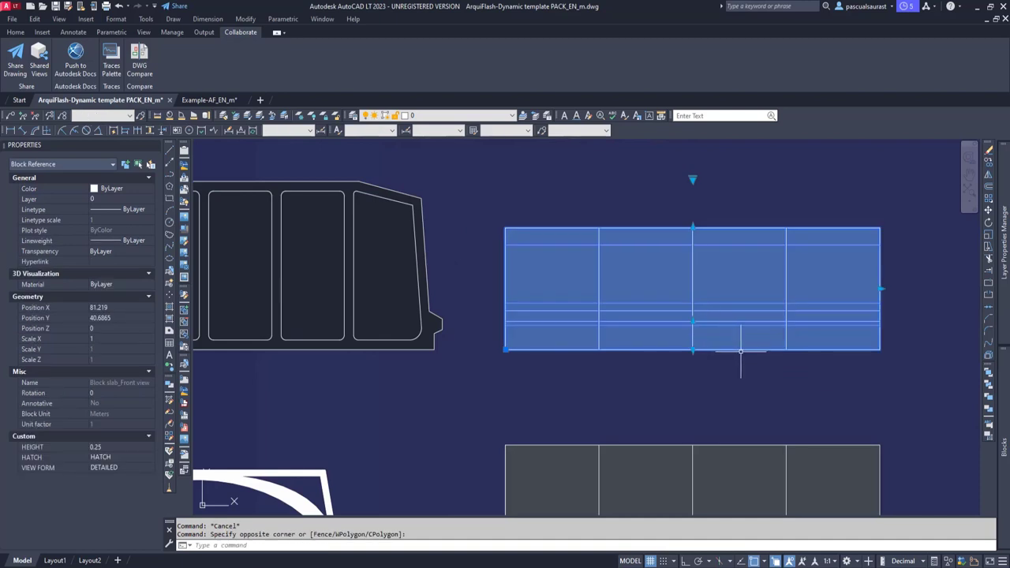
middle_drag(739, 352, 561, 387)
click(699, 324)
click(848, 330)
middle_drag(912, 342, 774, 339)
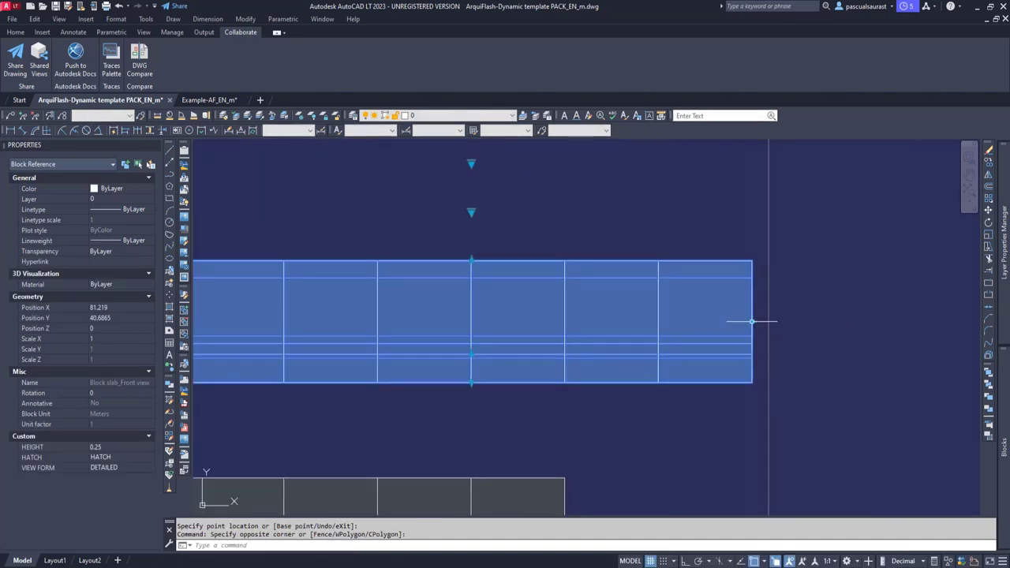
scroll(751, 321, down, 3)
Set the detailed vault front view's HATCH to NO HATCH and its VIEW FORM to the simplified option.
click(119, 457)
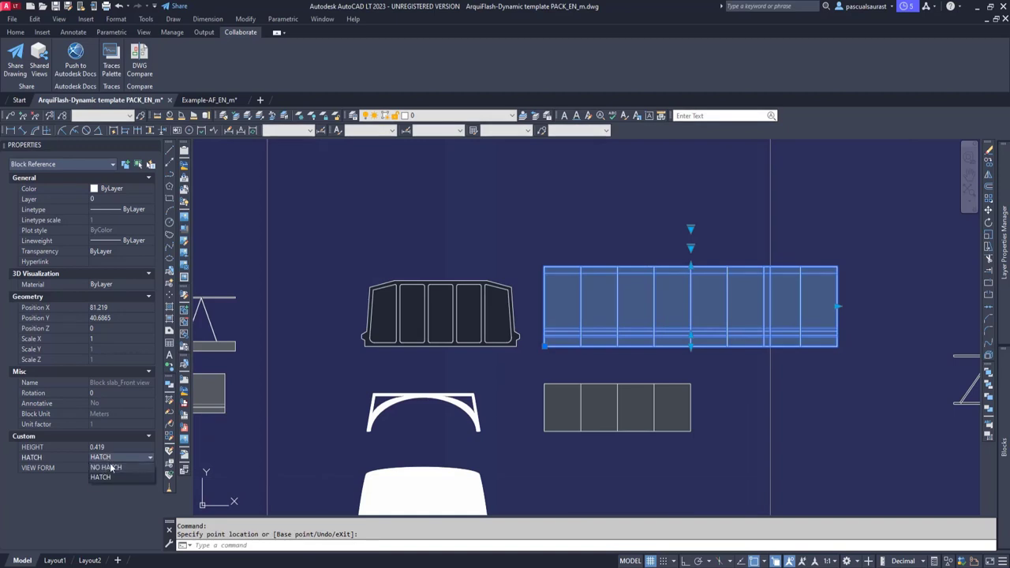
click(111, 468)
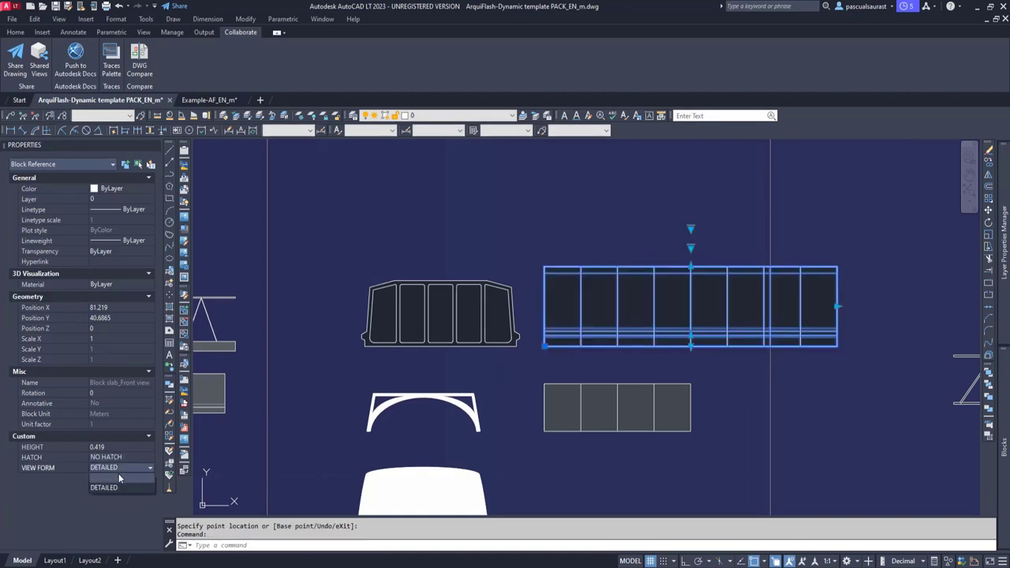
click(118, 478)
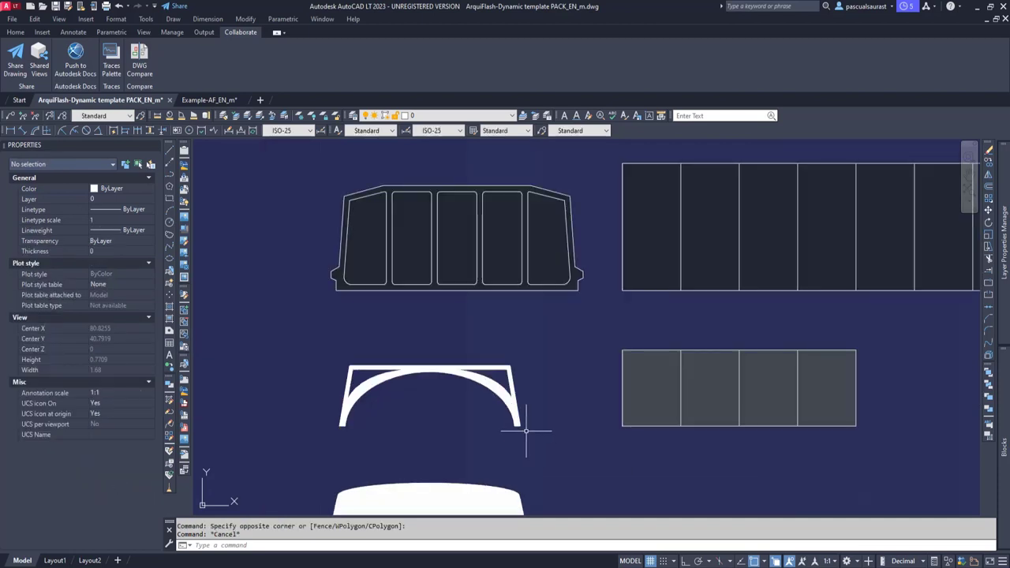
Inspect the coffer arch block's parameters and review the TYPE options of the coffer block below it, keeping CAVITI.
middle_drag(524, 435, 543, 337)
click(565, 306)
click(540, 339)
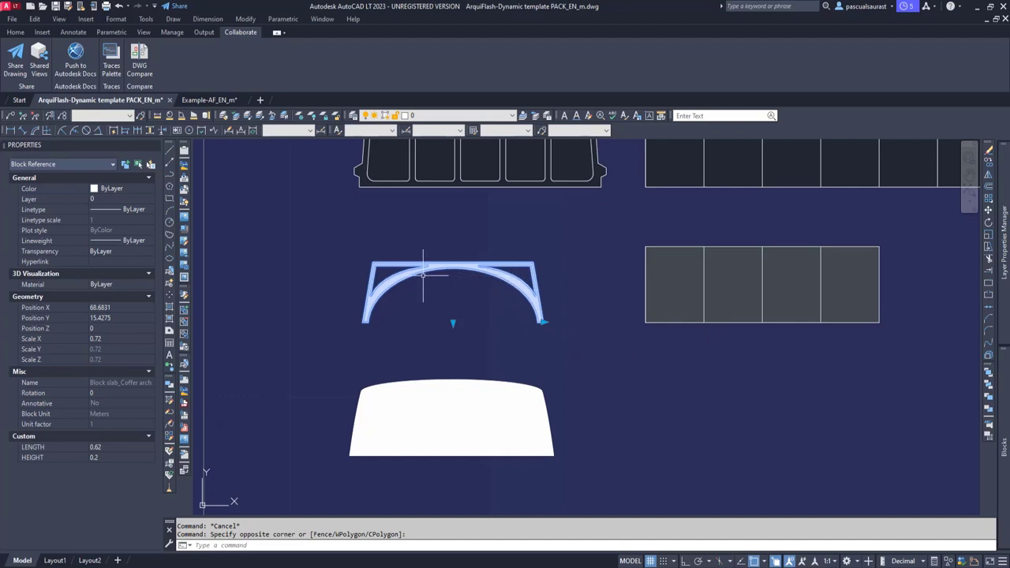
key(Escape)
click(559, 378)
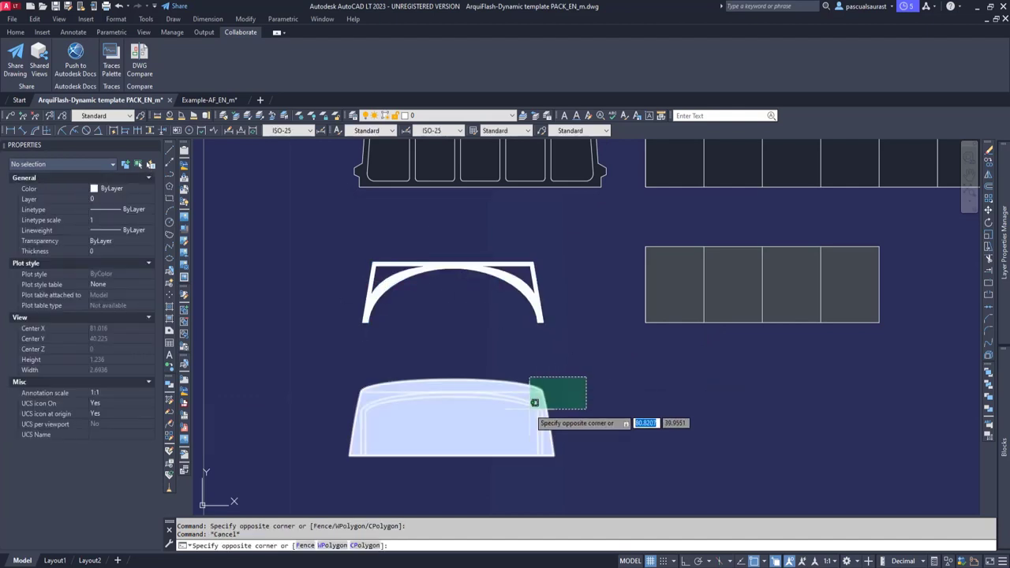
click(531, 409)
click(117, 466)
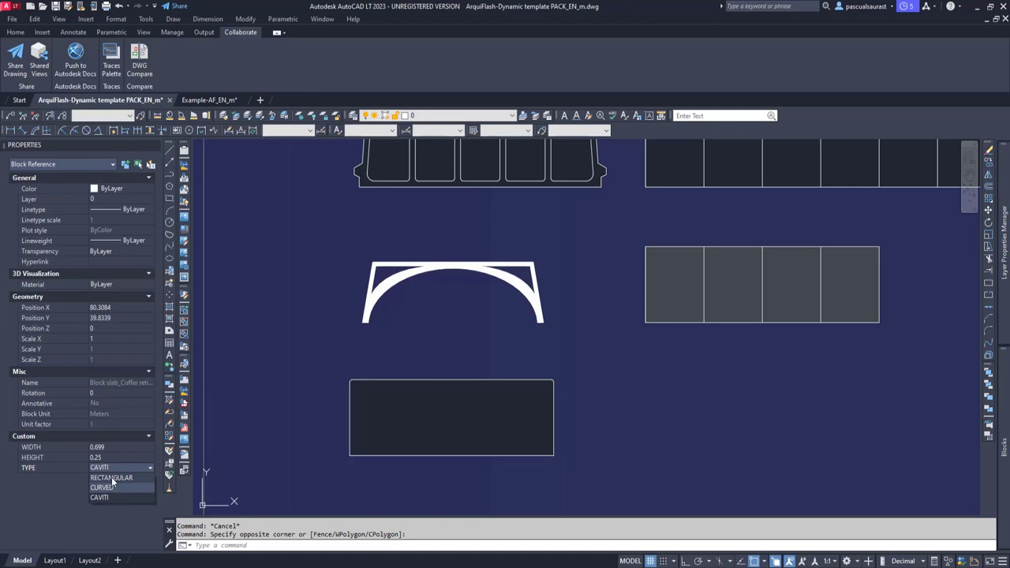
click(110, 487)
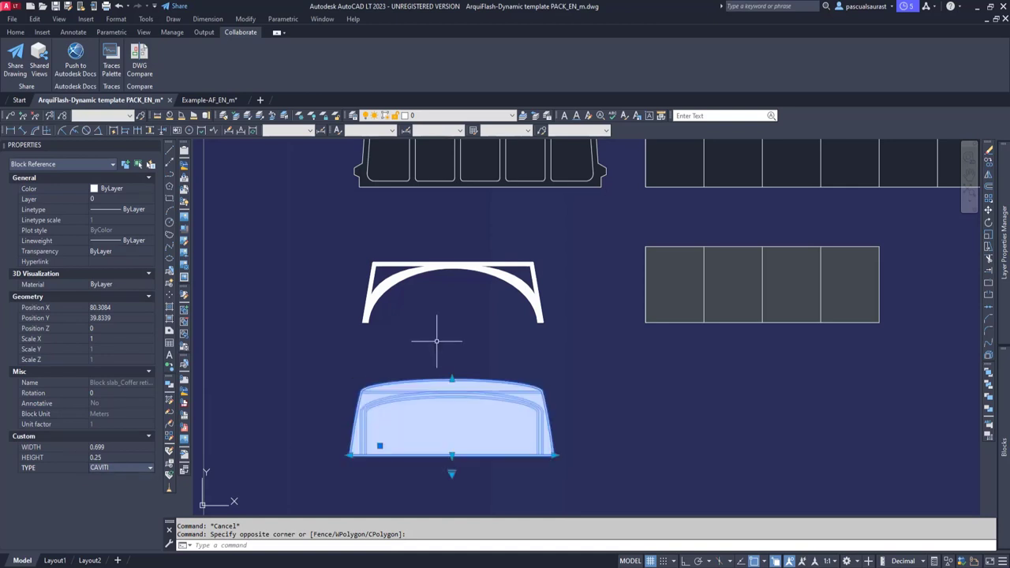
key(Escape)
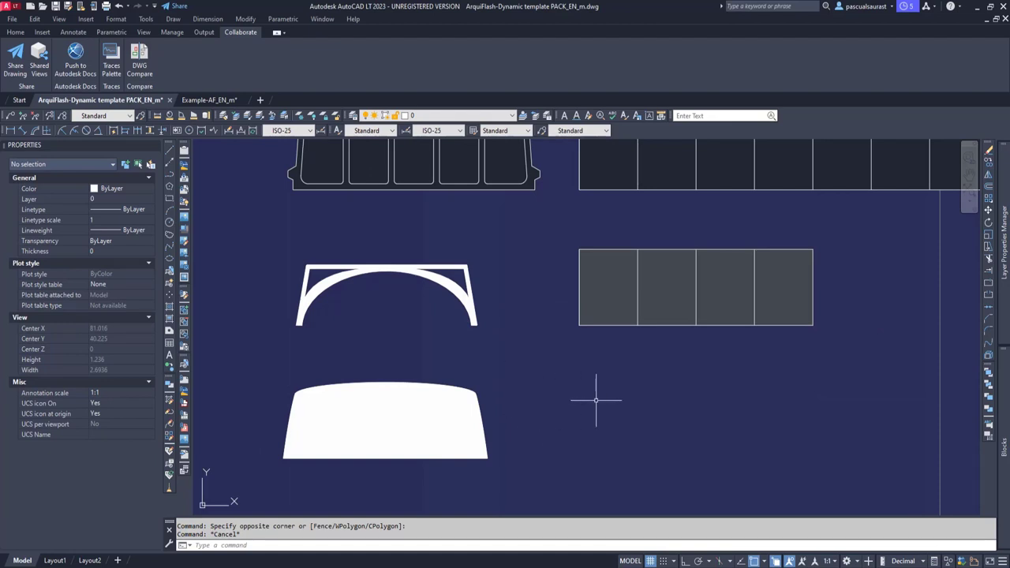
Select the lower simplified vault front view and stretch it to five modules long.
middle_drag(649, 373, 434, 432)
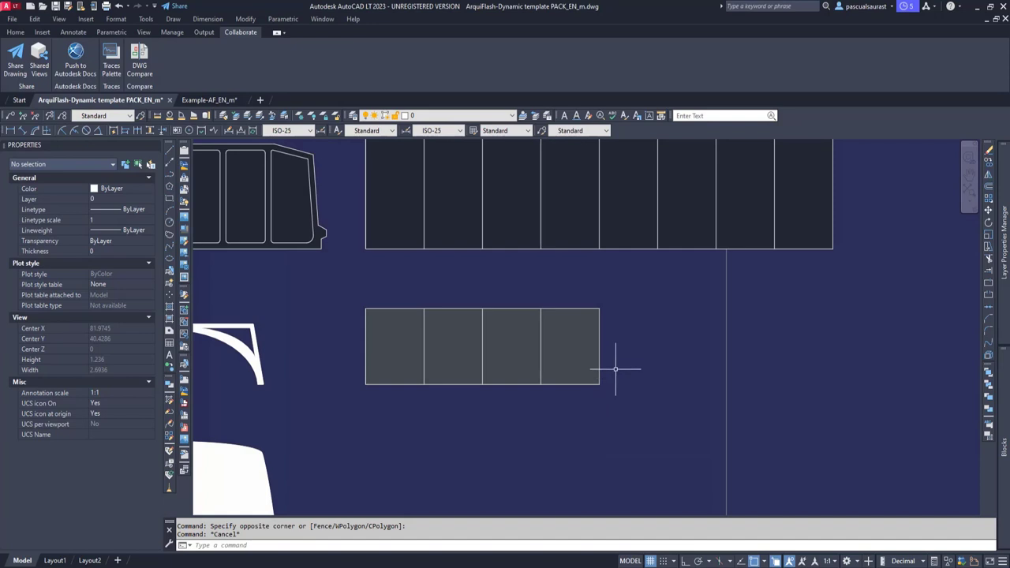
click(654, 353)
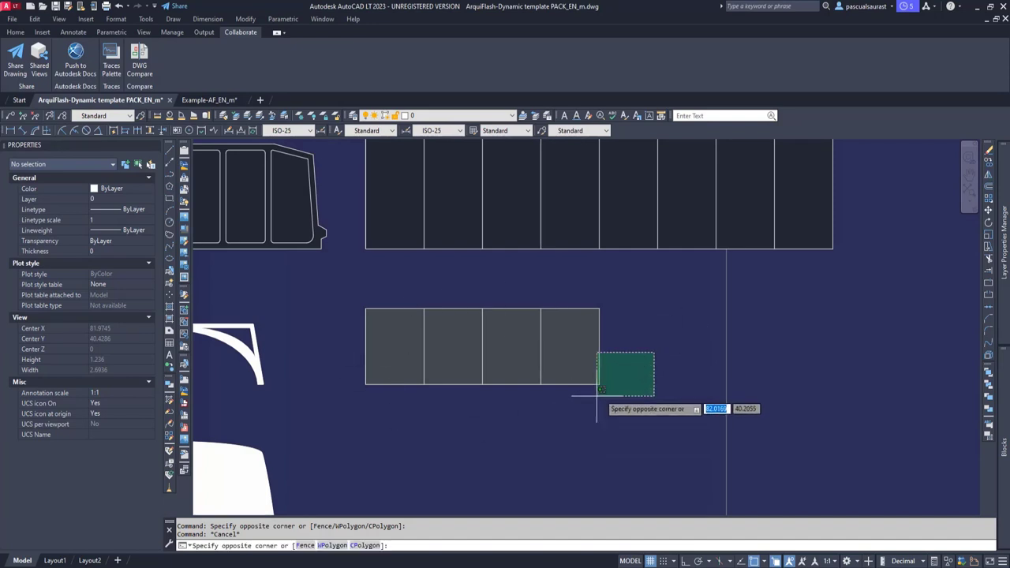
click(590, 395)
scroll(618, 346, down, 2)
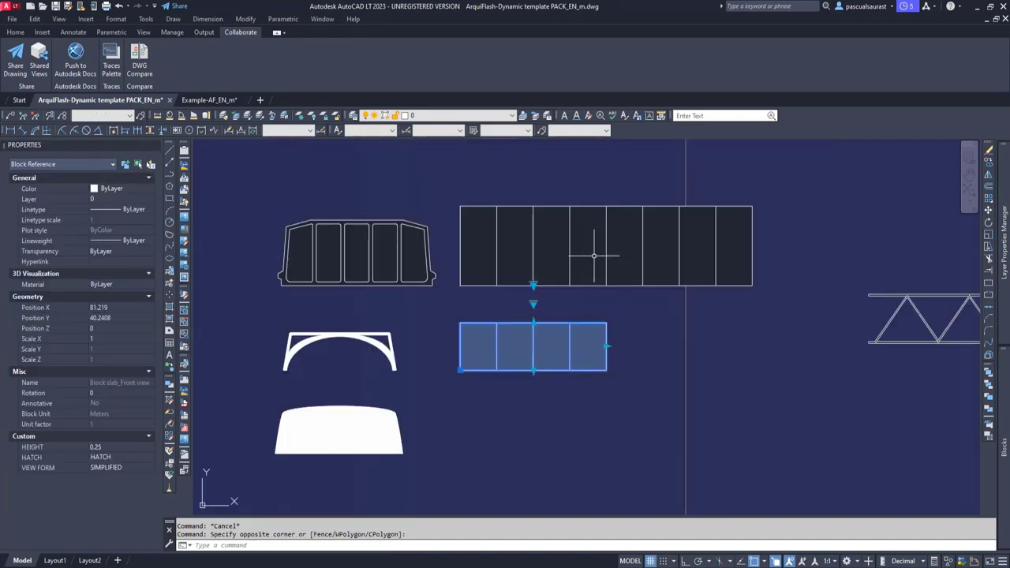
click(606, 346)
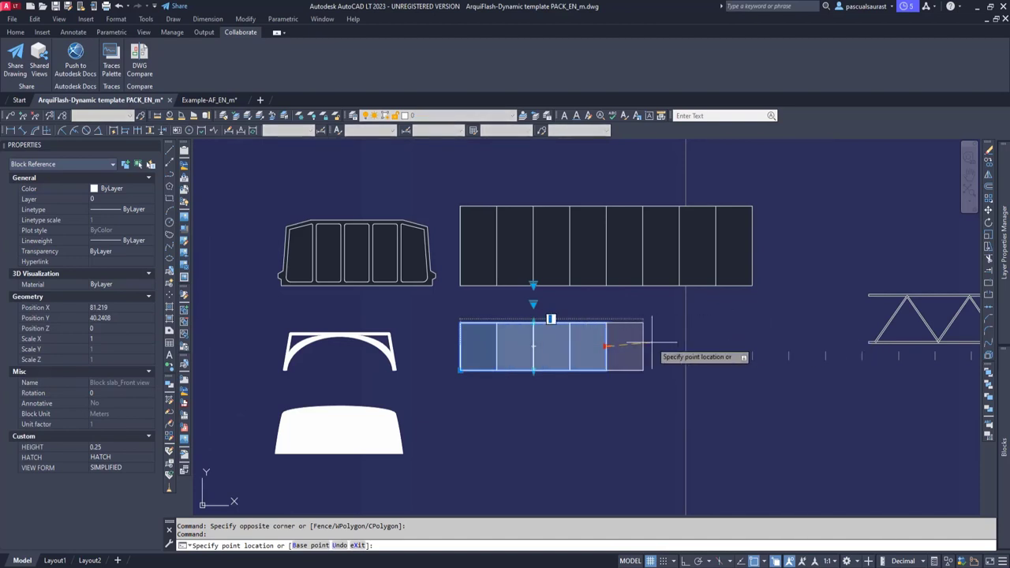
click(661, 357)
key(Escape)
Select the truss wire block in the TENDEL section and stretch it to about 2.87 long and 0.55 wide.
middle_drag(755, 356, 535, 402)
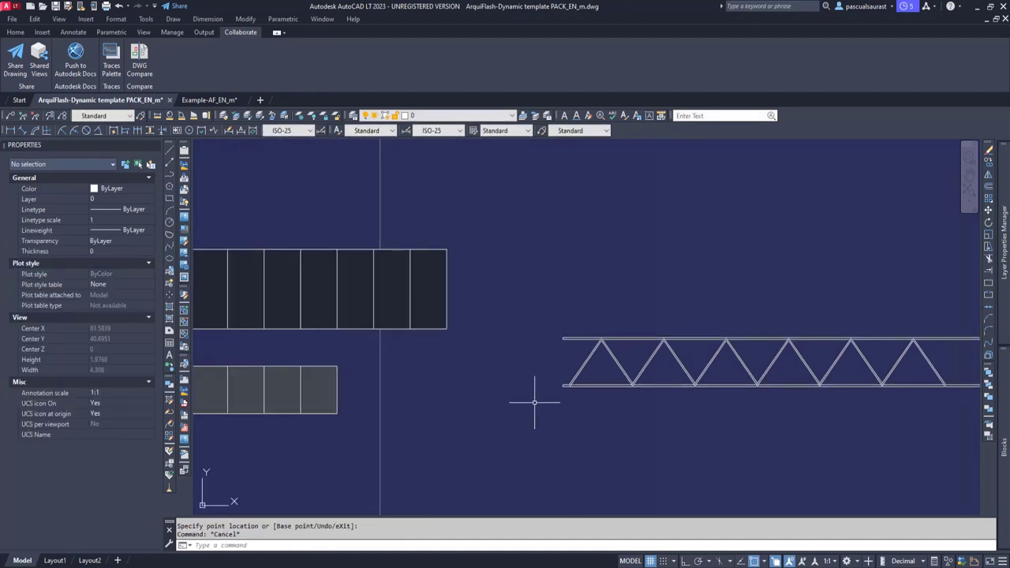
scroll(534, 402, down, 2)
middle_drag(674, 282, 638, 350)
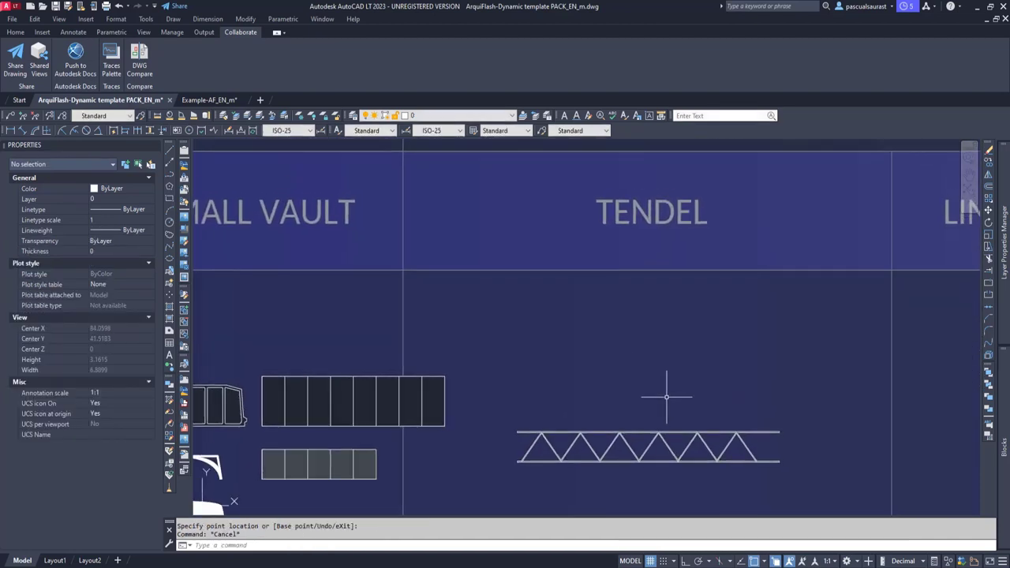
middle_drag(679, 417, 667, 344)
click(666, 344)
scroll(789, 356, up, 2)
click(753, 379)
click(857, 379)
click(594, 333)
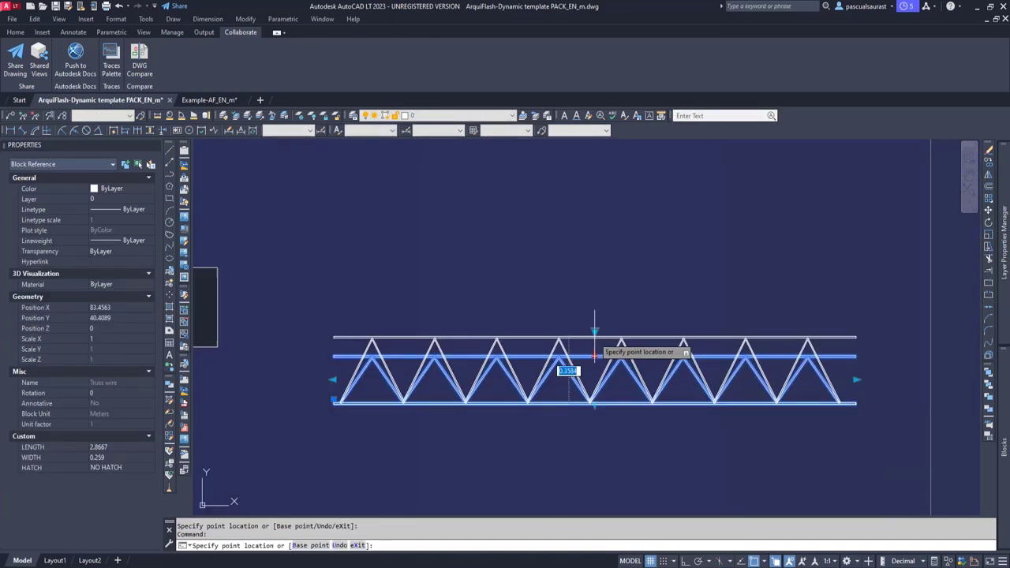
click(591, 300)
scroll(657, 333, down, 4)
scroll(631, 314, up, 4)
Set the truss wire block's HATCH to HATCH and check its filled bars up close.
click(639, 306)
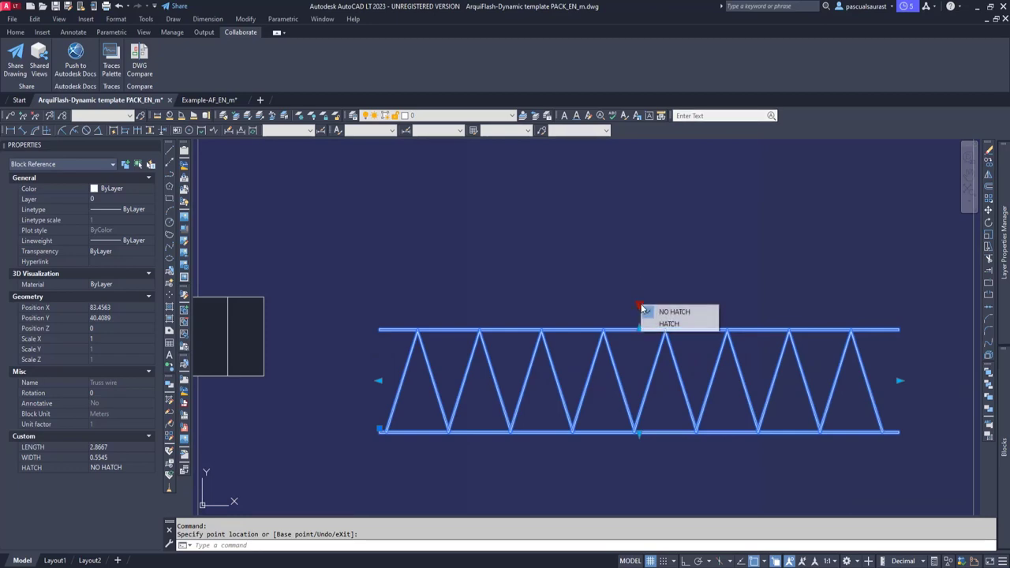
click(667, 324)
scroll(642, 327, up, 3)
scroll(646, 327, down, 3)
scroll(663, 323, up, 3)
key(Escape)
scroll(654, 325, down, 2)
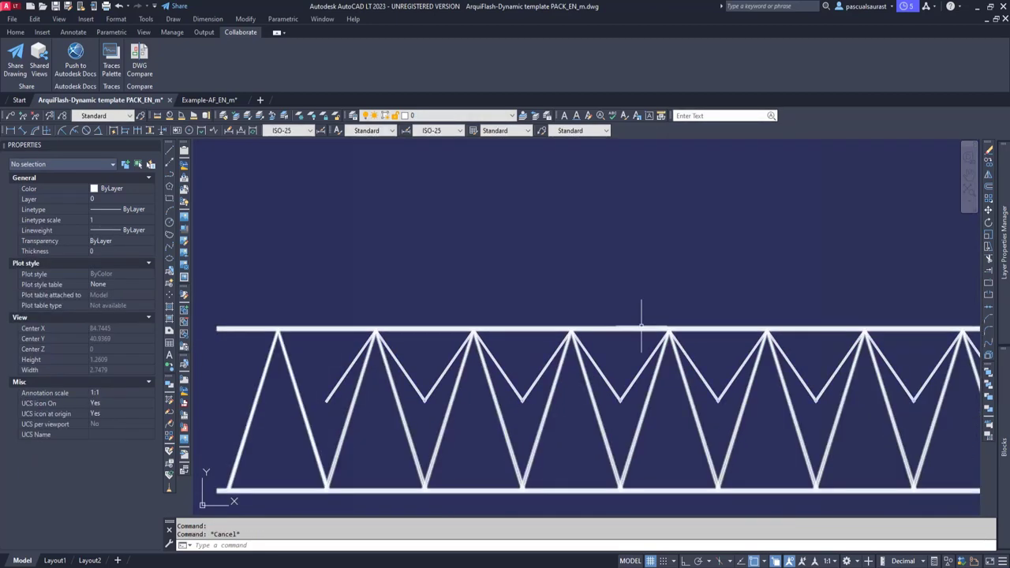
Lengthen the truss wire block slightly so its chords extend farther past the last diagonal.
click(850, 360)
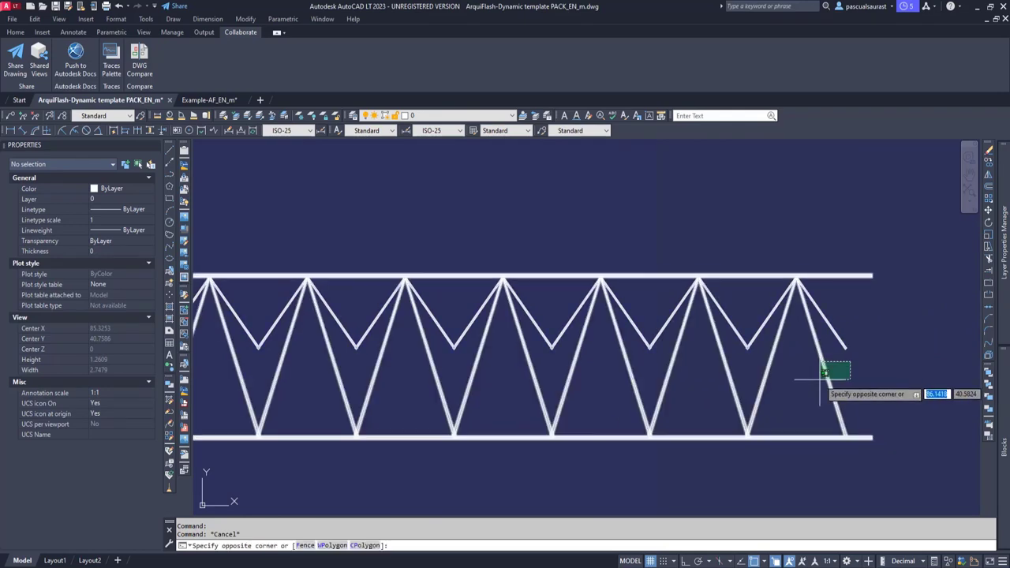
click(827, 380)
click(872, 356)
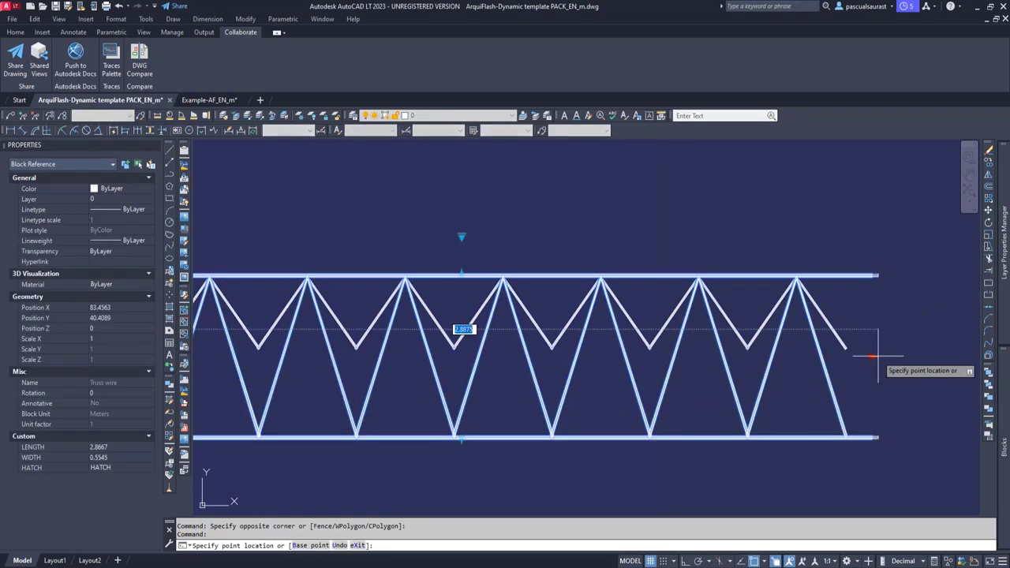
click(908, 351)
key(Escape)
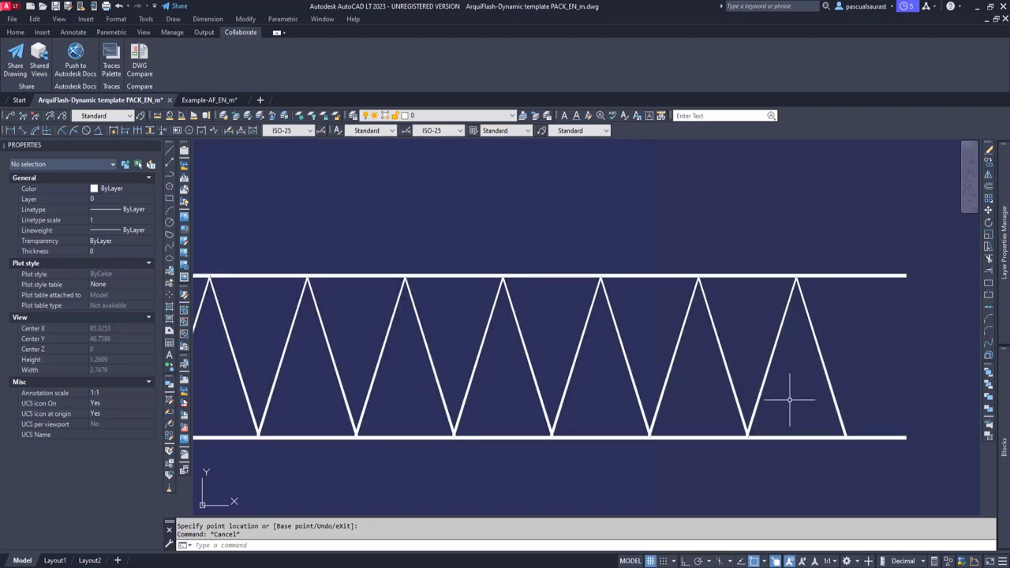
Select the U-shaped lintel section and stretch it to about 0.26 wide and 0.26 high.
scroll(789, 402, down, 4)
scroll(613, 395, up, 4)
click(636, 397)
click(619, 409)
scroll(629, 409, up, 2)
click(620, 404)
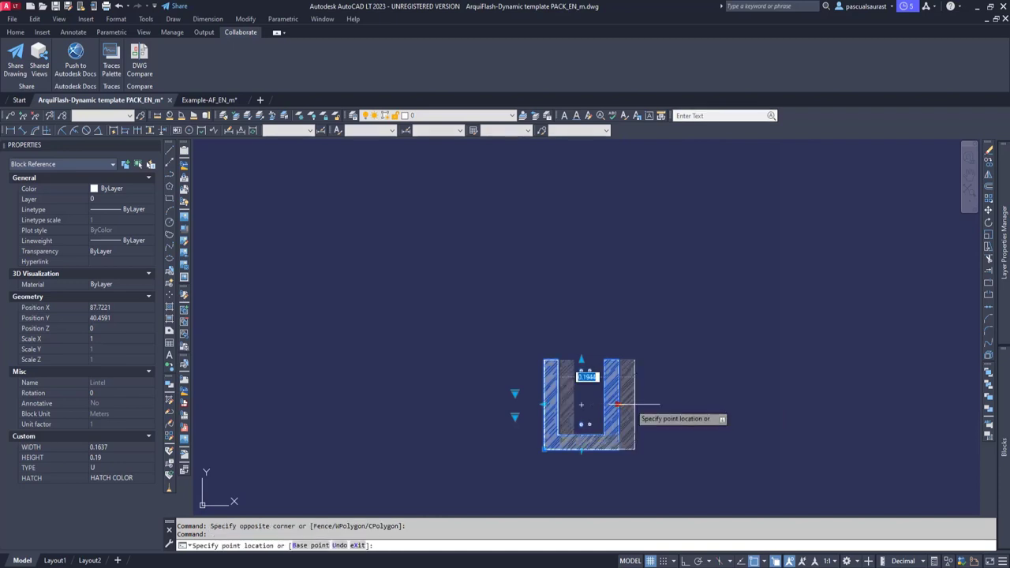
click(661, 403)
click(603, 330)
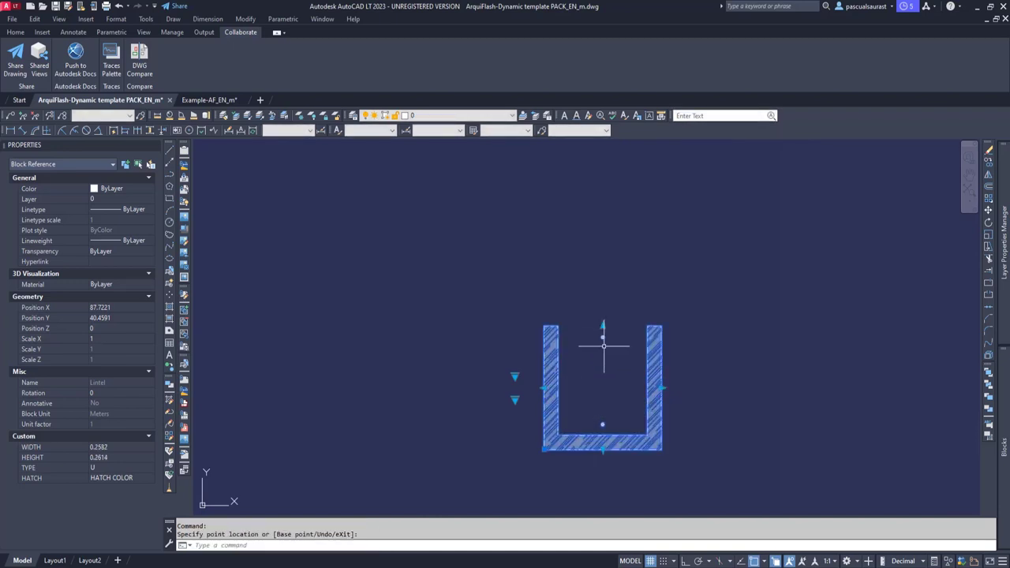
Set the lintel section's TYPE to RECTANGULAR and its HATCH to NO HATCH.
click(116, 466)
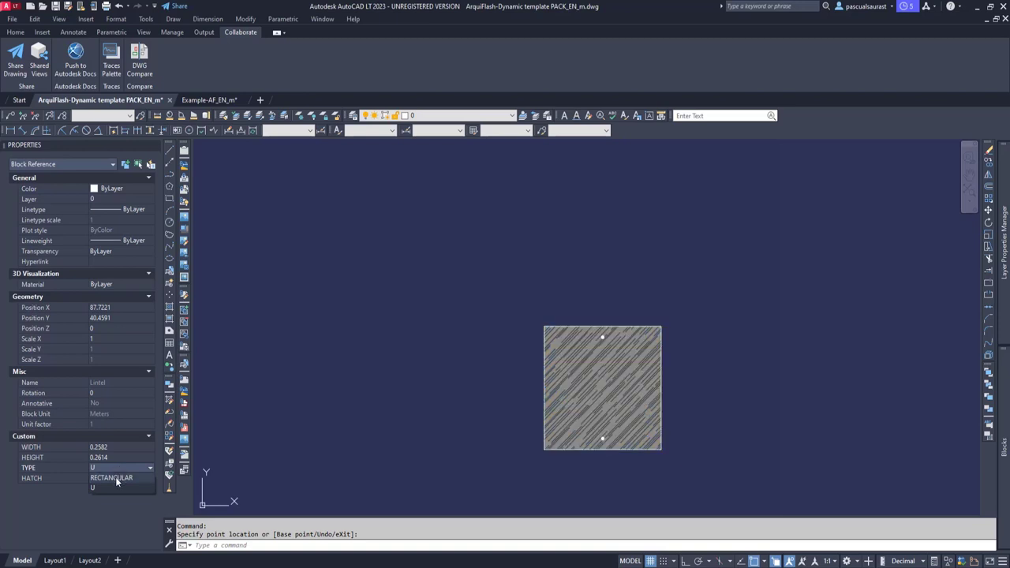
click(115, 477)
click(124, 477)
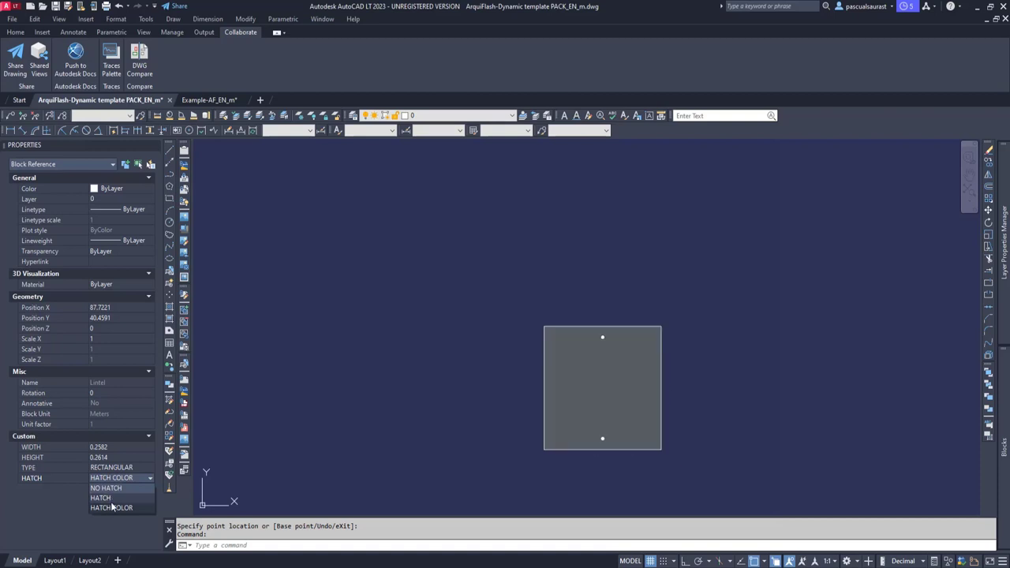
click(115, 489)
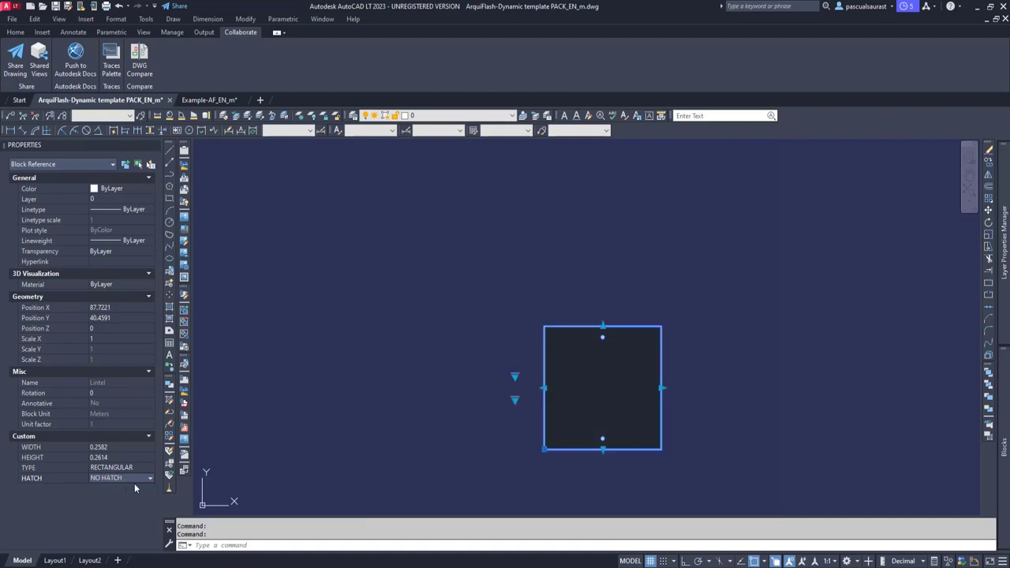
scroll(550, 397, down, 6)
middle_drag(807, 352, 545, 341)
scroll(547, 342, down, 2)
key(Escape)
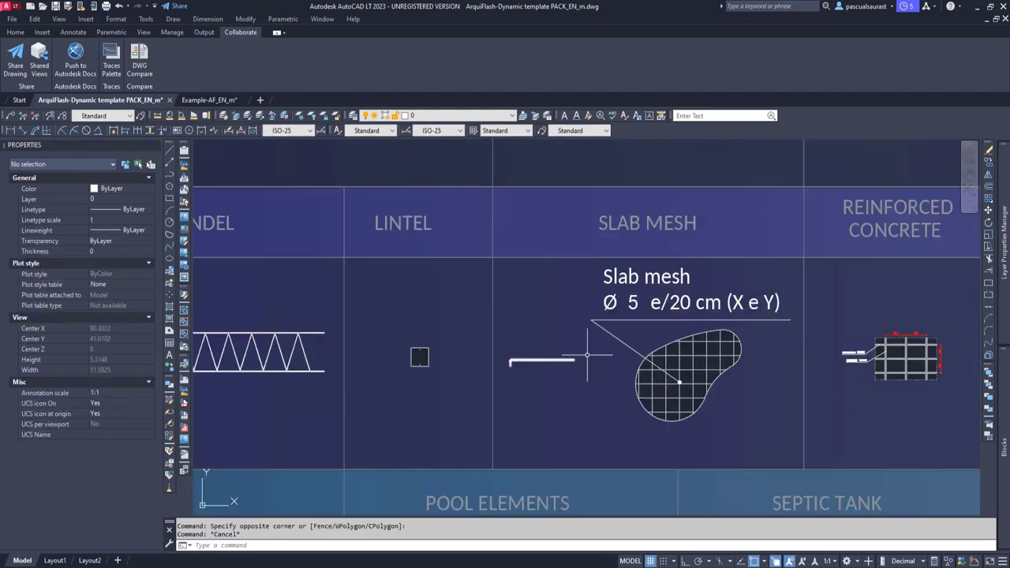
Select the slab mesh section block and set its bar diameter Ø to XL.
scroll(599, 332, up, 2)
middle_drag(624, 354, 598, 390)
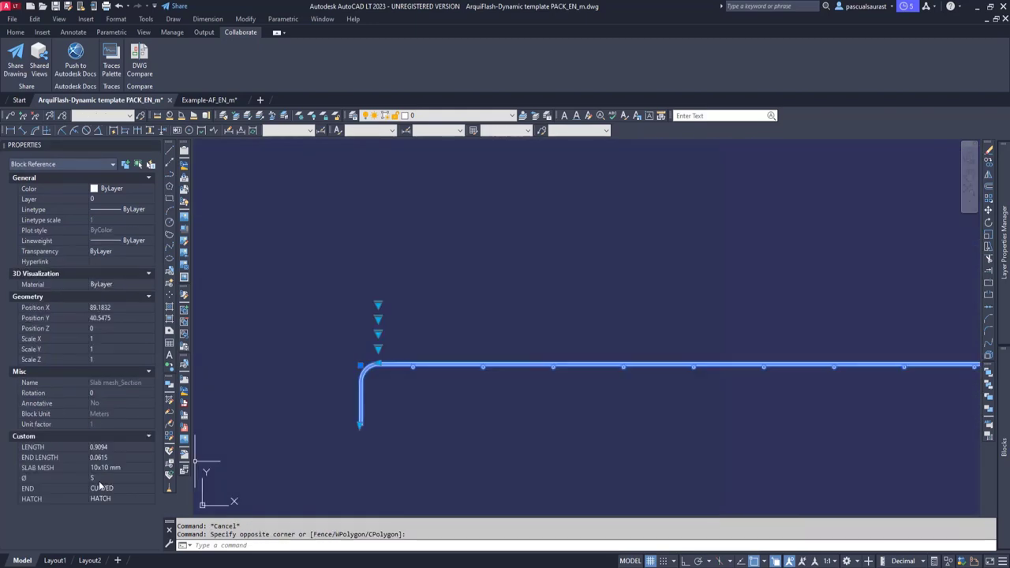
click(102, 479)
click(109, 480)
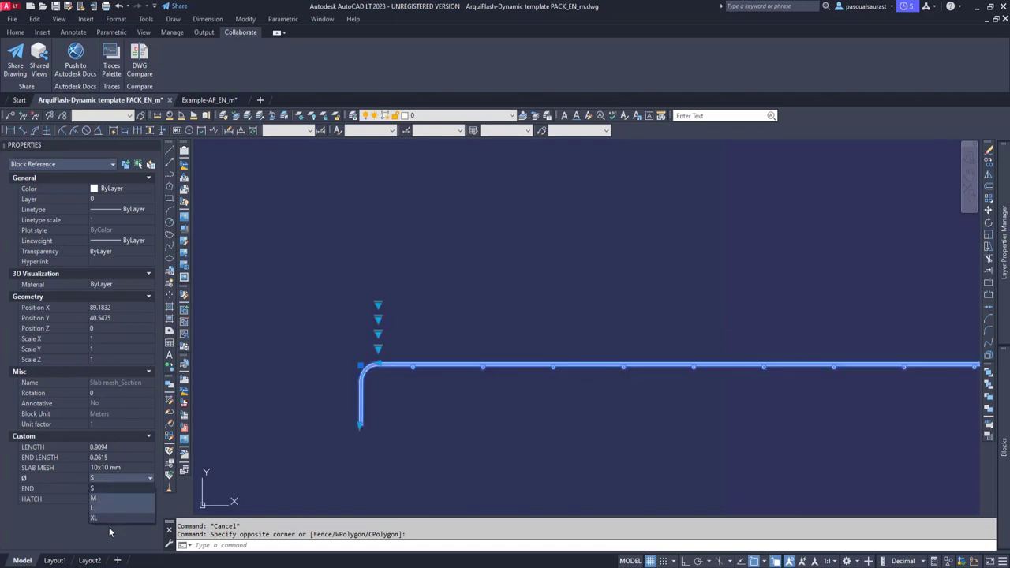
click(111, 520)
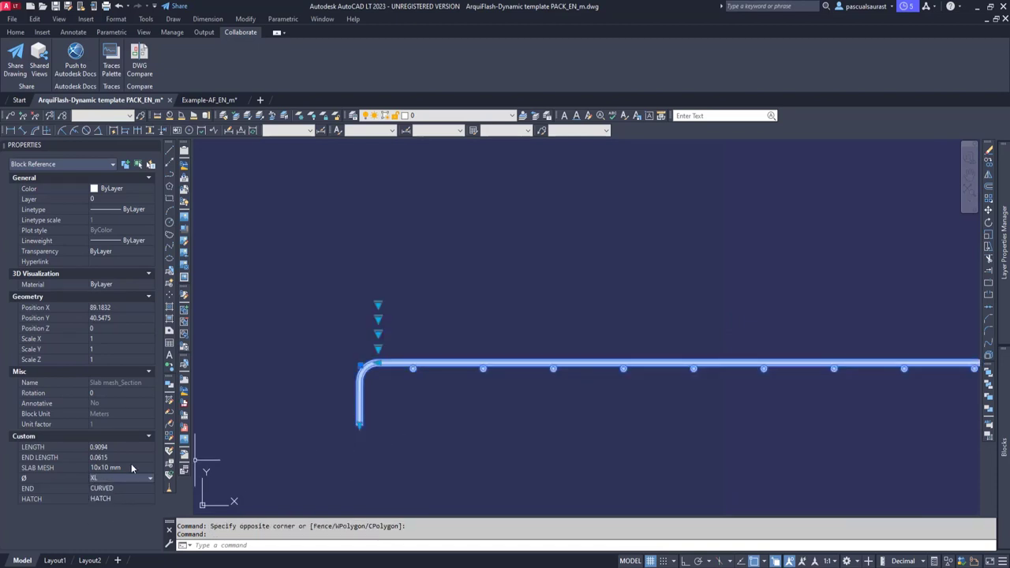
Set the slab mesh section's END to STRAIGHT and preview NO HATCH while keeping its HATCH option.
click(113, 490)
click(150, 489)
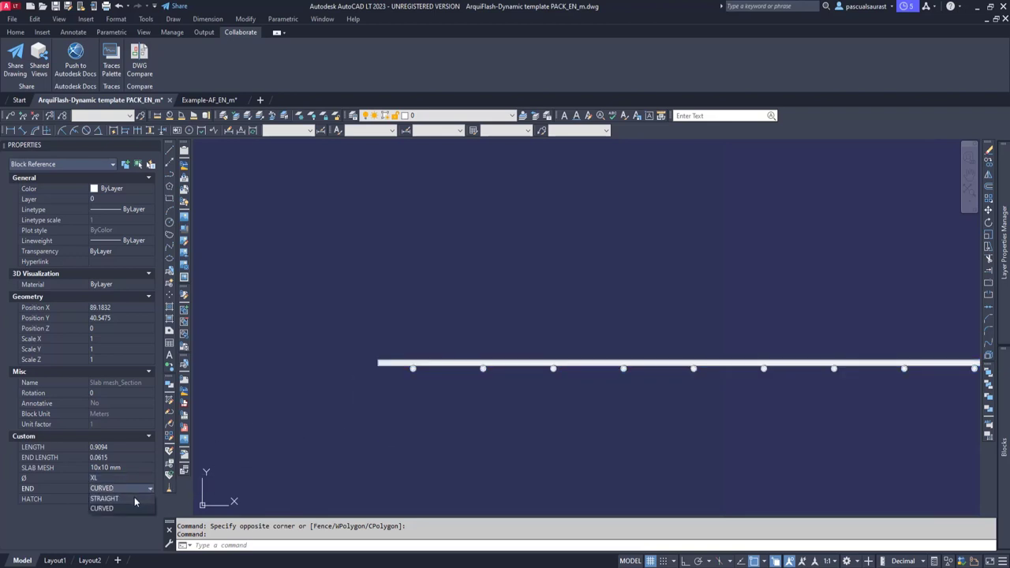
click(135, 499)
click(127, 488)
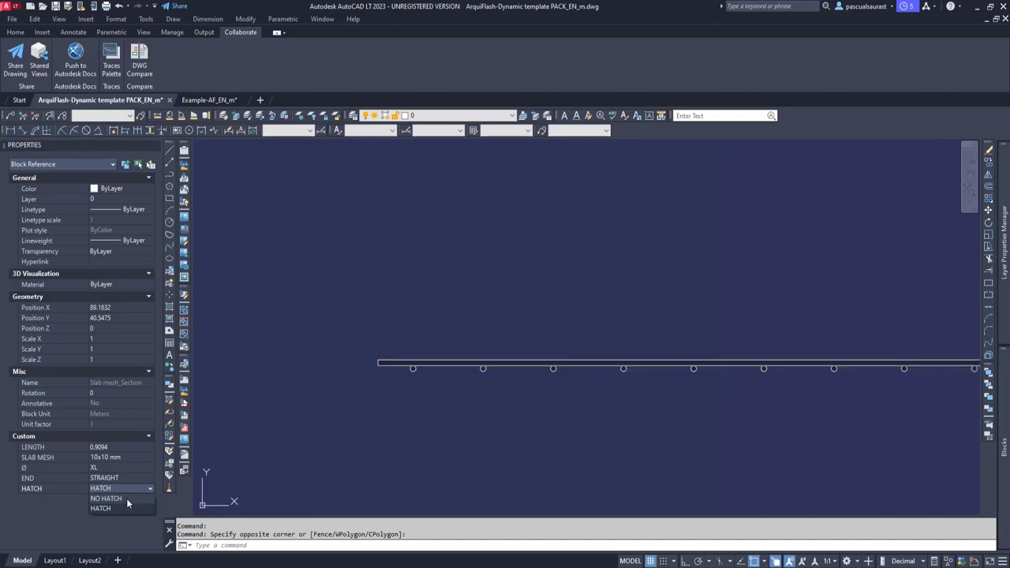
click(131, 488)
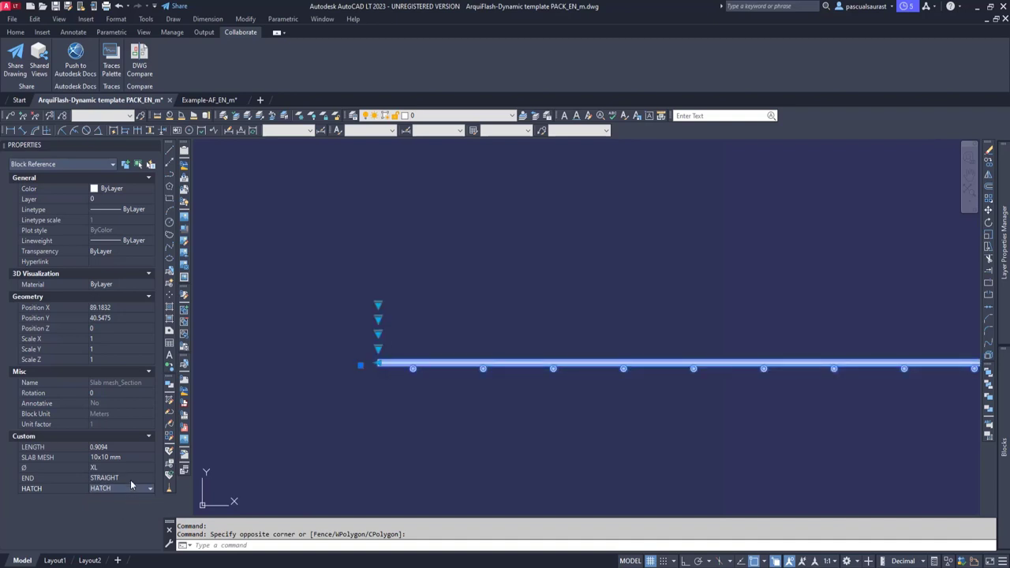
Stretch the slab mesh section to about 1.35 long.
scroll(383, 379, down, 4)
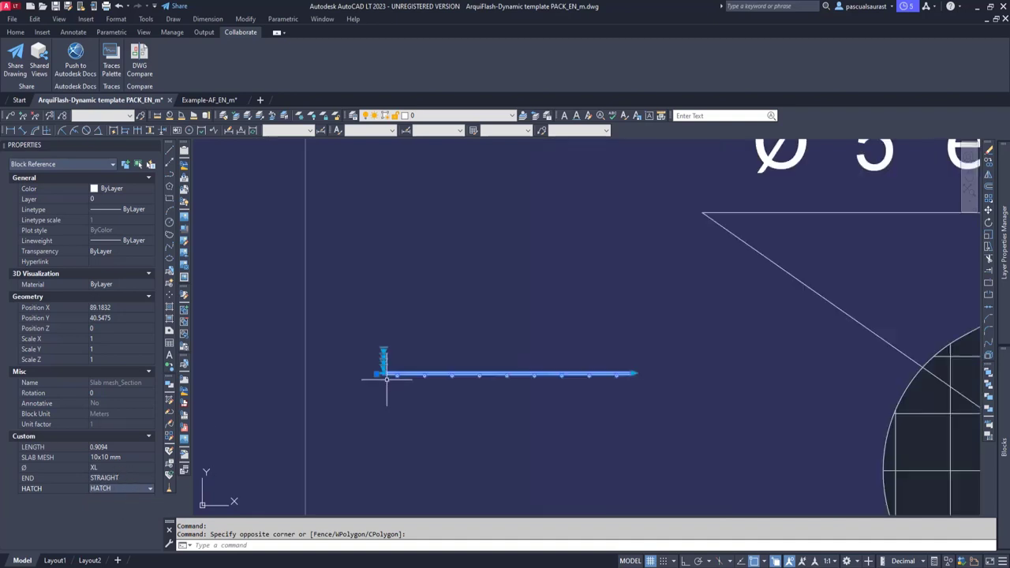
click(633, 373)
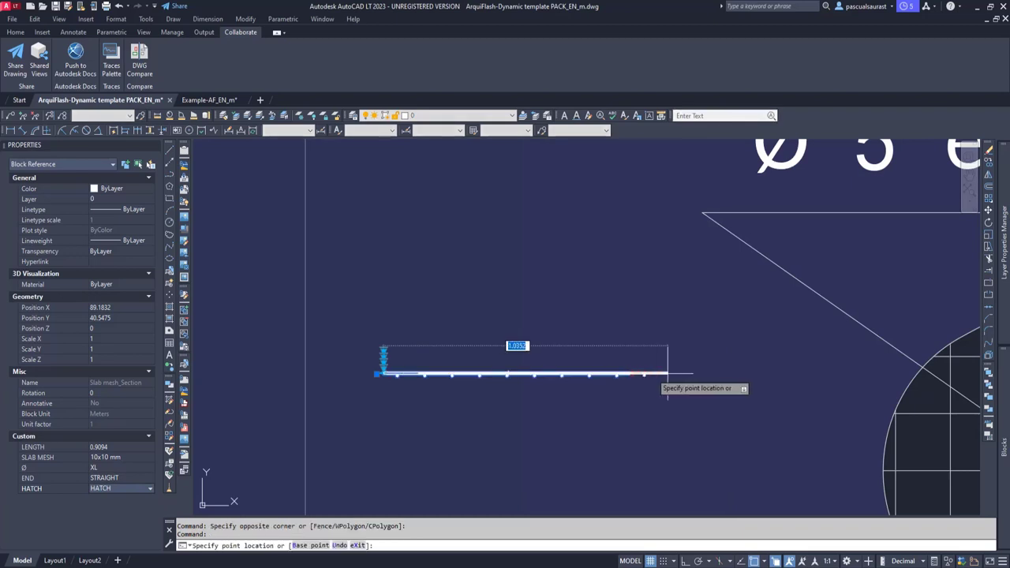
click(755, 377)
scroll(655, 391, up, 2)
scroll(668, 386, down, 2)
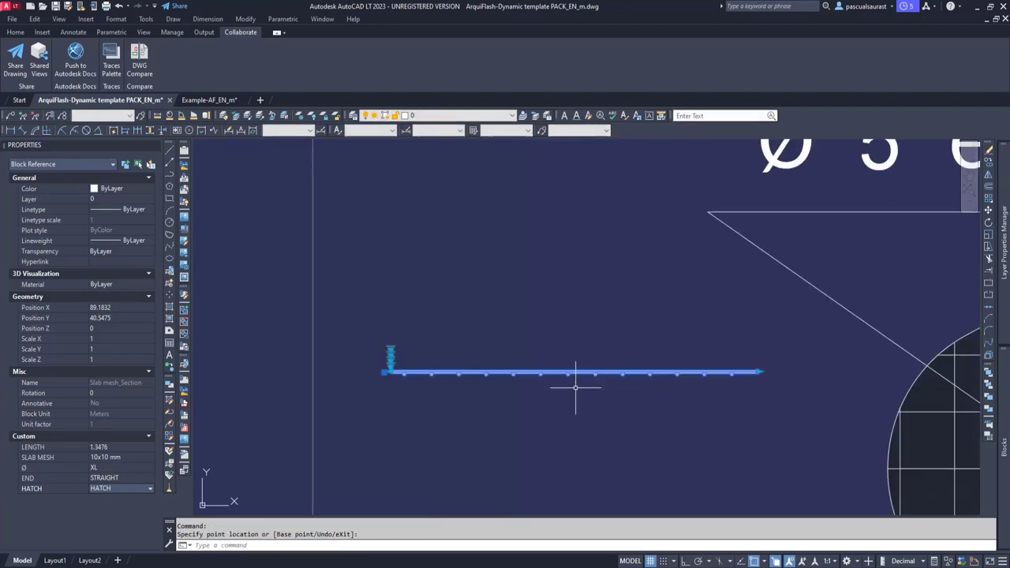
Set the slab mesh section's END to CURVED and stretch its bent end to about 0.13 long.
click(107, 482)
click(107, 482)
click(108, 497)
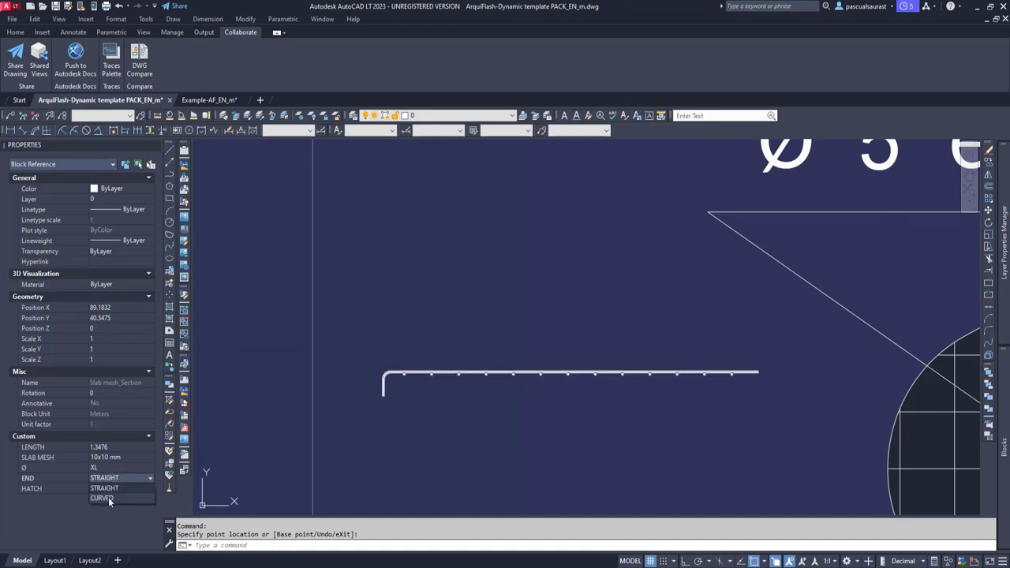
click(383, 397)
click(384, 417)
key(Escape)
click(195, 431)
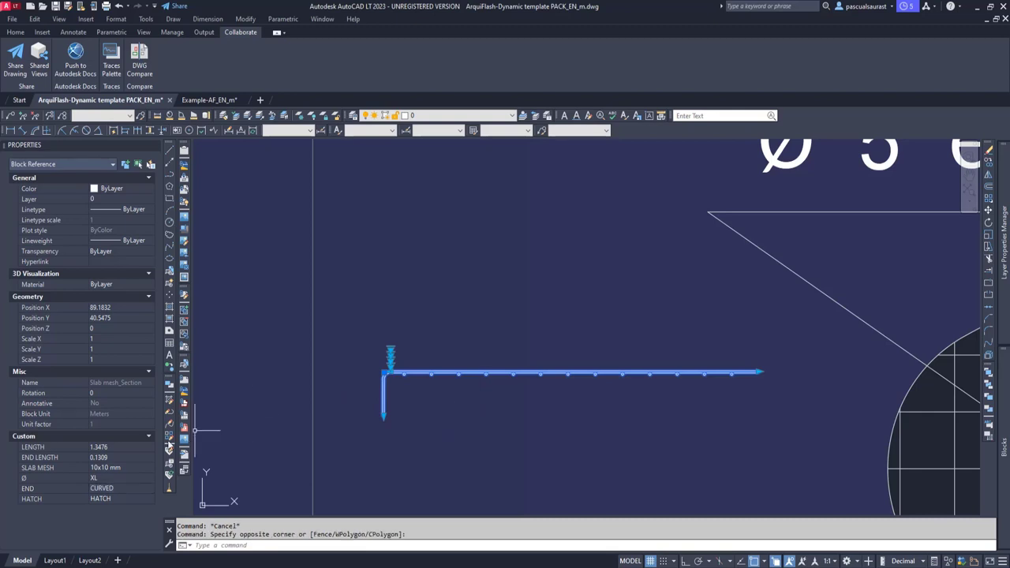
Set the slab mesh section's SLAB MESH spacing to 25x25 mm.
click(115, 468)
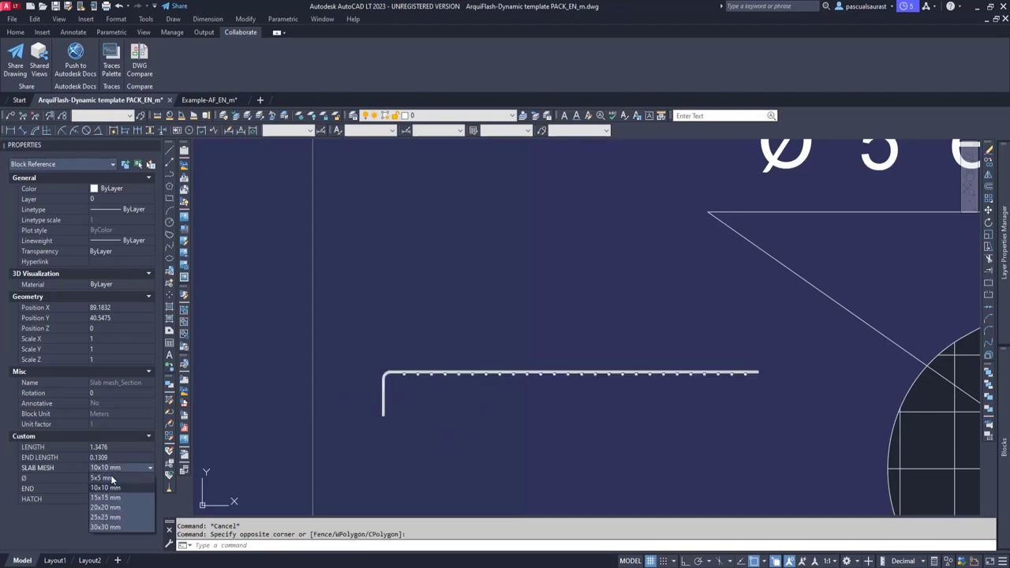
click(113, 517)
scroll(439, 350, up, 3)
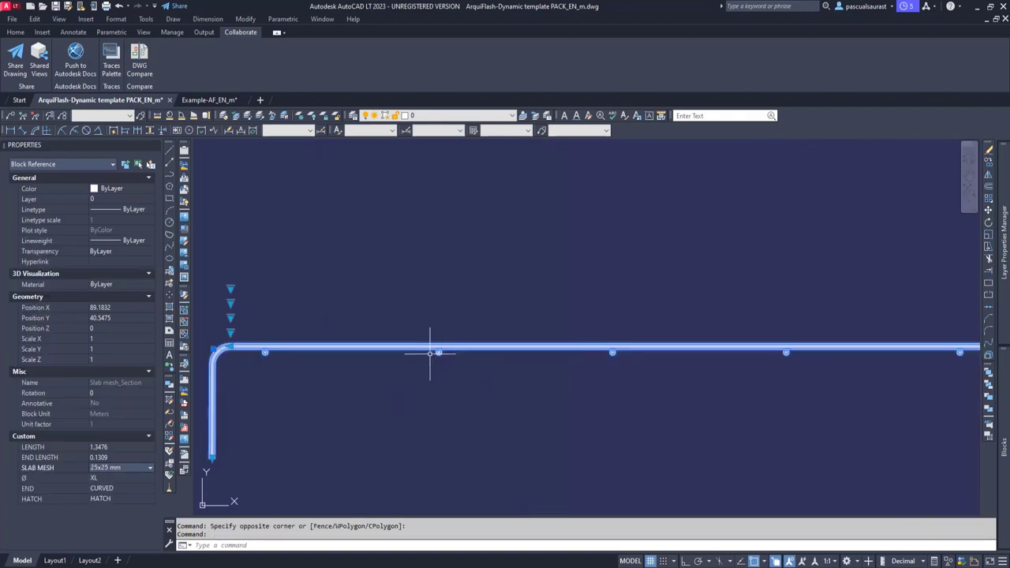
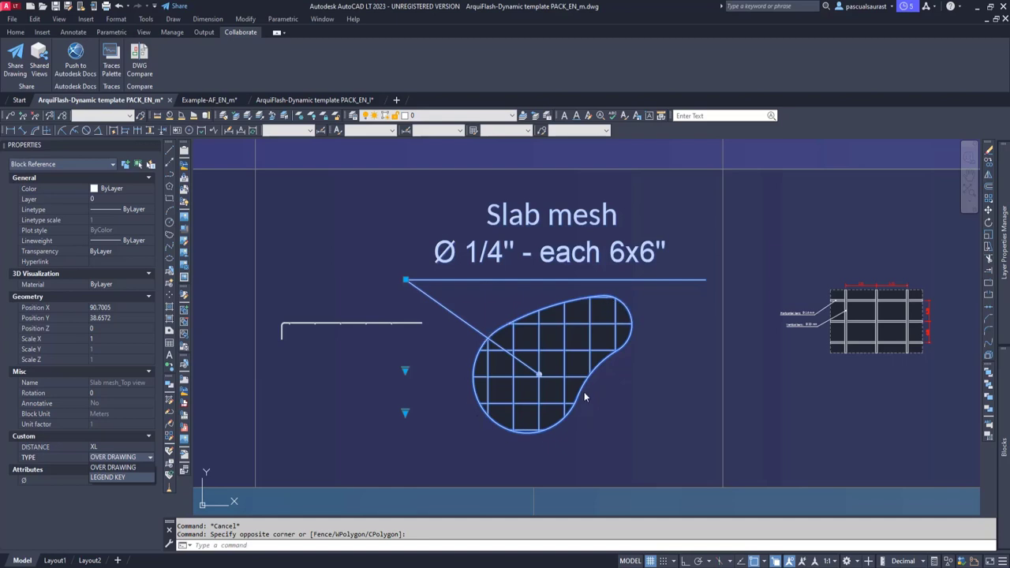
Keep the top-view slab mesh block as OVER DRAWING, with DISTANCE M and the Ø text "Ø 6mm C/ 10cm".
click(109, 478)
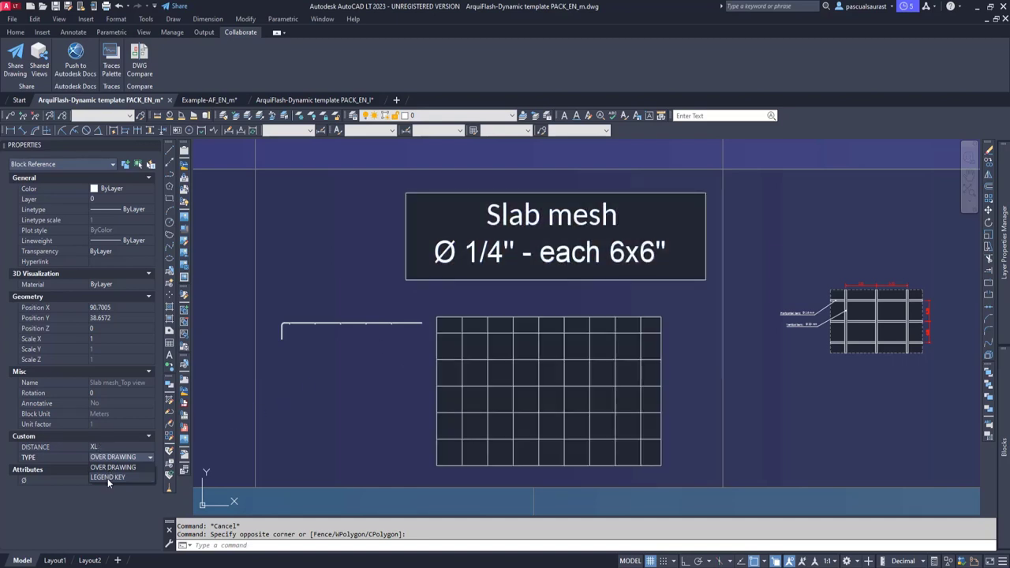
click(107, 478)
click(125, 447)
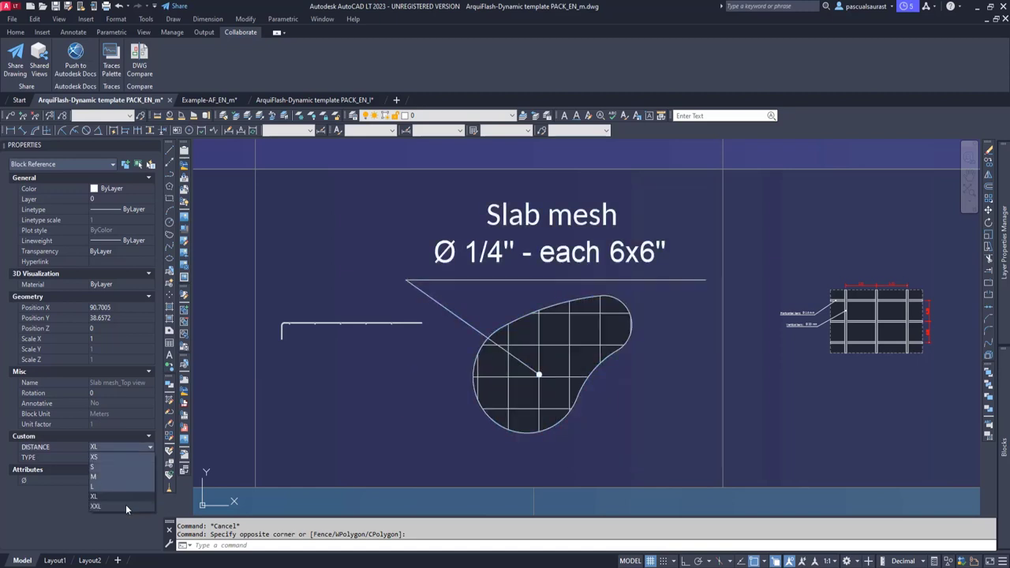
click(125, 478)
click(103, 481)
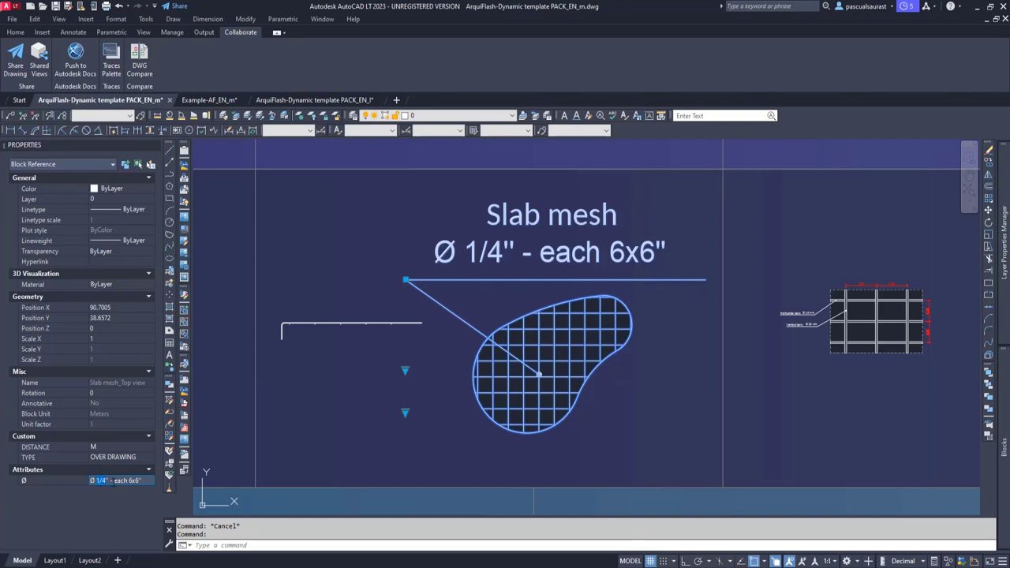
text(2)
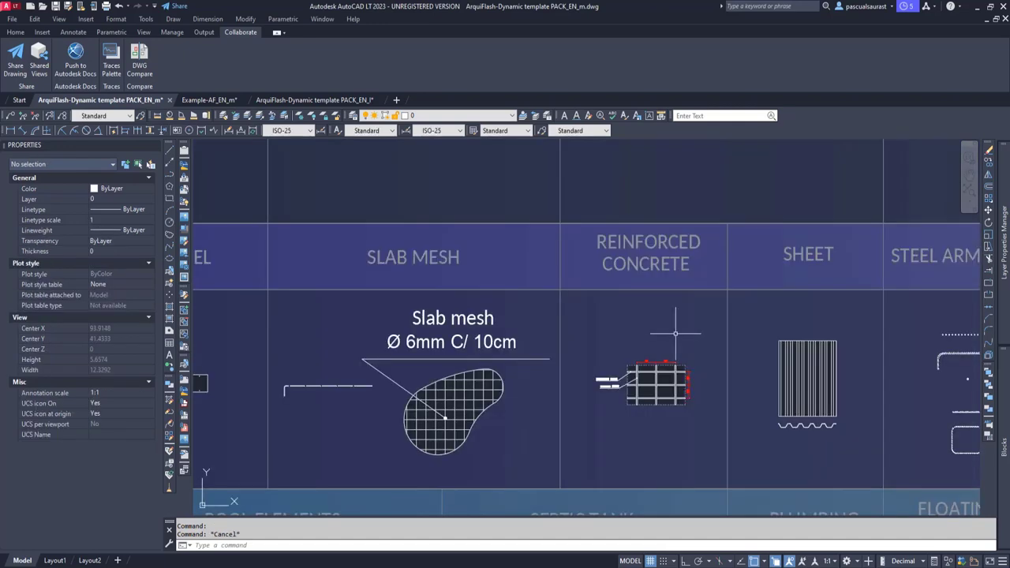
Examine the reinforced concrete block's bar grid, labels and spacing dimensions up close.
scroll(673, 338, up, 2)
mouse_move(706, 342)
middle_down()
mouse_move(640, 285)
mouse_move(635, 301)
middle_up()
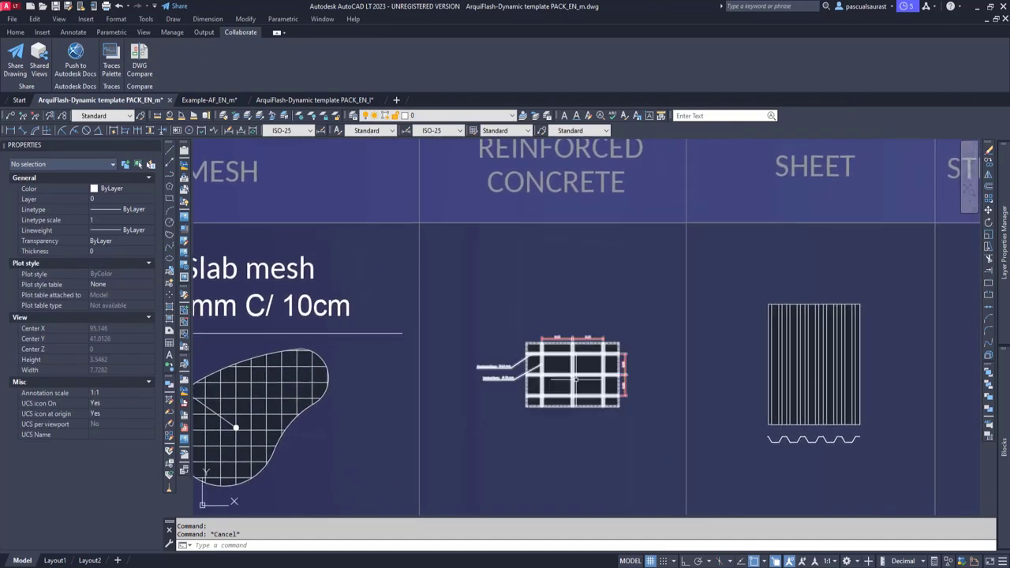
scroll(578, 373, up, 2)
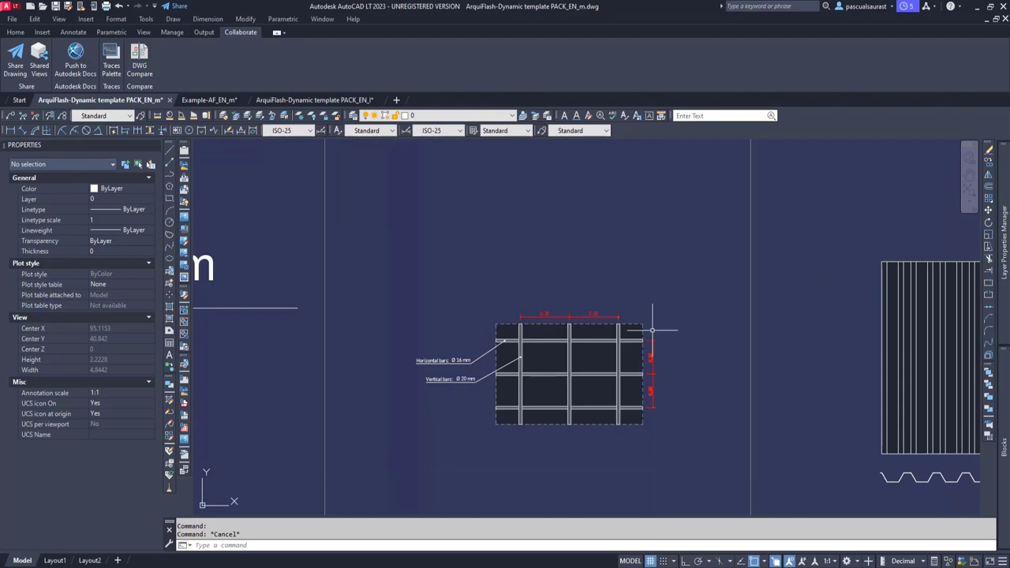
Select the reinforced concrete bar grid block and stretch the spacing between its vertical bars to about 0.37 m.
scroll(640, 348, up, 4)
click(726, 336)
click(675, 361)
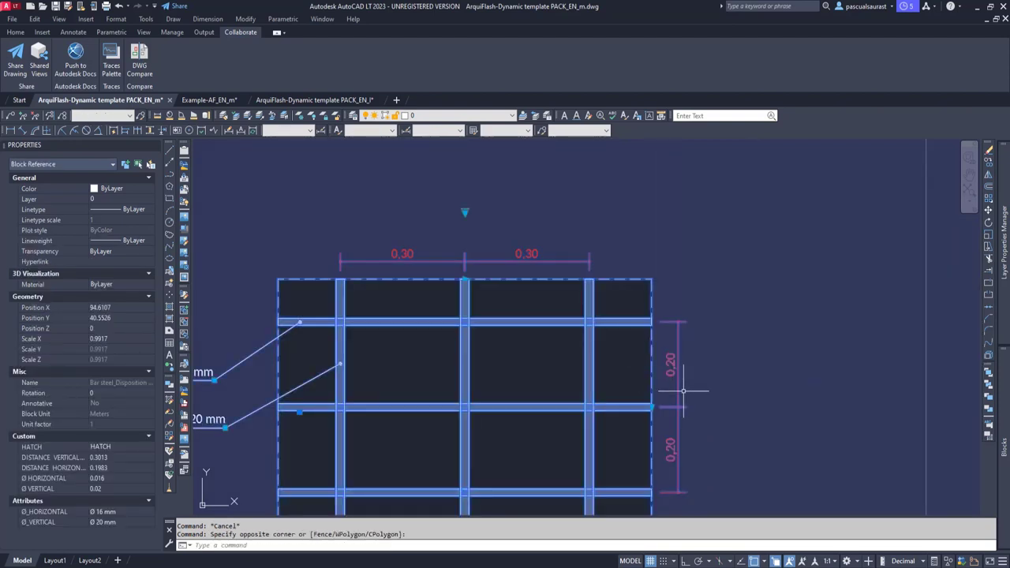
click(464, 278)
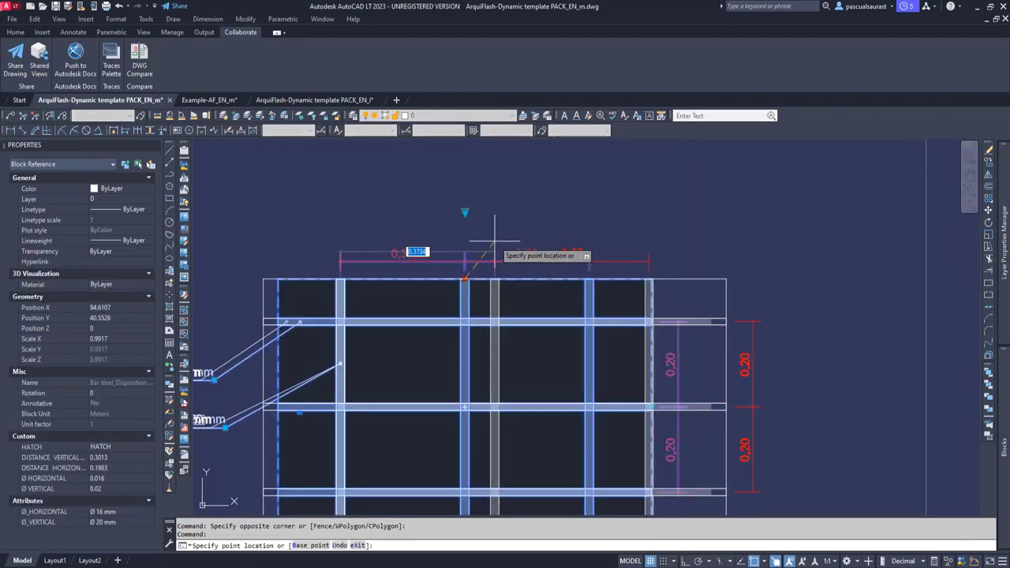
click(492, 241)
Stretch the spacing between the grid's horizontal bars to about 0.30 m.
middle_drag(597, 311, 575, 245)
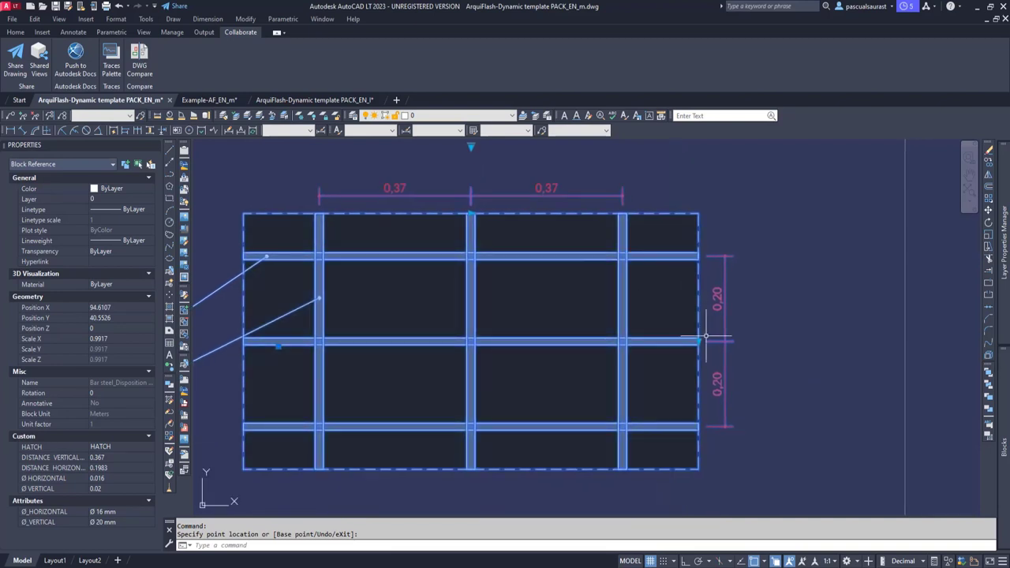
click(698, 341)
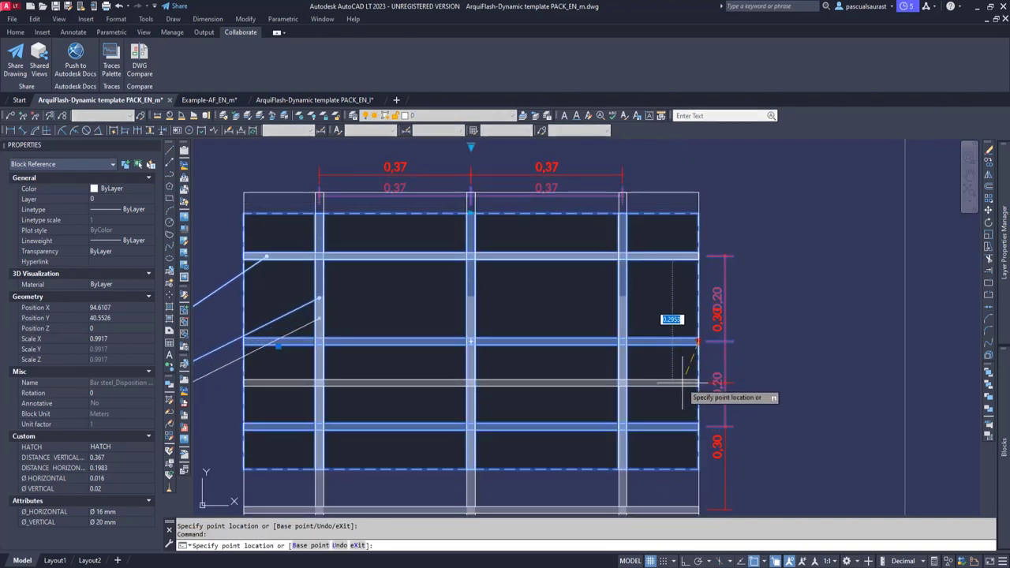
click(683, 383)
Change the horizontal bars' diameter label on the grid block to Ø 10 mm.
scroll(535, 321, down, 3)
middle_drag(455, 334, 530, 304)
scroll(348, 329, up, 3)
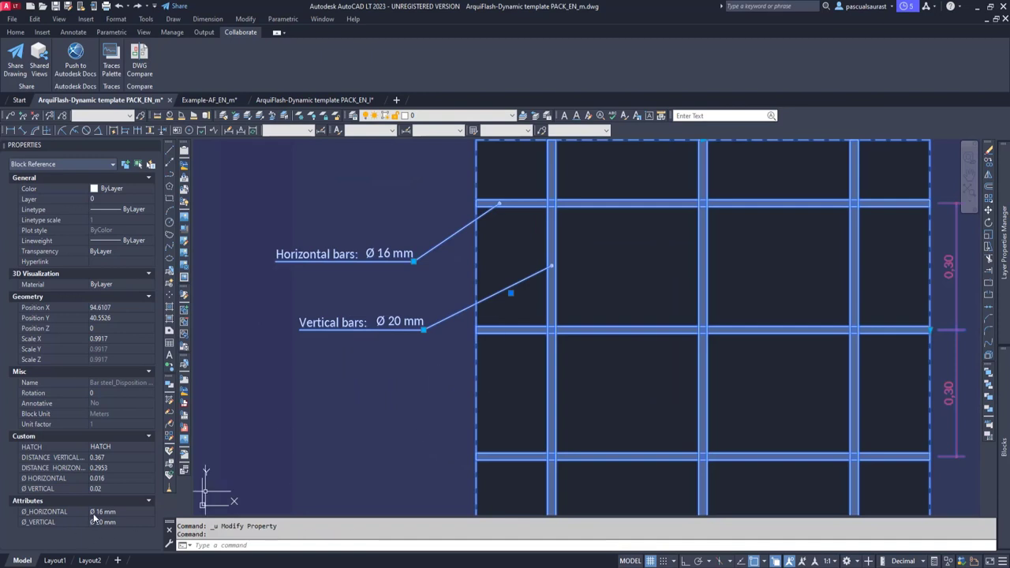
click(93, 513)
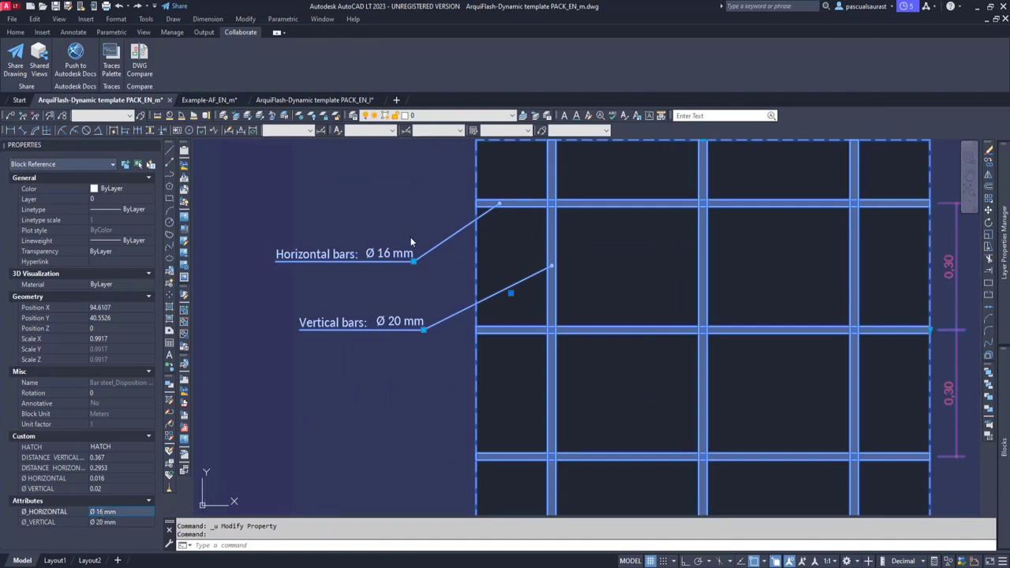
key(BackSpace)
key(BackSpace)
key(Return)
mouse_move(463, 254)
middle_down()
mouse_move(404, 359)
mouse_move(458, 322)
middle_up()
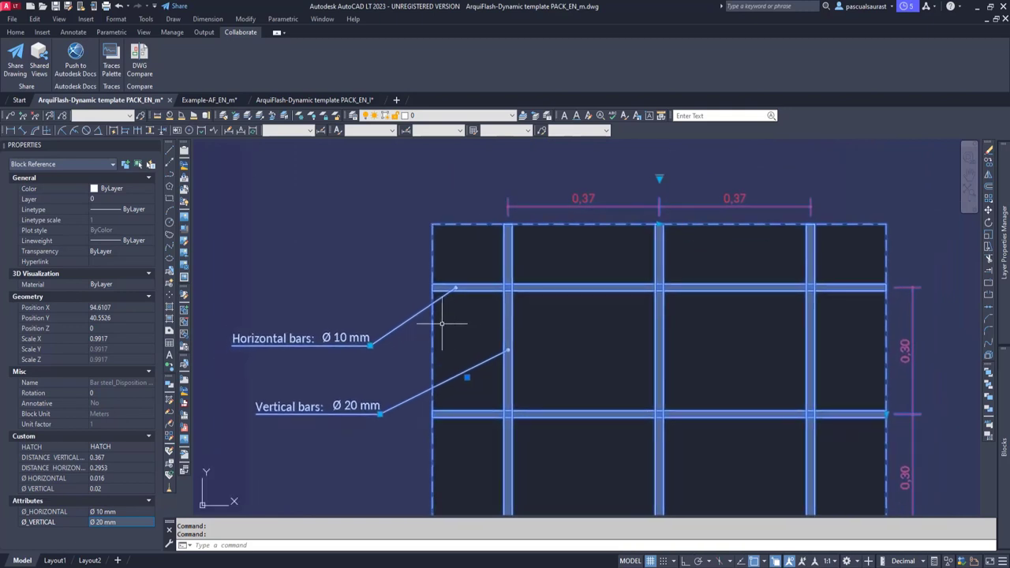
key(Escape)
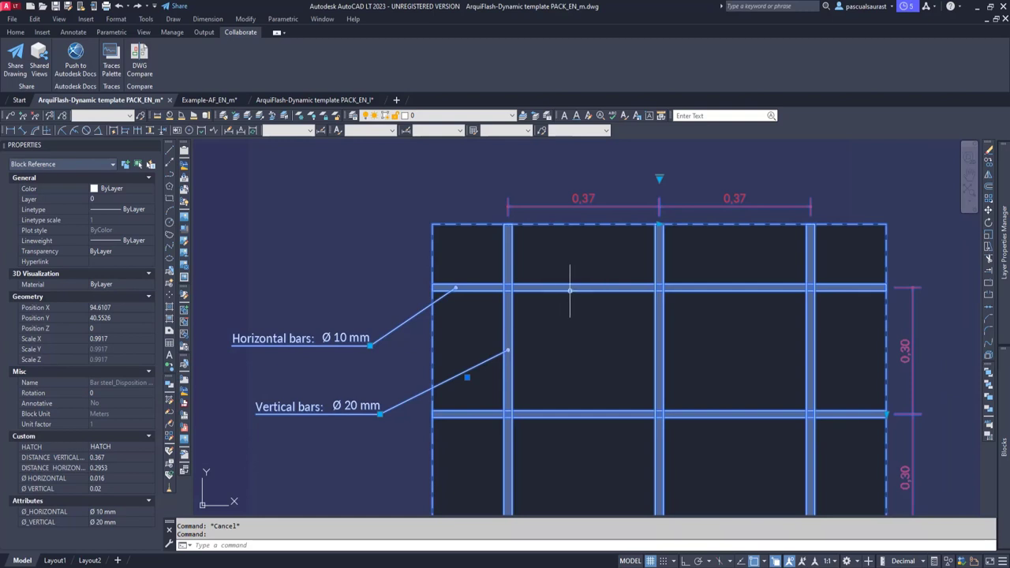
Set the grid block's horizontal bar diameter to 0.01 and its vertical bar diameter to 0.025.
click(118, 478)
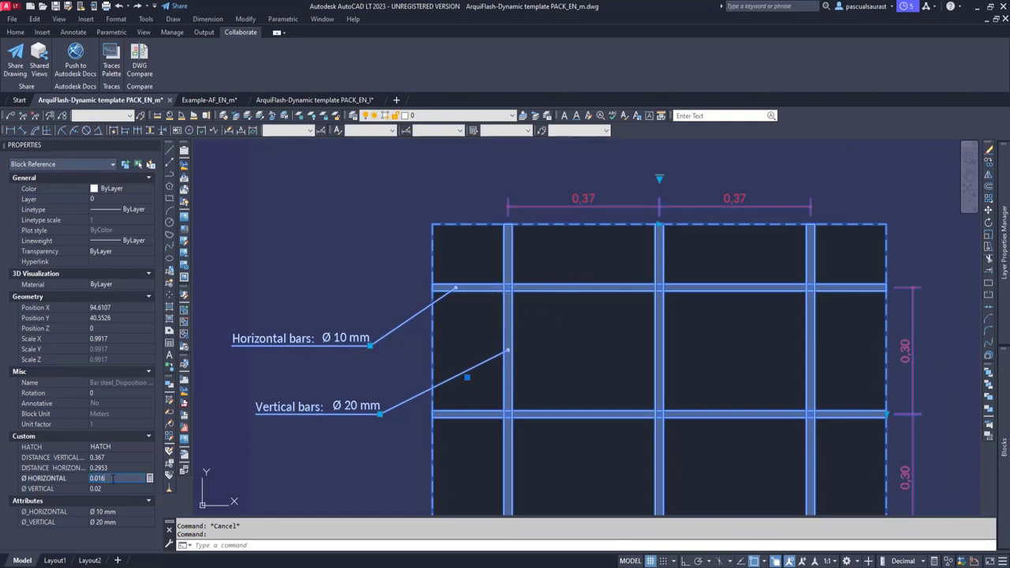
key(Return)
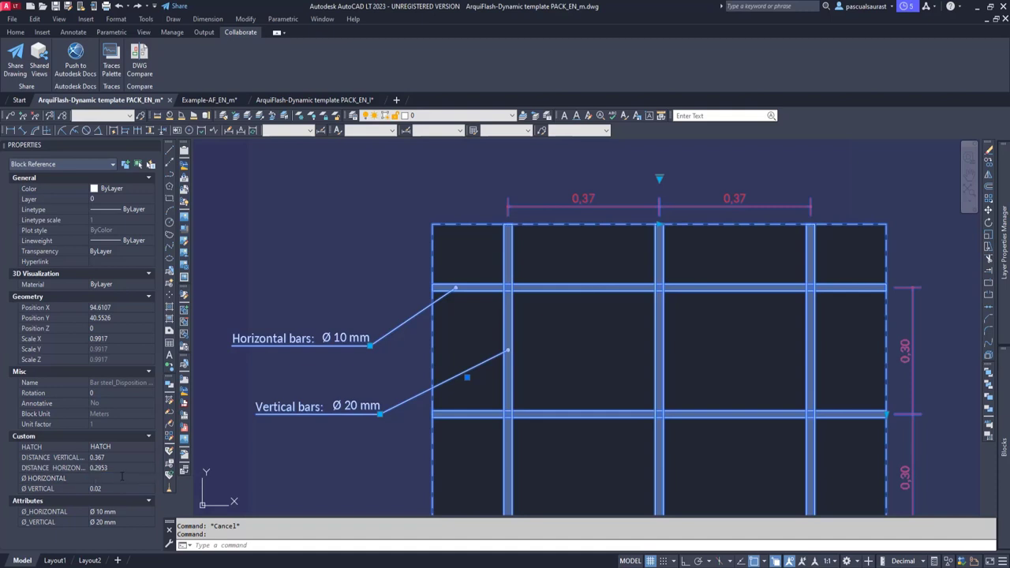
click(510, 326)
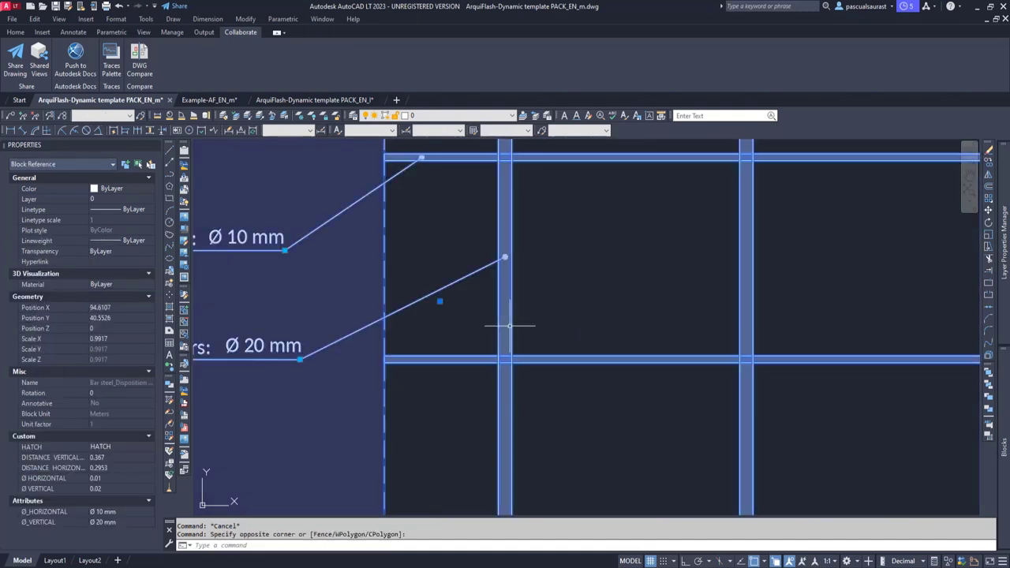
click(108, 488)
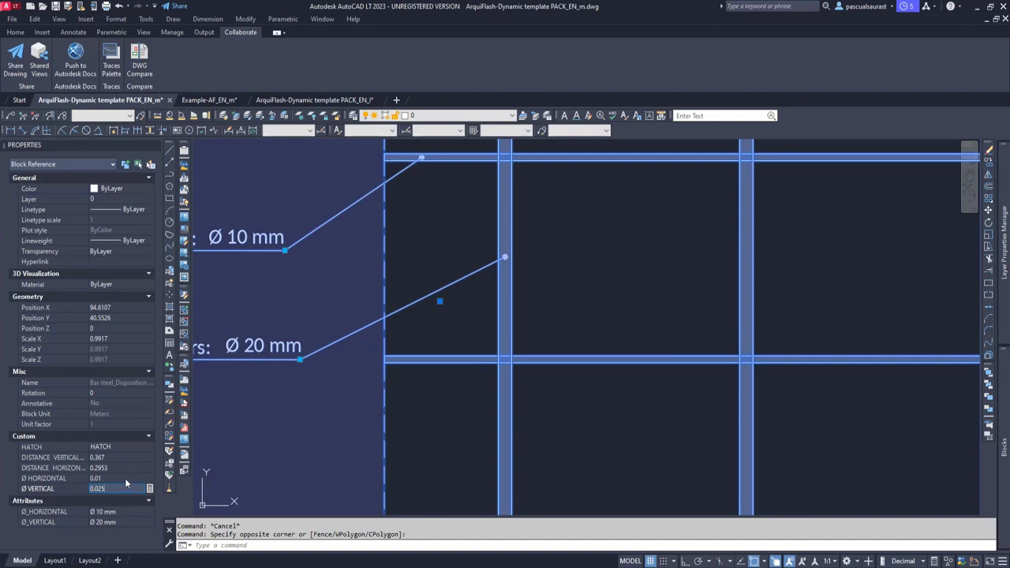
key(Return)
Set the bar grid block's hatch option to NO HATCH and deselect the block.
middle_drag(758, 267, 509, 351)
scroll(509, 351, down, 2)
scroll(817, 367, down, 2)
mouse_move(787, 369)
middle_down()
mouse_move(775, 364)
mouse_move(802, 286)
middle_up()
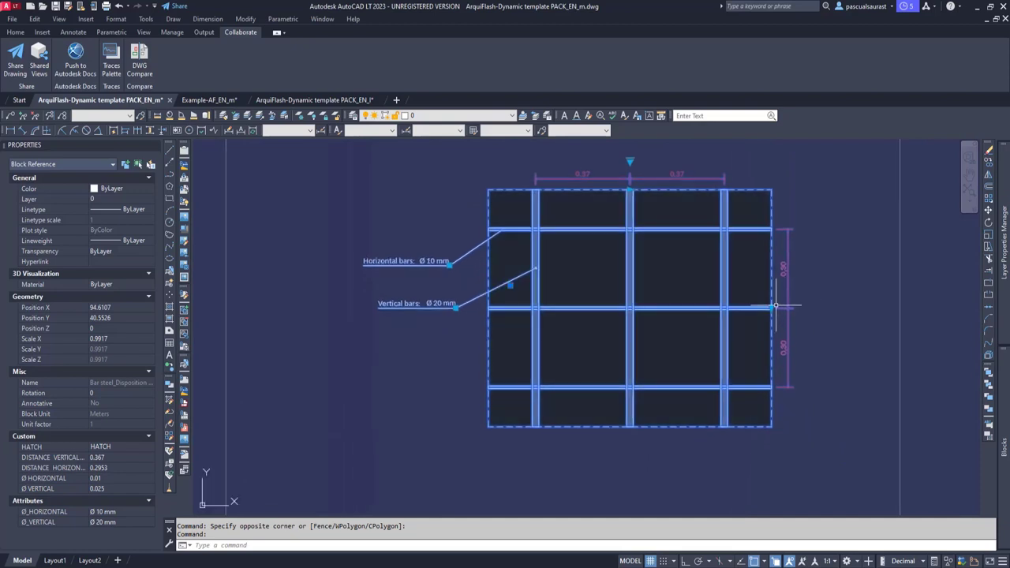
scroll(777, 306, up, 2)
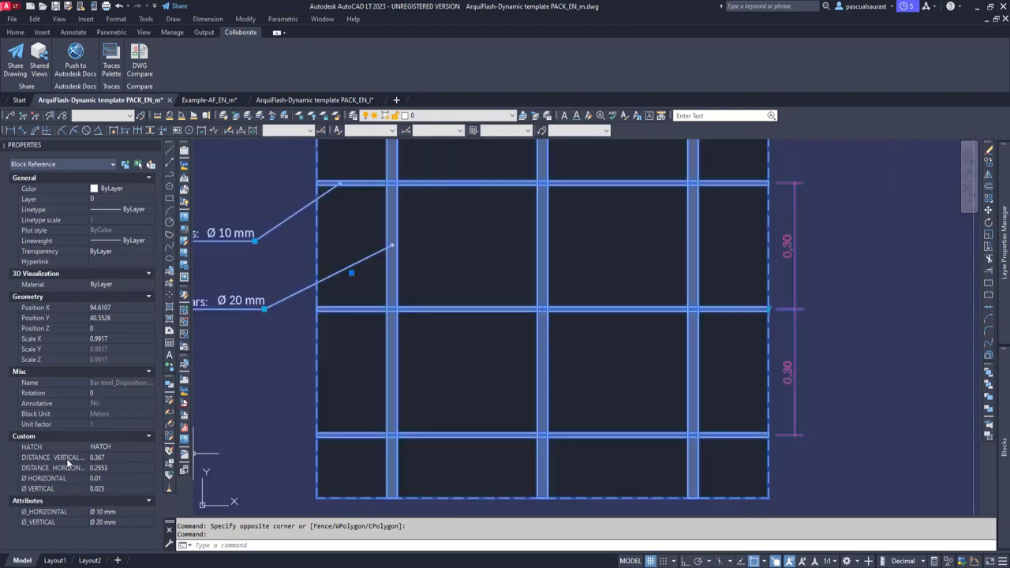
click(118, 457)
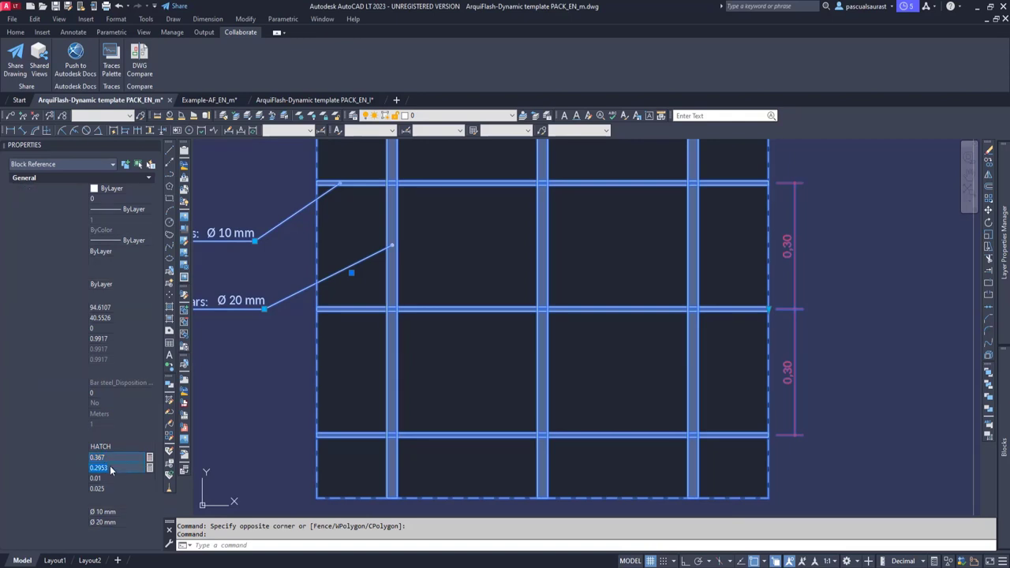
click(147, 446)
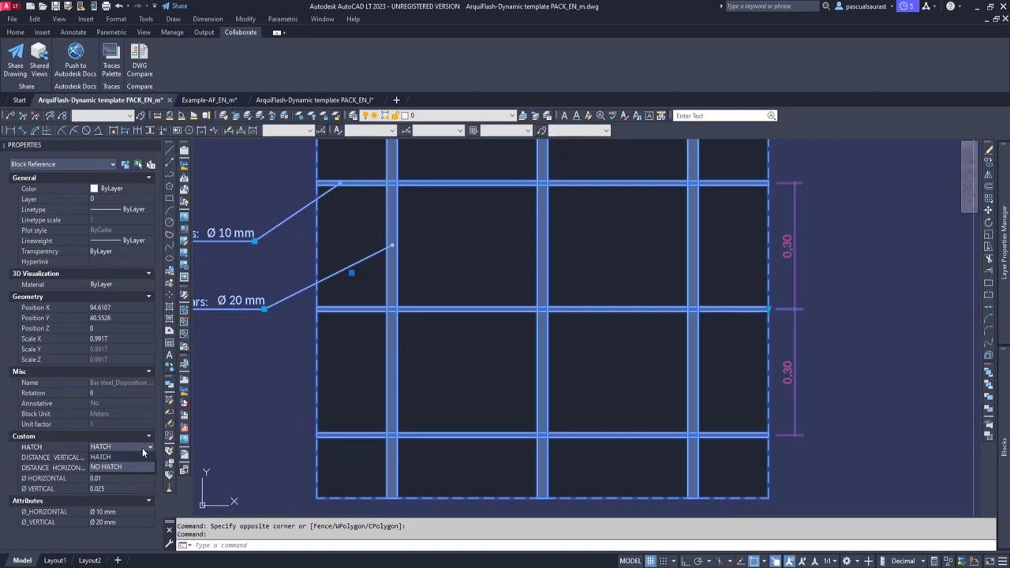
click(107, 467)
scroll(693, 350, down, 7)
scroll(693, 351, up, 1)
key(Escape)
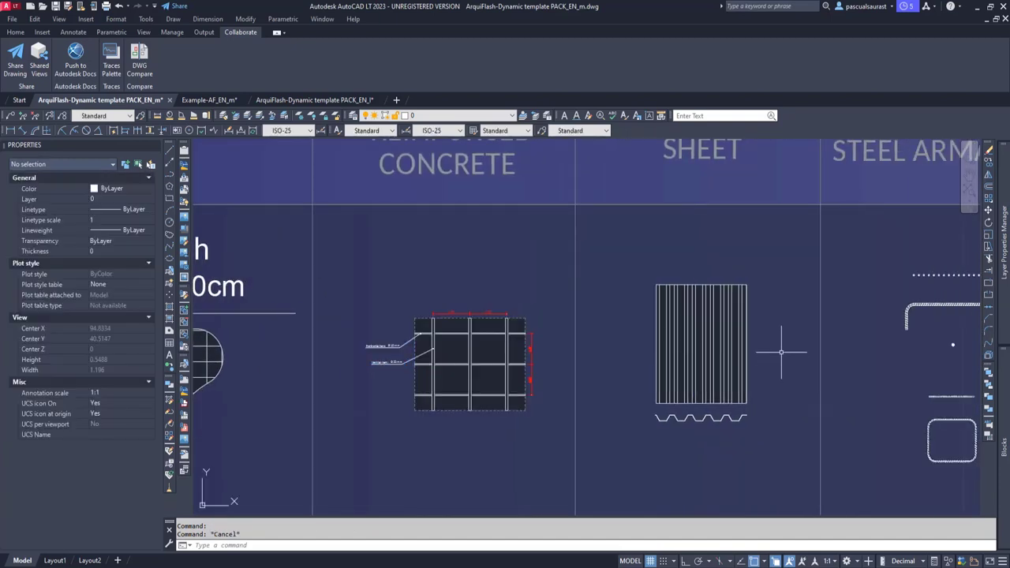
Select the sheet section profile below the top view and stretch it to about 1.41 m long and 0.07 m high.
scroll(780, 349, up, 4)
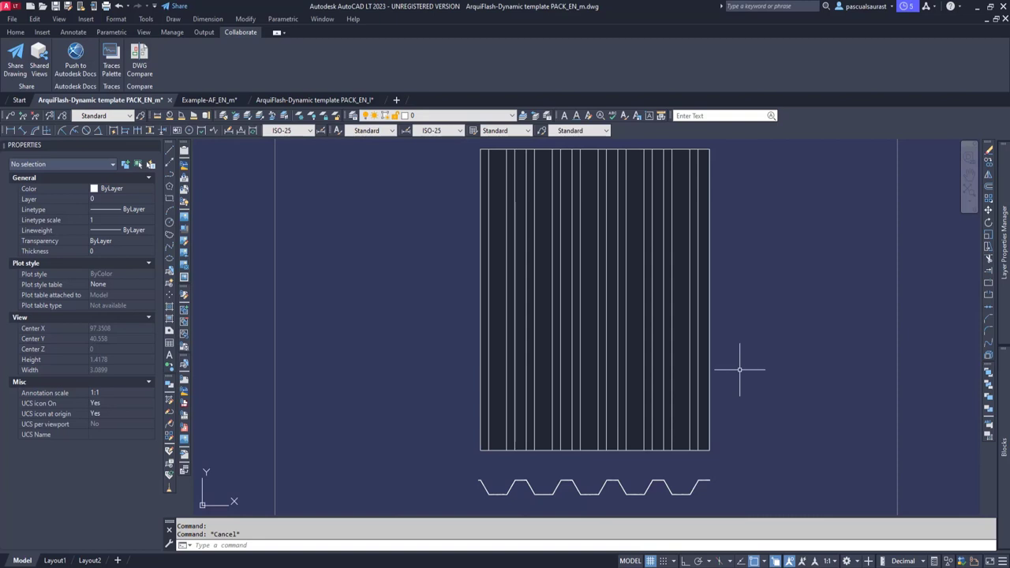
click(723, 467)
click(703, 490)
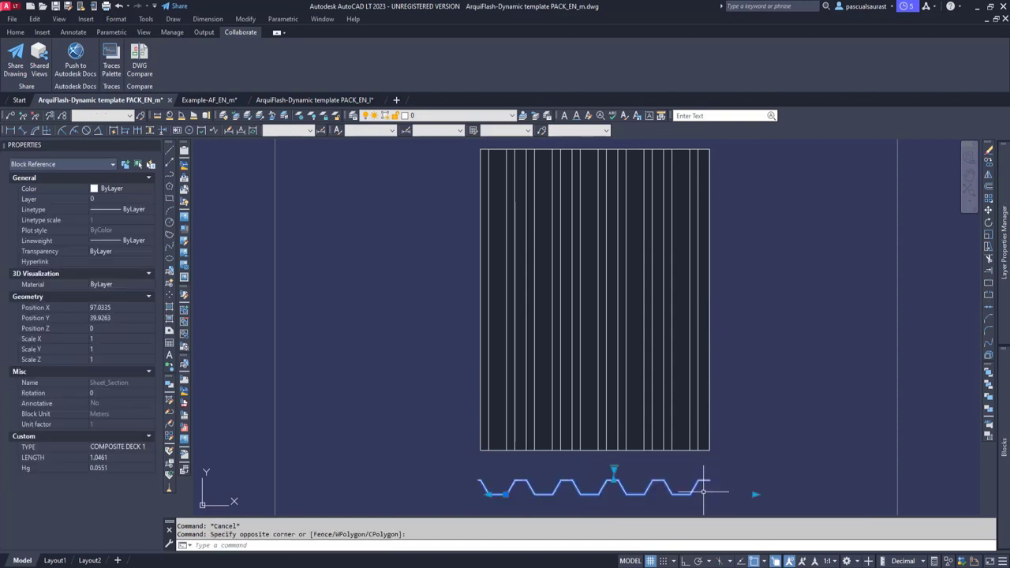
click(755, 496)
middle_drag(789, 481, 787, 410)
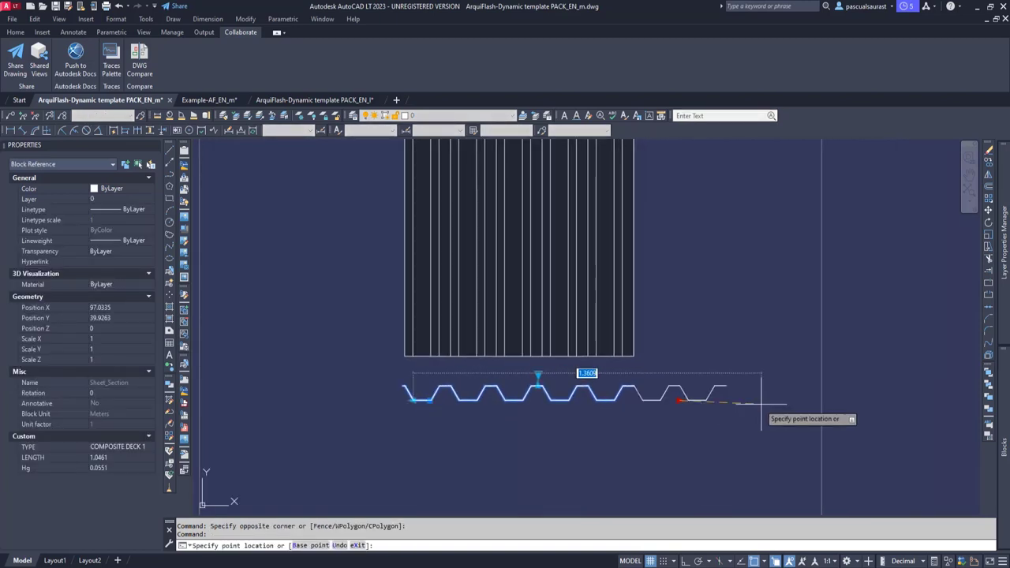
click(583, 378)
scroll(586, 363, up, 4)
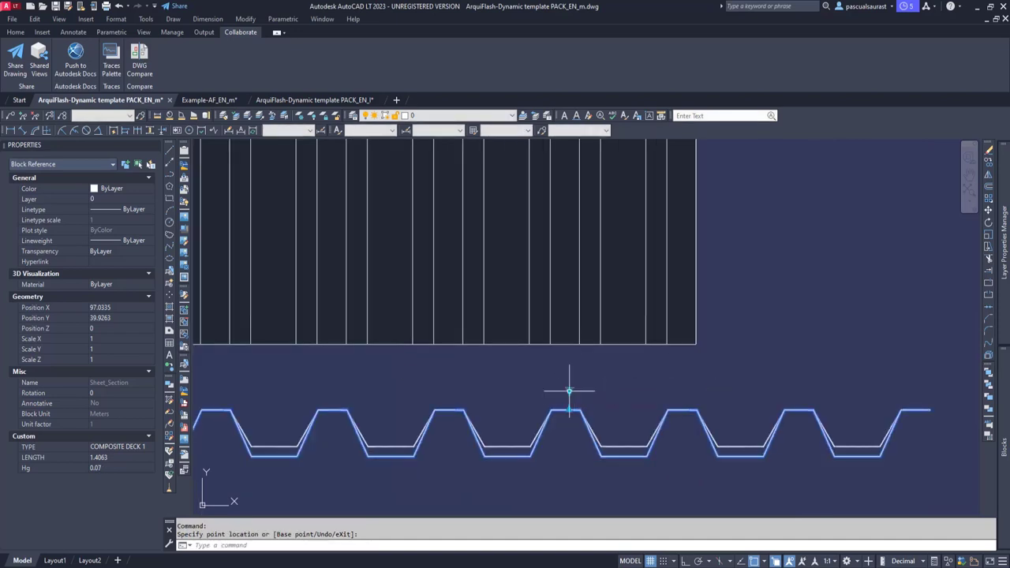
Shorten the sheet section profile to about 1.37 m with its end grip.
scroll(839, 400, down, 2)
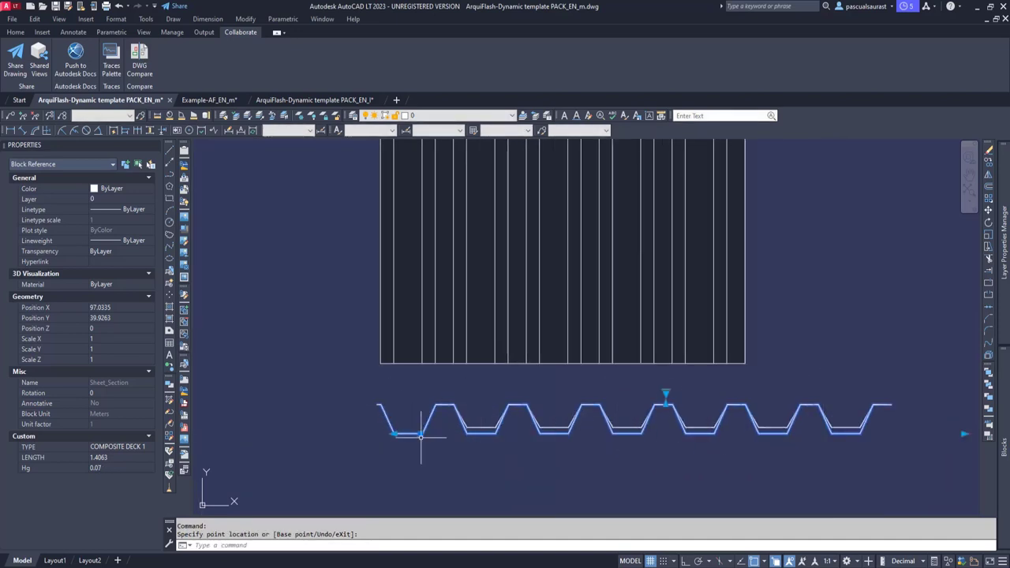
middle_drag(920, 426, 801, 426)
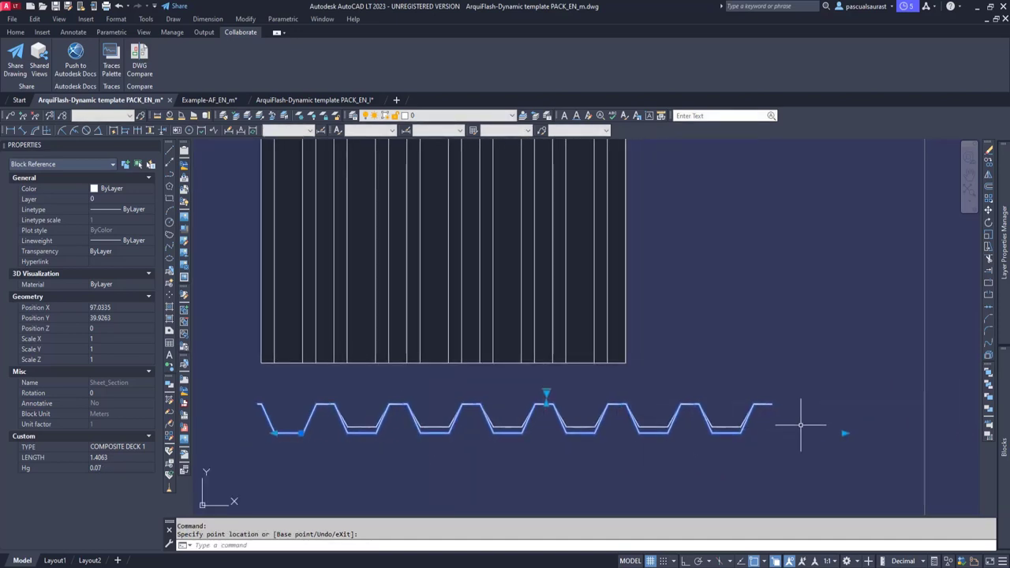
scroll(837, 433, up, 2)
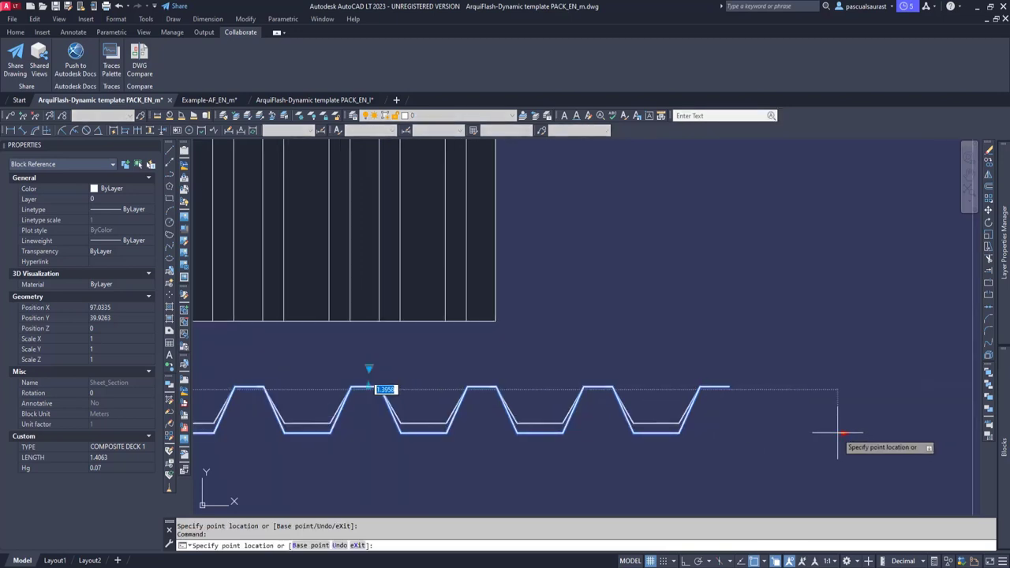
click(838, 432)
Change the sheet section's deck type to Z DECK.
click(122, 449)
click(140, 450)
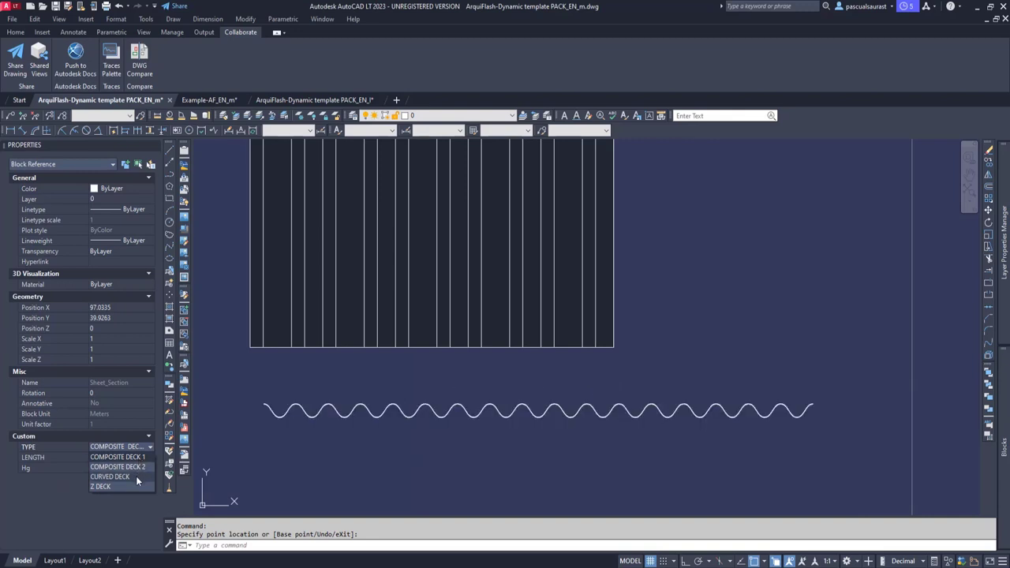
click(136, 487)
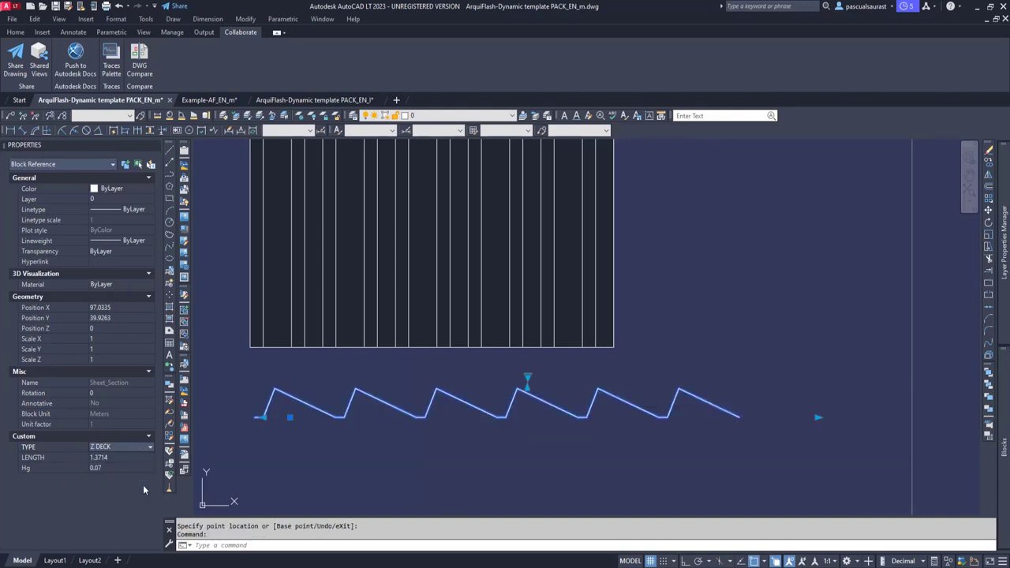
Select the sheet top view block and stretch its width to about 1.27 m.
scroll(613, 356, down, 2)
middle_drag(613, 354, 593, 471)
key(Escape)
click(623, 363)
click(587, 335)
click(593, 319)
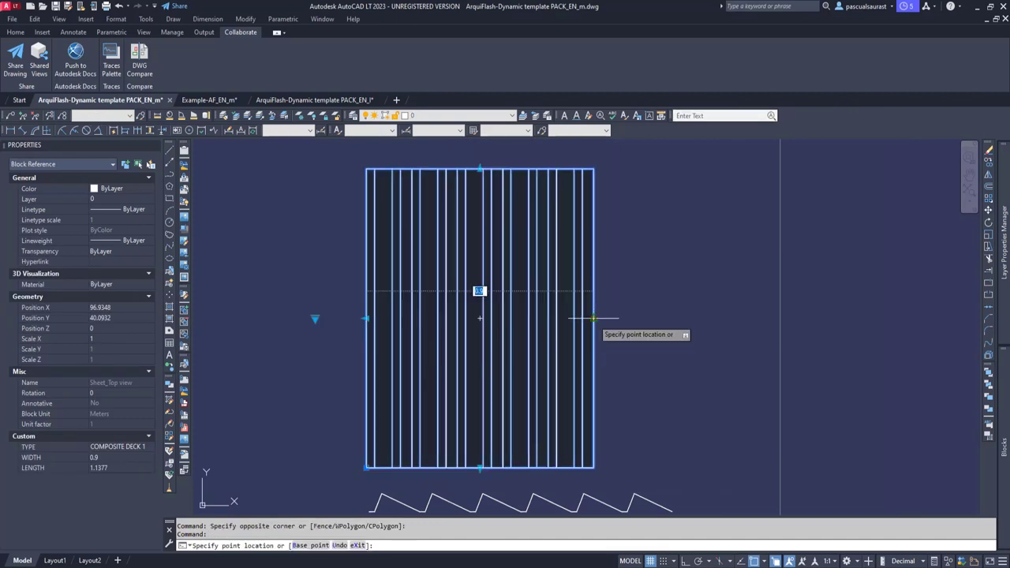
click(688, 318)
Stretch the sheet top view's length upward to about 1.36 m.
middle_drag(481, 176, 495, 271)
click(541, 263)
click(541, 206)
scroll(562, 264, down, 2)
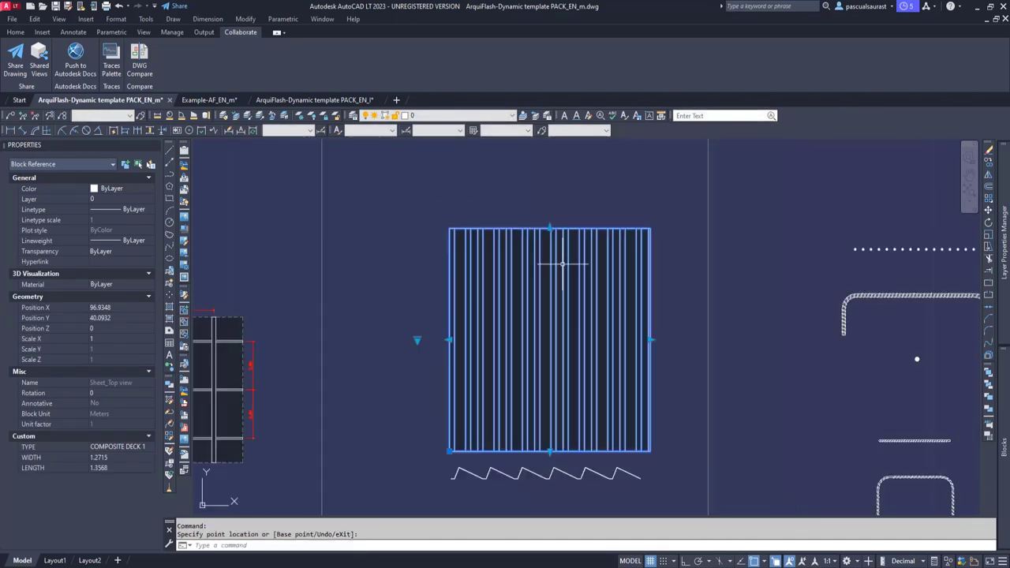
Select the dotted transverse reinforcement row in the steel section and stretch its length to about 0.96 m.
click(540, 272)
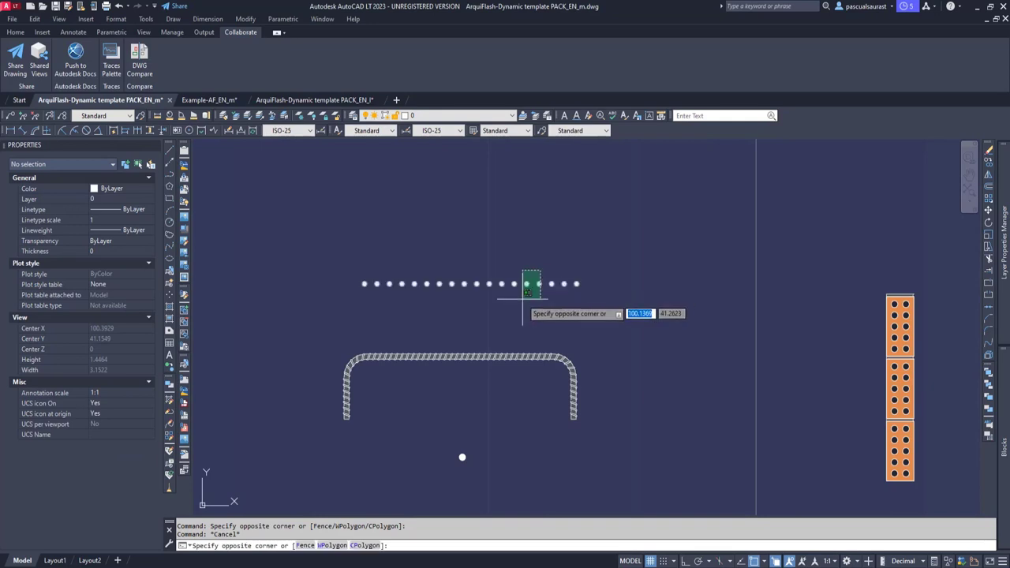
click(523, 300)
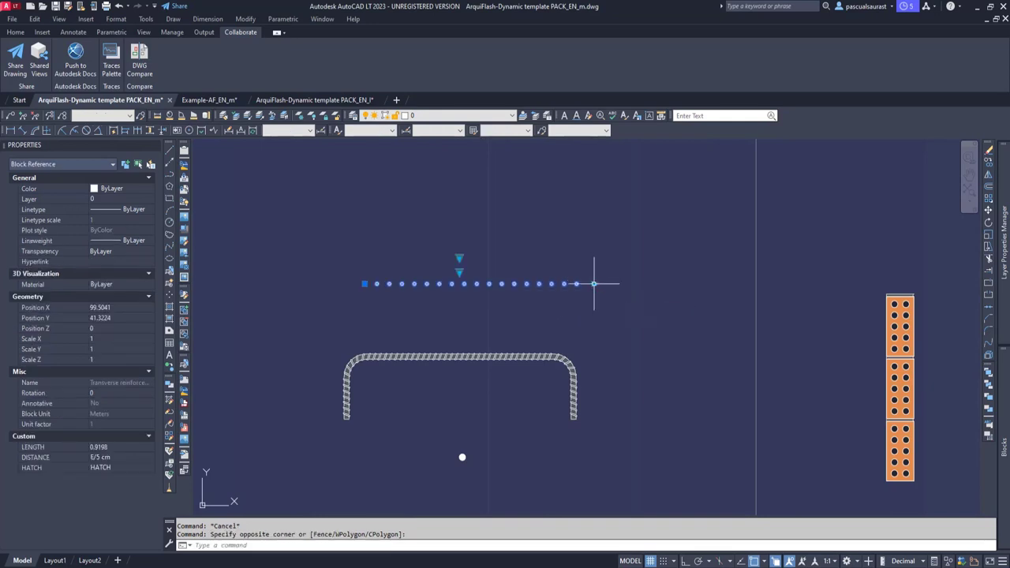
click(594, 283)
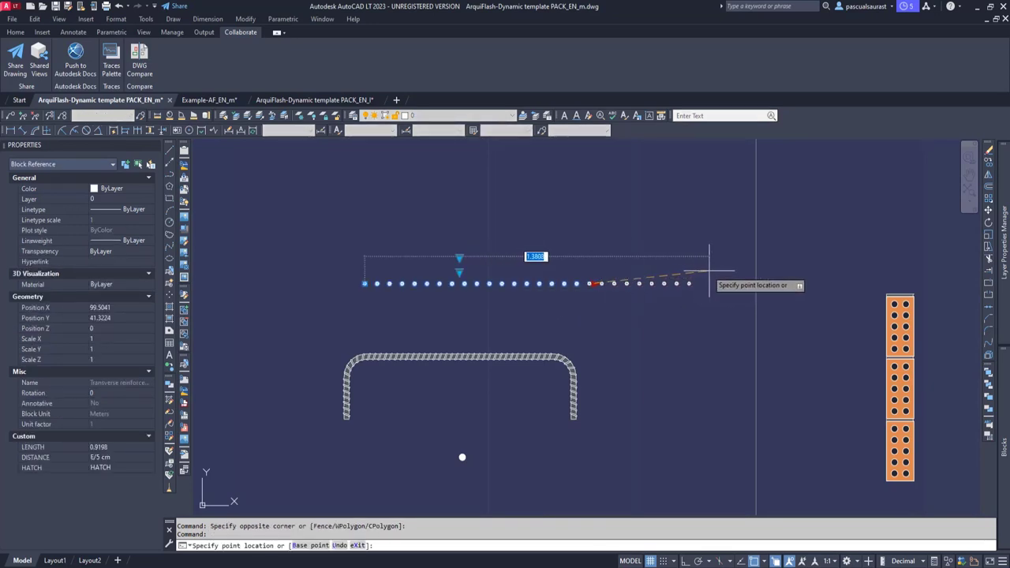
click(606, 266)
Examine the transverse reinforcement row's spacing and hatch options, keeping E/5 cm and HATCH, and deselect the row.
click(117, 458)
click(117, 458)
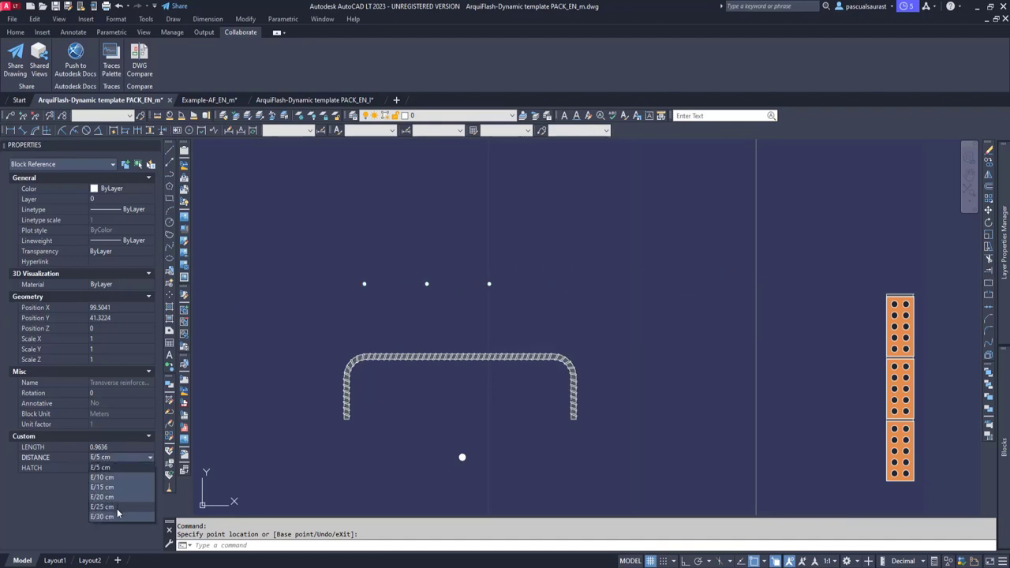
click(121, 467)
click(118, 466)
click(124, 466)
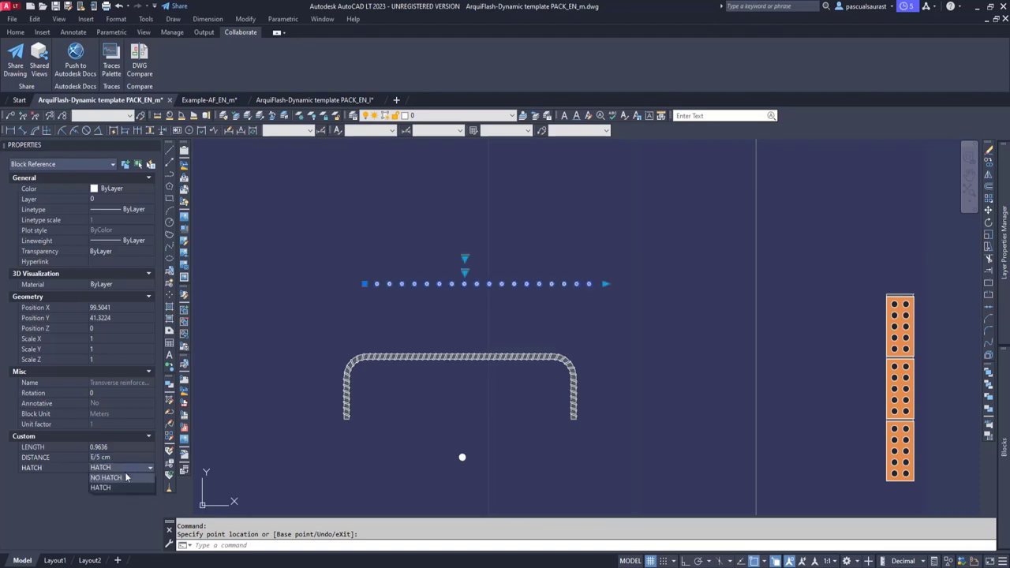
click(124, 486)
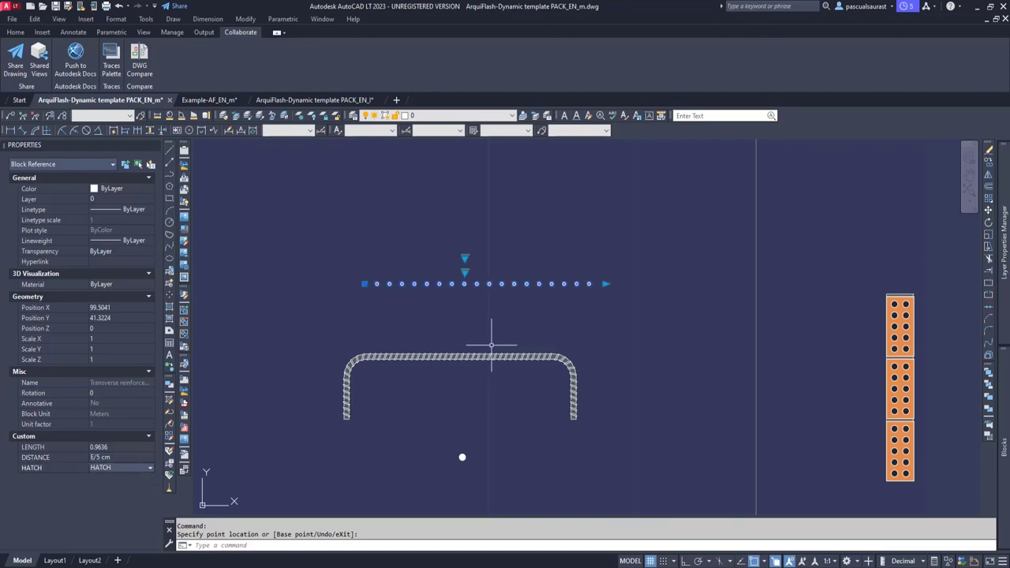
scroll(491, 345, up, 3)
scroll(507, 338, down, 1)
key(Escape)
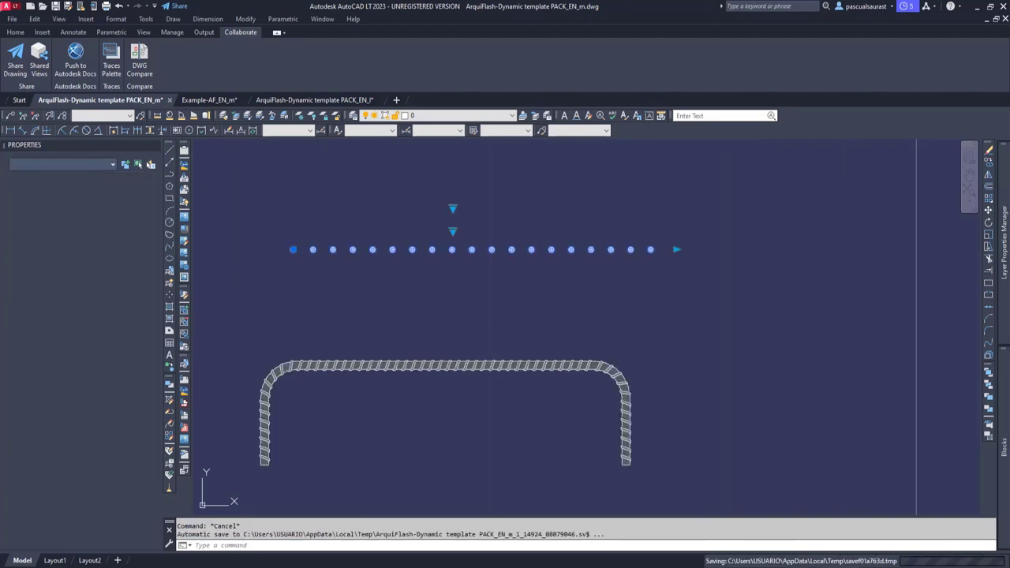
Select the corrugated steel bar with two bent ends and set its view form to SMOOTH.
click(495, 348)
click(428, 376)
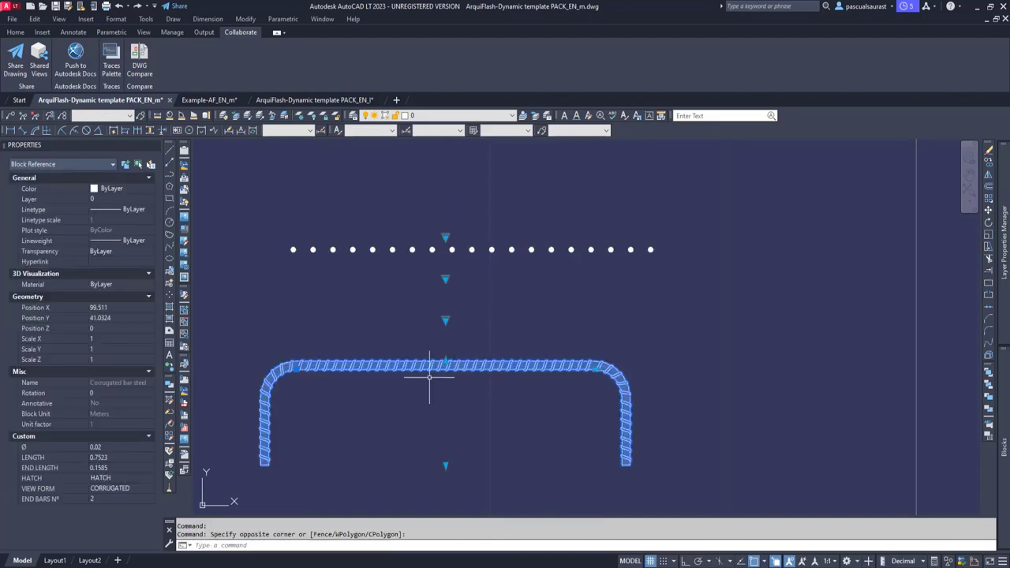
click(122, 489)
click(129, 489)
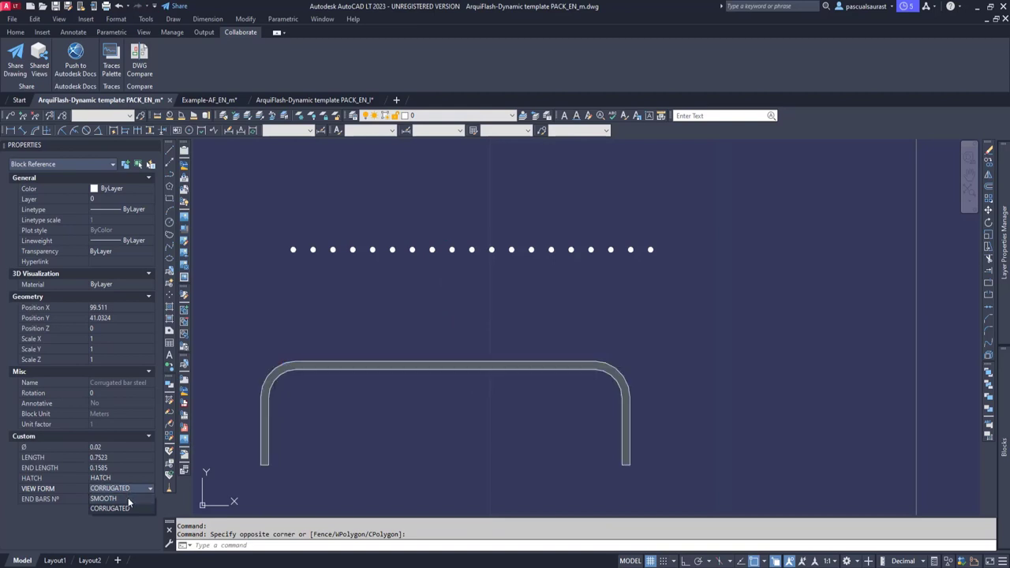
click(128, 498)
Set the steel bar's number of end bars to 1 and stretch its length to about 1.17 m.
click(111, 498)
click(119, 499)
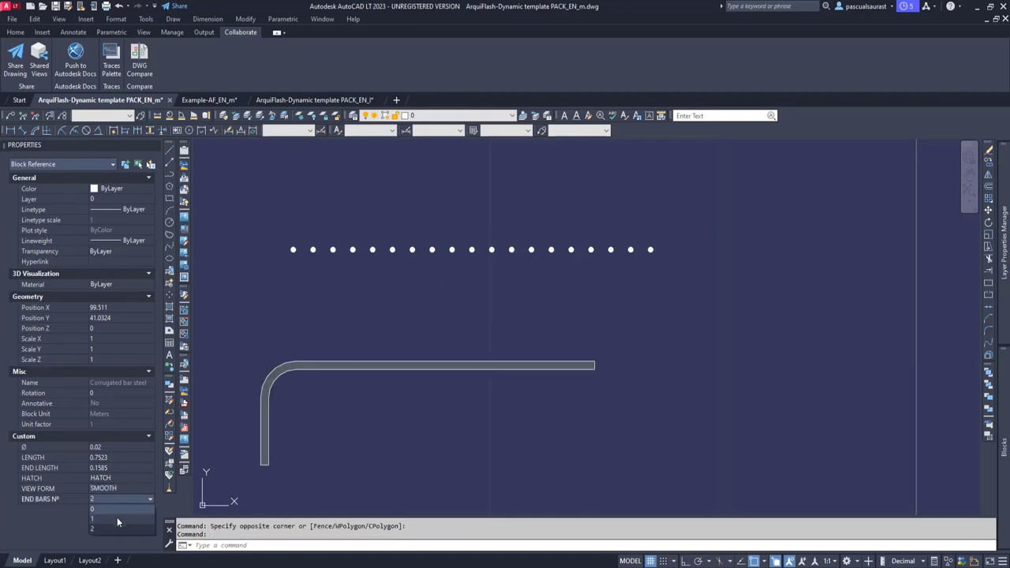
click(117, 519)
click(596, 366)
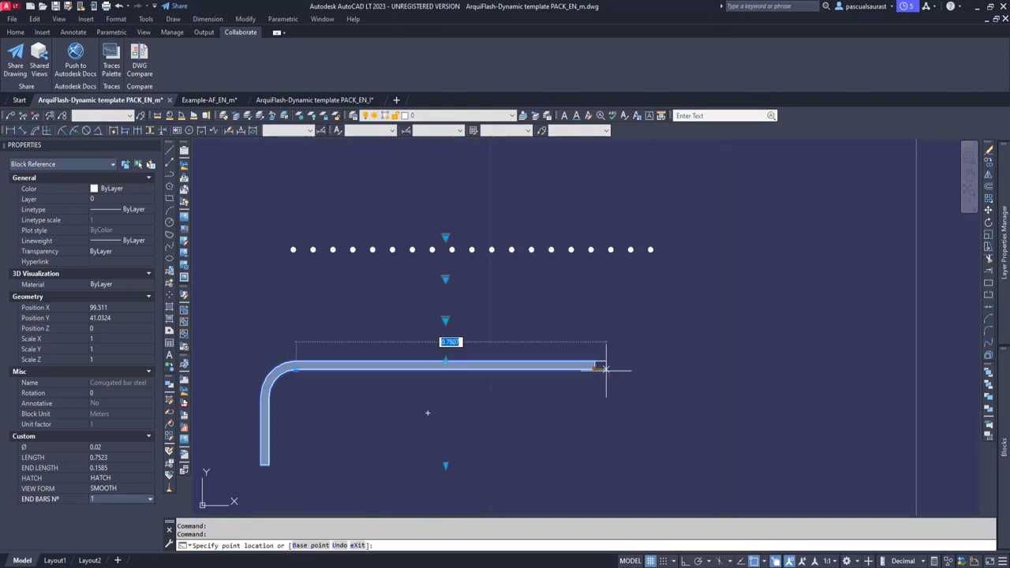
click(762, 366)
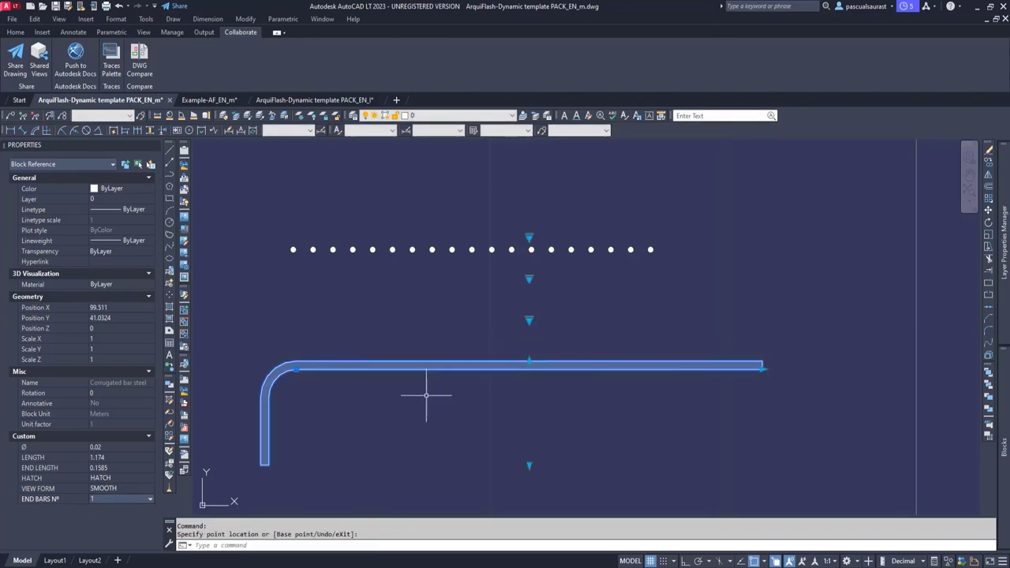
Keep the steel bar's HATCH option, reduce its diameter to about 0.0098 m, and deselect it.
click(110, 478)
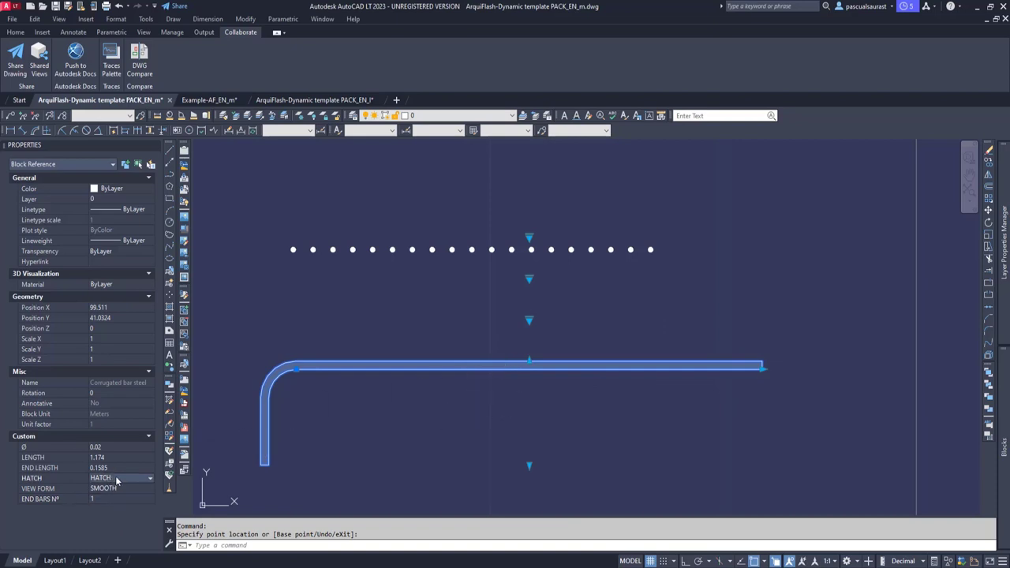
click(119, 479)
scroll(528, 363, up, 2)
scroll(528, 363, down, 2)
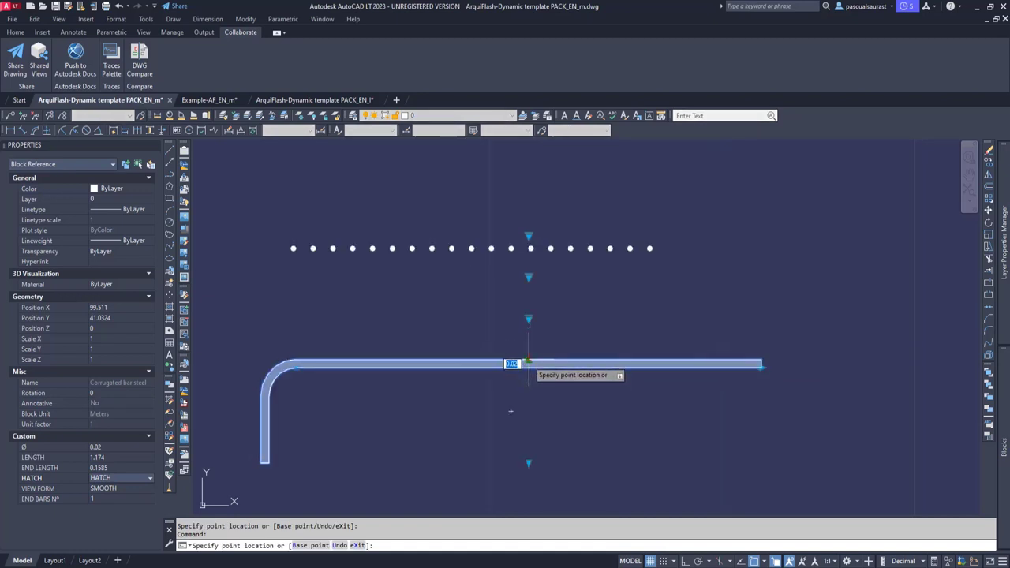
scroll(528, 363, up, 4)
key(Return)
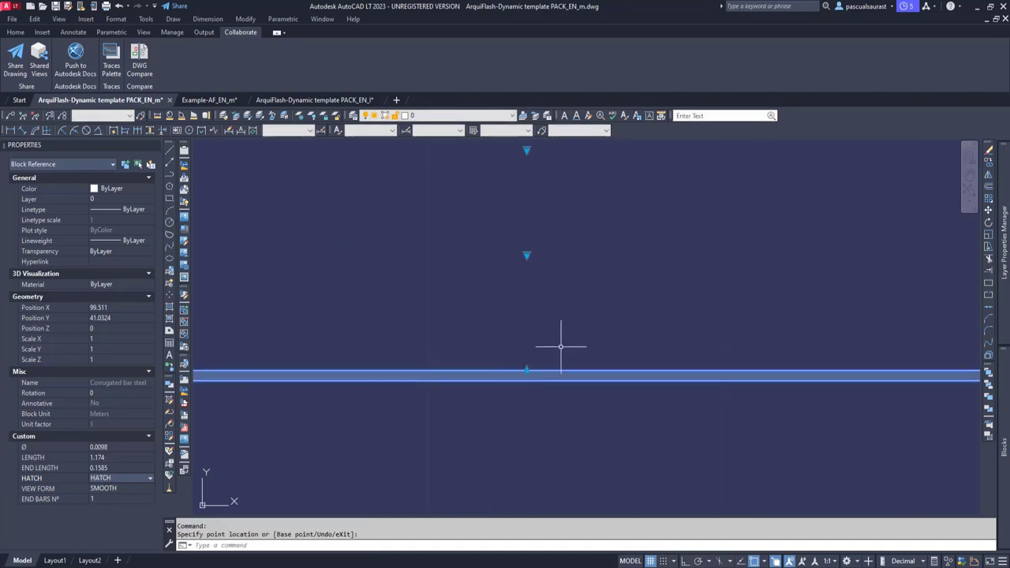
scroll(560, 350, down, 4)
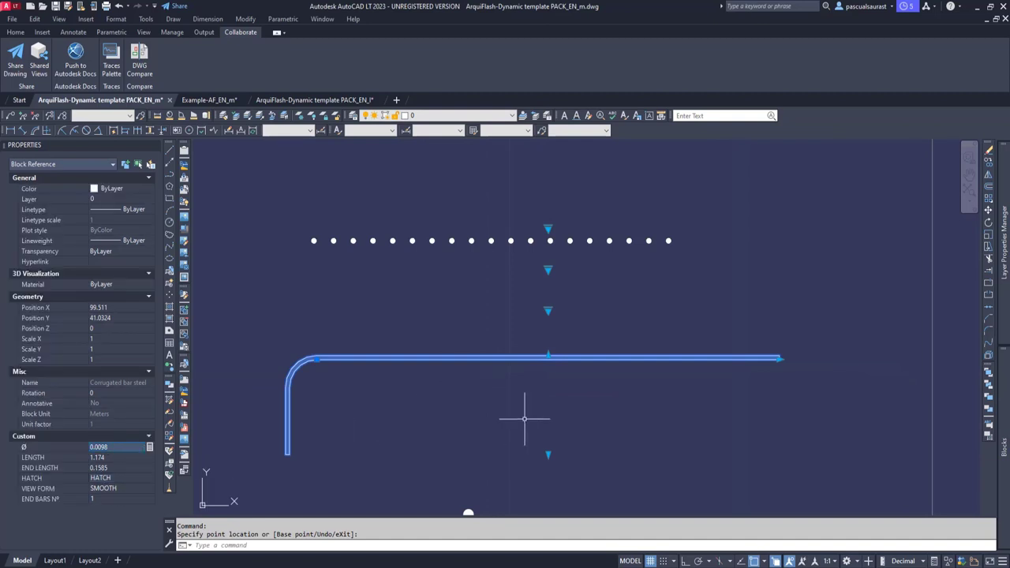
key(Escape)
Select the stirrup top view block and stretch its width to about 0.69 m and its height to about 0.485 m.
middle_drag(513, 442, 529, 276)
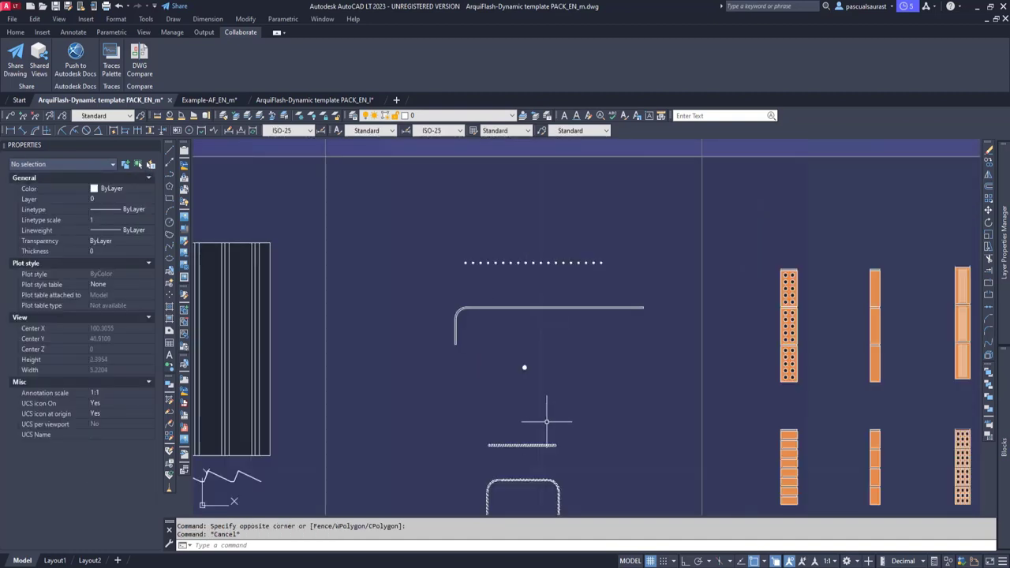
middle_drag(532, 443, 556, 322)
scroll(545, 335, up, 2)
scroll(556, 322, up, 2)
click(562, 335)
click(542, 359)
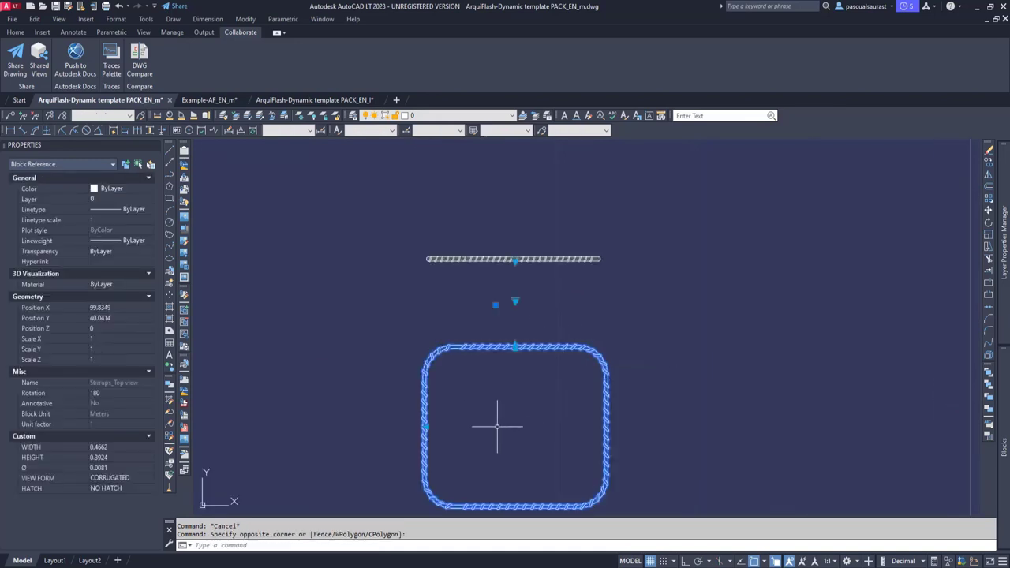
middle_drag(488, 425, 495, 392)
click(430, 393)
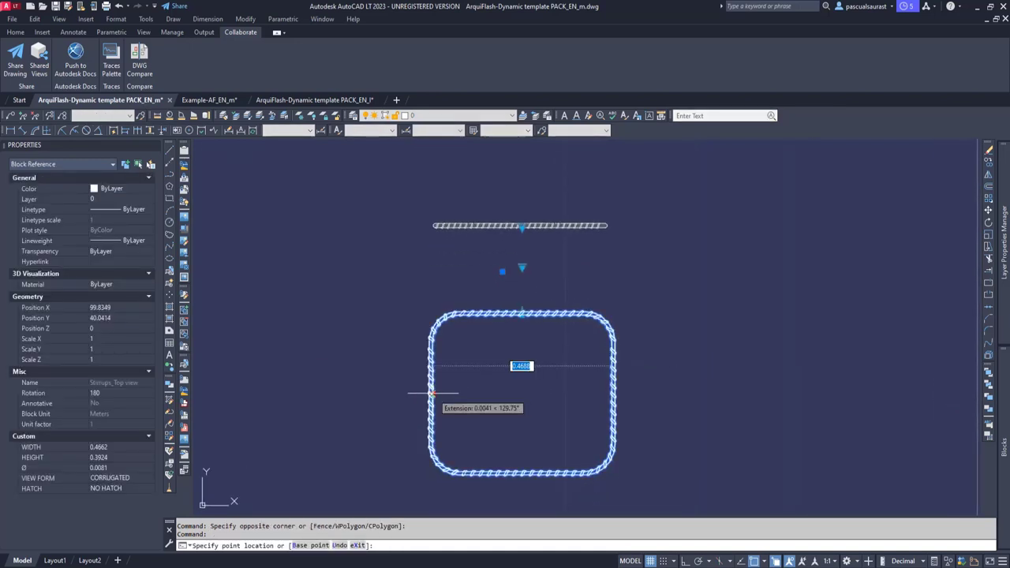
click(344, 393)
click(479, 314)
click(479, 276)
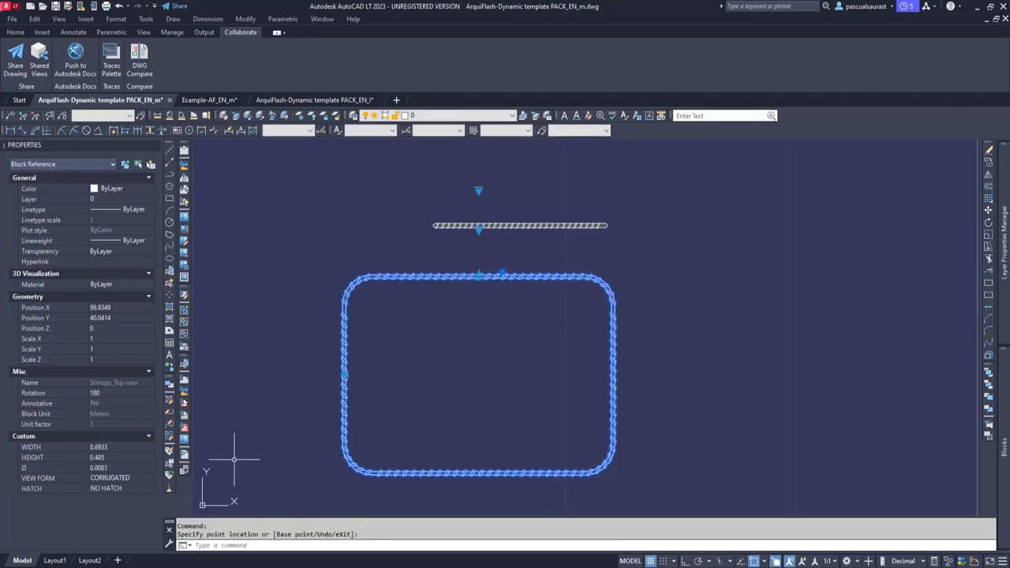
Set the stirrup top view's diameter to 0.02 m and undo the last grip edit.
click(110, 470)
text(0.0)
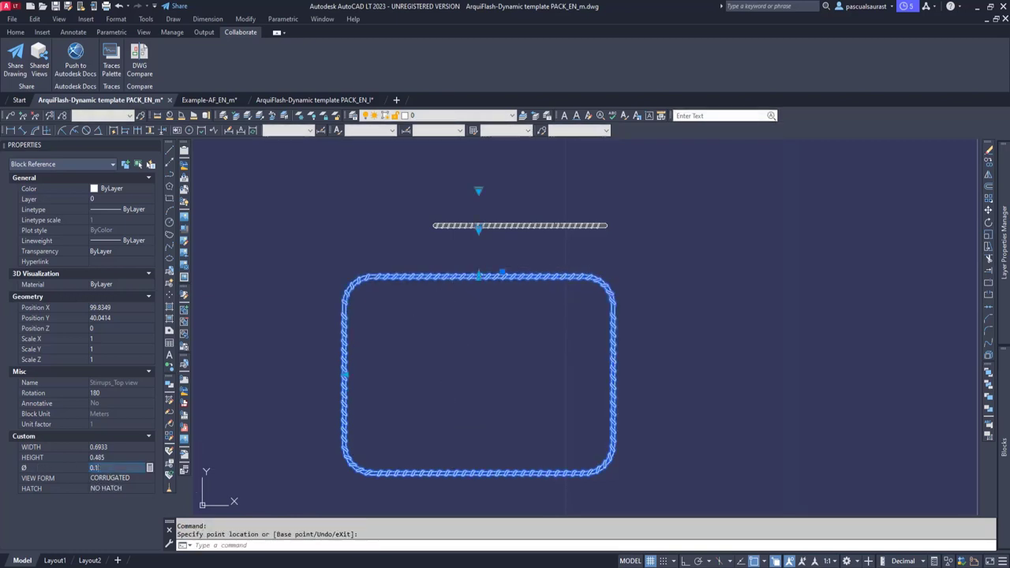
text(2)
key(Return)
scroll(474, 263, up, 4)
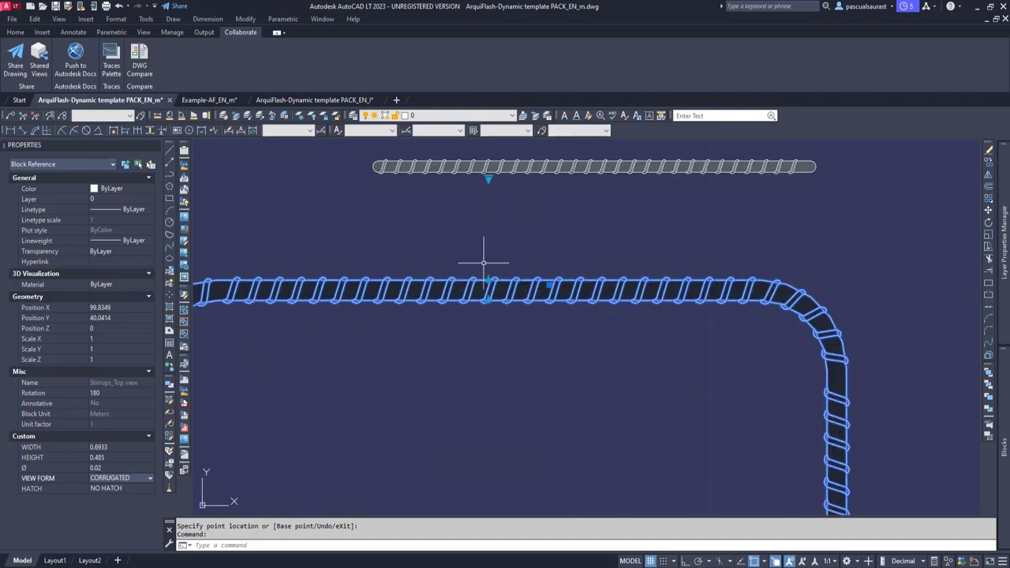
key(ctrl+z)
key(ctrl+z)
Select the stirrup front view bar, reduce its diameter to about 0.0093 m and stretch its length to about 0.66 m.
click(576, 286)
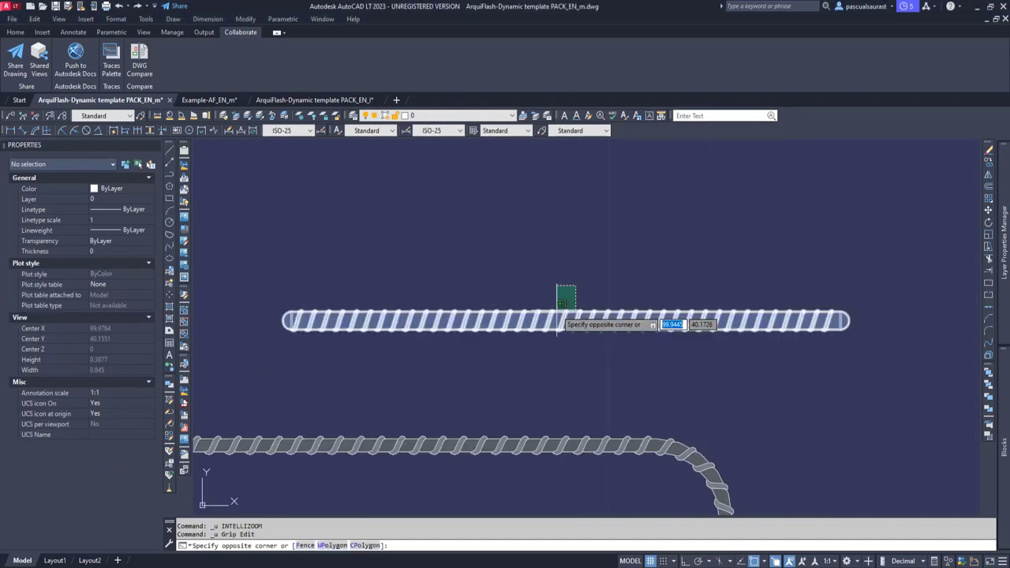
click(558, 332)
click(566, 277)
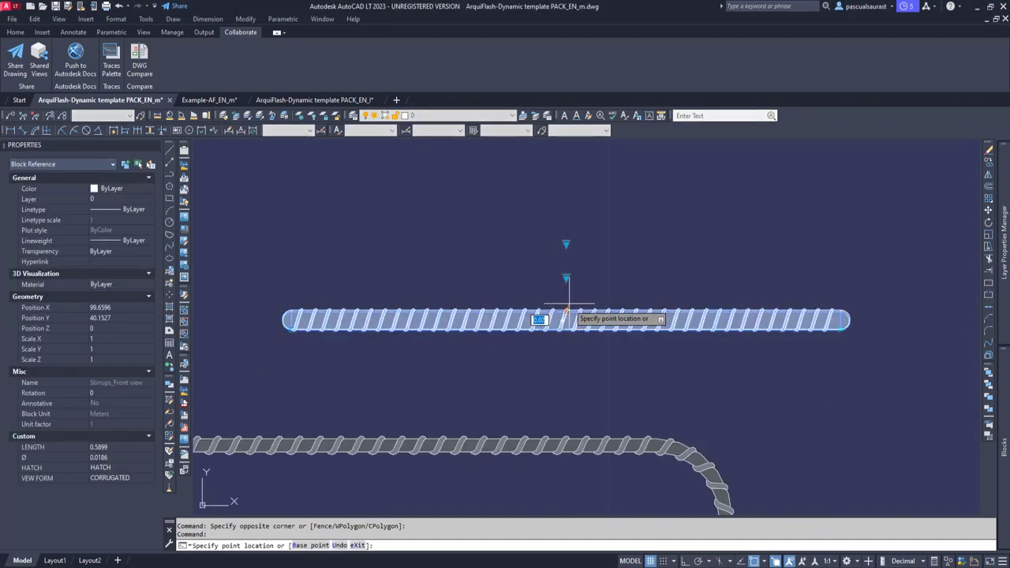
scroll(567, 315, up, 4)
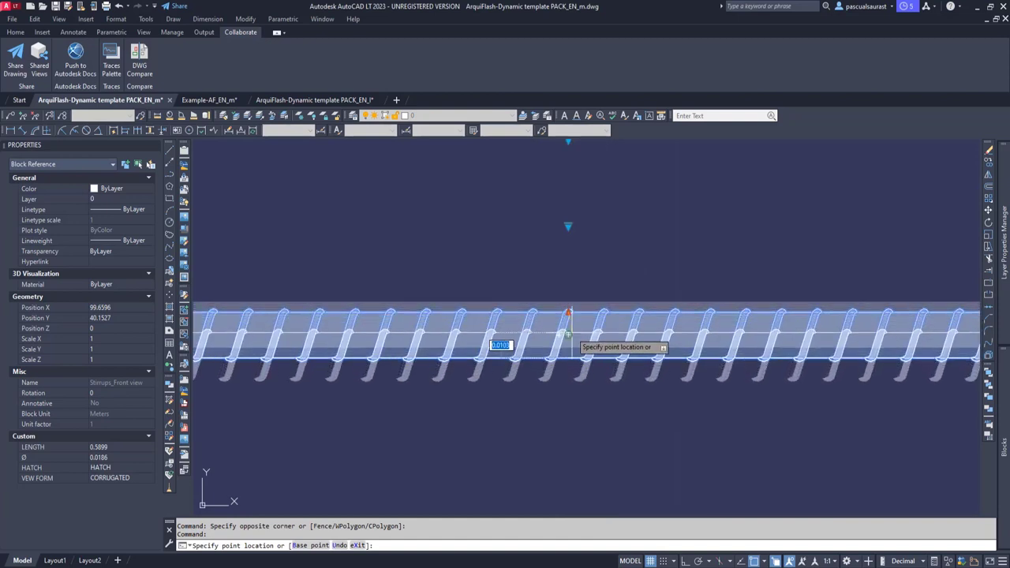
scroll(544, 315, down, 4)
click(817, 318)
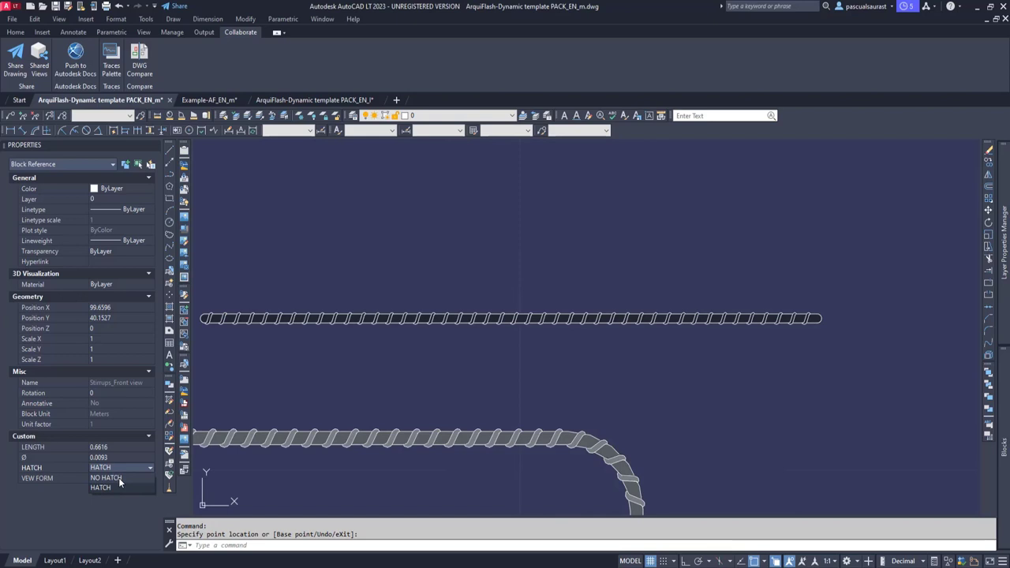
Set the stirrup front view to NO HATCH with a SMOOTH view form, and deselect it.
click(118, 478)
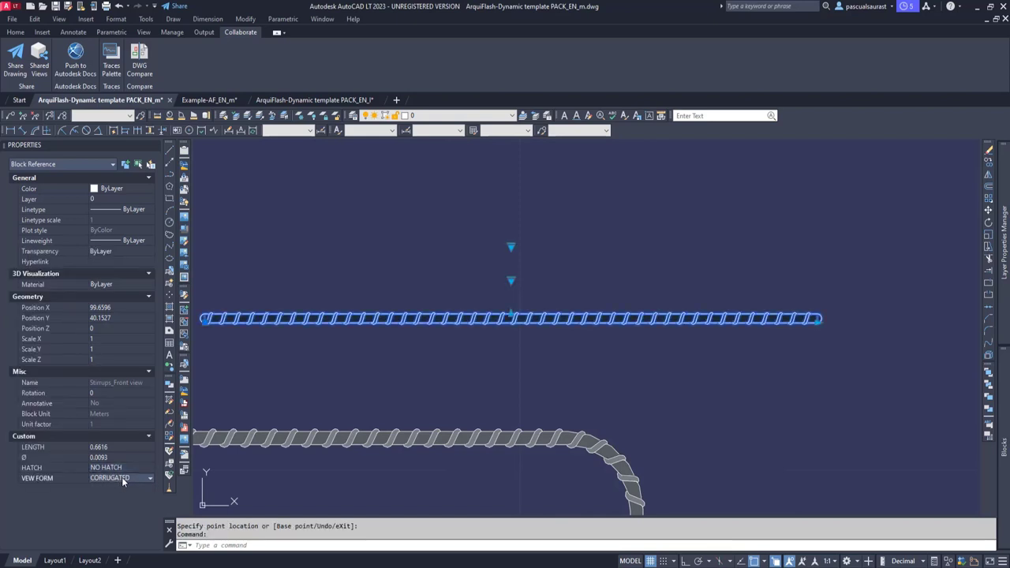
click(128, 477)
click(125, 487)
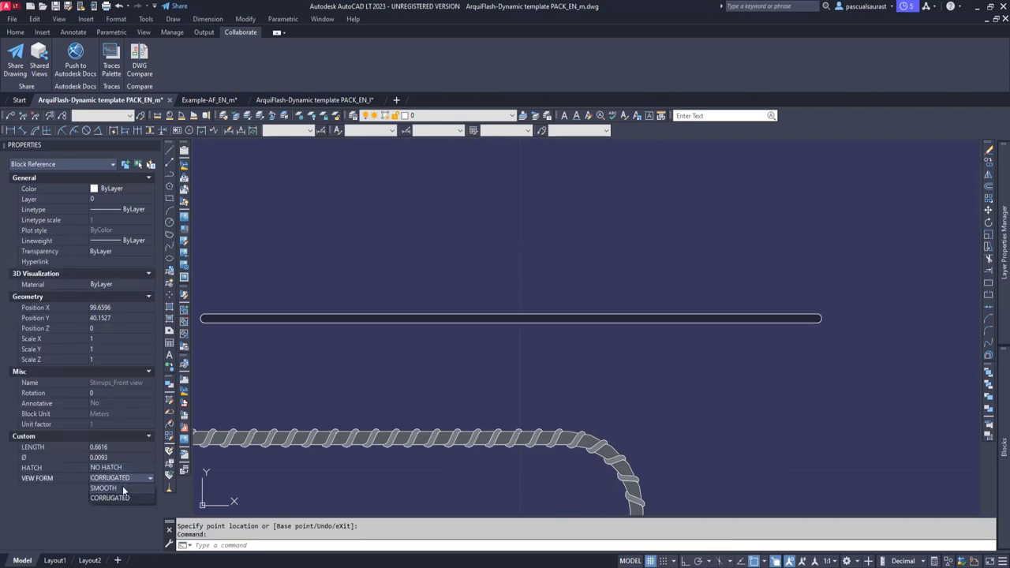
scroll(665, 349, down, 5)
key(Escape)
Select the engineering brick top view block and set its hatch to NO HATCH.
scroll(789, 351, down, 2)
middle_drag(788, 351, 407, 413)
scroll(461, 398, down, 2)
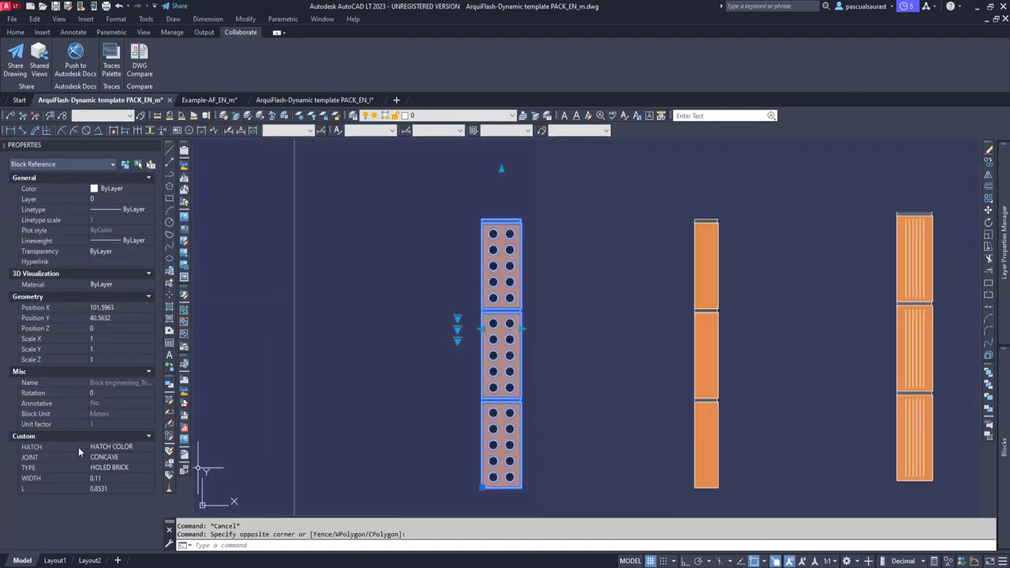
click(126, 448)
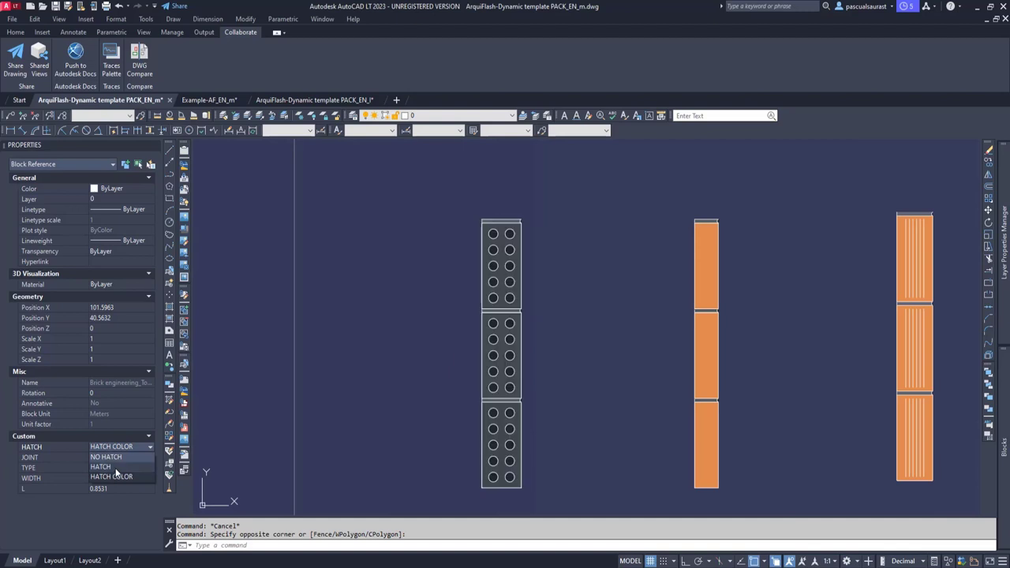
click(120, 458)
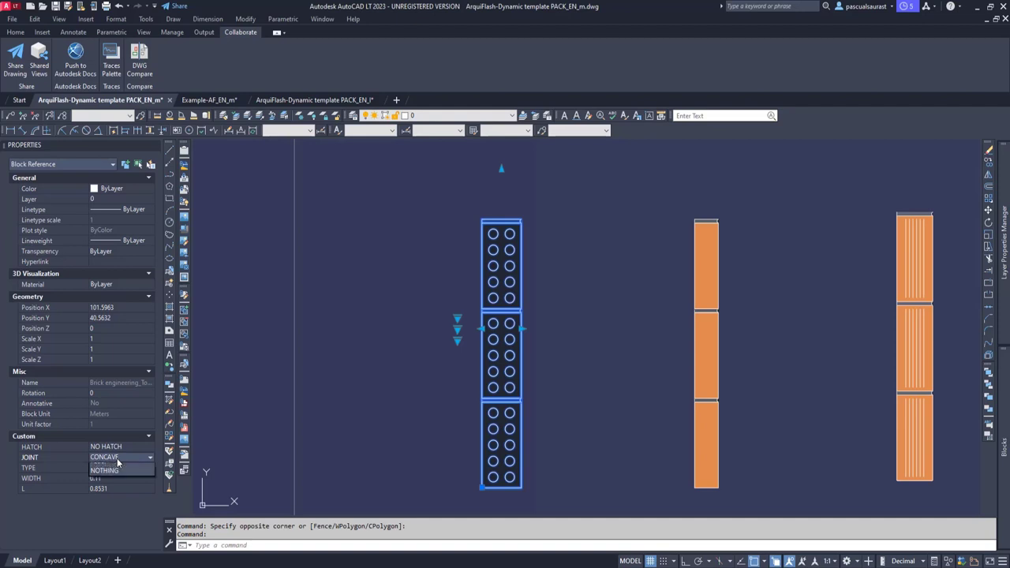
Review the engineering brick's joint options, keep CONCAVE, and set its type to SOLID BRICK.
click(116, 457)
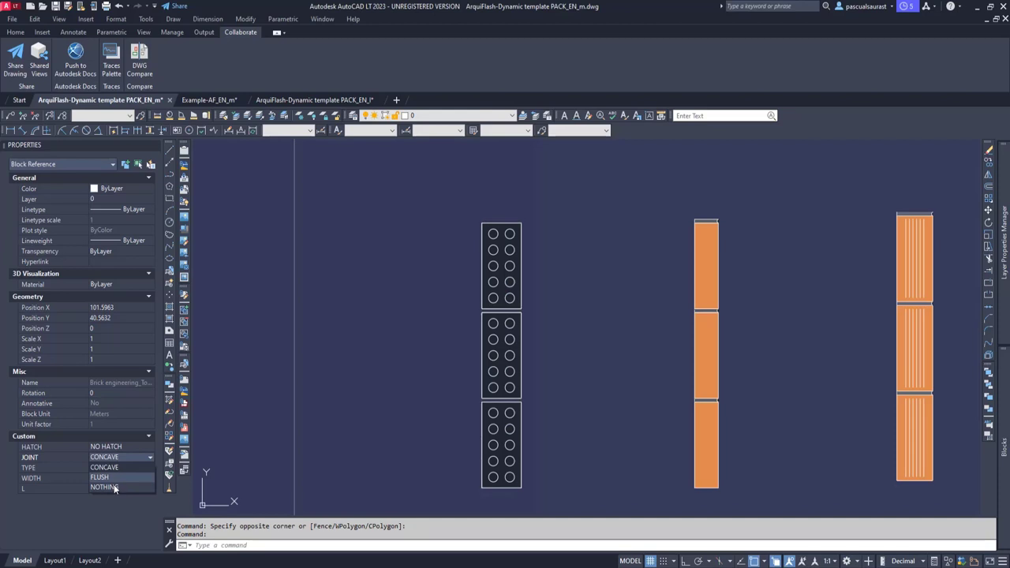
click(119, 468)
click(129, 469)
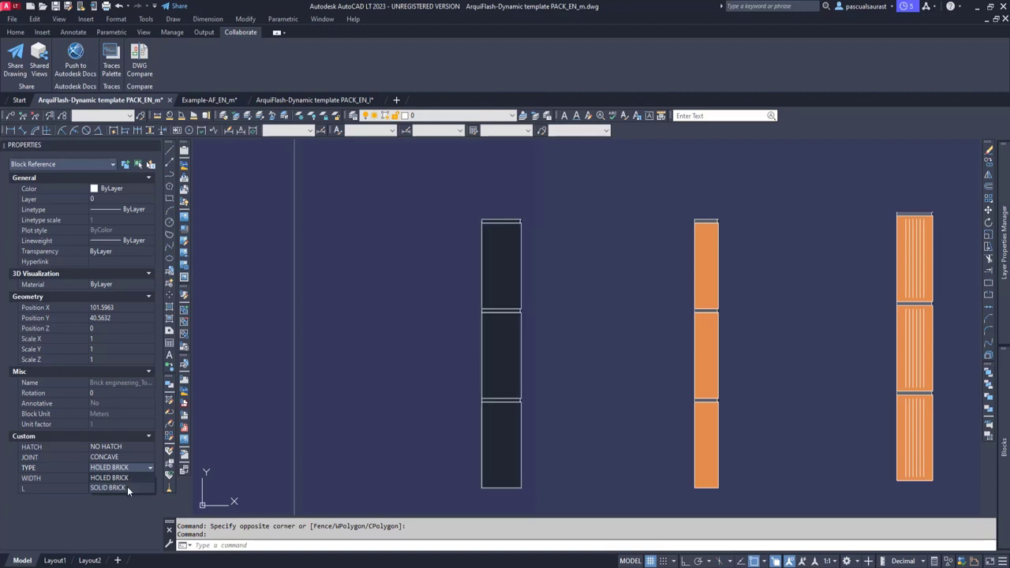
click(127, 486)
Stretch the engineering brick top view's width to about 0.166 m and extend its length upward to five bricks.
click(521, 329)
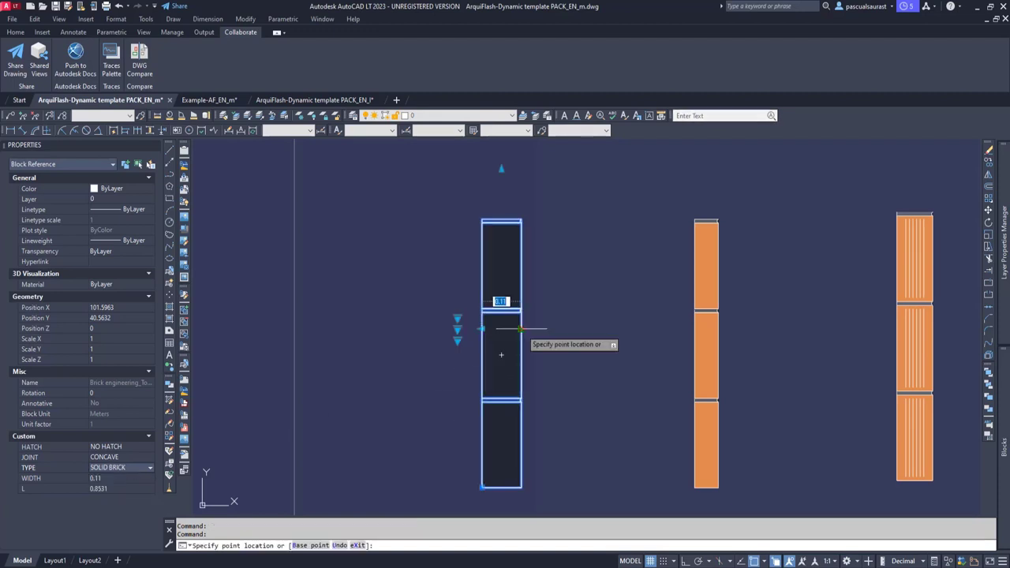
click(541, 329)
click(511, 167)
click(517, 165)
click(512, 169)
middle_drag(523, 164, 509, 305)
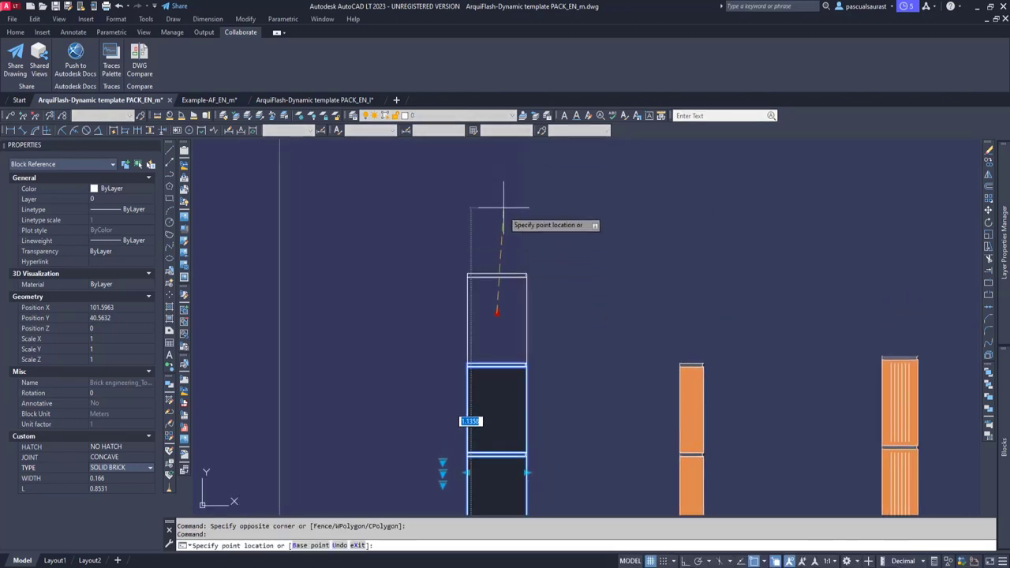
middle_drag(502, 162, 500, 221)
click(507, 214)
Select the engineering brick section block and stretch its width to about 0.14 m and its length upward.
middle_drag(507, 361, 520, 209)
scroll(521, 293, down, 2)
scroll(500, 317, up, 2)
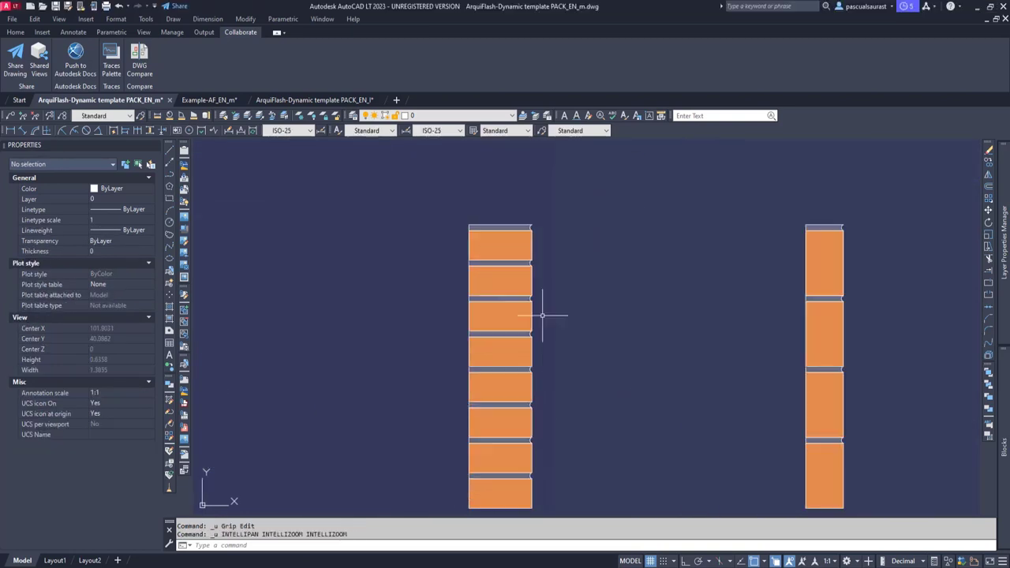
click(526, 331)
click(531, 363)
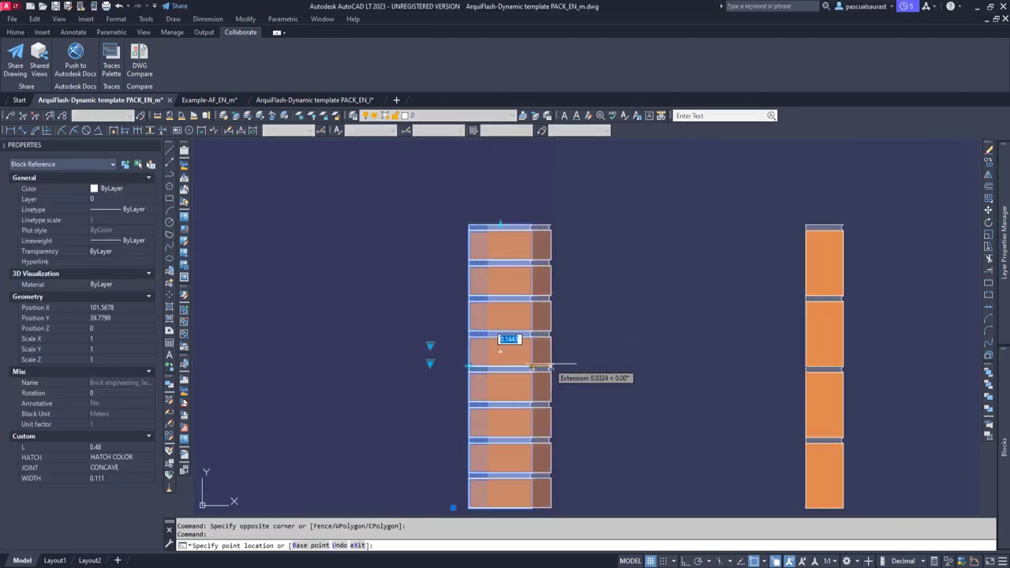
click(514, 187)
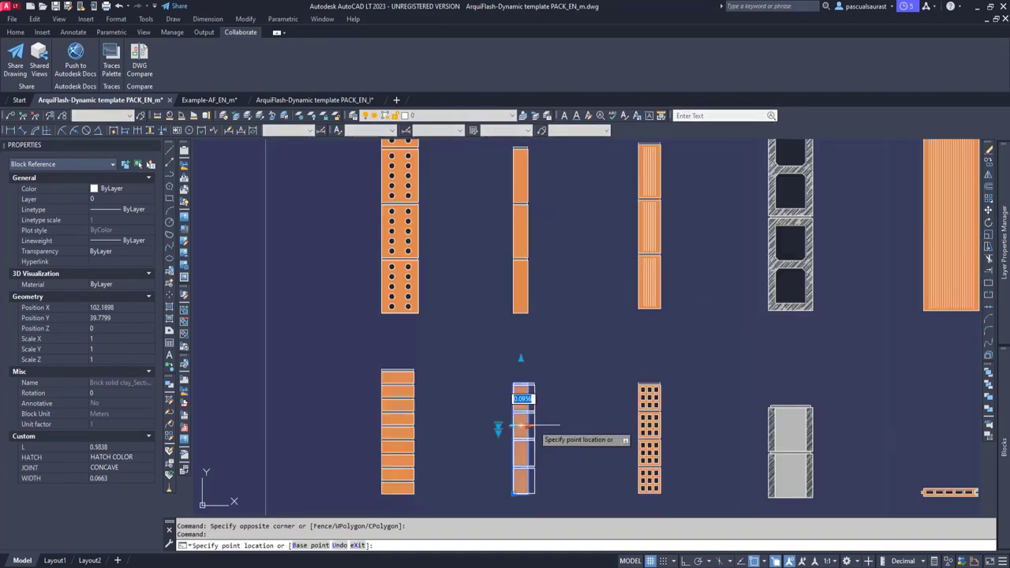
Try to widen the solid clay brick section block and stretch its length upward.
click(538, 391)
click(525, 359)
click(531, 315)
Try to widen the solid clay brick top view to match the section below and stretch its length upward.
middle_drag(550, 231, 537, 303)
click(533, 304)
click(515, 304)
click(514, 303)
click(515, 291)
click(525, 265)
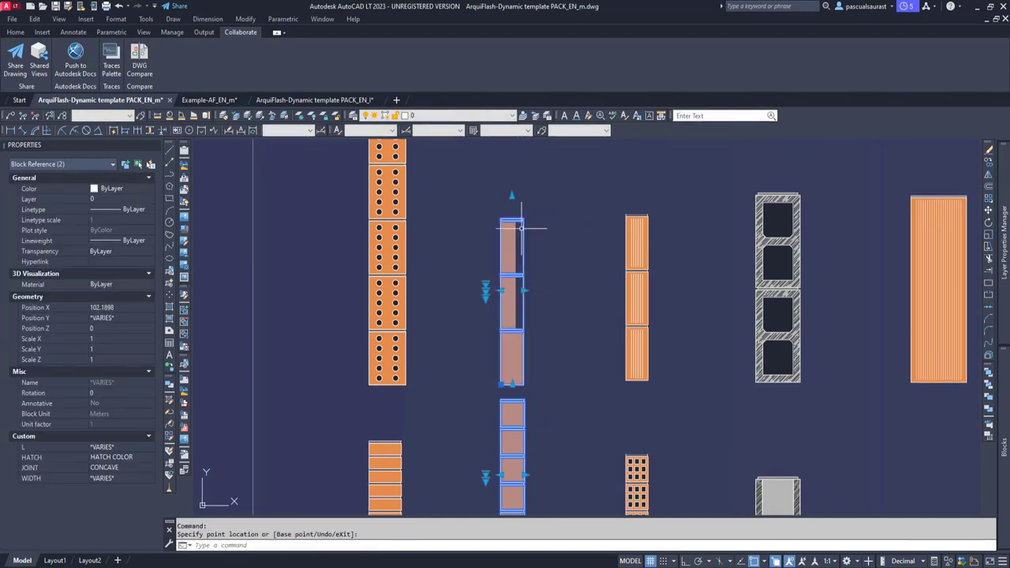
click(512, 196)
middle_drag(511, 184, 512, 314)
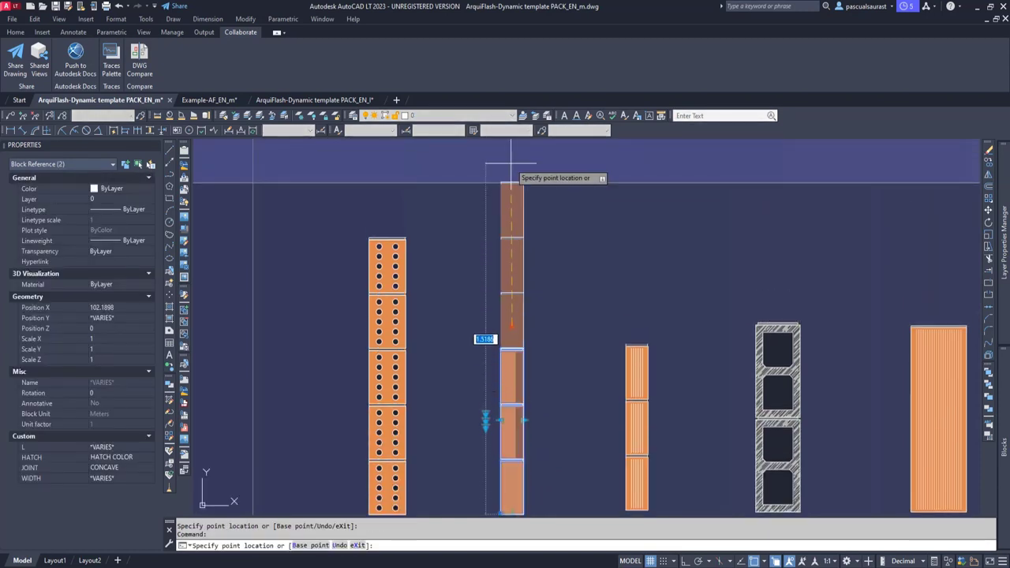
click(510, 222)
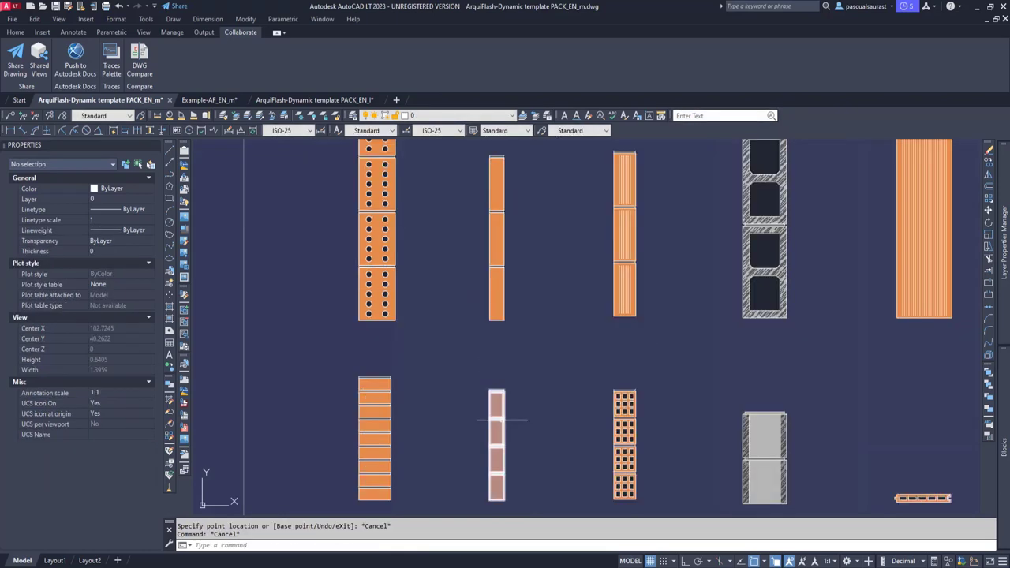
Select the hollow clay brick section block and stretch its width to 0.04 m, then to 0.07 m.
scroll(628, 411, up, 2)
click(627, 287)
click(613, 304)
middle_drag(627, 254, 629, 369)
middle_drag(687, 395, 683, 273)
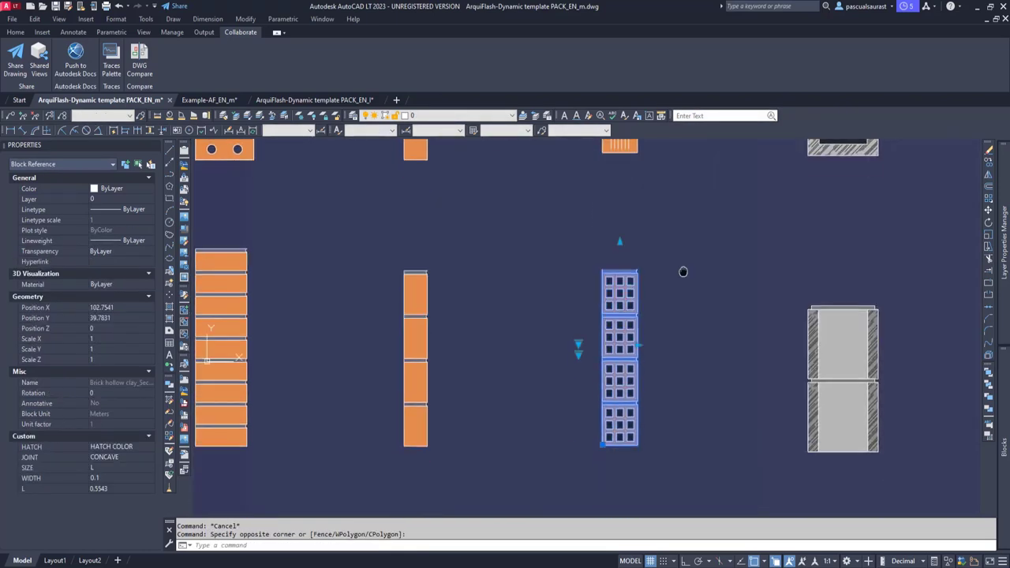
scroll(648, 347, up, 3)
click(629, 343)
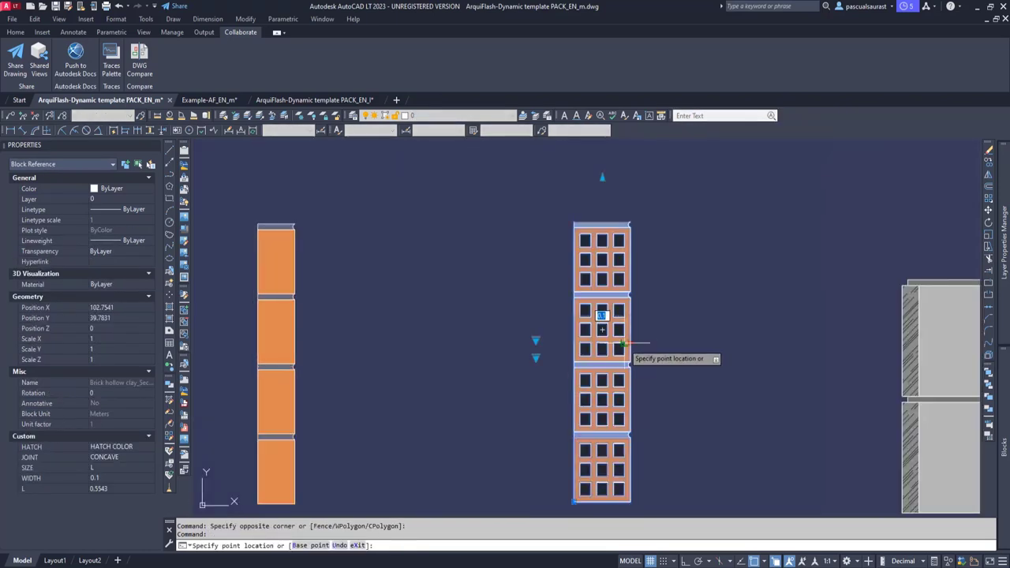
click(613, 344)
click(614, 343)
click(597, 343)
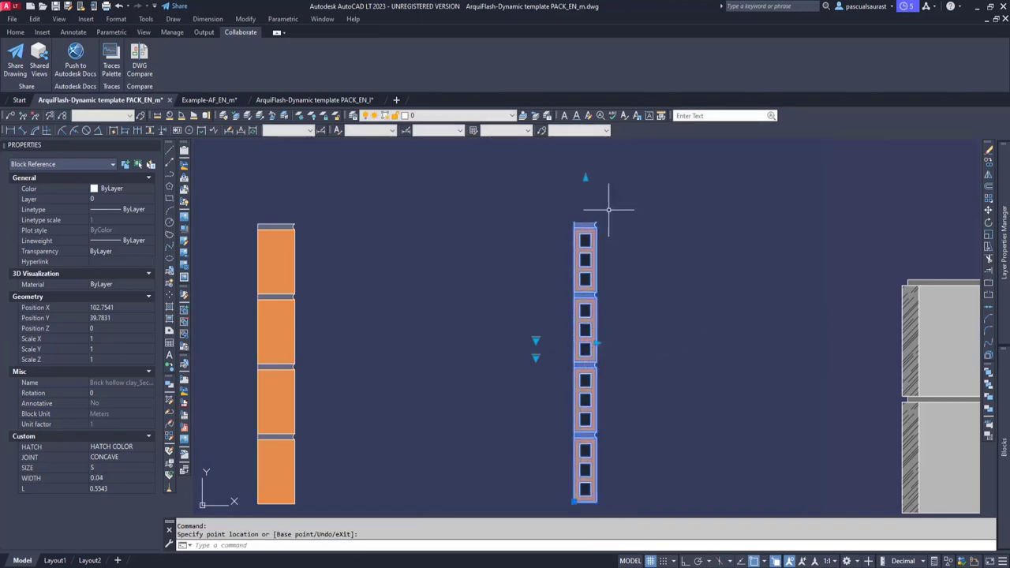
click(597, 343)
click(613, 344)
Try to stretch the hollow clay brick section's length upward.
middle_drag(602, 284, 609, 373)
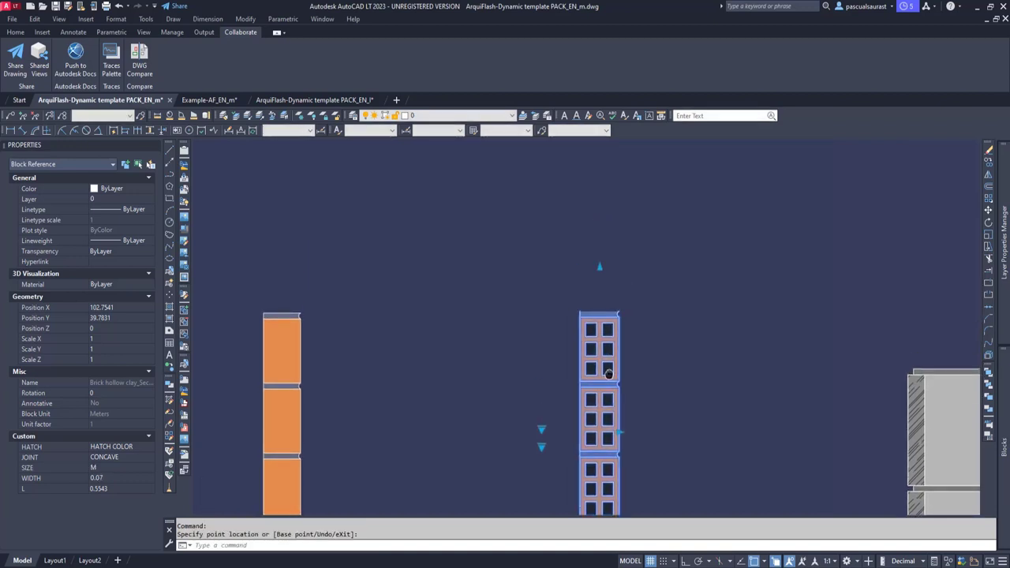
scroll(598, 262, down, 5)
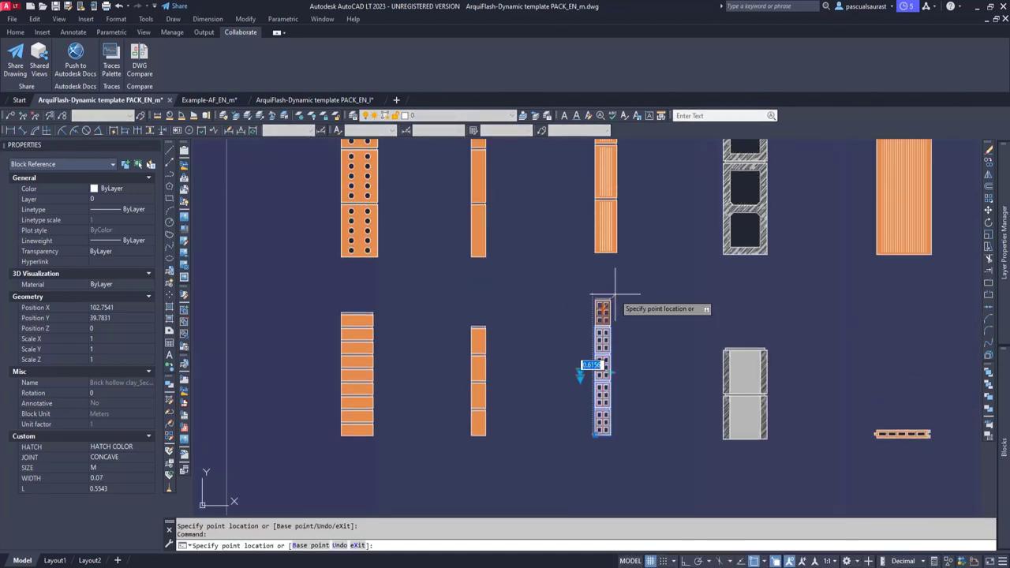
click(603, 349)
Try narrowing the hollow clay brick top view to 0.04 m and stretching its length upward to about 1.28 m.
scroll(577, 384, up, 2)
scroll(577, 384, up, 2)
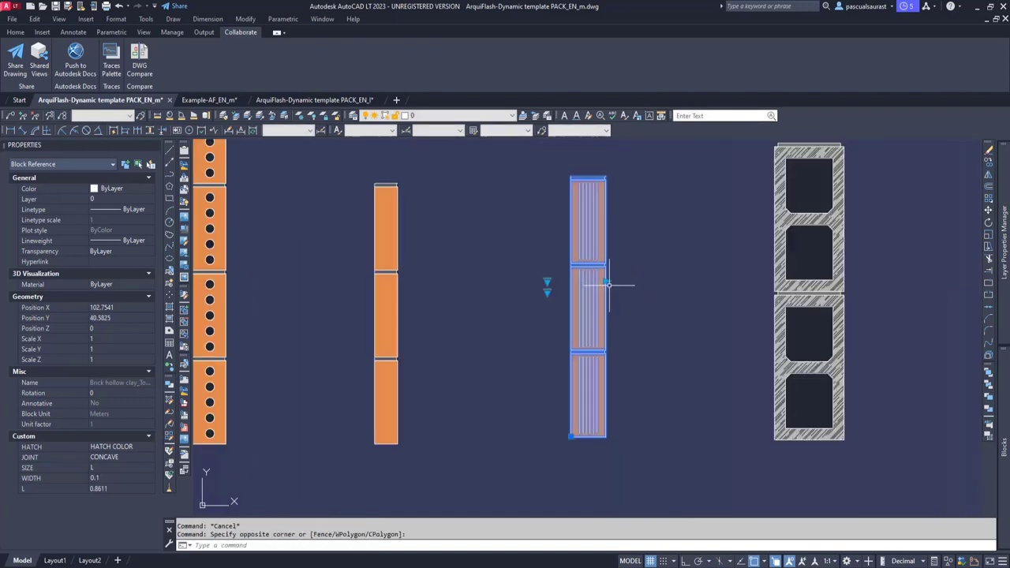
click(608, 280)
click(605, 283)
click(604, 282)
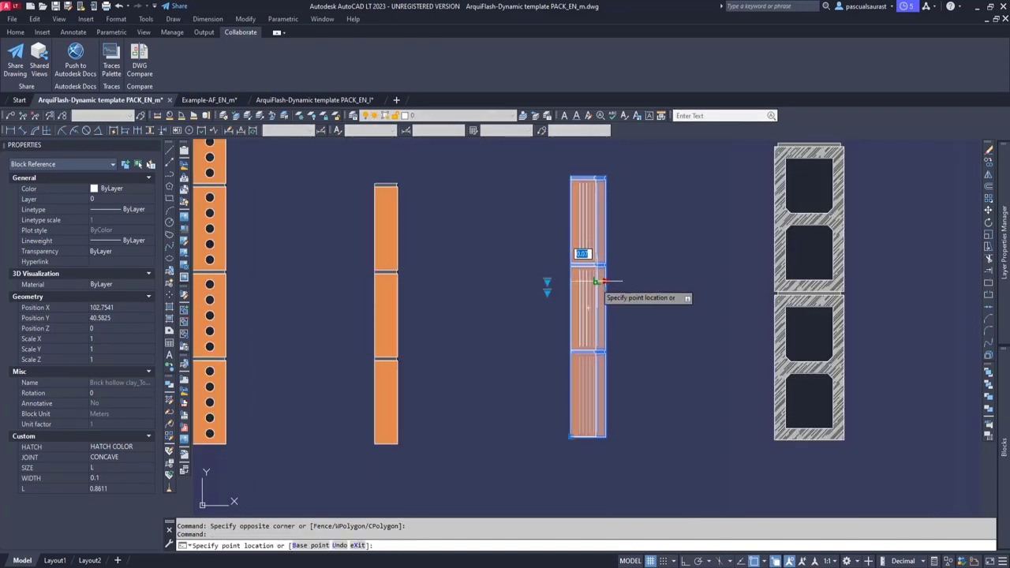
click(587, 282)
middle_drag(605, 219, 587, 323)
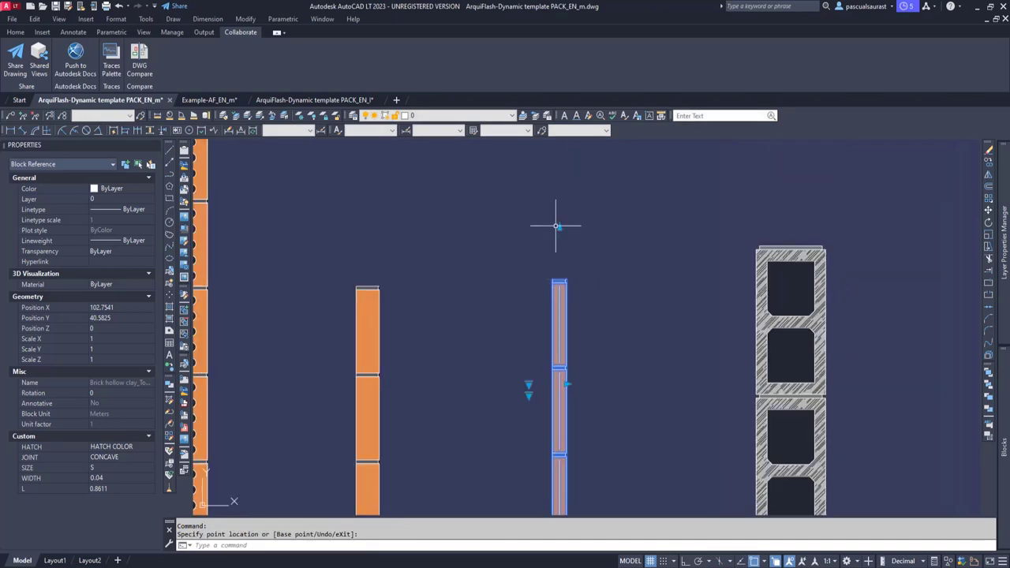
click(556, 228)
scroll(565, 354, down, 2)
click(559, 276)
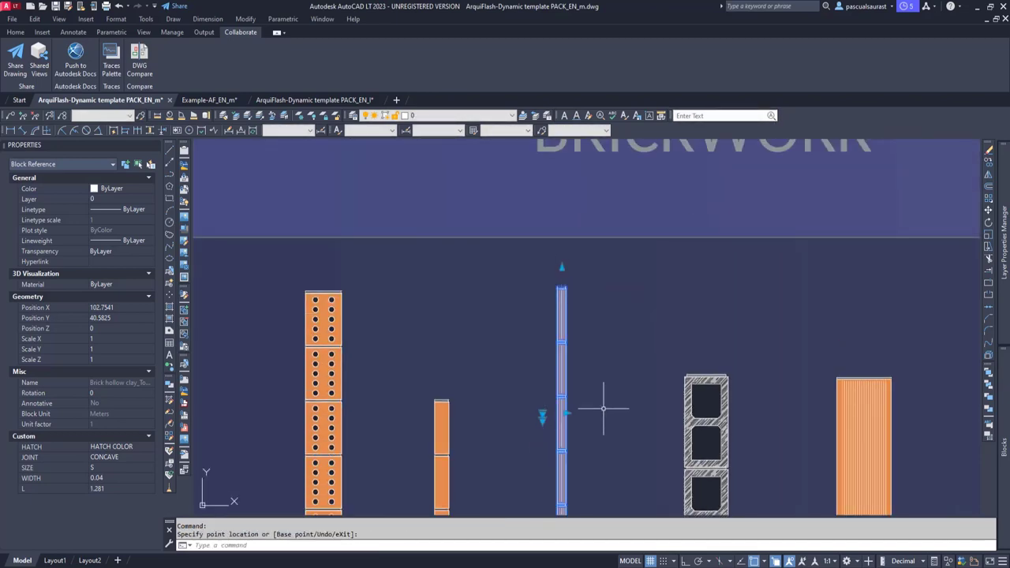
Undo the last stretch edits on the hollow clay brick blocks.
key(ctrl+z)
key(ctrl+z)
key(ctrl+z)
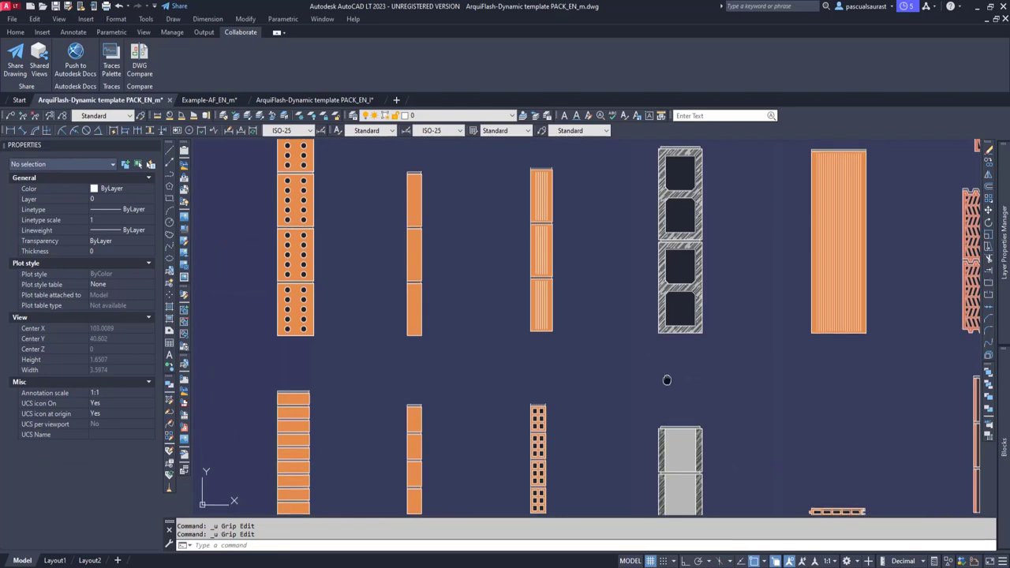
middle_drag(667, 381, 650, 299)
click(702, 333)
click(678, 358)
middle_drag(695, 327, 682, 423)
key(Escape)
Select the Porotherm brick section block and stretch its width to about 0.29 m.
scroll(681, 317, down, 2)
middle_drag(874, 364, 659, 366)
click(657, 379)
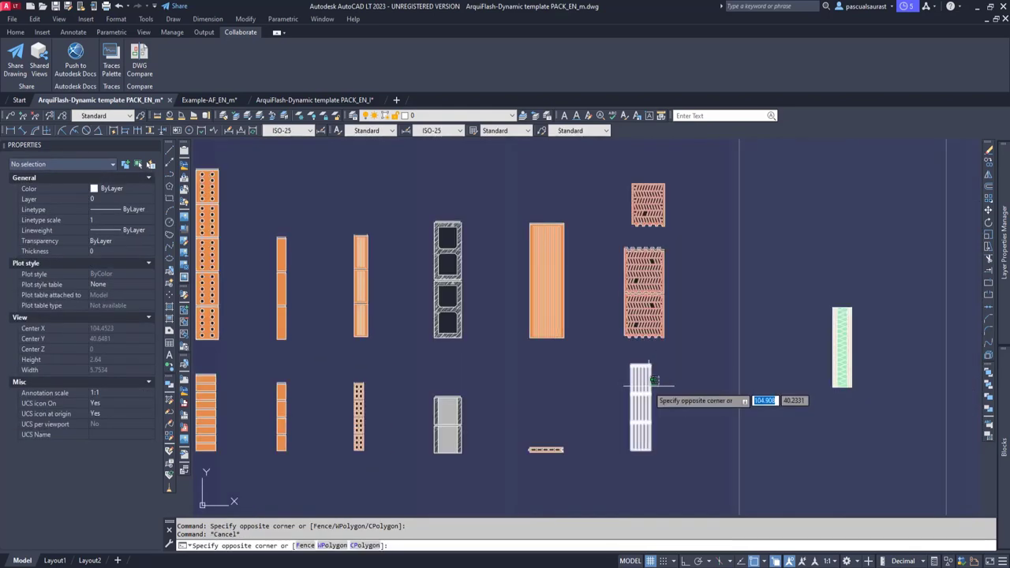
click(666, 403)
click(649, 403)
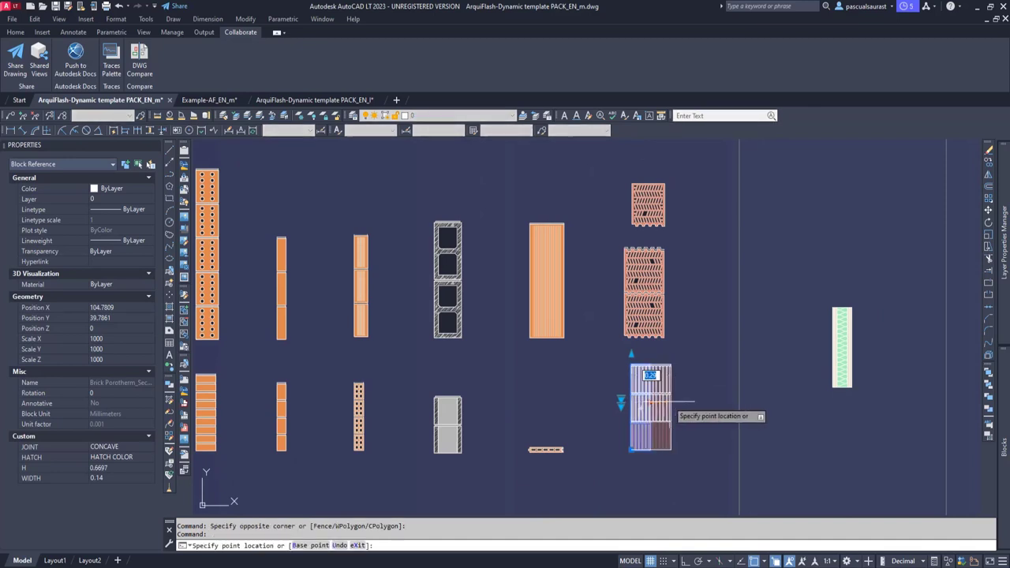
click(671, 402)
click(631, 353)
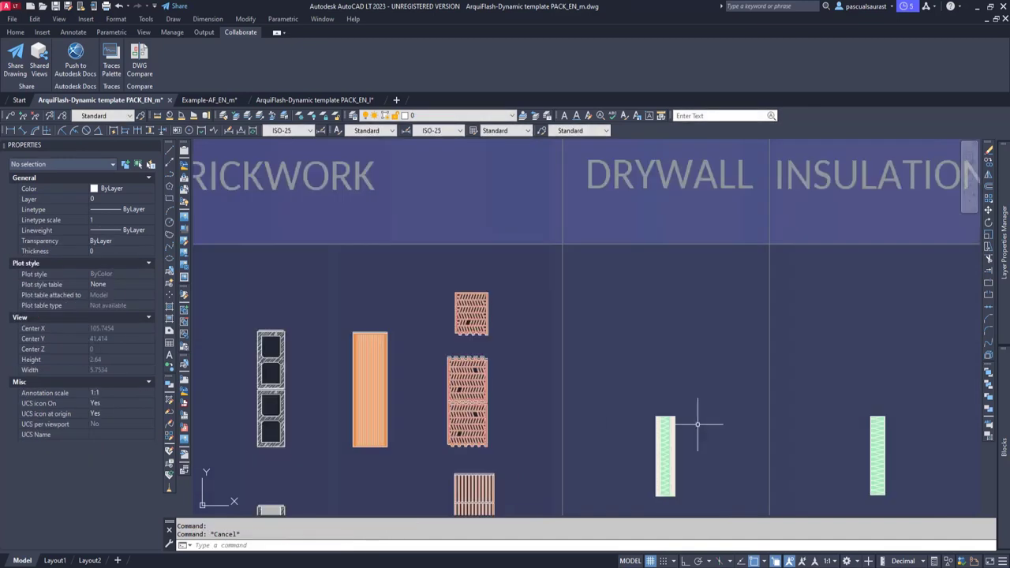
Select the drywall block and switch its right side to SIMPLE, then to NOTHING.
middle_drag(699, 423, 692, 338)
scroll(667, 379, up, 6)
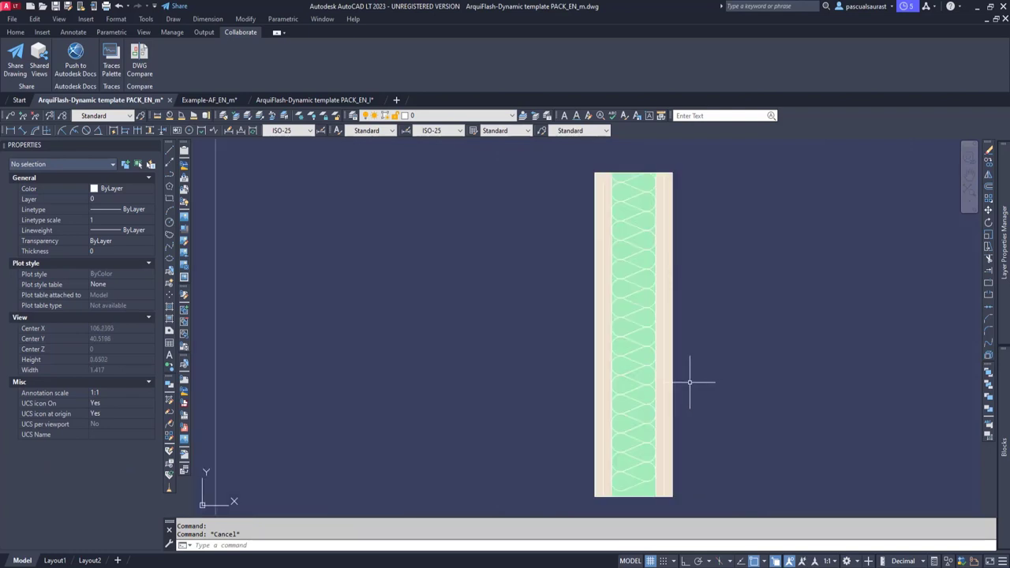
click(689, 383)
click(672, 401)
click(686, 335)
click(715, 352)
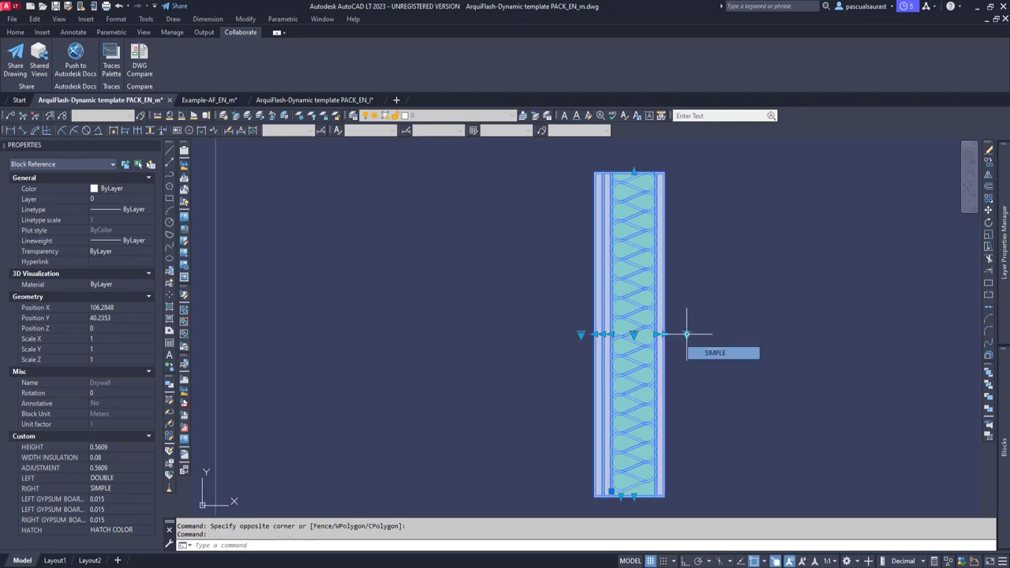
click(686, 334)
click(715, 365)
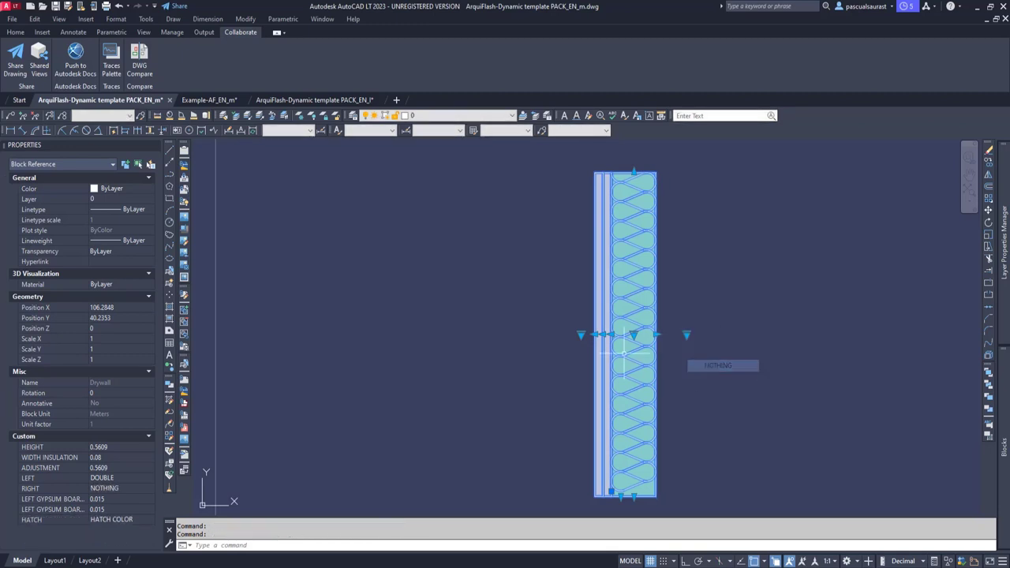
Set the drywall block's left and right sides to DOUBLE gypsum boards.
click(581, 335)
click(604, 342)
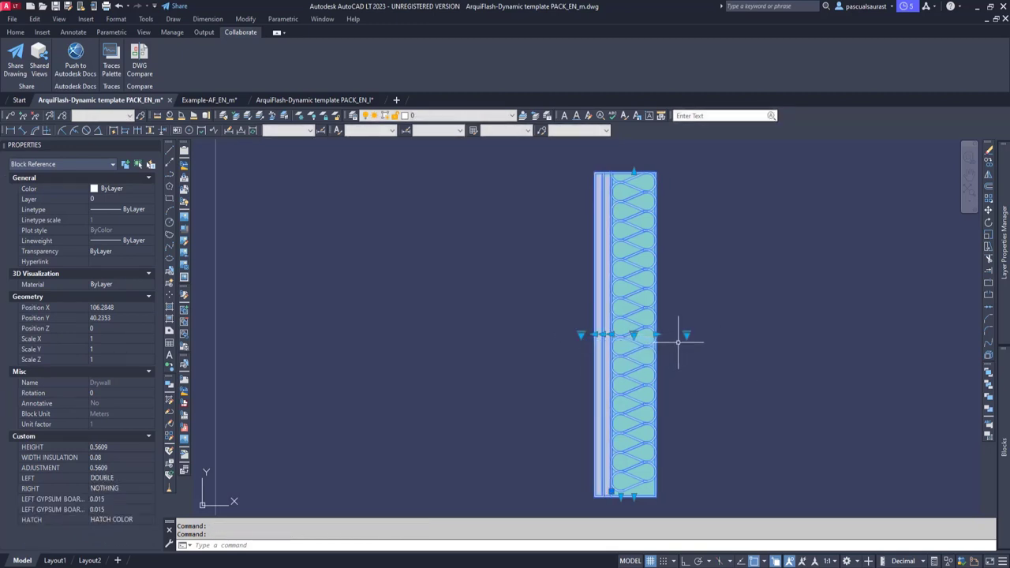
click(686, 334)
click(715, 341)
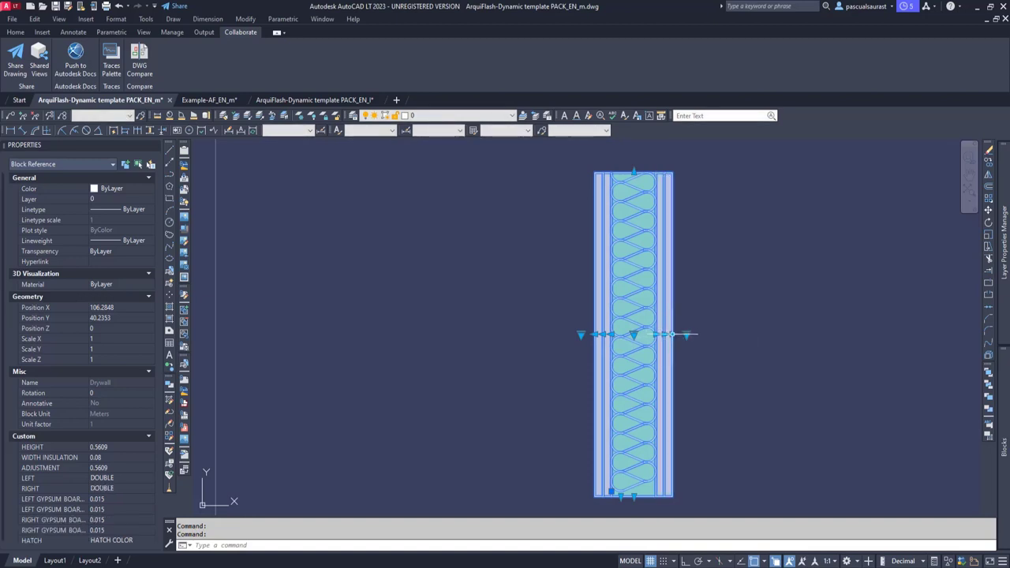
Stretch the drywall's right outer gypsum board to about 0.0283 m thick and the right inner one to about 0.0292 m.
click(669, 334)
scroll(671, 338, up, 5)
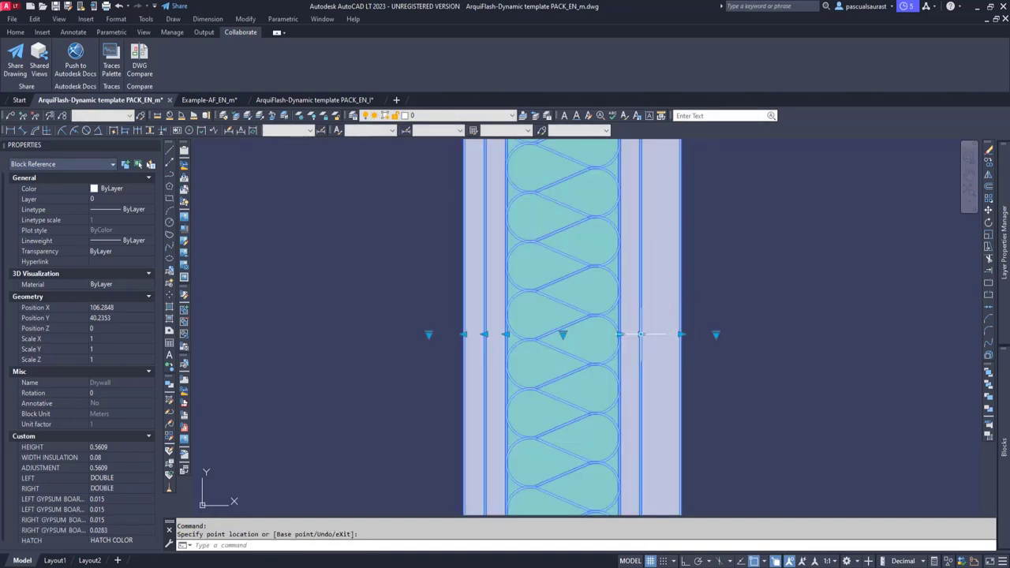
click(642, 335)
Stretch the drywall block's height upward to about 0.985 m.
scroll(645, 337, down, 3)
scroll(551, 335, down, 4)
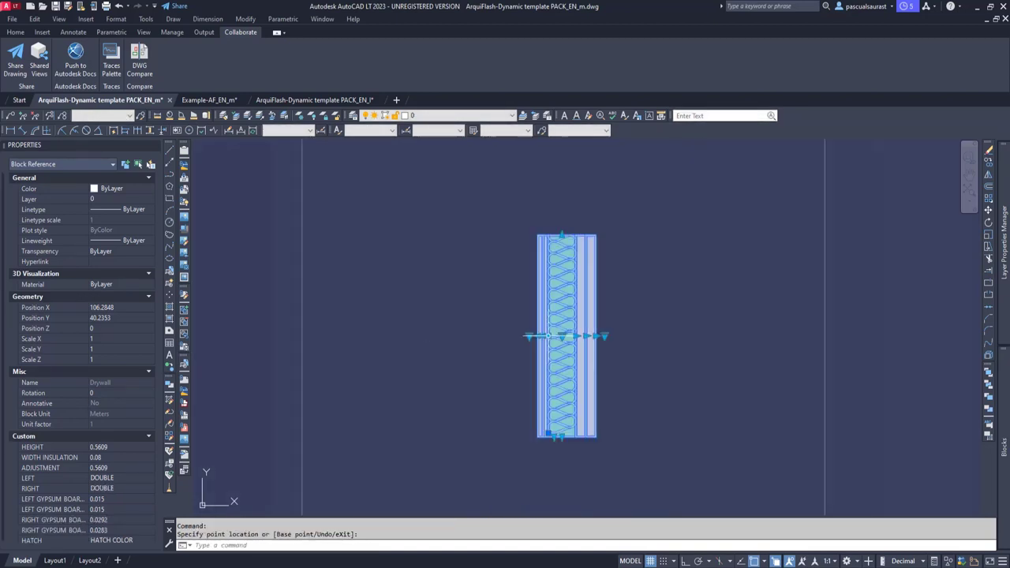
click(562, 234)
middle_drag(566, 191, 563, 327)
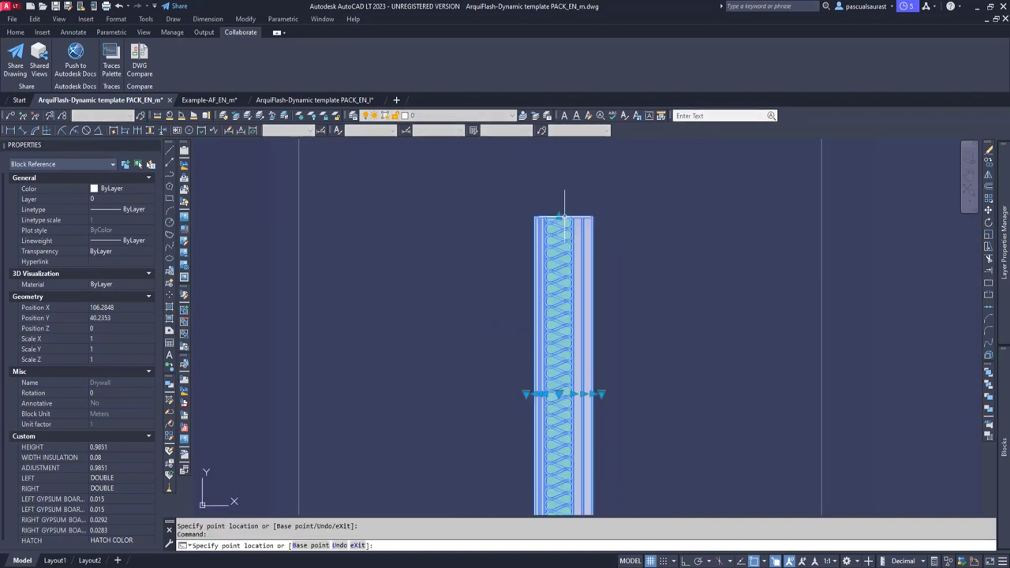
click(565, 216)
Switch the drywall block's hatch display to HATCH and then to NO HATCH.
middle_drag(565, 400, 574, 300)
click(569, 296)
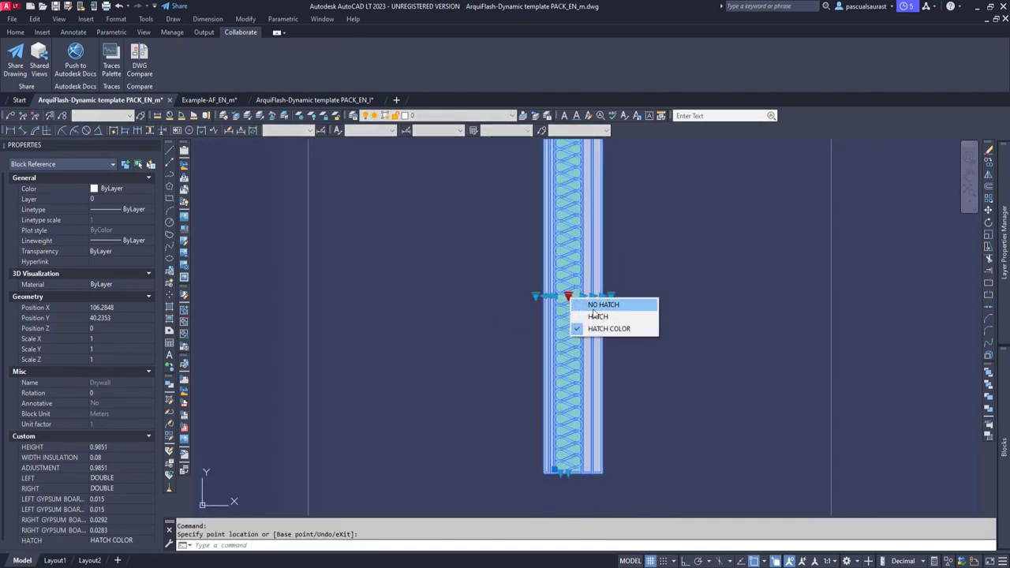
click(582, 299)
click(568, 296)
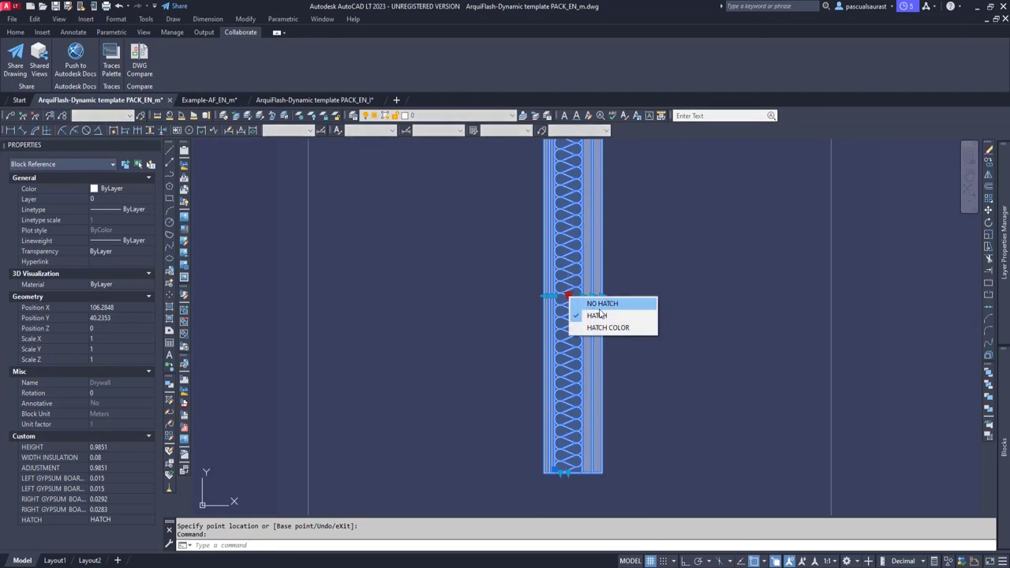
click(584, 300)
Stretch the drywall's left inner gypsum board to about 0.0589 m thick and the left outer one to about 0.04 m.
click(545, 290)
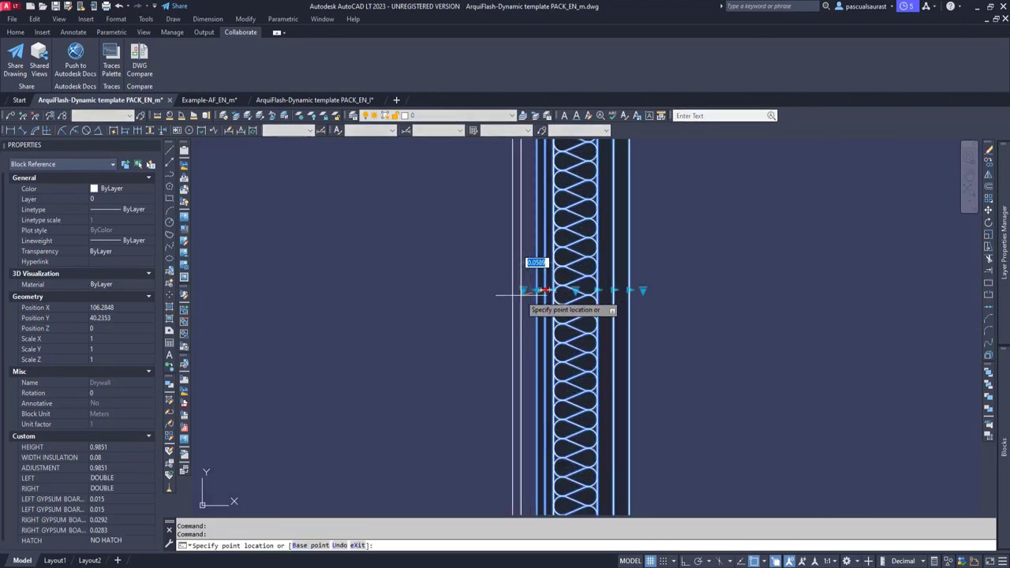
click(520, 294)
click(513, 290)
click(499, 291)
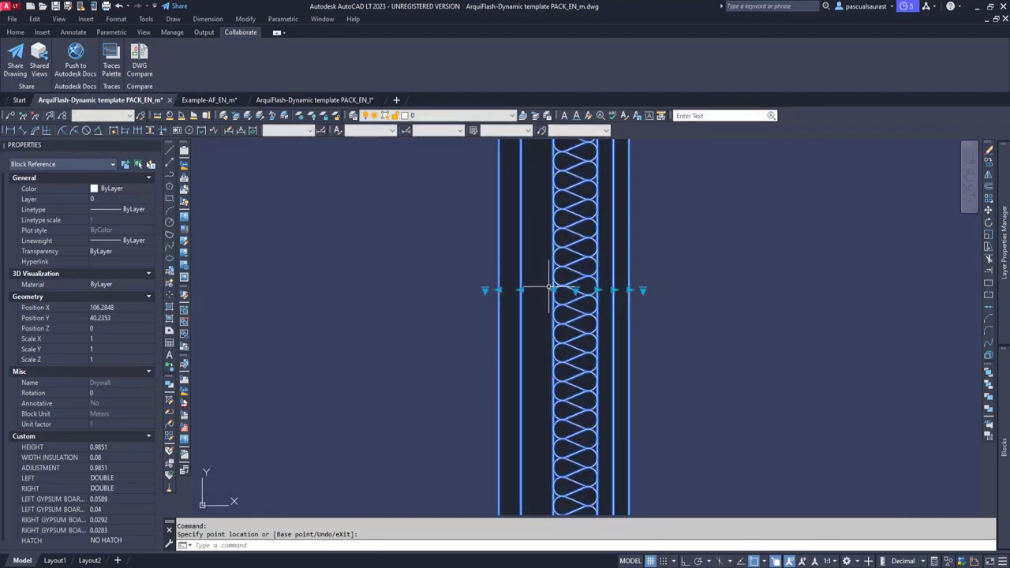
Widen the drywall's insulation layer toward the left boards and deselect the block.
click(552, 290)
key(Escape)
scroll(568, 292, down, 5)
key(Escape)
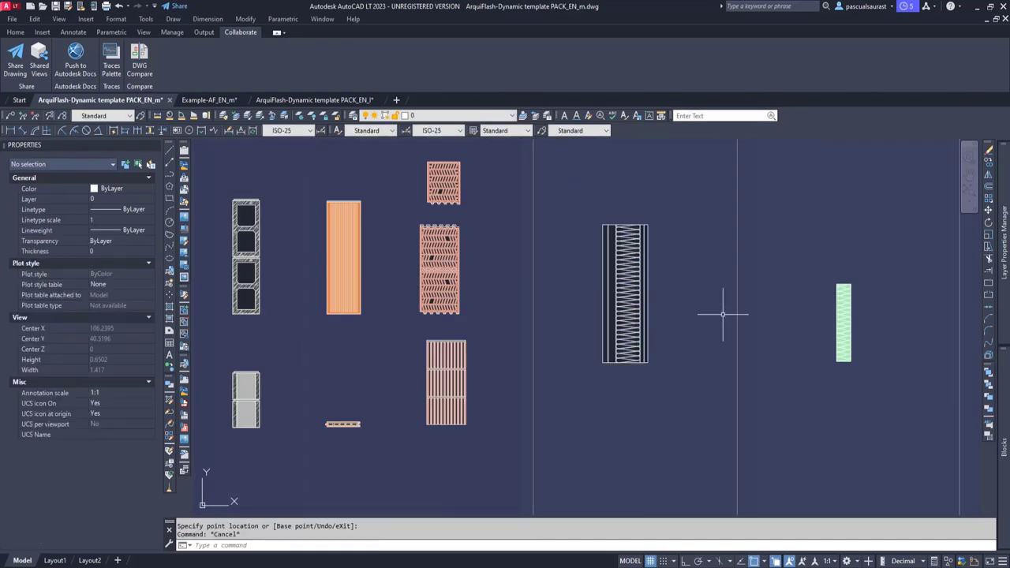
Select the insulation section block and set its hatch display to HATCH.
middle_drag(722, 314, 621, 328)
click(706, 317)
scroll(710, 317, up, 4)
click(724, 318)
click(764, 340)
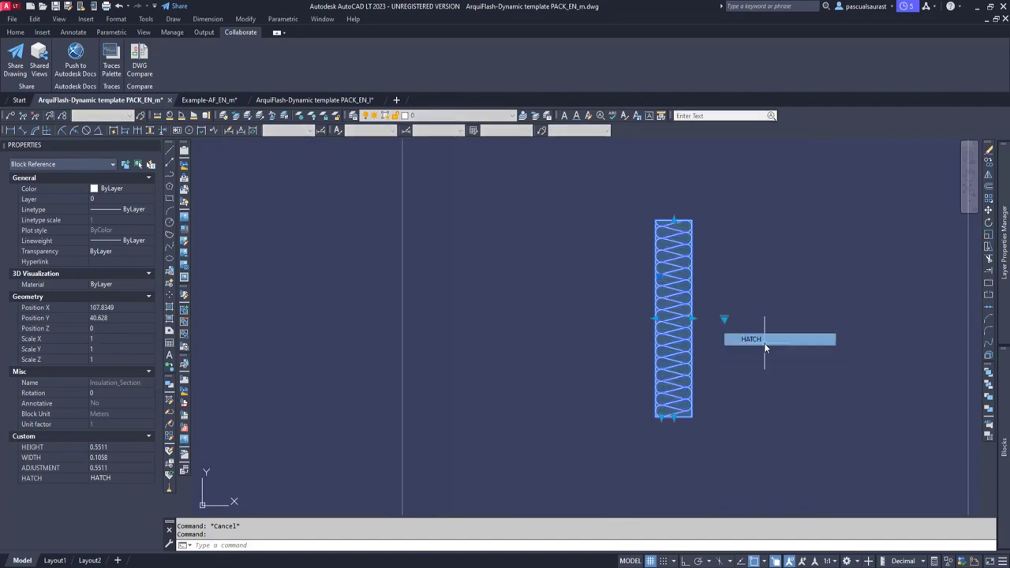
Stretch the insulation block's width to about 0.214 m and extend its height upward.
click(692, 318)
click(730, 319)
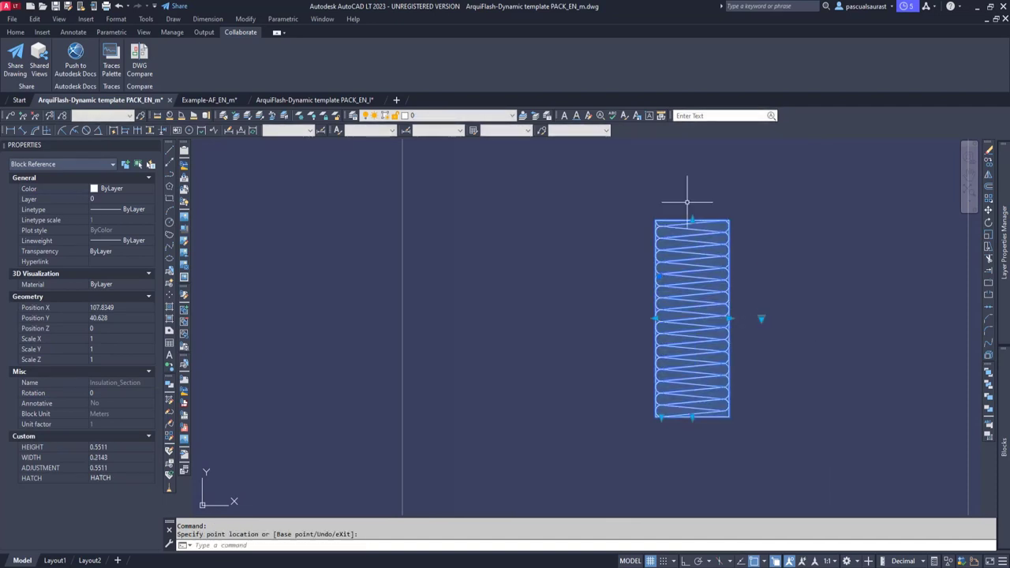
scroll(676, 289, down, 2)
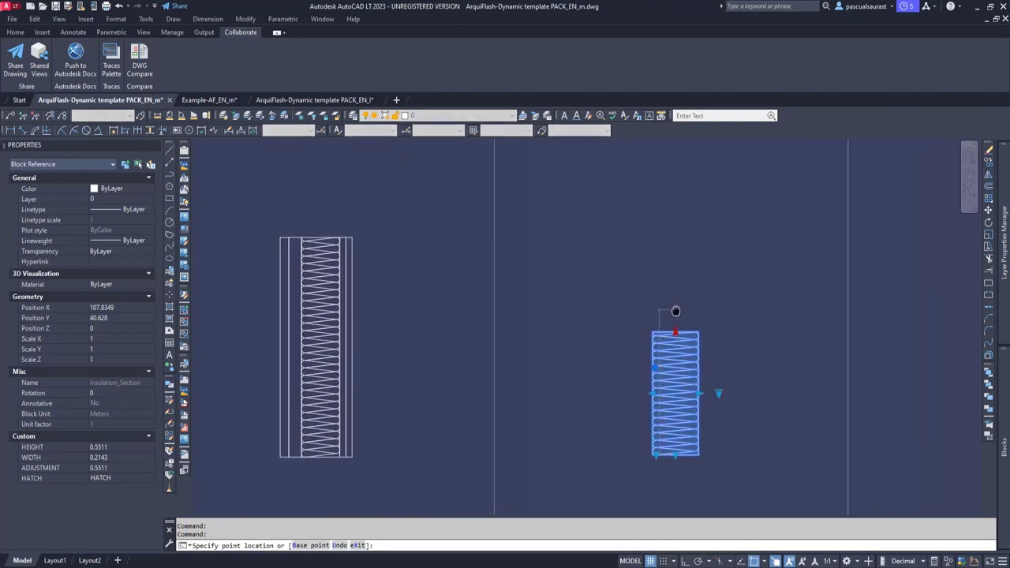
Select the small honeycomb-hatched block beyond the insulation, widen it and stretch its height upward.
scroll(675, 335, down, 2)
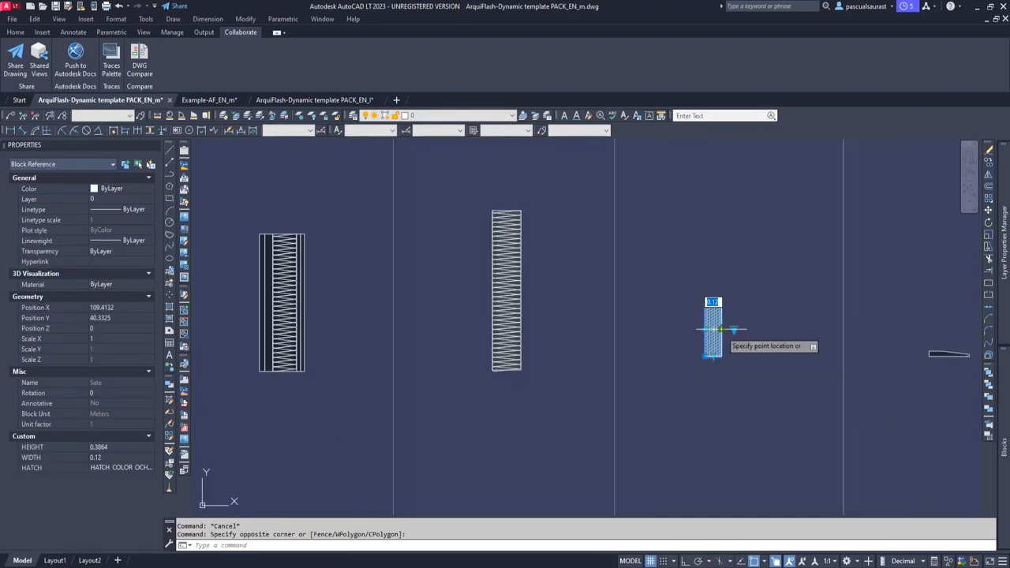
scroll(713, 331, up, 2)
click(730, 331)
click(712, 288)
click(708, 181)
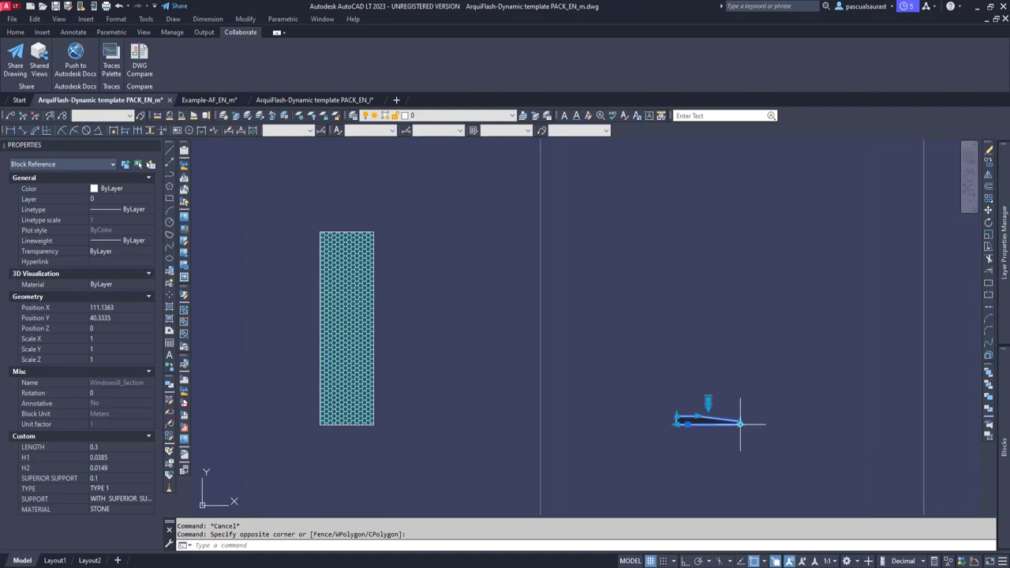
Stretch the windowsill section's length to about 0.372 m and its front edge height H2 to about 0.0247 m.
scroll(733, 442, up, 3)
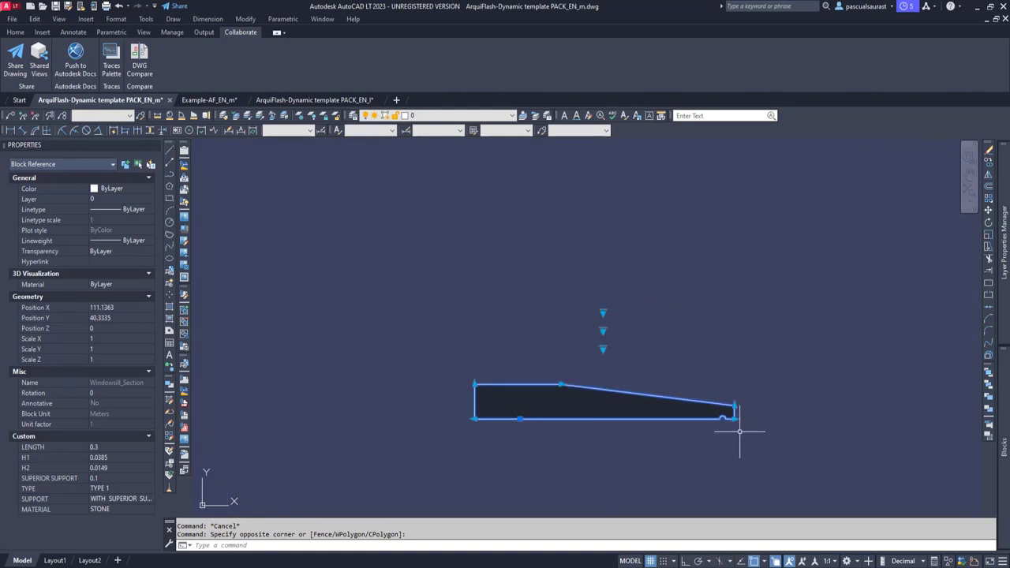
click(733, 418)
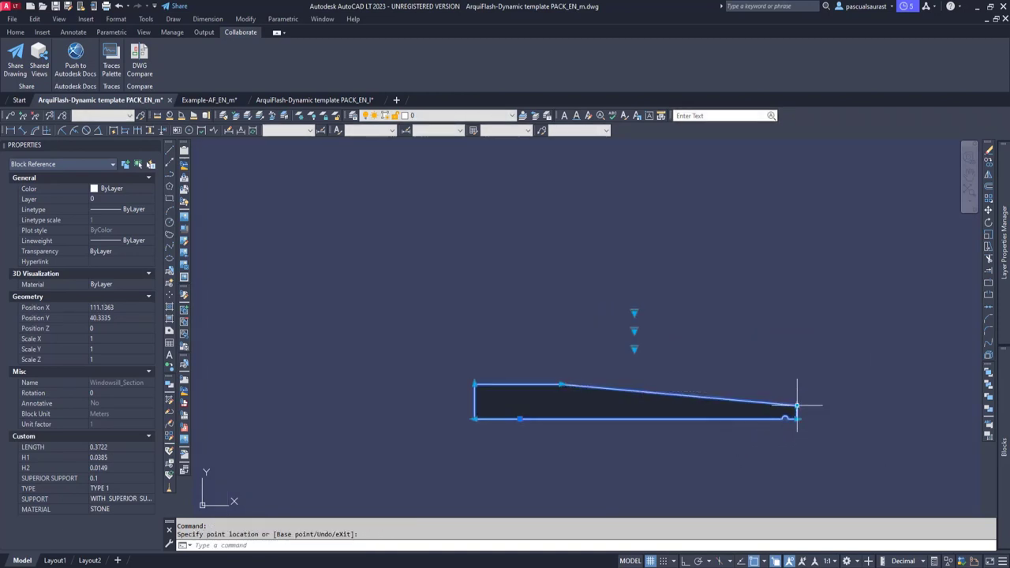
click(797, 396)
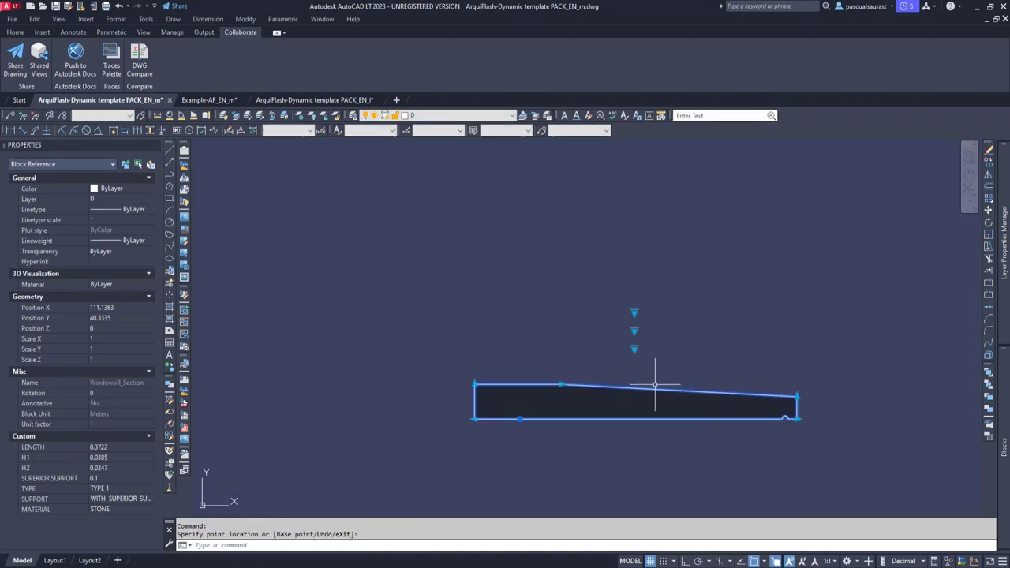
Try the STEEL material on the windowsill section block and adjust its support option.
click(117, 509)
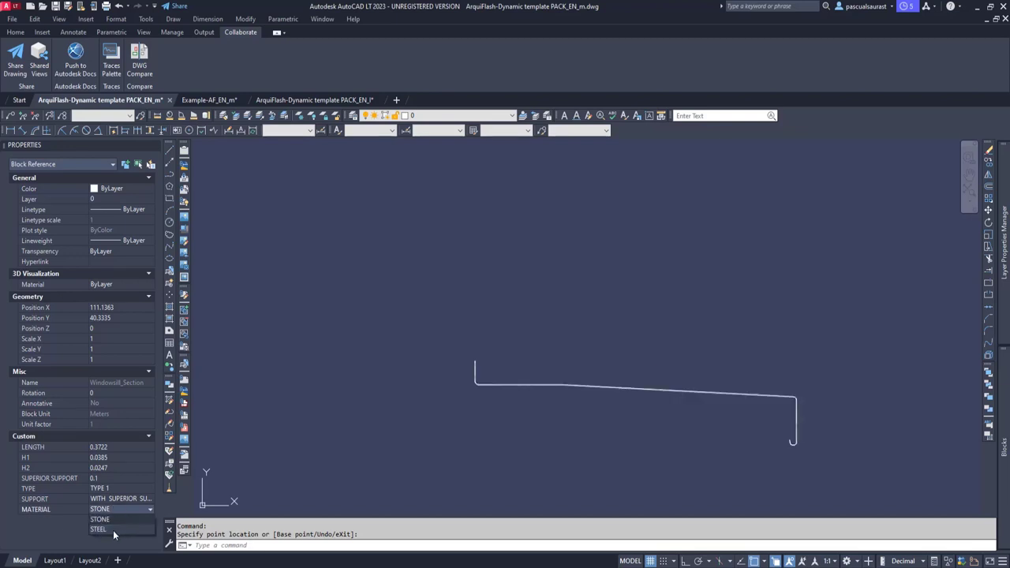
click(112, 529)
click(110, 498)
click(116, 522)
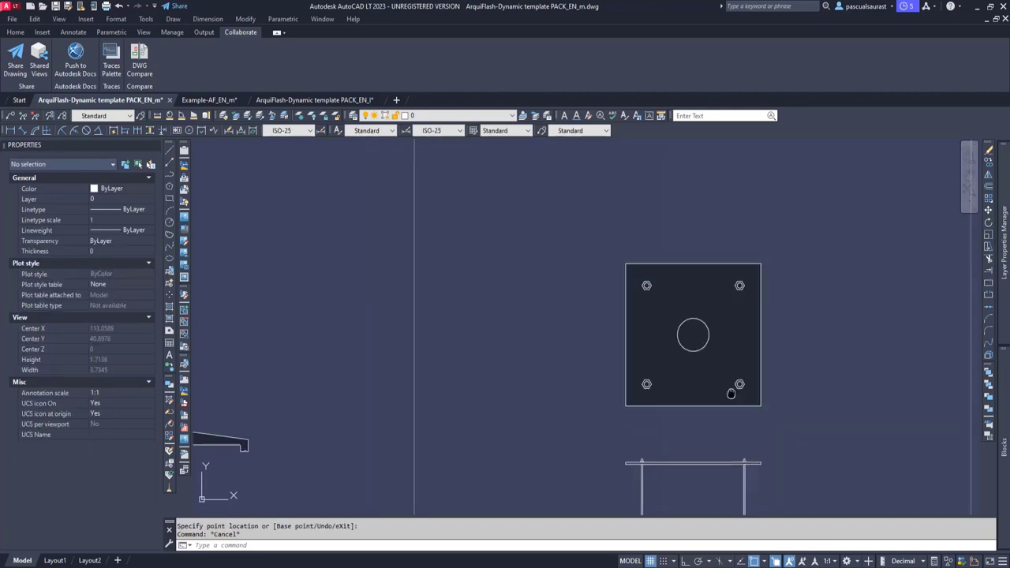
Select the top-view base plate and stretch its length to about 0.898 m and its width to about 0.938 m.
click(713, 276)
click(767, 276)
middle_drag(690, 217, 676, 281)
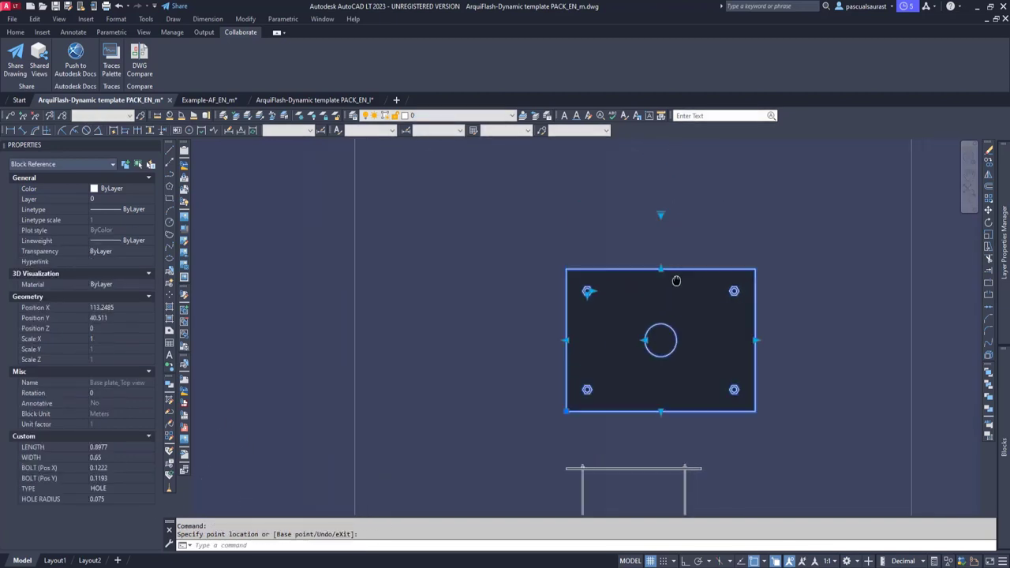
click(660, 269)
click(661, 205)
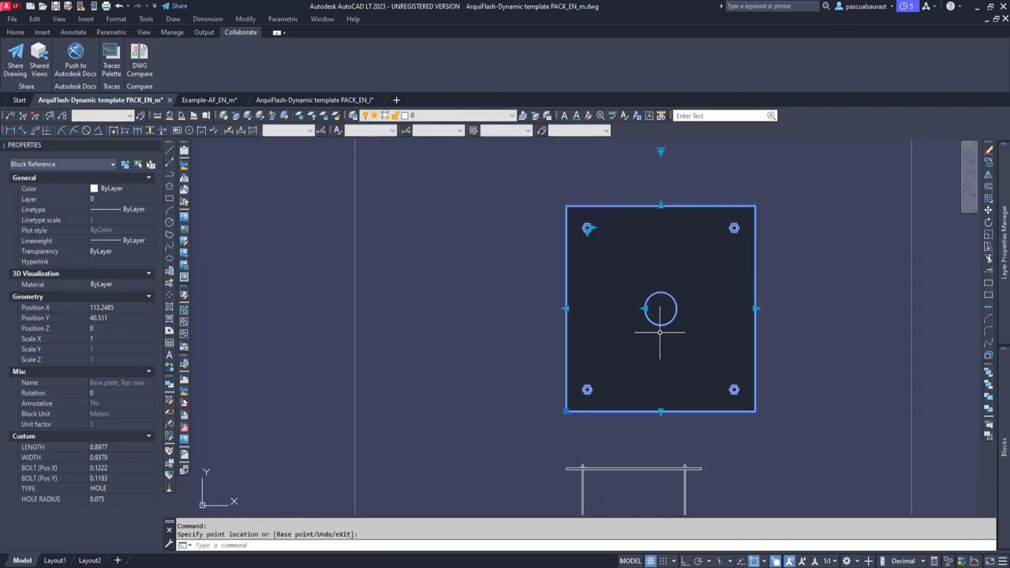
Enlarge the base plate's central hole radius to about 0.135 m, and set the plate type to NO HOLE.
click(645, 308)
click(642, 314)
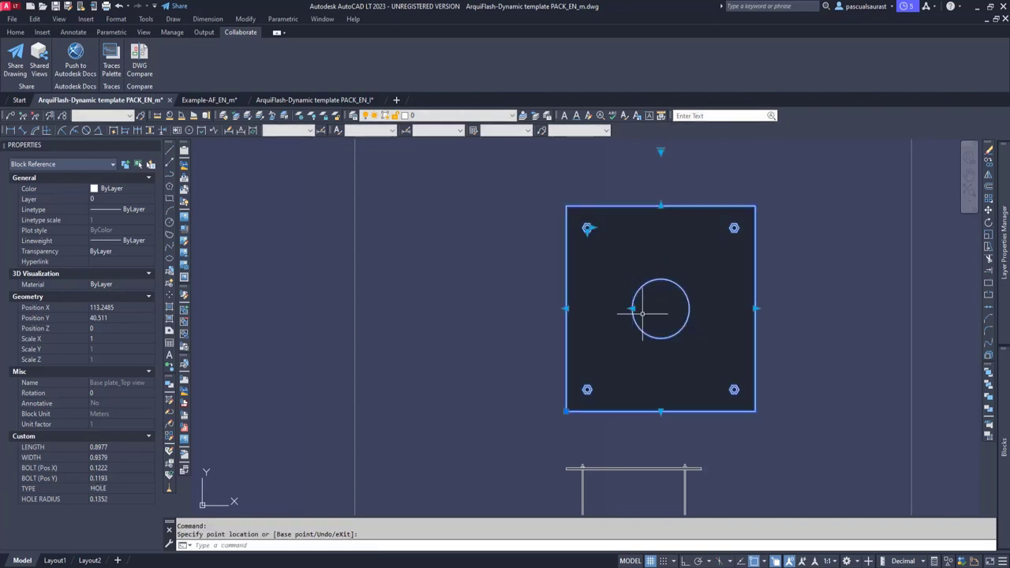
click(123, 489)
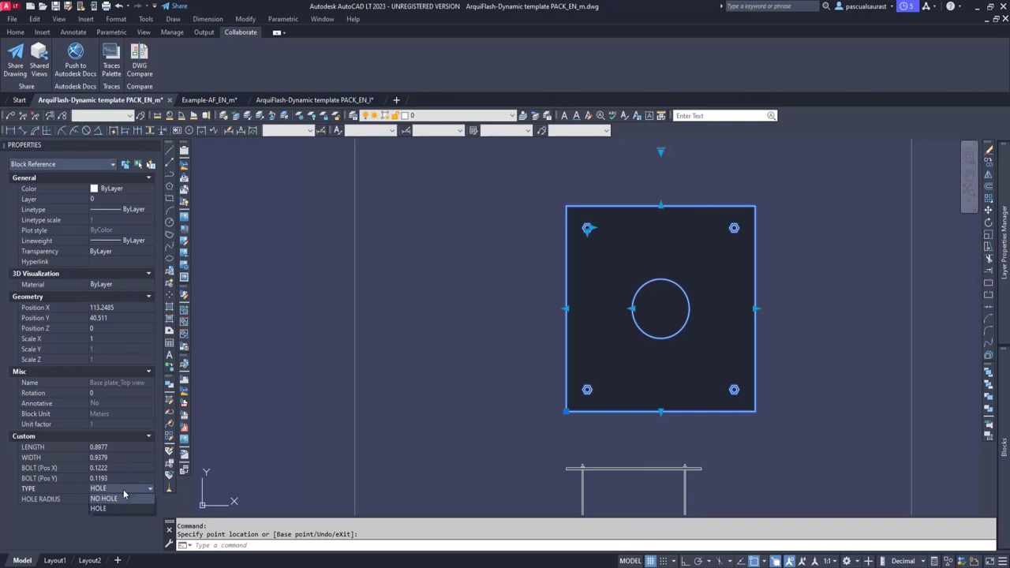
click(123, 497)
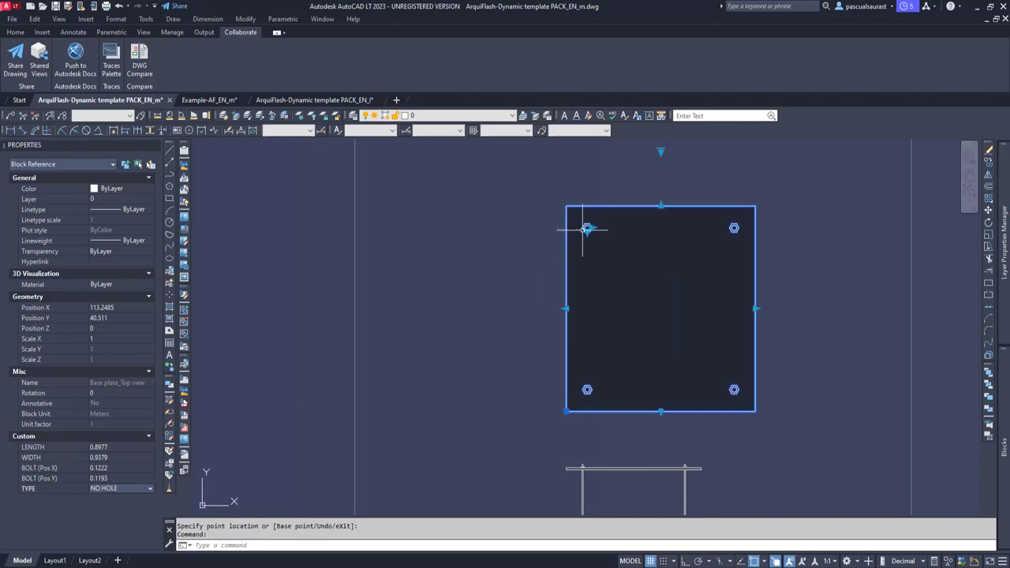
Shift the base plate's bolts horizontally and vertically by their position grips, and deselect the plate.
click(592, 227)
click(611, 228)
click(607, 232)
click(607, 245)
middle_drag(694, 342, 684, 275)
key(Escape)
Select the base plate section below and stretch its width to about 0.908 m and its bar length to about 0.44 m.
click(693, 383)
click(691, 384)
click(746, 385)
scroll(641, 417, up, 4)
middle_drag(667, 489, 676, 347)
click(676, 361)
click(676, 444)
Stretch the base plate section's thickness to about 0.029 m.
scroll(684, 191, up, 4)
middle_drag(683, 192, 683, 259)
click(663, 260)
scroll(664, 303, down, 2)
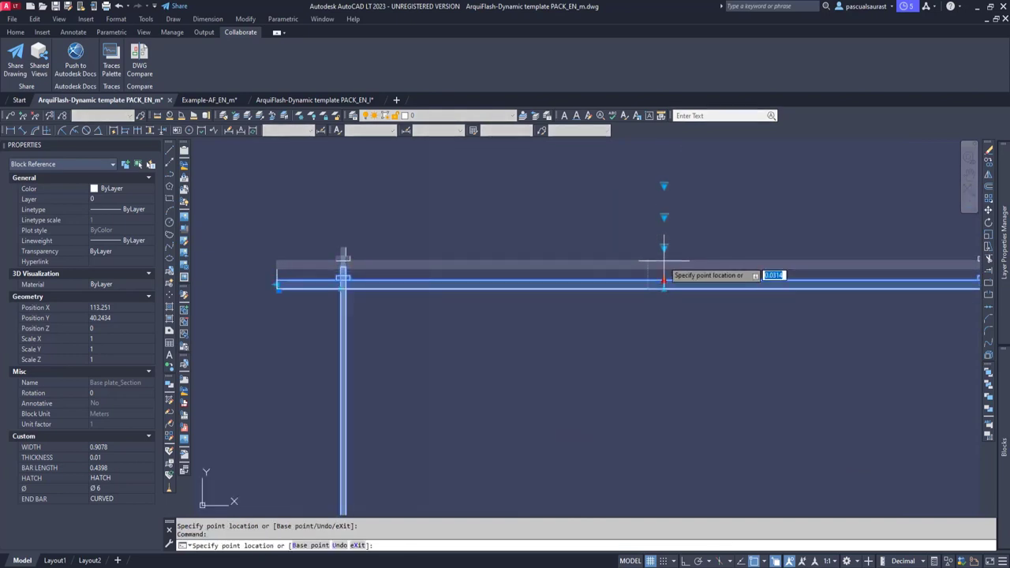
click(664, 276)
Set the base plate section's bar diameter to Ø 8 and its hatch to NO HATCH, and deselect it.
click(119, 488)
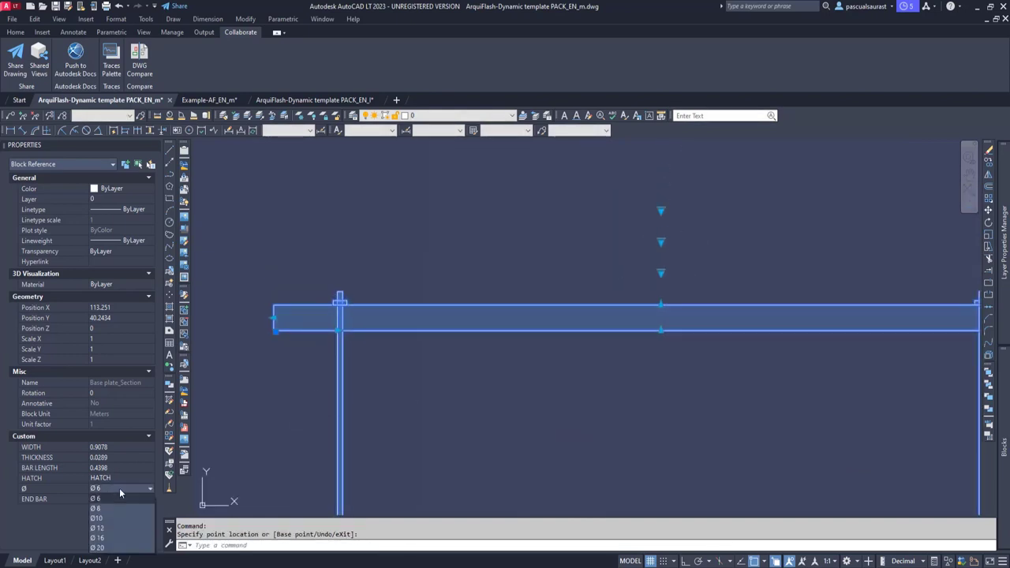
click(115, 509)
click(115, 478)
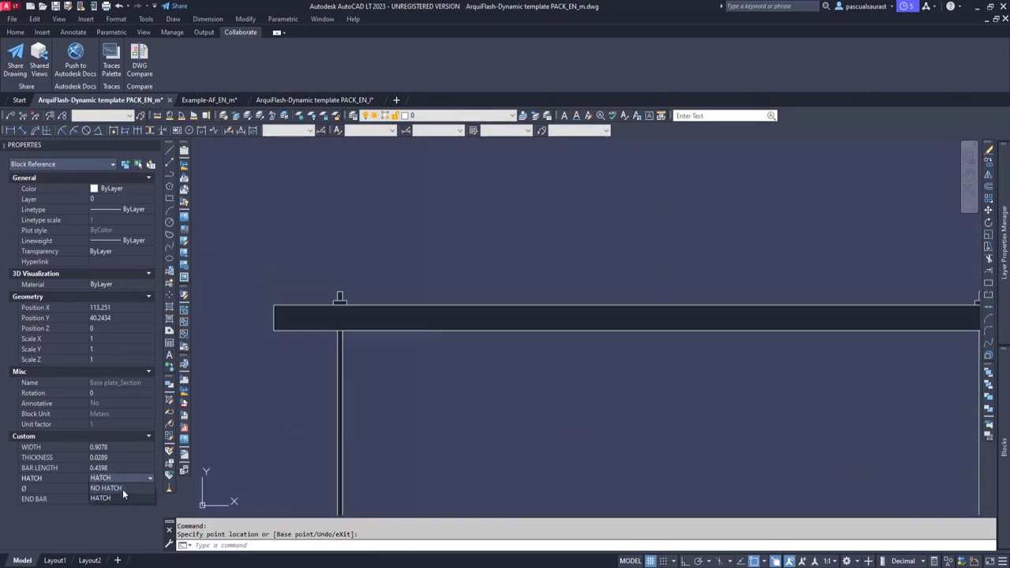
click(123, 489)
scroll(521, 396, down, 6)
key(Escape)
Select the sandwich panel and stretch its length to about 1.029 m and its insulation width to about 0.107 m.
middle_drag(699, 388, 435, 379)
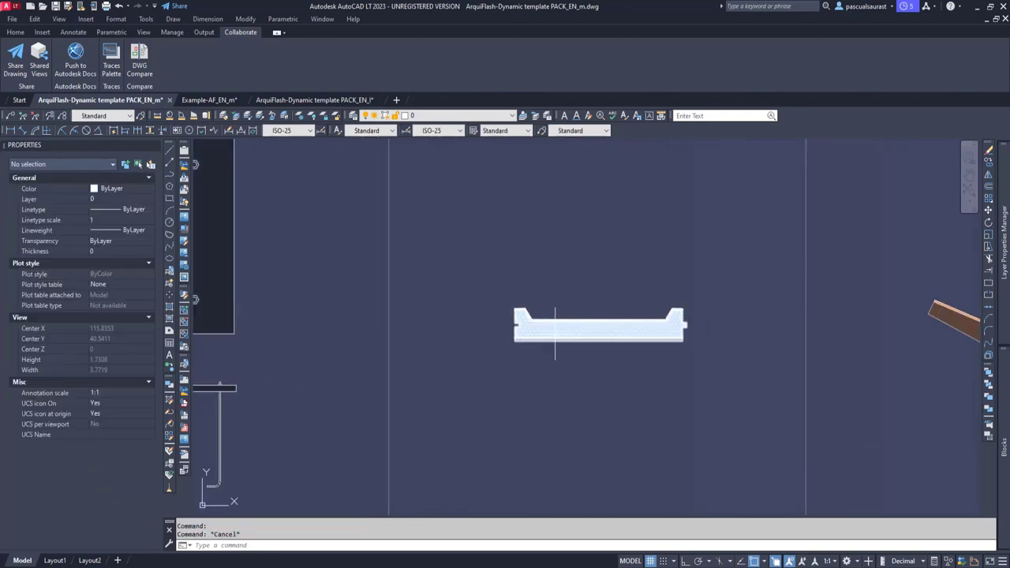
click(570, 330)
scroll(695, 318, up, 3)
click(660, 368)
click(679, 366)
key(ctrl+z)
drag(679, 367, 676, 355)
click(661, 368)
click(782, 367)
click(508, 324)
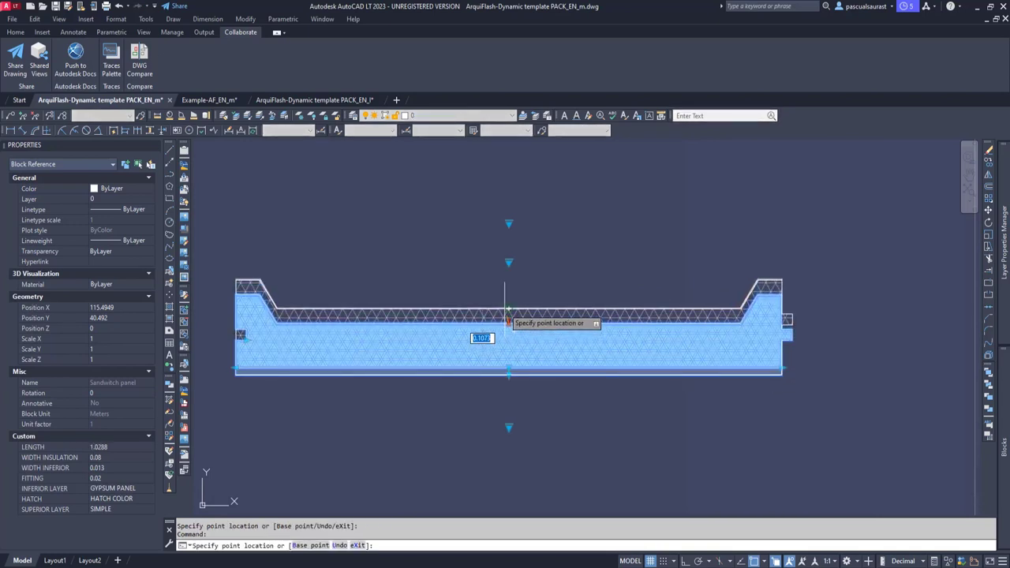
click(522, 309)
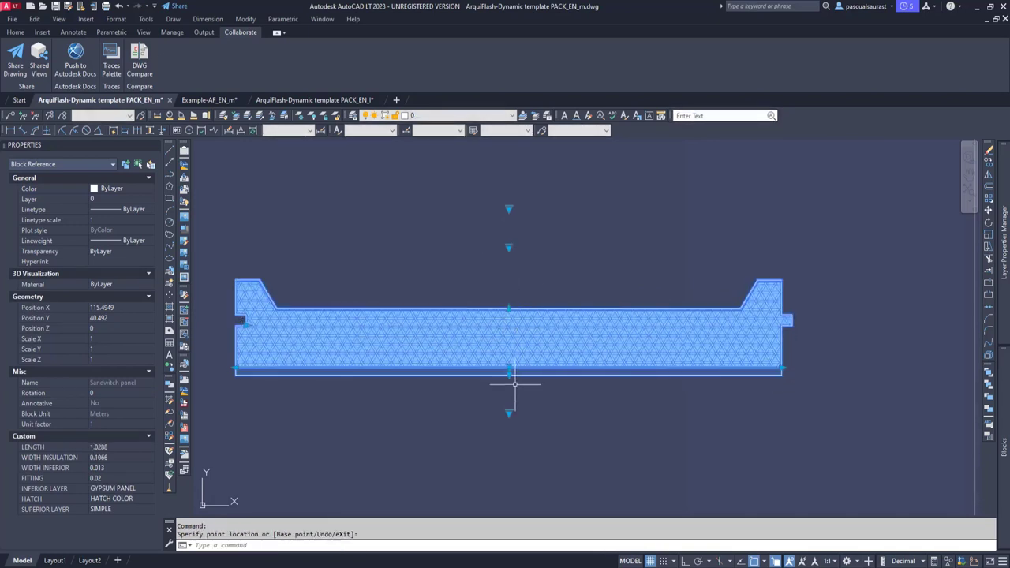
Switch the sandwich panel's inferior layer to WOOD PANEL and on to GYPSUM PANEL + WOOD BANDS.
click(509, 412)
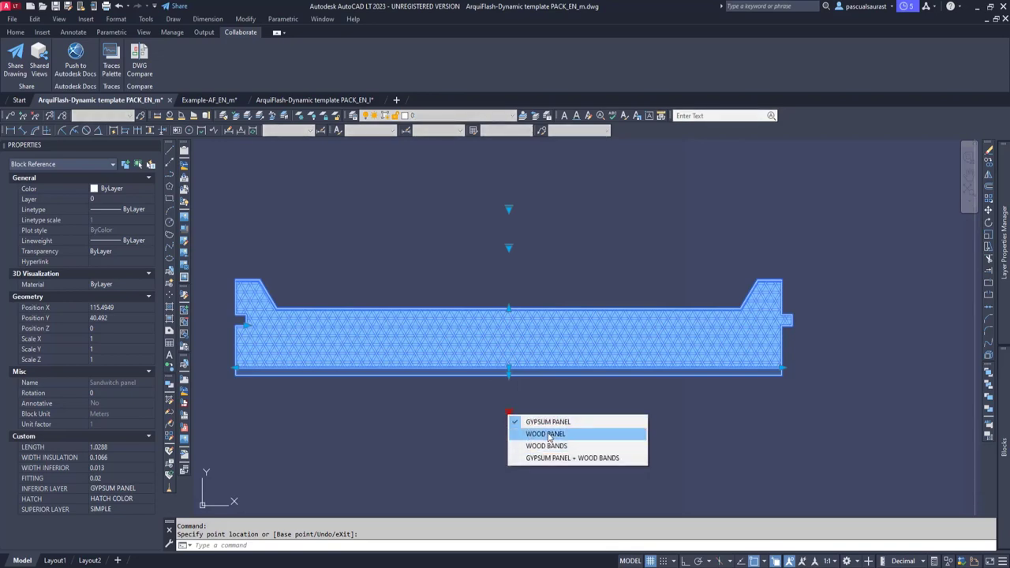
click(546, 434)
click(509, 411)
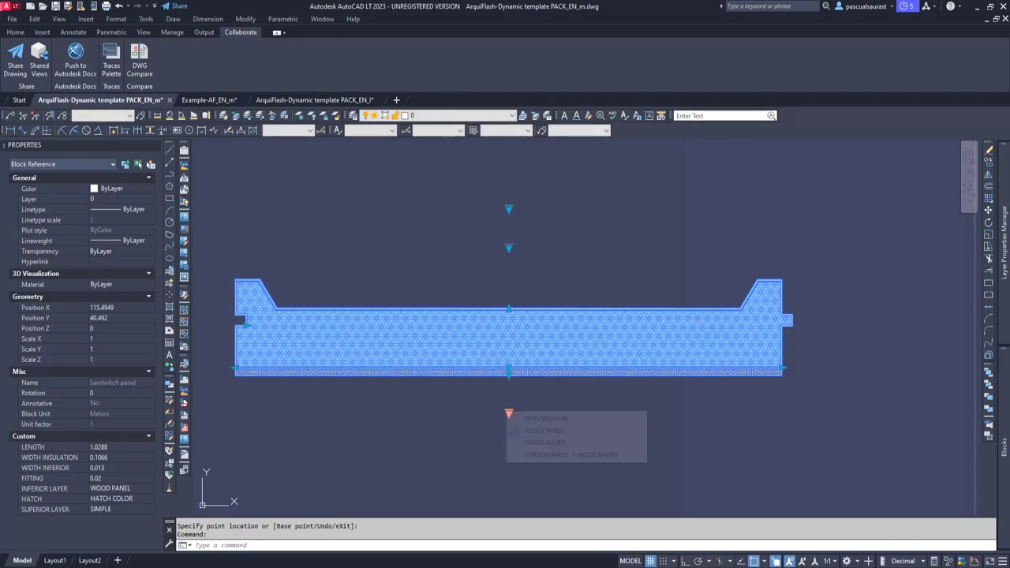
click(543, 457)
Stretch the sandwich panel's inferior layer width to about 0.023 m and deselect the panel.
scroll(504, 371, up, 2)
scroll(514, 378, up, 3)
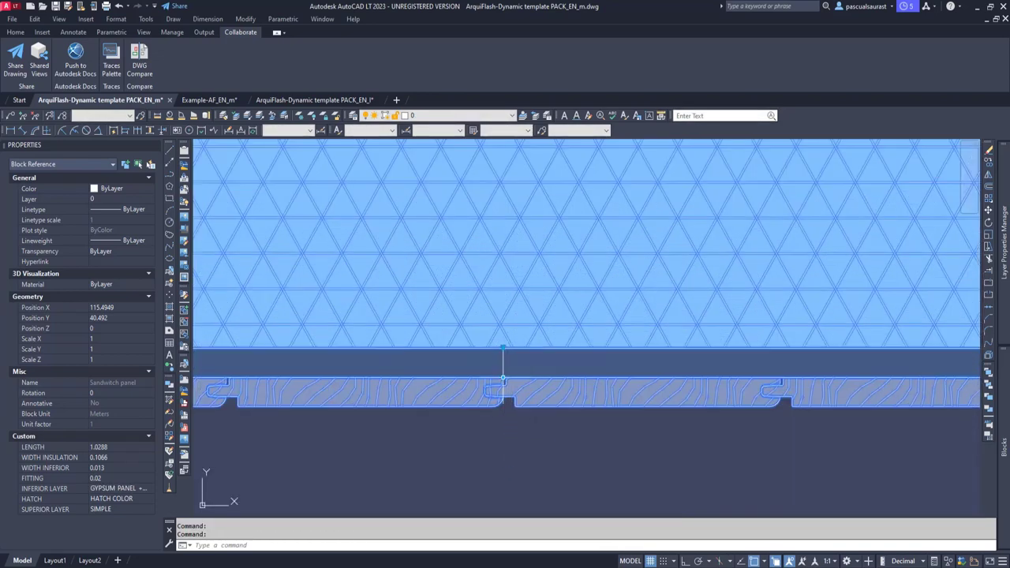
click(501, 376)
scroll(501, 379, up, 3)
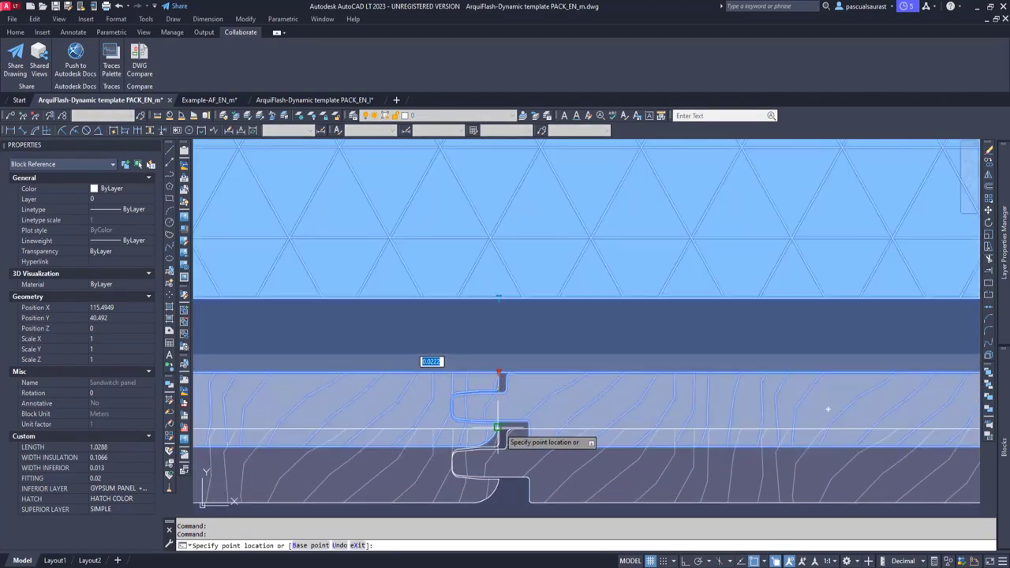
click(497, 430)
scroll(556, 392, down, 5)
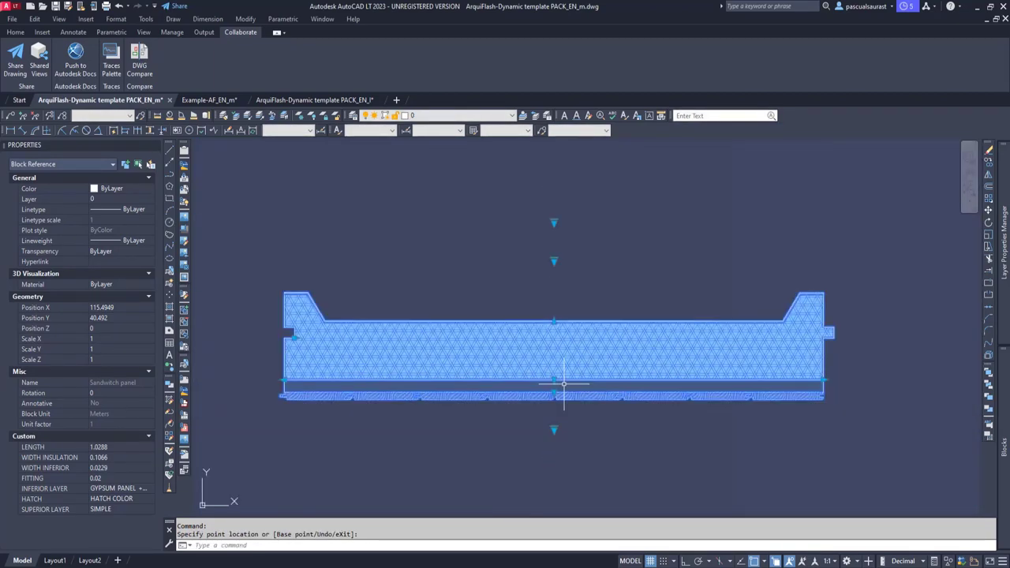
key(Escape)
Cycle the sandwich panel's superior layer through DOUBLE and COMPLEX, ending on DAMP-PROOF.
click(562, 303)
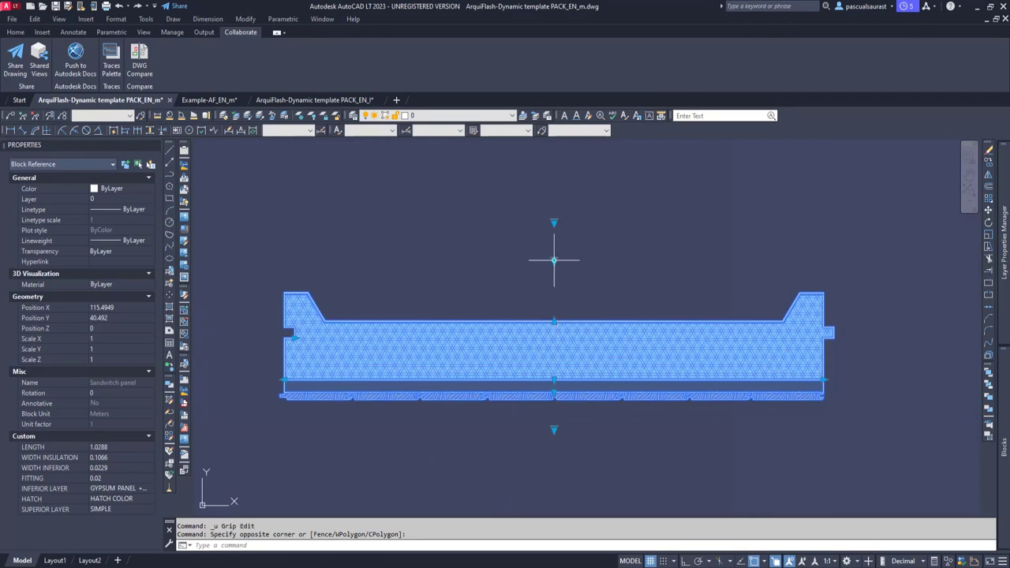
click(554, 260)
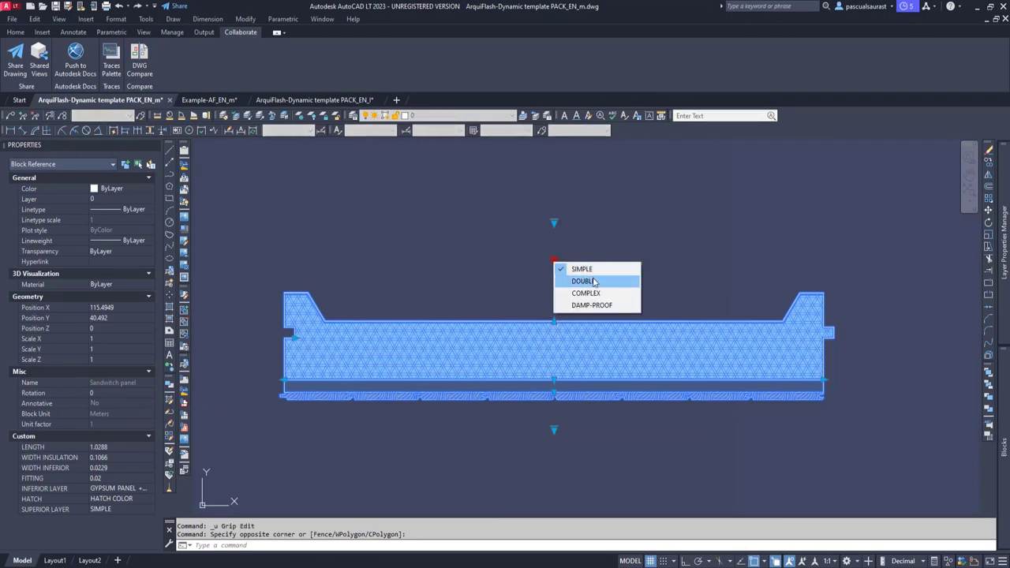
click(594, 282)
click(554, 260)
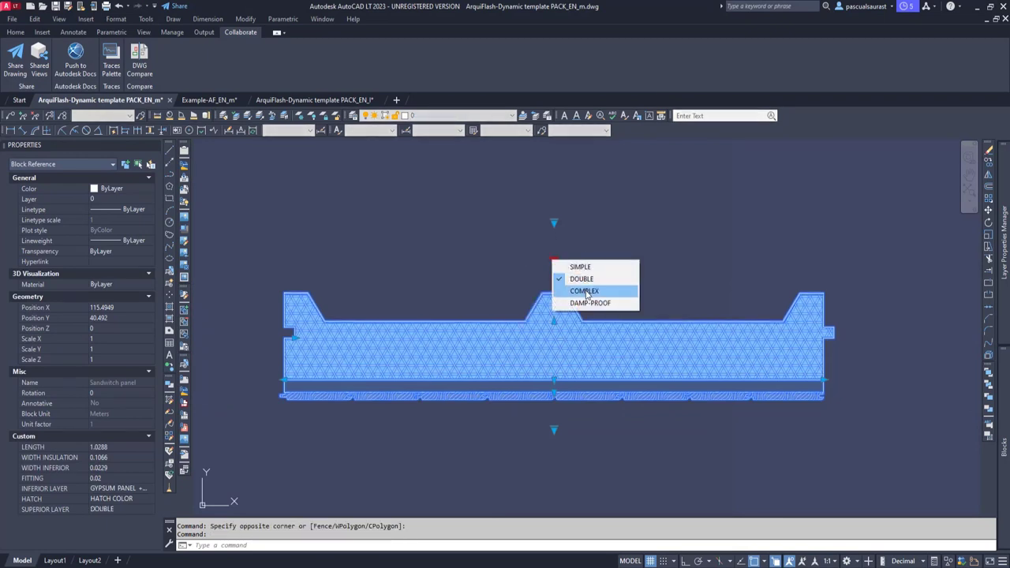
click(582, 292)
click(554, 260)
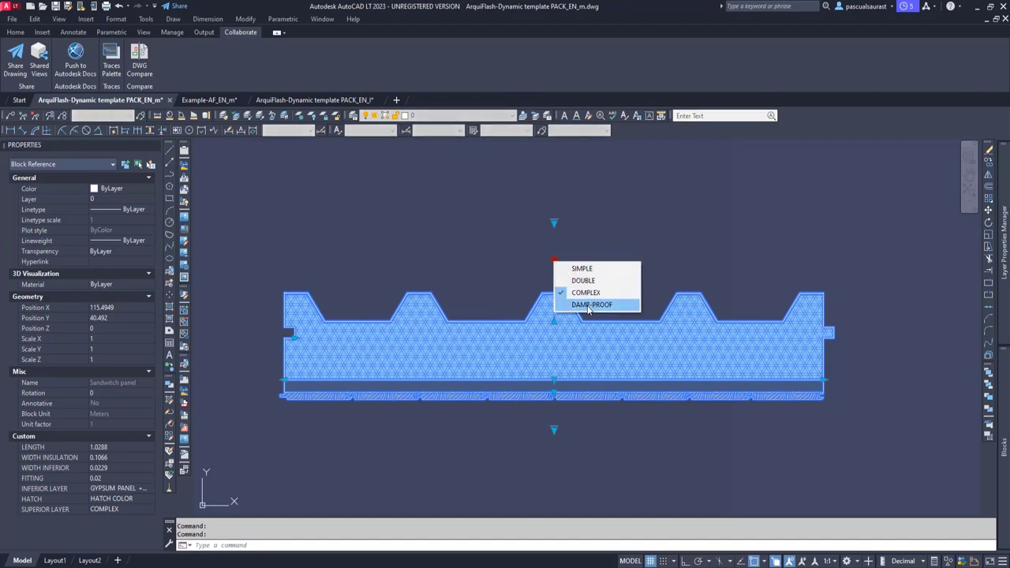
click(589, 306)
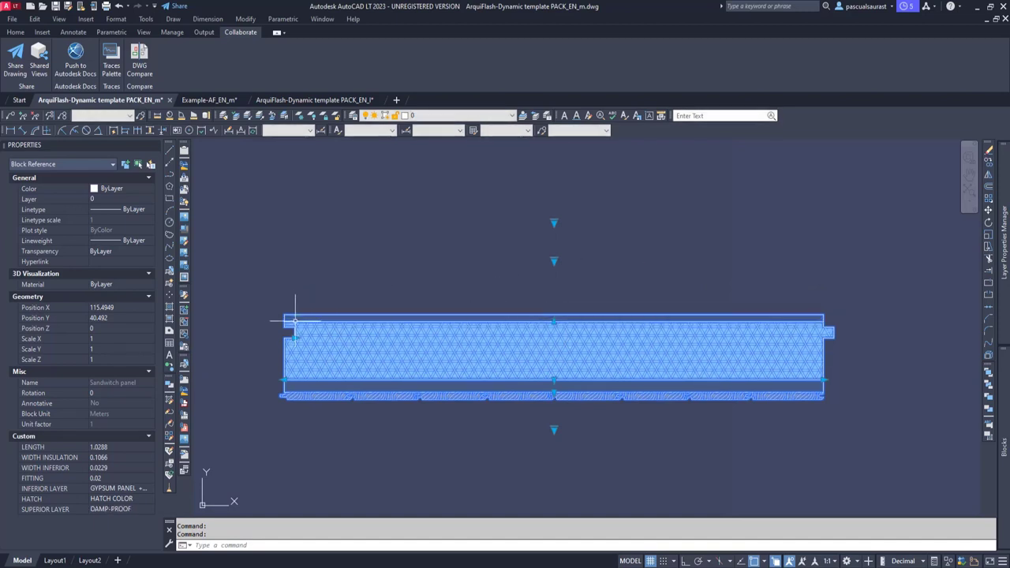
Switch the sandwich panel's hatch display to HATCH and on to NO HATCH, and deselect the panel.
click(553, 221)
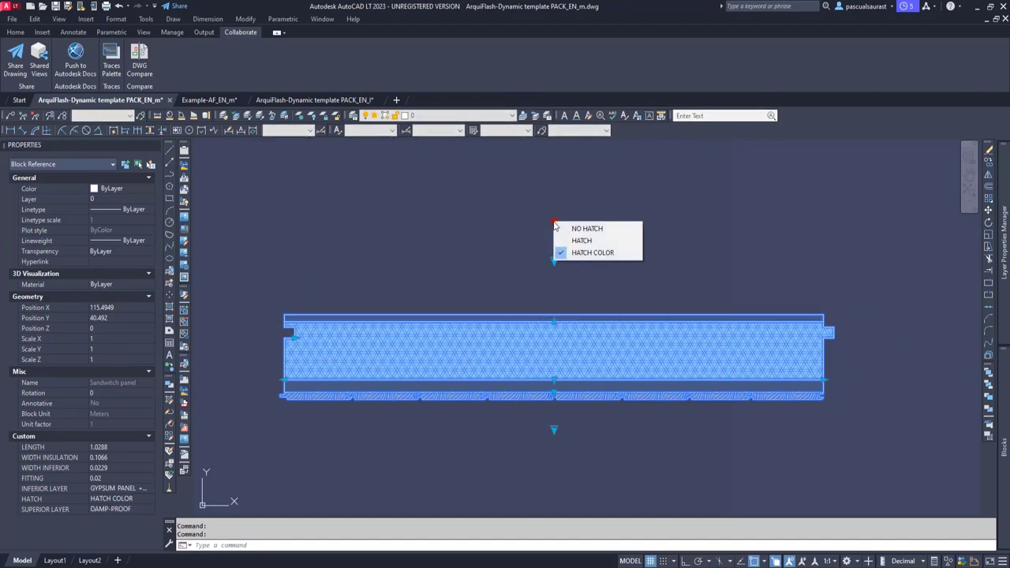
click(580, 241)
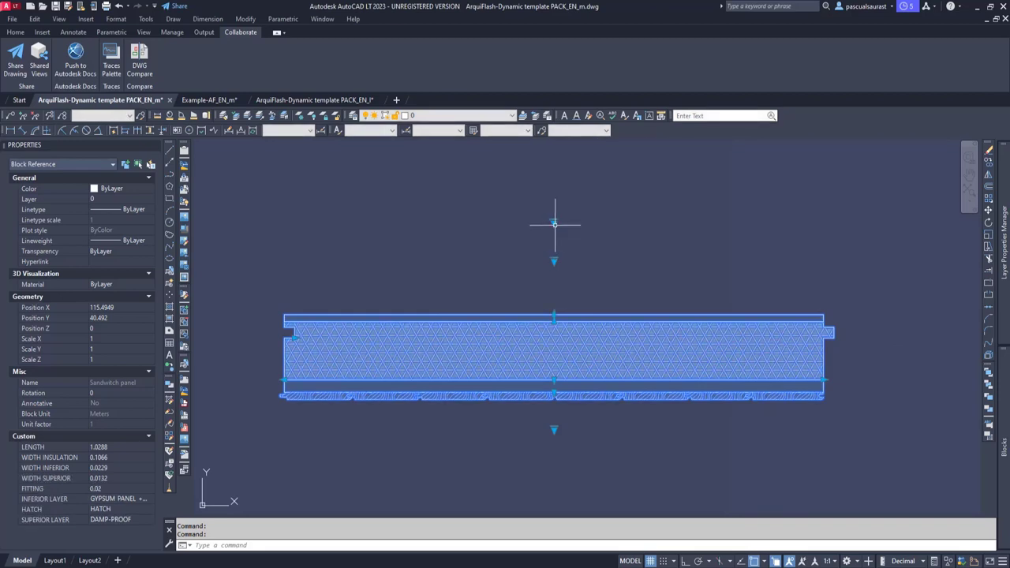
click(554, 221)
click(572, 227)
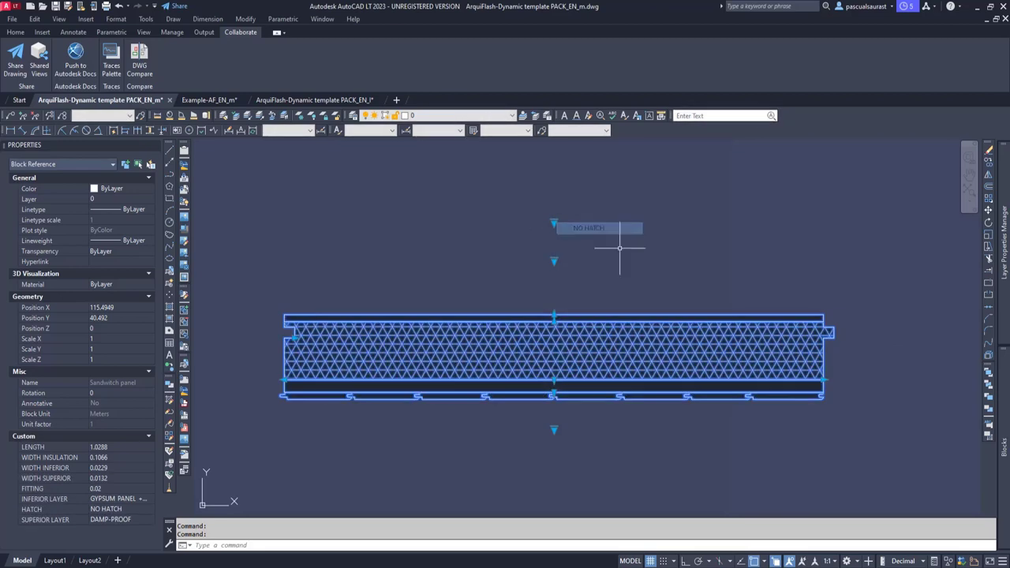
key(Escape)
Select the roof tile section, stretch its length to about 2.88 m and rotate its slope angle to about 340.86°.
click(663, 334)
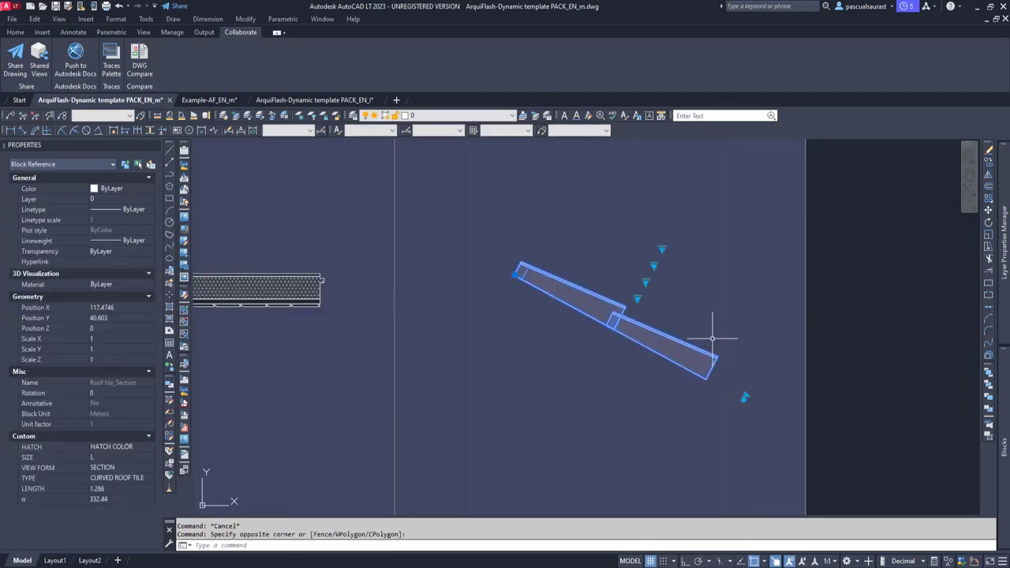
middle_drag(713, 338, 649, 344)
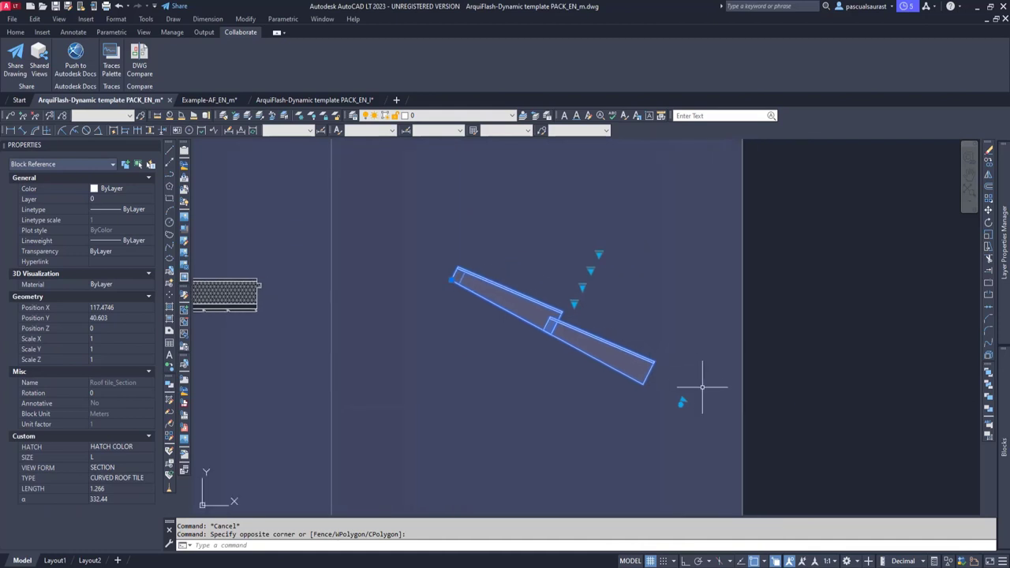
click(683, 402)
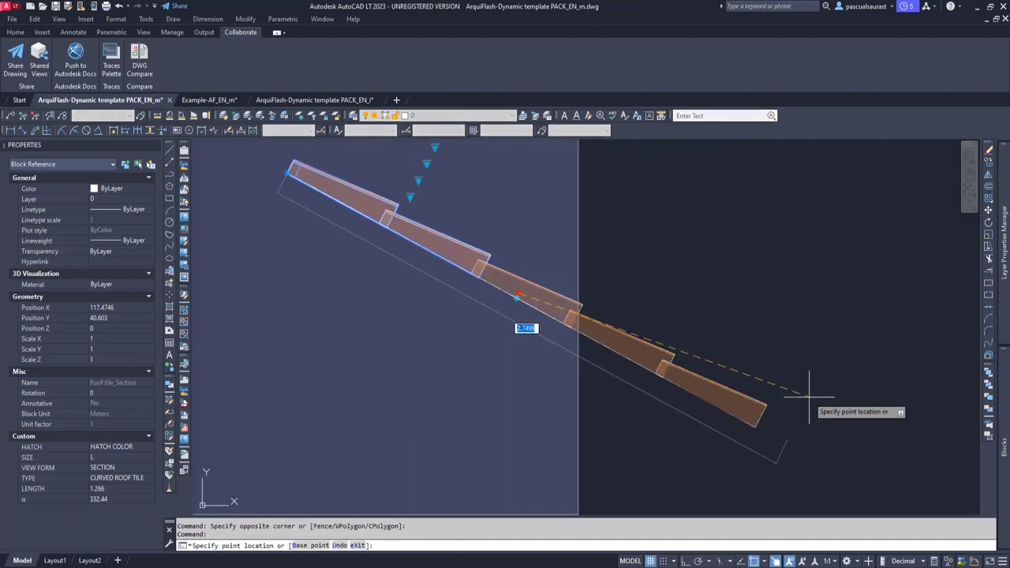
click(718, 363)
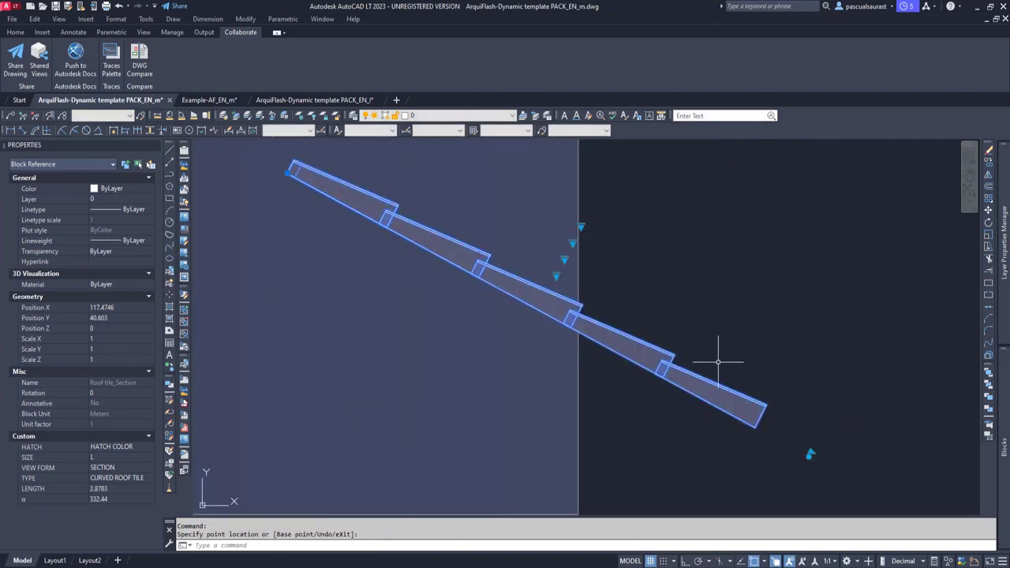
click(808, 457)
click(845, 374)
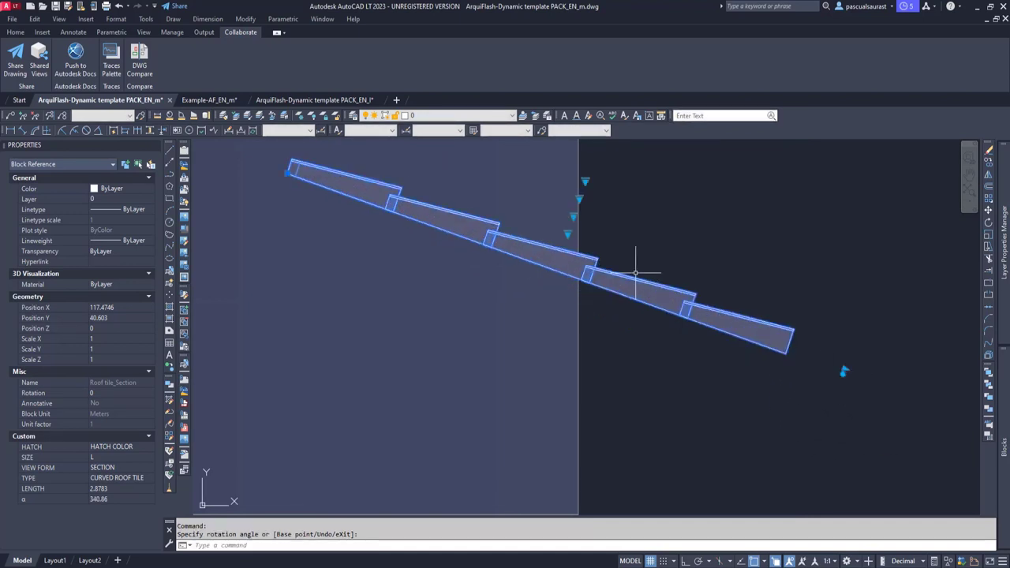
Set the roof tile section's size to S and its hatch display to NO HATCH.
middle_drag(602, 237, 699, 309)
click(102, 458)
click(111, 457)
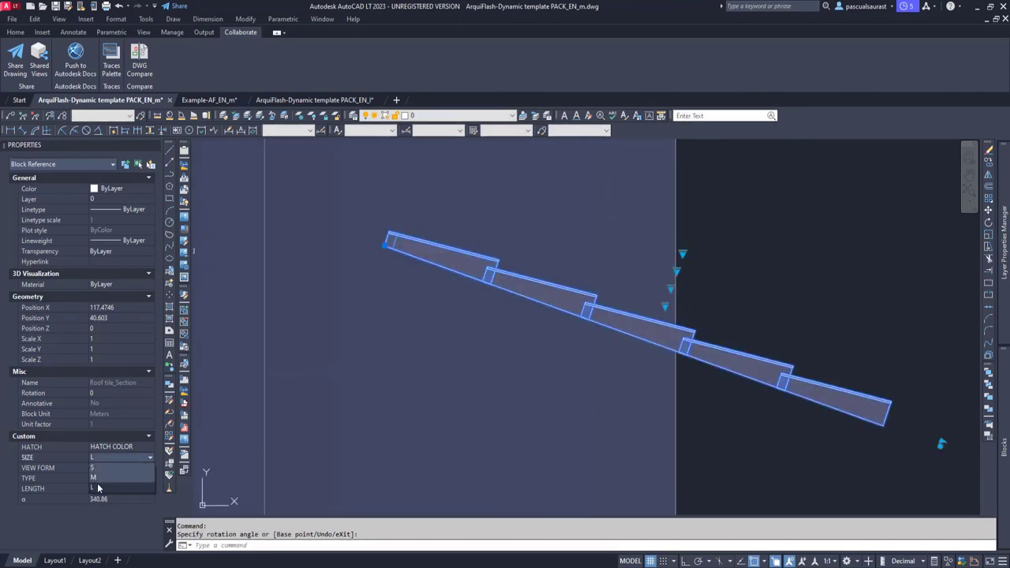
click(98, 468)
click(122, 447)
click(126, 448)
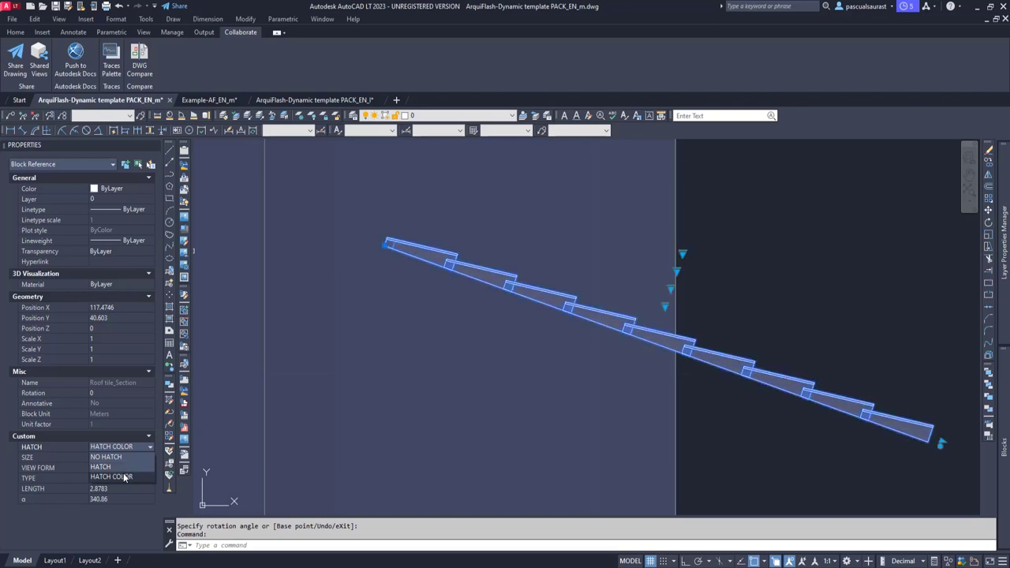
click(123, 456)
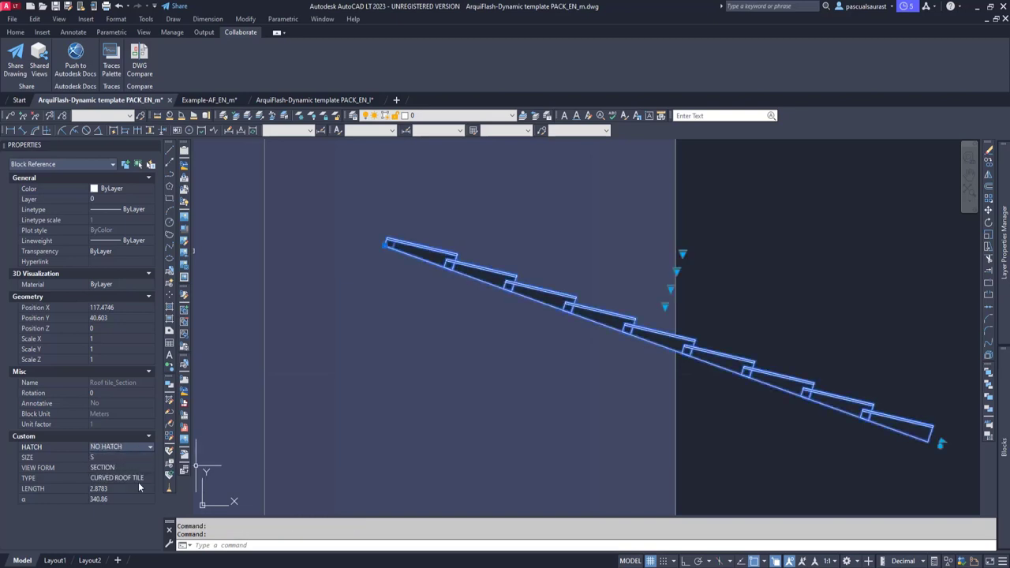
Set the roof tile section's type to DOVETAILED FLAT TILE.
click(130, 479)
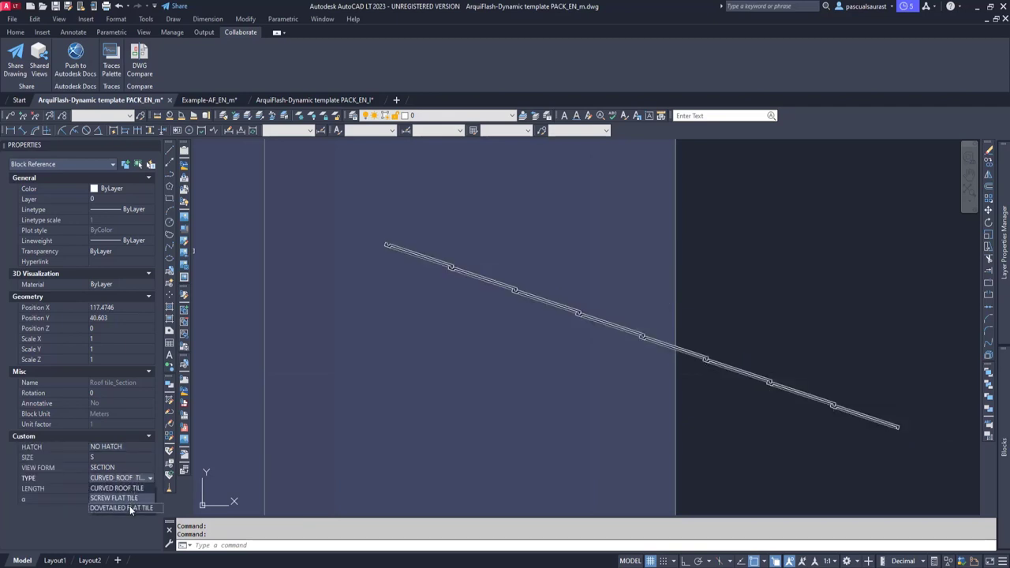
click(129, 505)
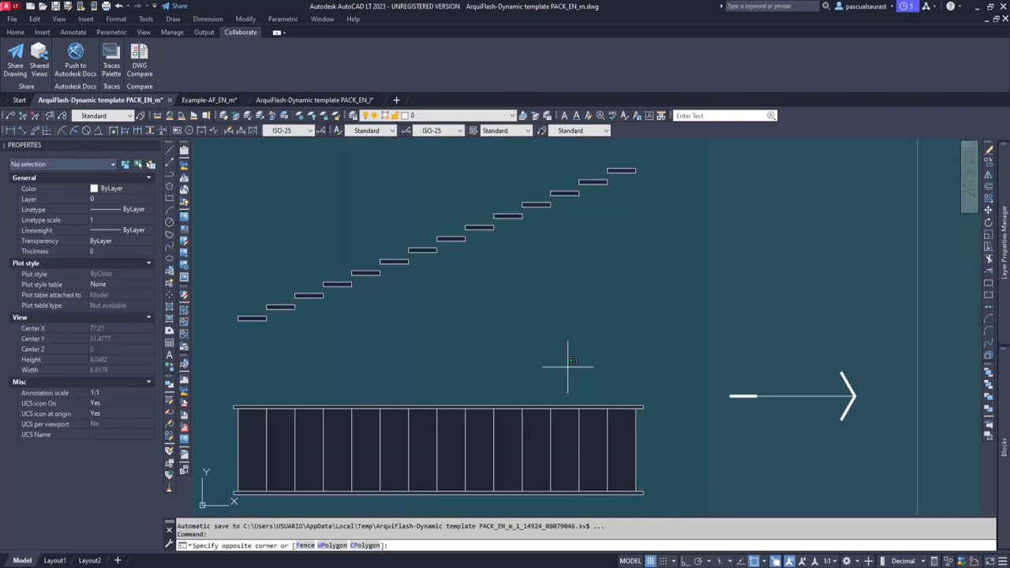
Select the staircase plan block and stretch it to about 5.75 m long and about 1.19 m wide.
drag(568, 368, 542, 418)
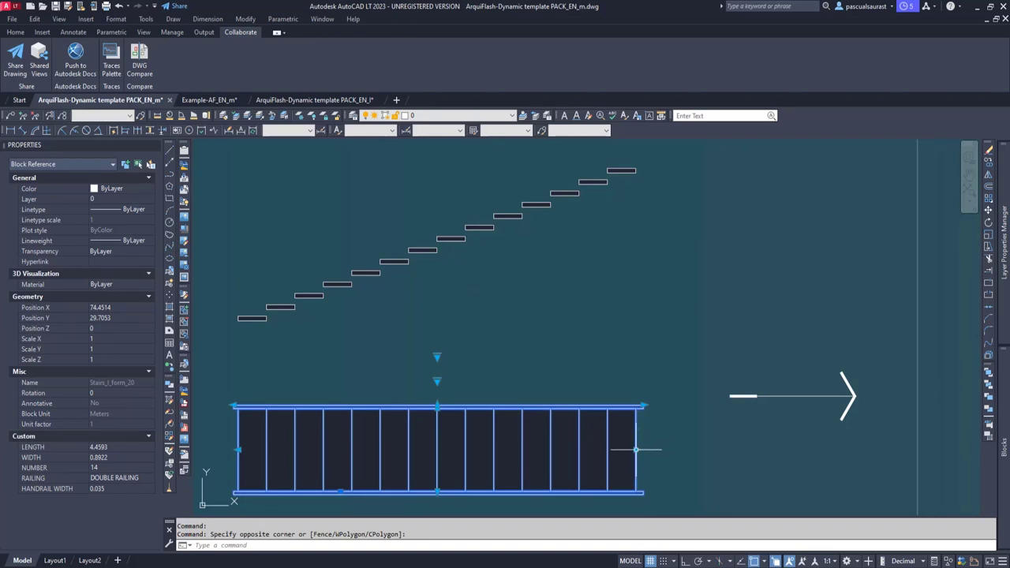
mouse_move(636, 450)
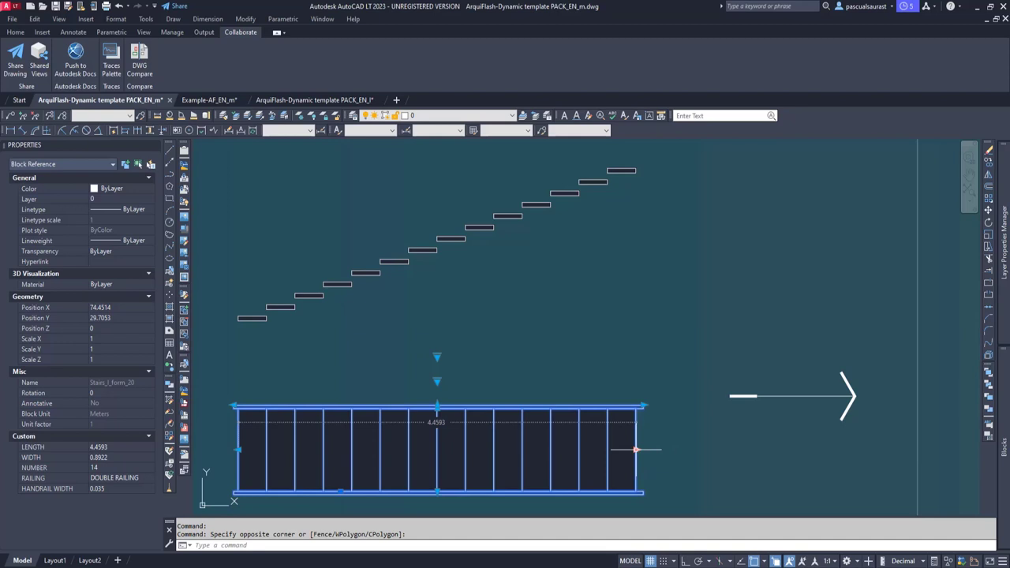
click(636, 449)
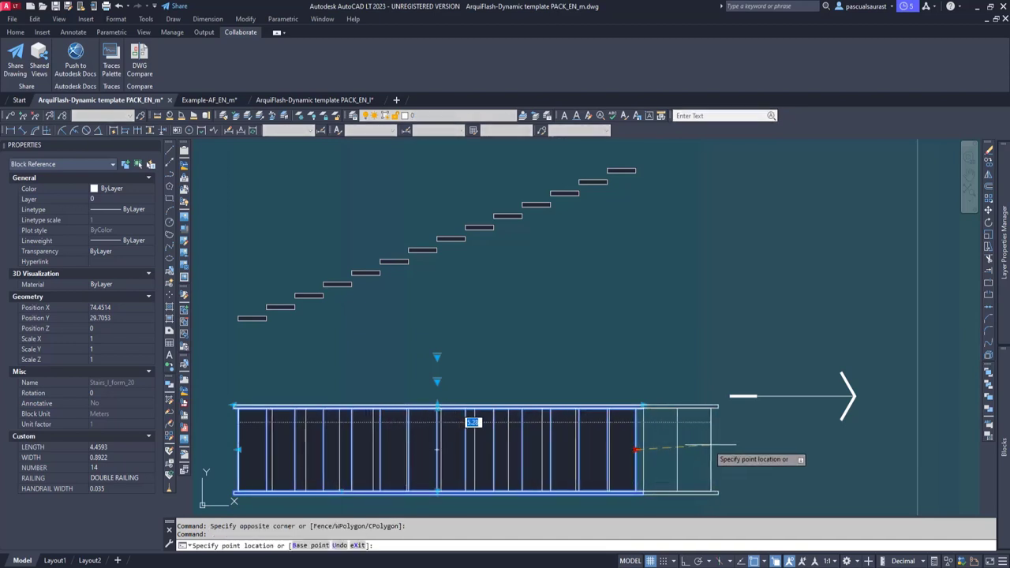
click(757, 447)
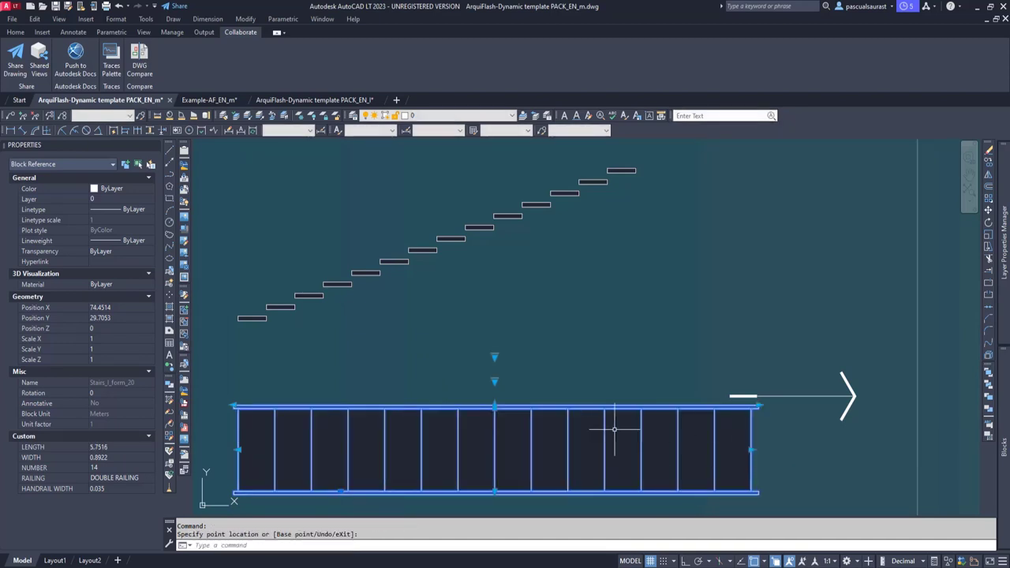
click(494, 407)
click(494, 379)
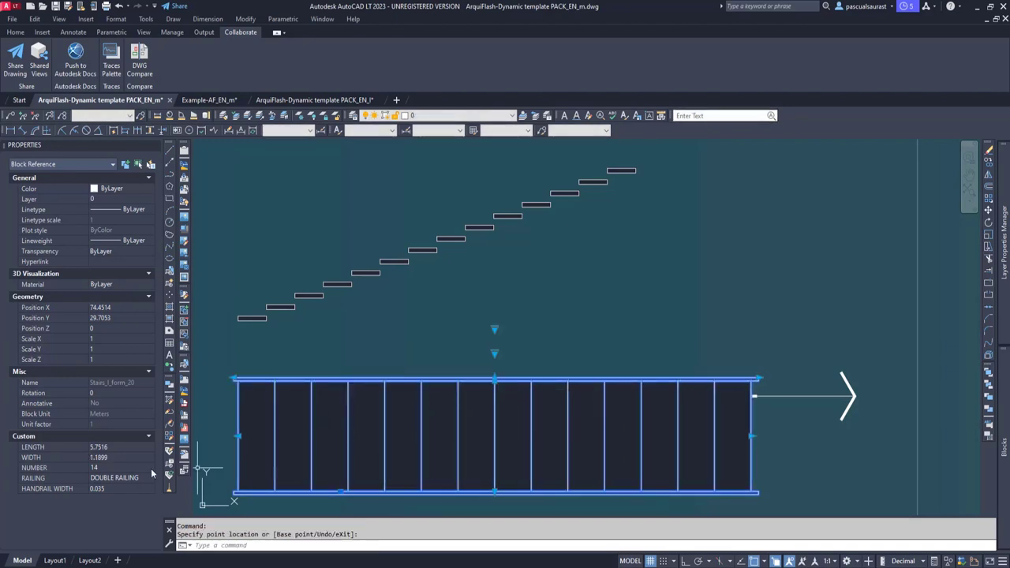
Set the staircase plan's number of steps to 18 and its railing to NO RAILING, and deselect it.
click(111, 469)
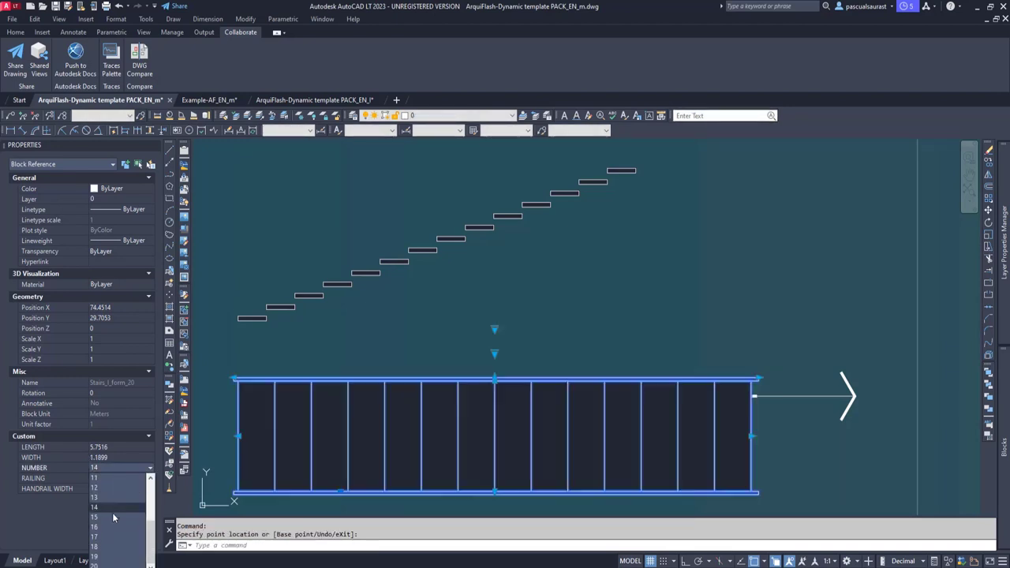
click(111, 546)
click(118, 478)
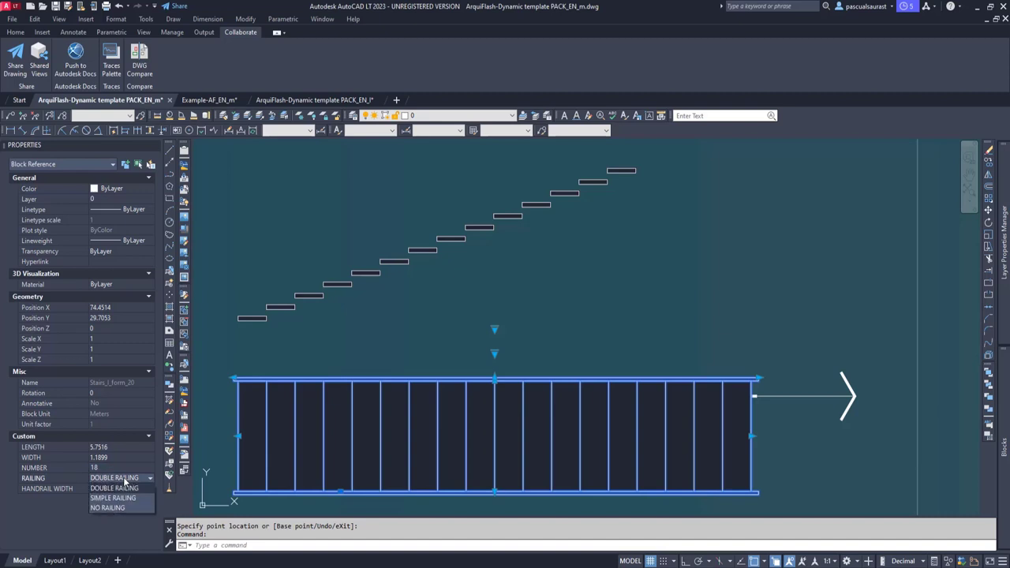
click(119, 507)
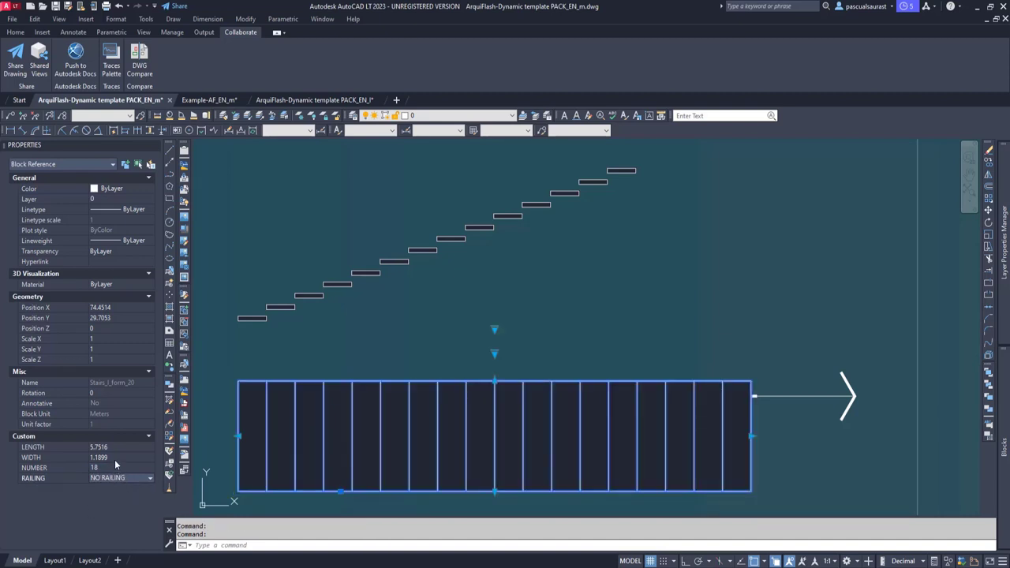
key(Escape)
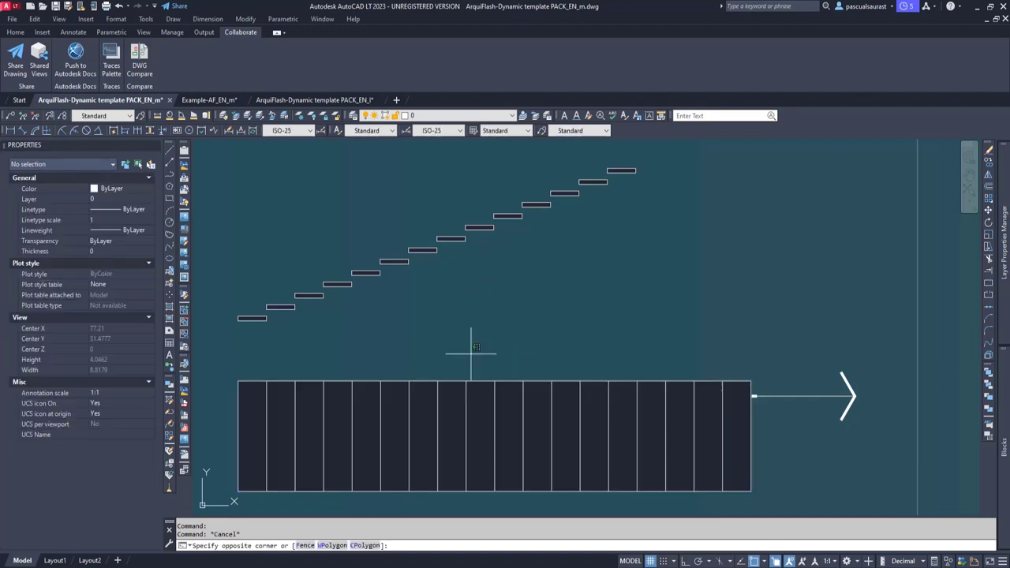
Reselect the staircase plan, set its railing to DOUBLE RAILING and widen the handrails to about 0.124 m with longer end overhangs.
click(375, 405)
click(106, 481)
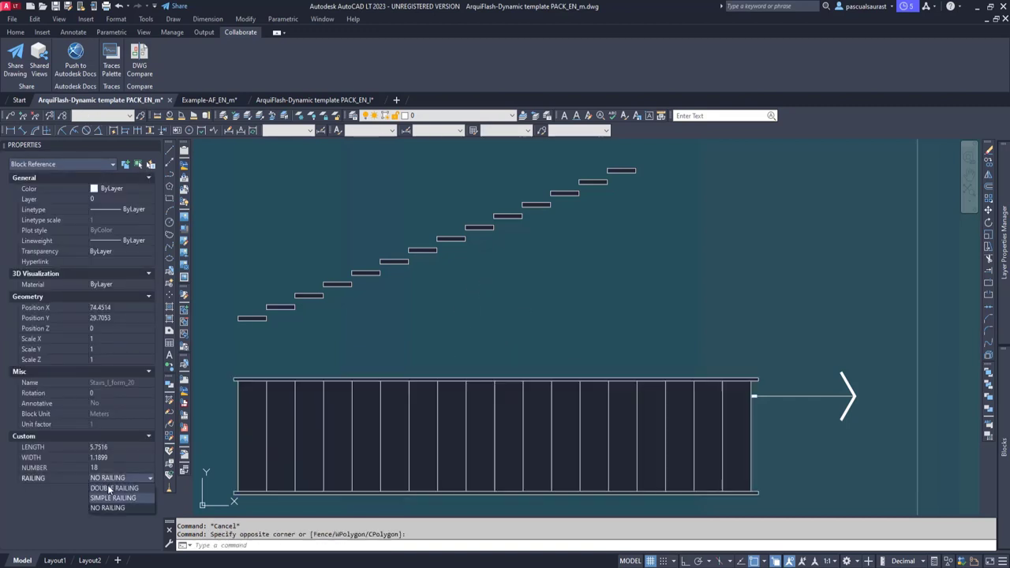
click(110, 497)
click(494, 376)
click(208, 369)
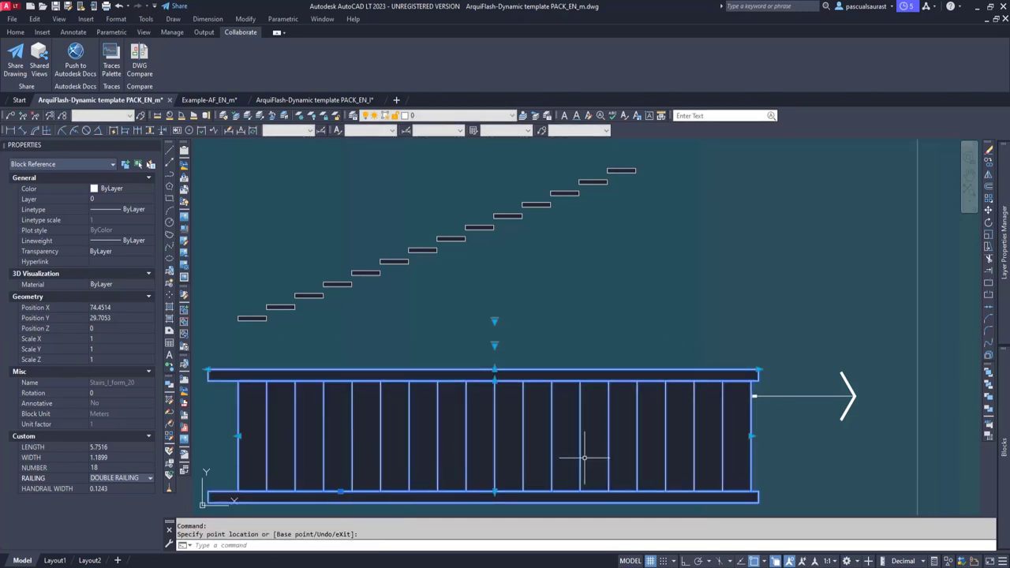
key(Escape)
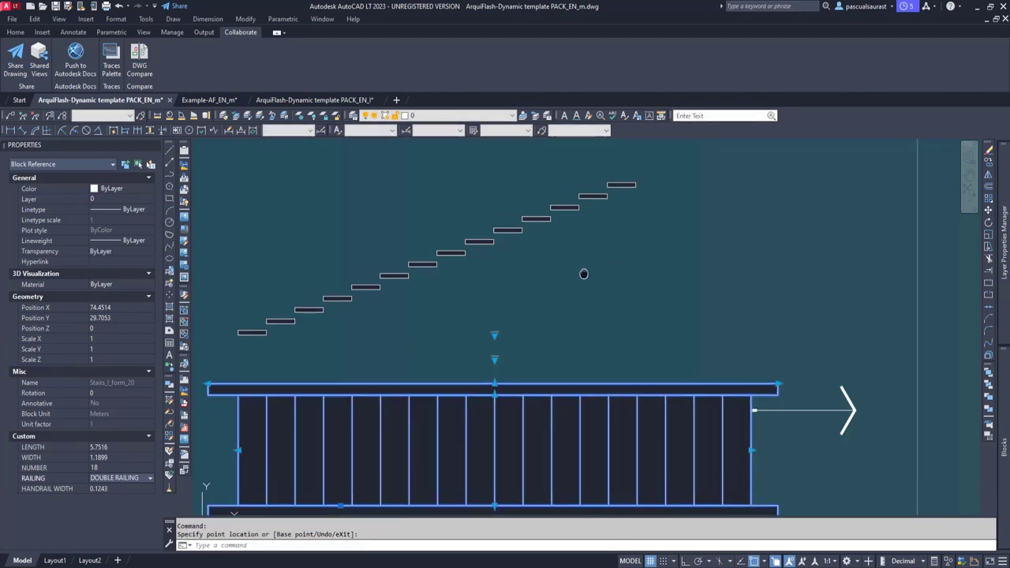
Select the floating staircase section and stretch its height to about 2.16 m and its length to about 3.56 m.
middle_drag(505, 258, 529, 322)
click(513, 323)
click(493, 290)
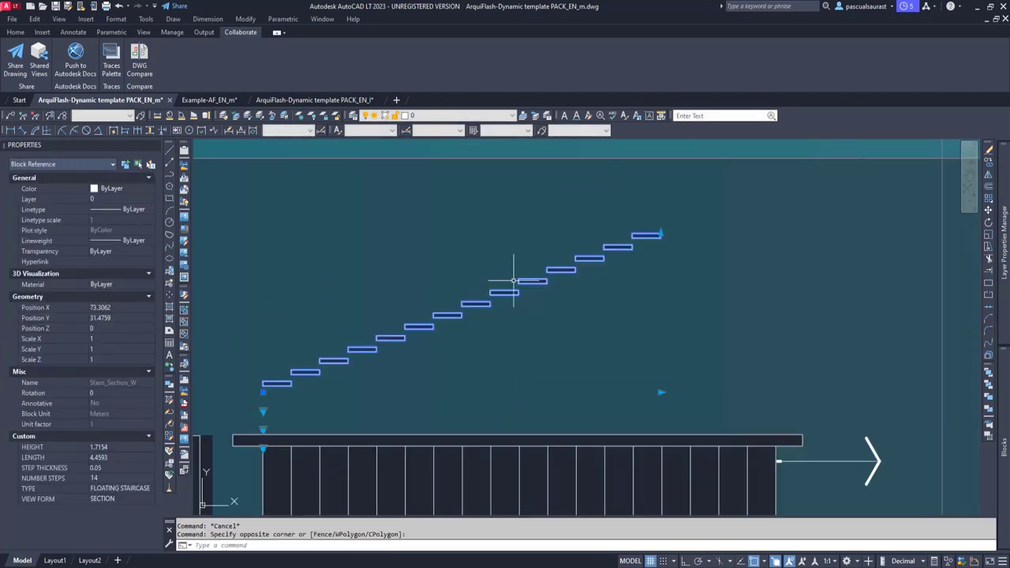
click(661, 233)
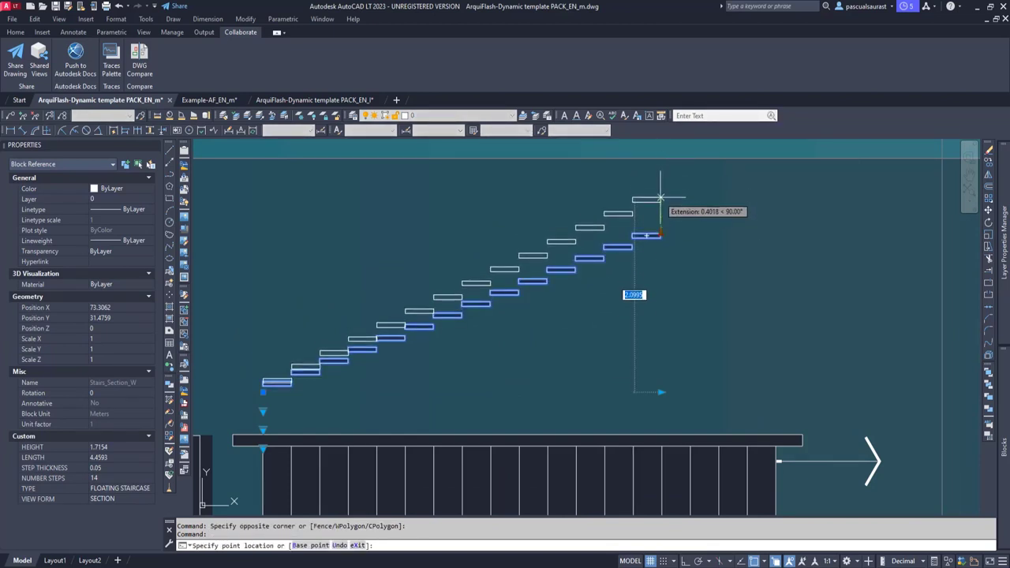
click(660, 196)
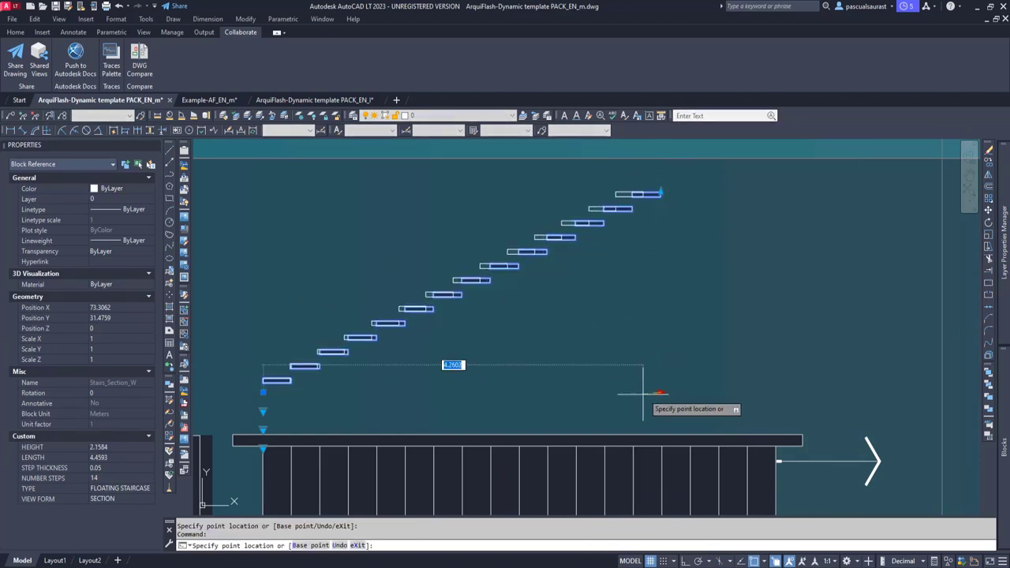
click(581, 392)
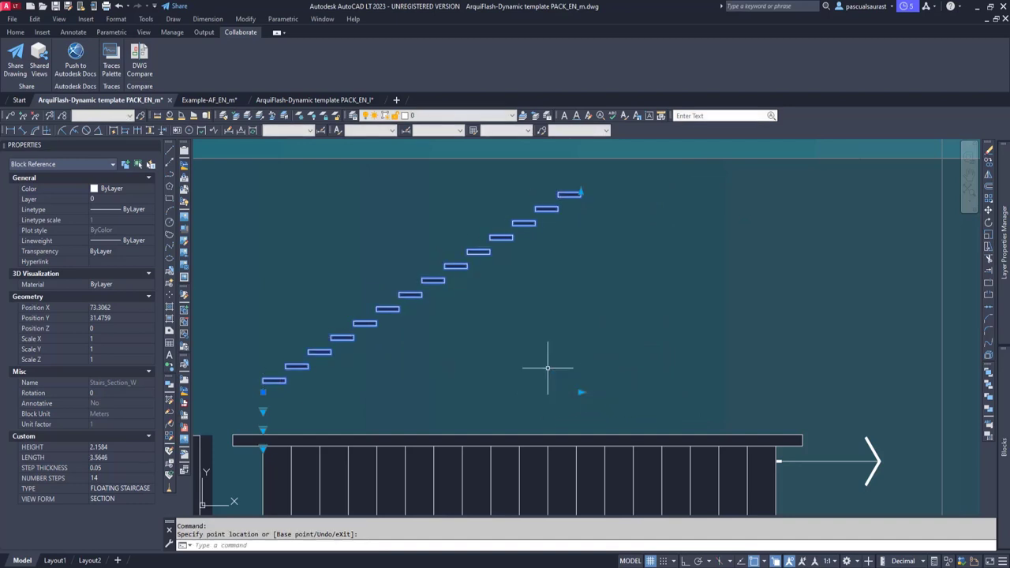
Set the staircase section's number of steps to 18 and its type to NORMAL STAIRCASE.
click(104, 478)
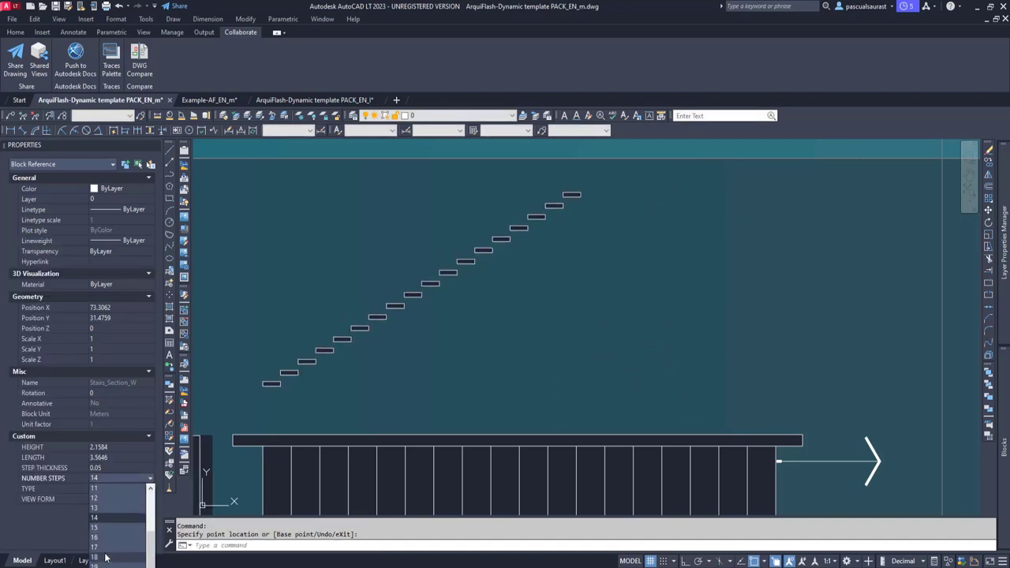
click(106, 556)
click(136, 490)
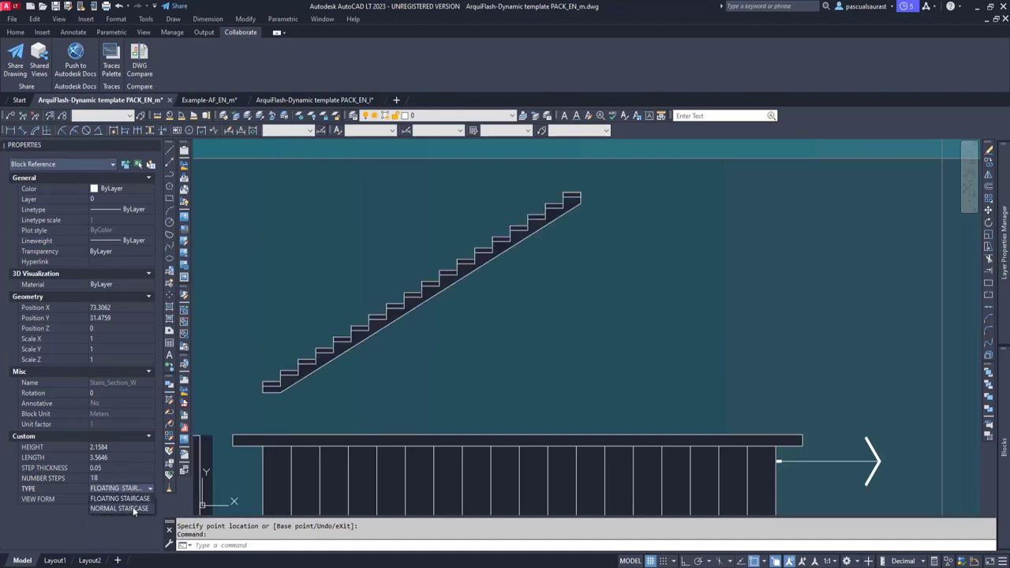
click(130, 507)
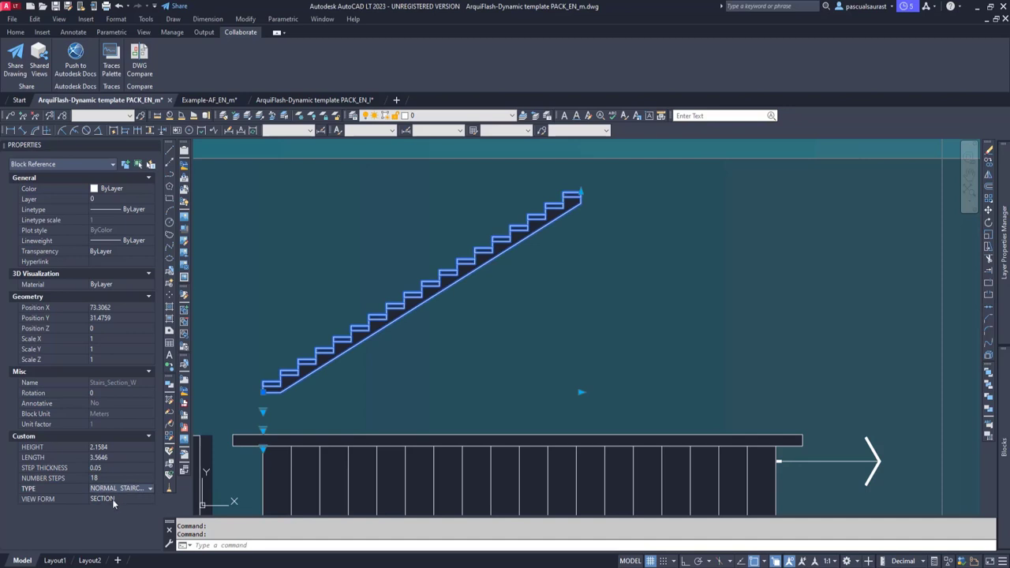
Set the staircase section's view form to PROJECTION and stretch it into a longer, lower flight.
click(125, 498)
click(127, 498)
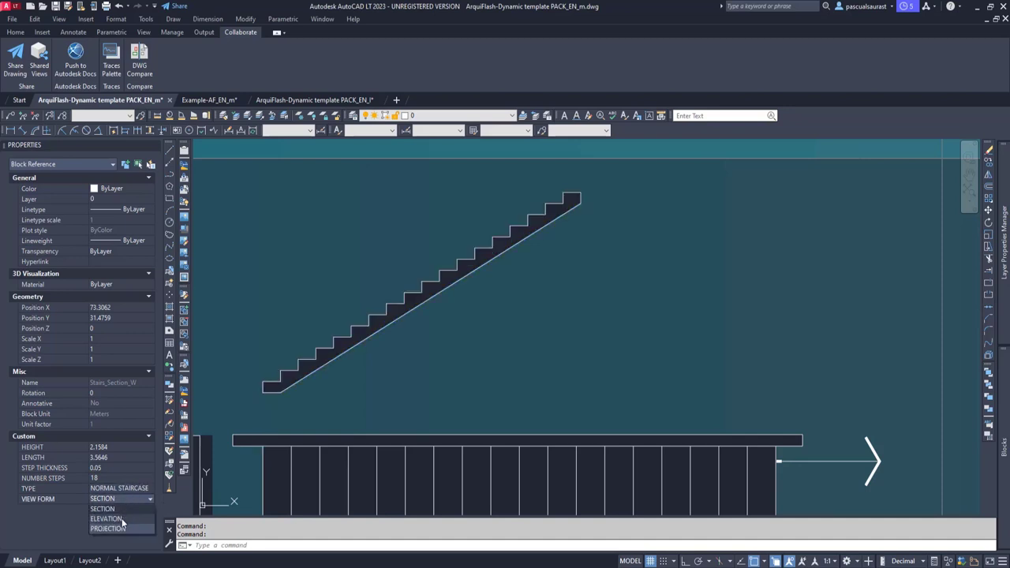
click(118, 527)
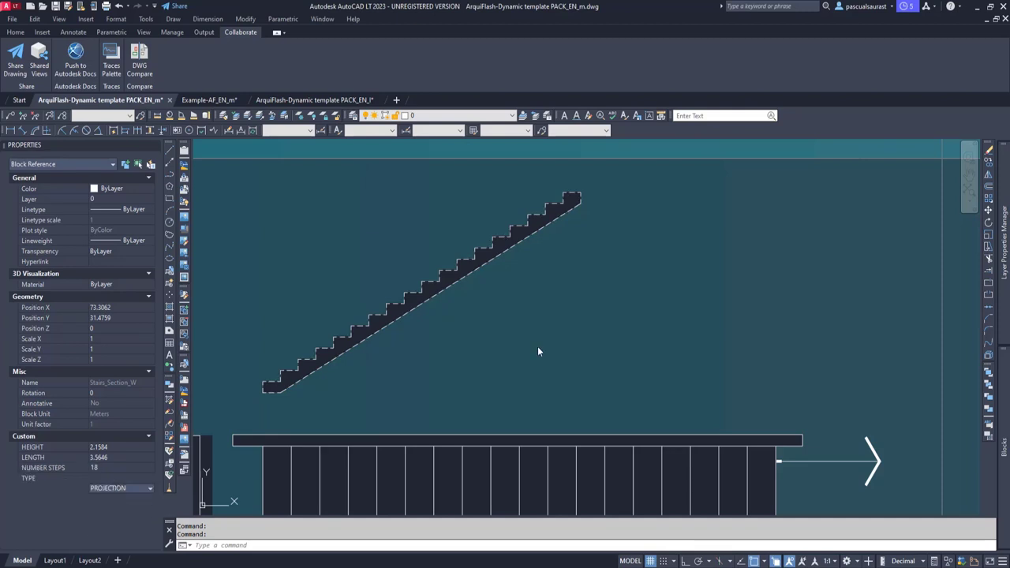
click(582, 392)
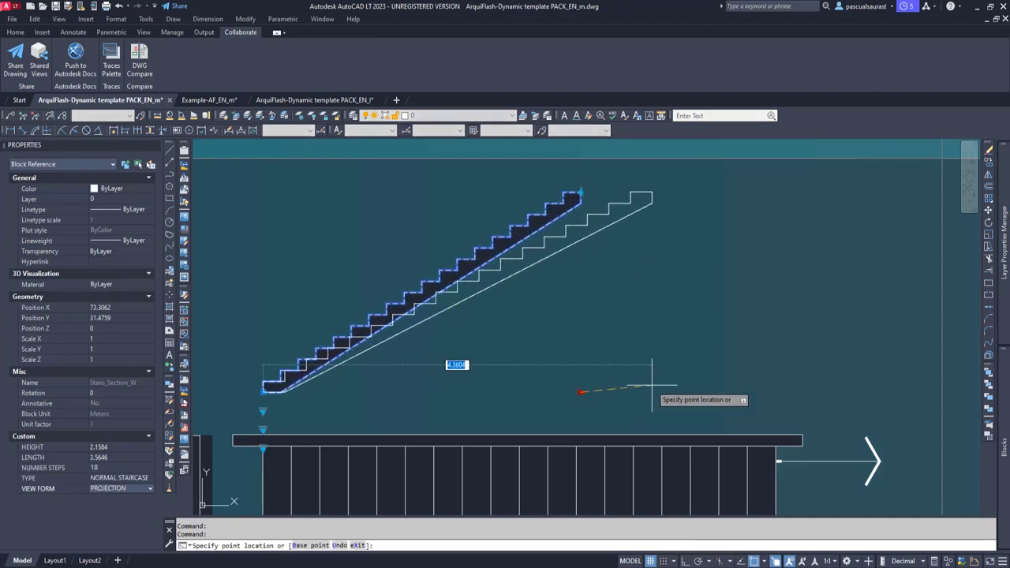
click(702, 392)
click(703, 192)
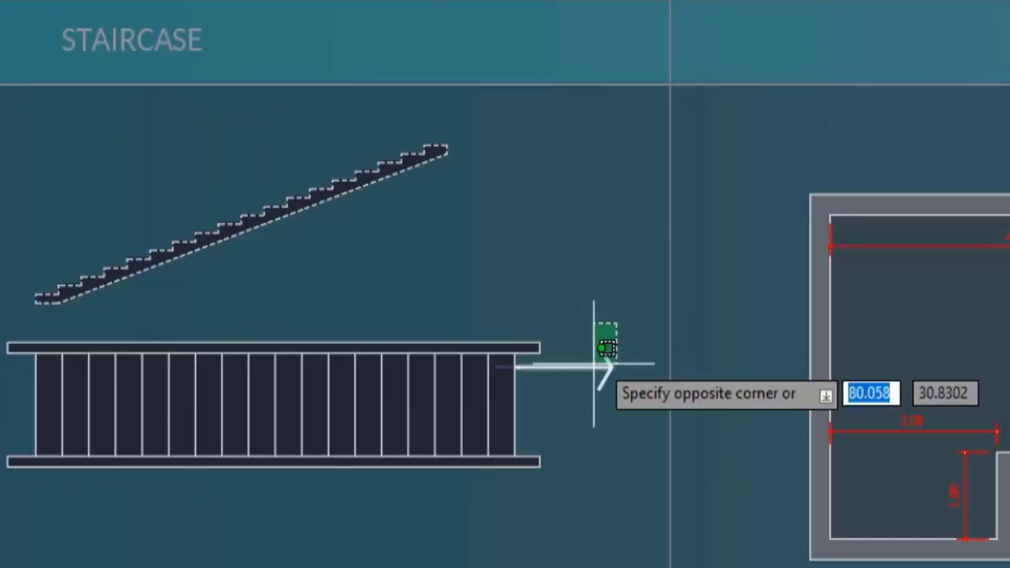
Move the stair direction arrow up, clear of the staircase plan.
click(614, 384)
middle_drag(615, 384, 600, 420)
text(m)
key(Return)
click(616, 422)
click(613, 339)
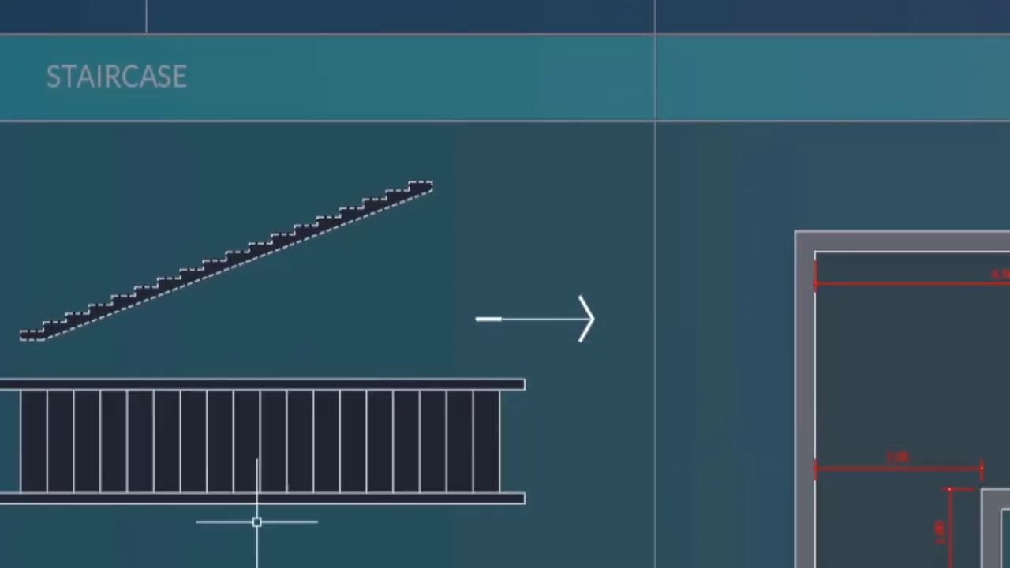
Select the stair direction arrow and change its shape to U.
scroll(549, 426, up, 2)
click(544, 251)
click(474, 45)
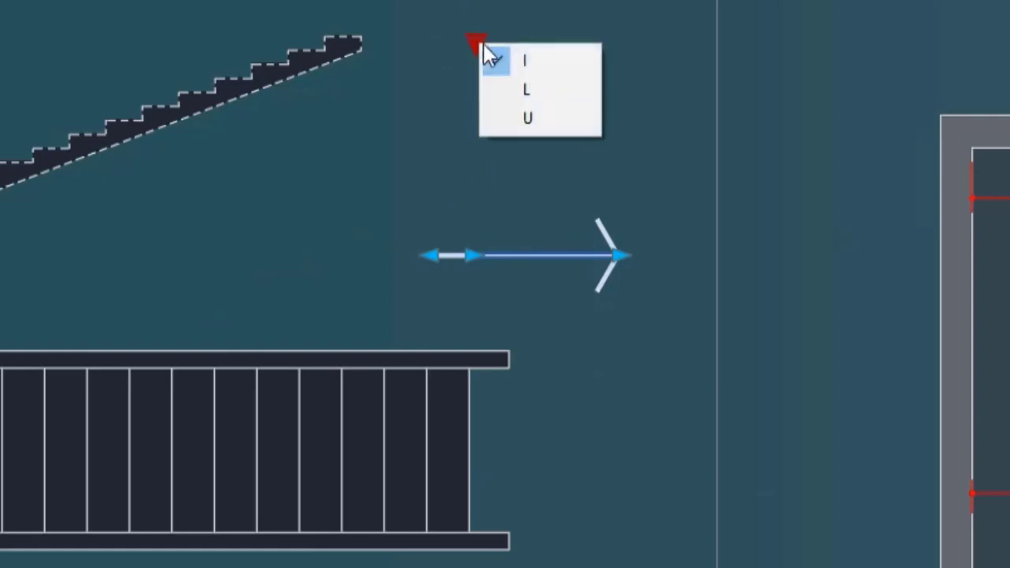
click(542, 120)
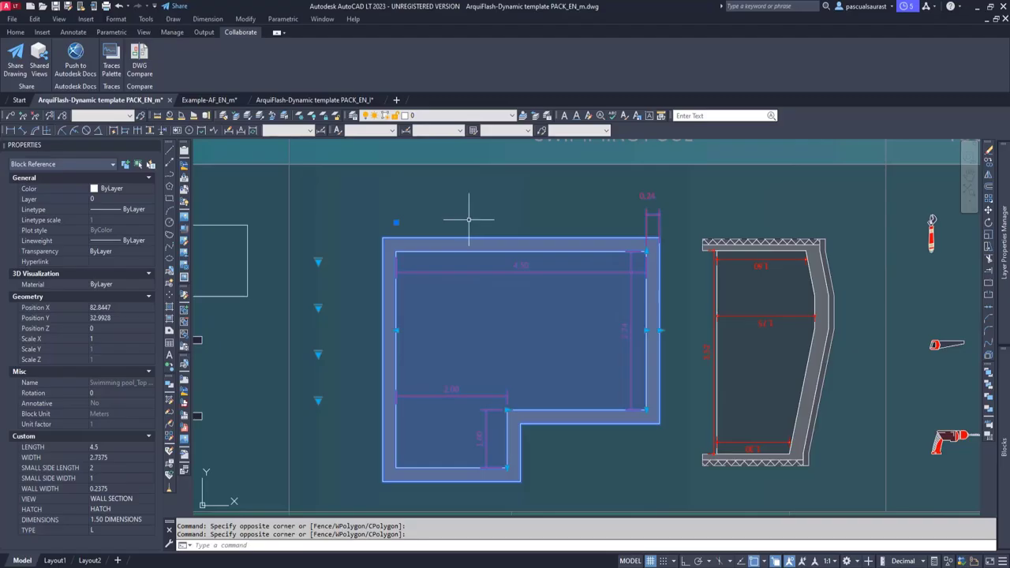
Keep the swimming pool plan's type as L and set its dimensions to 1.100 DIMENSIONS.
click(104, 535)
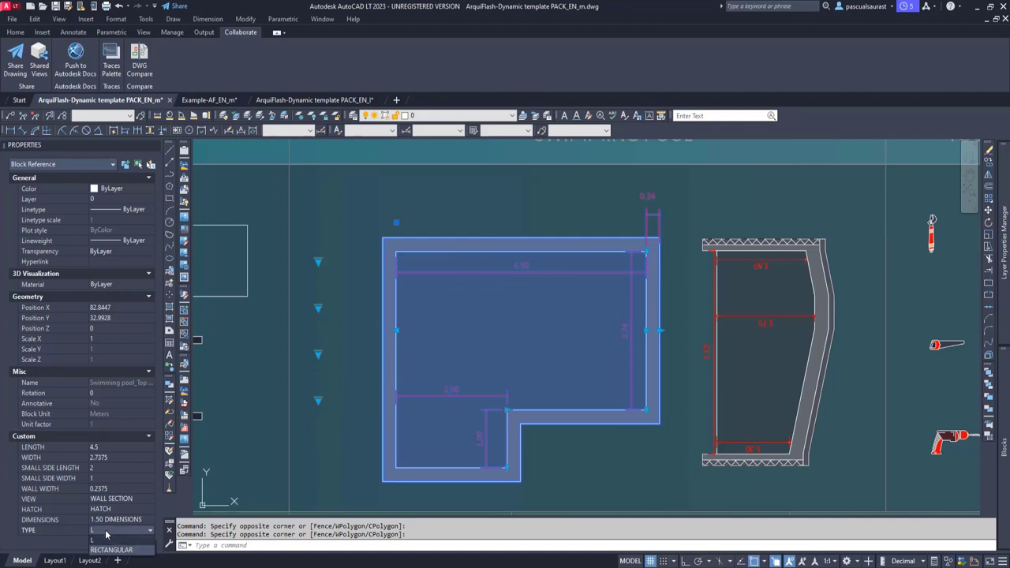
click(98, 540)
click(118, 519)
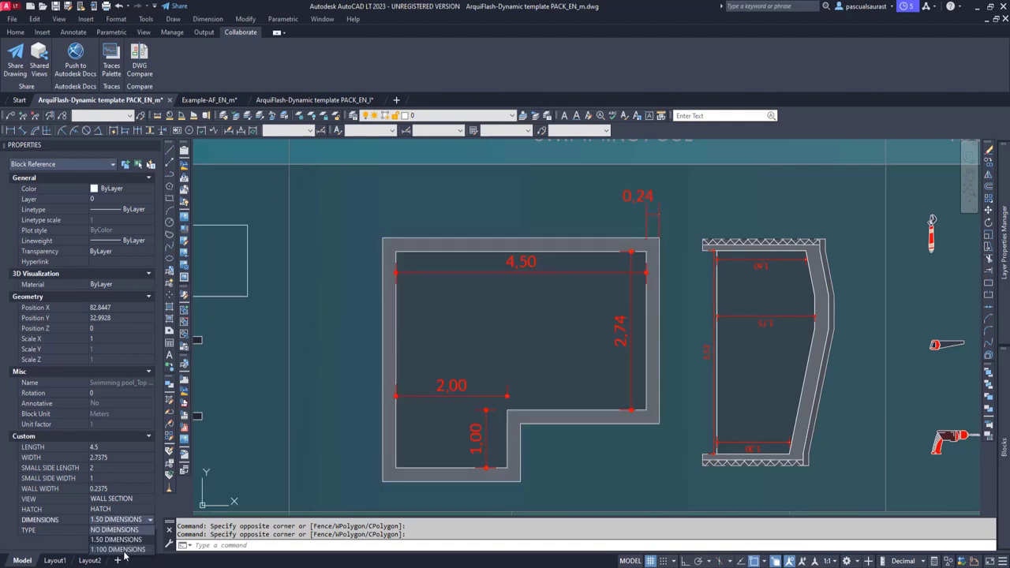
click(122, 550)
Set the swimming pool plan's hatch to NO HATCH and its dimensions to NO DIMENSIONS.
click(131, 511)
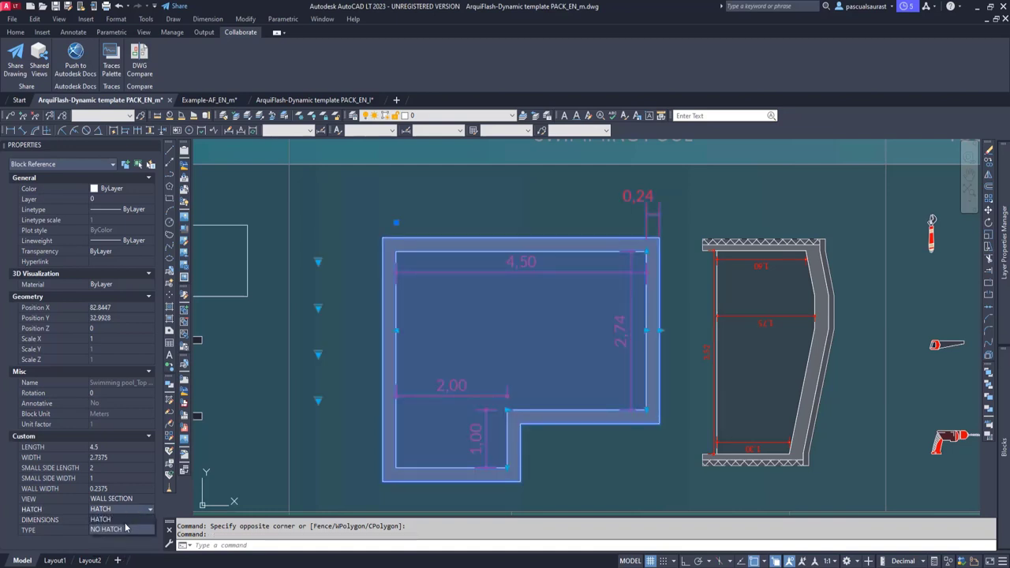
click(124, 528)
click(122, 521)
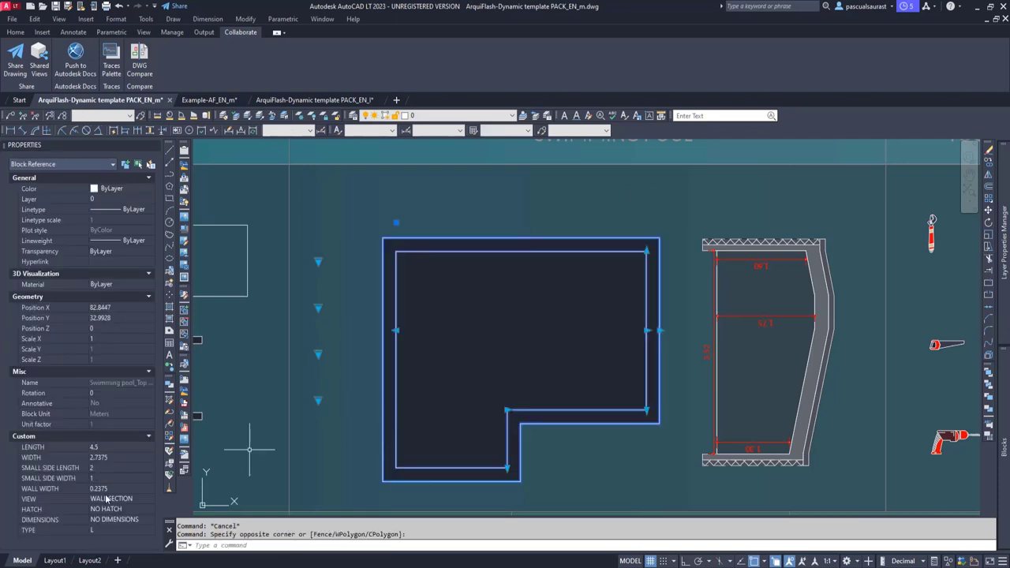
Set the swimming pool plan's view to WALL + FORMWORK.
click(113, 500)
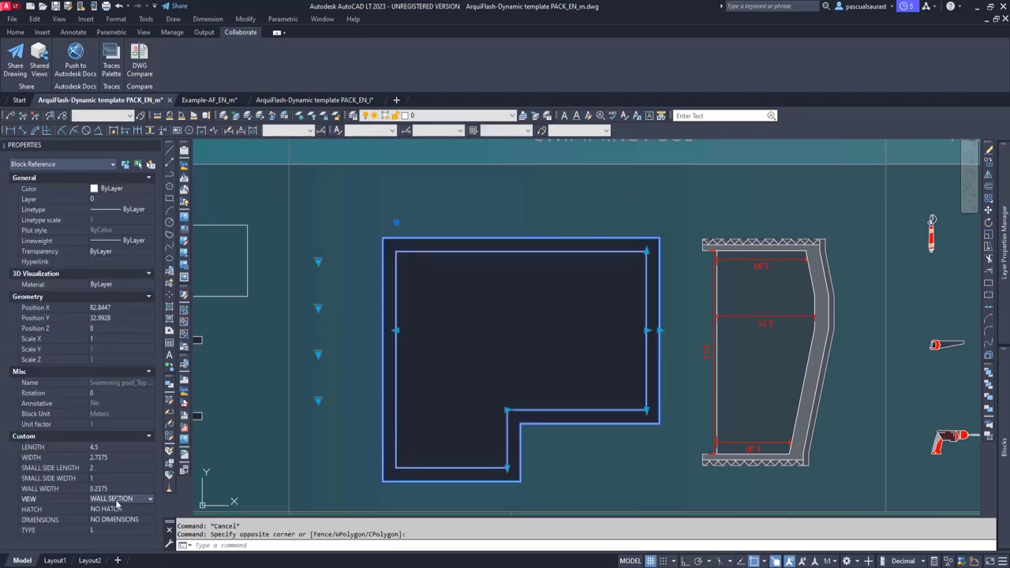
click(119, 500)
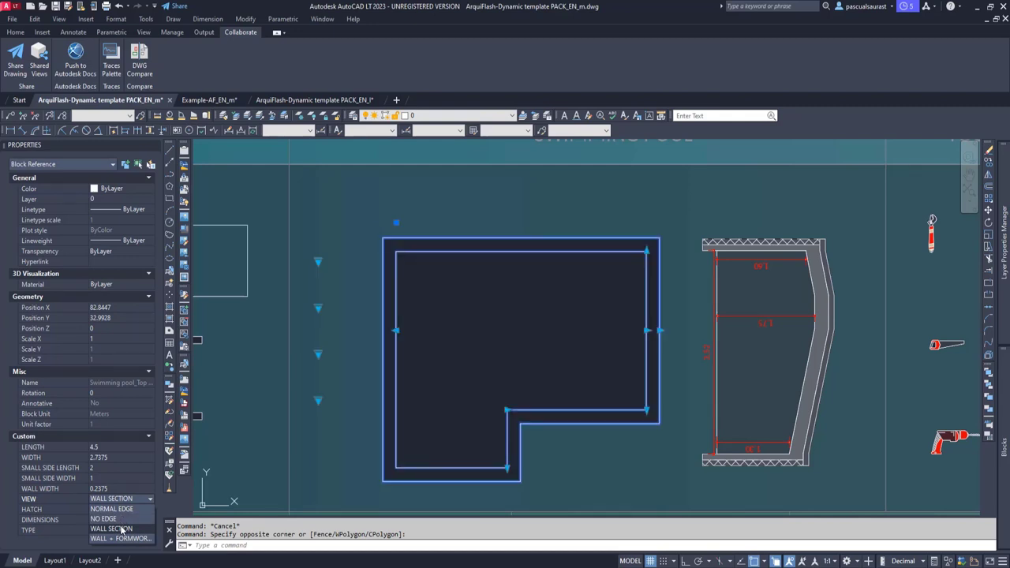
click(122, 539)
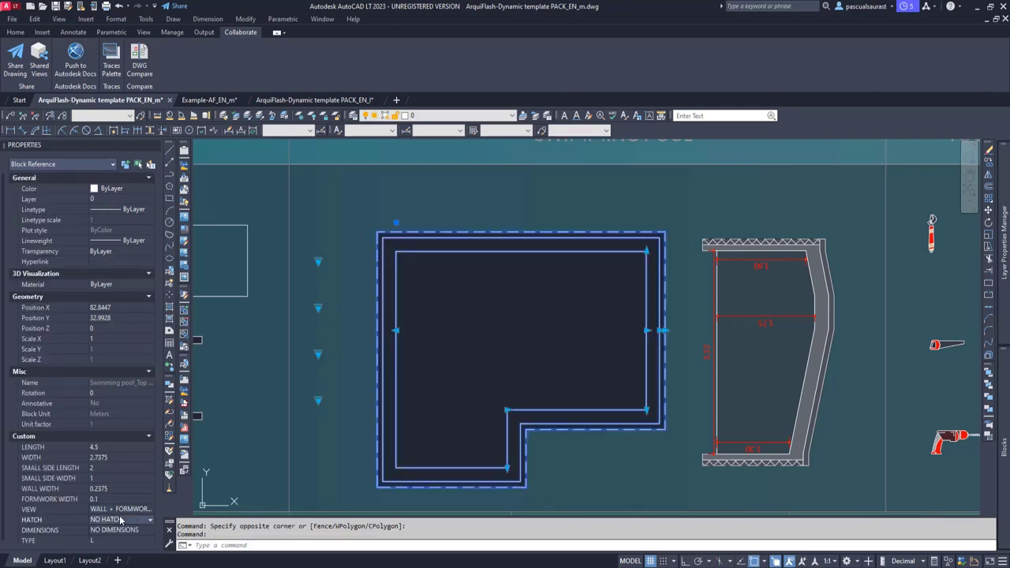
Set the swimming pool plan's hatch to HATCH and its type to RECTANGULAR.
click(121, 520)
click(119, 529)
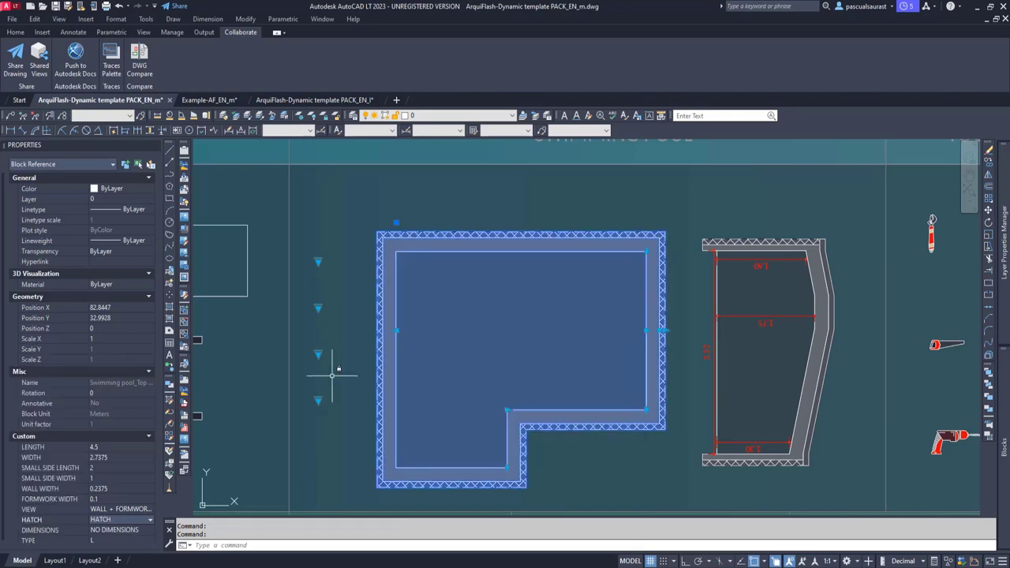
scroll(105, 544, down, 1)
click(110, 533)
click(112, 544)
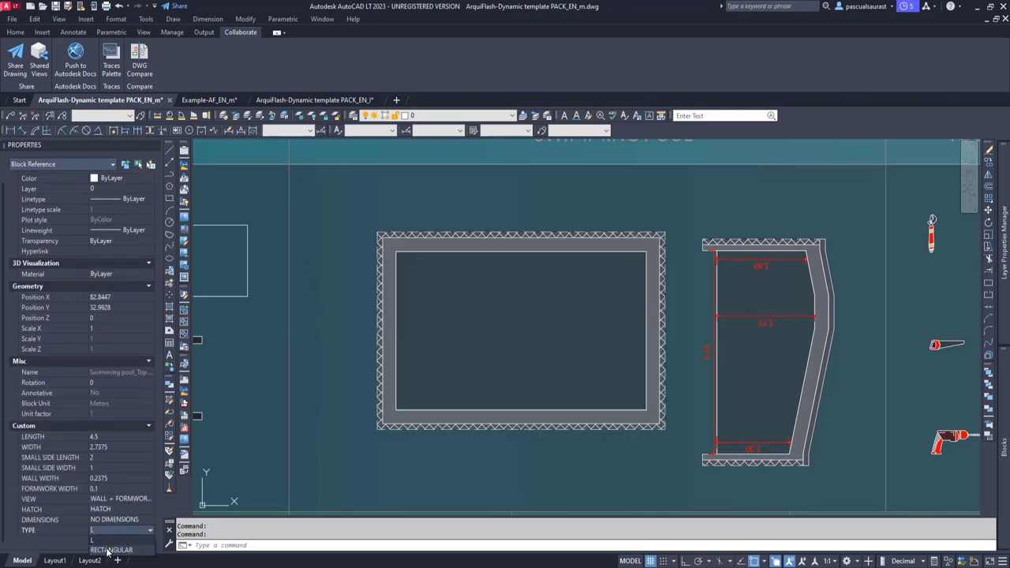
Resize the rectangular swimming pool plan to a length of about 3.66 and a width of about 2.07.
click(616, 332)
click(600, 251)
click(581, 290)
Try stretching the rectangular pool plan's wall width, and undo that change.
click(614, 349)
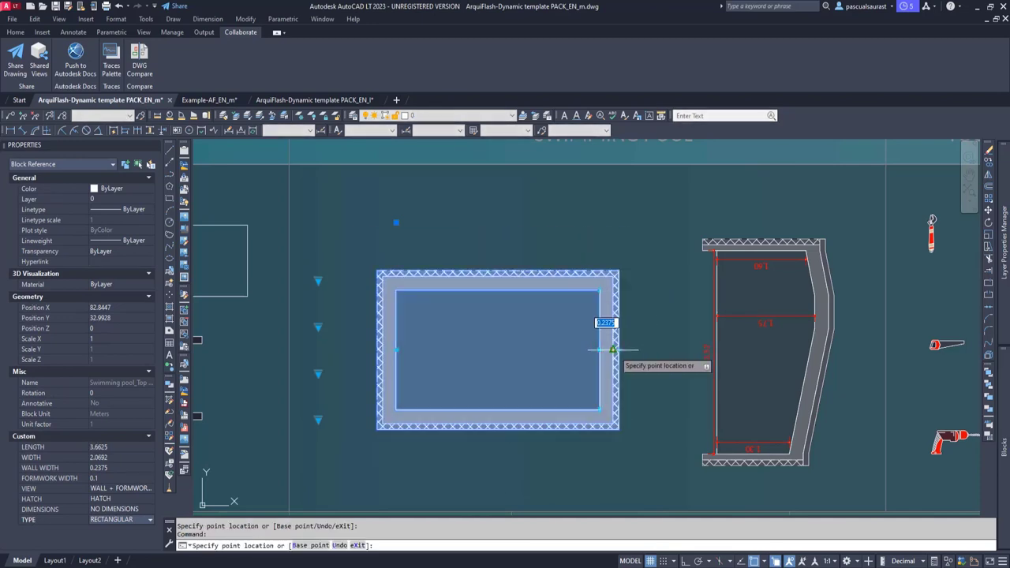
click(624, 332)
click(630, 290)
key(ctrl+z)
Select the swimming pool section beside the plan and extend the free end of its upper wall outward.
click(766, 260)
scroll(704, 252, up, 2)
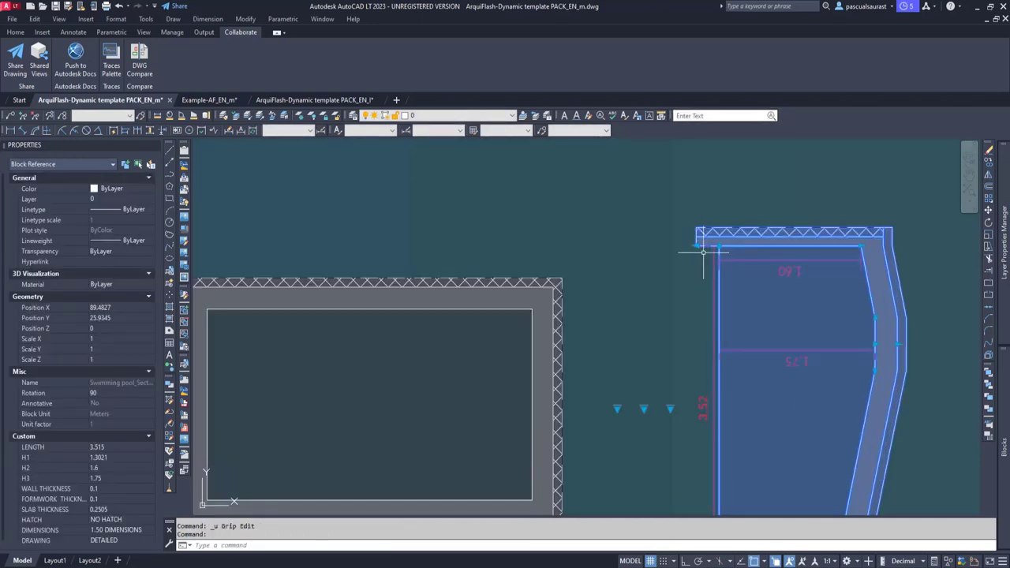
click(698, 244)
click(654, 256)
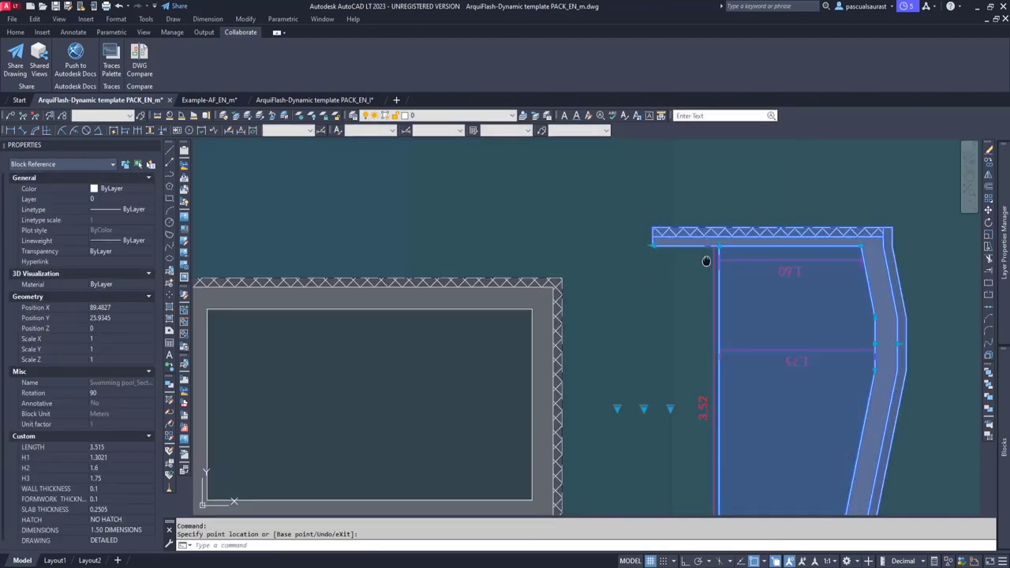
Deepen the swimming pool section to about 1.97 for H1, 2.18 for H2 and 2.73 for H3.
middle_drag(804, 251, 742, 203)
click(849, 197)
middle_drag(871, 310, 801, 237)
click(780, 262)
click(868, 273)
click(667, 421)
click(727, 420)
click(726, 421)
scroll(649, 408, down, 3)
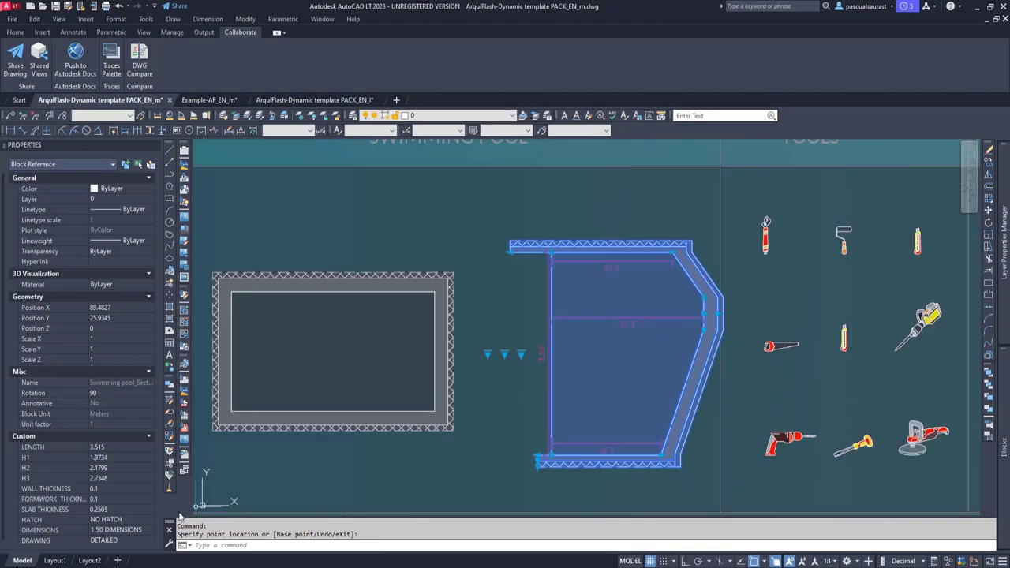
Set the swimming pool section's drawing to SIMPLE and its dimensions to NO DIMNESIONS.
click(99, 545)
click(119, 531)
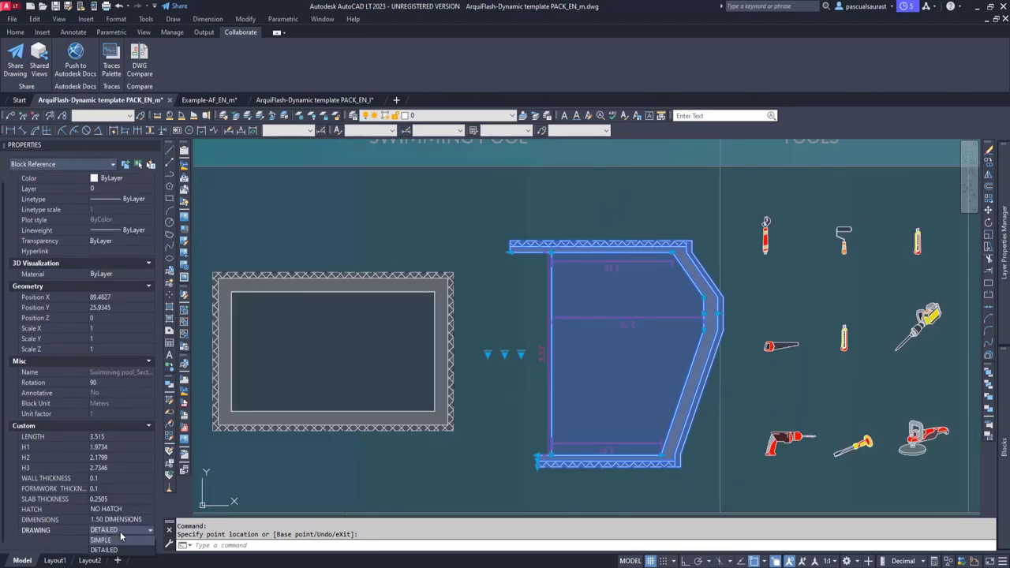
click(101, 539)
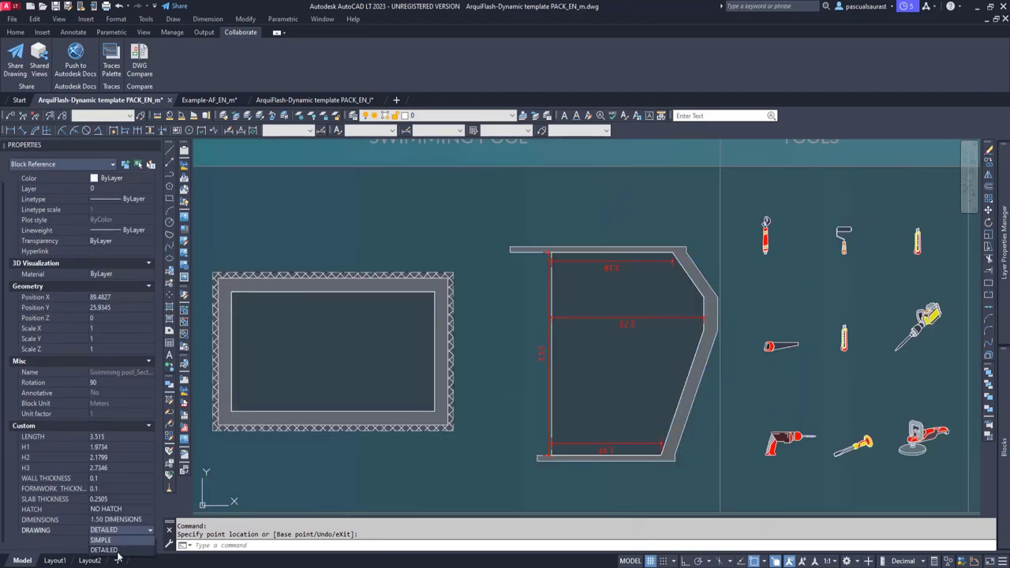
click(133, 520)
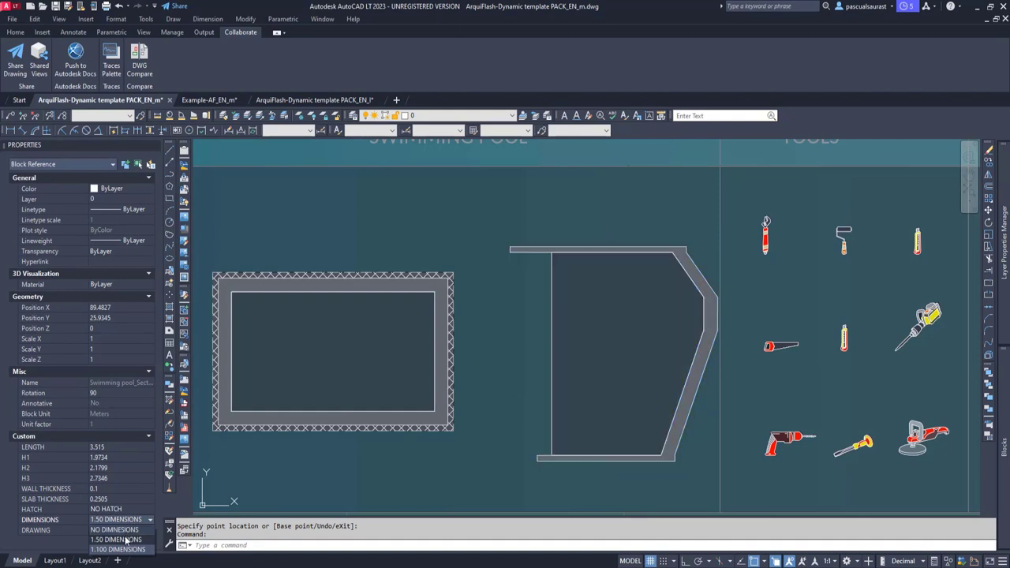
click(115, 530)
Try the HATCH option on the swimming pool section, undo it and deselect the block.
click(118, 510)
click(124, 510)
click(116, 529)
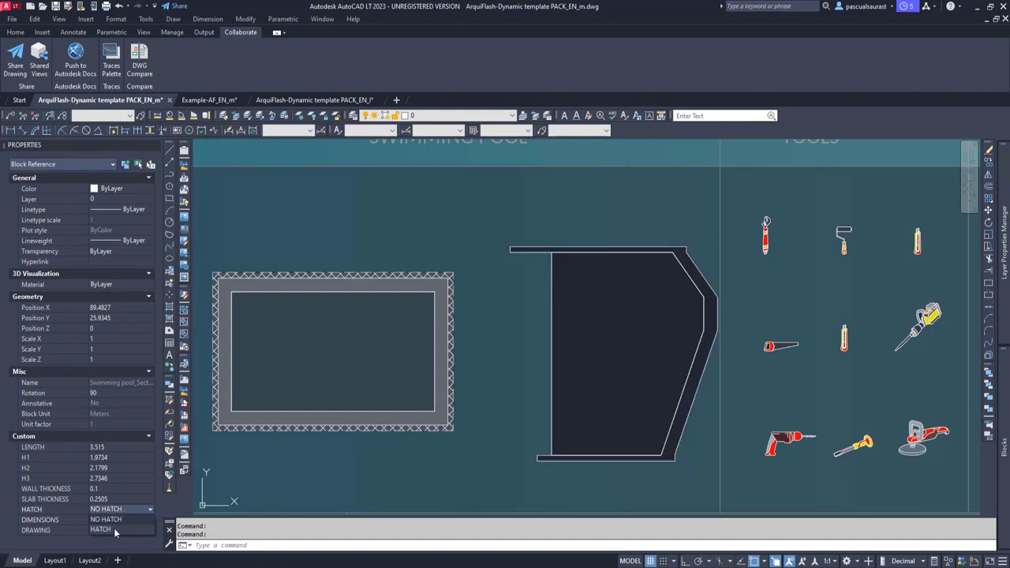
click(118, 500)
key(Escape)
key(ctrl+z)
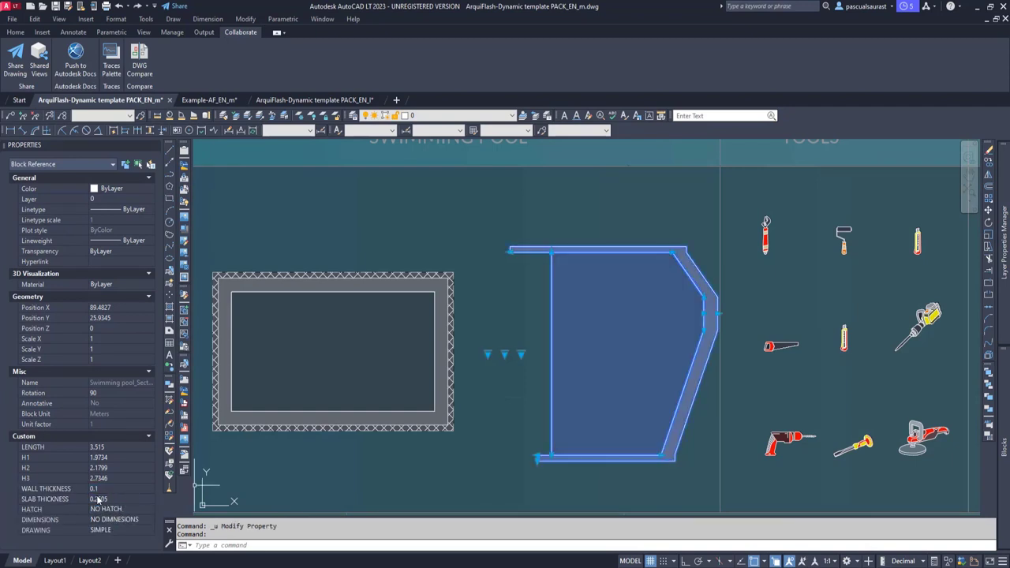
click(107, 490)
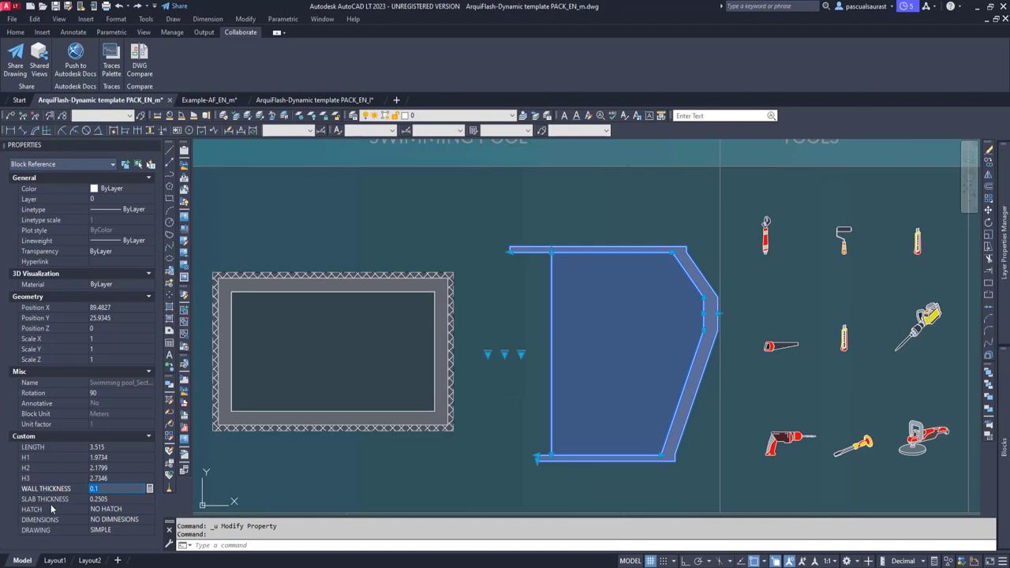
key(Escape)
key(Escape)
Select the adjustable wrench in the TOOLS section and change its tool type to NIVEL RULER.
middle_drag(750, 327, 534, 342)
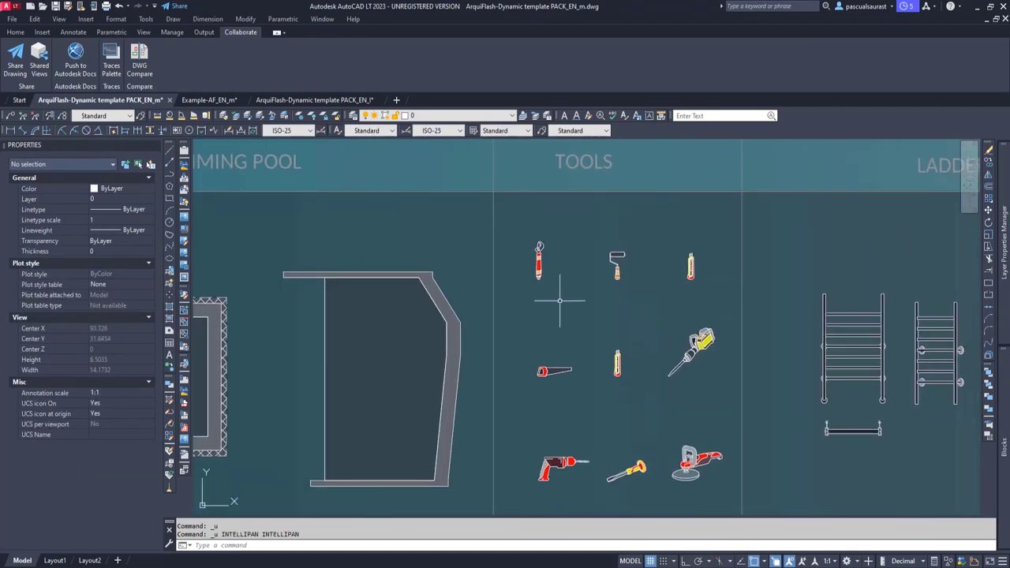
scroll(540, 256, up, 3)
middle_drag(566, 284, 518, 287)
click(491, 276)
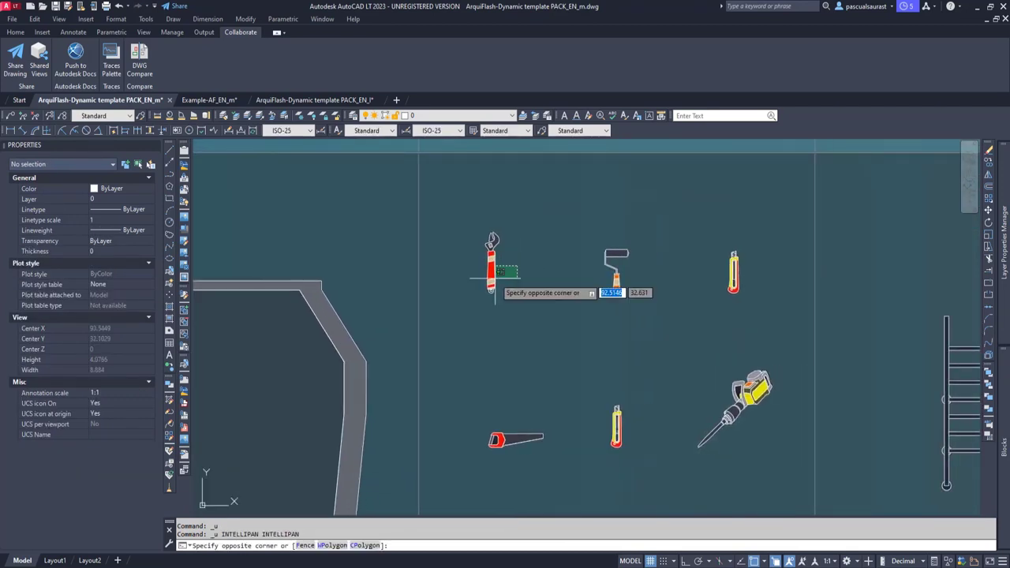
click(108, 449)
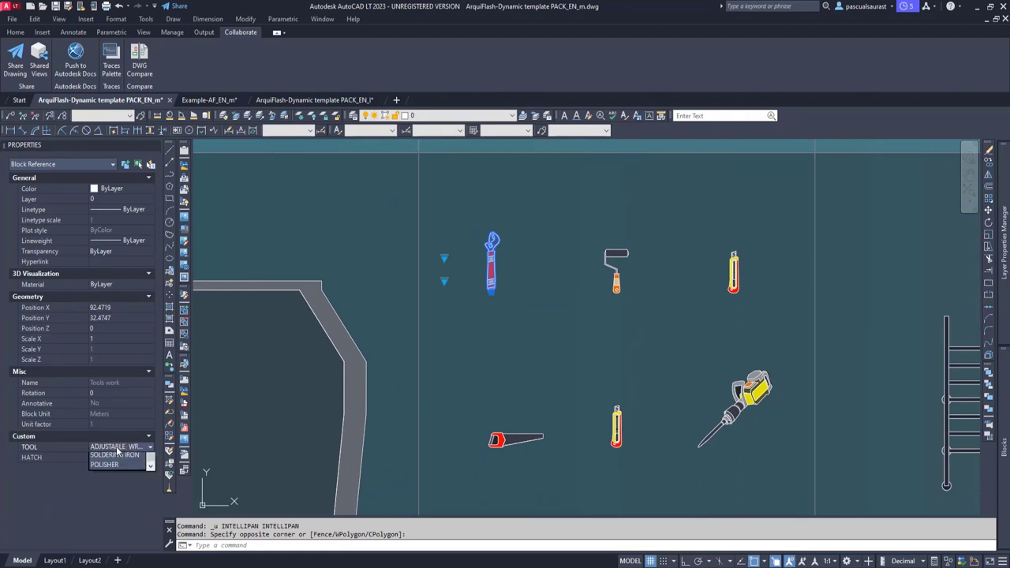
click(149, 446)
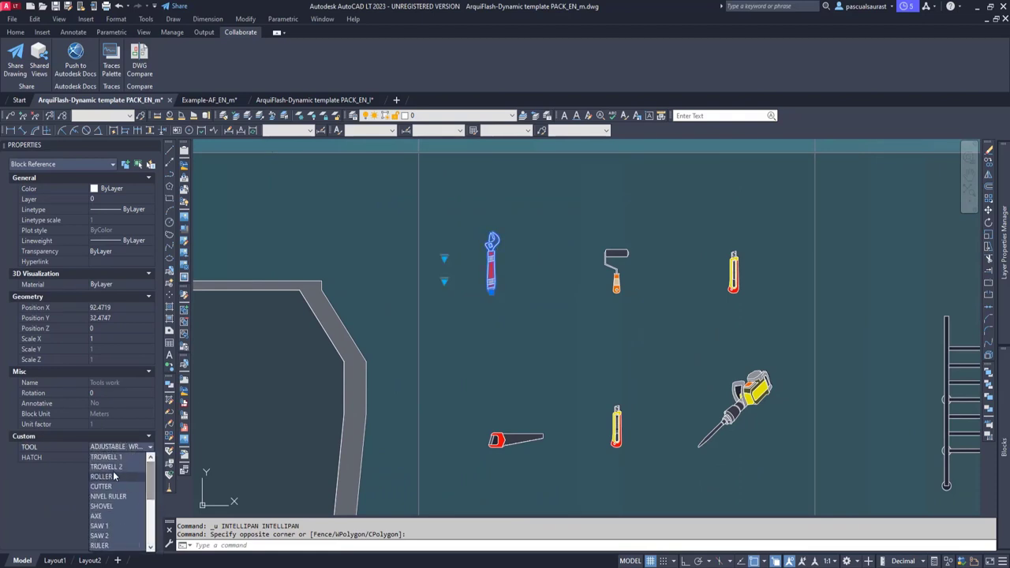
click(113, 497)
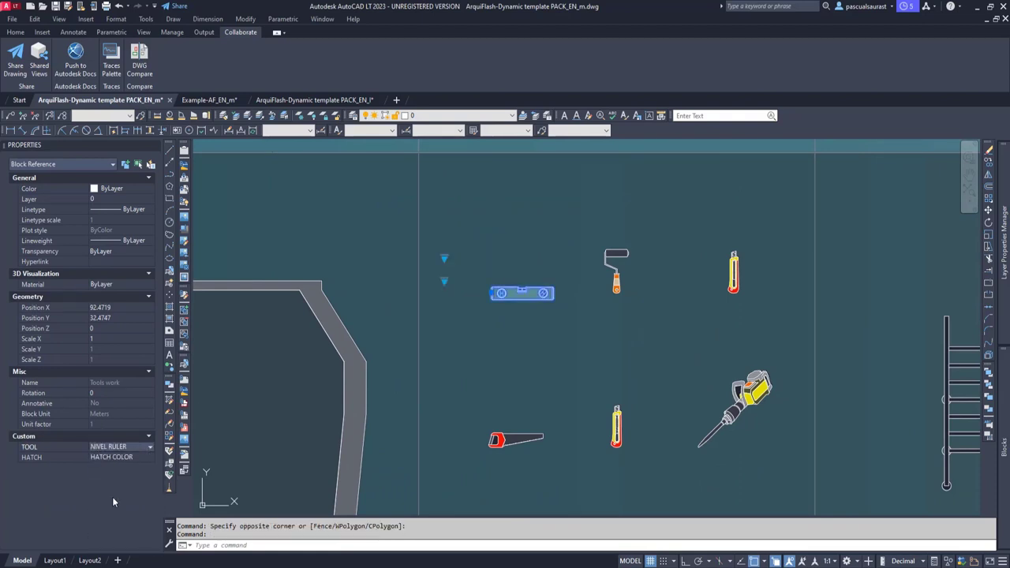
Choose HATCH COLOR as the level ruler's hatch and deselect the block.
click(136, 460)
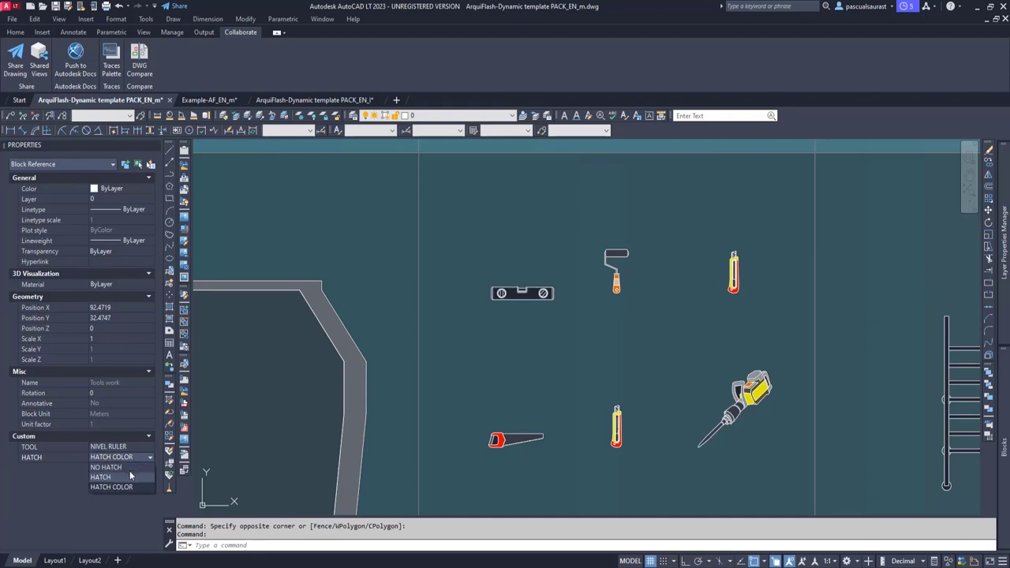
click(128, 484)
key(Escape)
scroll(550, 289, up, 5)
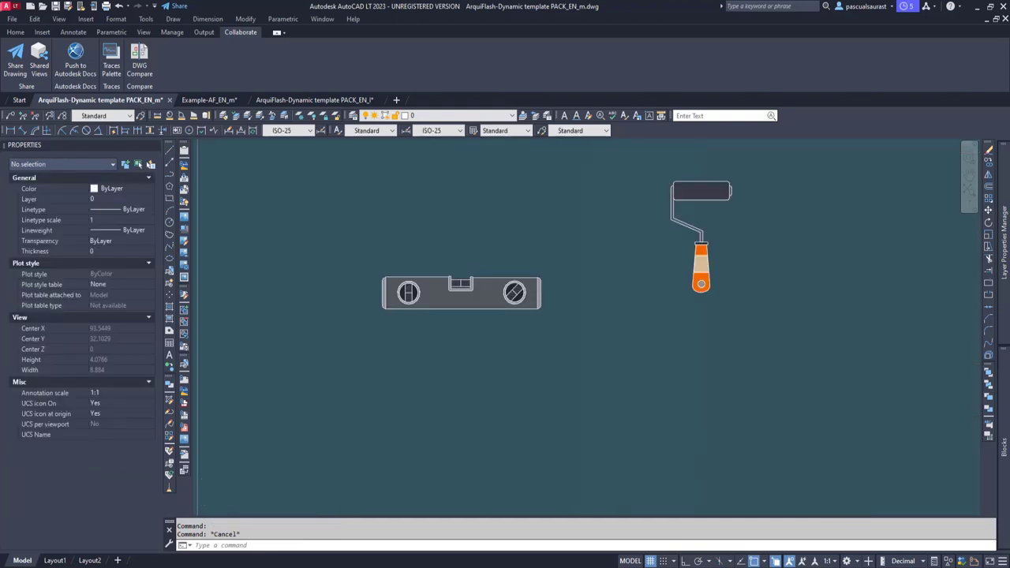
scroll(553, 344, down, 2)
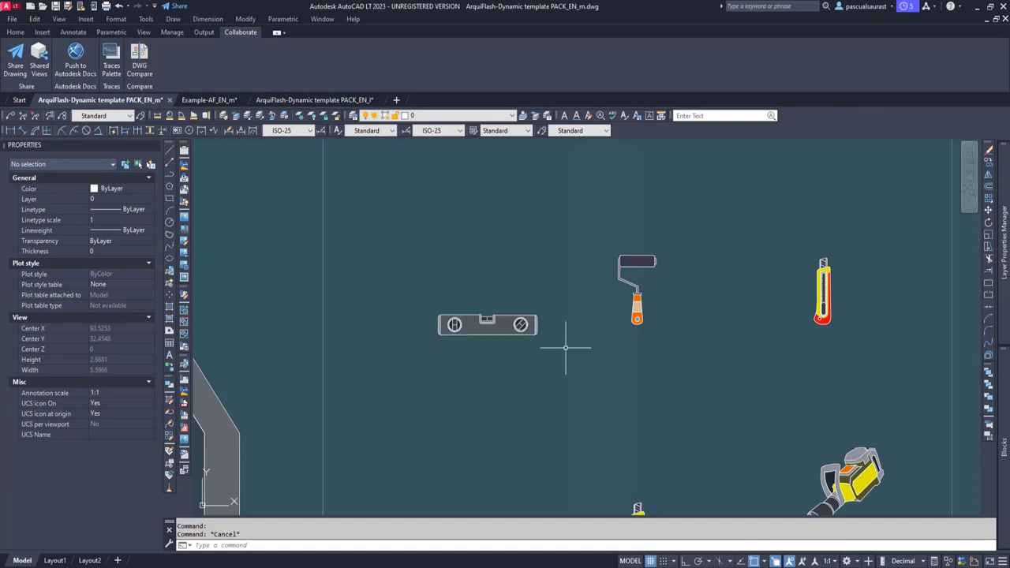
Select the wall ladder's front view in the ladder section and stretch its length to about 2.59.
scroll(570, 355, down, 1)
mouse_move(598, 365)
middle_down()
mouse_move(606, 313)
mouse_move(320, 302)
middle_up()
mouse_move(307, 338)
middle_down()
mouse_move(421, 336)
mouse_move(448, 309)
middle_up()
scroll(432, 327, down, 2)
middle_drag(808, 347, 642, 348)
scroll(642, 348, up, 2)
click(523, 380)
click(487, 370)
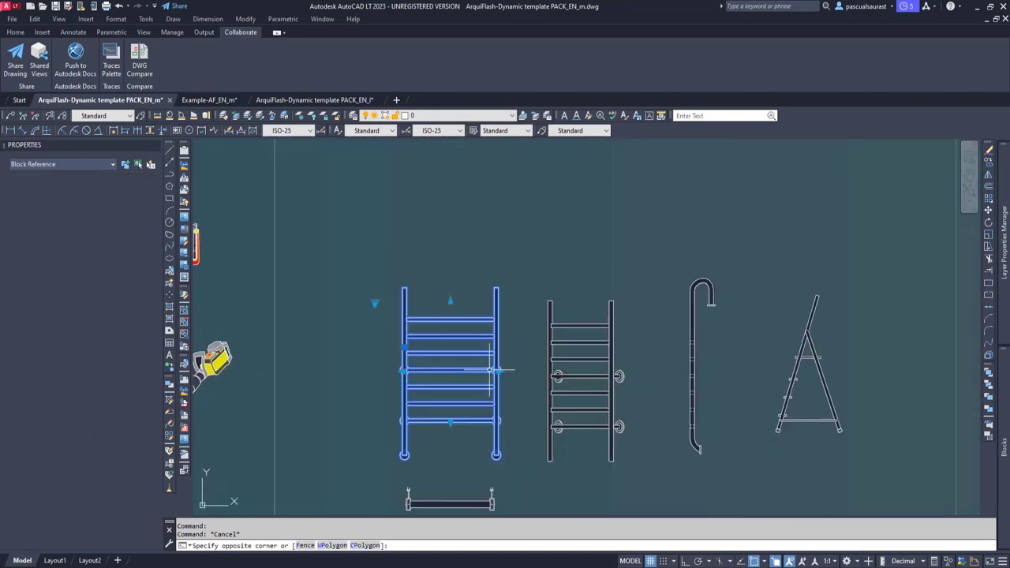
click(451, 303)
click(444, 191)
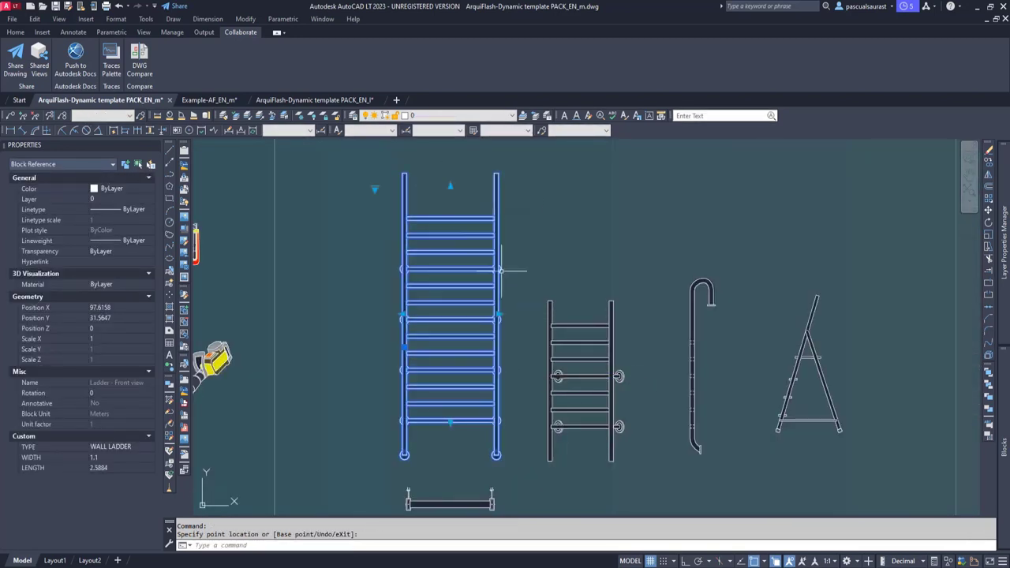
Widen the wall ladder's front view to about 1.25.
click(497, 318)
click(498, 314)
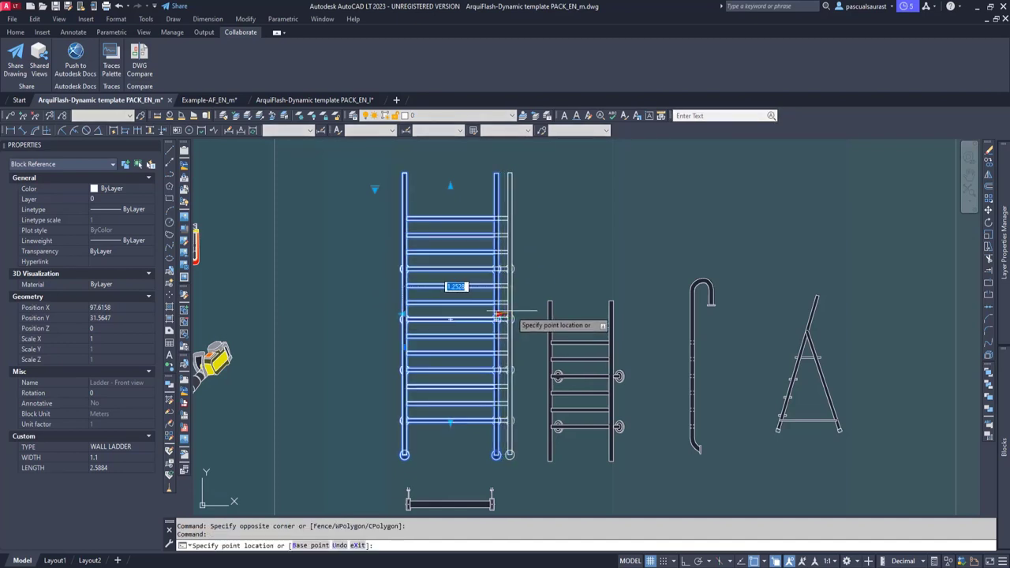
click(510, 316)
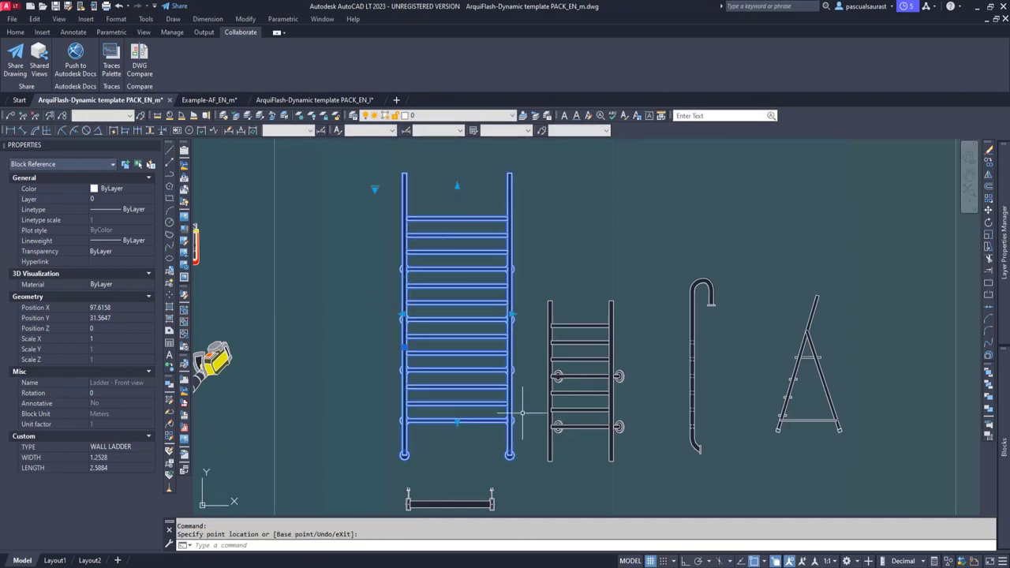
Change the type of the ladder top view below the wall ladder to SUPPORT and deselect it.
middle_drag(662, 368, 596, 344)
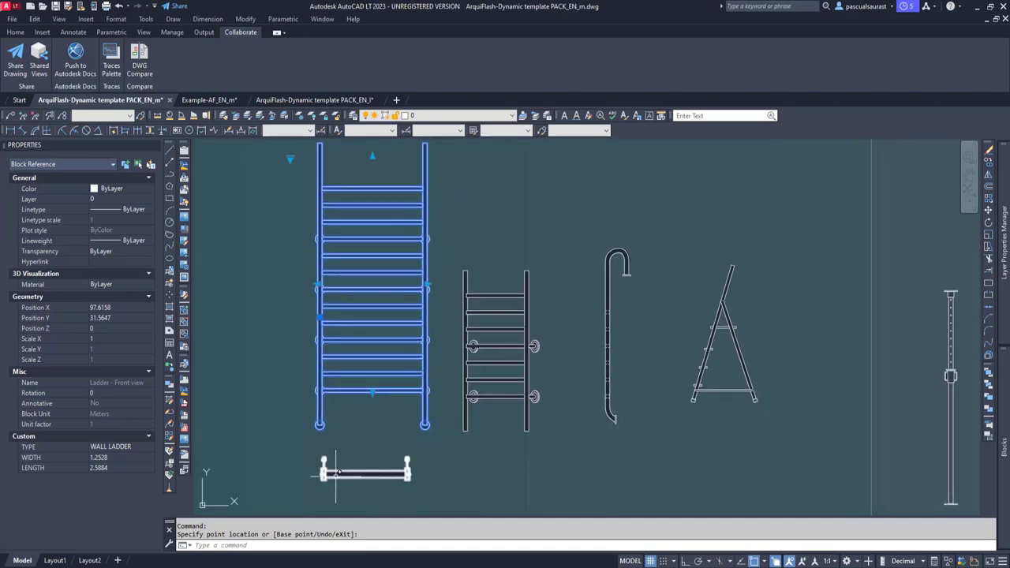
middle_drag(216, 484, 256, 458)
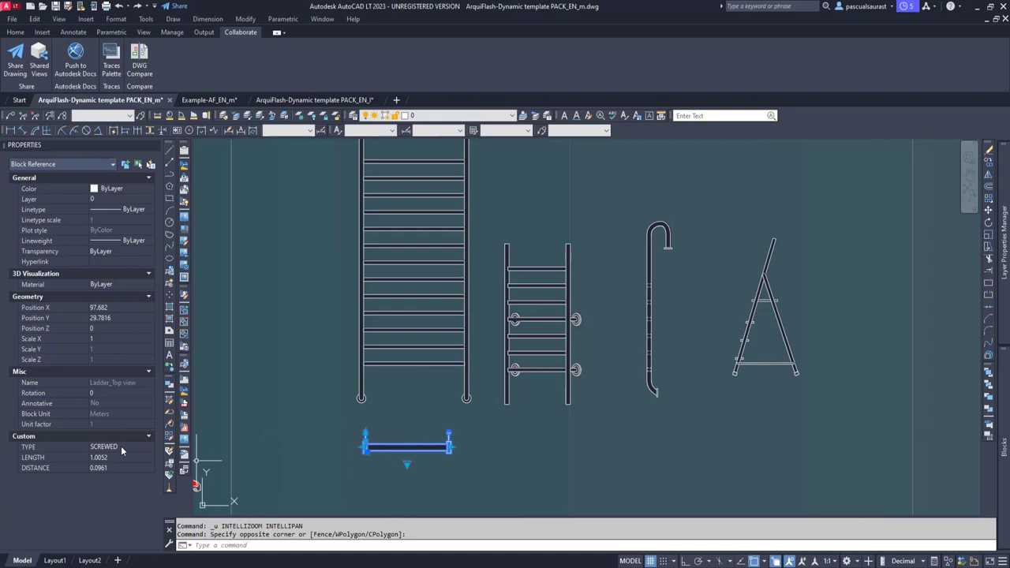
click(122, 451)
click(126, 452)
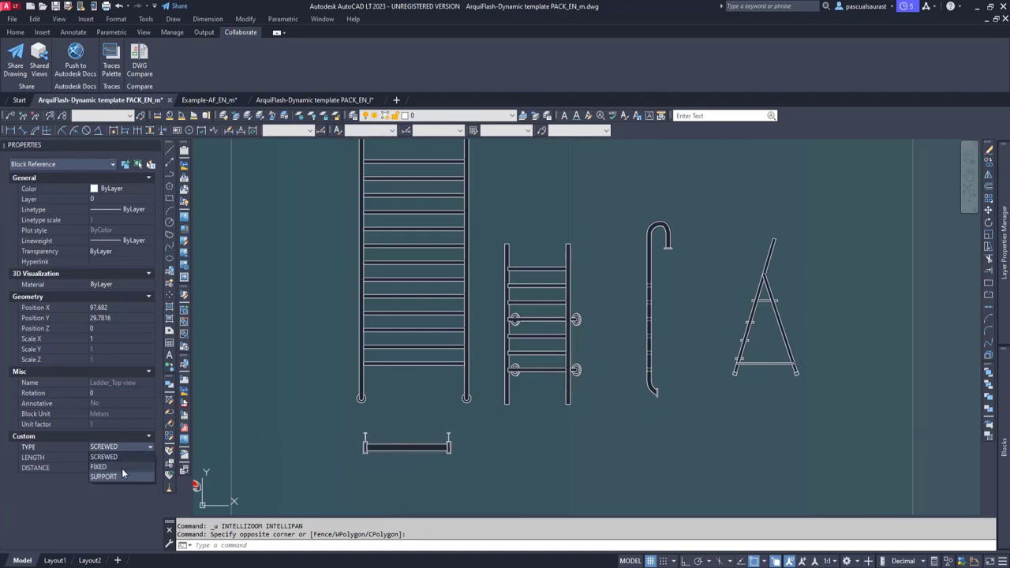
click(121, 479)
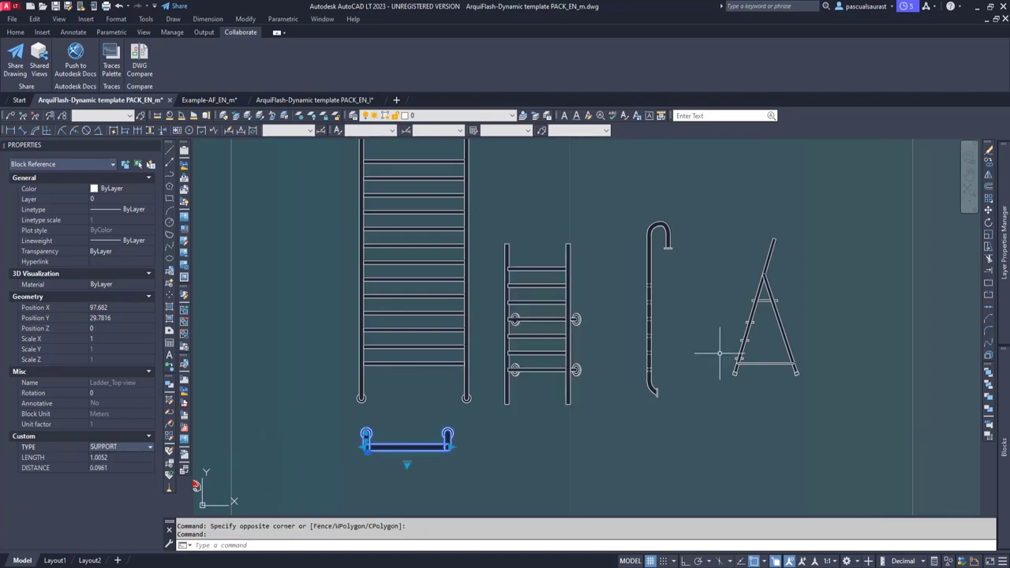
key(Escape)
key(Escape)
Select the folding A-shaped ladder and stretch its height to about 1.8.
middle_drag(498, 337, 503, 329)
click(755, 329)
click(742, 368)
click(732, 374)
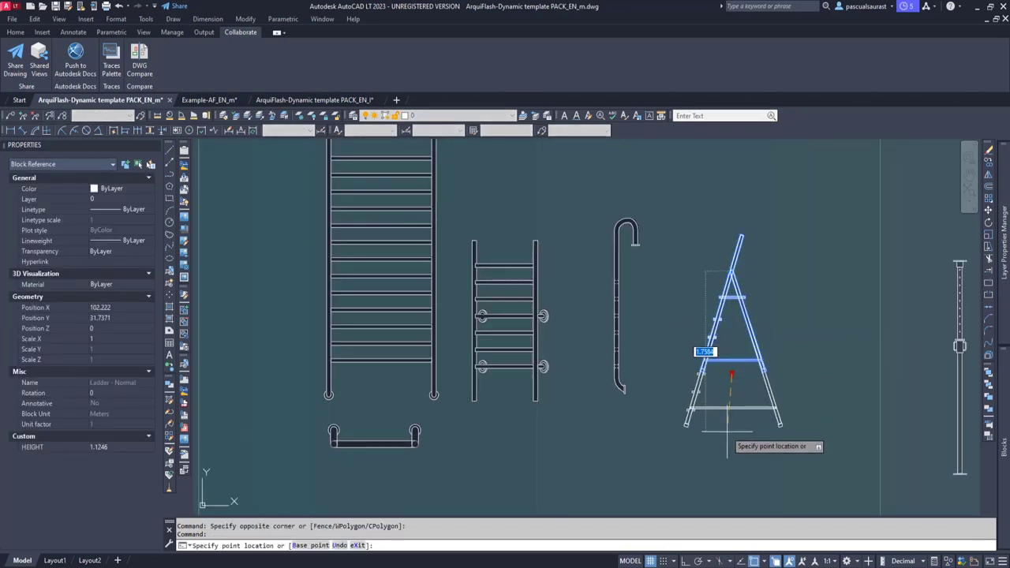
click(736, 415)
key(Escape)
Select the vertical shoring post's front view and stretch its extension to about 1.26.
mouse_move(800, 370)
middle_down()
mouse_move(778, 361)
mouse_move(410, 355)
middle_up()
scroll(684, 315, down, 2)
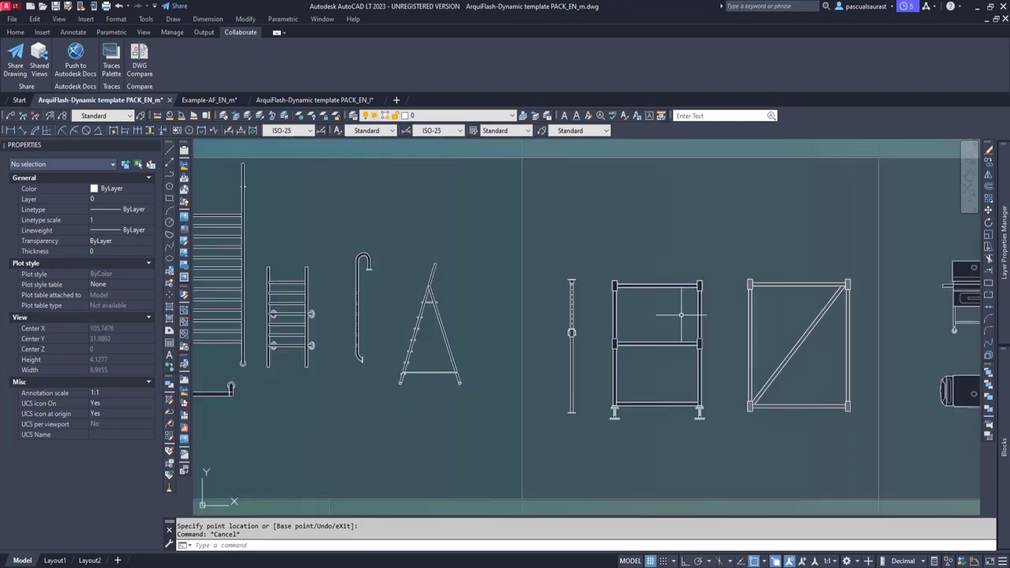
scroll(644, 320, up, 2)
click(537, 323)
click(517, 331)
click(529, 255)
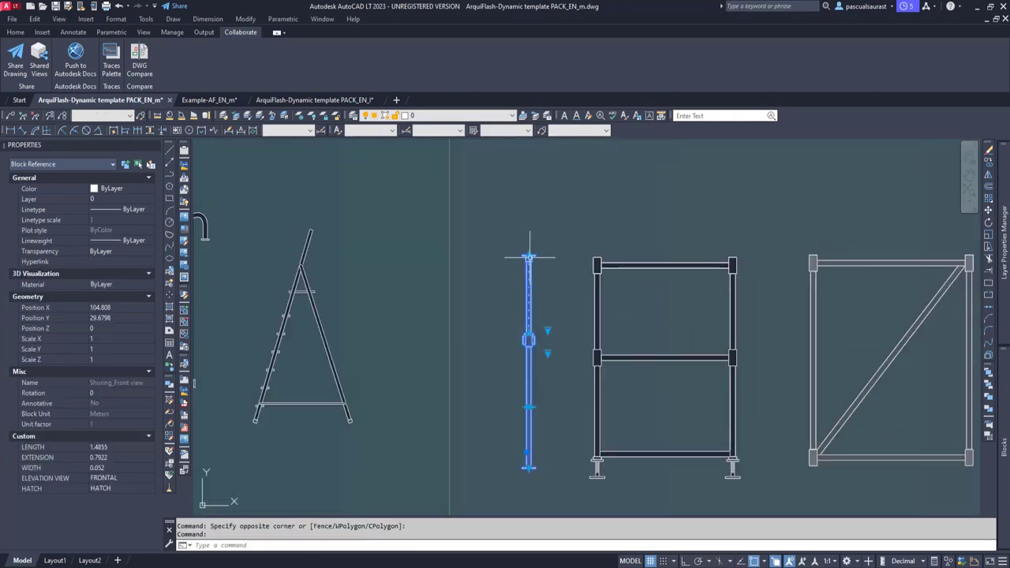
click(528, 213)
Widen the shoring post to about 0.13 and stretch its length to about 1.96.
scroll(538, 308, up, 2)
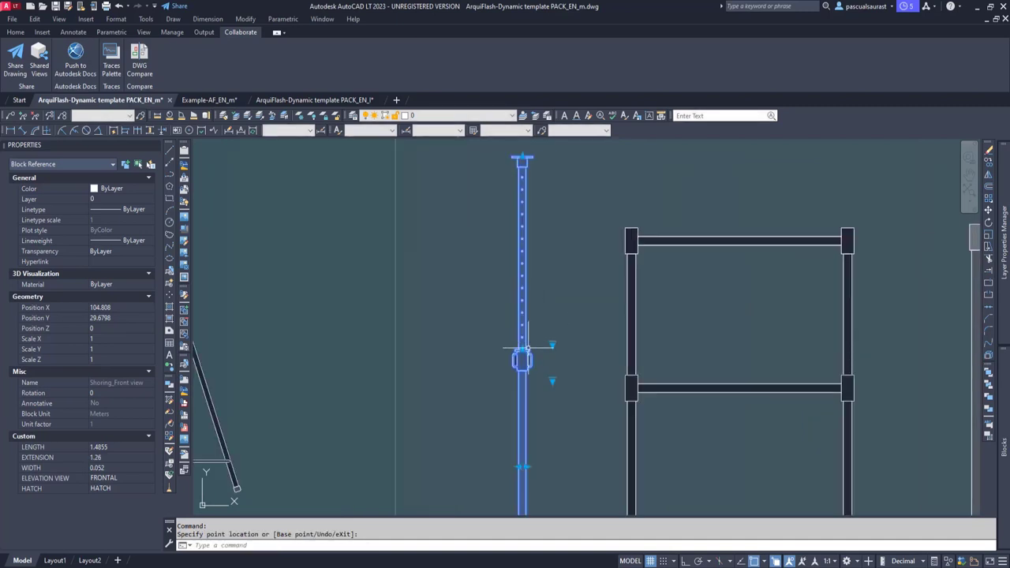
click(527, 466)
click(537, 467)
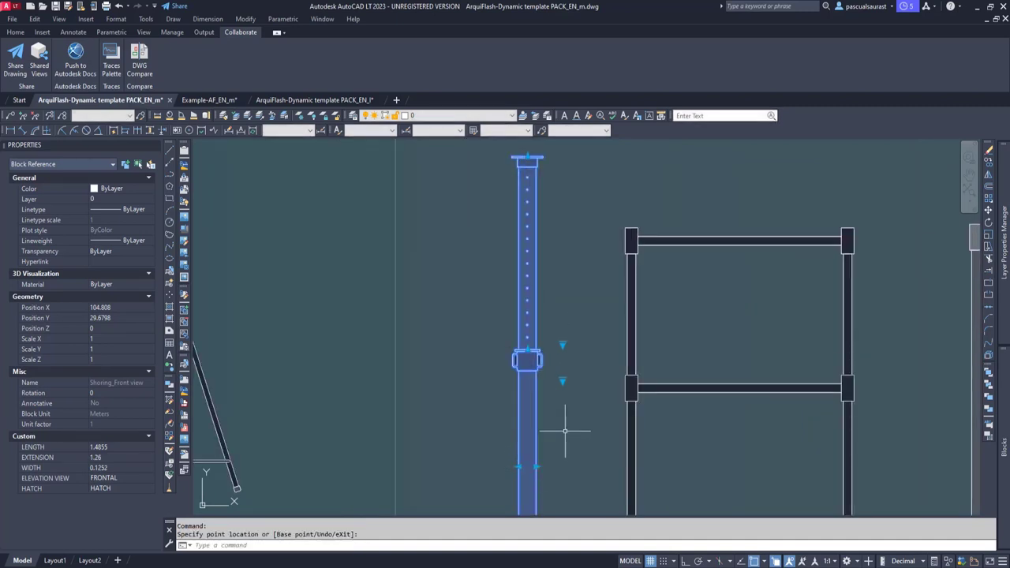
click(527, 292)
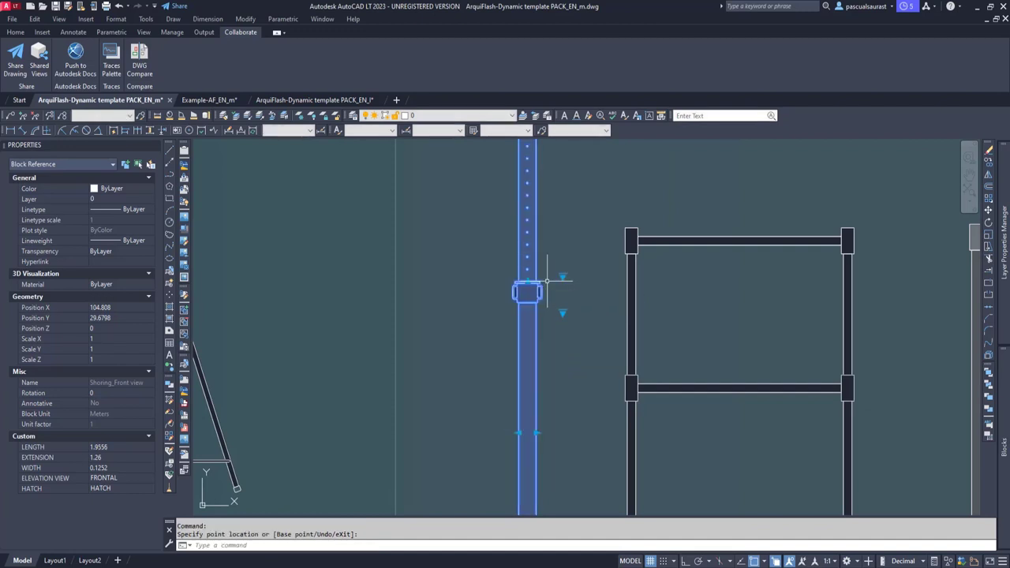
Set the shoring post's elevation view to LATERAL and its hatch to HATCH COLOR.
click(124, 496)
click(122, 489)
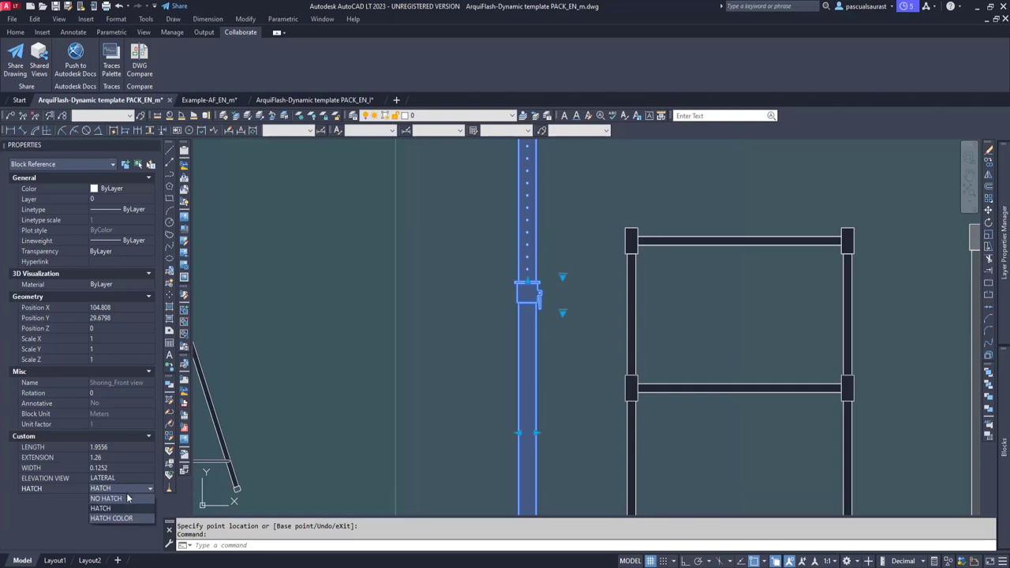
click(124, 511)
Configure the scaffolding front view with support NOTHING, type WITH 1/2 LADDER and ladder option 9.
scroll(575, 361, down, 4)
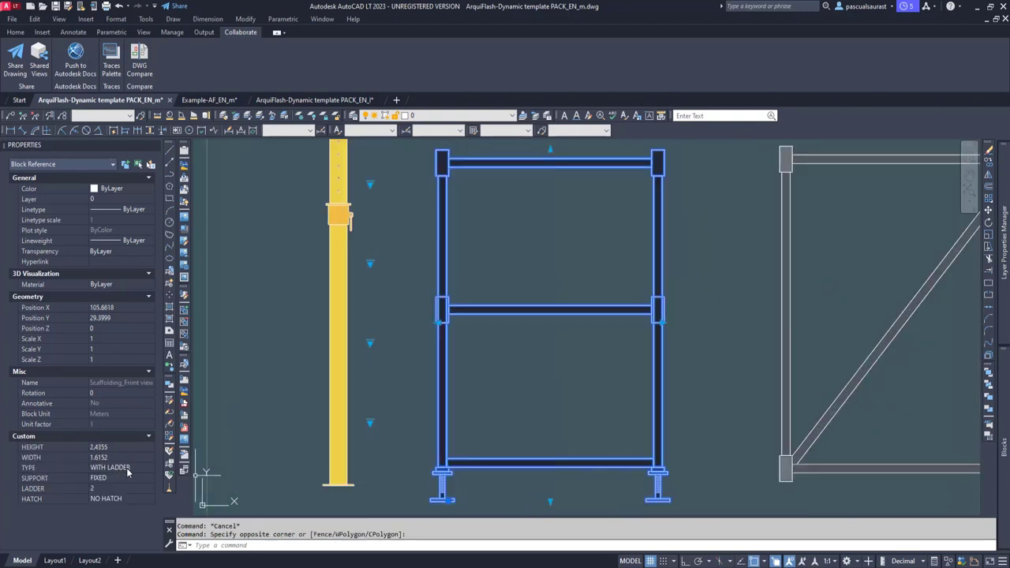
click(121, 478)
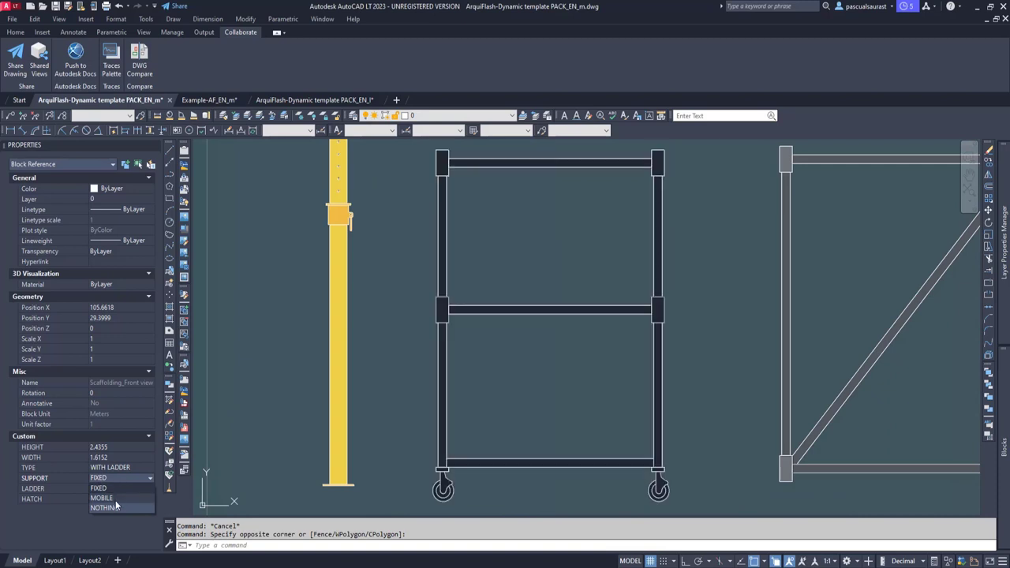
click(119, 508)
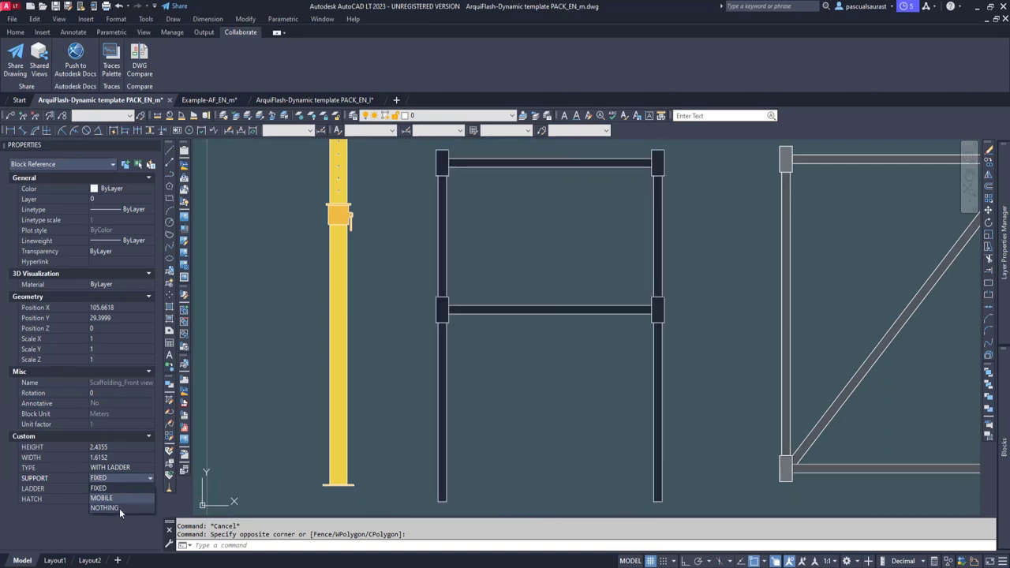
click(128, 468)
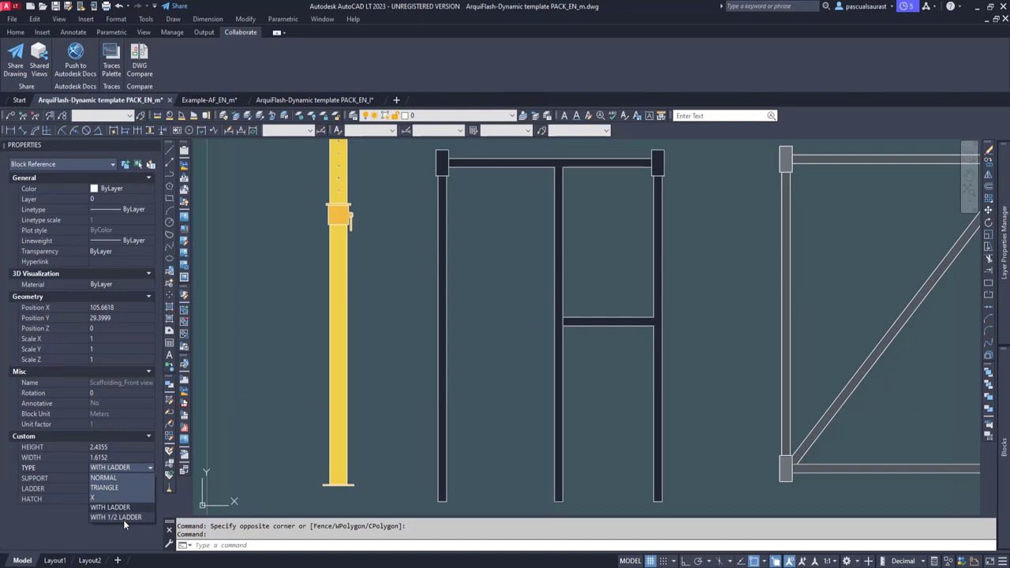
click(123, 518)
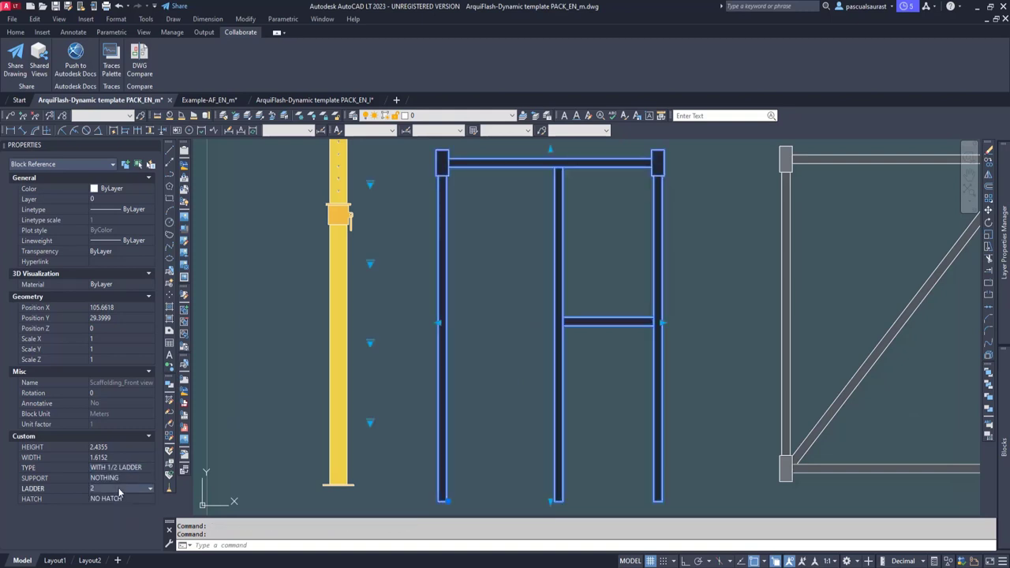
click(134, 489)
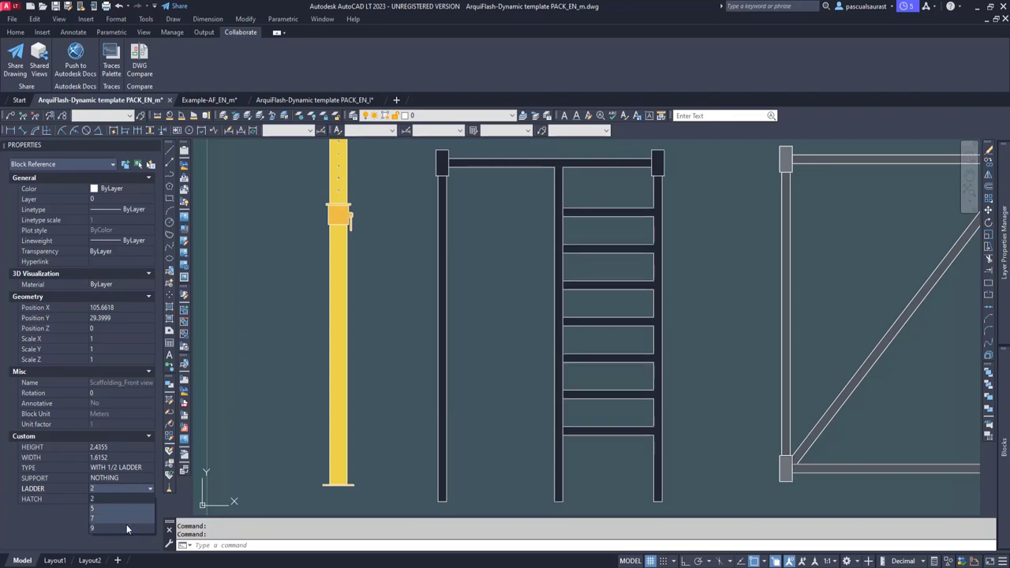
click(127, 528)
Widen the scaffolding front view to about 2.04 and stretch its height upward.
middle_drag(580, 256, 569, 335)
click(654, 406)
click(711, 406)
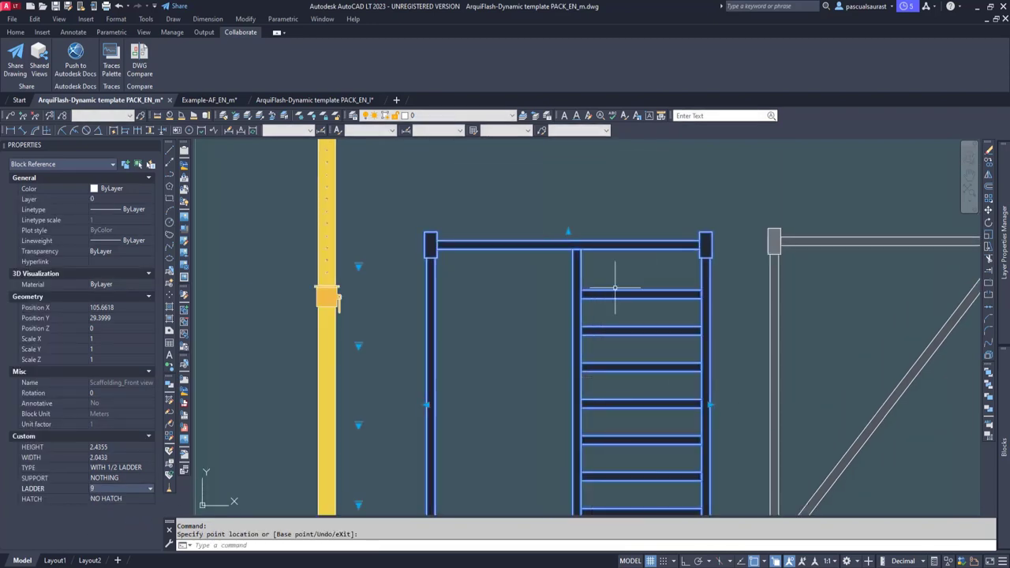
click(568, 229)
scroll(569, 222, down, 4)
click(566, 186)
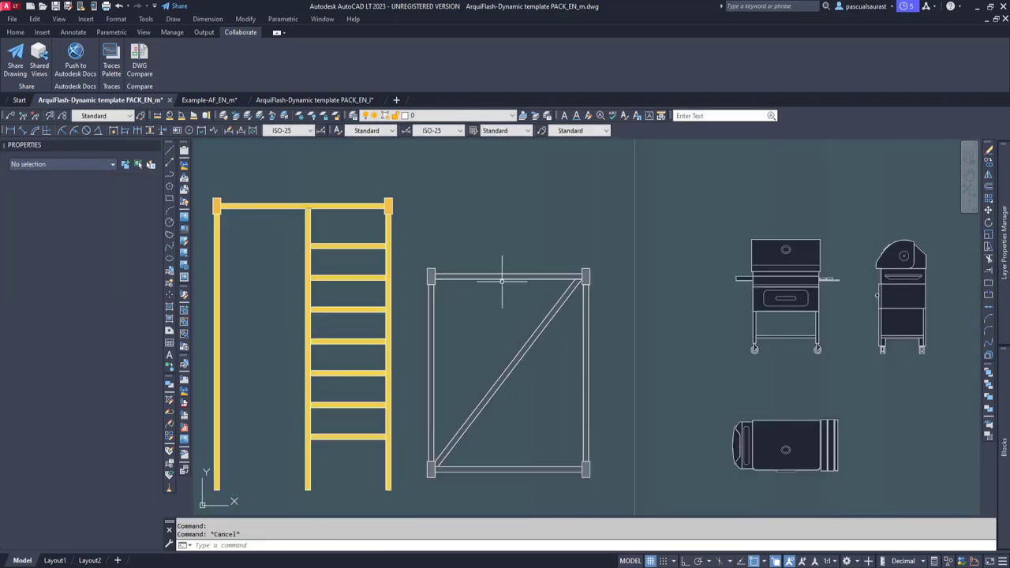
Select the triangular-braced scaffolding structure and stretch it into a grid of bays about 13.14 by 7.18.
click(498, 277)
click(633, 271)
click(580, 282)
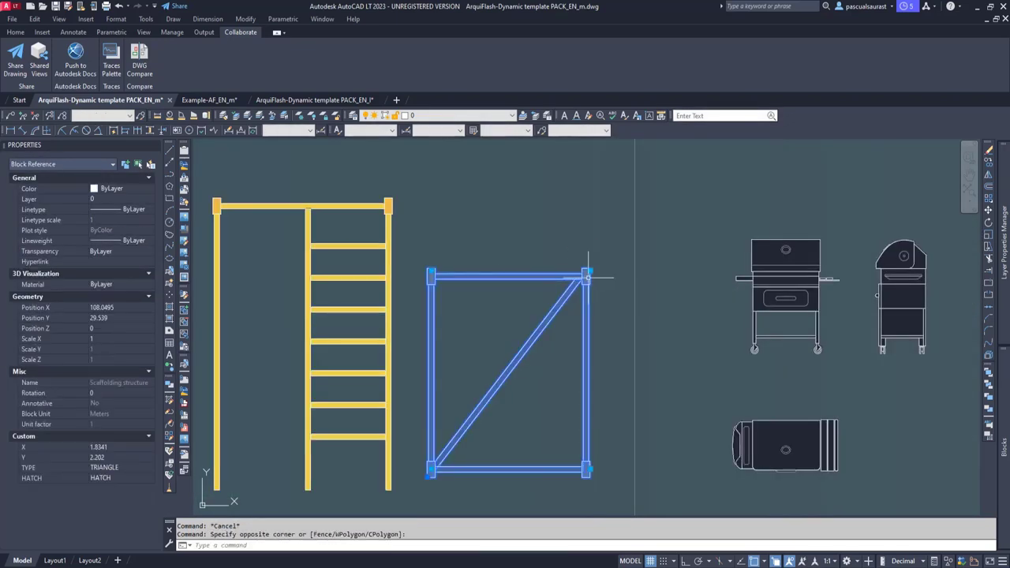
click(588, 272)
scroll(593, 270, down, 3)
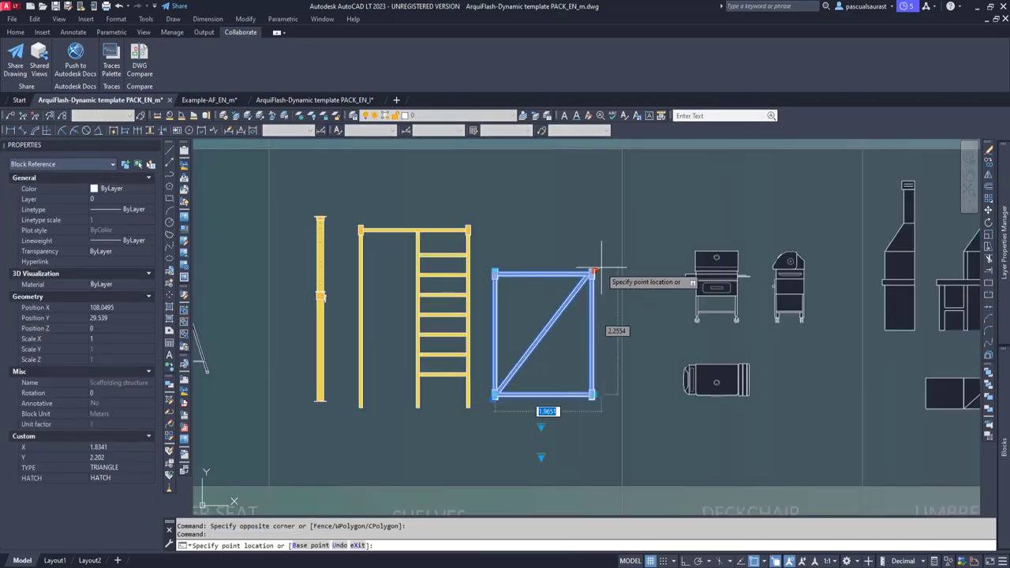
middle_drag(648, 243, 531, 298)
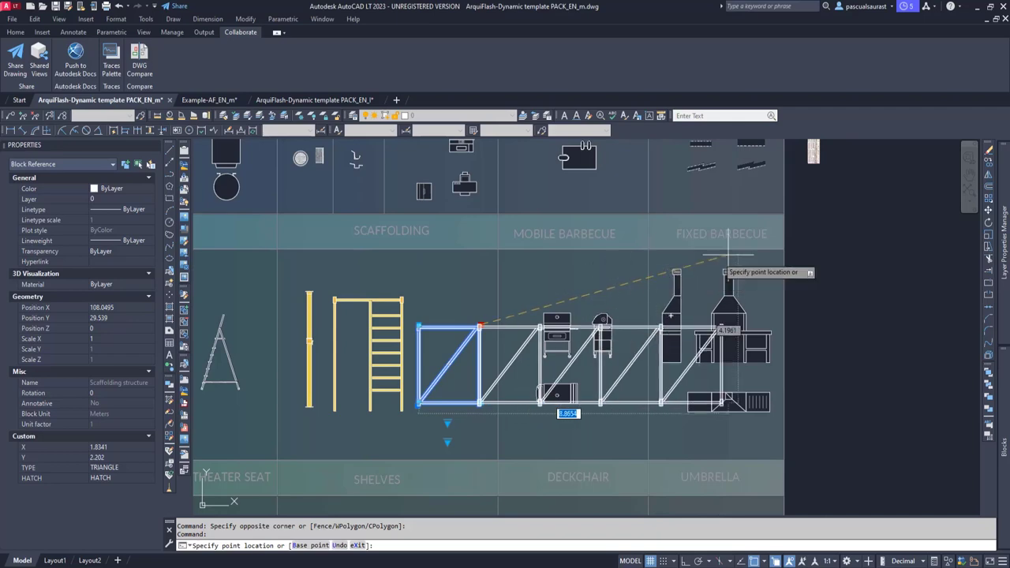
scroll(805, 229, down, 2)
middle_drag(805, 229, 784, 264)
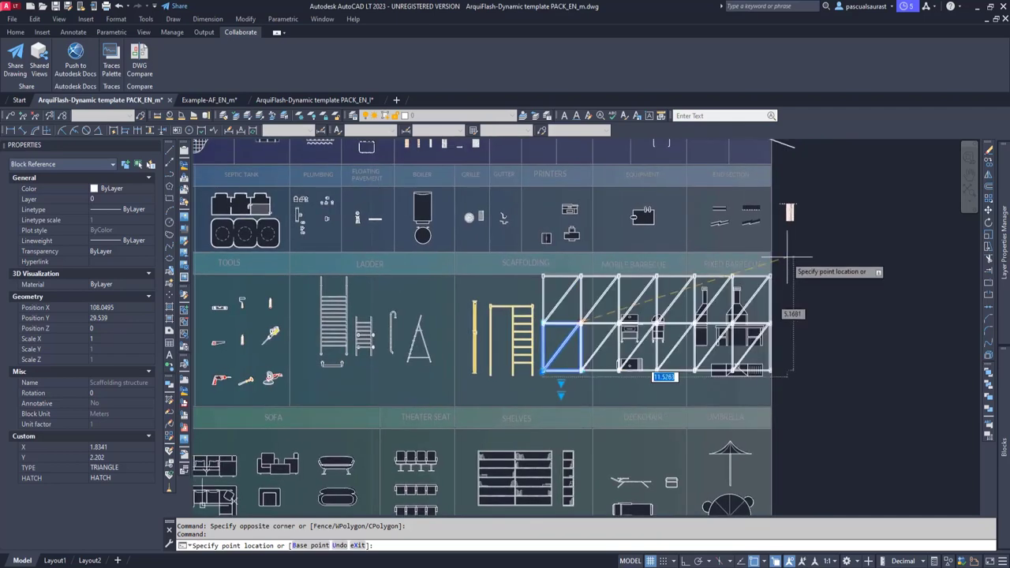
click(820, 210)
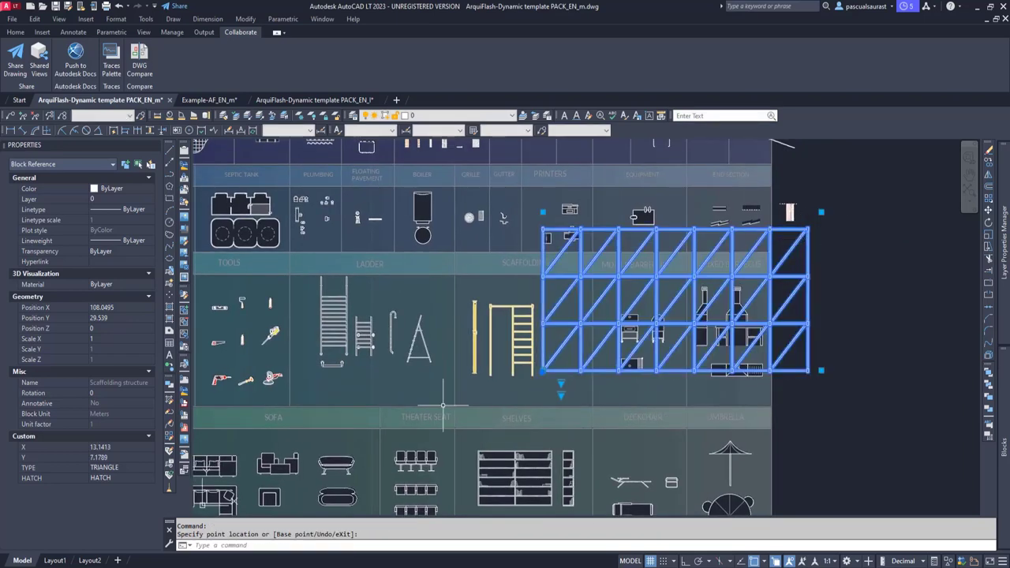
Preview the X type on the scaffolding structure, and undo the structure's stretch.
click(121, 469)
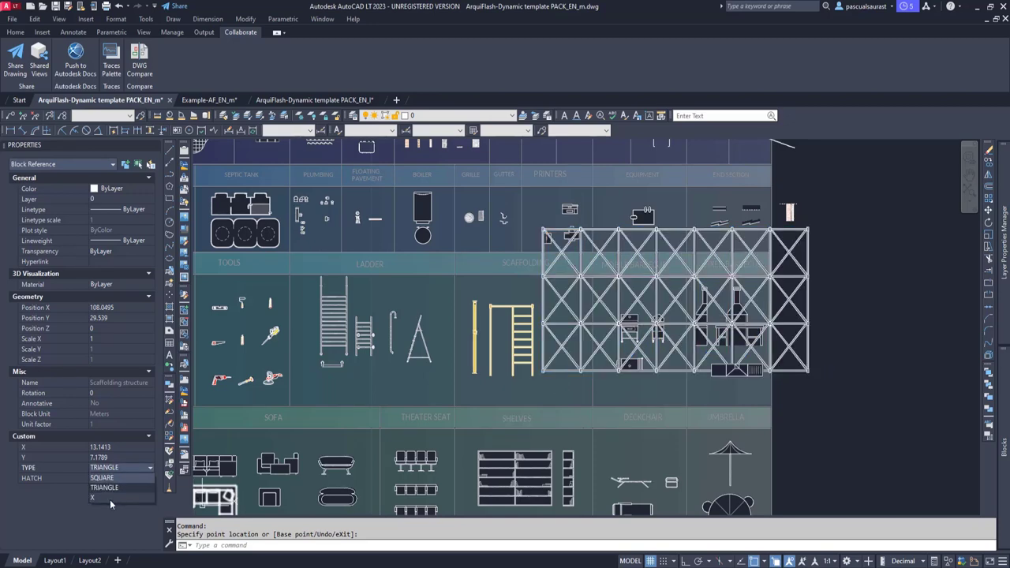
click(415, 383)
key(ctrl+z)
scroll(582, 339, up, 6)
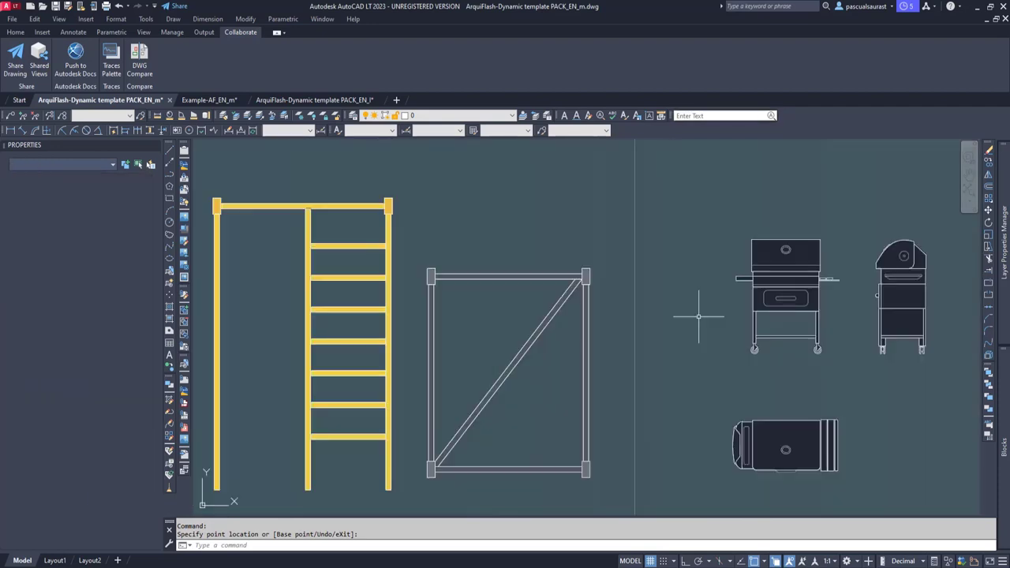
Select the mobile barbecue's front view, widen it to about 0.95 and deselect it.
middle_drag(790, 292, 561, 352)
scroll(561, 352, down, 2)
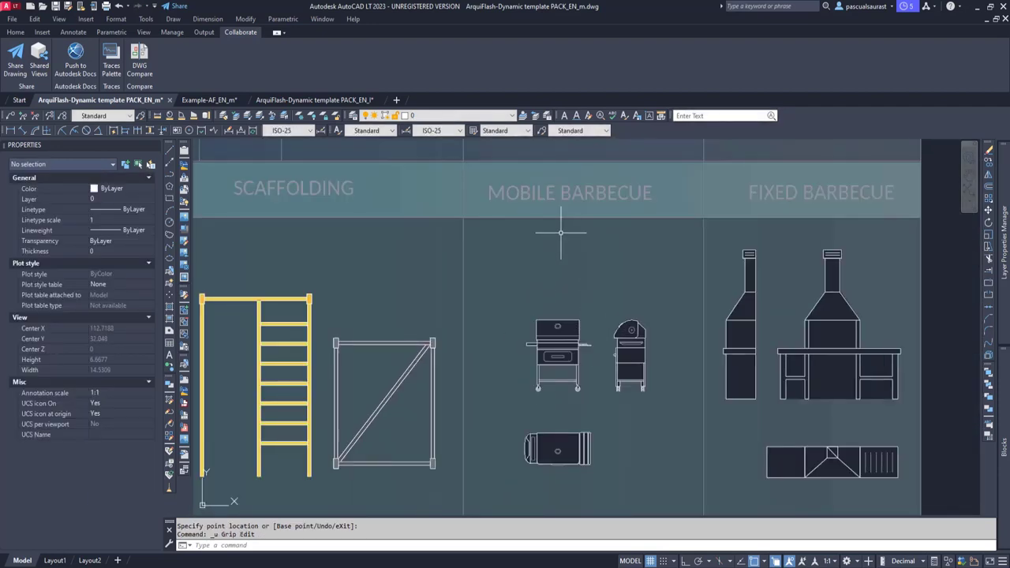
scroll(561, 351, up, 2)
click(579, 292)
click(559, 321)
click(590, 301)
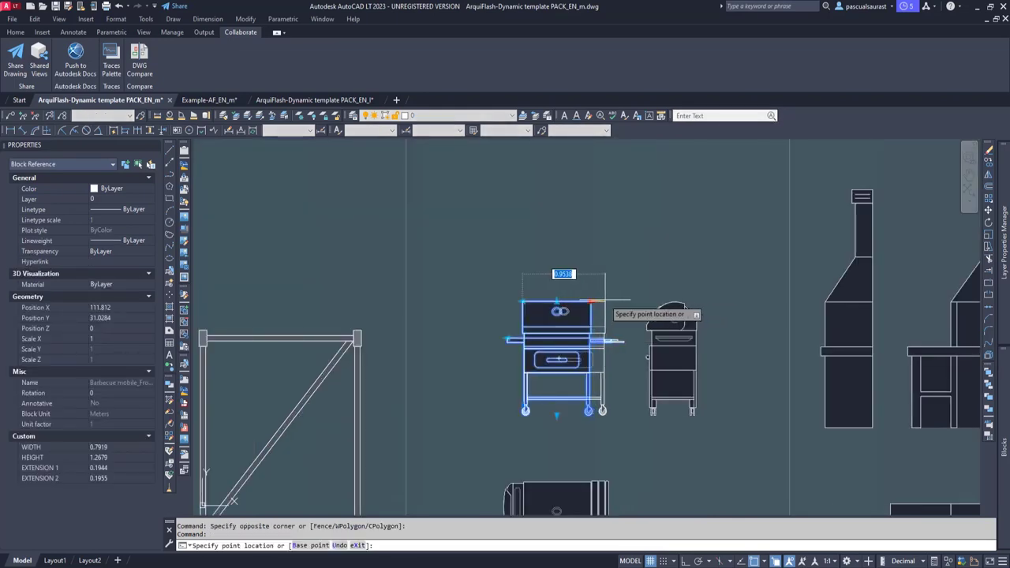
click(604, 301)
key(Escape)
middle_drag(760, 343, 521, 329)
click(766, 295)
click(864, 339)
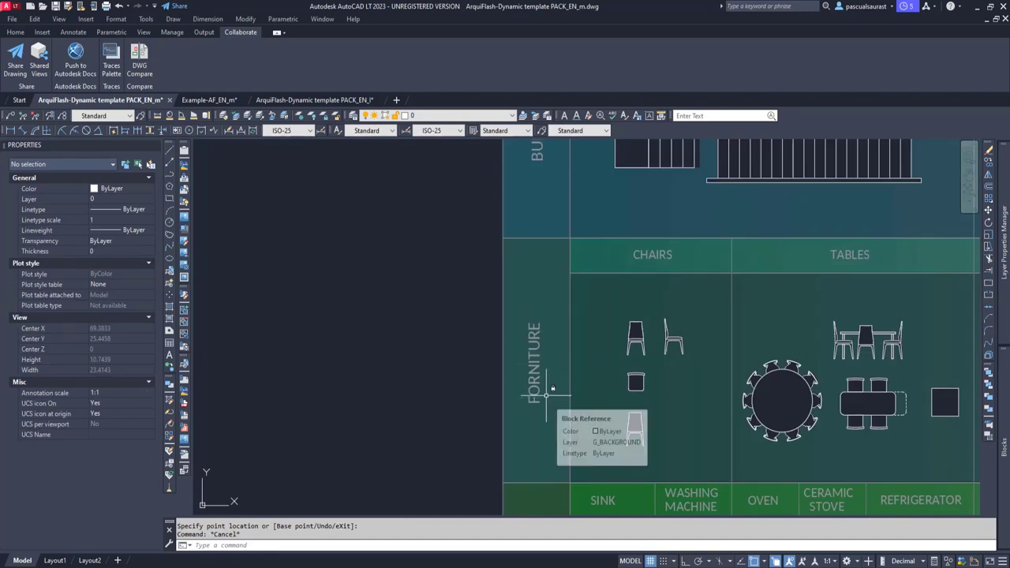
Select the chair's top view in the furniture section and change its type to KITCHEN.
click(644, 384)
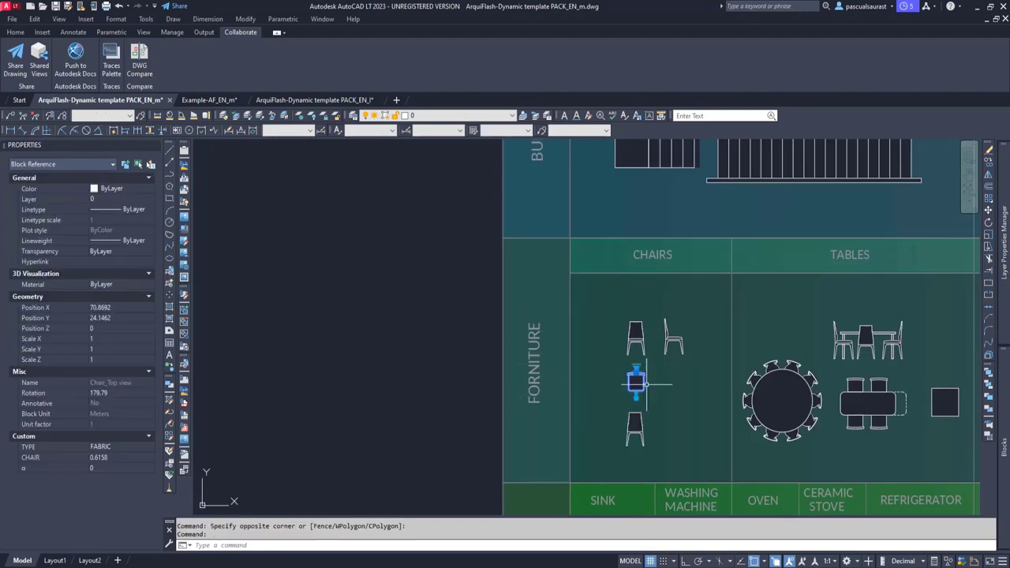
click(118, 446)
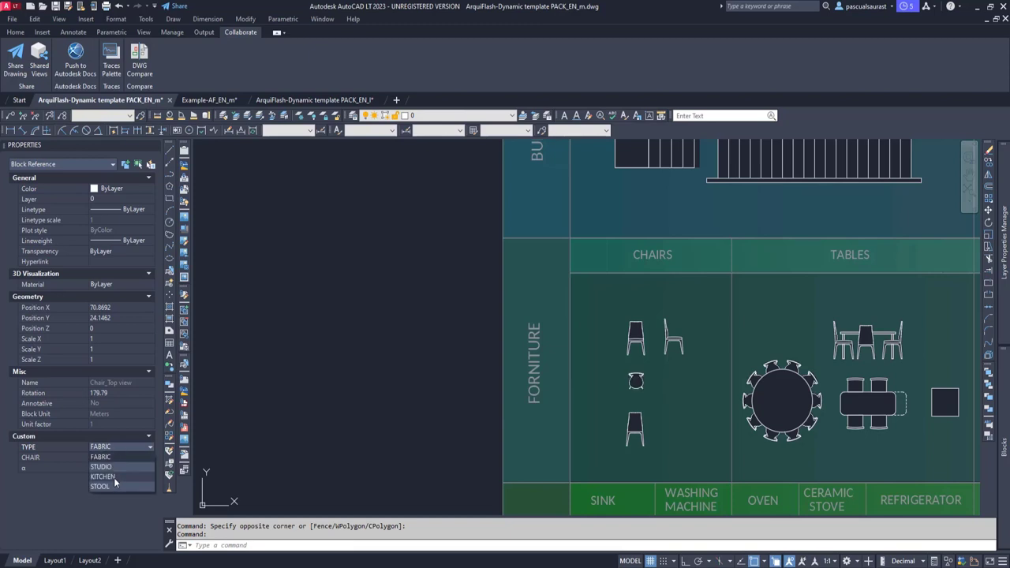
click(115, 475)
scroll(598, 399, up, 6)
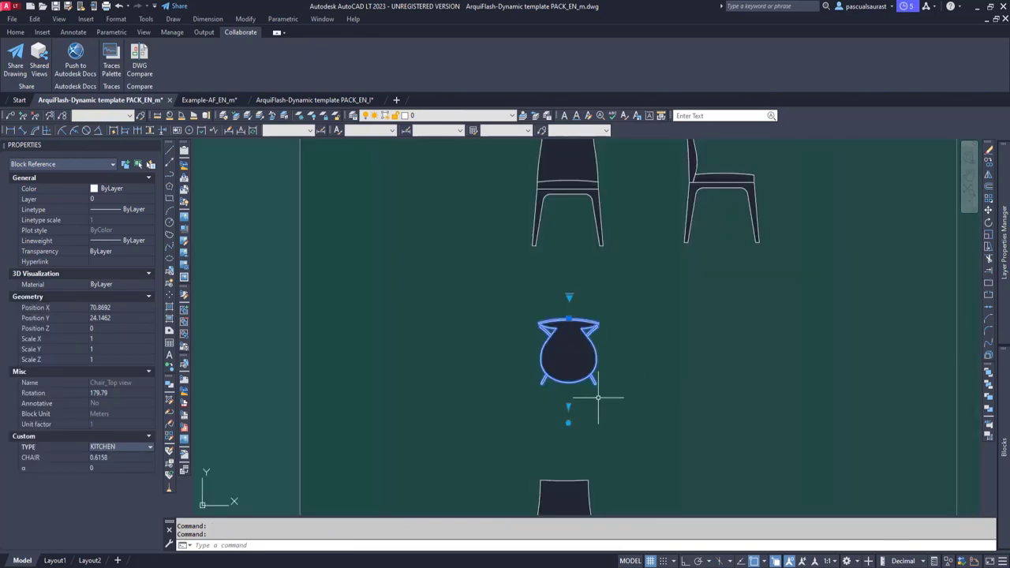
Enlarge the kitchen chair's top view to about 0.73, rotate it to about 58 degrees and deselect it.
click(568, 407)
click(569, 423)
click(568, 441)
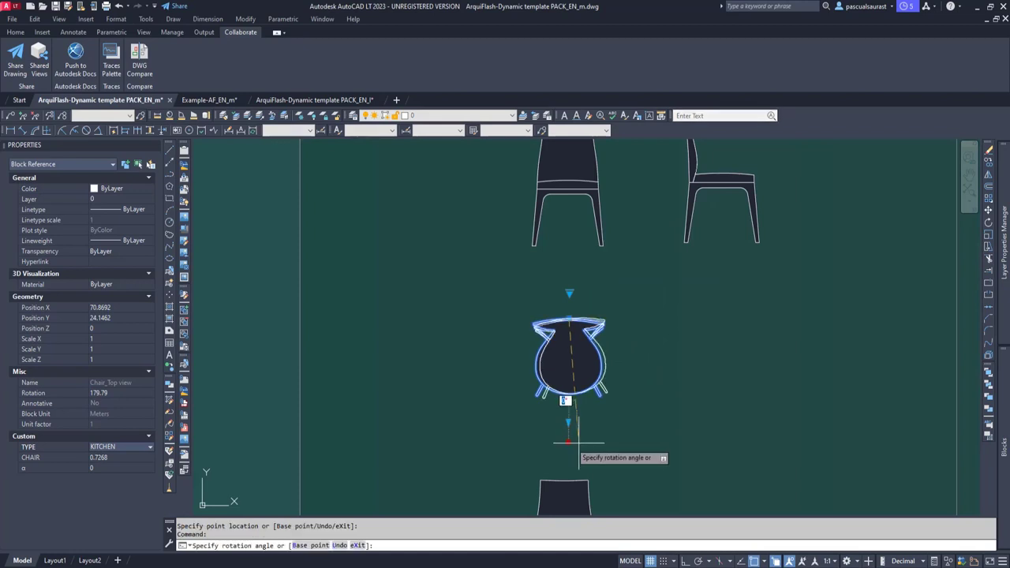
click(703, 405)
middle_drag(731, 345, 464, 400)
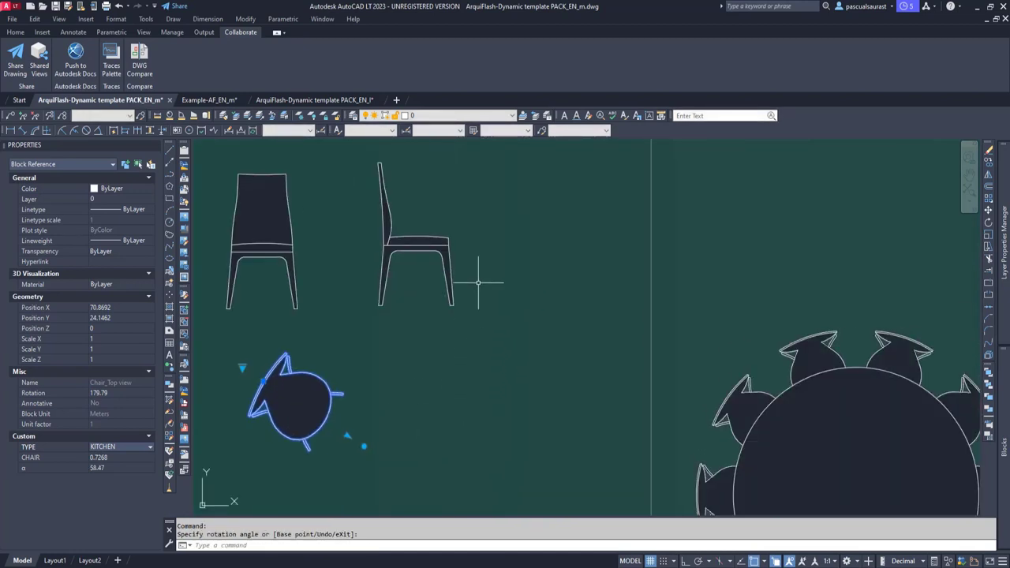
key(Escape)
Set the circular table's top view to WITHOUT CHAIRS and choose a smaller diameter for it.
scroll(285, 243, down, 2)
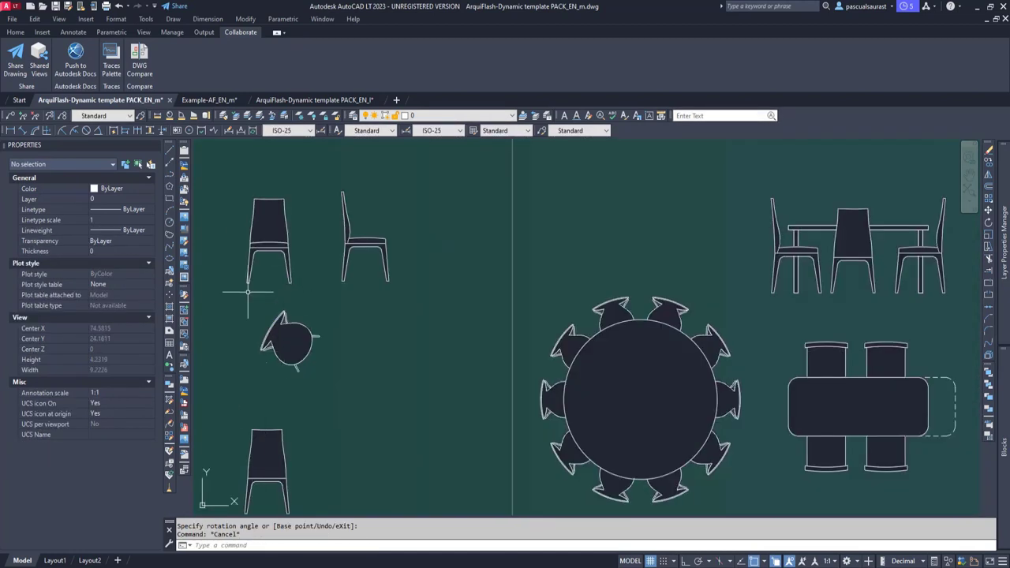
double_click(532, 329)
middle_drag(700, 282, 556, 252)
click(555, 251)
click(539, 270)
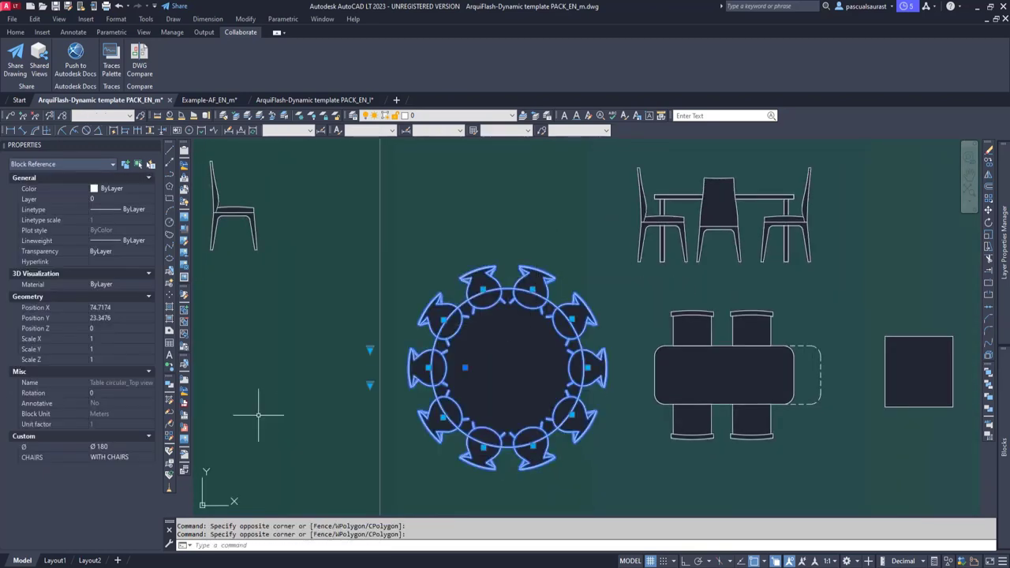
click(115, 457)
click(117, 468)
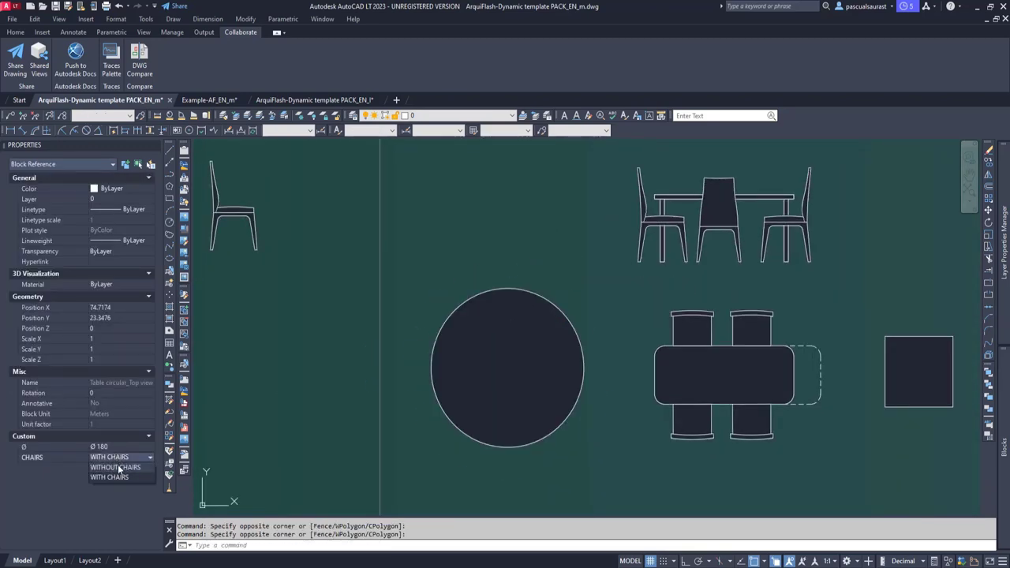
click(109, 448)
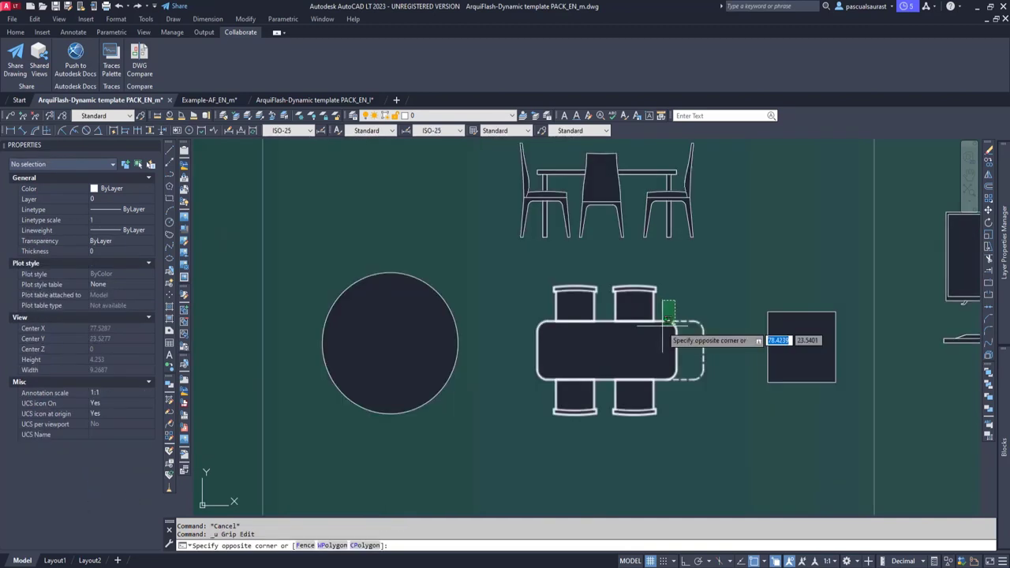
Select the rectangular table's top view and set its chairs option to WITHOUT CHAIRS.
click(662, 321)
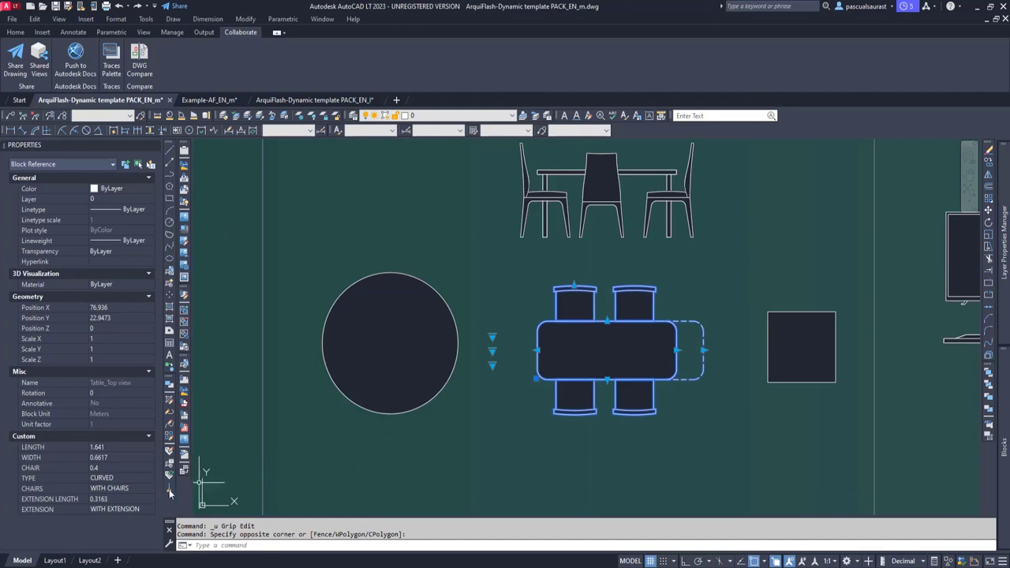
click(119, 489)
click(123, 488)
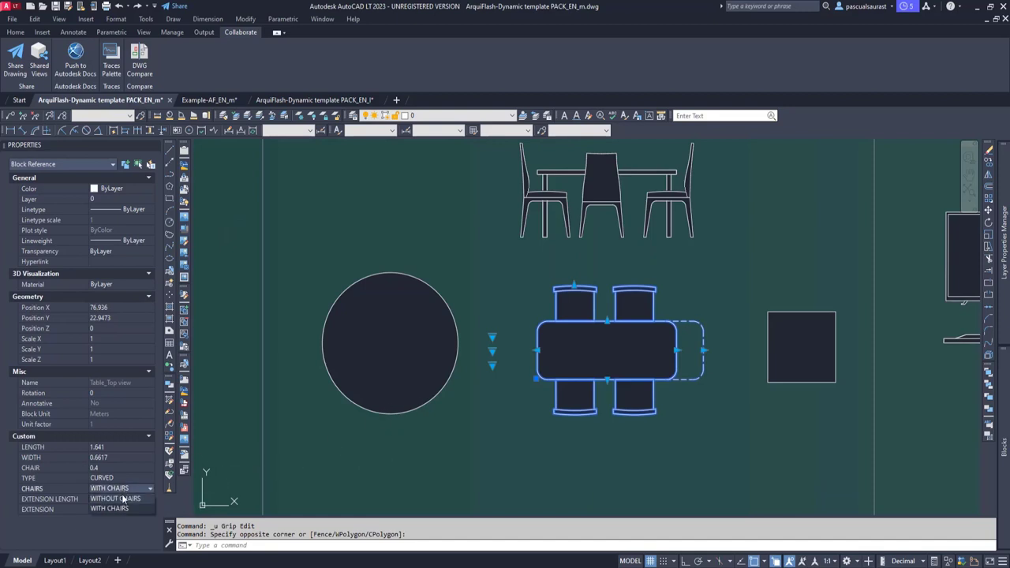
click(123, 500)
click(123, 499)
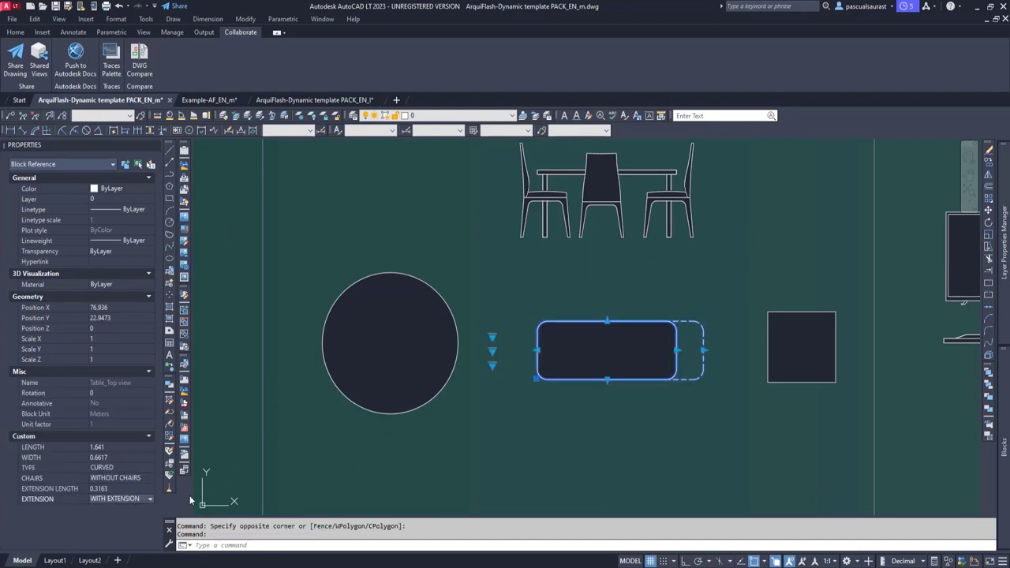
Stretch the curved-corner table's top view to a width of about 1.06 and a length of about 1.96.
click(606, 322)
click(607, 306)
click(606, 376)
click(606, 400)
click(676, 353)
click(701, 353)
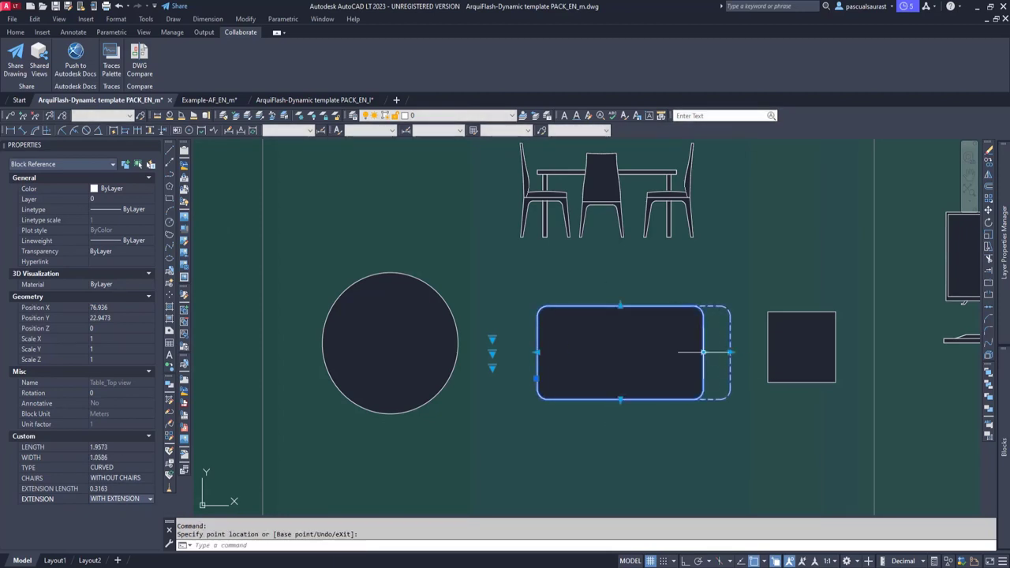
Set the table's top view to WITHOUT EXTENSION and change its type to STUDIO.
click(118, 478)
click(127, 499)
click(127, 498)
click(118, 509)
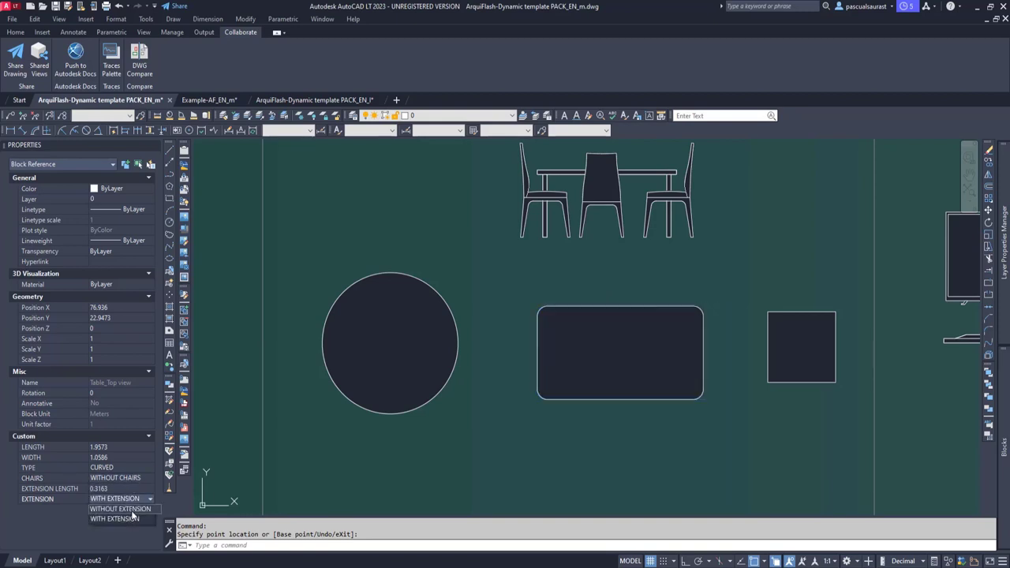
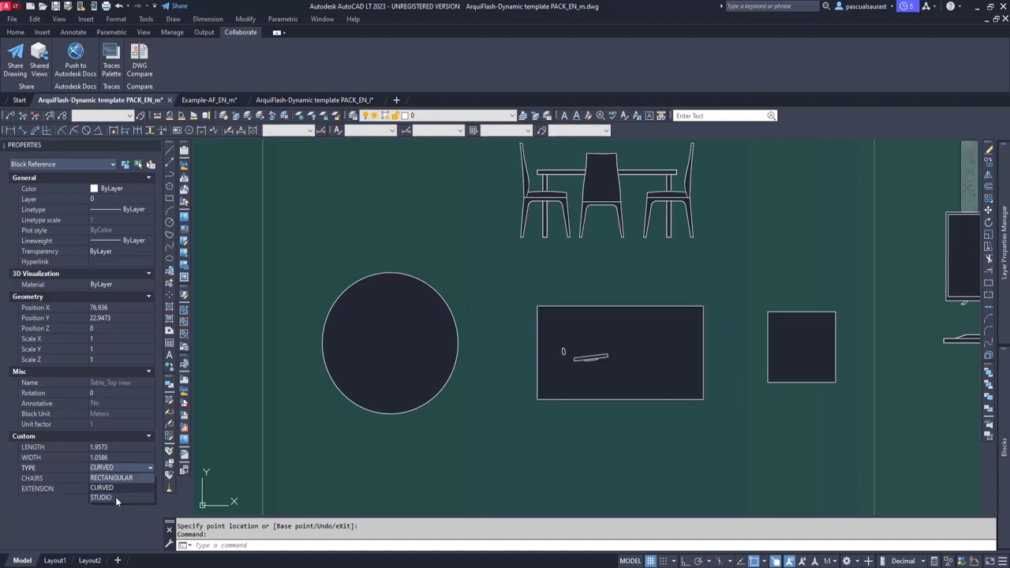
click(114, 497)
click(125, 478)
click(124, 479)
Raise the table's front view to a height of about 1.12 and set its leg count to 6 LEGS.
click(607, 235)
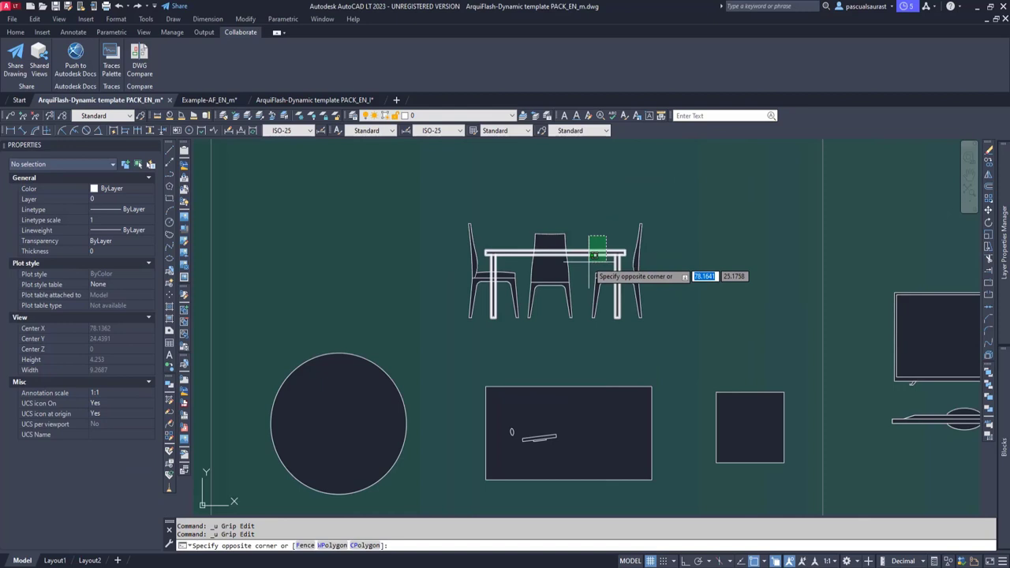
click(589, 261)
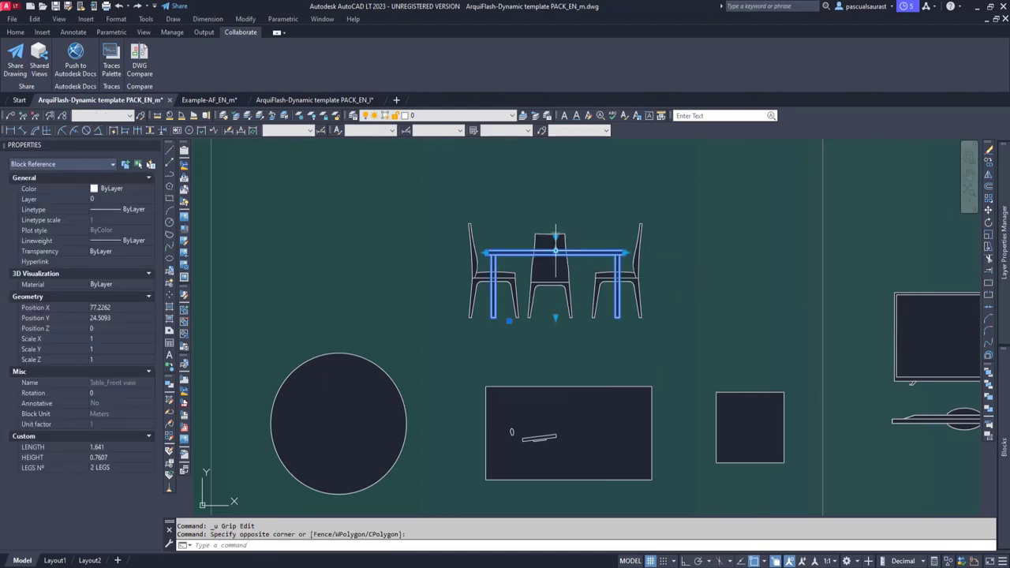
click(555, 251)
click(555, 221)
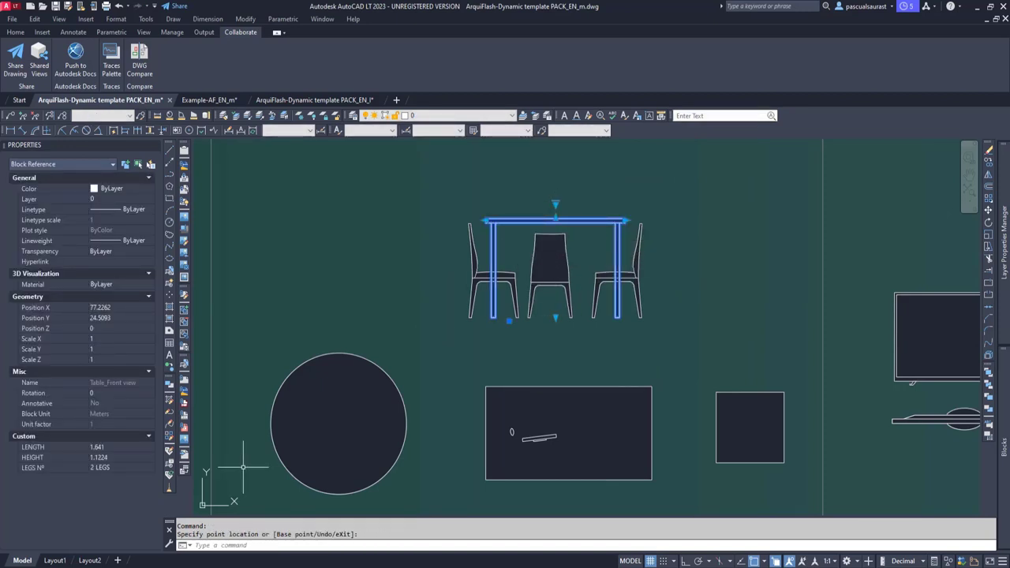
click(124, 471)
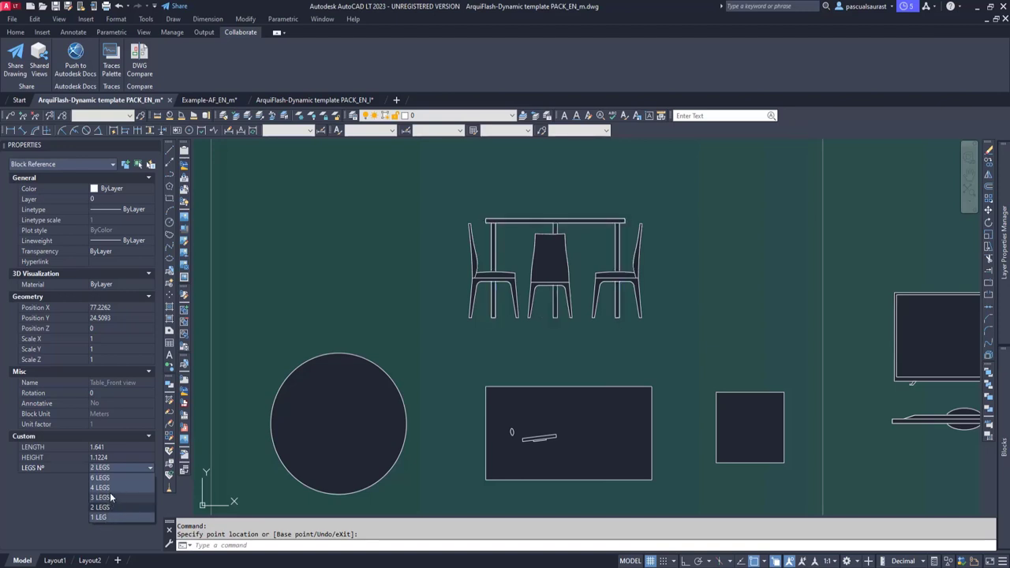
click(115, 479)
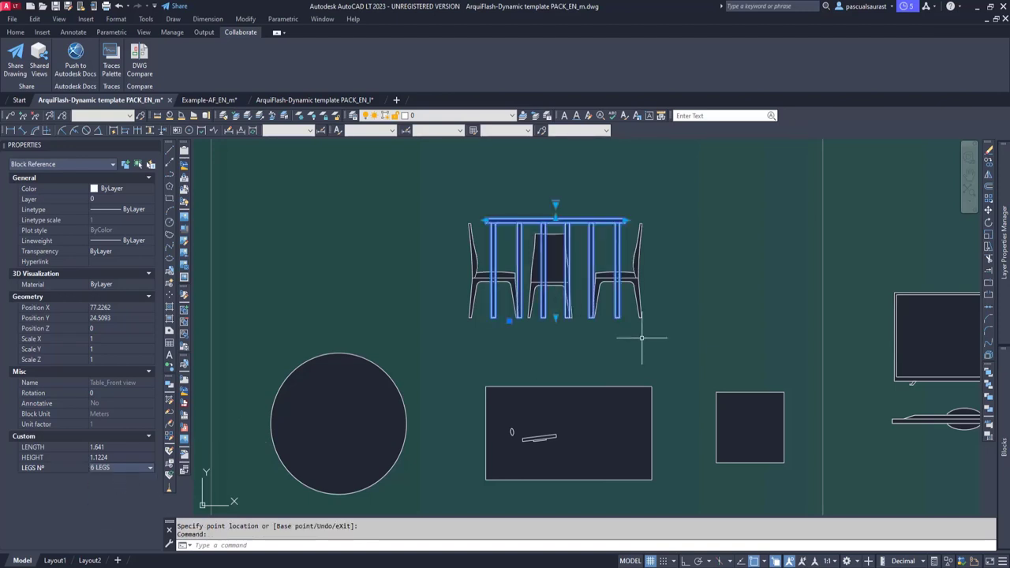
click(707, 348)
key(Escape)
Set the size of the TV's front view to 65 inches.
middle_drag(917, 388, 561, 418)
click(649, 318)
click(633, 332)
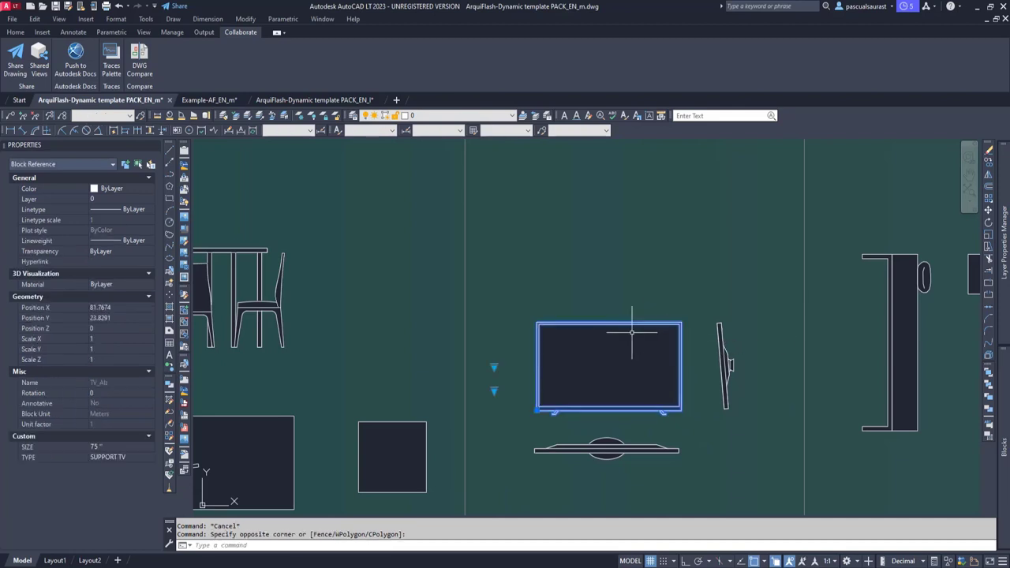
click(109, 444)
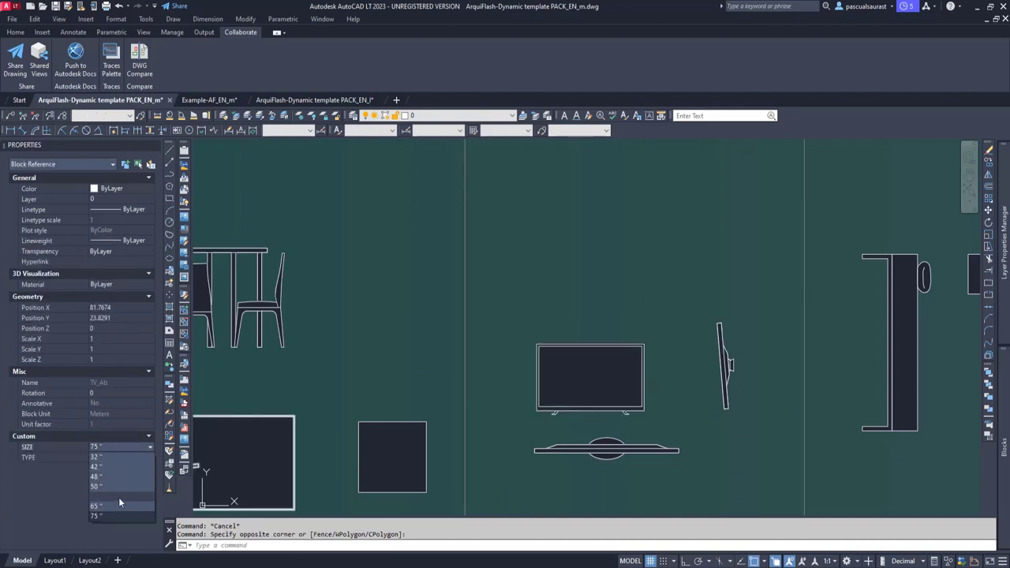
click(146, 504)
key(Escape)
Set the bed's top view to type SIMPLE and its view to DETAILED.
middle_drag(907, 335, 513, 282)
click(698, 222)
click(686, 235)
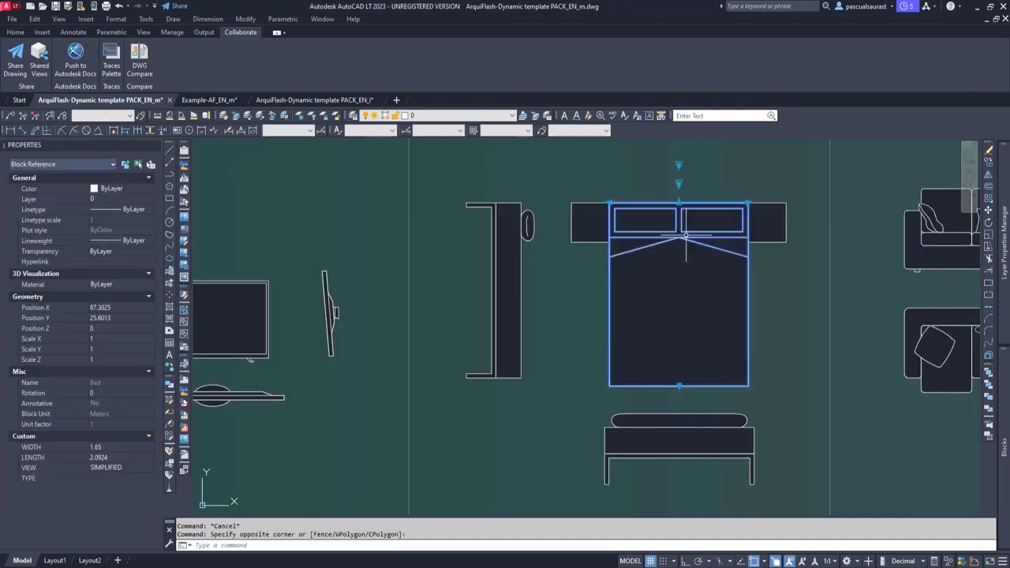
click(120, 477)
click(120, 488)
click(124, 469)
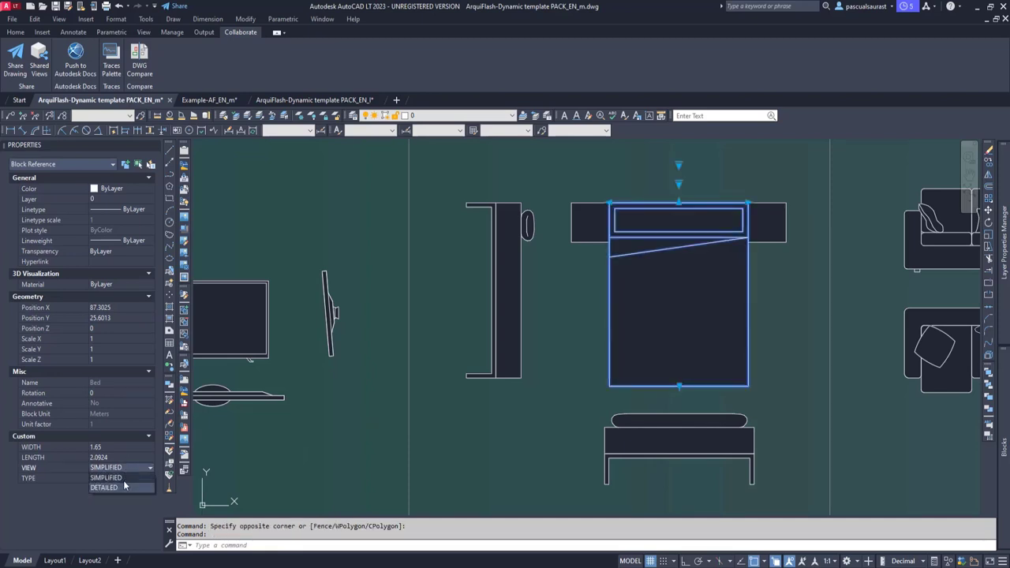
click(123, 487)
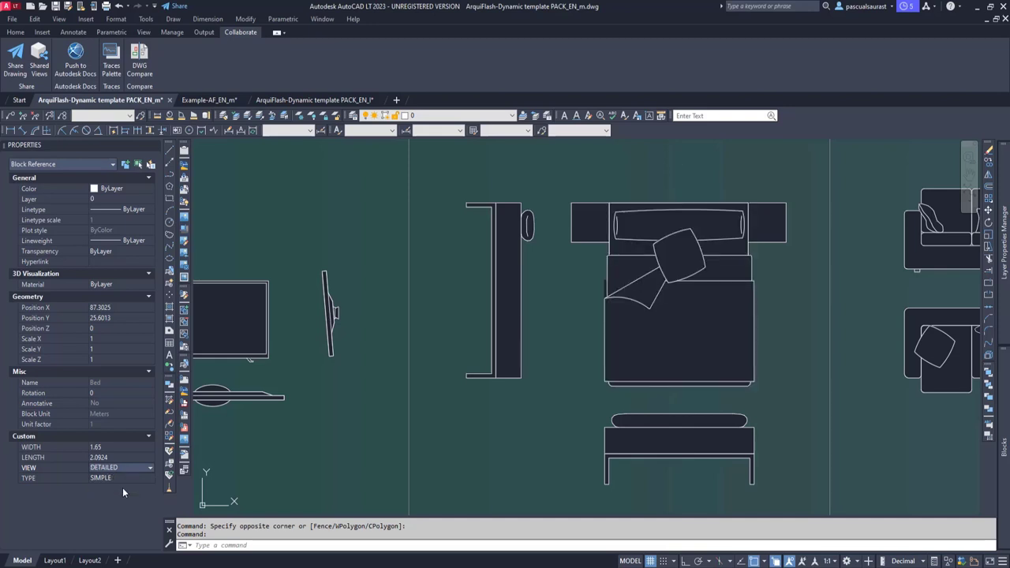
click(122, 488)
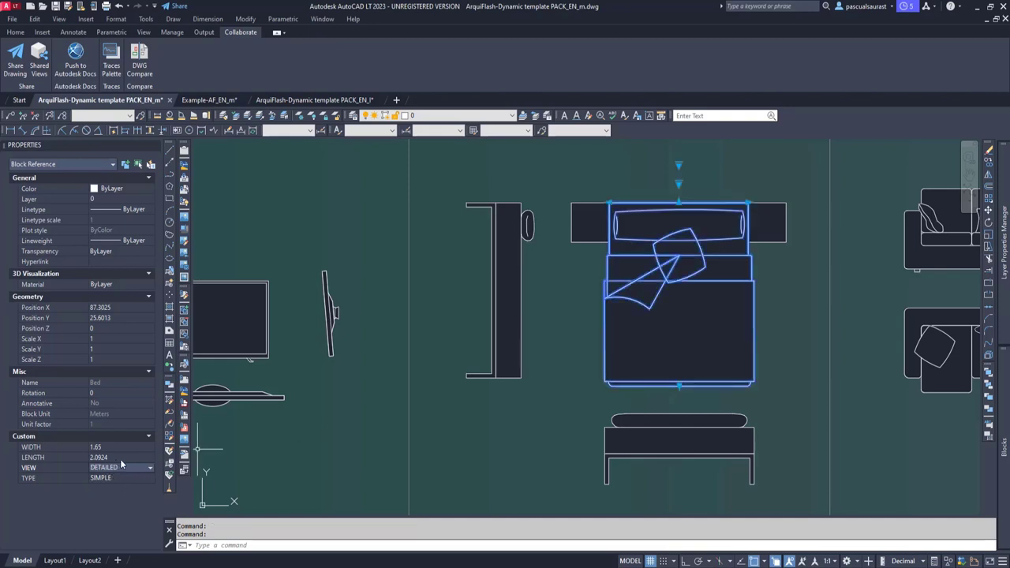
Shorten the bed's top view to a length of about 1.75 and adjust its width at the headboard.
click(681, 384)
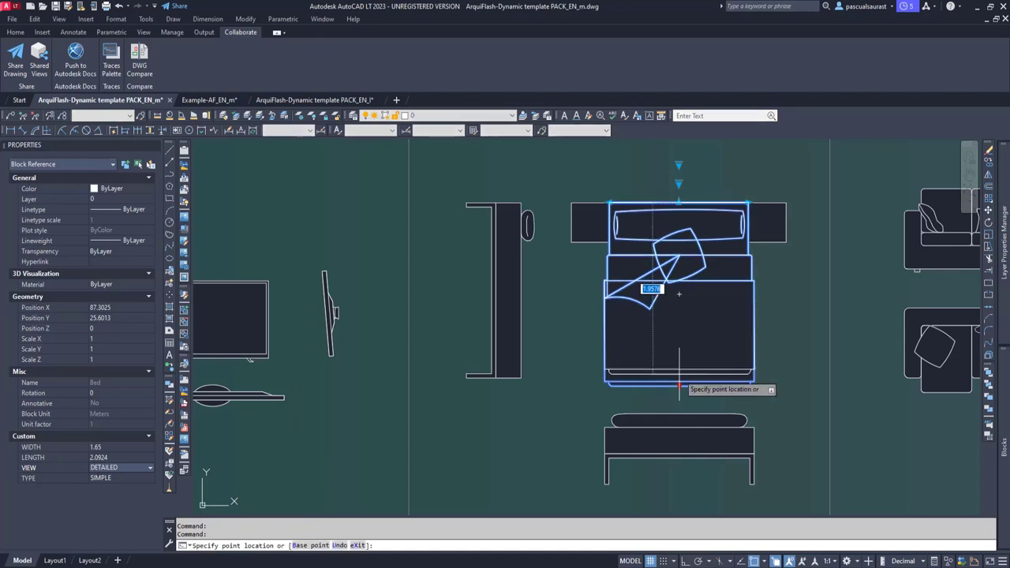
click(680, 355)
click(610, 201)
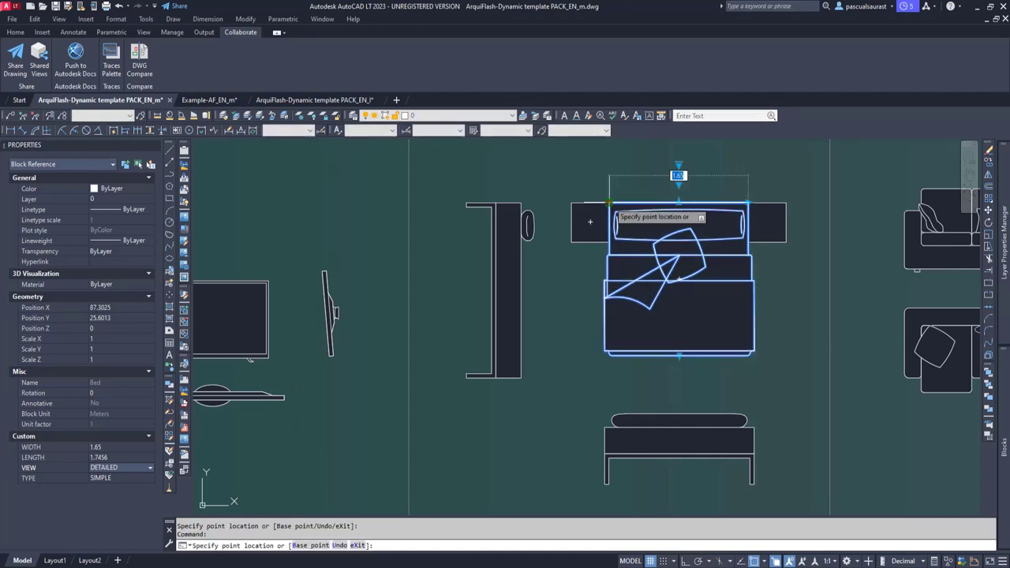
click(641, 203)
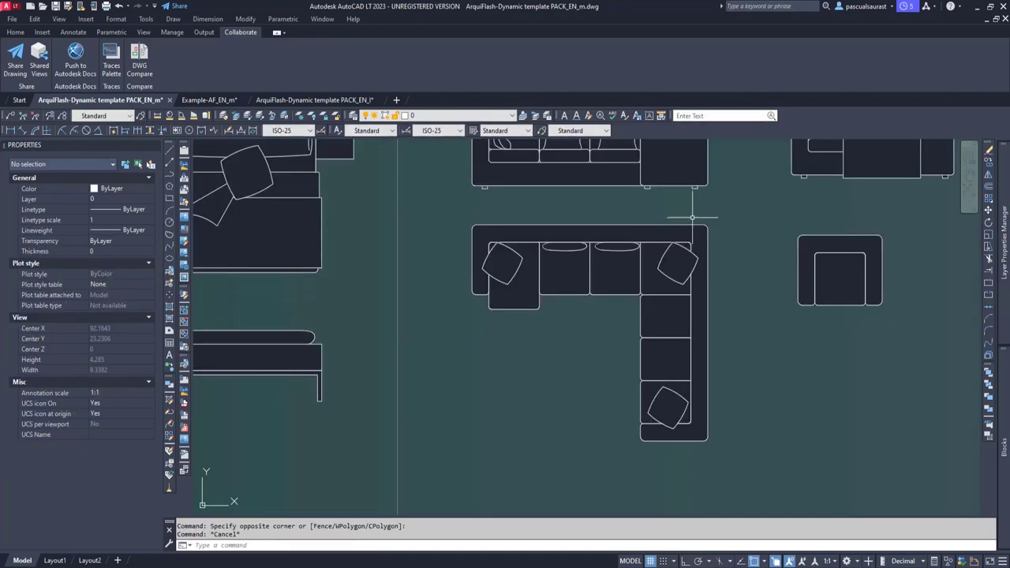
Select the L-shaped sofa's top view and change its form to I.
click(705, 214)
click(475, 443)
click(119, 529)
click(108, 540)
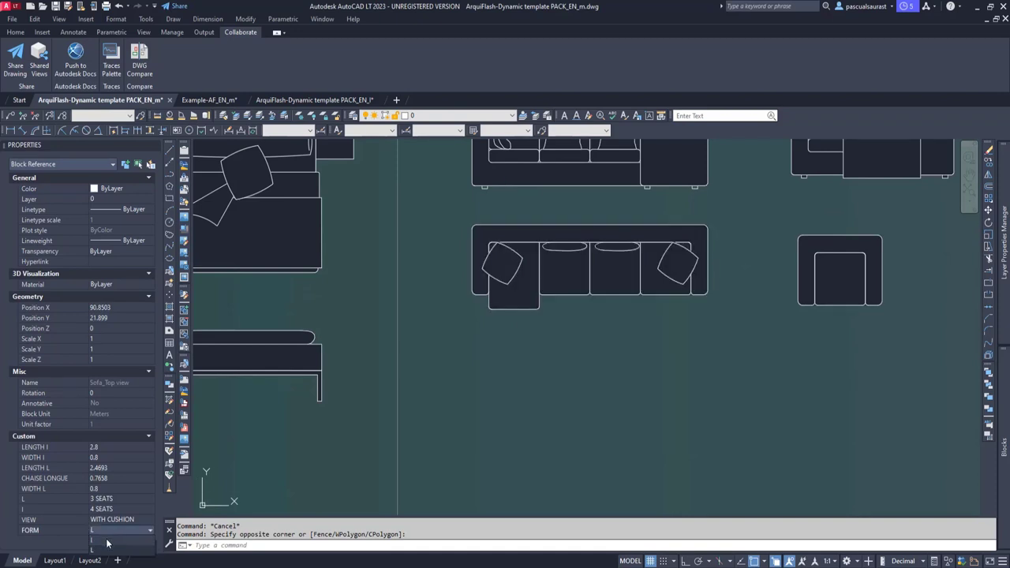
Stretch the sofa's top view to a length of about 3.36 and a width of about 1.01.
click(709, 260)
click(756, 260)
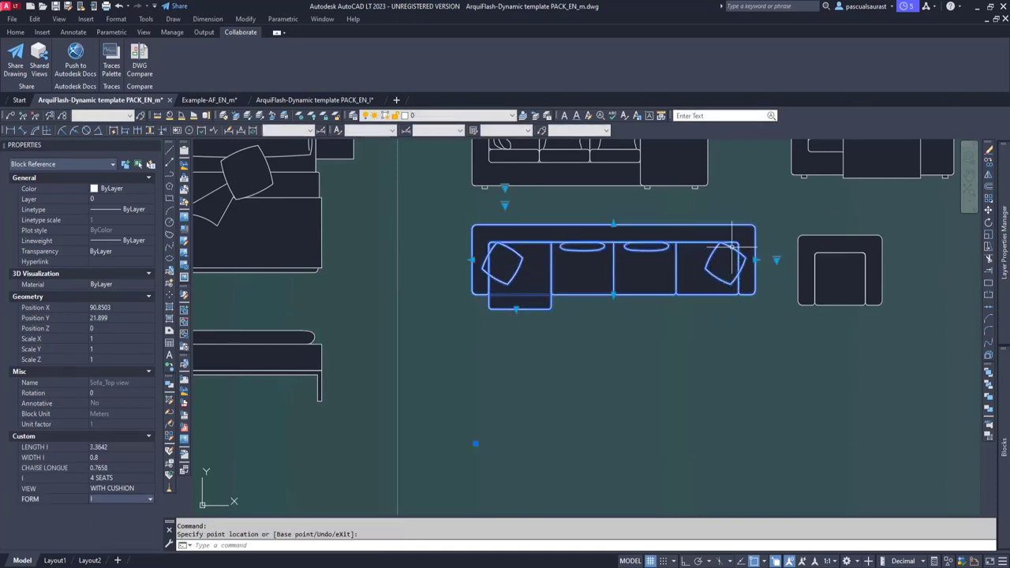
click(613, 294)
click(613, 314)
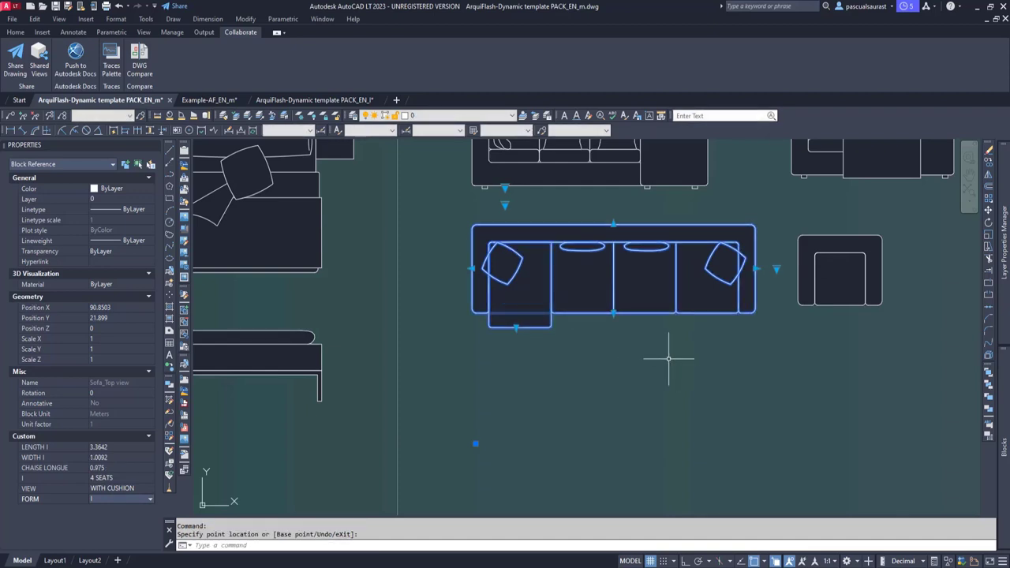
Set the sofa's top view to 5 SEATS and retract its chaise longue to about 0.81.
click(107, 477)
click(116, 477)
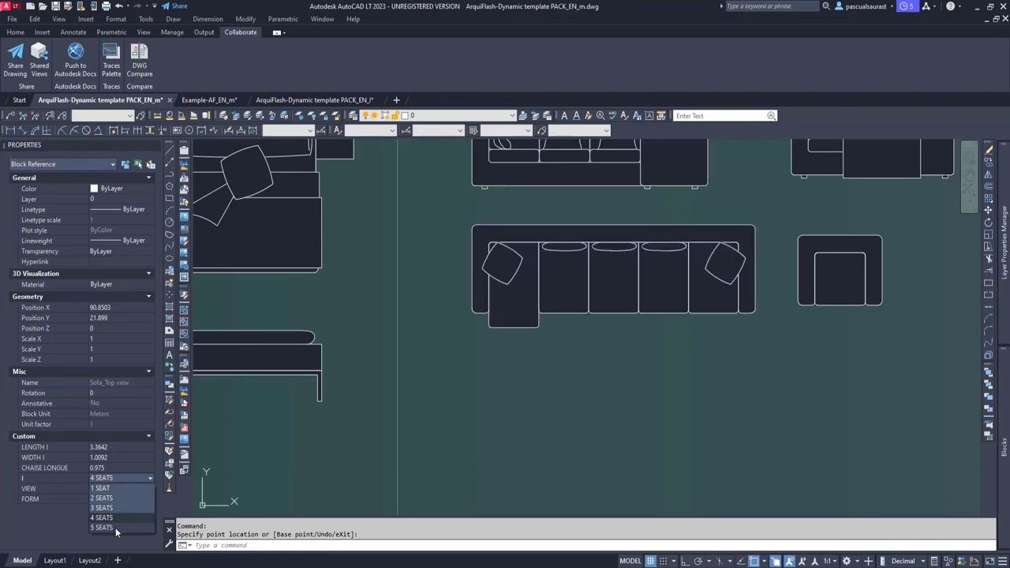
click(115, 533)
click(516, 329)
click(518, 356)
click(516, 355)
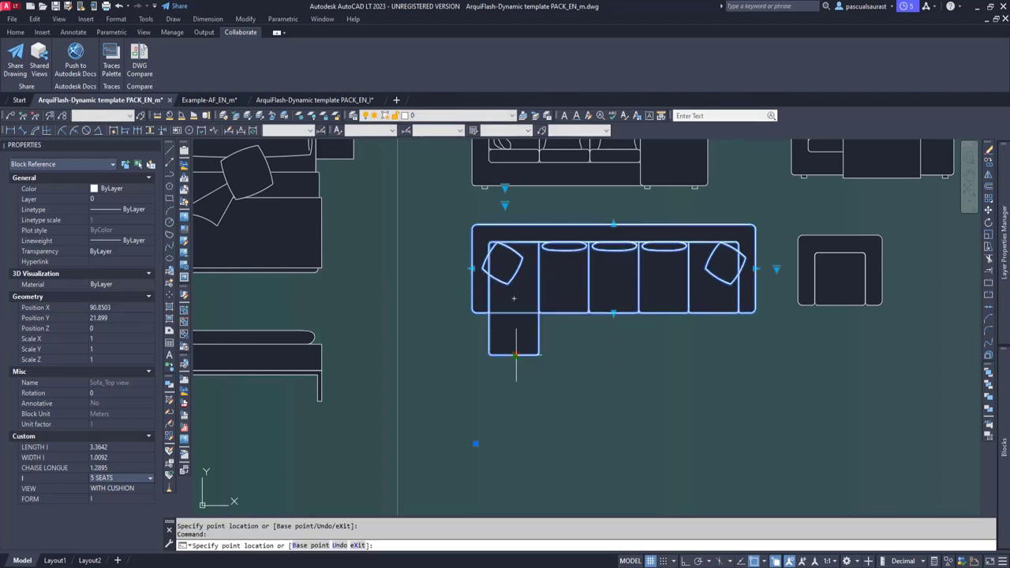
click(513, 299)
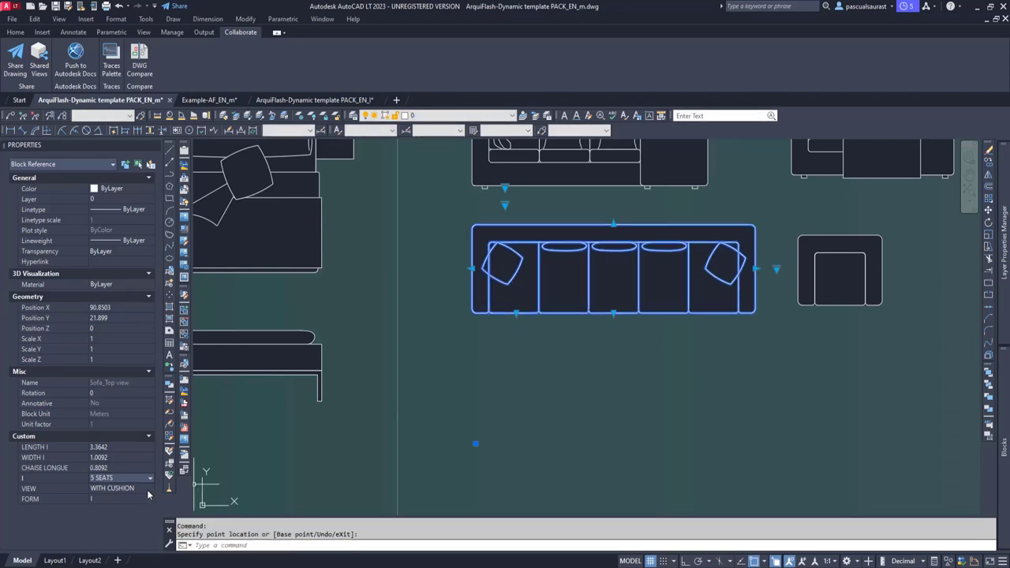
Change the sofa's form to L and set the seats of the L section to 4 SEATS.
click(125, 498)
click(112, 517)
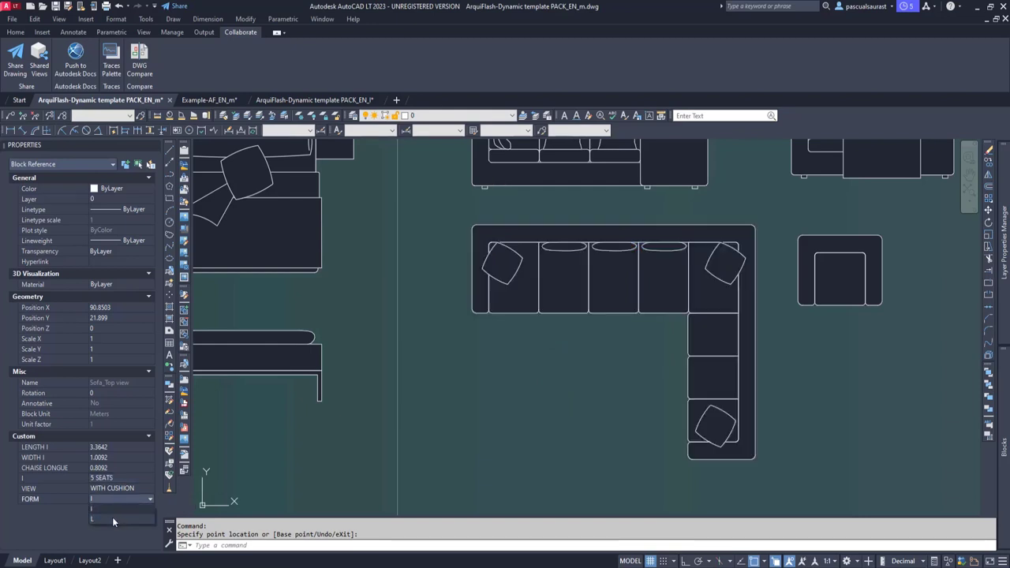
middle_drag(738, 357, 714, 351)
click(770, 262)
click(785, 283)
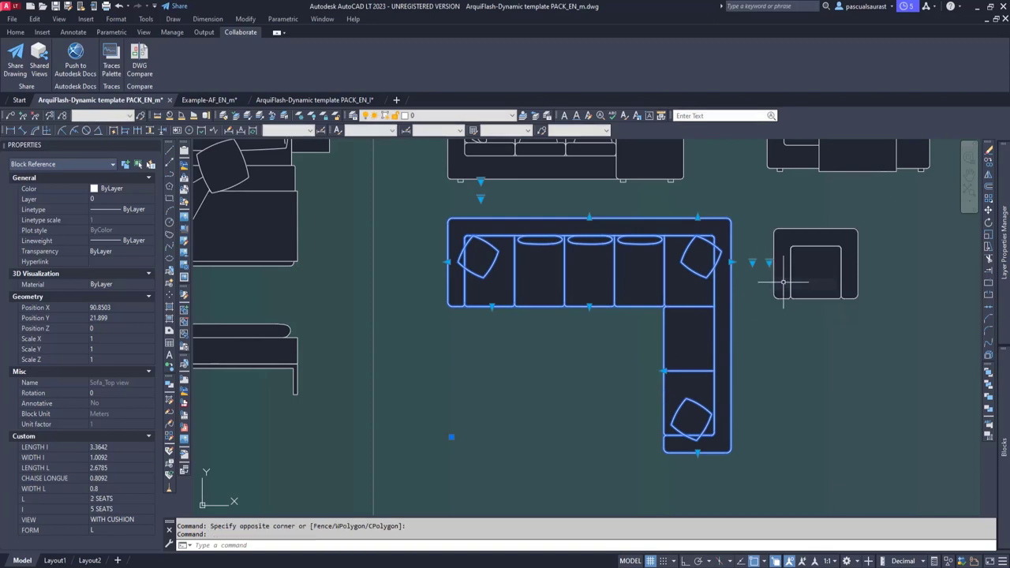
click(770, 262)
click(785, 305)
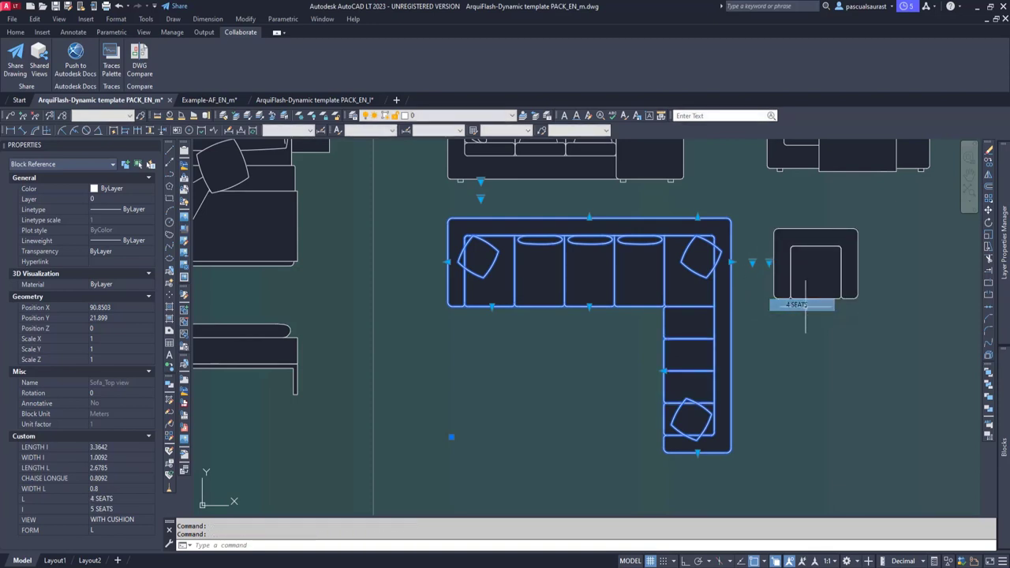
Stretch the sofa's L section to a length of about 3.19 and a width of about 1.06.
click(697, 451)
middle_drag(694, 458, 697, 360)
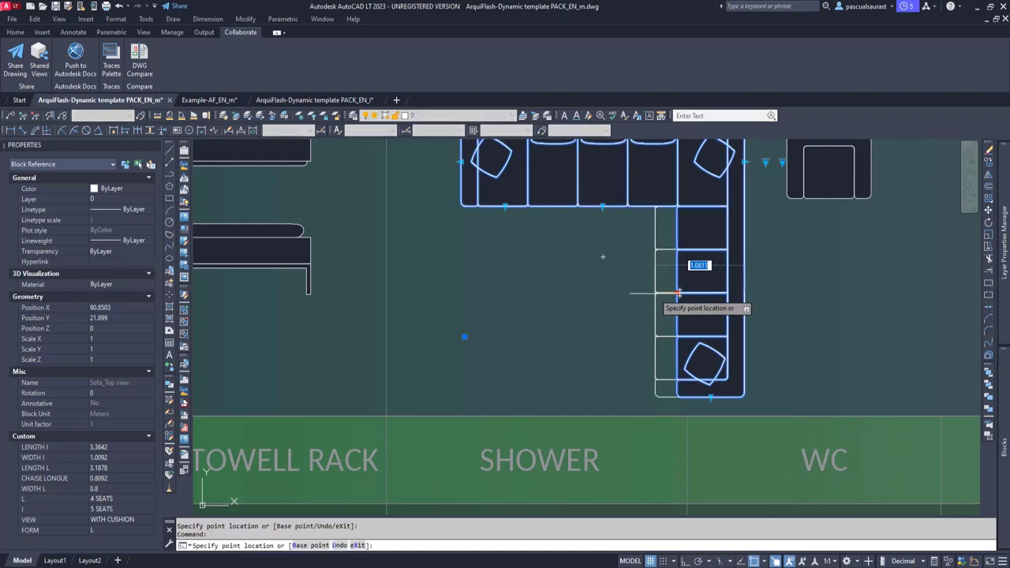
click(655, 306)
middle_drag(825, 217, 562, 376)
key(Escape)
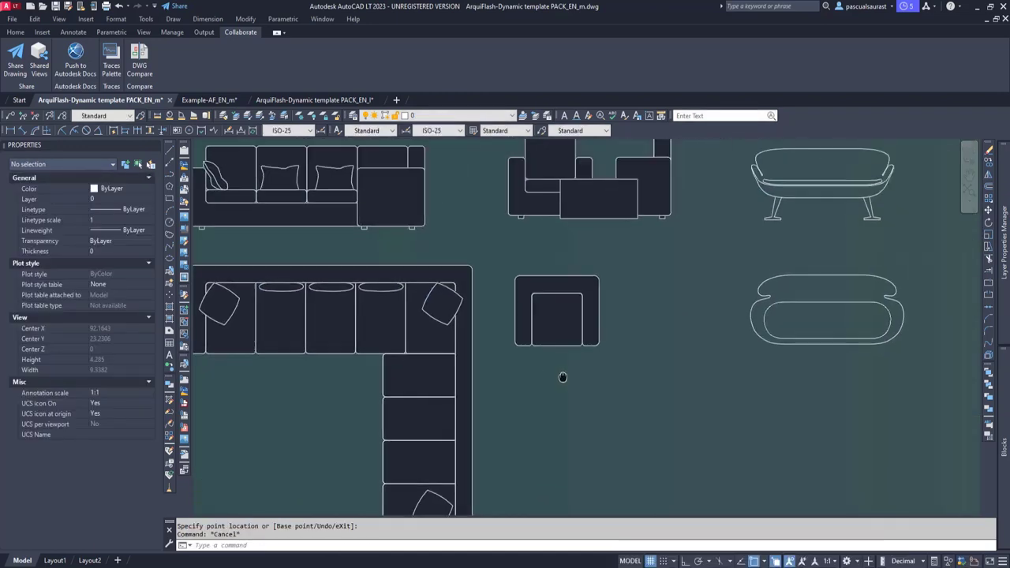
Set the sofa's front view to form I with 5 seats.
click(658, 255)
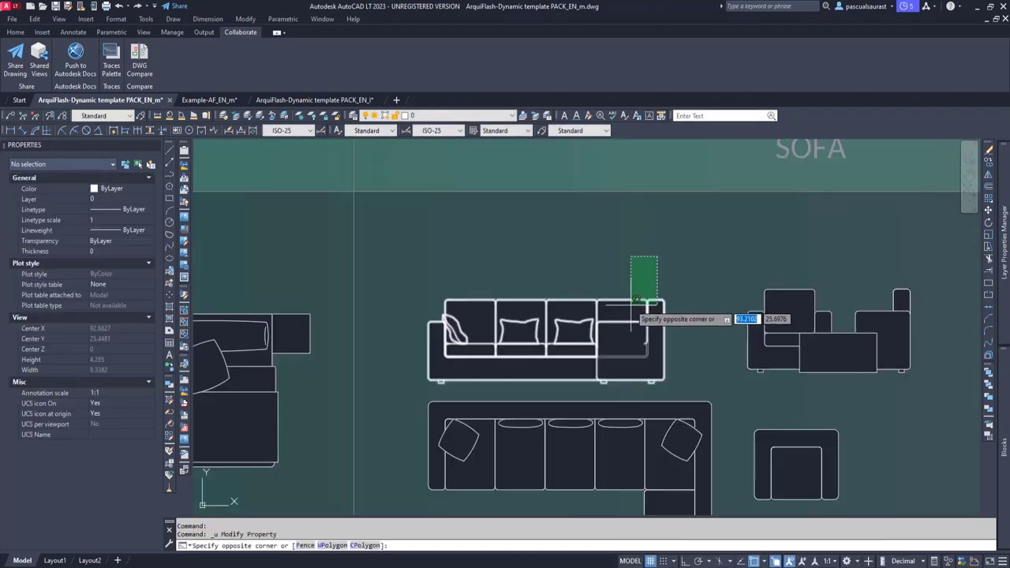
click(629, 312)
click(113, 478)
click(118, 478)
click(116, 486)
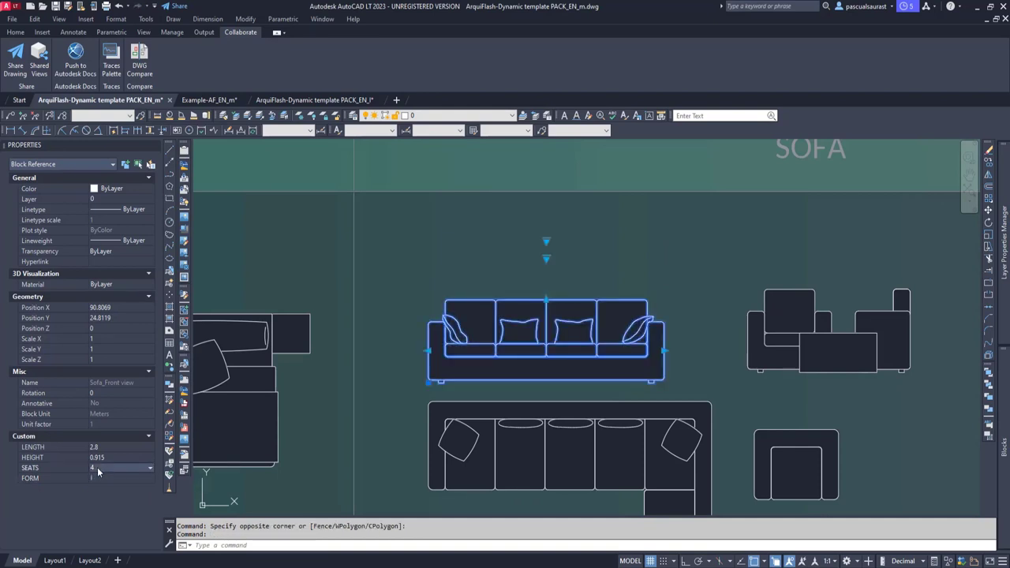
click(97, 467)
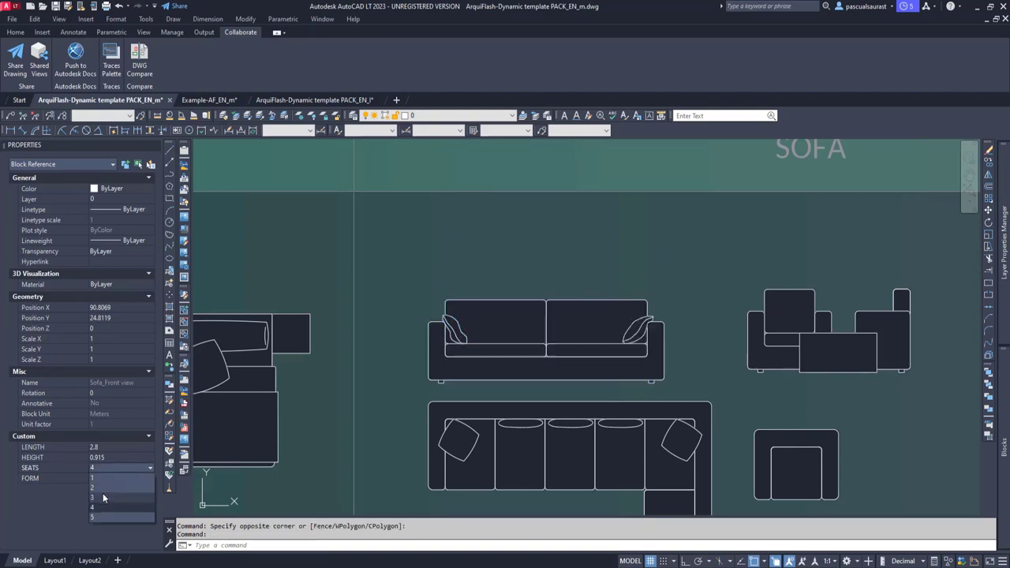
click(106, 517)
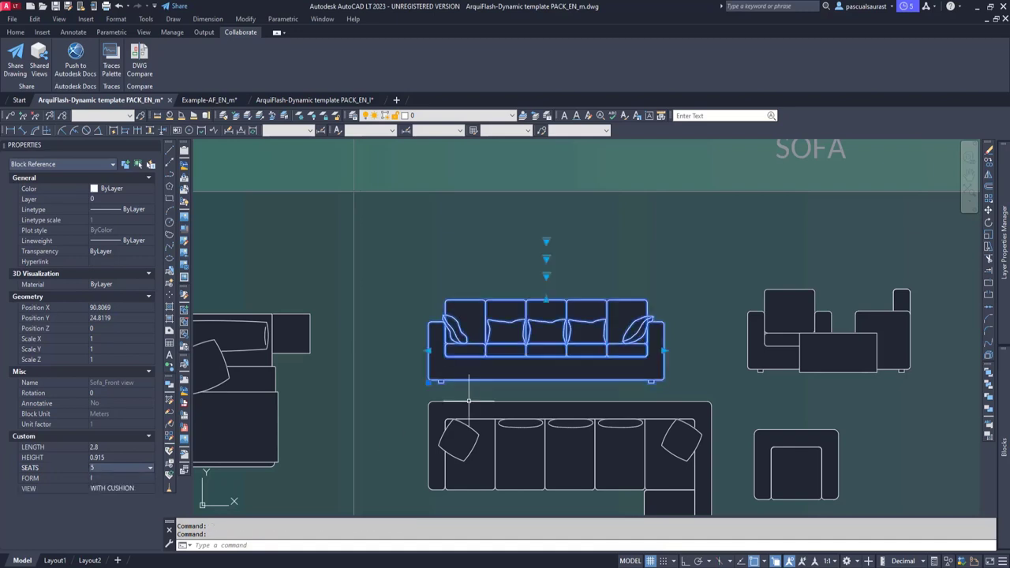
Stretch the sofa's front view to a length of about 3.41 and a height of about 1.06.
click(664, 351)
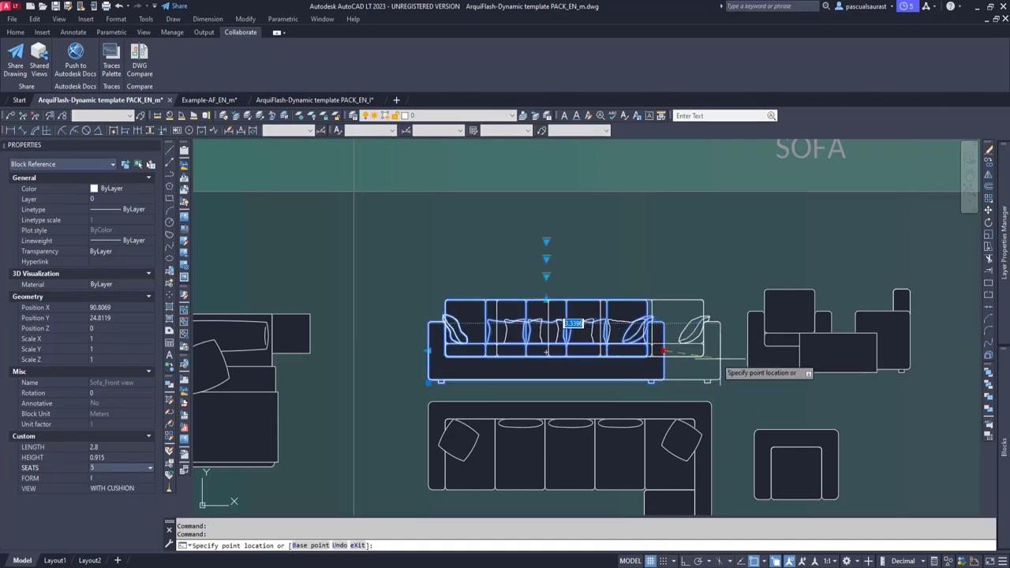
click(715, 350)
click(572, 300)
click(572, 288)
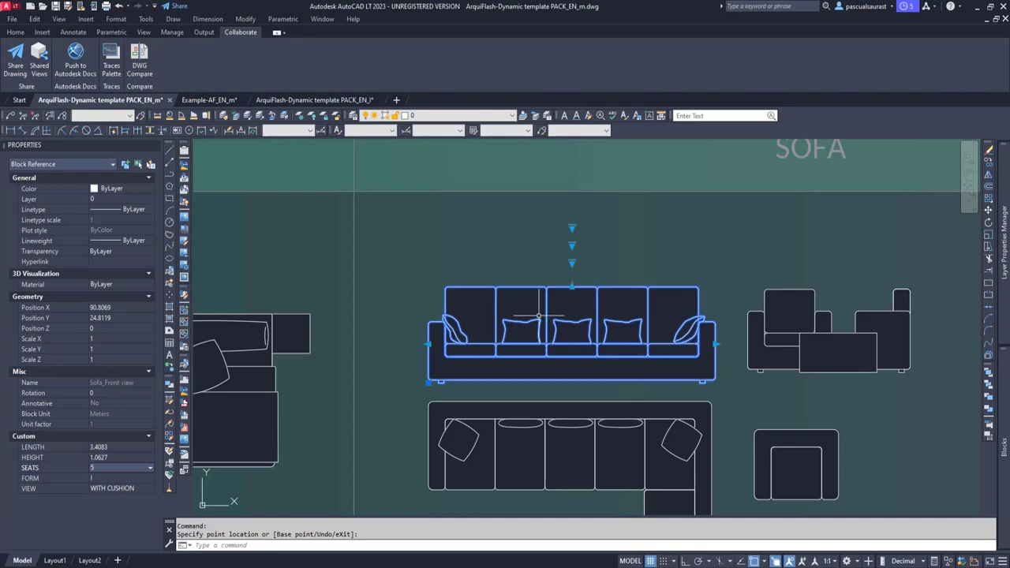
Switch the sofa's front view to the version without cushions.
click(117, 487)
click(118, 510)
key(Escape)
Try stretching the theater seats' top view to about 3.15 by 2.48, and extend its rows with further seats.
middle_drag(811, 315, 621, 303)
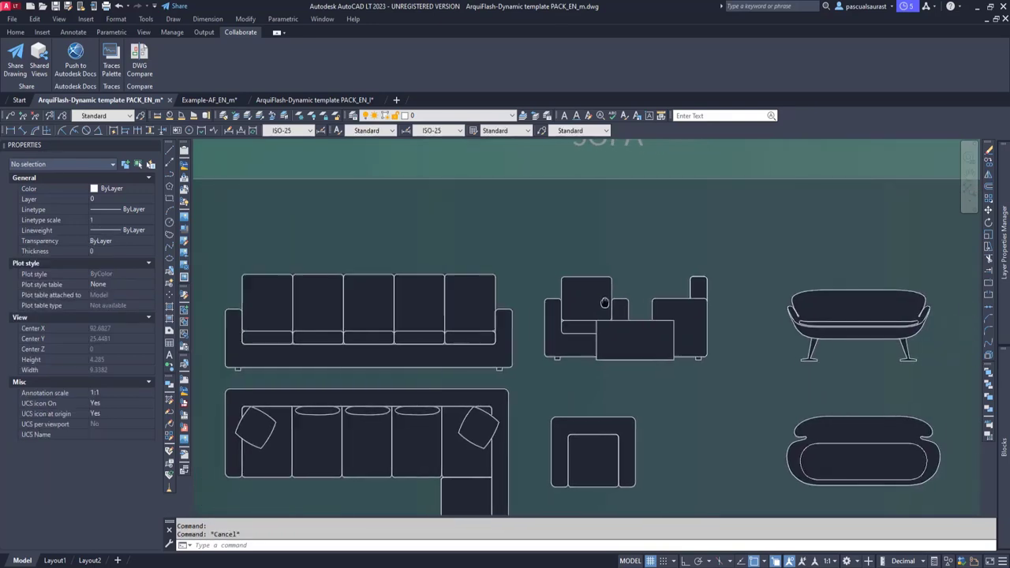
middle_drag(621, 303, 602, 303)
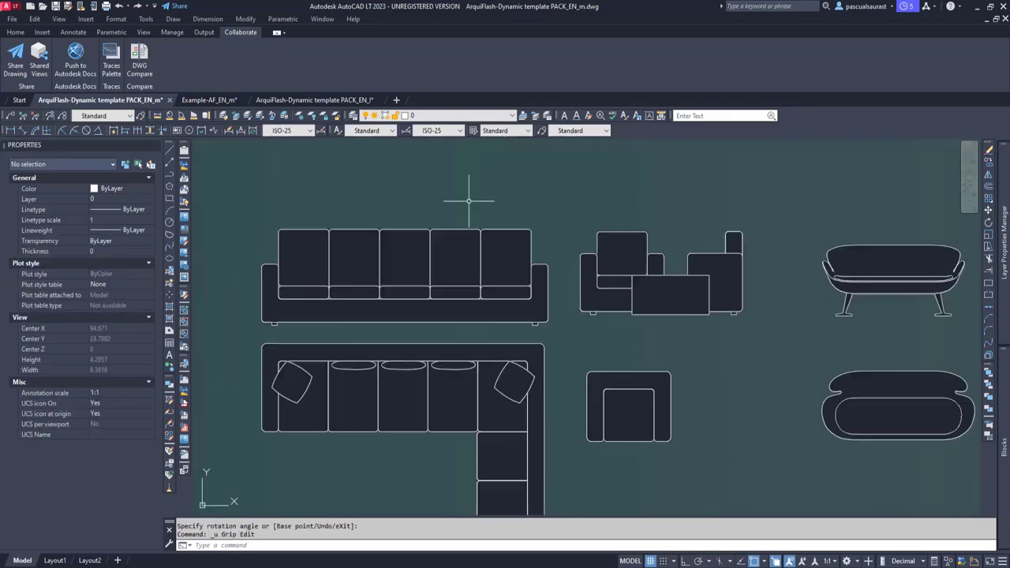
mouse_move(749, 333)
middle_down()
mouse_move(616, 352)
mouse_move(496, 307)
middle_up()
middle_drag(756, 316, 491, 339)
scroll(771, 294, down, 3)
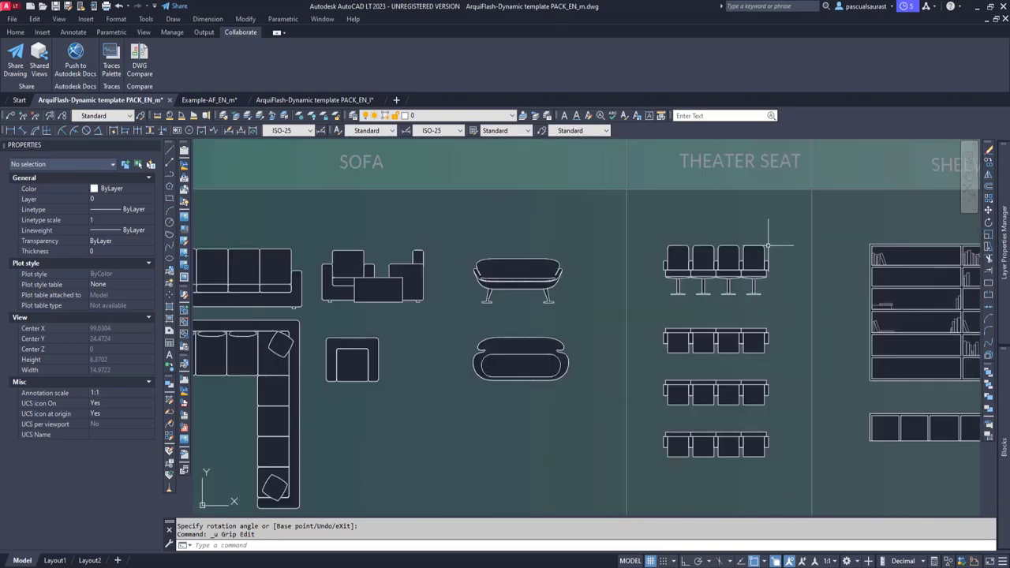
scroll(683, 334, up, 3)
mouse_move(683, 334)
middle_down()
mouse_move(592, 308)
mouse_move(501, 313)
middle_up()
click(692, 278)
click(680, 291)
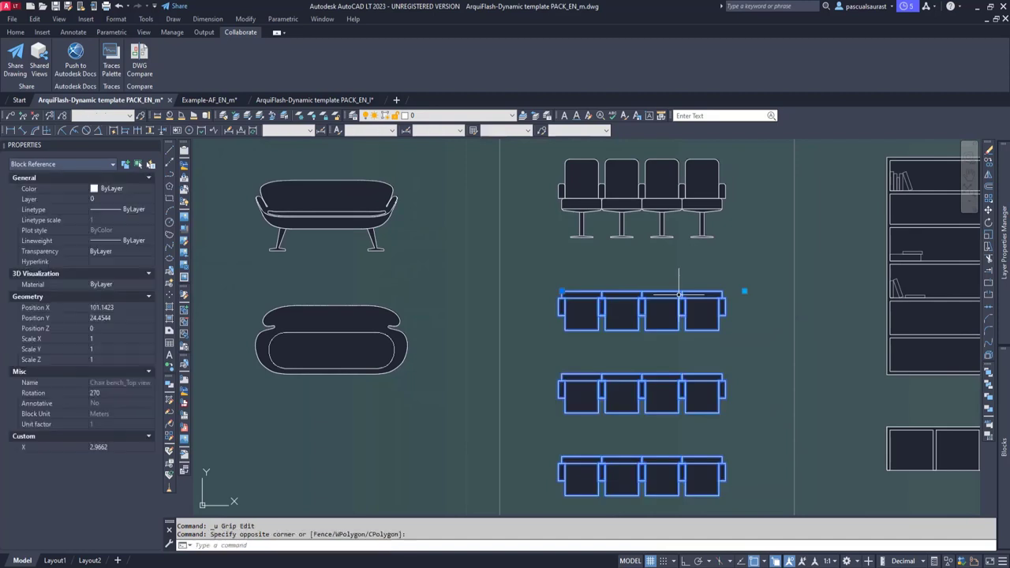
click(744, 291)
scroll(761, 289, down, 2)
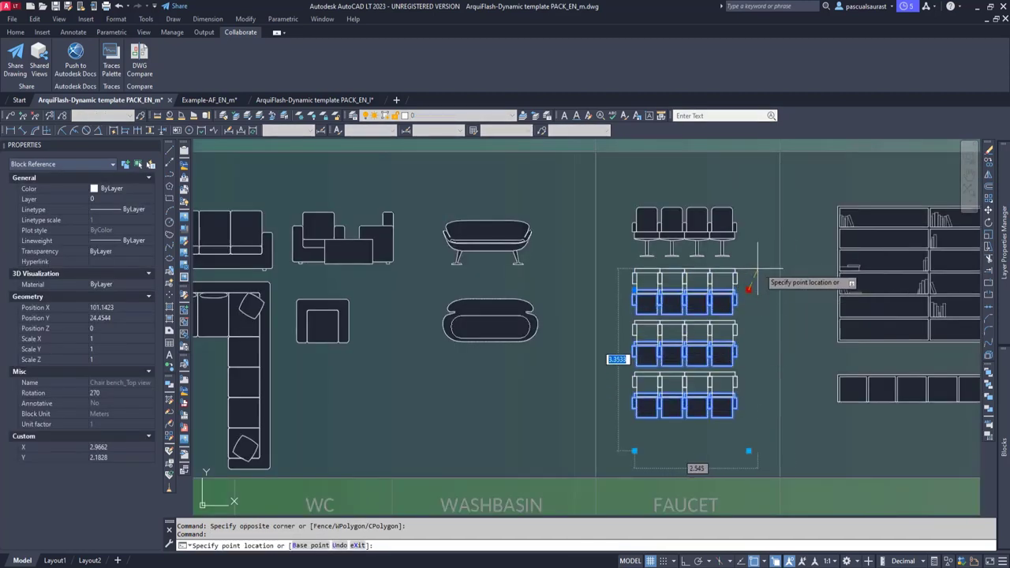
click(770, 301)
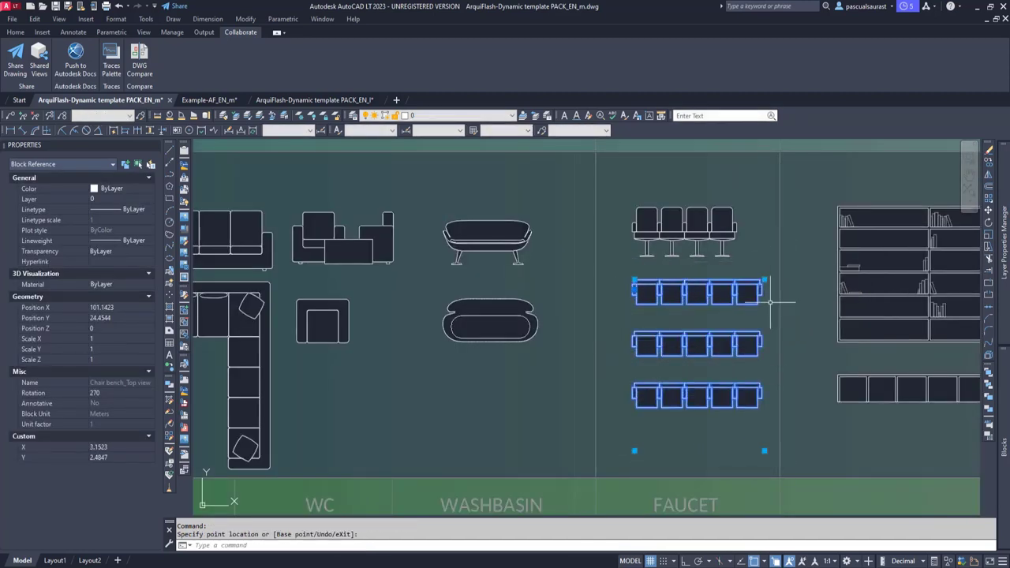
click(765, 451)
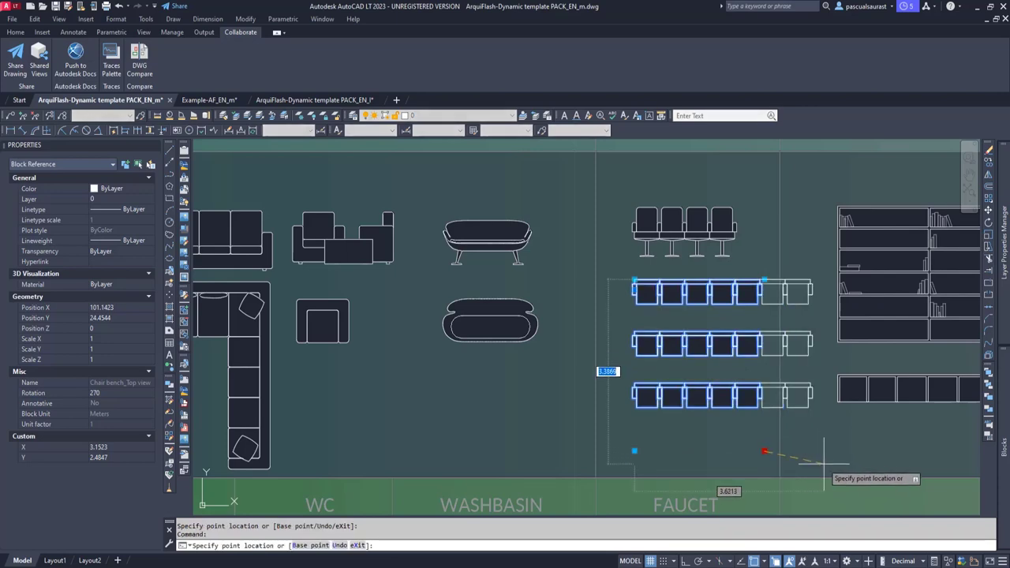
click(808, 501)
Try stretching the length of the theater seats' front view.
click(721, 262)
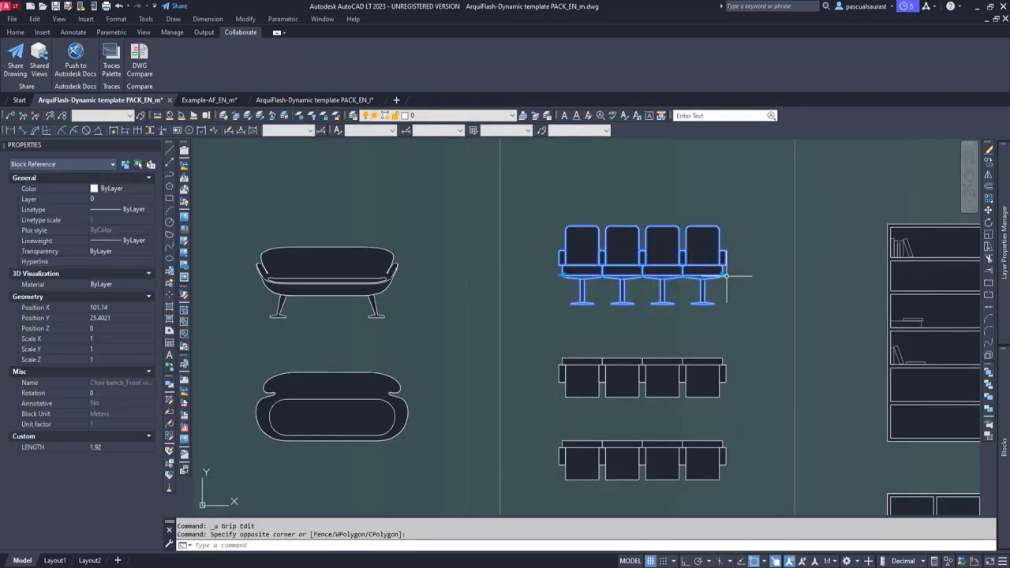
click(726, 276)
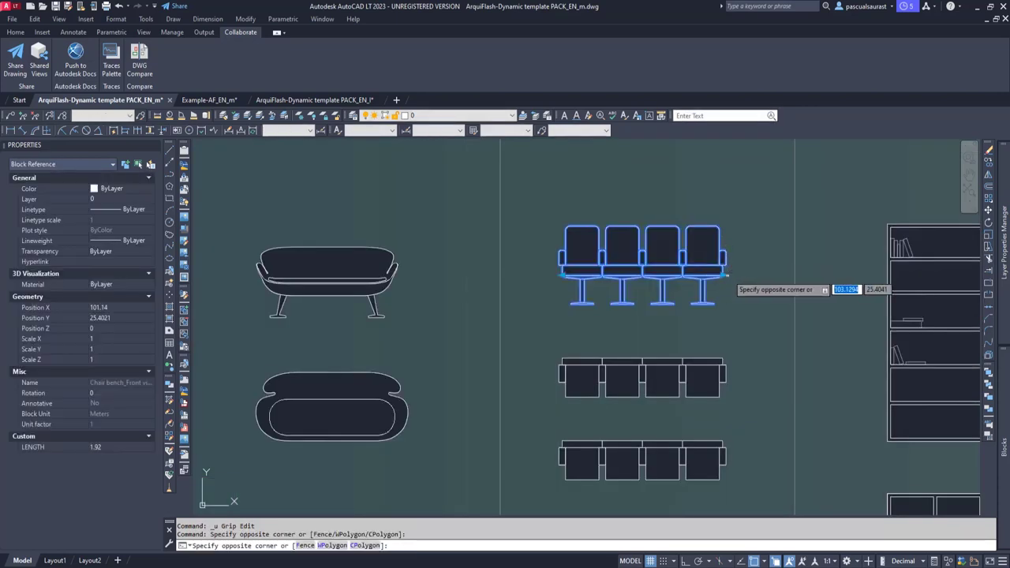
click(728, 276)
click(724, 276)
Configure the bookcase with 4 columns and 6 rows in the empty state.
middle_drag(774, 281, 662, 299)
click(716, 294)
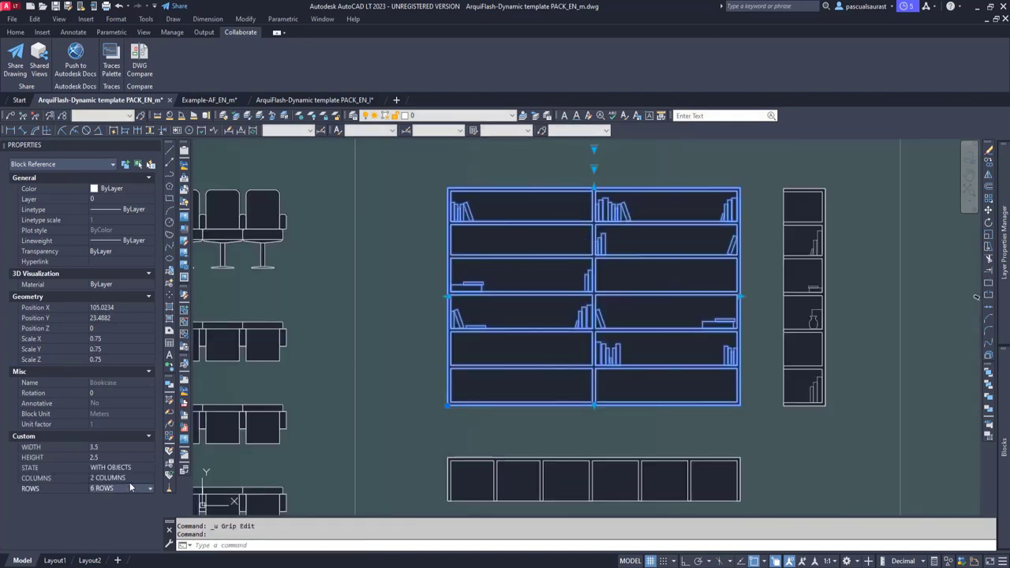
click(124, 488)
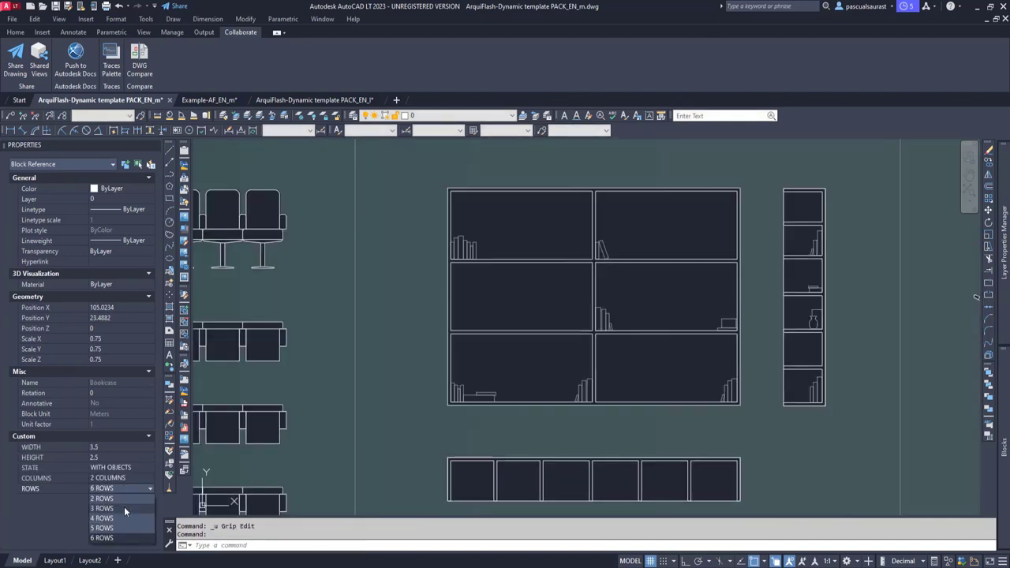
click(124, 540)
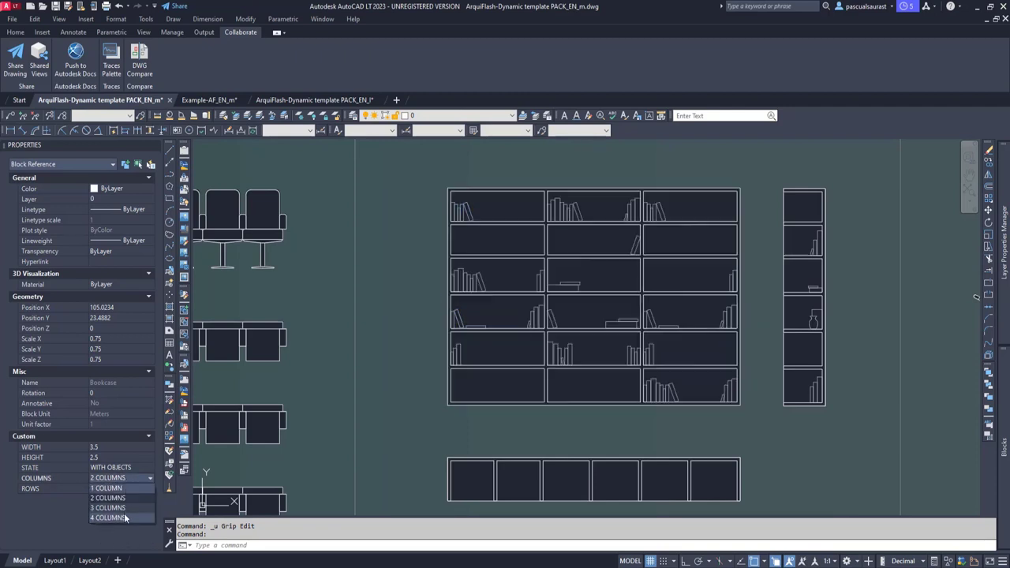
click(123, 517)
click(123, 468)
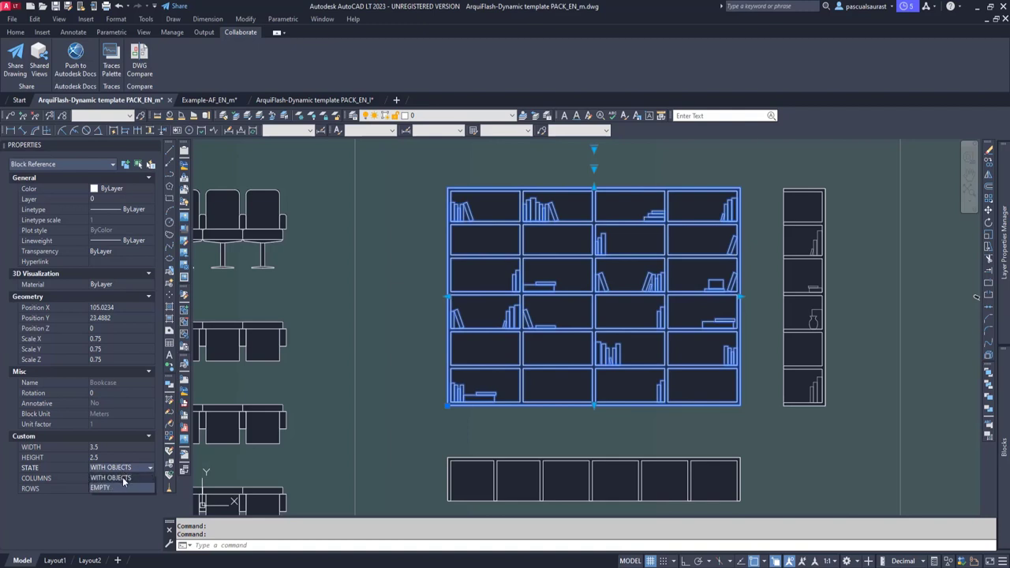
click(122, 488)
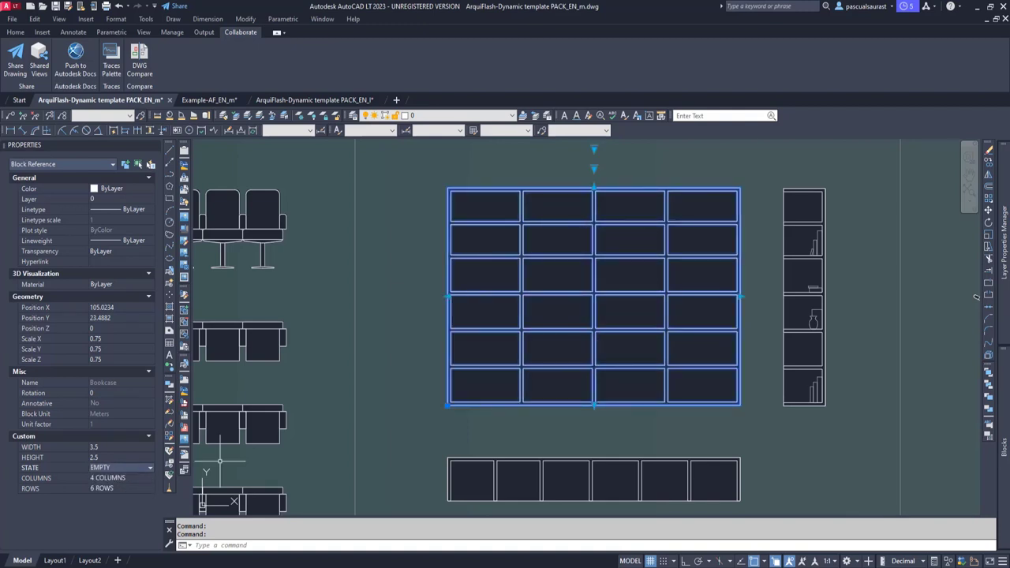
Stretch the bookcase to a height of about 3.16 and a width of about 3.88.
middle_drag(611, 201, 602, 294)
click(584, 281)
click(584, 225)
click(731, 361)
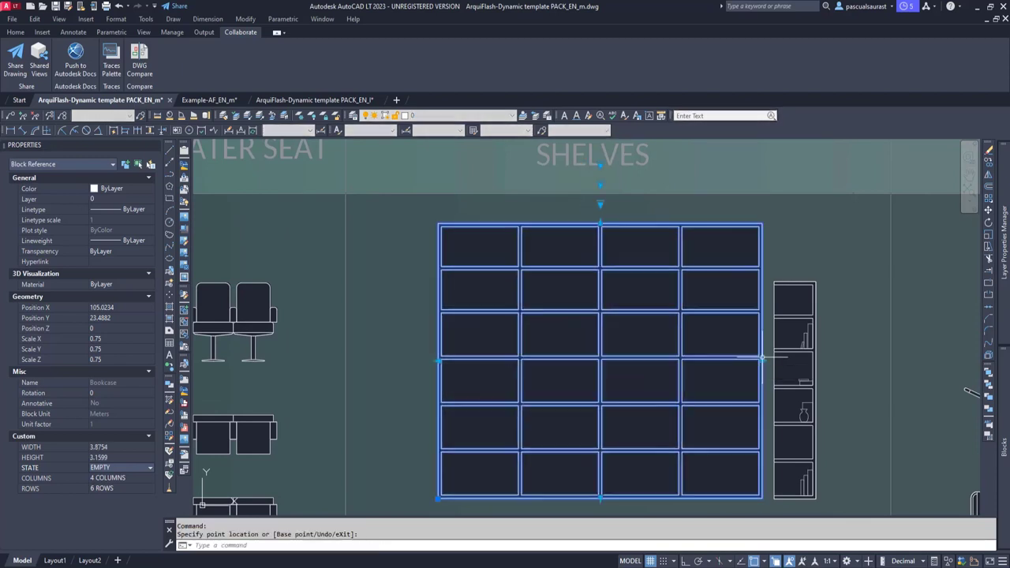
click(761, 361)
middle_drag(797, 351, 686, 296)
key(Escape)
Enlarge the bookcase section to the bookcase's height of about 3.17 and a greater width, and switch it to the empty state.
click(711, 284)
click(685, 237)
click(684, 226)
click(650, 169)
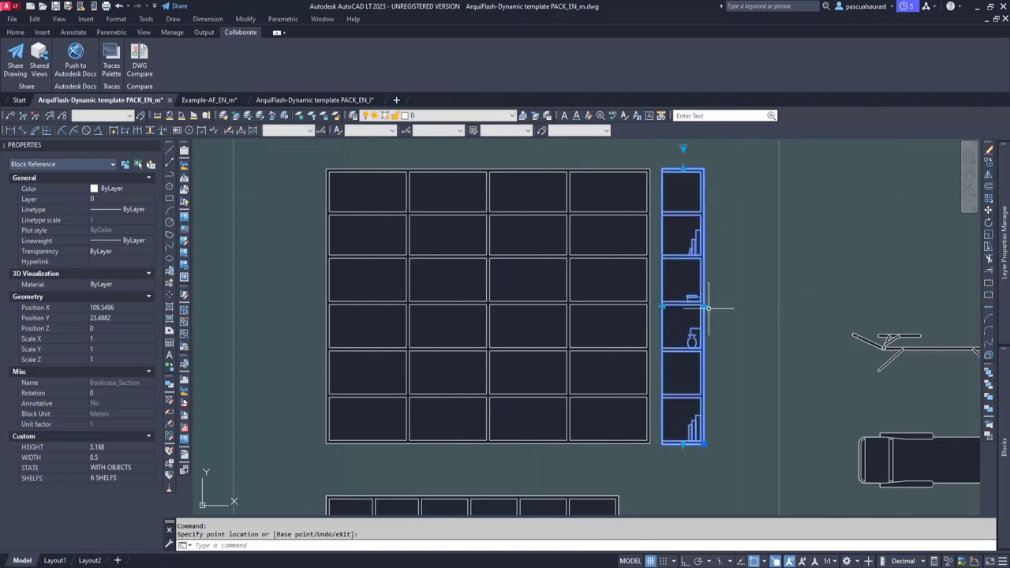
middle_drag(695, 327, 643, 322)
key(Escape)
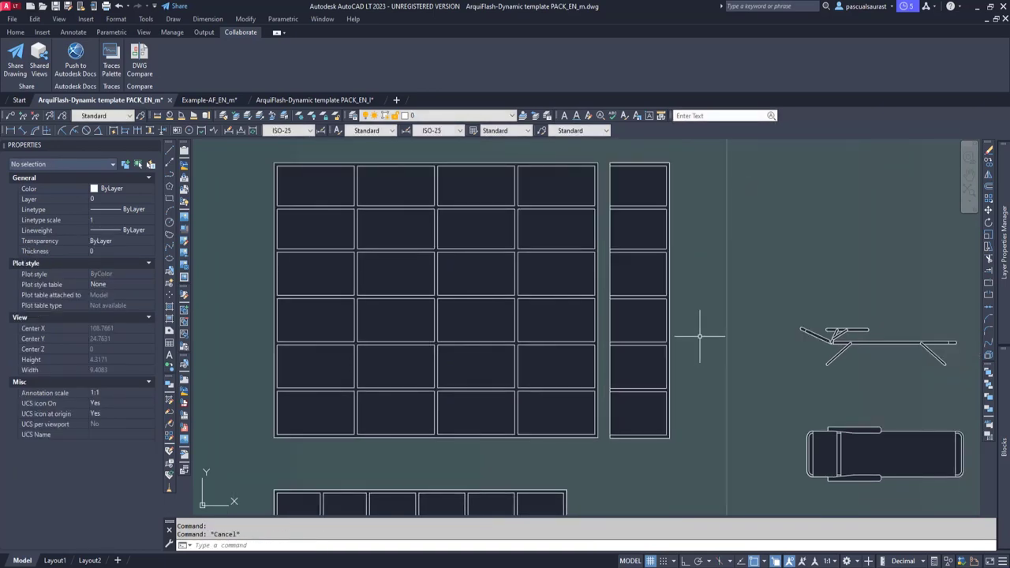
Stretch the umbrella's front view to a height of about 1.14 and switch its type to UMBRELLA 1.
middle_drag(801, 383, 605, 424)
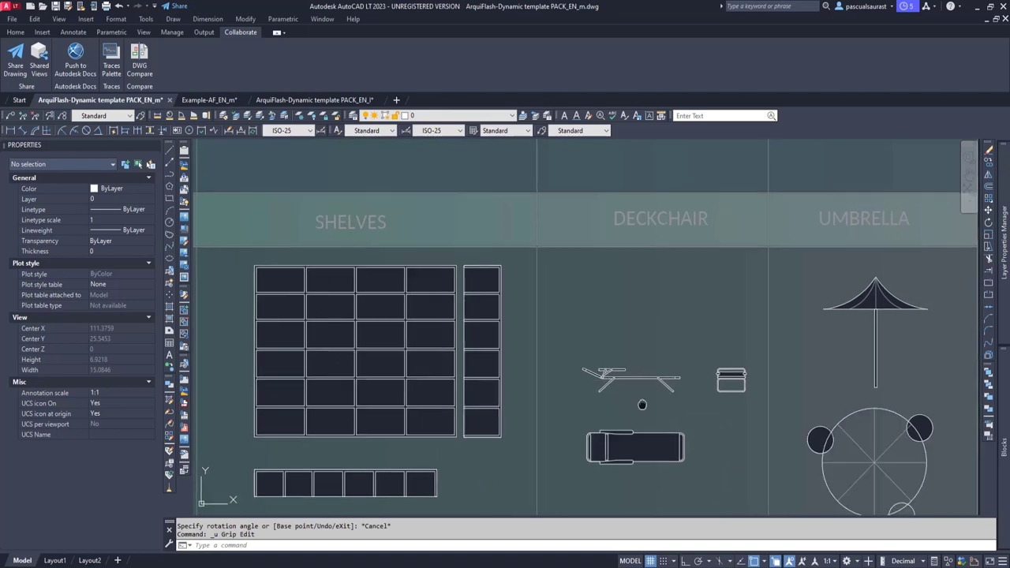
middle_drag(642, 405, 604, 369)
scroll(638, 387, up, 2)
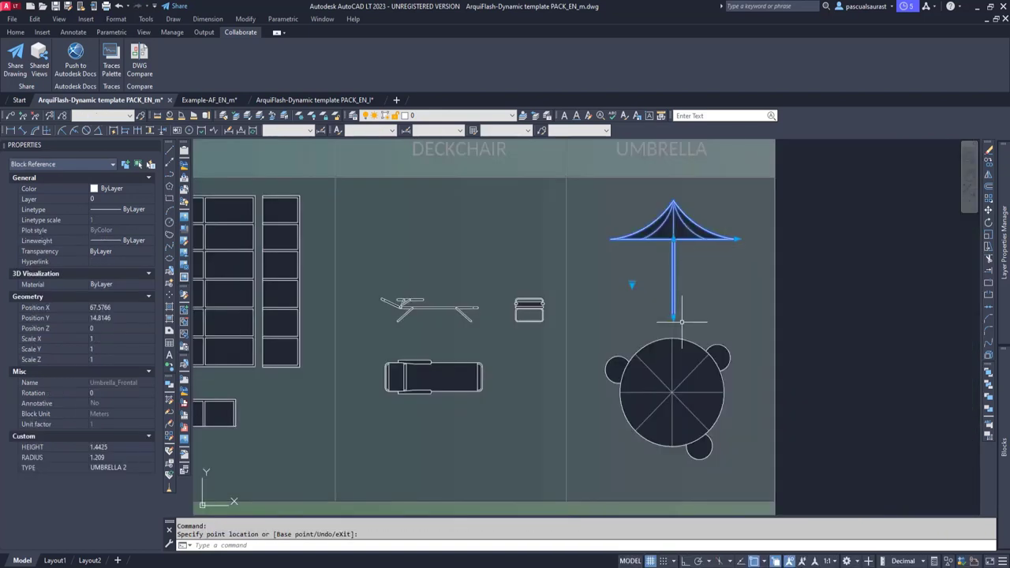
click(674, 296)
click(632, 284)
click(663, 290)
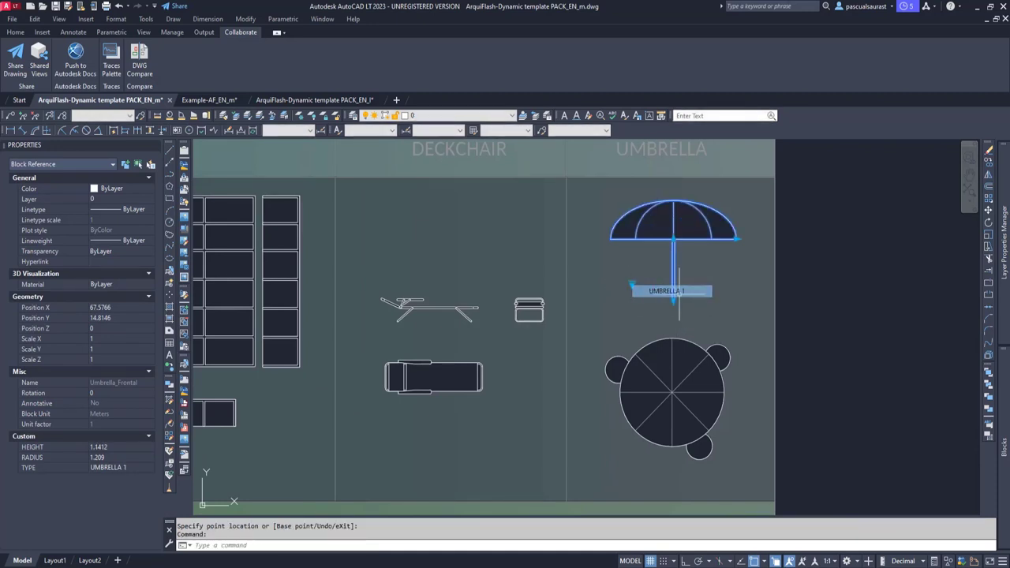
key(Escape)
Open the type options of the umbrella's top view.
click(727, 402)
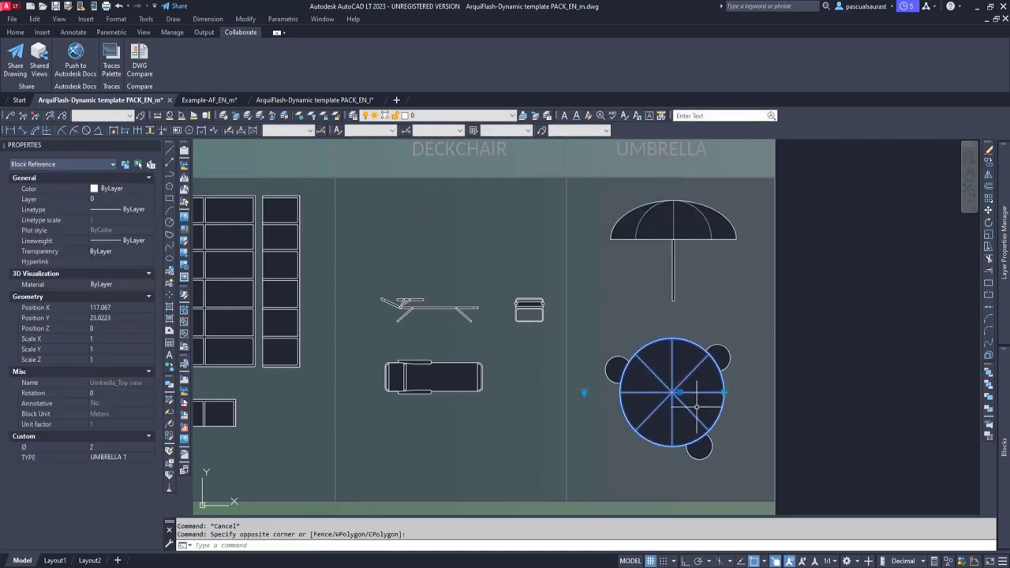
click(126, 457)
click(132, 457)
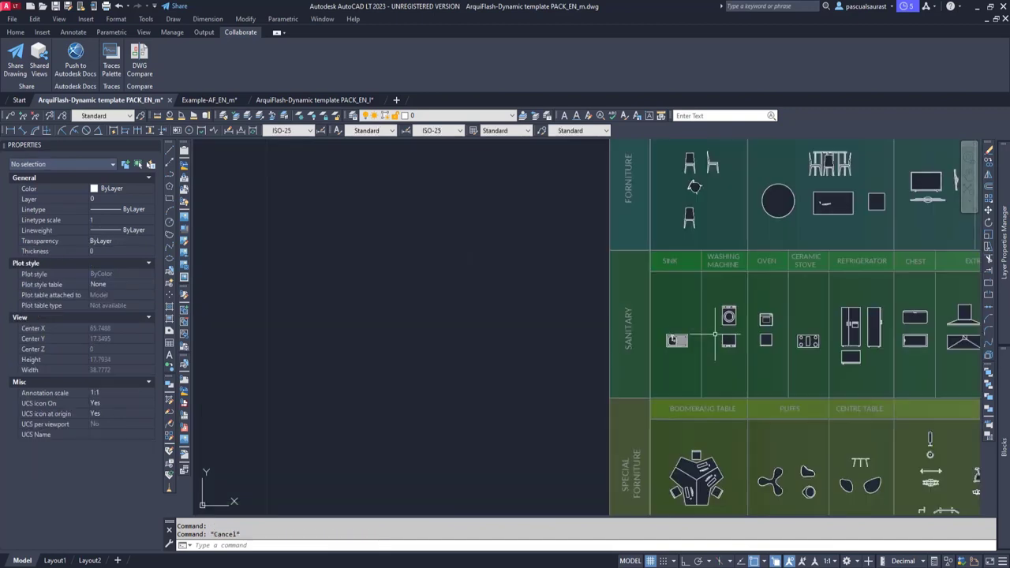
Set the sink to a double basin with circular form.
scroll(699, 327, up, 5)
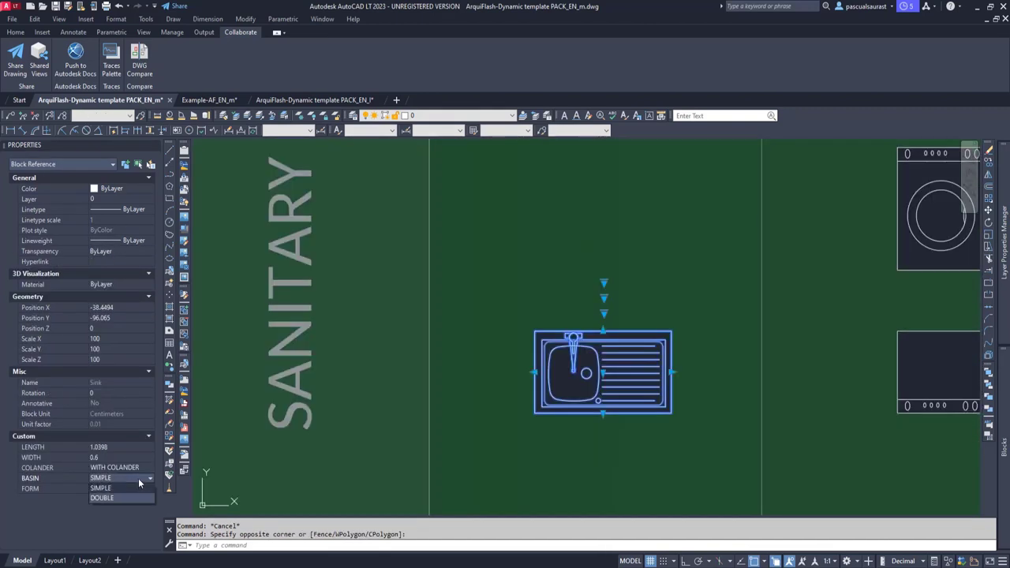
click(135, 498)
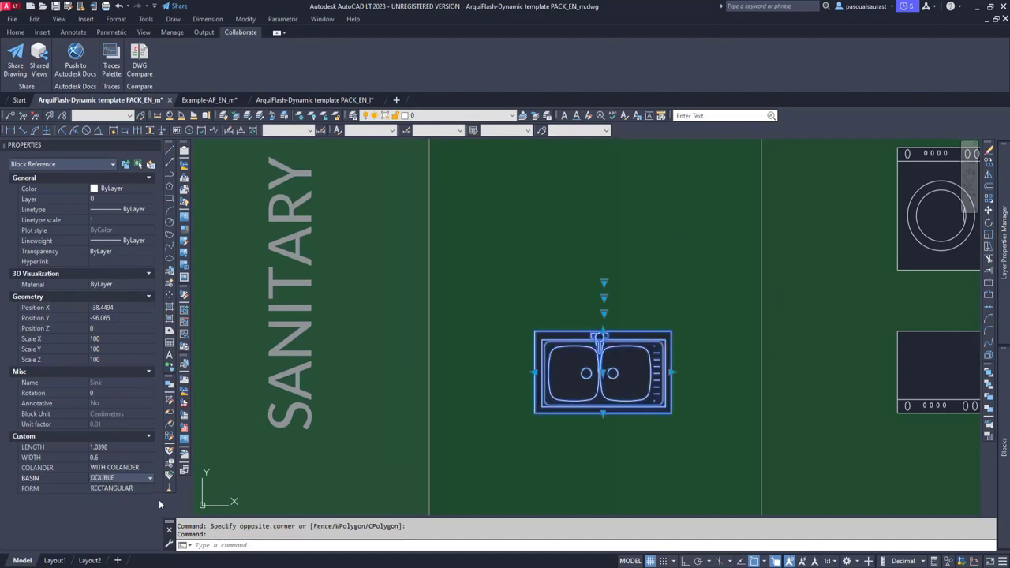
click(135, 490)
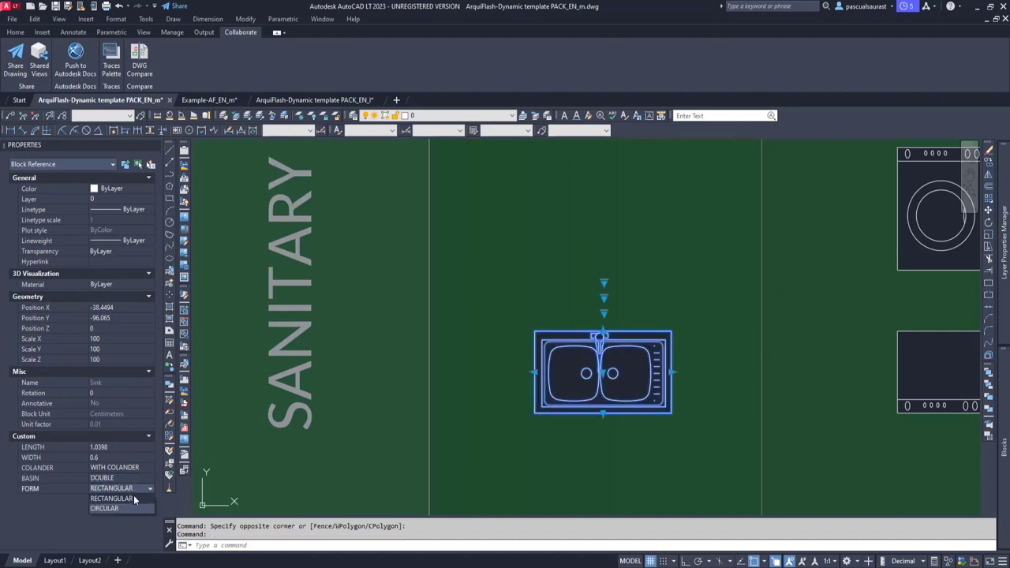
click(131, 509)
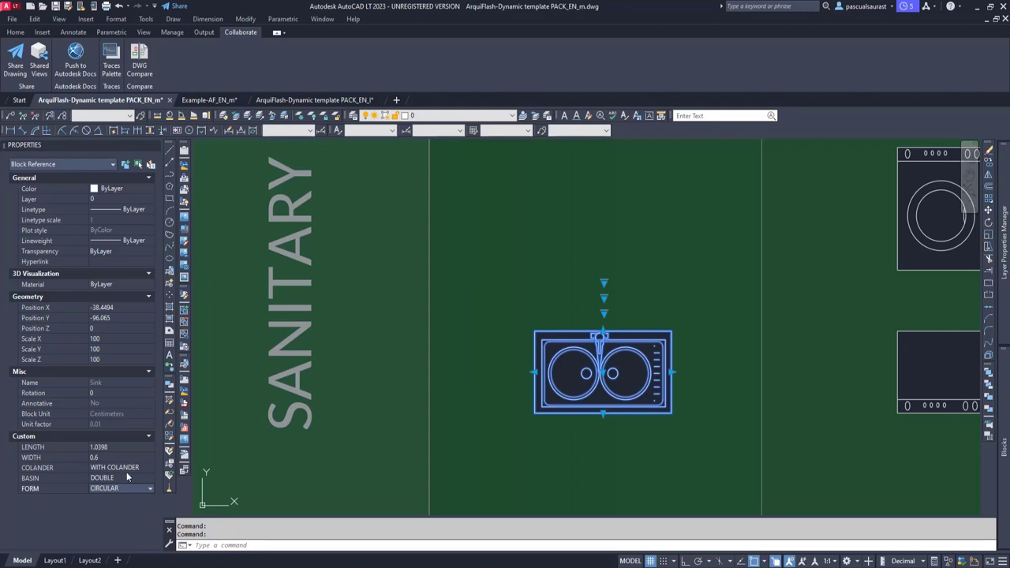
Switch the sink to the version without colander and return it to the version with colander.
click(127, 467)
click(134, 468)
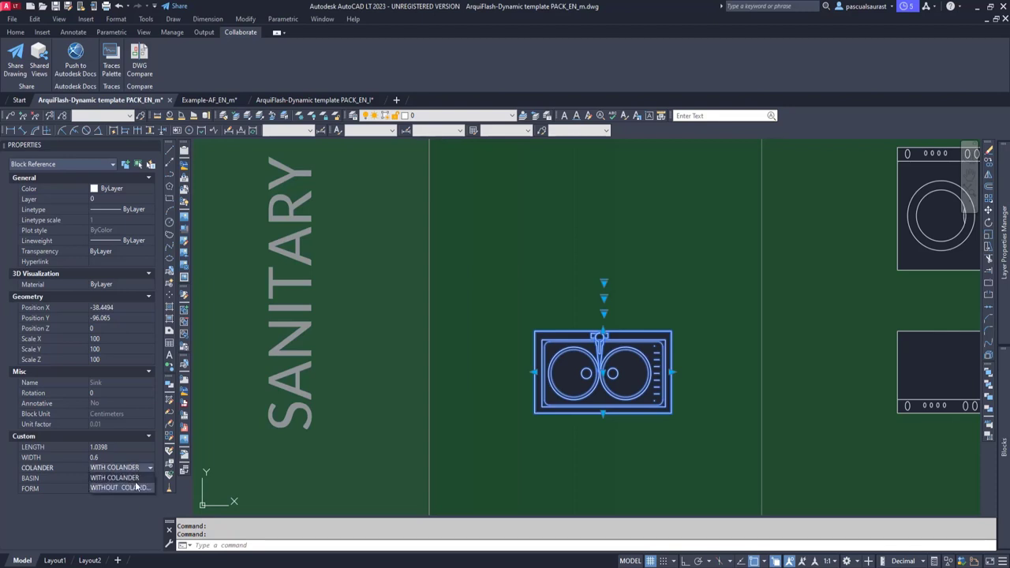
click(136, 488)
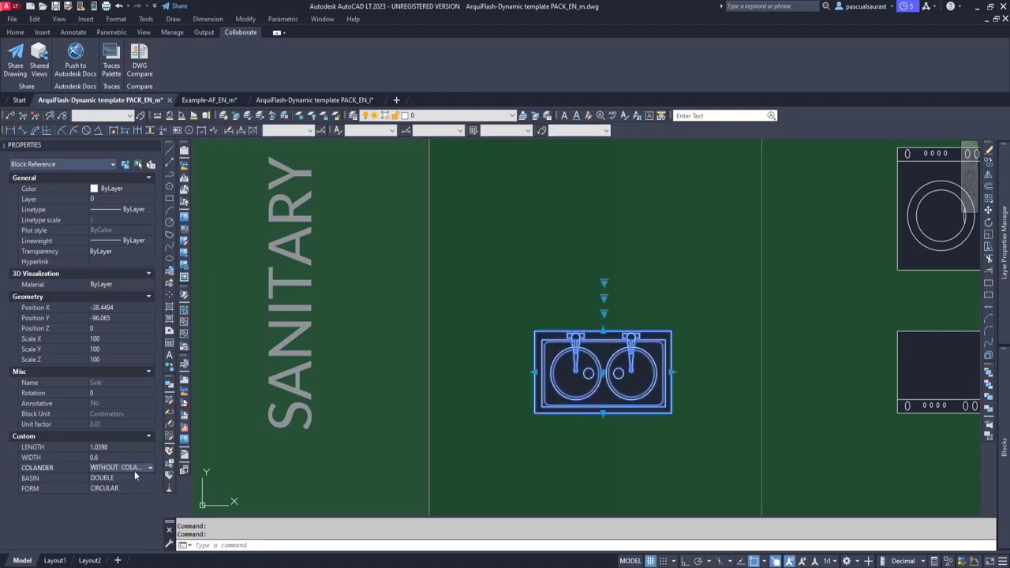
click(135, 489)
click(134, 478)
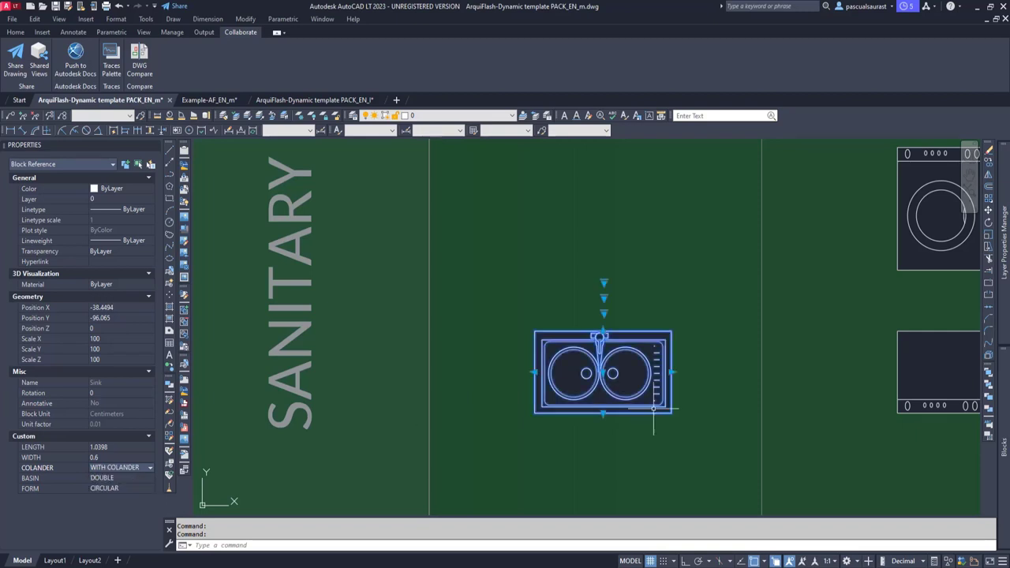
Stretch the sink to a length of about 1.45 at its colander end and increase its width.
click(671, 372)
click(725, 373)
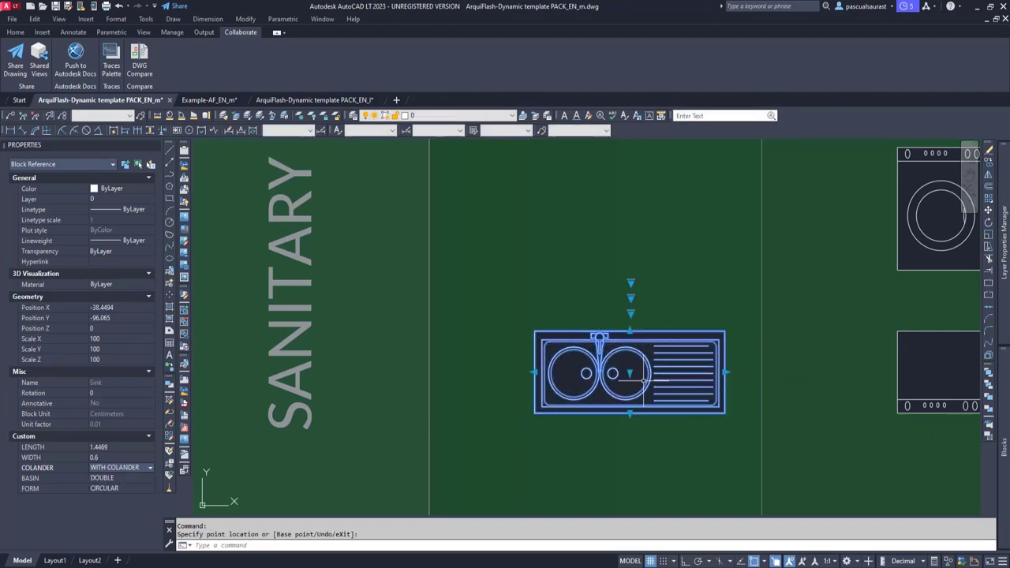
click(629, 331)
key(Escape)
click(629, 331)
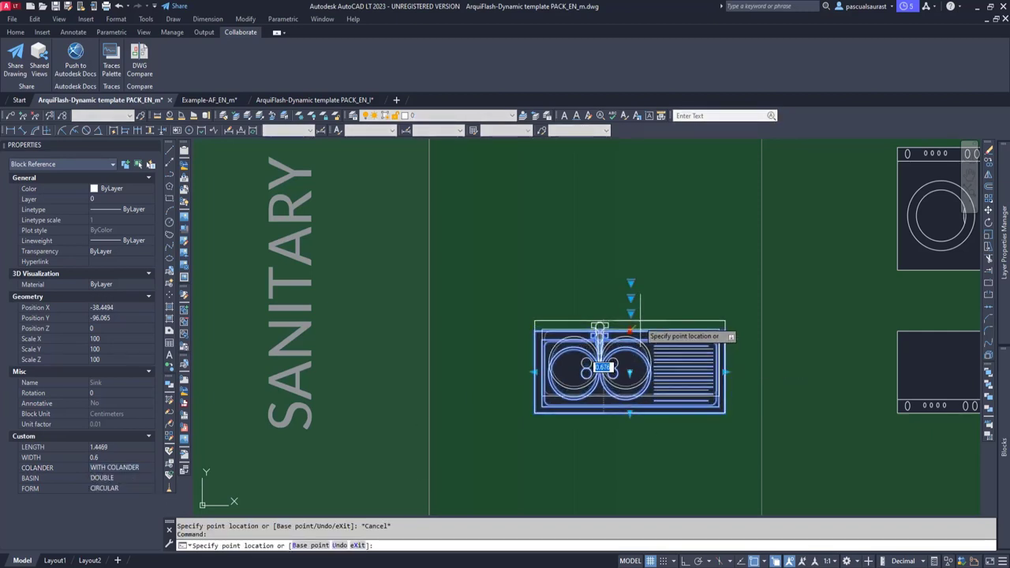
click(640, 319)
Lengthen the sink further from its basin end.
click(529, 367)
click(485, 368)
click(534, 366)
key(Escape)
Examine the custom parameters of the washing machine's top and front views.
scroll(631, 395, down, 2)
click(642, 416)
click(626, 400)
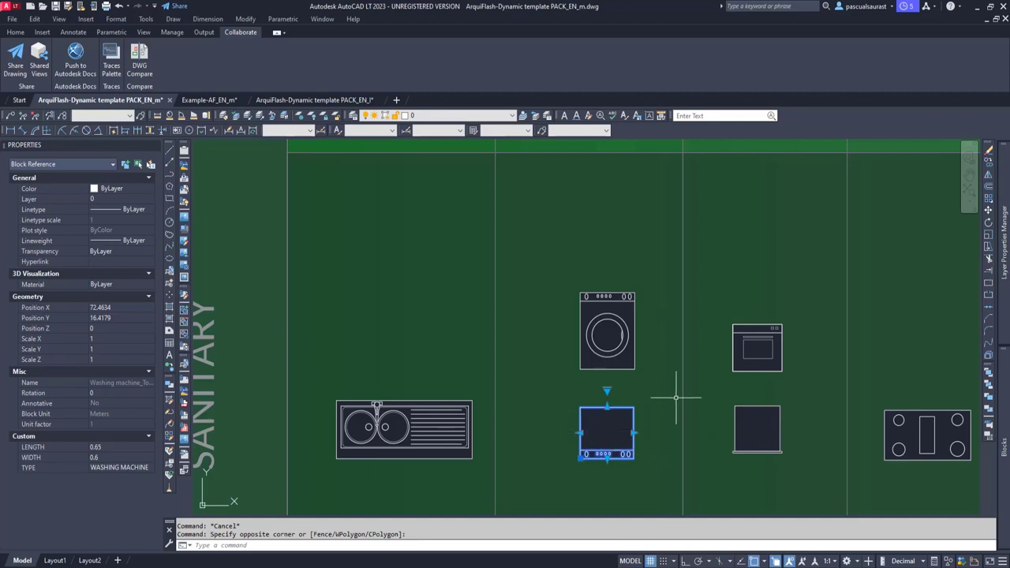
key(Escape)
click(635, 336)
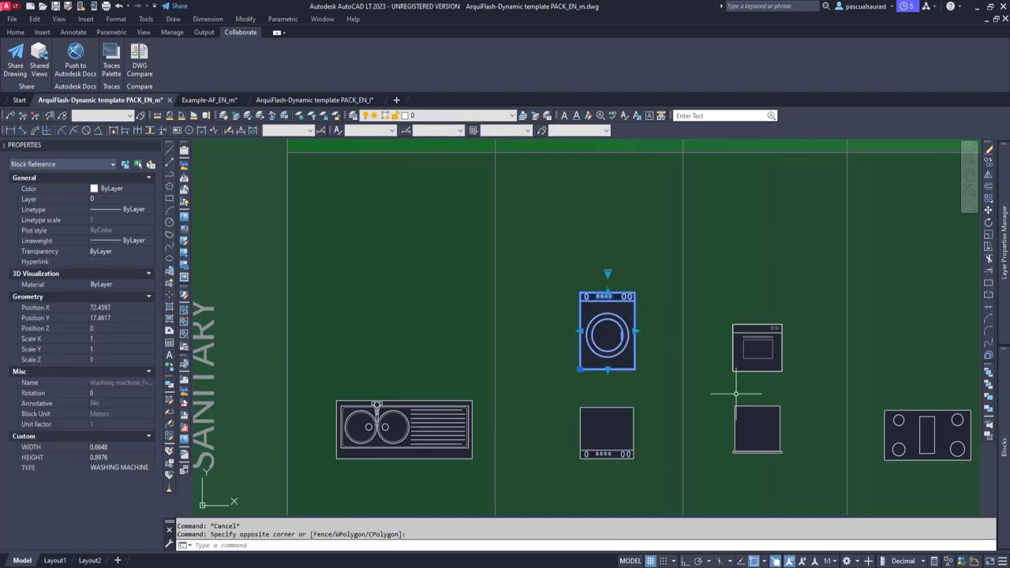
key(Escape)
Change the ceramic stove's top view to type 3.
middle_drag(767, 405, 536, 353)
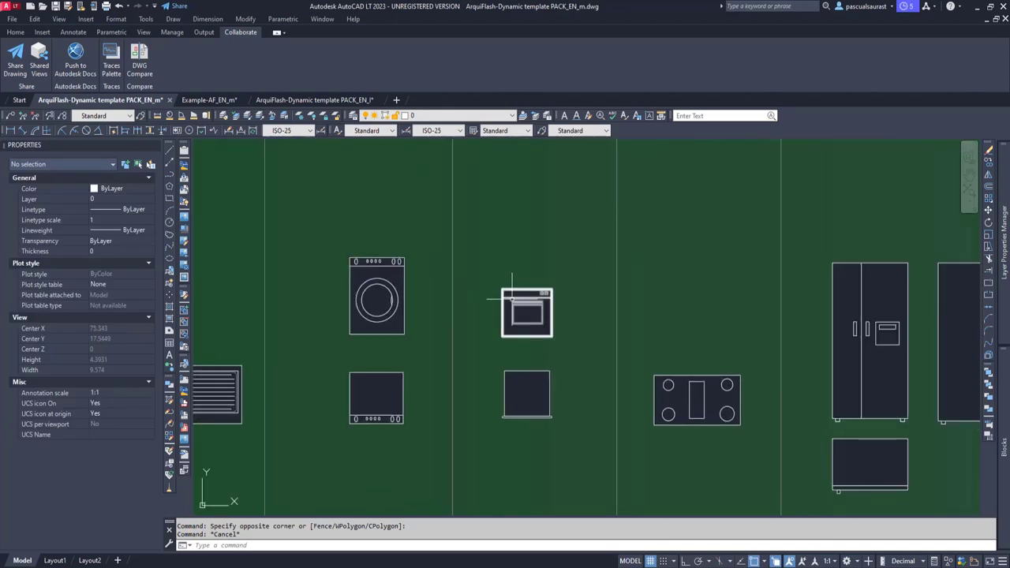
click(740, 406)
middle_drag(740, 406, 588, 443)
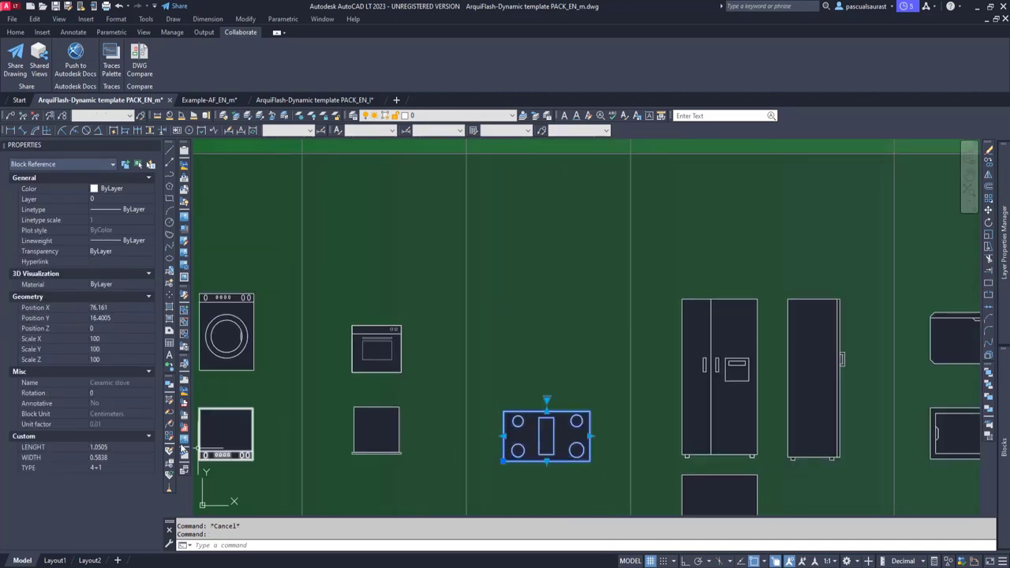
click(110, 471)
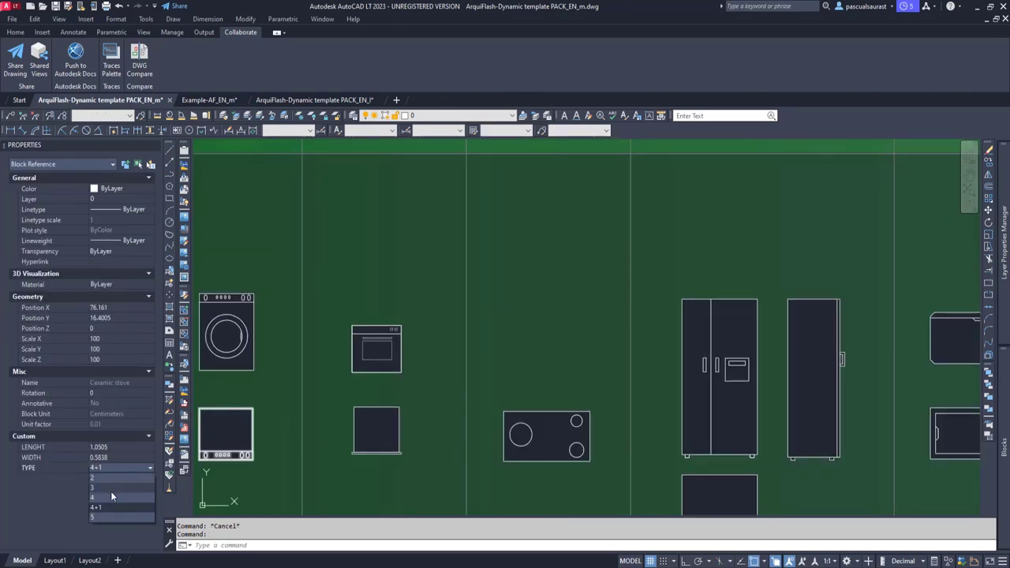
click(112, 488)
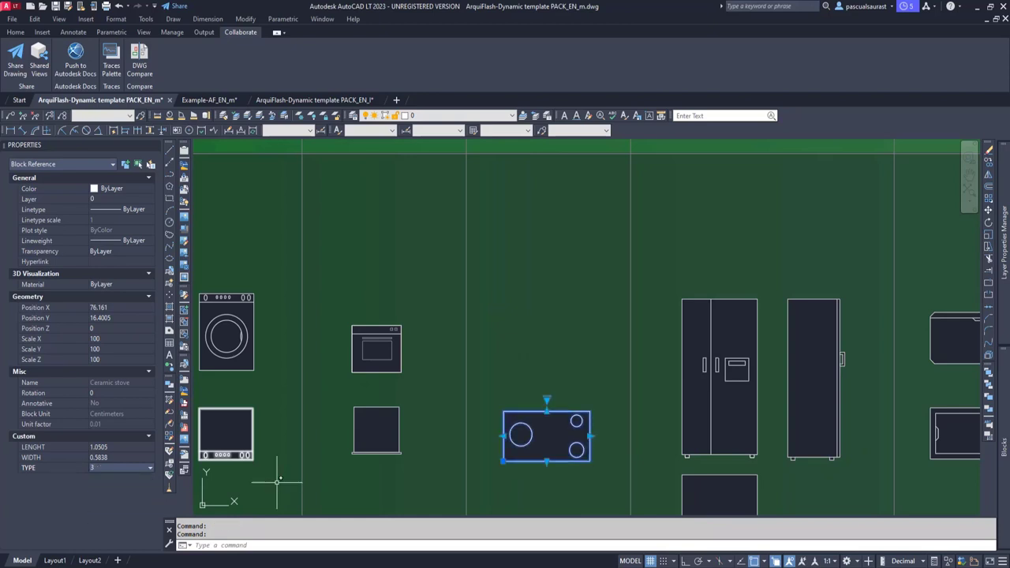
key(Escape)
Keep the refrigerator's front view as DOUBLE and set its door arrangement to VERTICAL.
mouse_move(708, 389)
middle_down()
mouse_move(681, 345)
mouse_move(551, 332)
middle_up()
click(552, 332)
click(125, 468)
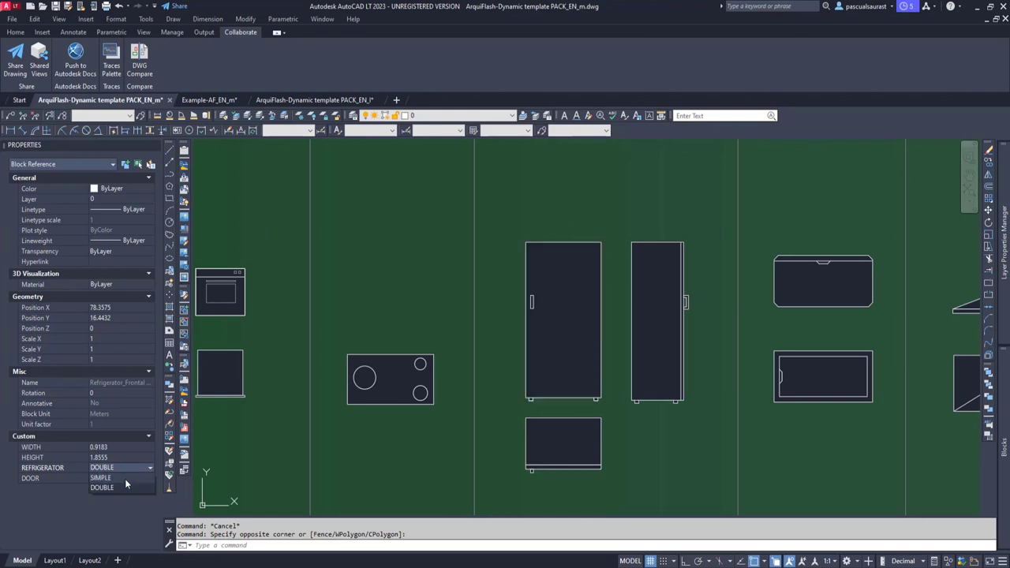
click(125, 487)
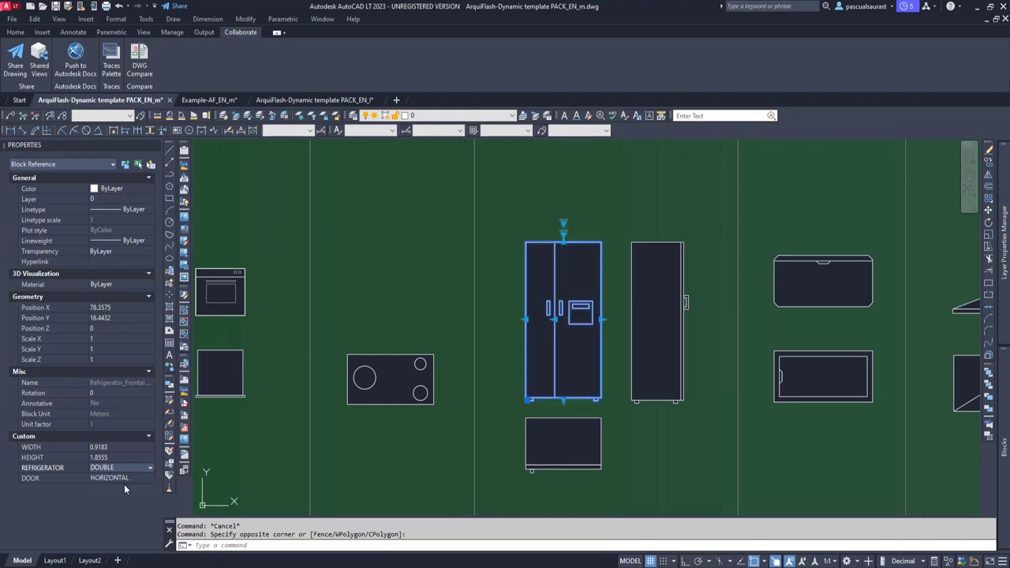
click(125, 478)
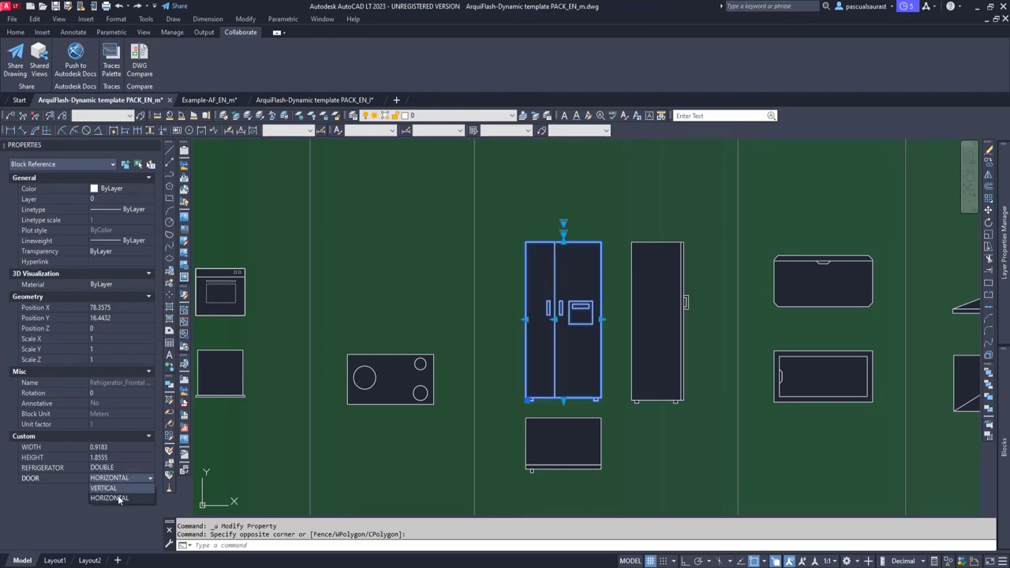
click(120, 489)
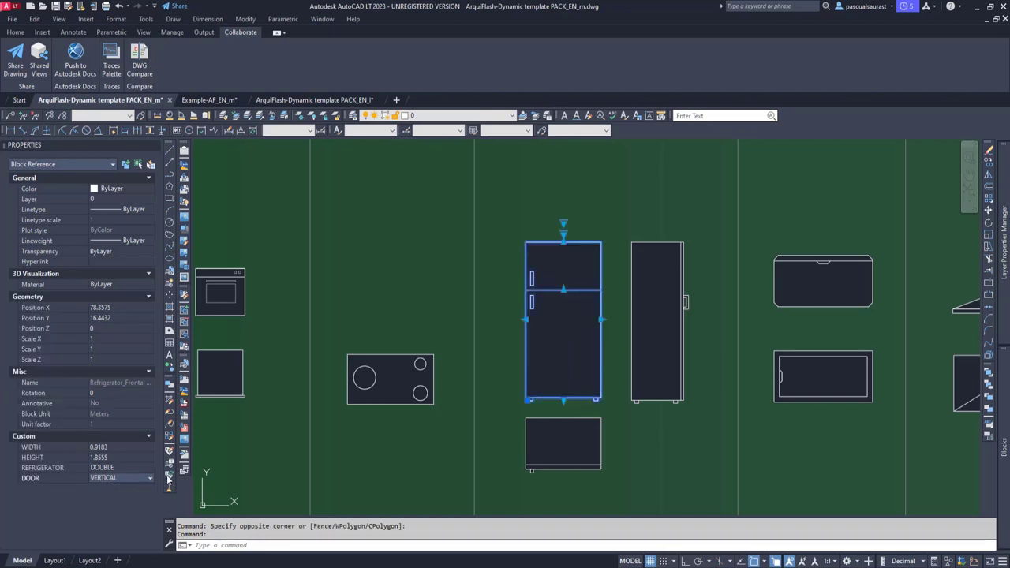
Stretch the refrigerator's front view to a height of about 2.27 and a width of about 1.07.
click(564, 241)
click(565, 198)
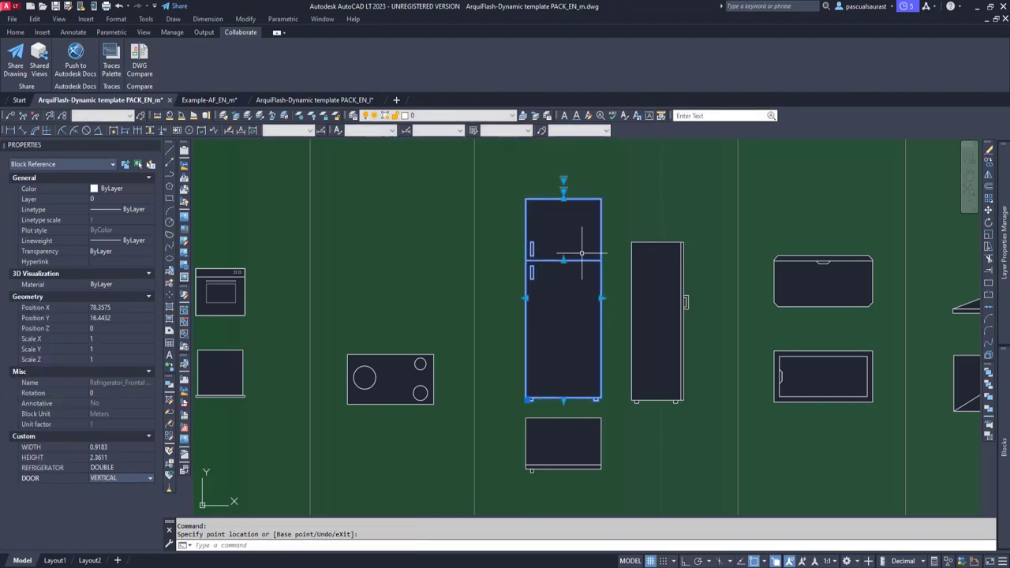
key(Escape)
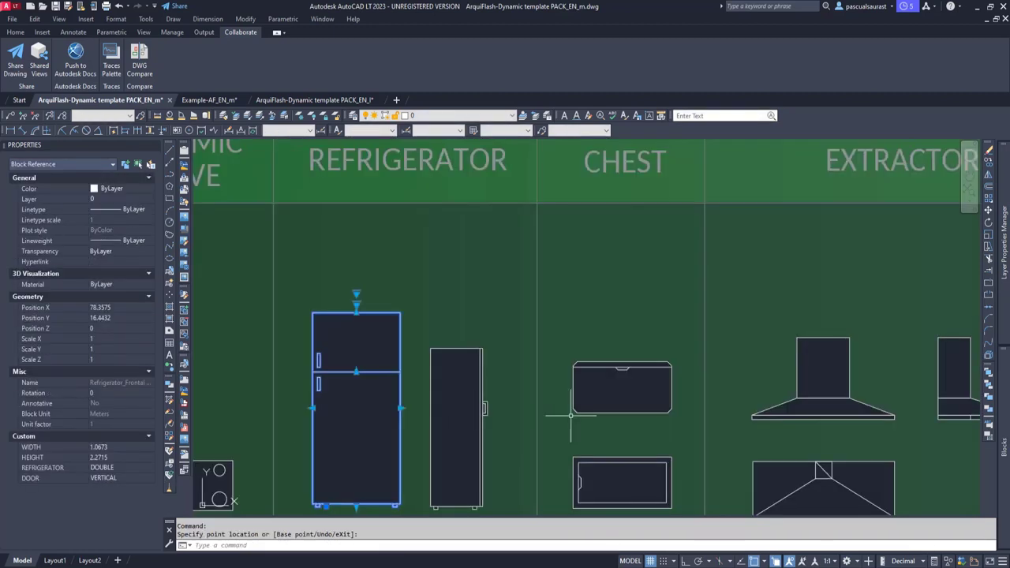
key(Escape)
Try the CORNER position on the extractor hood's front view.
middle_drag(622, 400, 594, 311)
click(610, 310)
click(610, 310)
middle_drag(846, 284, 655, 300)
click(650, 331)
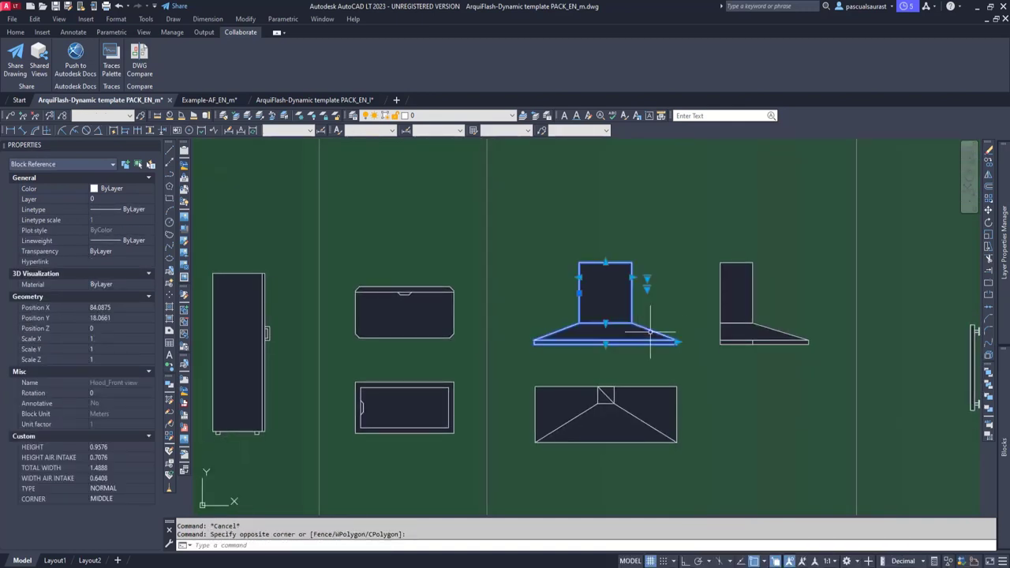
click(122, 497)
click(117, 519)
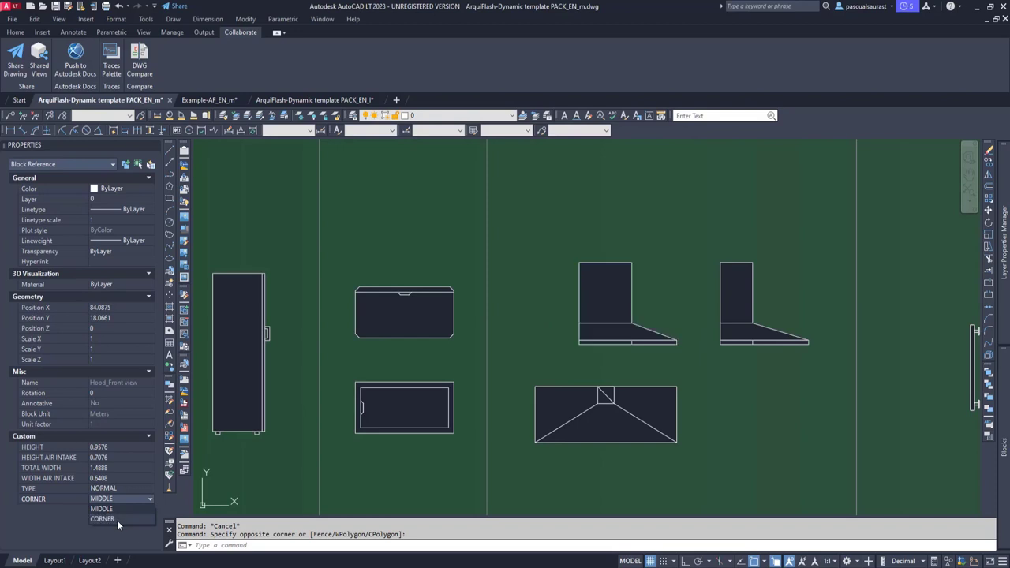
click(117, 520)
Set the hood's front view to SMOOTH and stretch it to about 1.15 high and 1.45 wide, with an air intake about 0.47 wide.
click(116, 488)
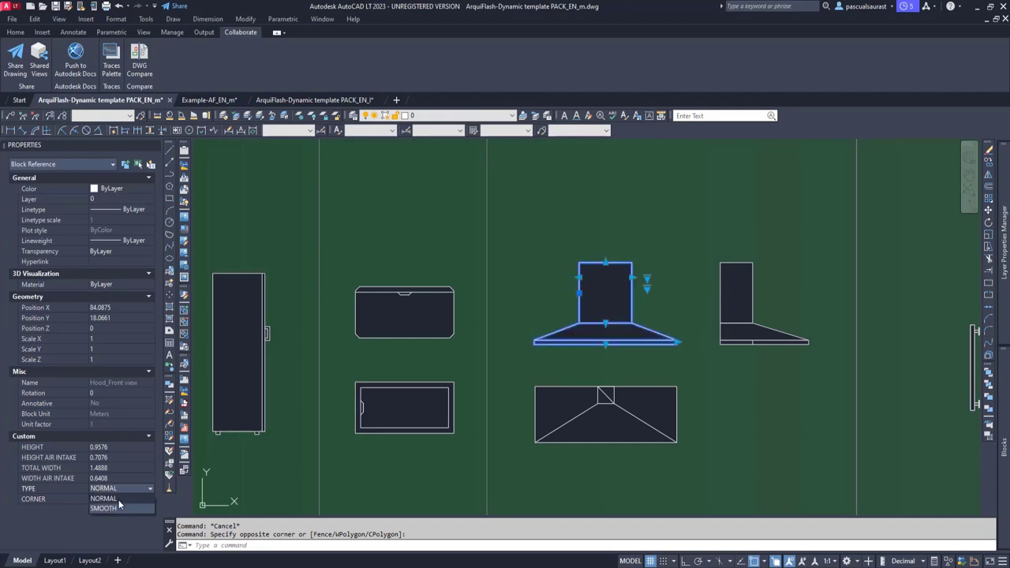
click(116, 509)
click(631, 277)
click(617, 262)
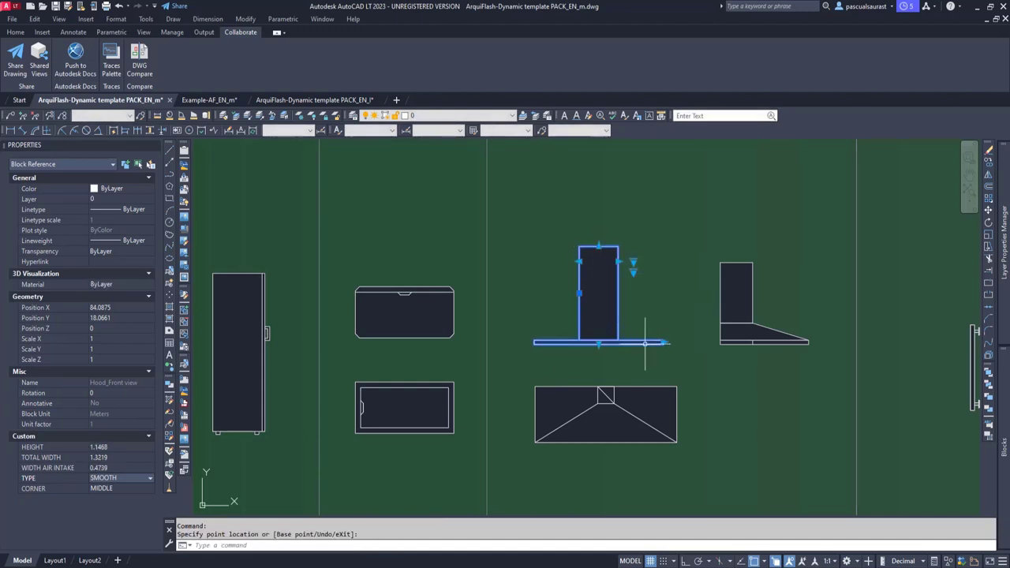
click(676, 345)
middle_drag(718, 356, 562, 355)
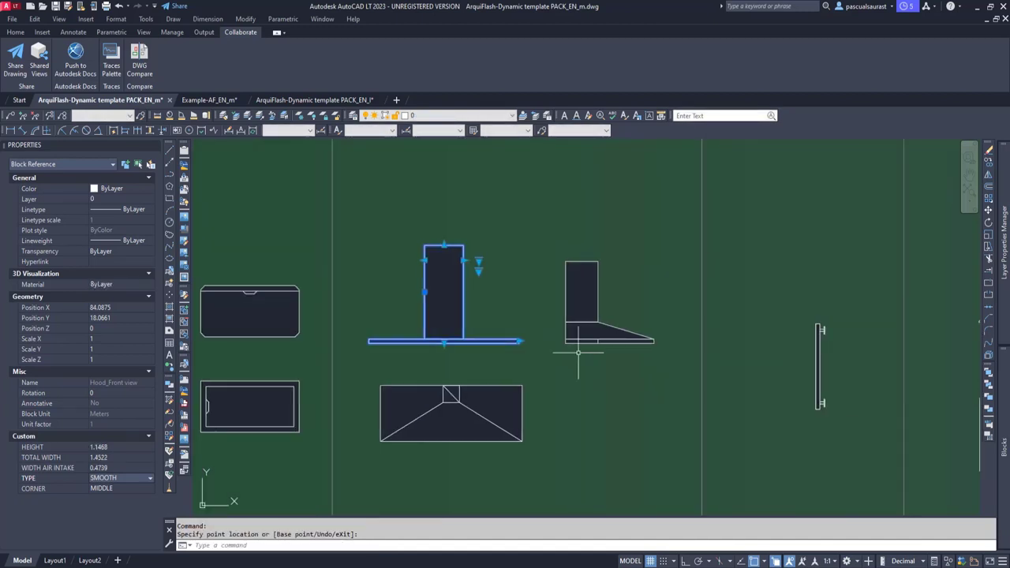
key(Escape)
Change the type of the rectangular shower's top view to BATHTUB.
middle_drag(755, 340, 491, 361)
scroll(491, 361, up, 2)
scroll(502, 361, down, 2)
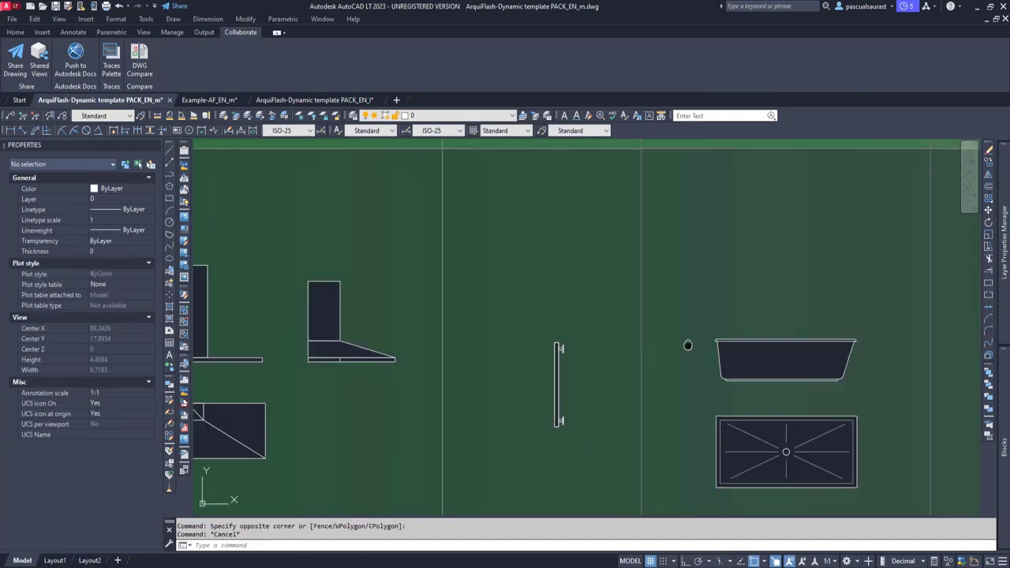
middle_drag(688, 347, 503, 305)
scroll(617, 343, up, 2)
middle_drag(648, 367, 668, 309)
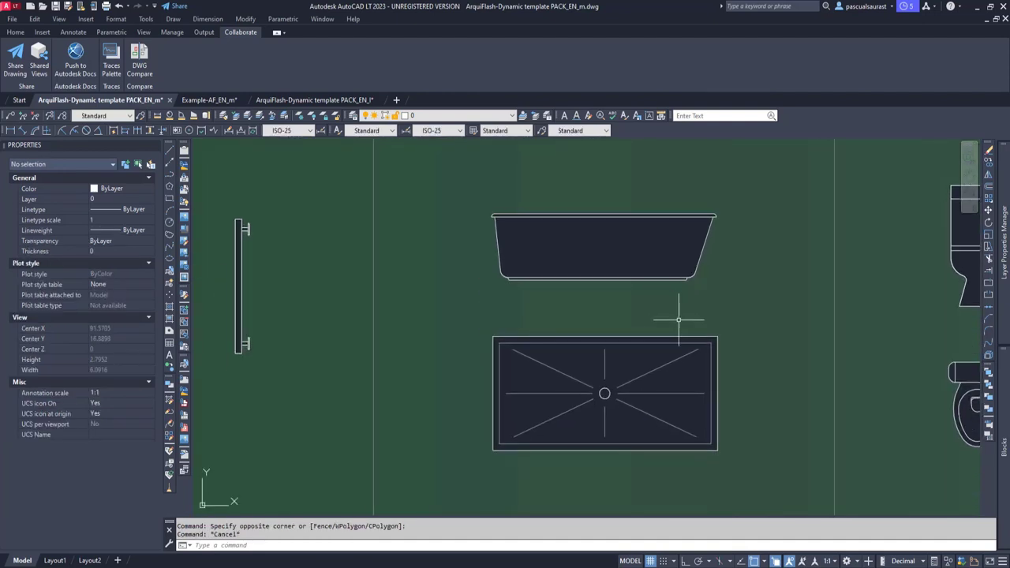
click(679, 320)
click(678, 346)
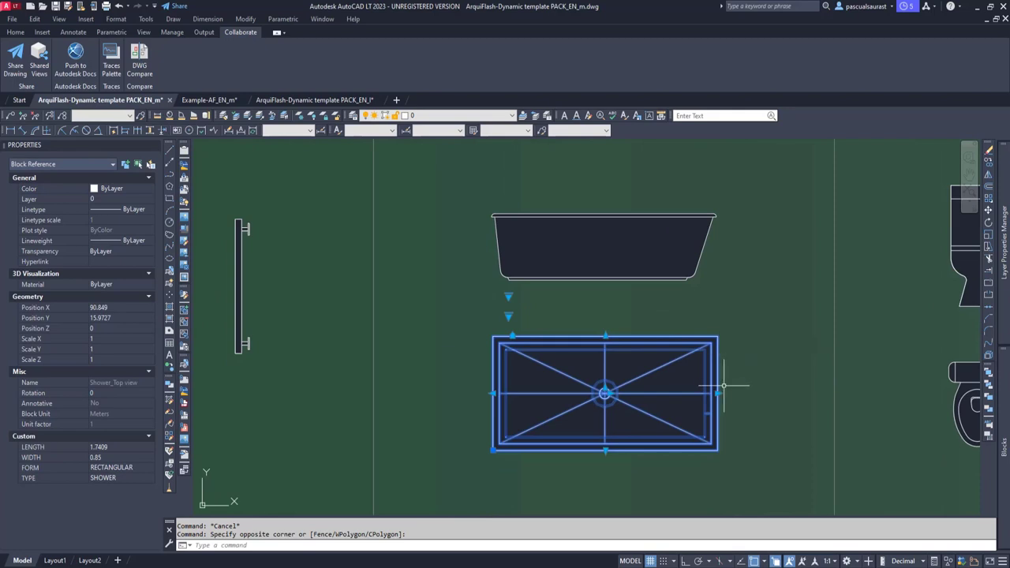
click(117, 476)
click(122, 475)
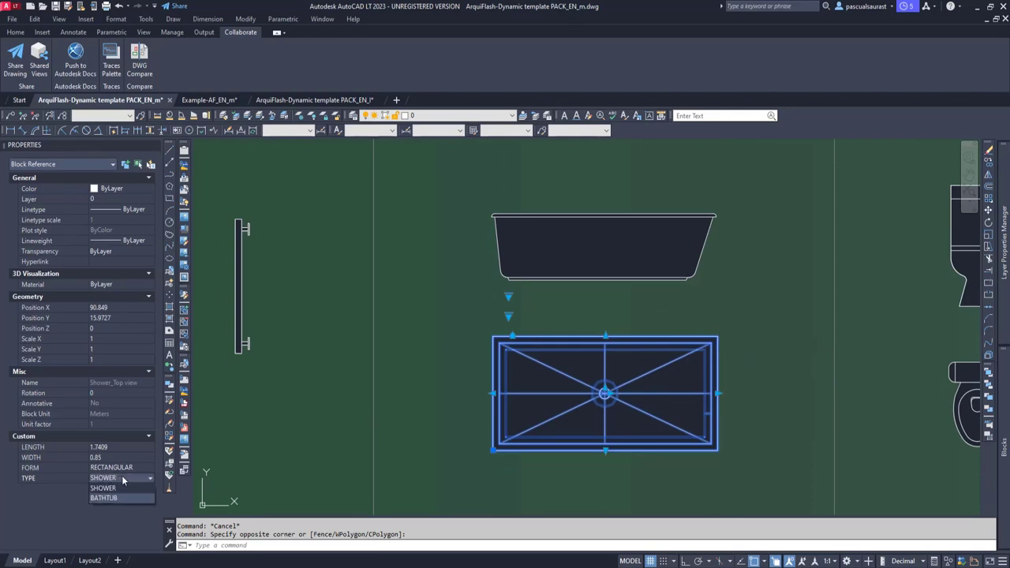
click(119, 498)
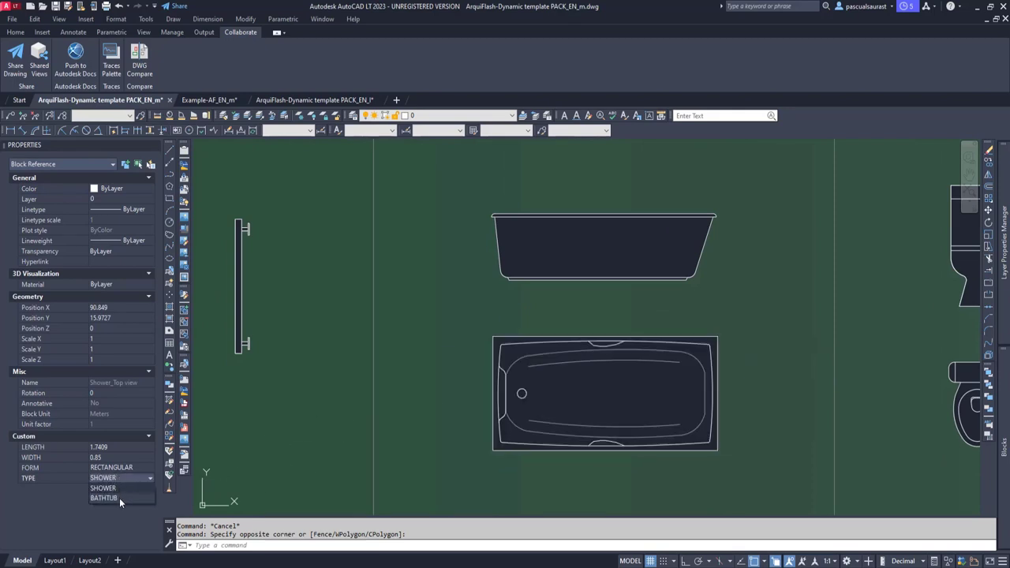
Set the form of the bathtub's top view to CIRCULAR.
click(122, 468)
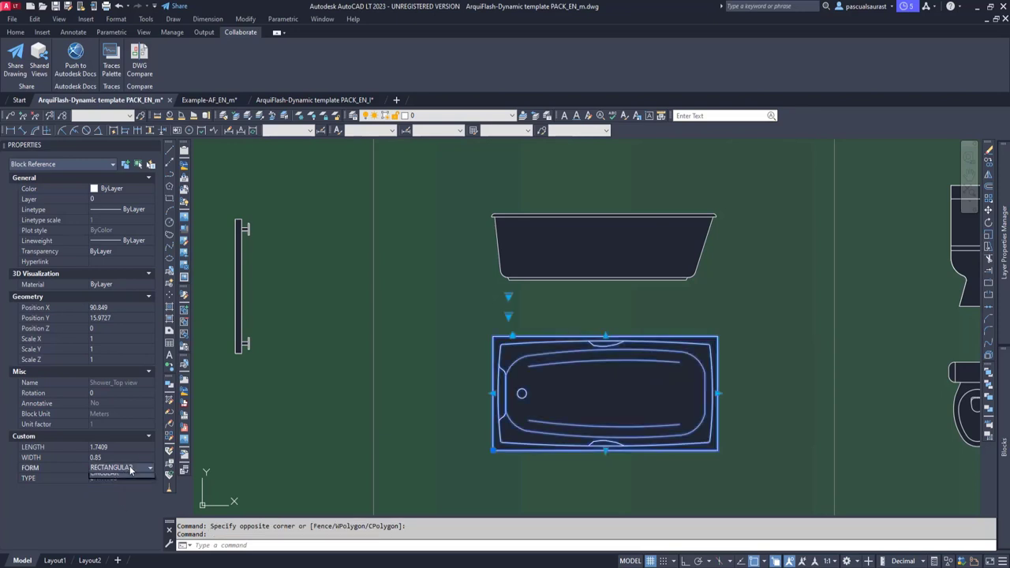
click(130, 468)
click(120, 487)
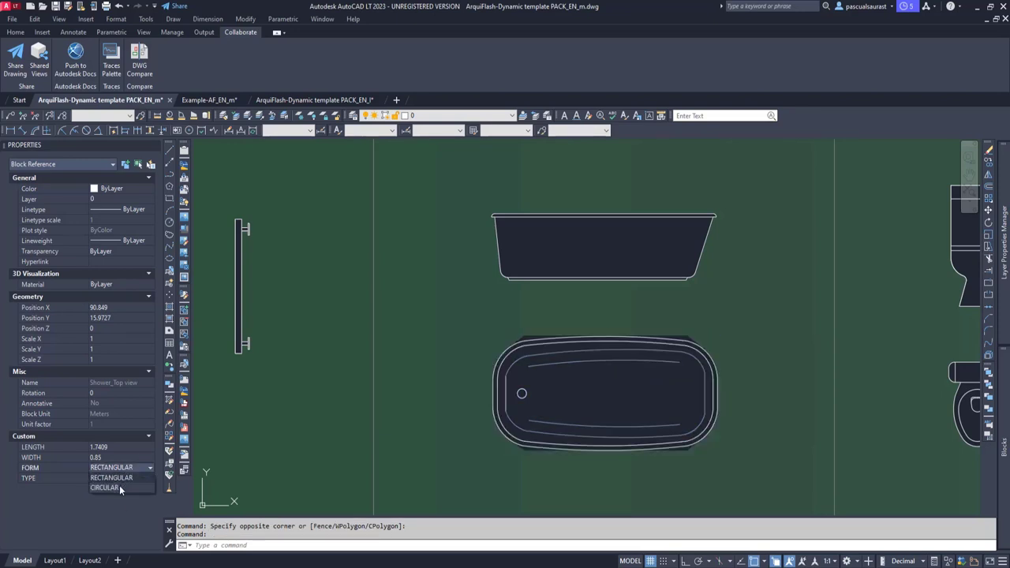
Stretch the bathtub's front view to a width of about 1.91 and a height of about 0.62.
middle_drag(733, 217, 700, 297)
click(553, 286)
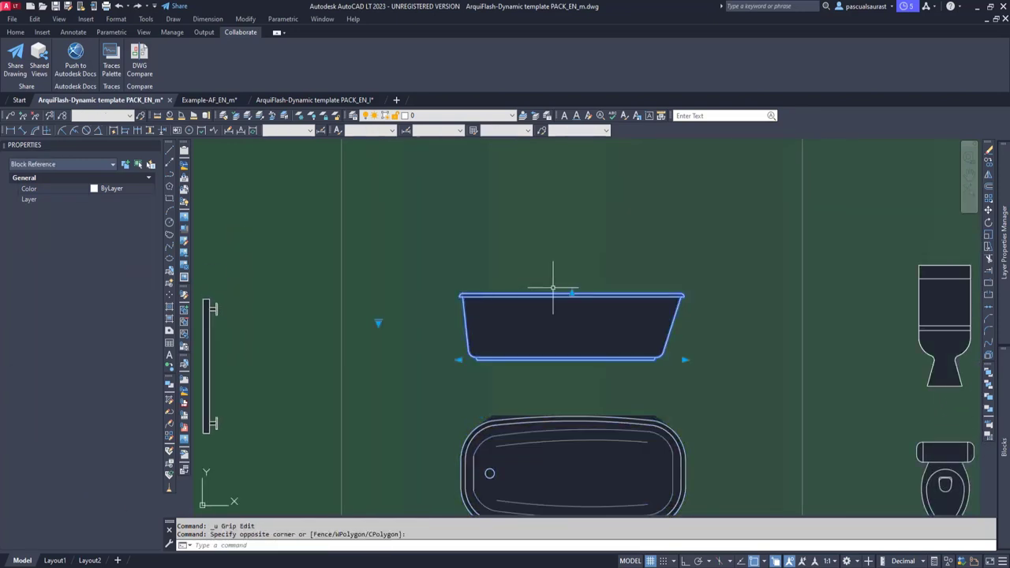
click(684, 360)
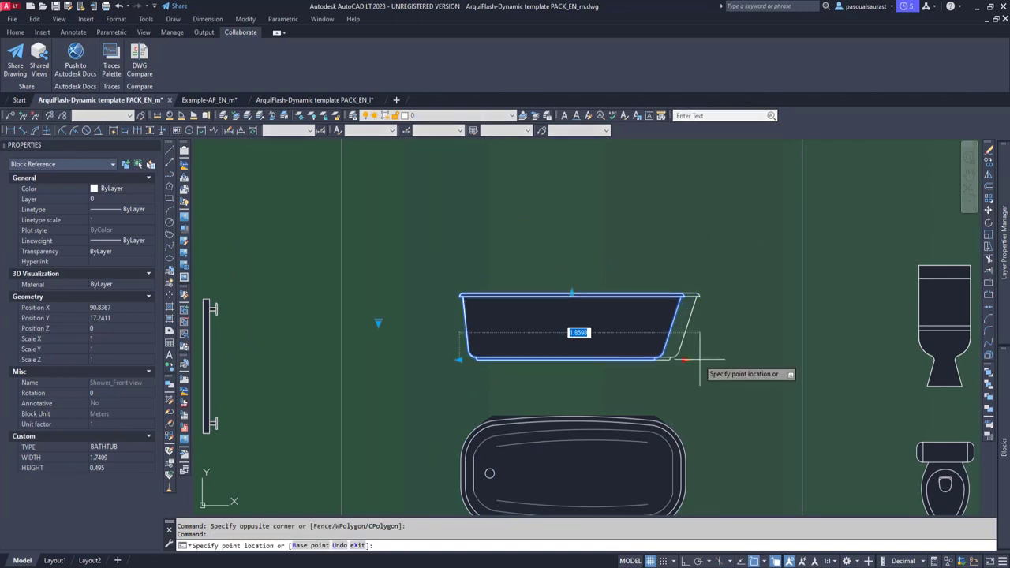
click(706, 361)
click(583, 278)
key(Escape)
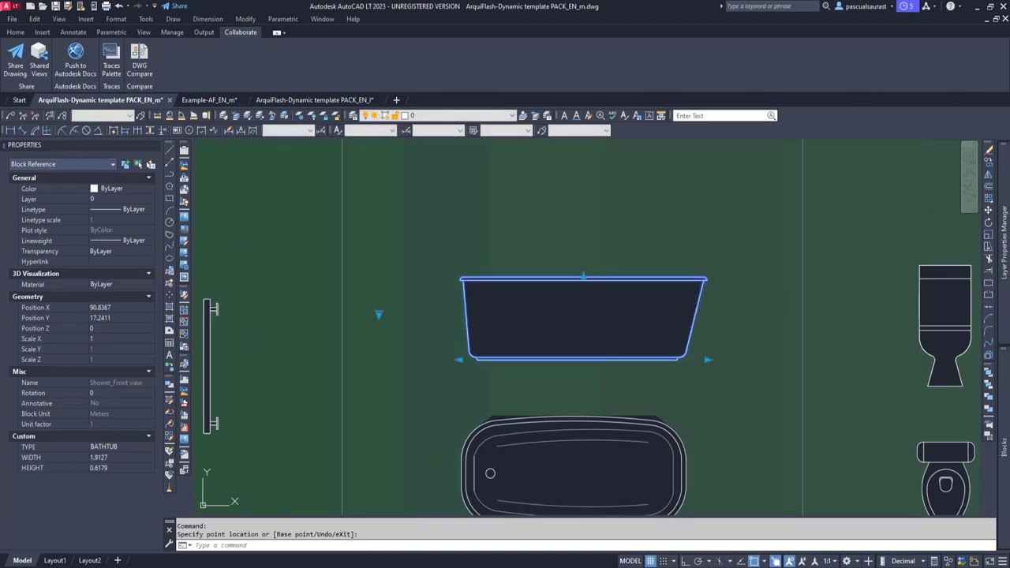
middle_drag(716, 307, 542, 287)
key(Escape)
Keep the WC's top view as TRADITIONAL and set its cover to CLOSE.
mouse_move(584, 338)
middle_down()
mouse_move(675, 337)
mouse_move(449, 324)
middle_up()
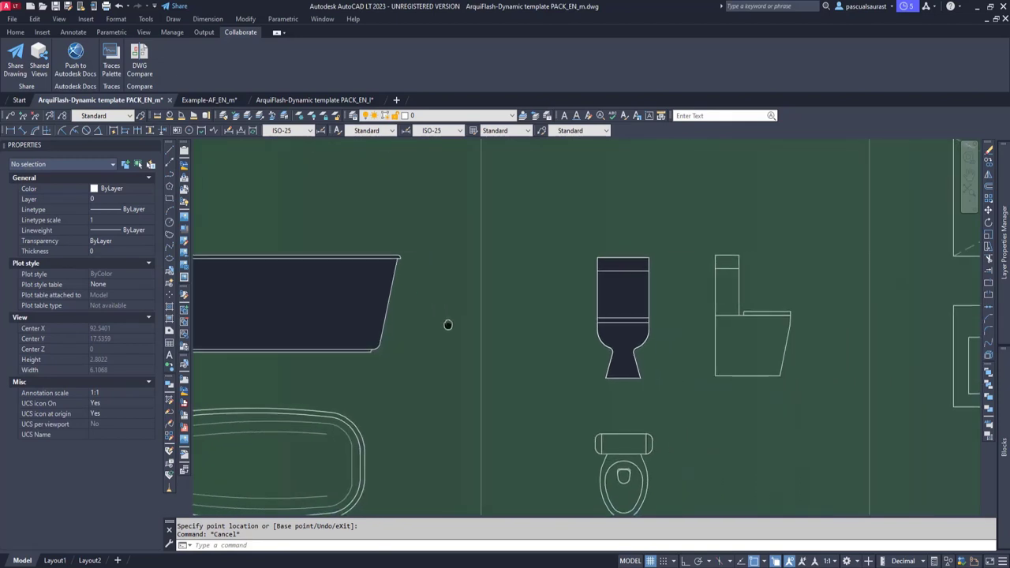
scroll(634, 322, down, 2)
click(588, 438)
click(118, 467)
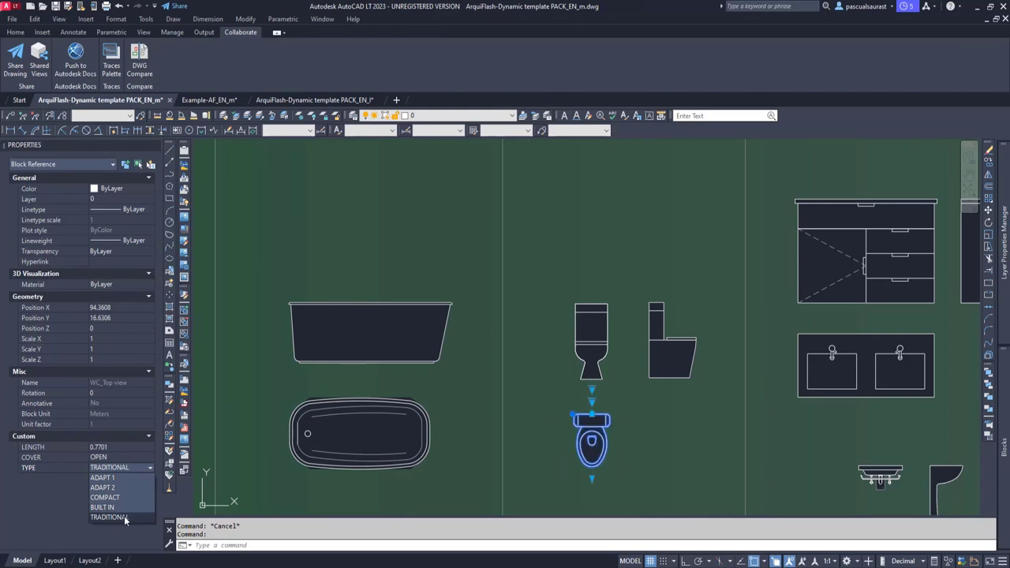
click(124, 516)
click(124, 458)
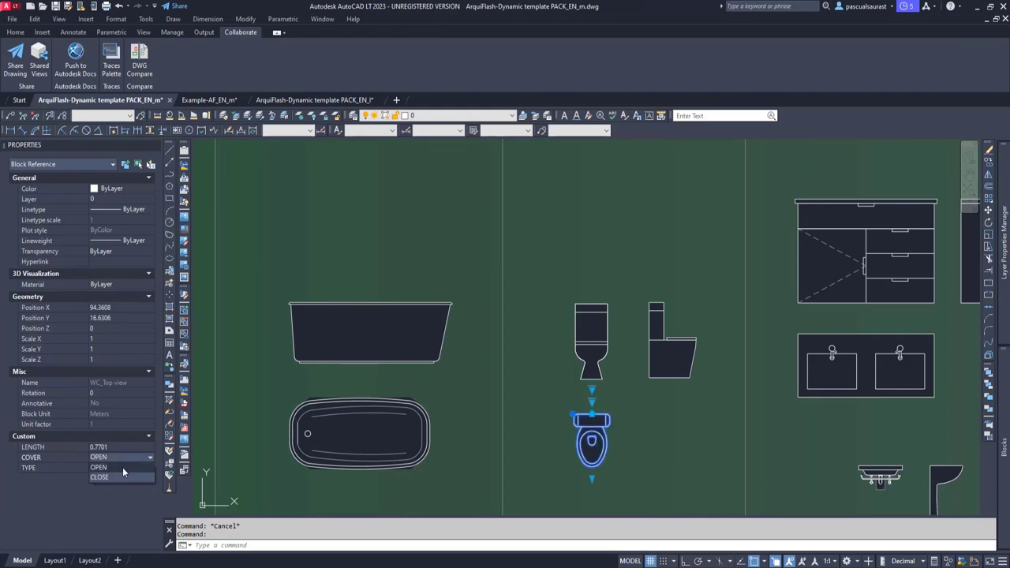
click(121, 477)
Examine the type options of the WC's side view and keep it as COMPACT.
click(665, 360)
key(Escape)
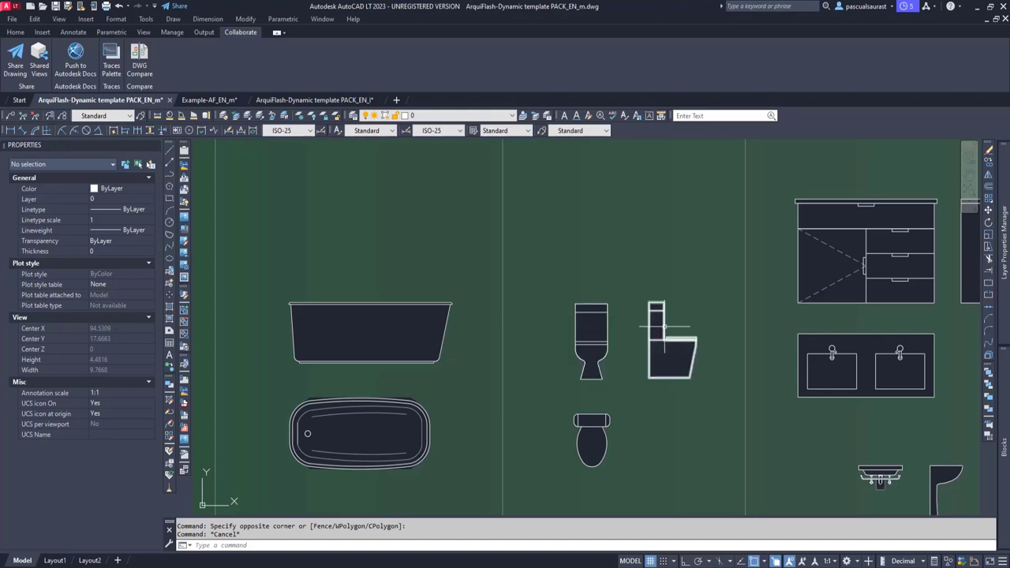
click(662, 326)
double_click(119, 469)
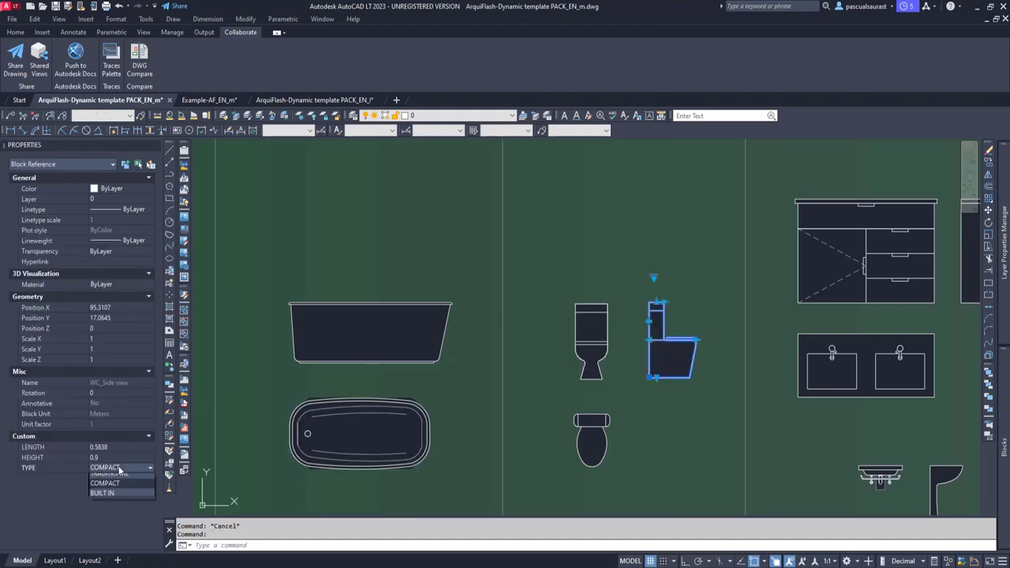
click(122, 487)
key(Escape)
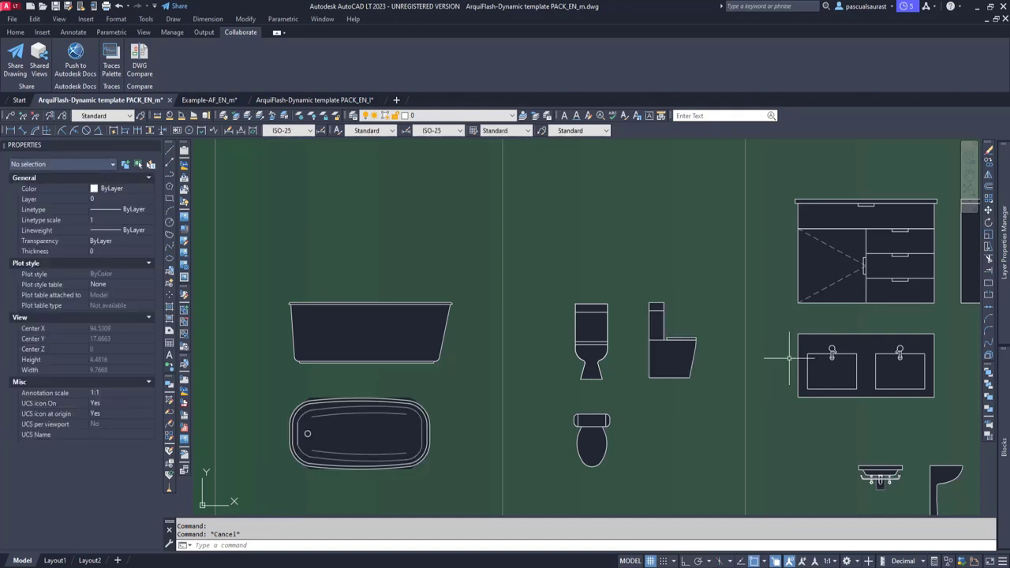
Change the double washbasin's top view to a SIMPLE basin.
click(794, 356)
key(Escape)
scroll(841, 361, up, 2)
mouse_move(821, 336)
middle_down()
mouse_move(564, 412)
mouse_move(591, 289)
middle_up()
scroll(571, 391, down, 2)
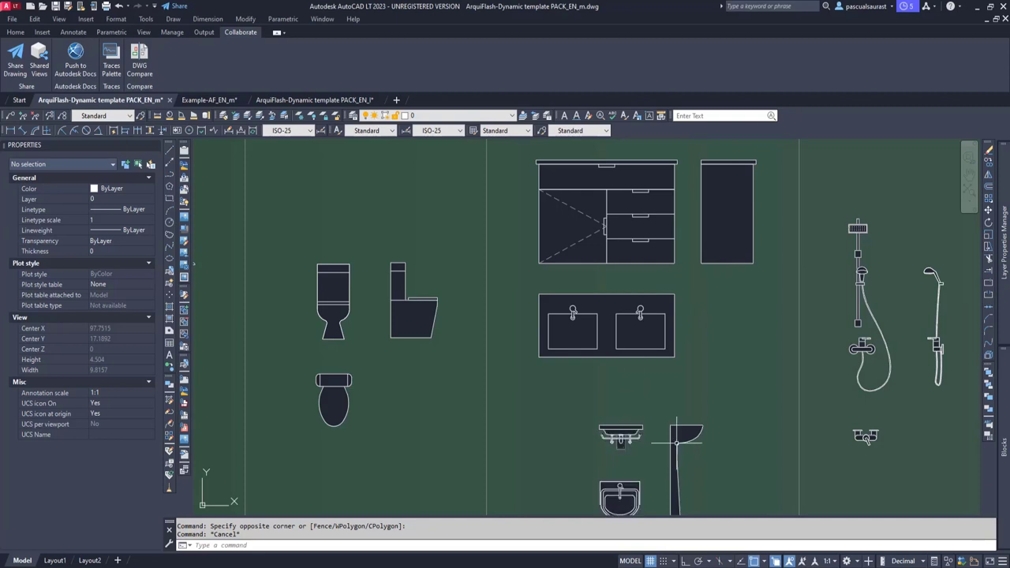
click(630, 341)
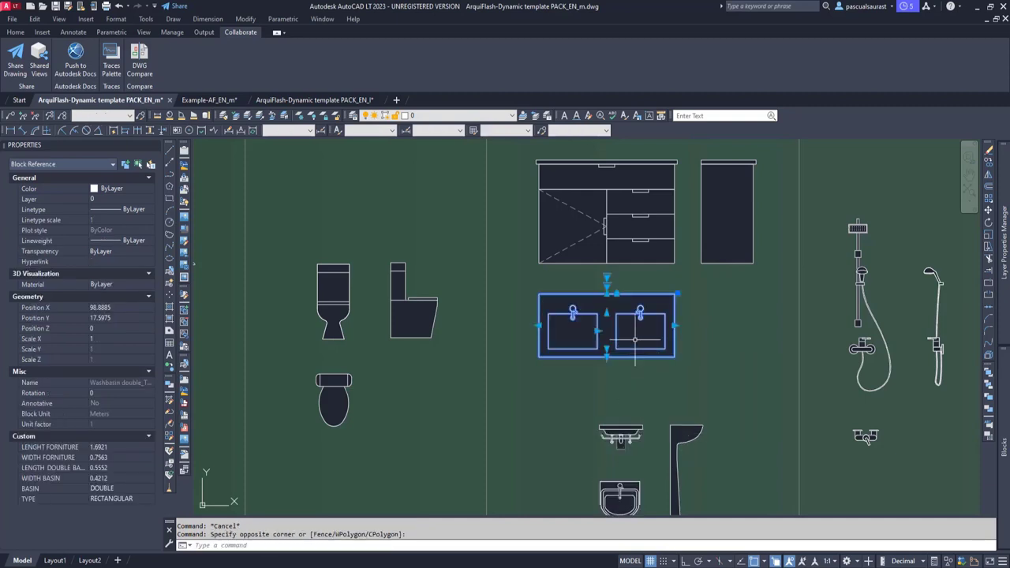
scroll(636, 335, up, 2)
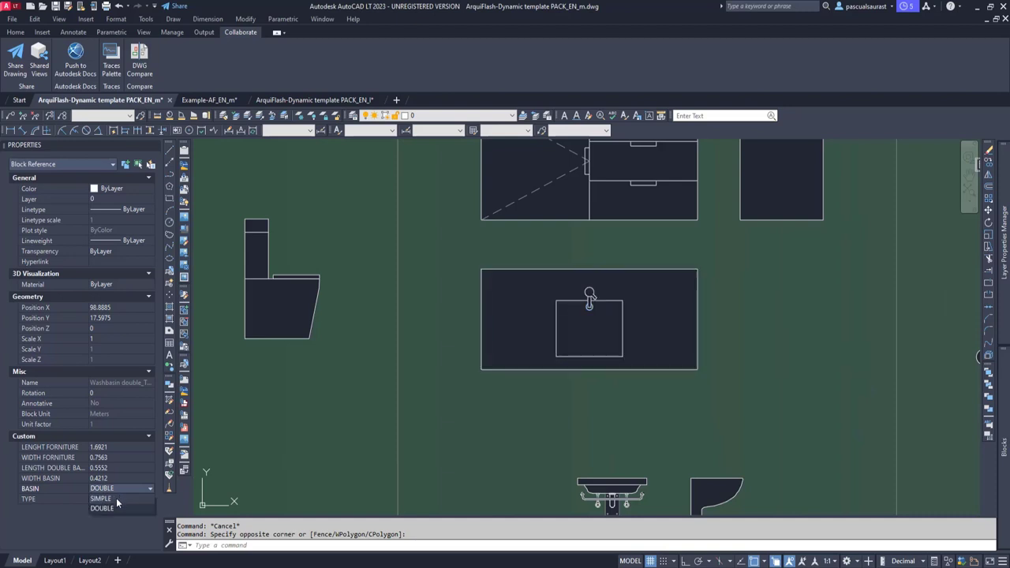
click(116, 499)
Stretch the double washbasin's top view to a furniture length of about 2.04, with a basin about 0.76 long and 0.47 wide.
click(698, 320)
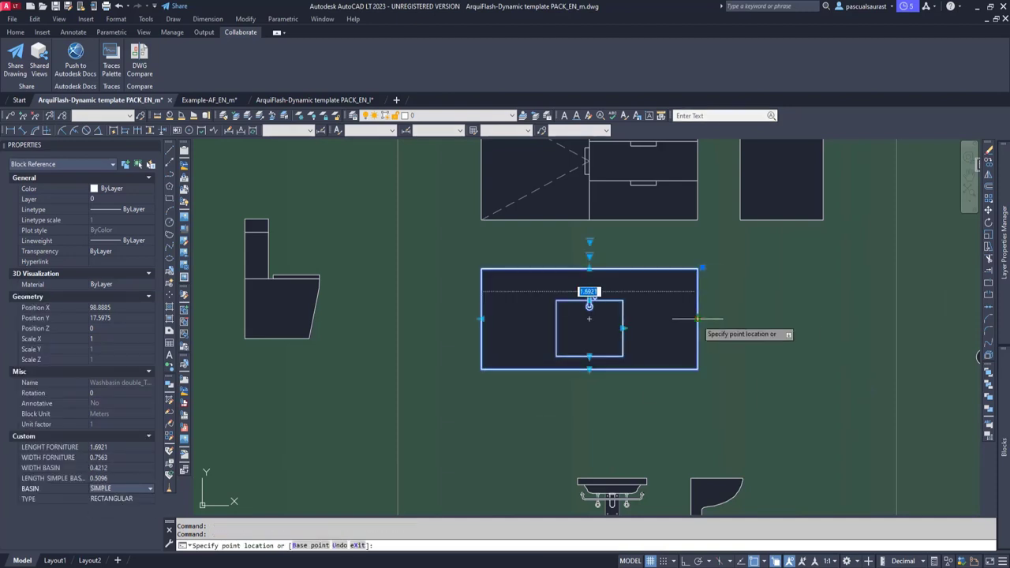
click(742, 320)
click(644, 327)
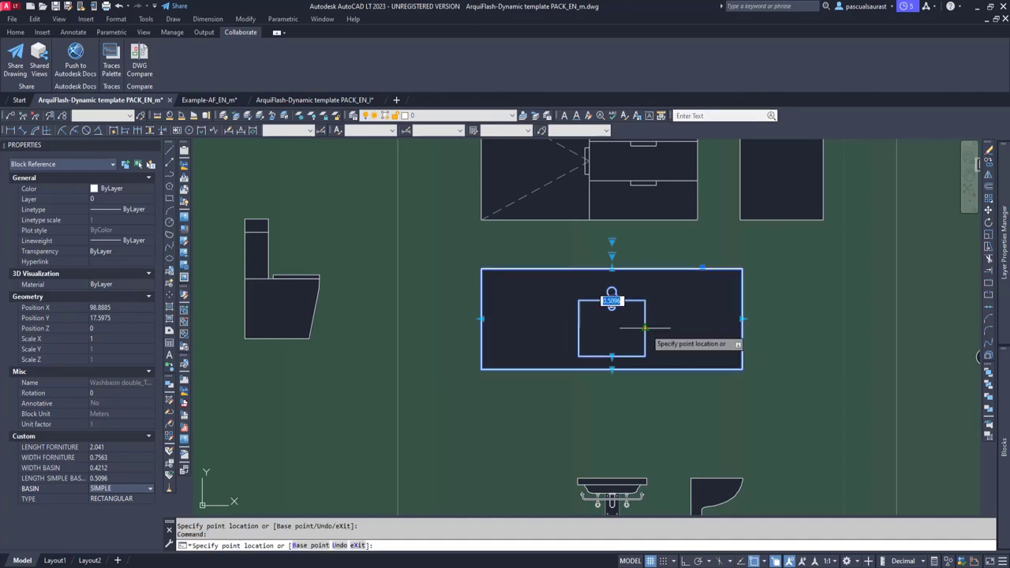
click(676, 327)
click(612, 300)
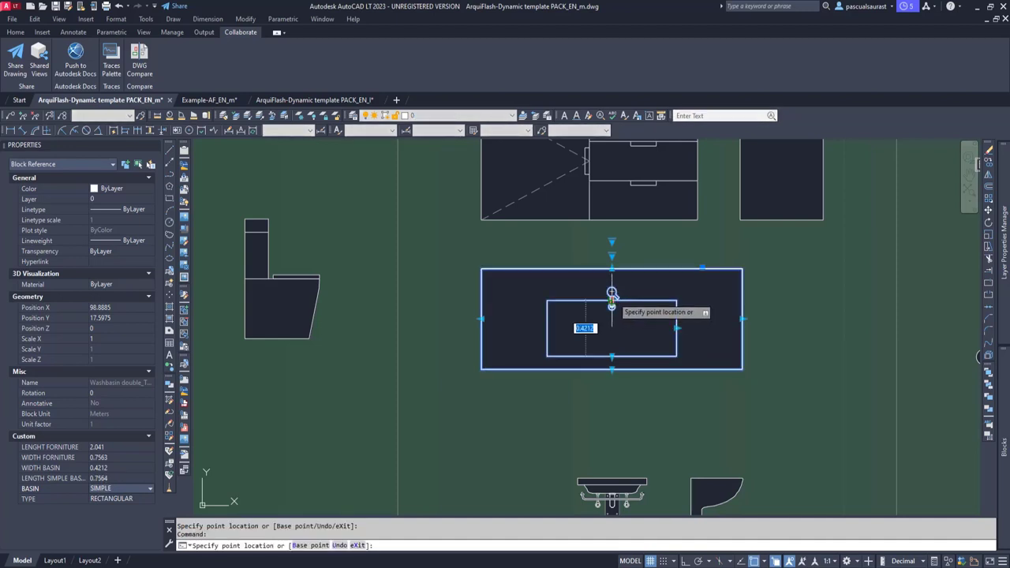
click(613, 292)
Set the basin type of the double washbasin's top view to CURVED.
click(122, 500)
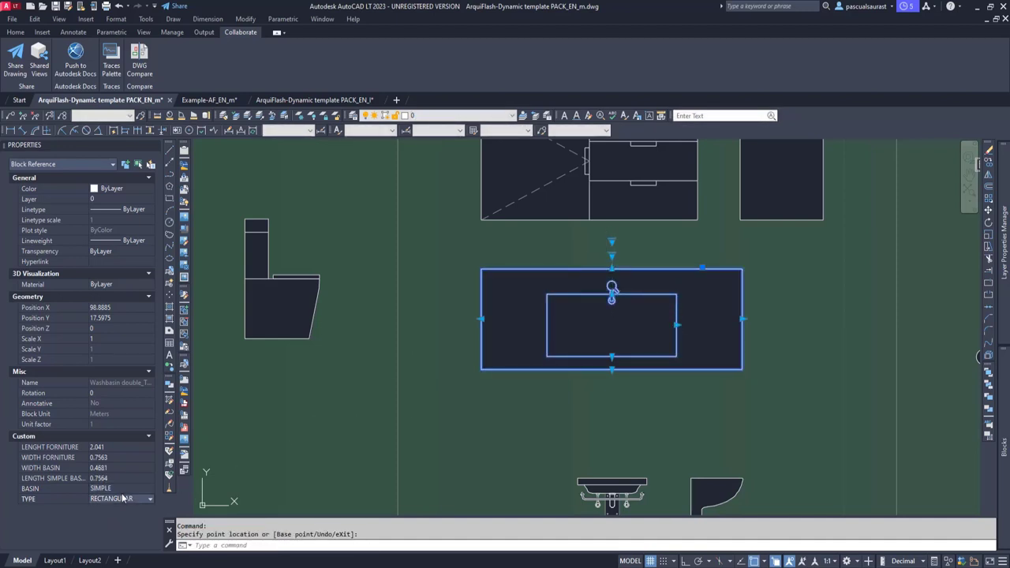
click(122, 499)
click(114, 518)
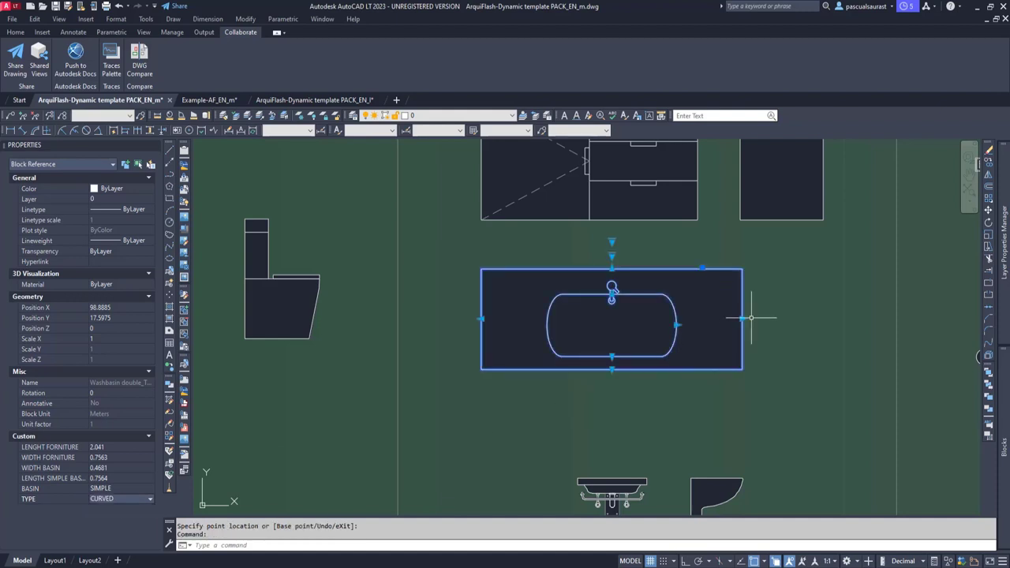
Set both unit 1 and unit 2 of the washbasin furniture's front view to DRAWER - 4.
click(634, 299)
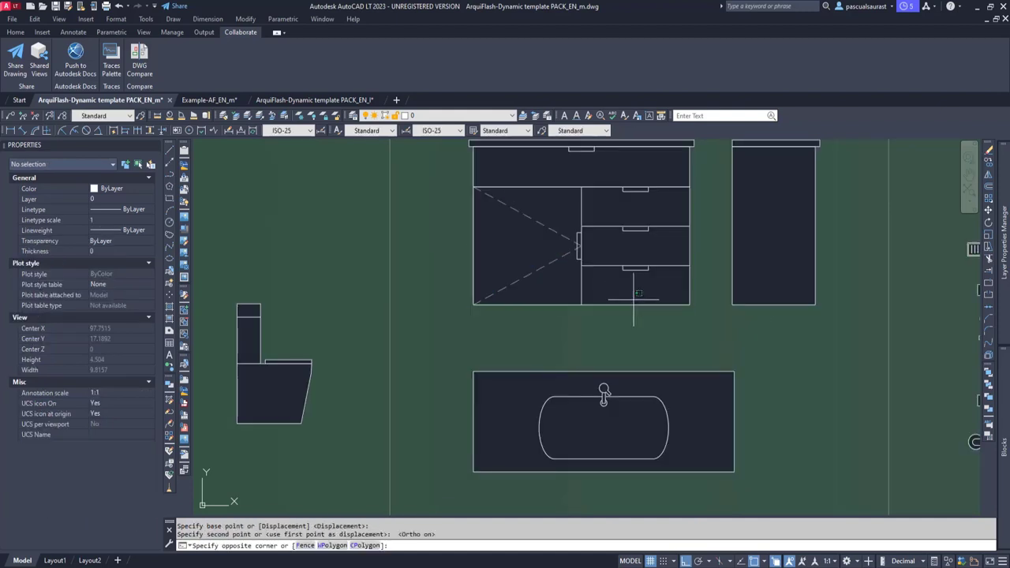
click(606, 312)
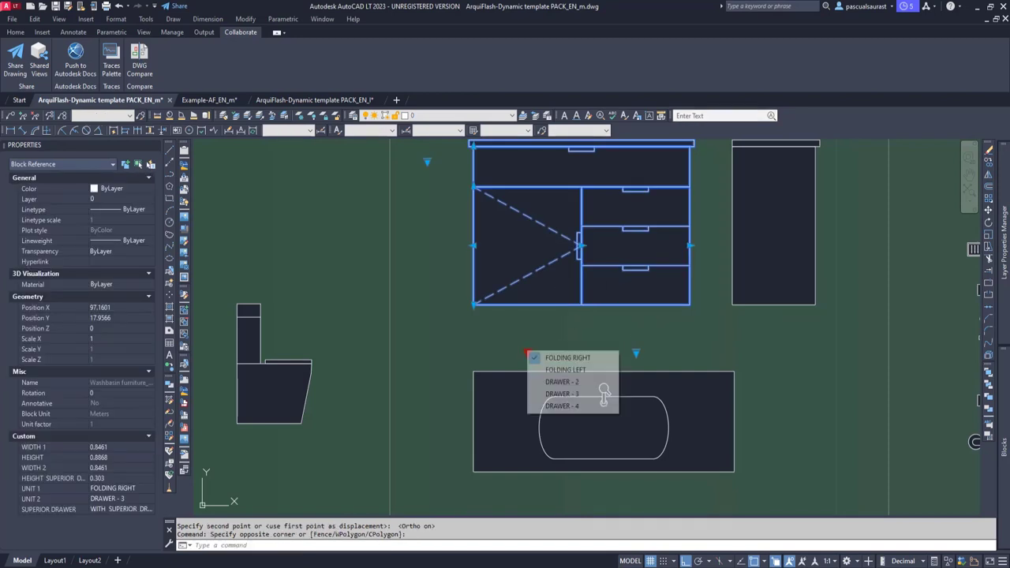
click(528, 352)
click(96, 491)
click(99, 490)
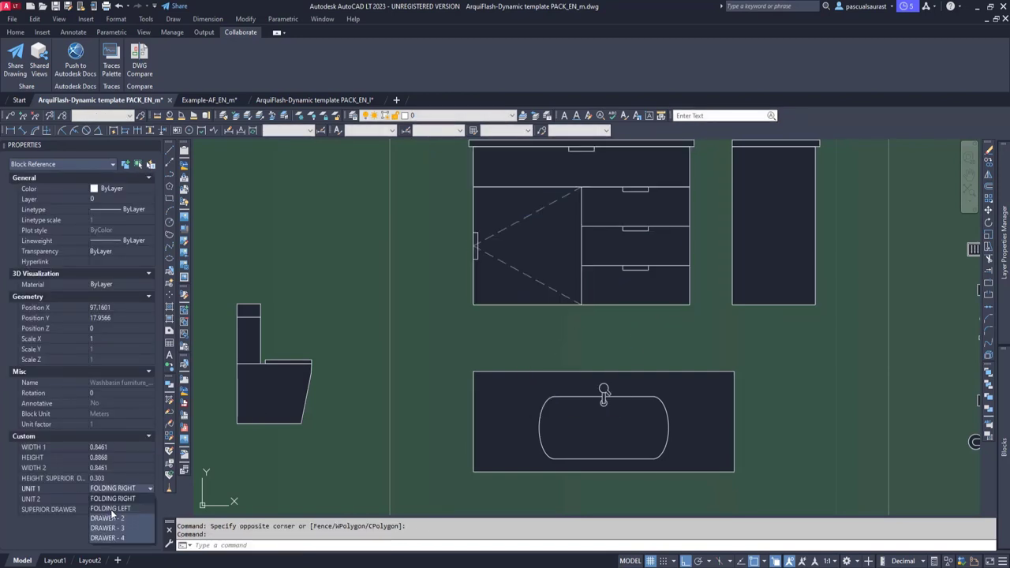
click(114, 537)
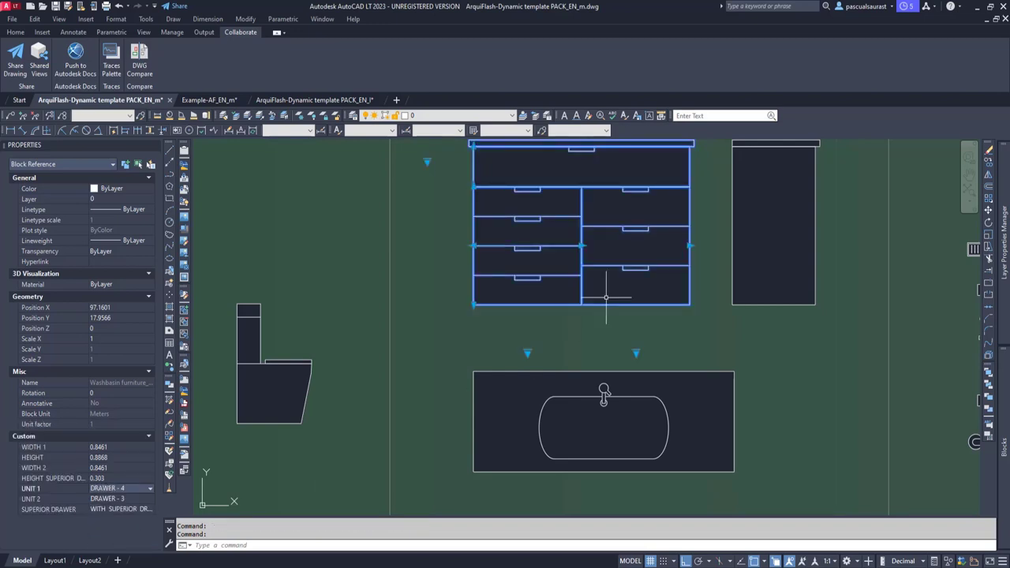
click(124, 500)
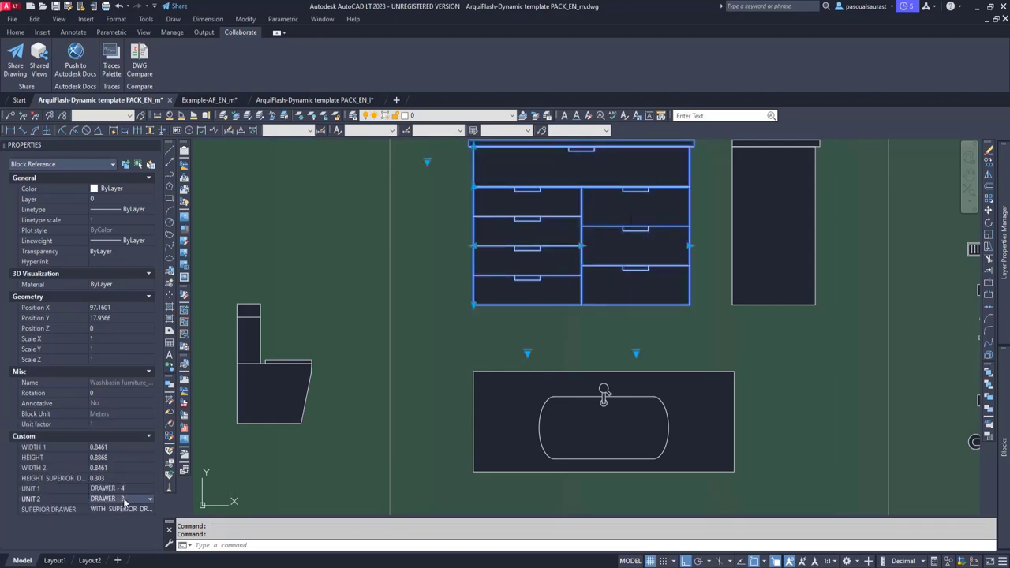
click(123, 500)
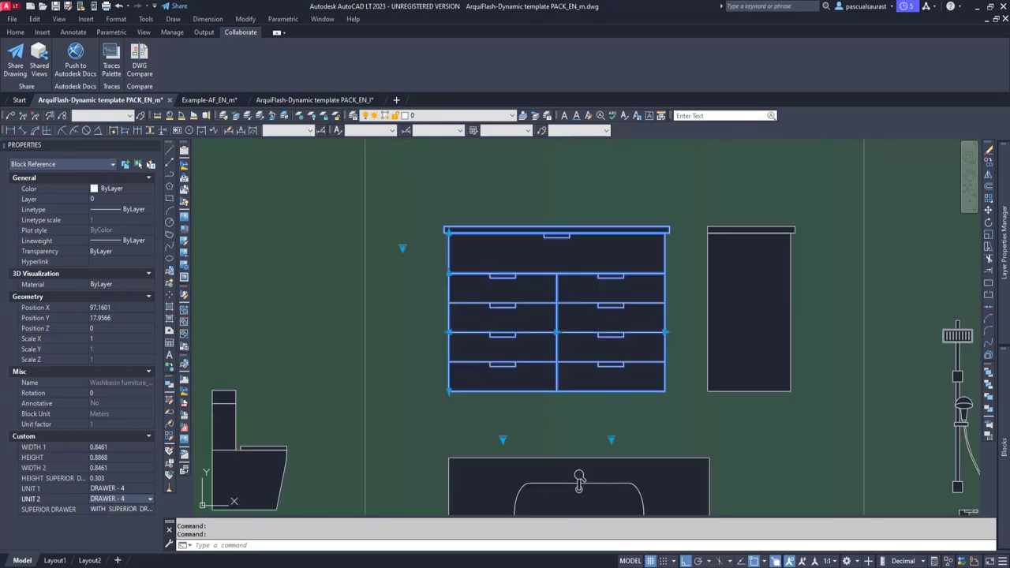
Change the washbasin furniture's front view to WITHOUT SUPERIOR DRAWER.
click(402, 247)
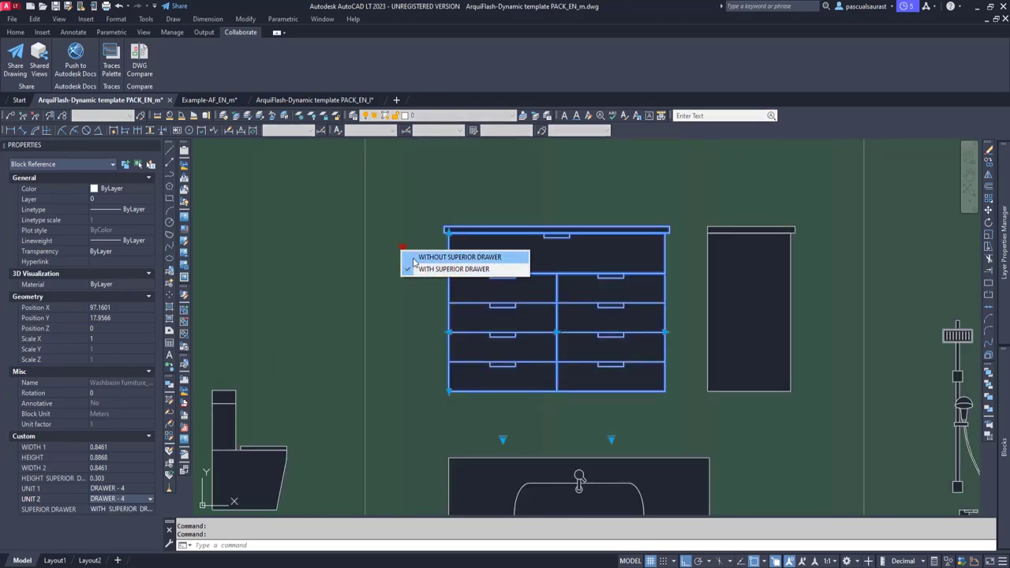
click(398, 234)
click(396, 235)
click(402, 247)
click(402, 247)
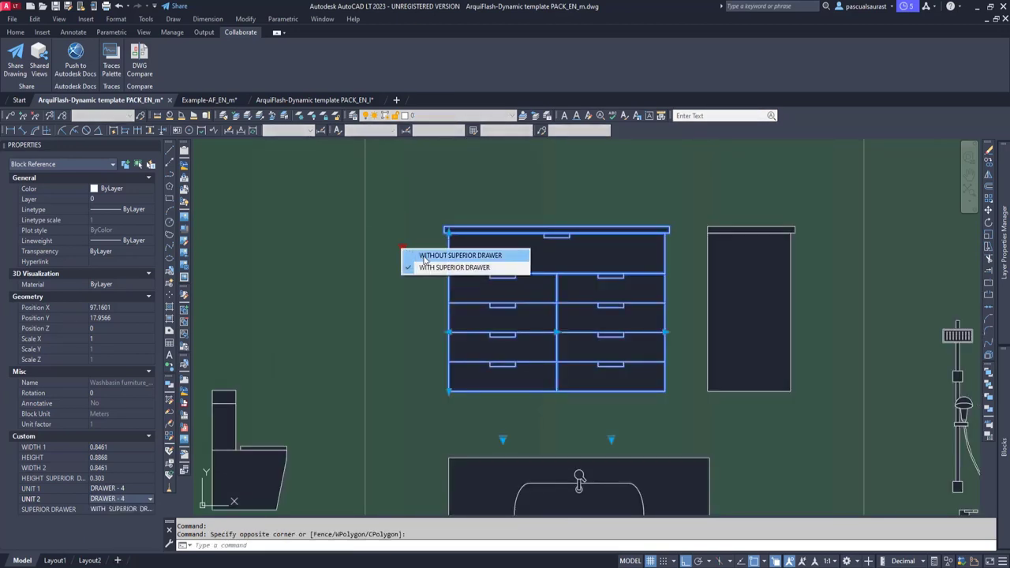
click(426, 257)
key(Escape)
Stretch the washbasin furniture's front view to a height of about 1.13 and widen it by extending its left edge outward.
click(551, 278)
click(449, 273)
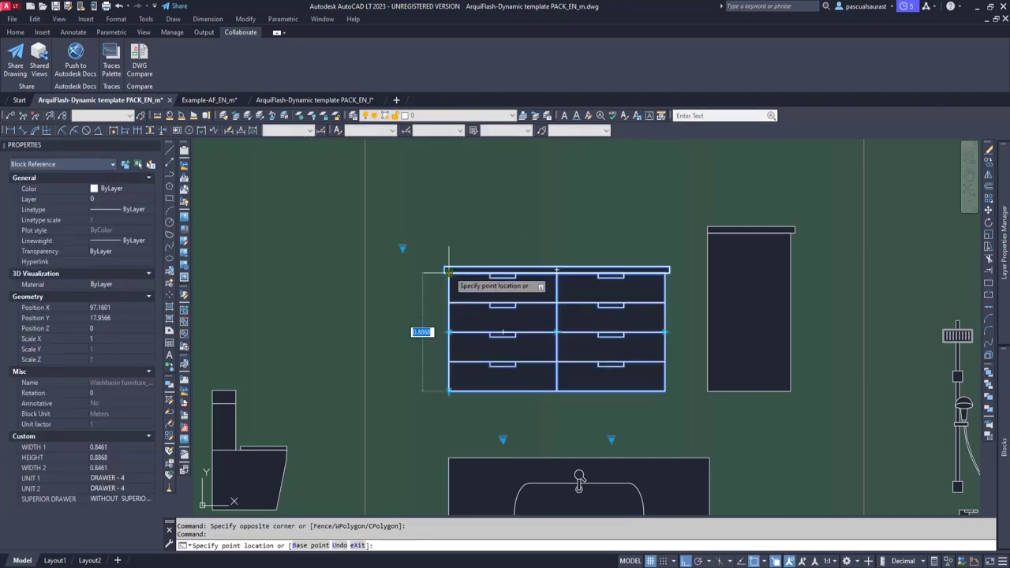
click(451, 239)
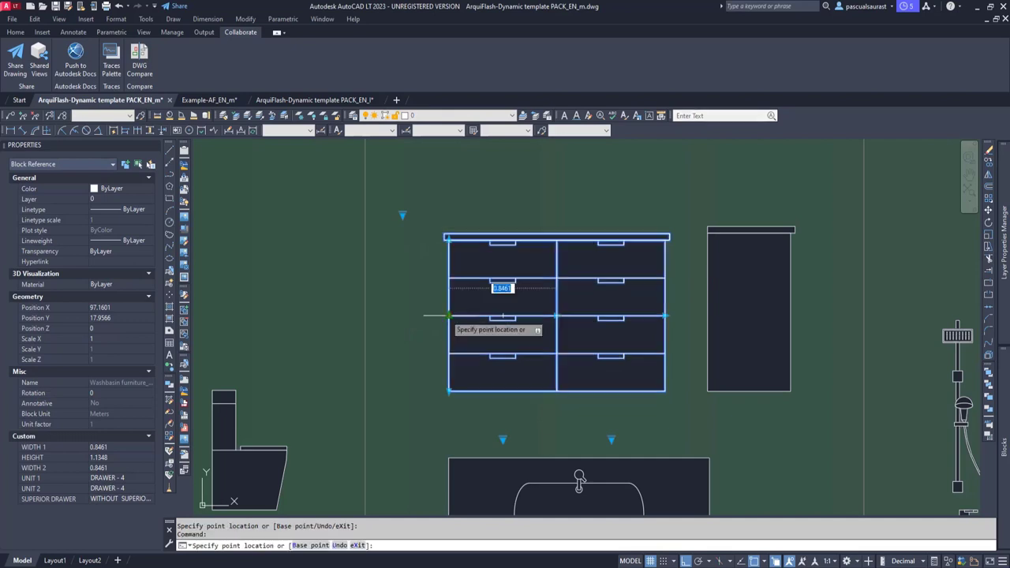
click(416, 315)
key(Escape)
Set the type of the single washbasin's top view to RECTANGULAR.
click(786, 304)
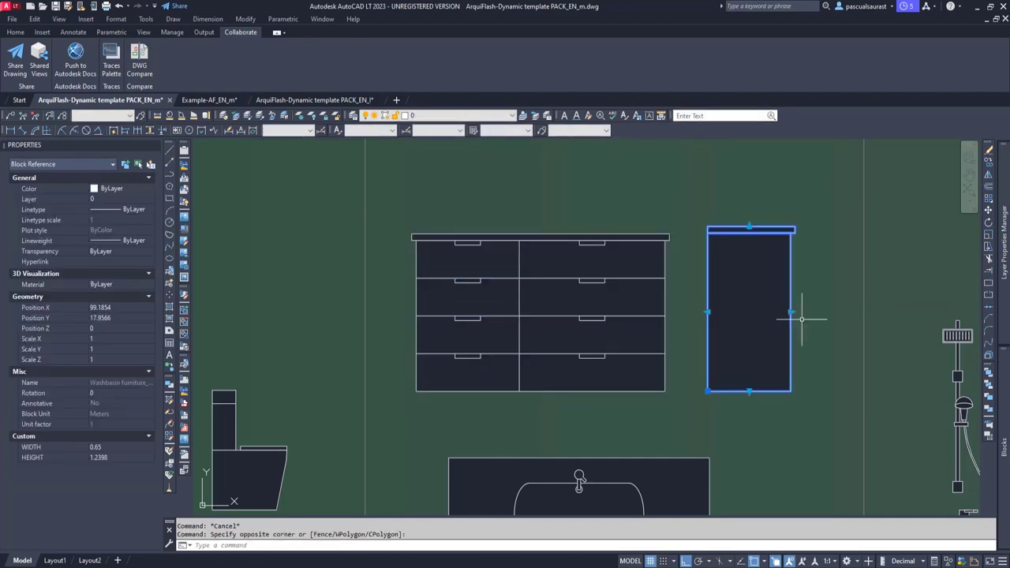
middle_drag(807, 427, 804, 248)
middle_drag(782, 405, 766, 255)
key(Escape)
click(592, 380)
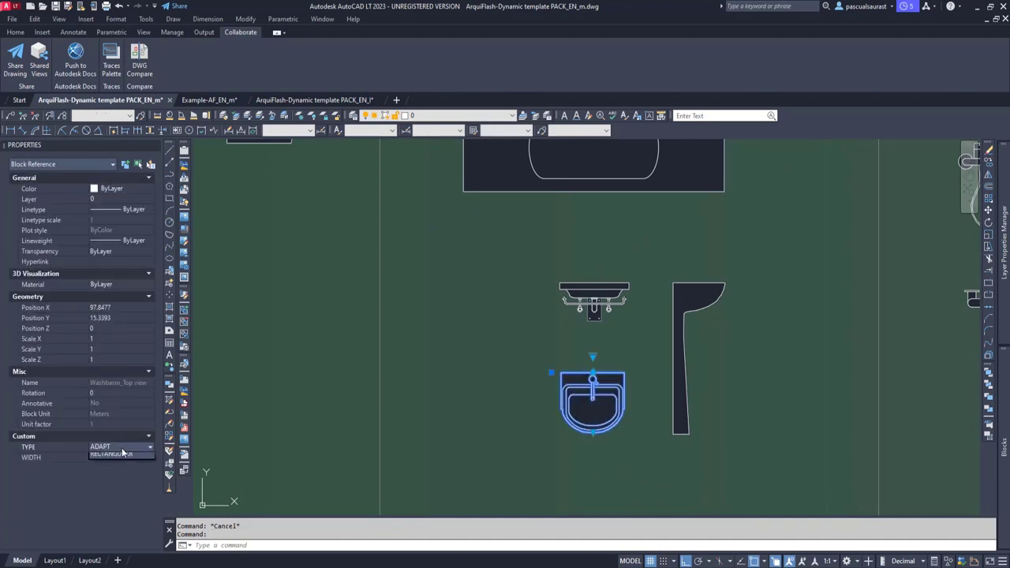
click(121, 447)
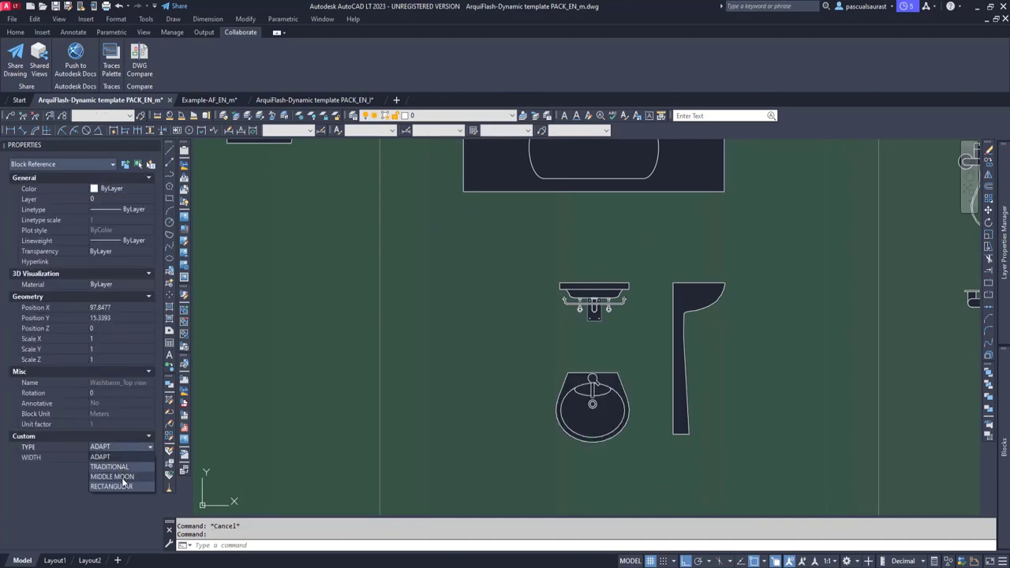
click(121, 485)
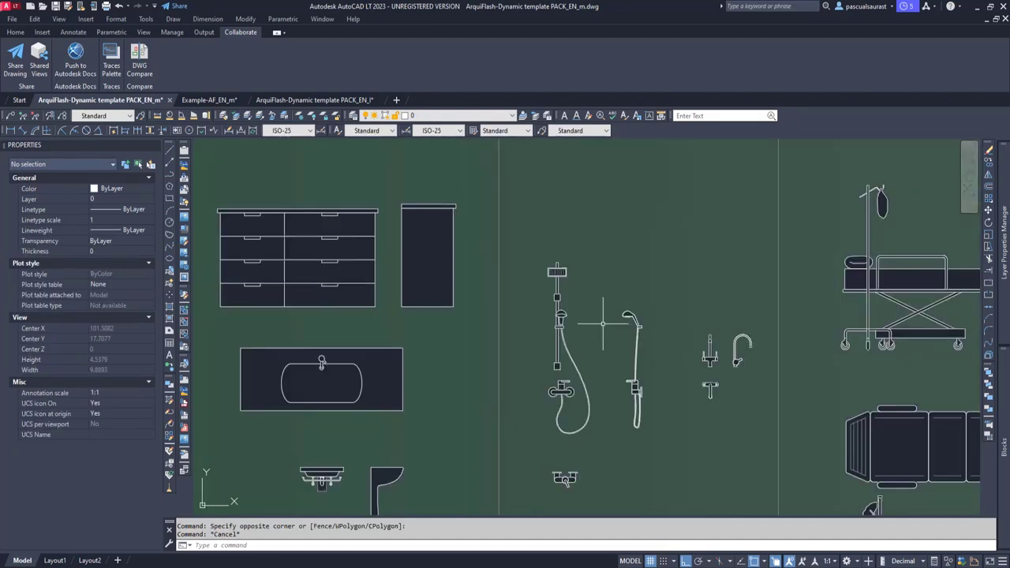
Examine the type options of the shower faucet's front view, keep it WITH SHOWER COLUMN, and try resizing it.
scroll(603, 320, up, 2)
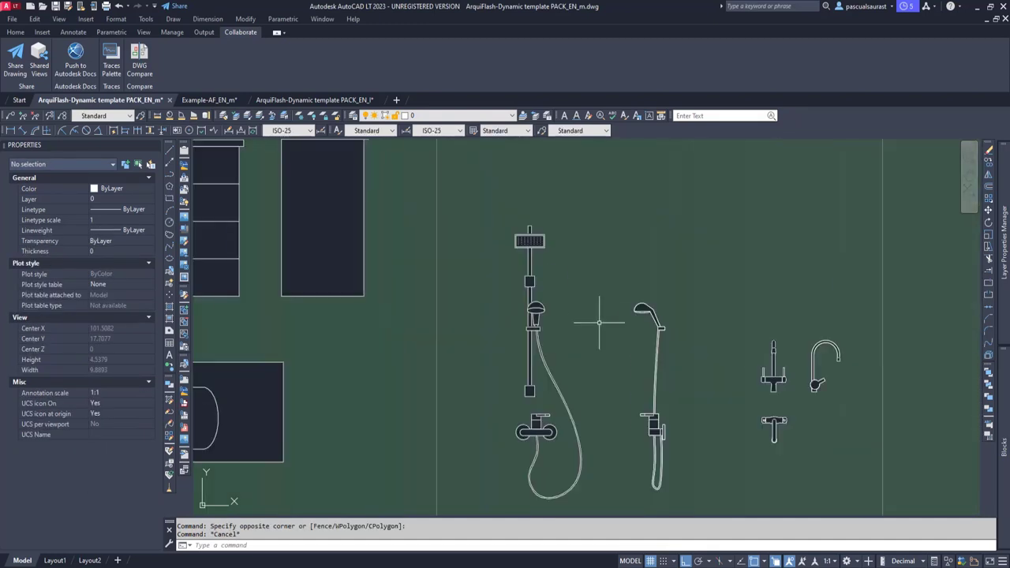
middle_drag(567, 383, 582, 286)
click(602, 312)
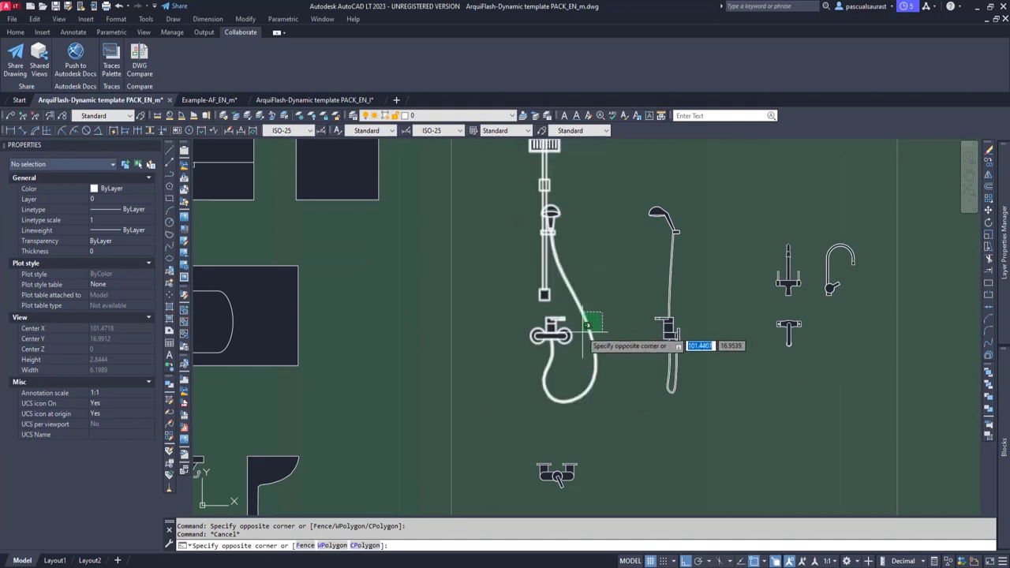
click(655, 339)
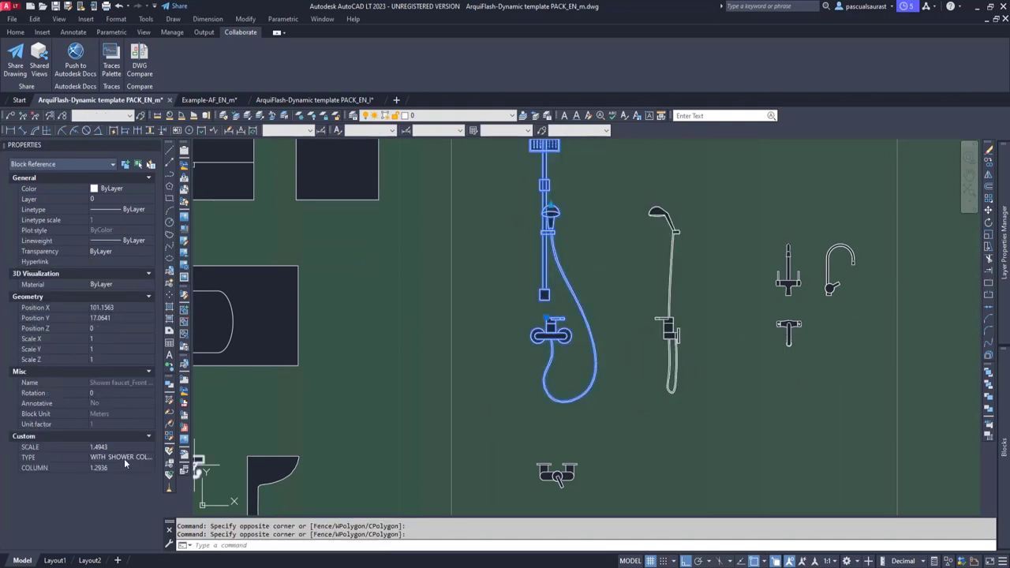
click(128, 457)
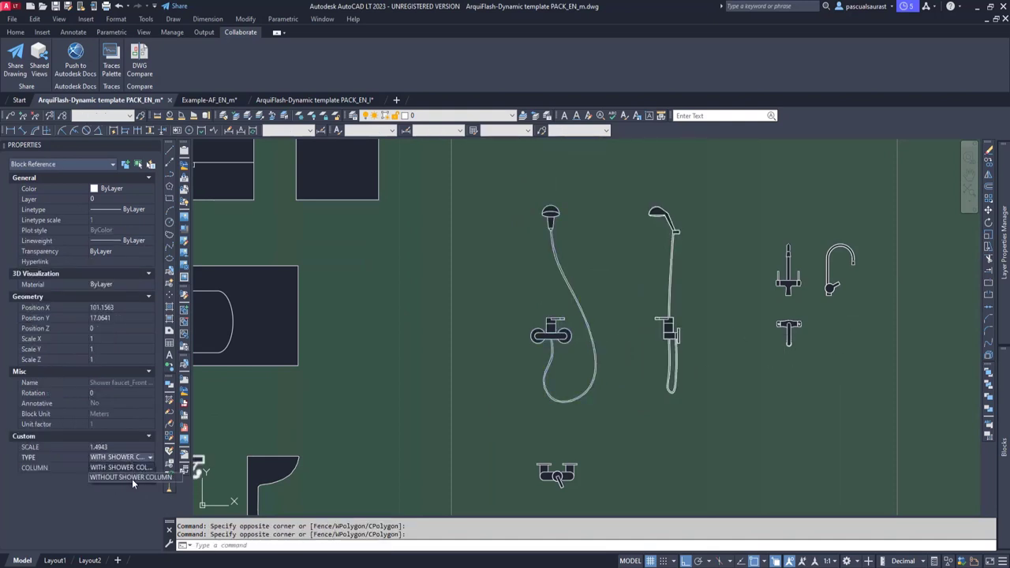
click(126, 467)
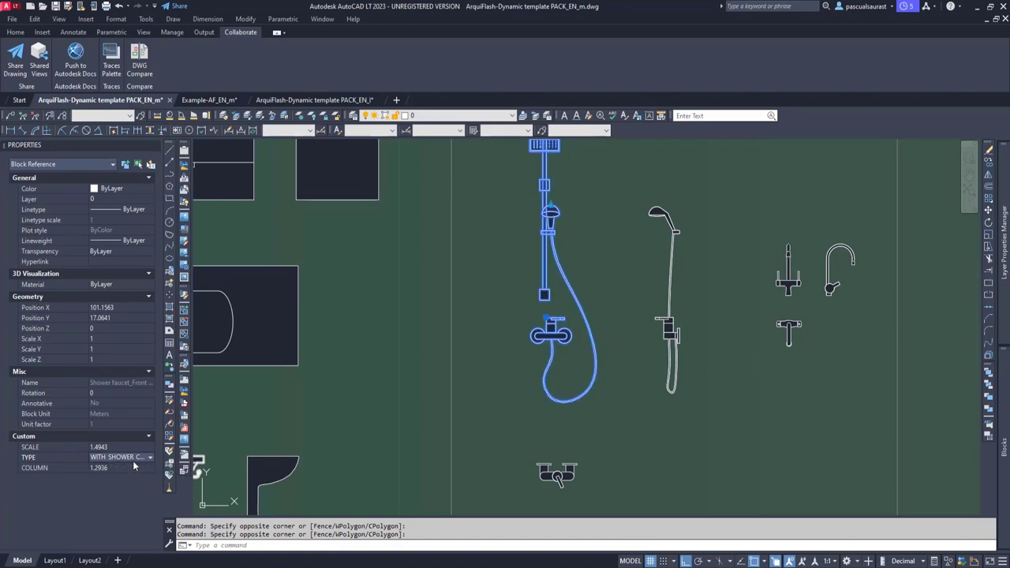
middle_drag(564, 230, 551, 301)
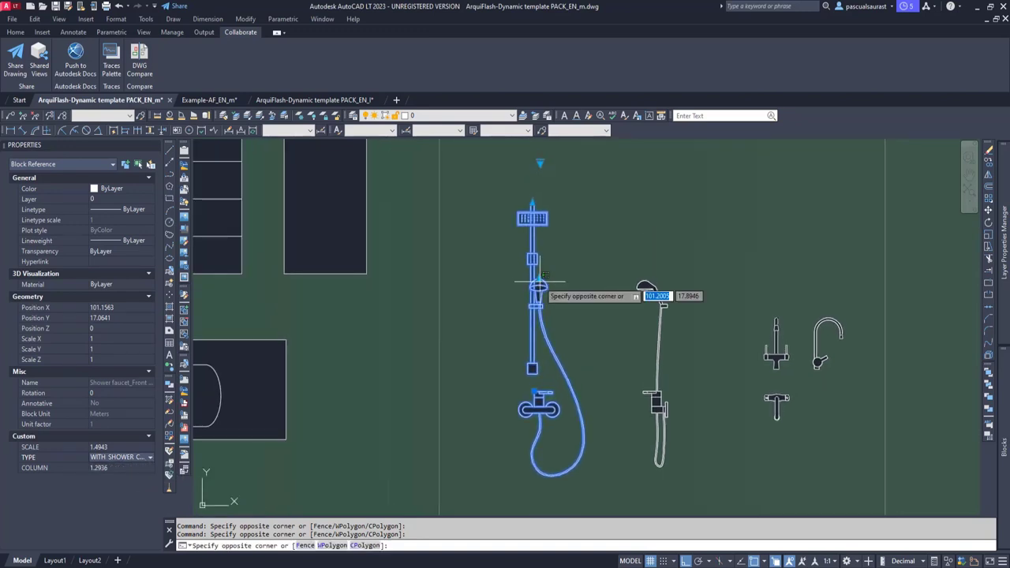
click(538, 279)
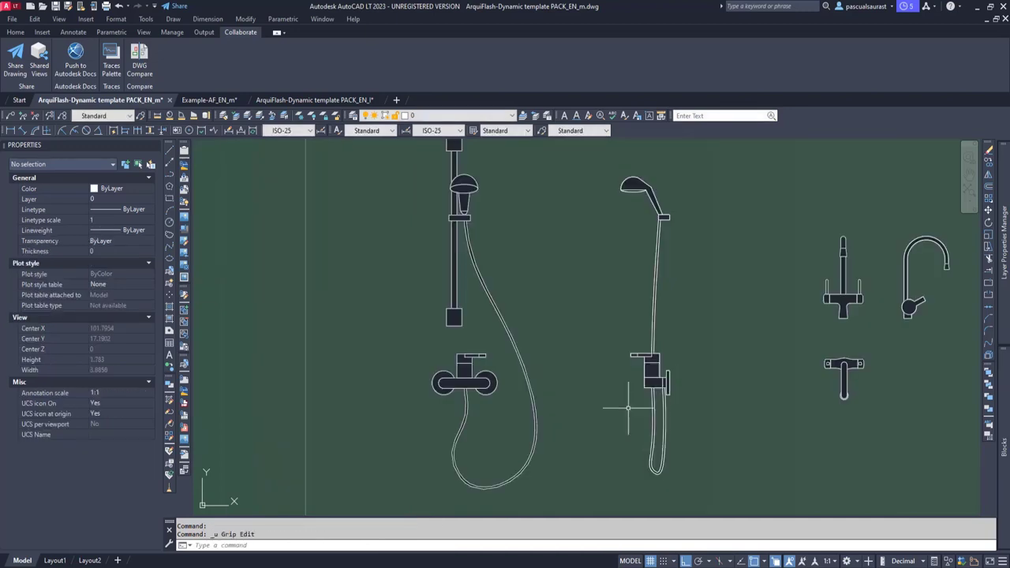
Examine the type options of the sink faucet's front view and keep it as SINK 1.
middle_drag(628, 408, 660, 252)
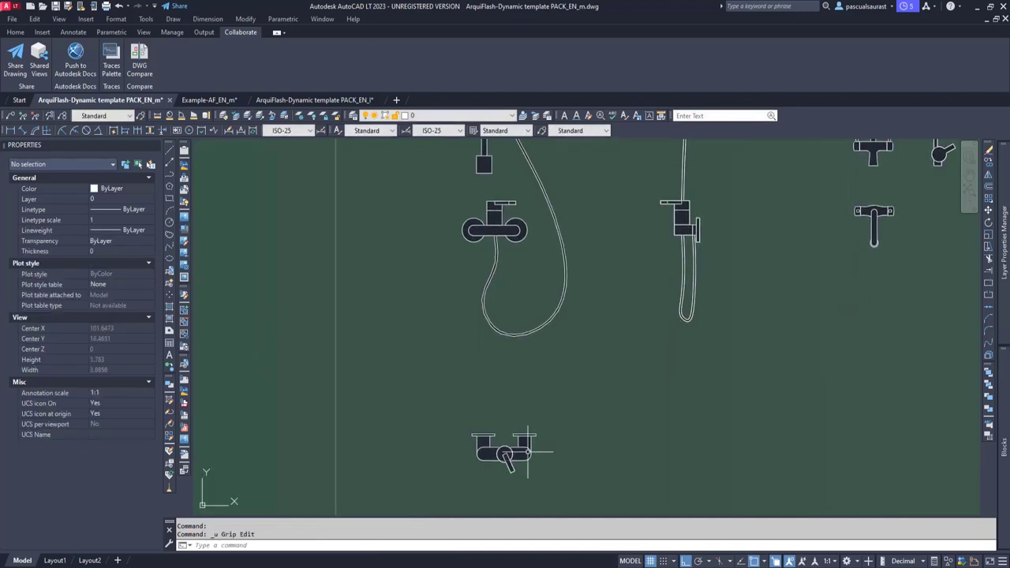
middle_drag(716, 324, 544, 494)
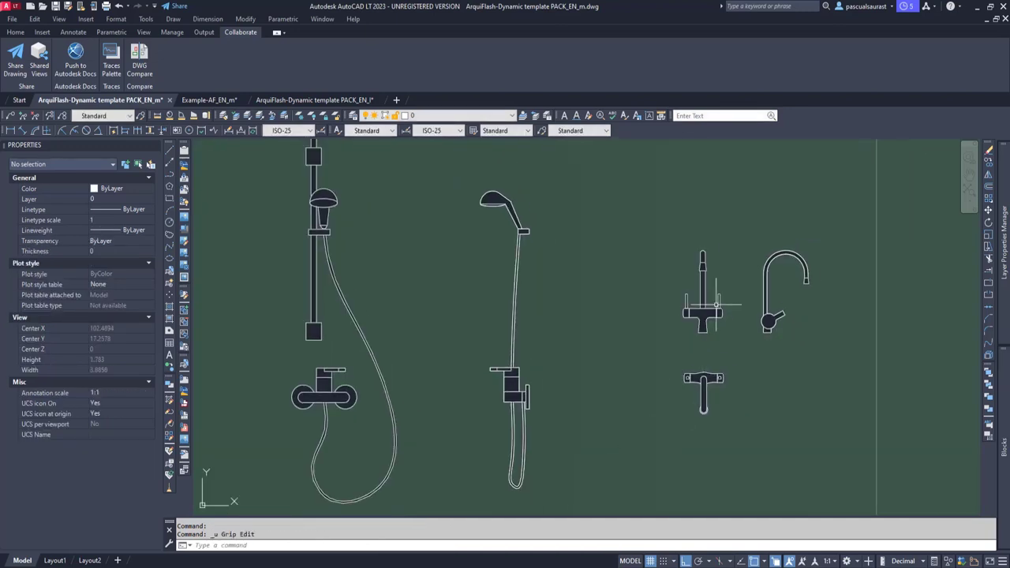
middle_drag(704, 320, 668, 317)
scroll(700, 300, up, 2)
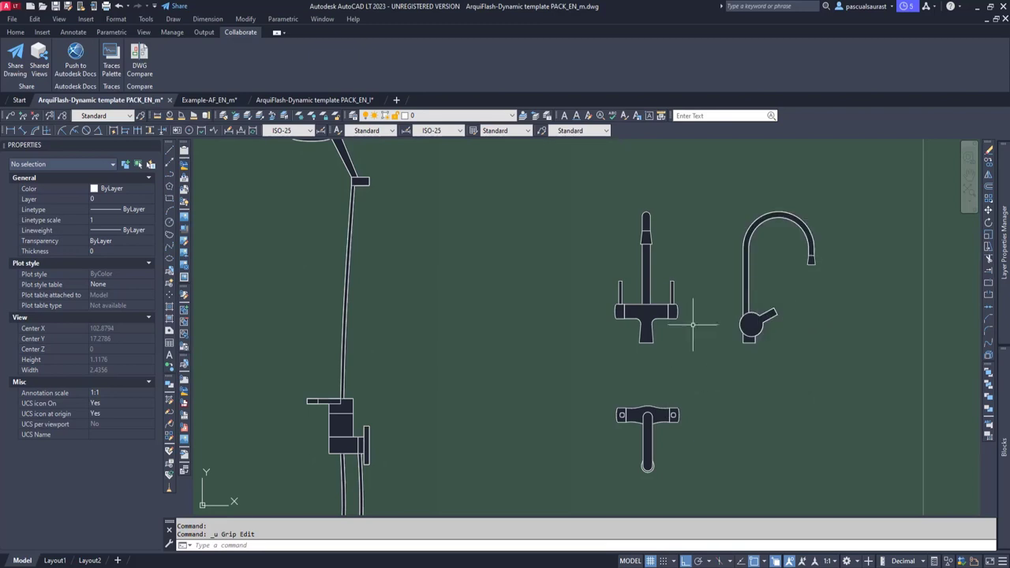
drag(708, 336, 562, 306)
click(127, 447)
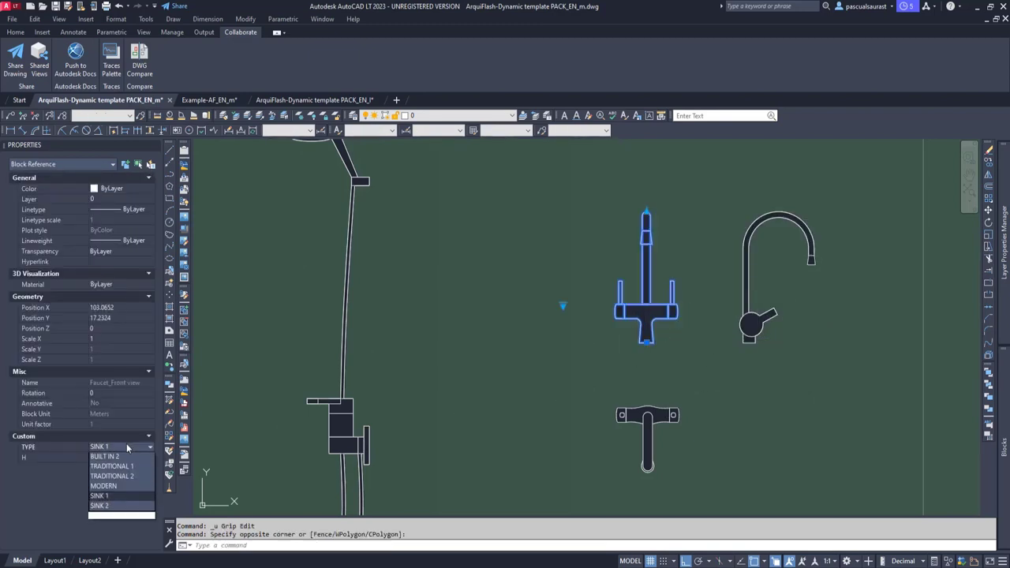
click(126, 515)
key(Escape)
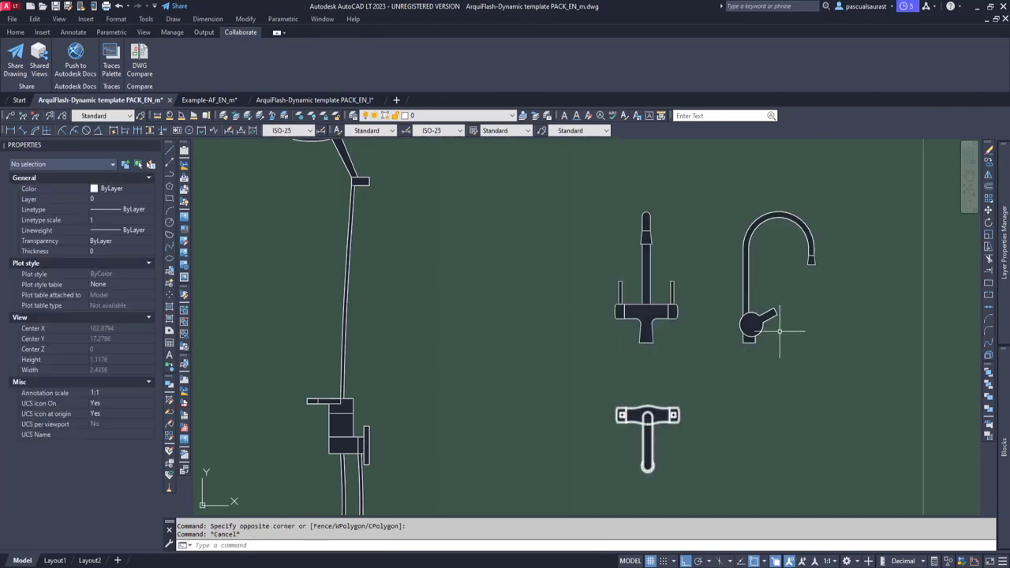
Look over the HOSPITAL blocks and the special furniture row with its boomerang table, puffs, centre table and gym blocks.
scroll(793, 345, down, 4)
middle_drag(714, 302, 592, 343)
scroll(591, 343, down, 2)
mouse_move(771, 296)
middle_down()
mouse_move(688, 257)
mouse_move(619, 262)
middle_up()
scroll(619, 262, down, 2)
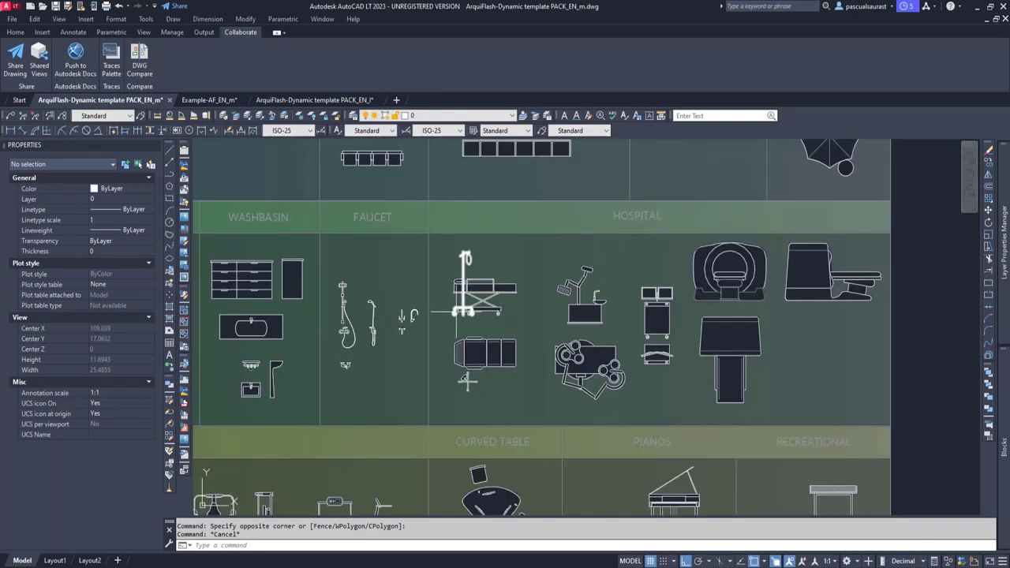
scroll(457, 310, down, 2)
middle_drag(384, 316, 975, 273)
scroll(343, 430, up, 4)
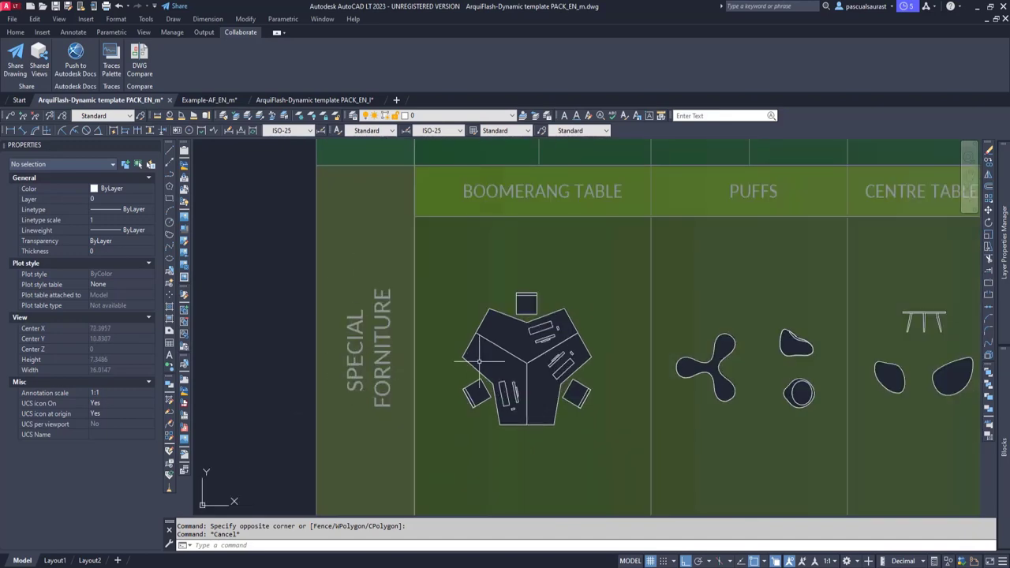
middle_drag(467, 328, 347, 324)
scroll(346, 324, down, 1)
scroll(345, 324, down, 2)
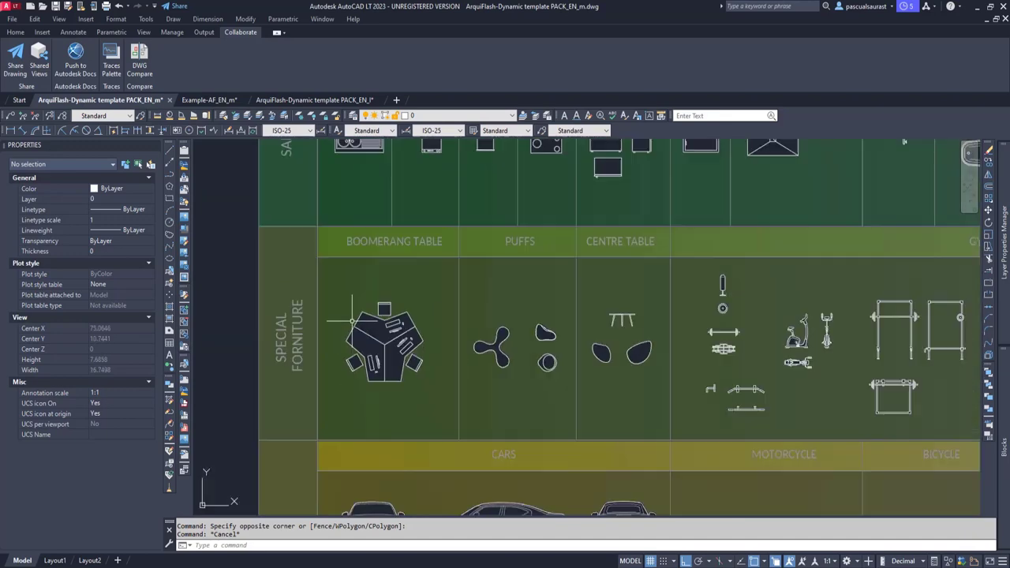
middle_drag(432, 314, 326, 306)
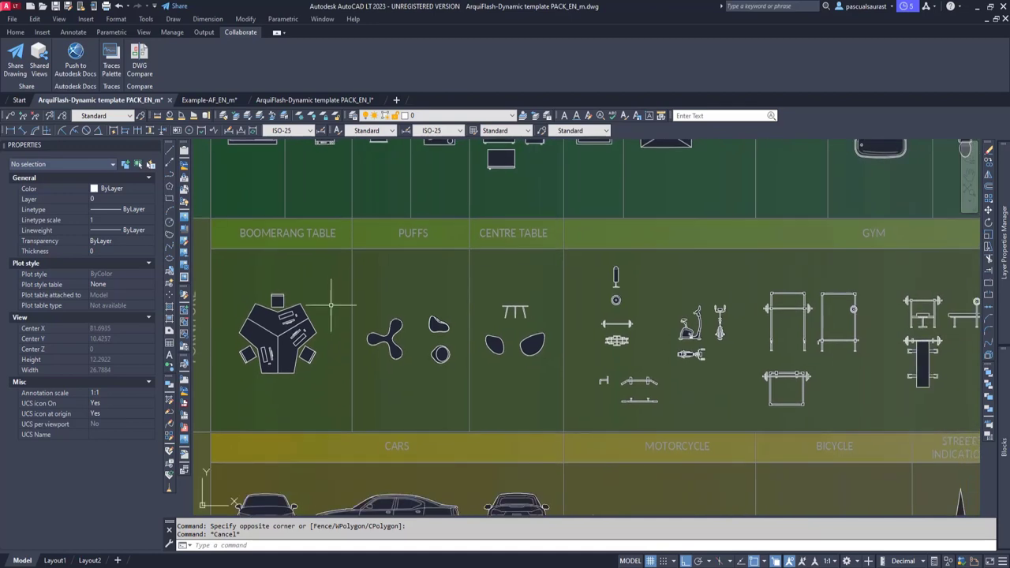
Look over the rest of the special furniture row: the gym, curved table, pianos and recreational blocks.
middle_drag(744, 267, 398, 280)
scroll(416, 284, down, 2)
middle_drag(808, 284, 645, 280)
scroll(663, 286, up, 2)
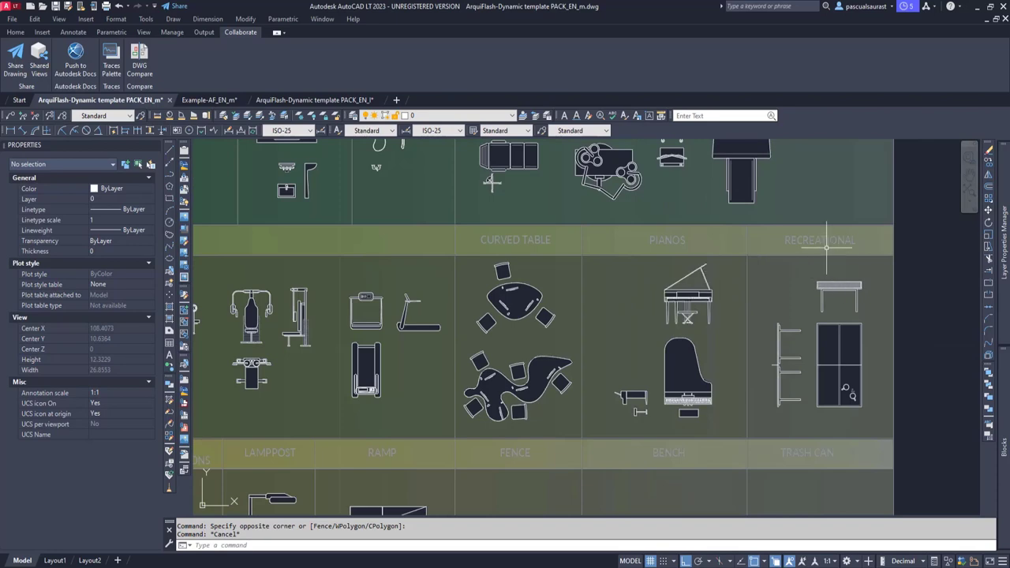
middle_drag(844, 384, 856, 307)
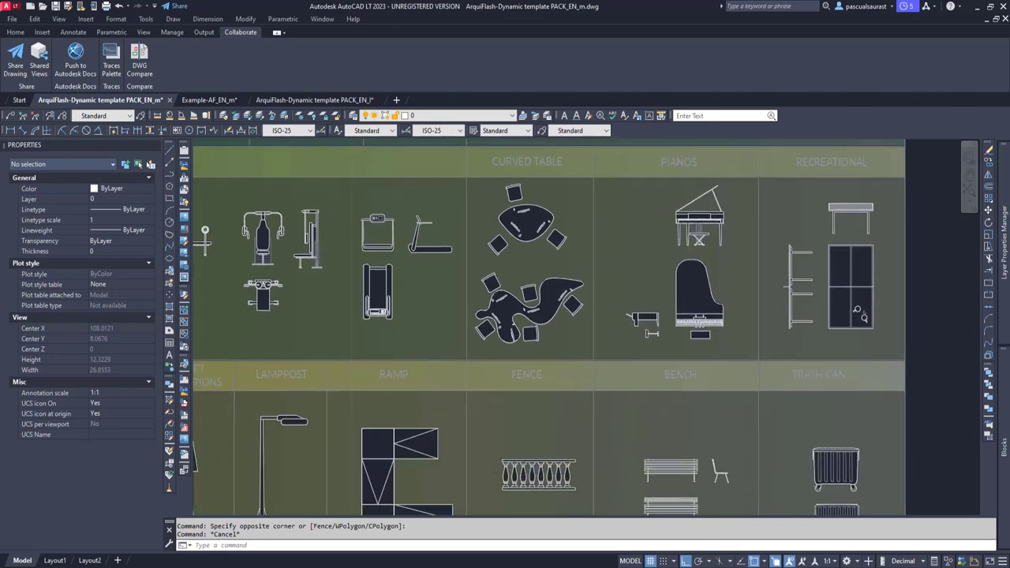
scroll(856, 306, down, 3)
Examine the type options of the car's side view and keep it as GRAN COUPÉ.
scroll(608, 300, up, 5)
click(608, 300)
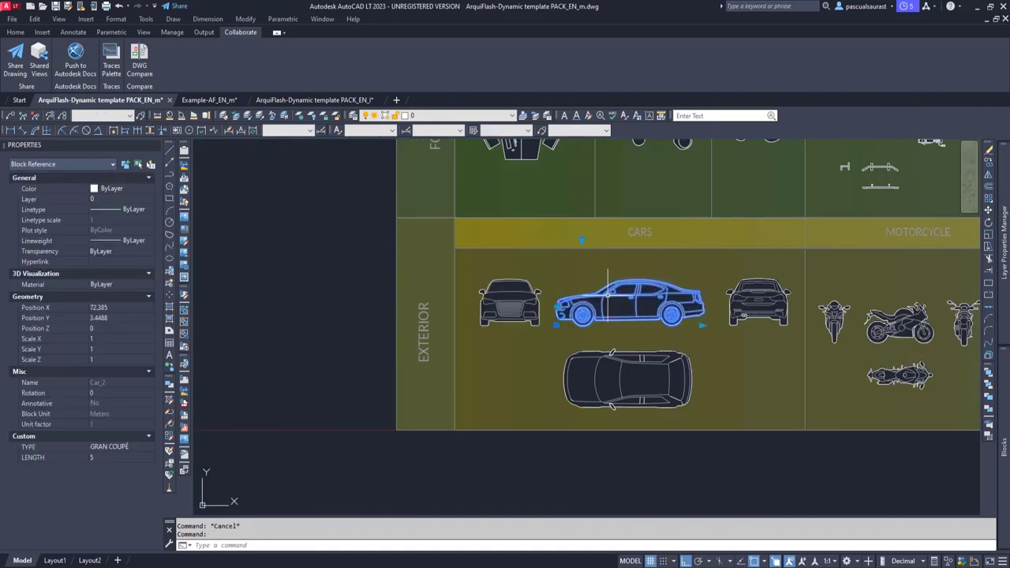
click(115, 450)
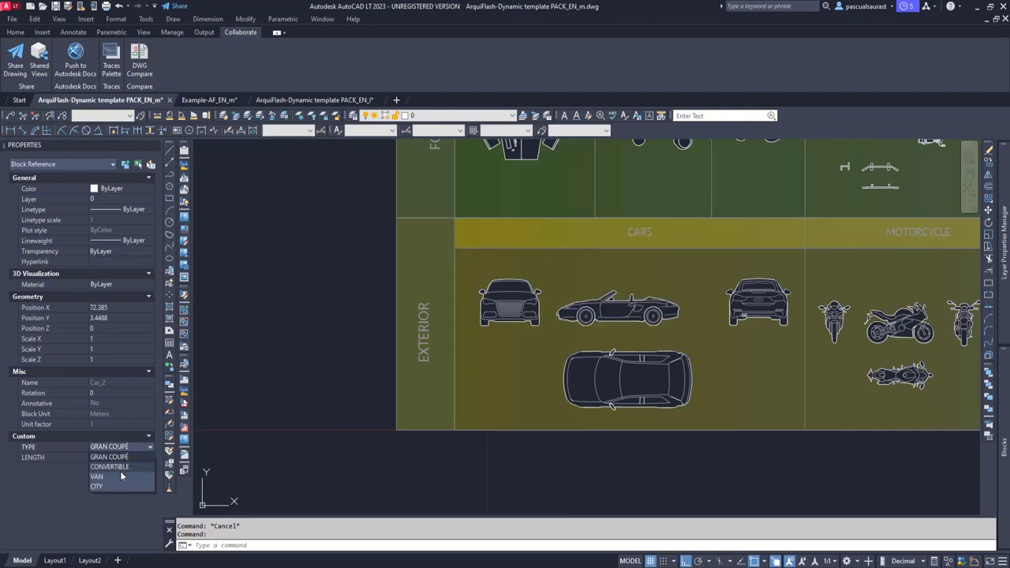
click(115, 457)
key(Escape)
Look over the motorcycle, bicycle and lamppost blocks, and inspect the street indication arrow.
middle_drag(707, 333, 436, 325)
middle_drag(702, 344, 531, 344)
middle_drag(736, 317, 684, 317)
click(712, 289)
click(707, 286)
key(Escape)
middle_drag(706, 371, 606, 355)
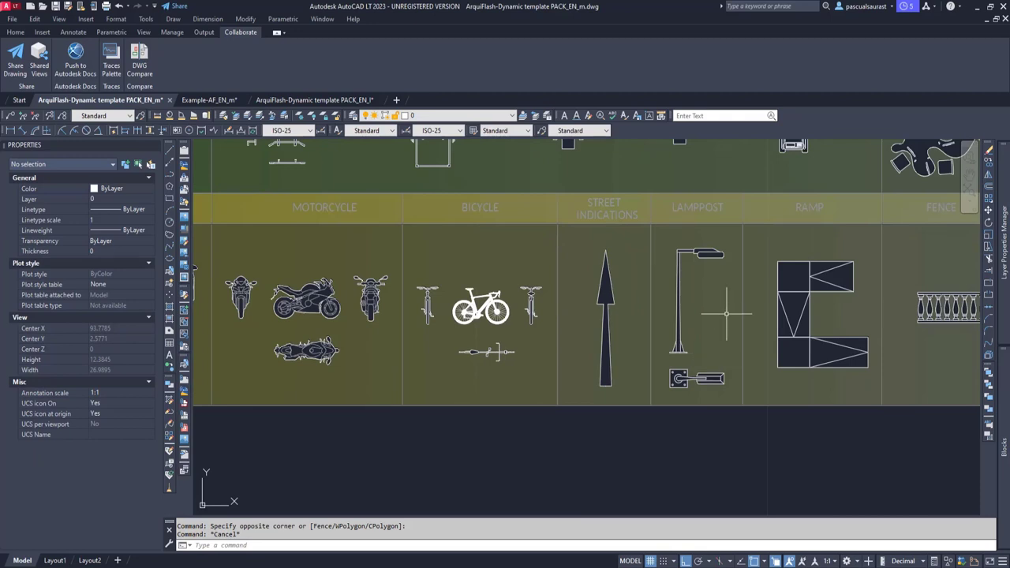
Set the ramp's type to 2I and widen its flights to about 1.29 m (flight 3) and 1.55 m (flight 2).
middle_drag(841, 303, 702, 299)
click(720, 289)
click(718, 290)
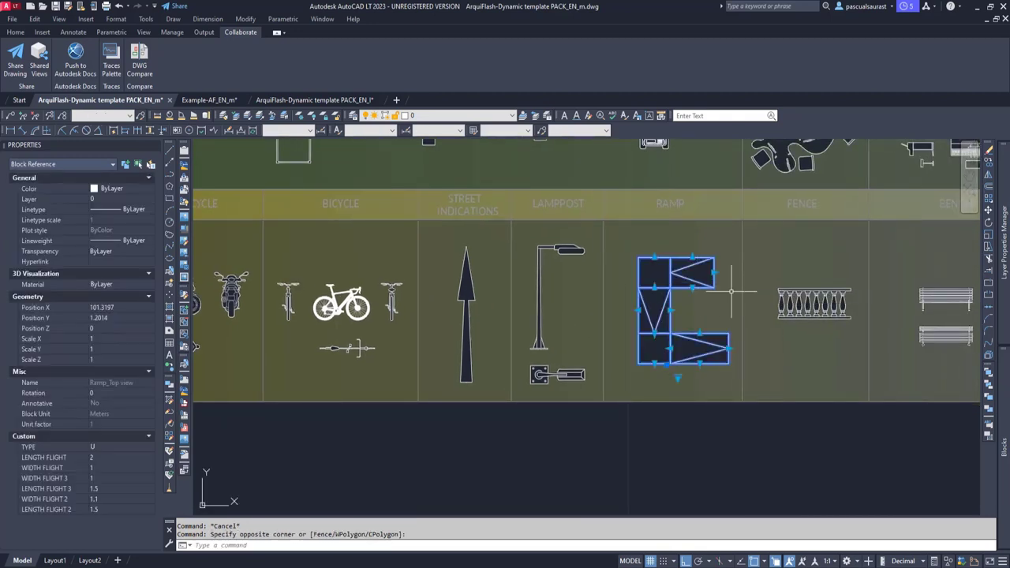
click(99, 444)
click(99, 444)
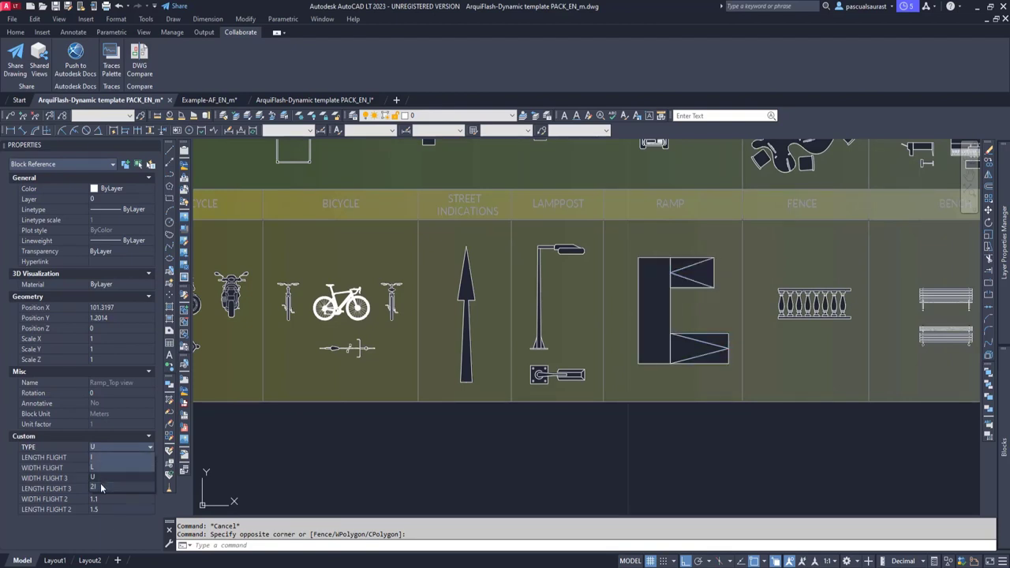
click(100, 486)
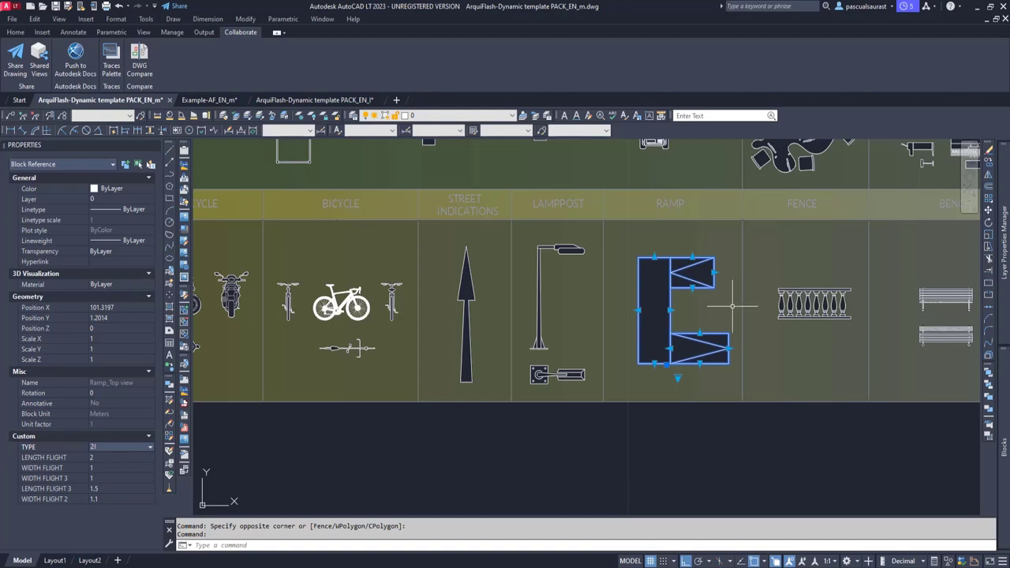
click(670, 310)
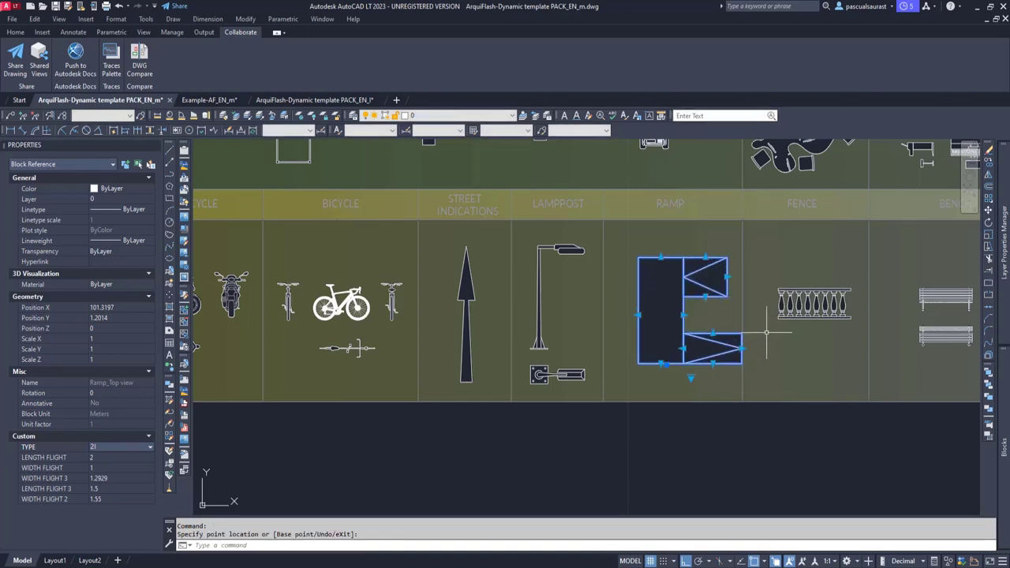
key(Escape)
Set the type of the fence's front view to STEEL MESH.
middle_drag(766, 332, 673, 331)
click(735, 332)
click(713, 306)
click(112, 448)
click(117, 452)
click(116, 457)
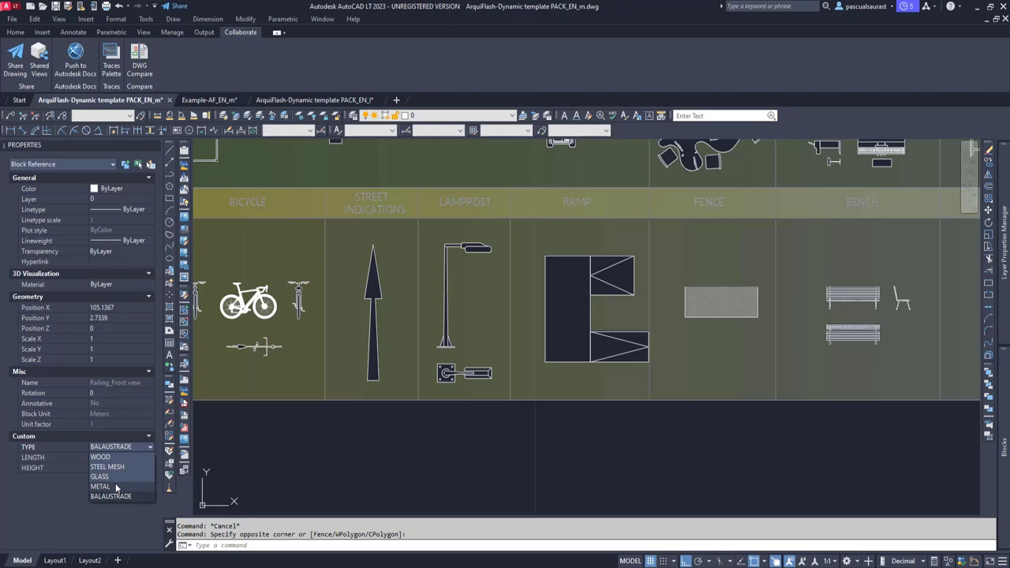
click(116, 488)
key(Escape)
Stretch the bench's front view to about 2.31 m long and make its backrest taller.
scroll(819, 303, up, 5)
middle_drag(819, 304, 602, 349)
click(778, 313)
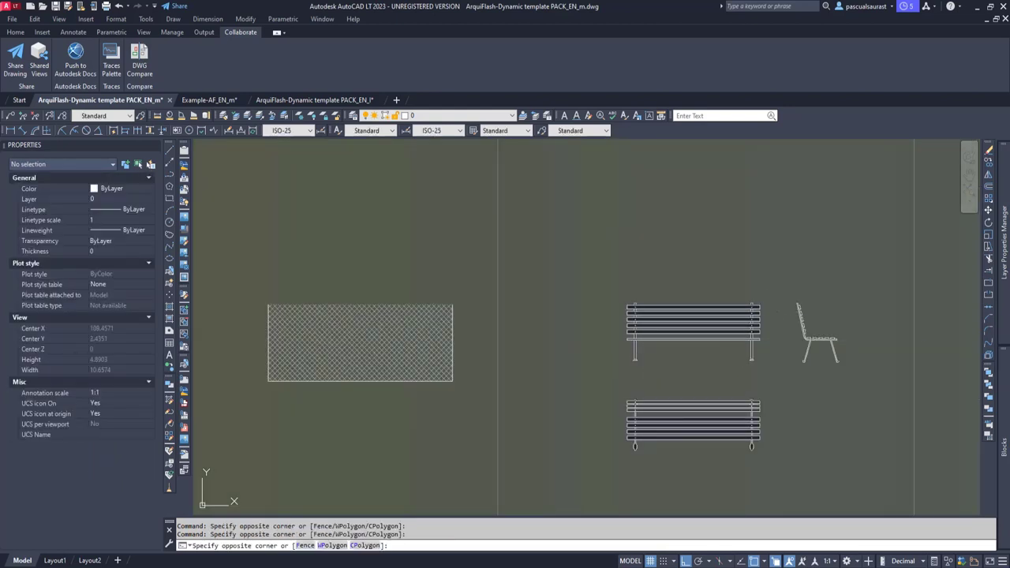
click(714, 324)
click(627, 318)
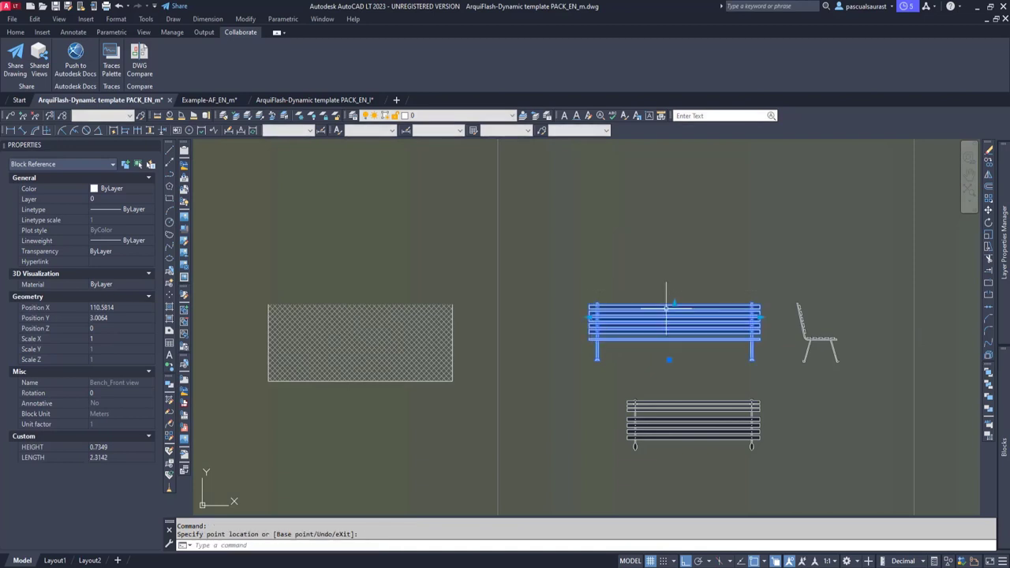
click(675, 391)
Stretch the bench's top view so it is longer and deeper.
click(666, 407)
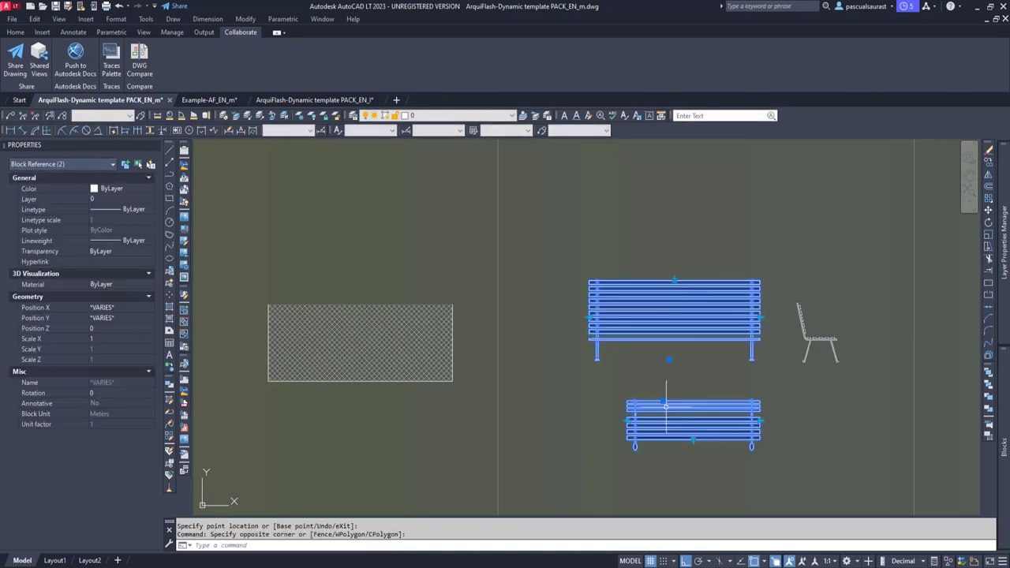
click(628, 420)
click(580, 420)
click(669, 440)
click(669, 459)
key(Escape)
Stretch the bench's side view so its seat is deeper and its backrest taller.
middle_drag(924, 419, 804, 392)
drag(732, 347, 705, 306)
click(717, 312)
click(730, 314)
click(677, 275)
click(679, 263)
key(Escape)
Stretch the front view of the dumpster in the TRASH CAN section to about 2.22 m wide.
middle_drag(947, 285, 664, 272)
click(796, 257)
click(751, 273)
click(764, 240)
click(829, 240)
click(658, 214)
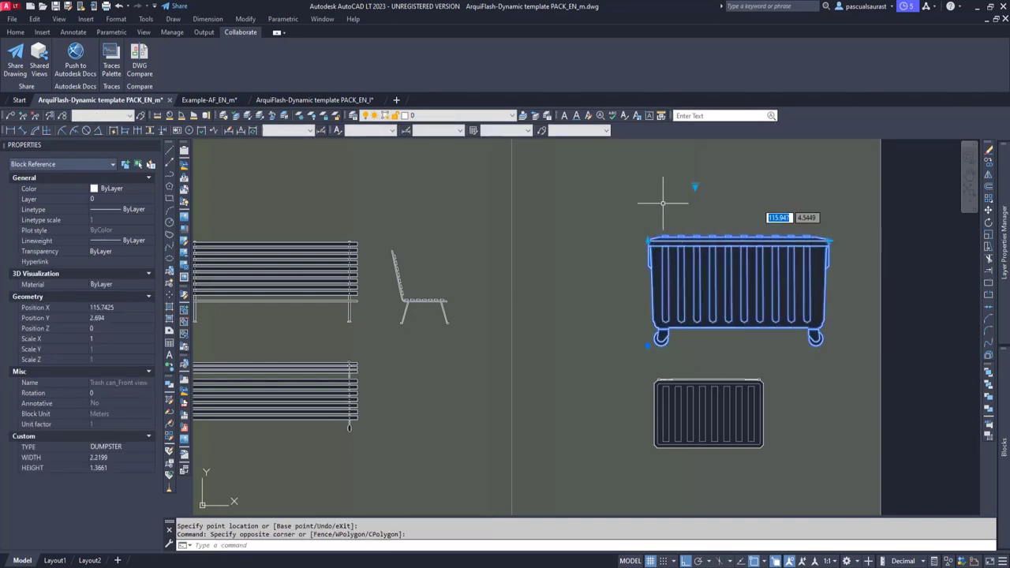
Switch the trash can's front view from the dumpster to the wheeled bin type and undo the last view changes.
click(694, 190)
click(695, 187)
click(727, 215)
double_click(698, 185)
click(695, 186)
click(720, 205)
key(Escape)
key(ctrl+z)
key(ctrl+z)
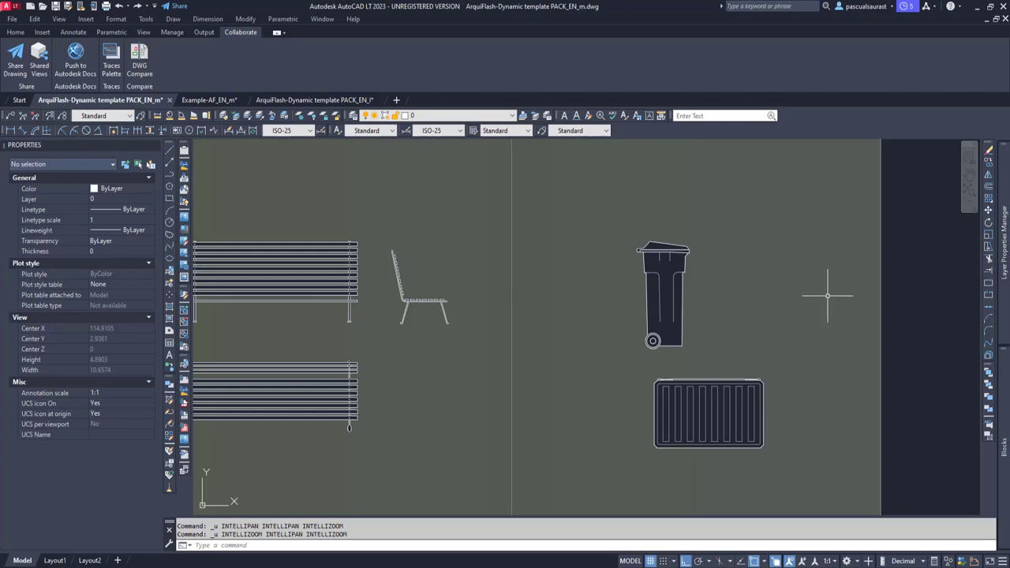
scroll(859, 394, down, 2)
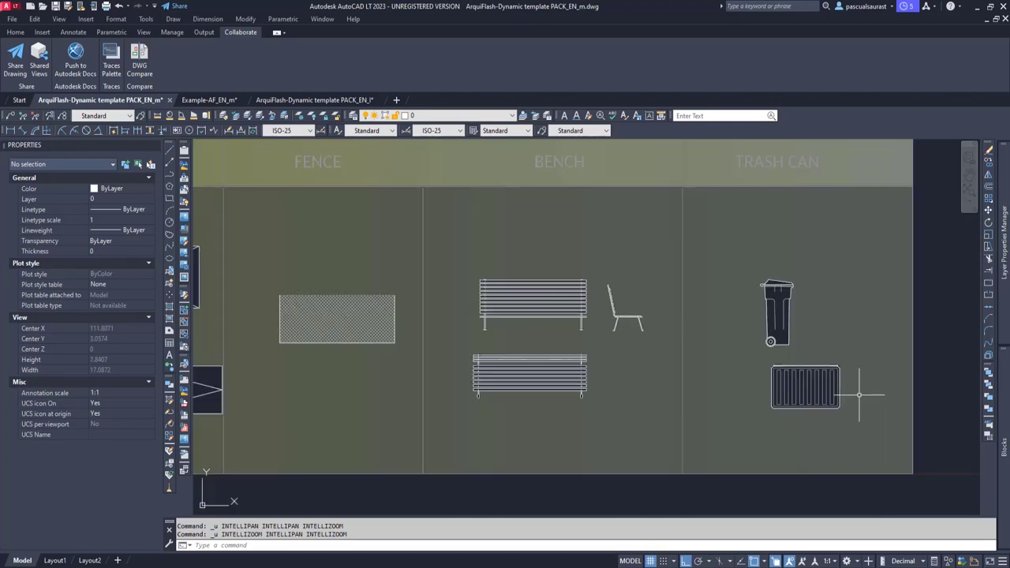